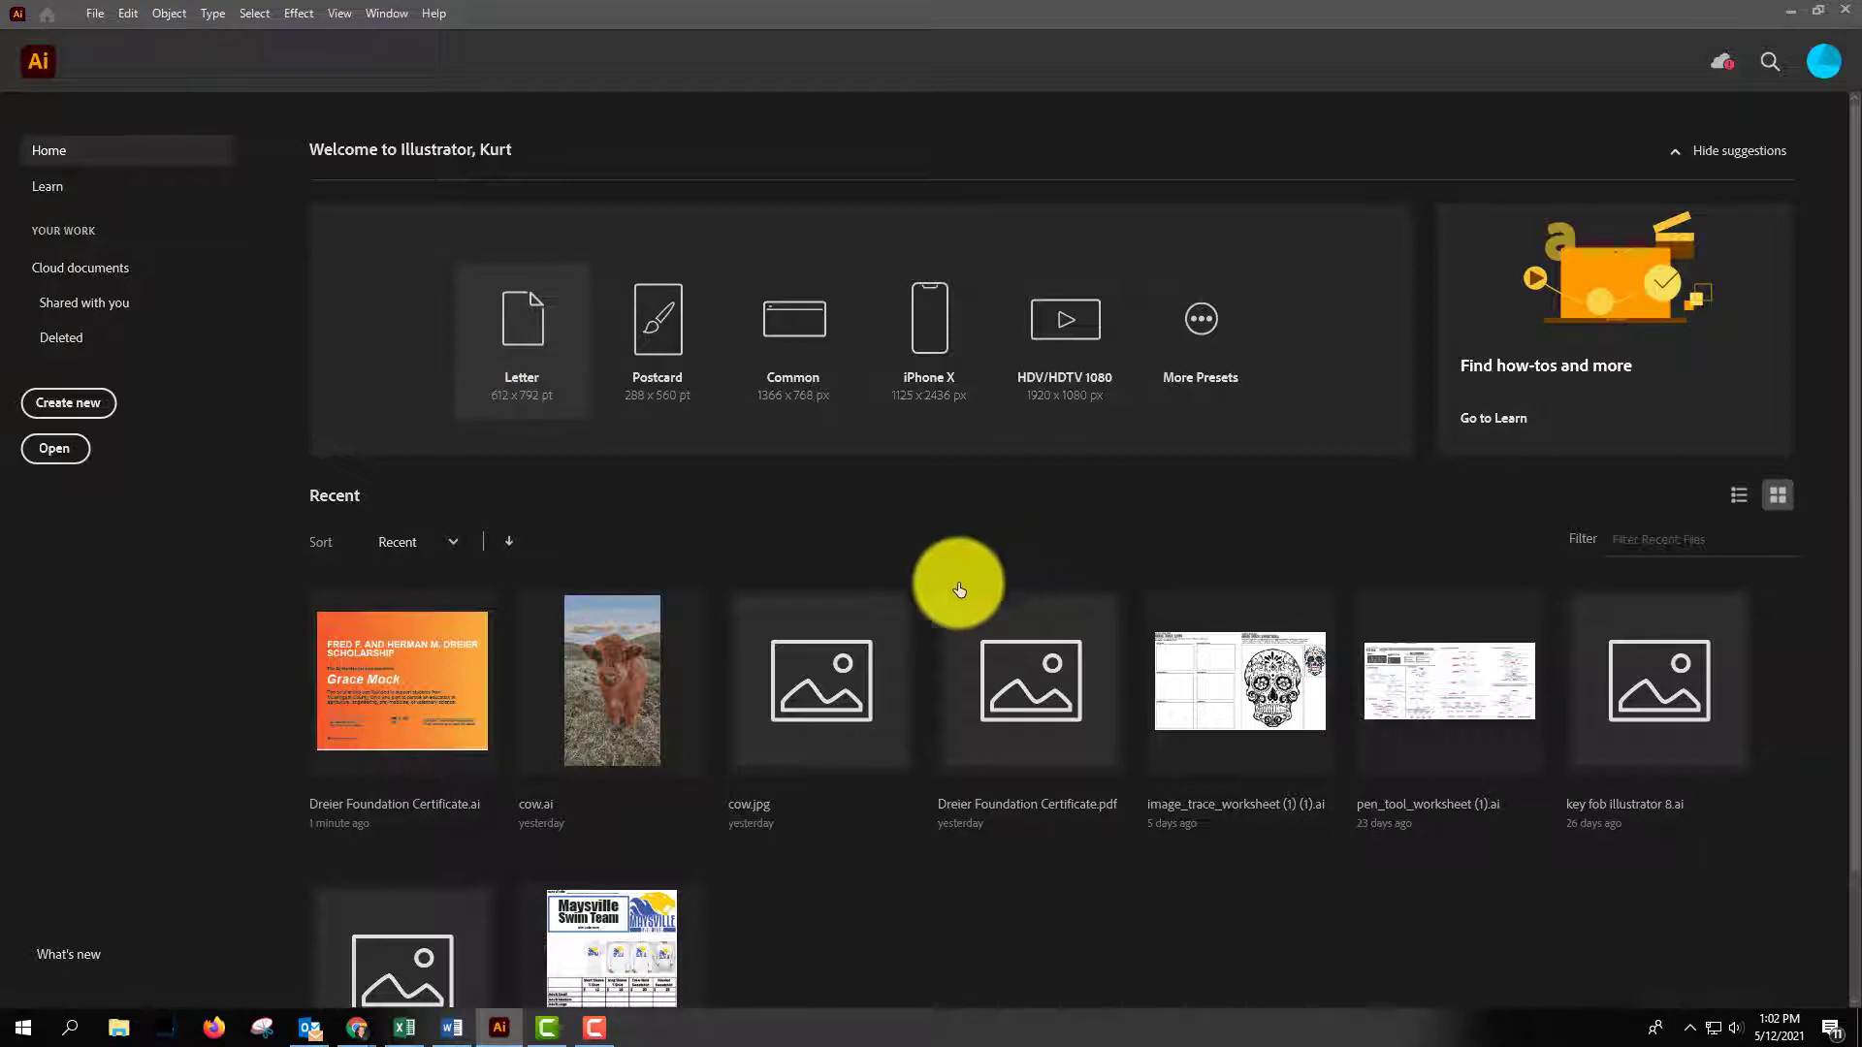
Create a Letter document, place Metallica.jpg from the Desktop, and position the image in the upper part of the artboard.
{"action": "left_click", "coordinate": [469, 362]}
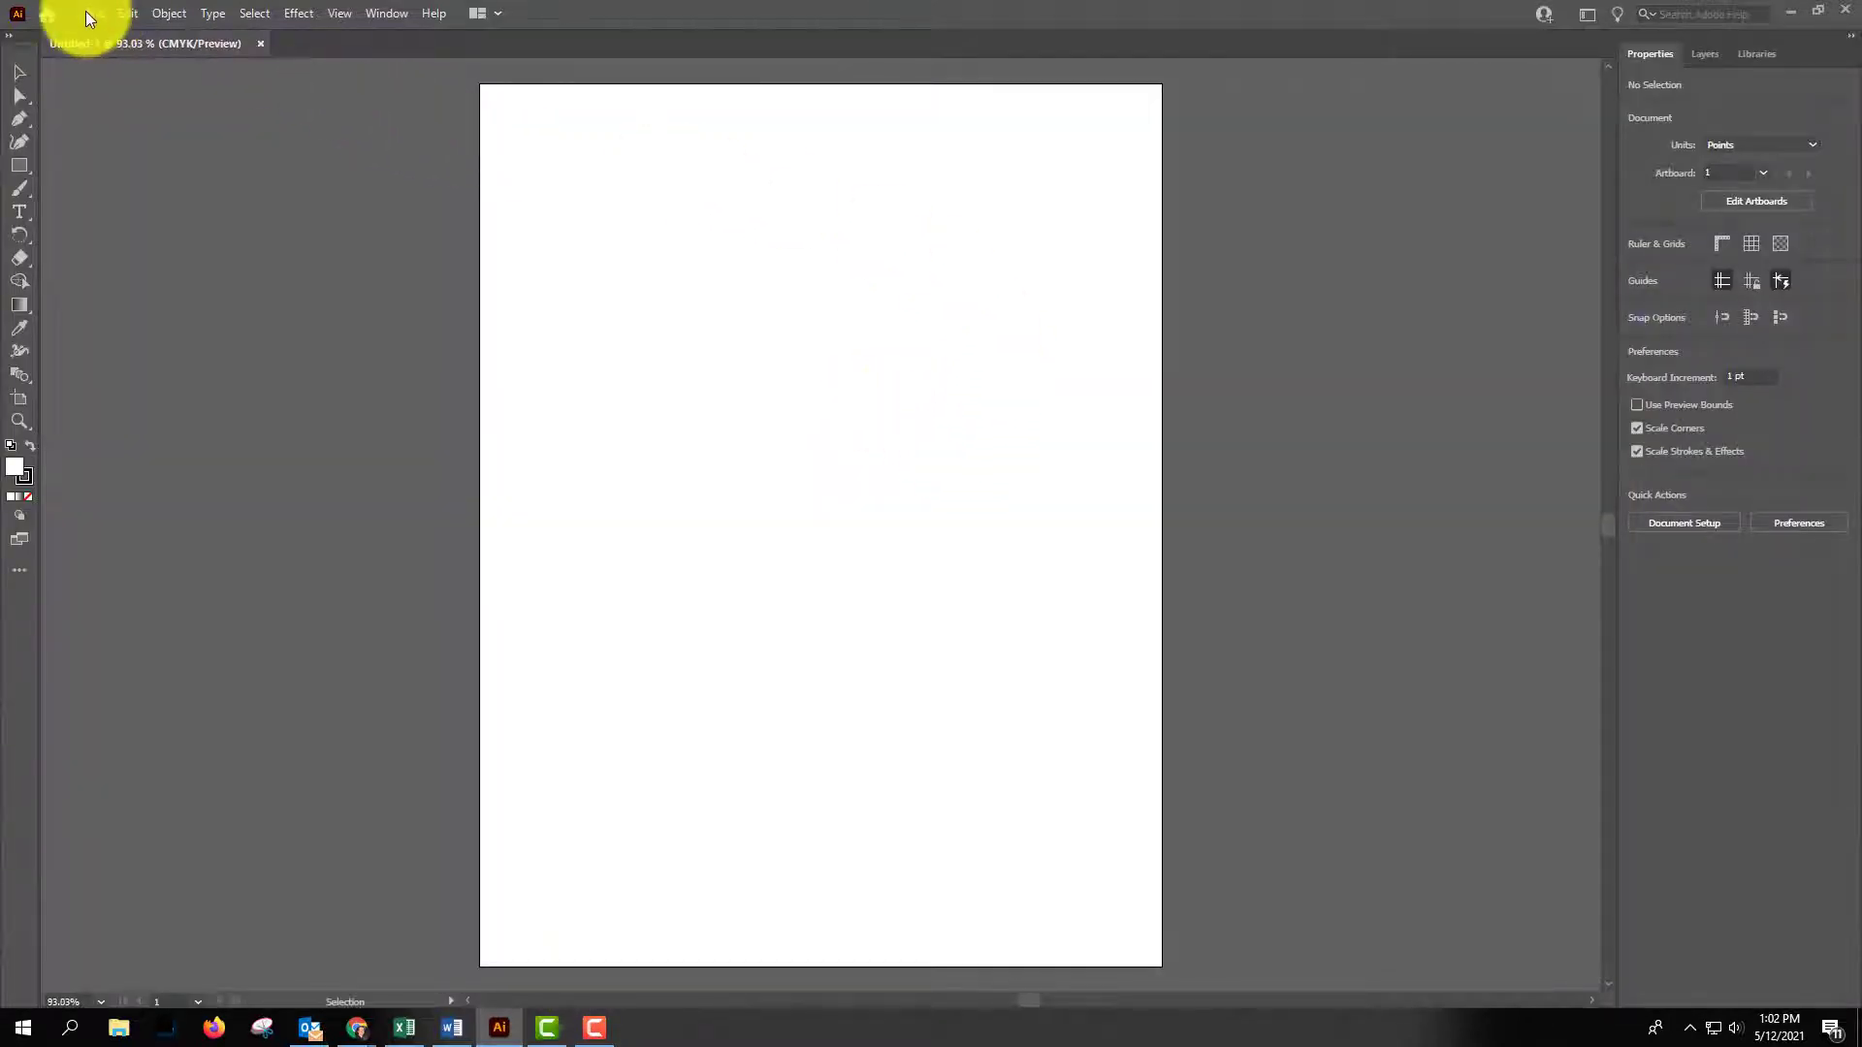
{"action": "left_click", "coordinate": [92, 13]}
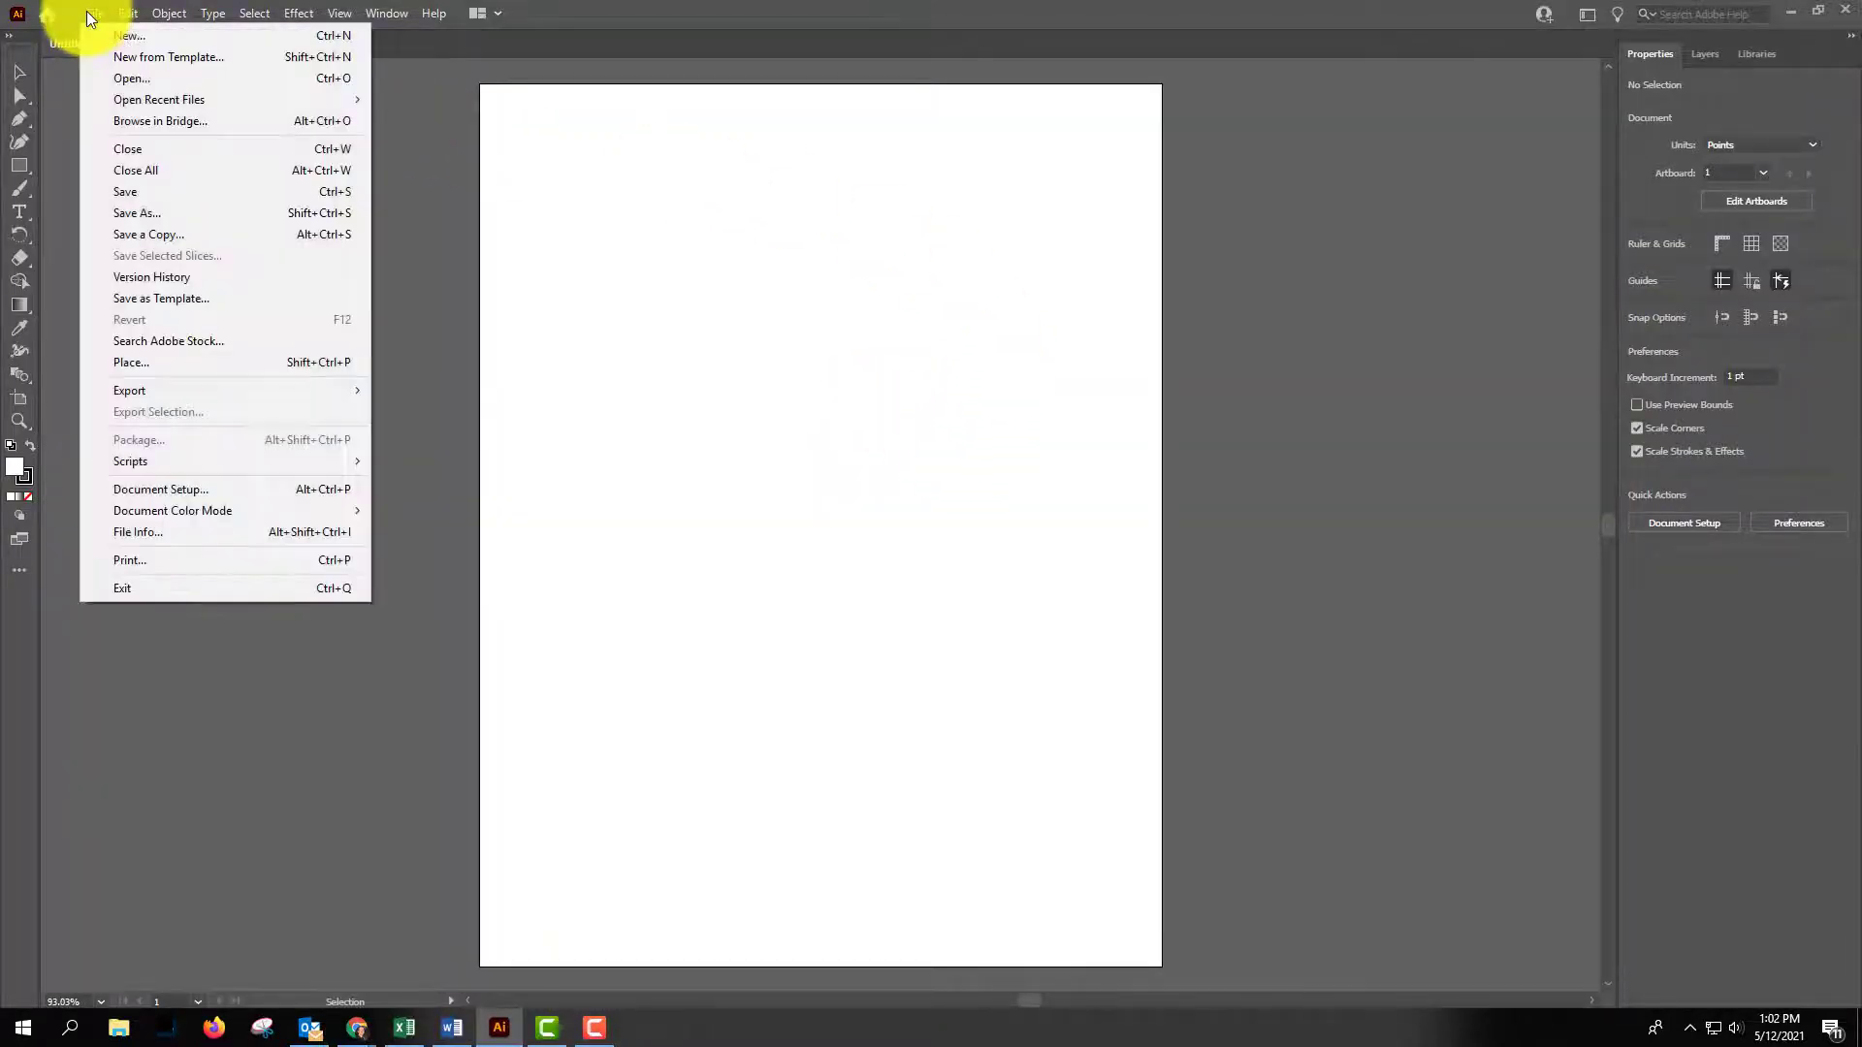
{"action": "left_click", "coordinate": [166, 365]}
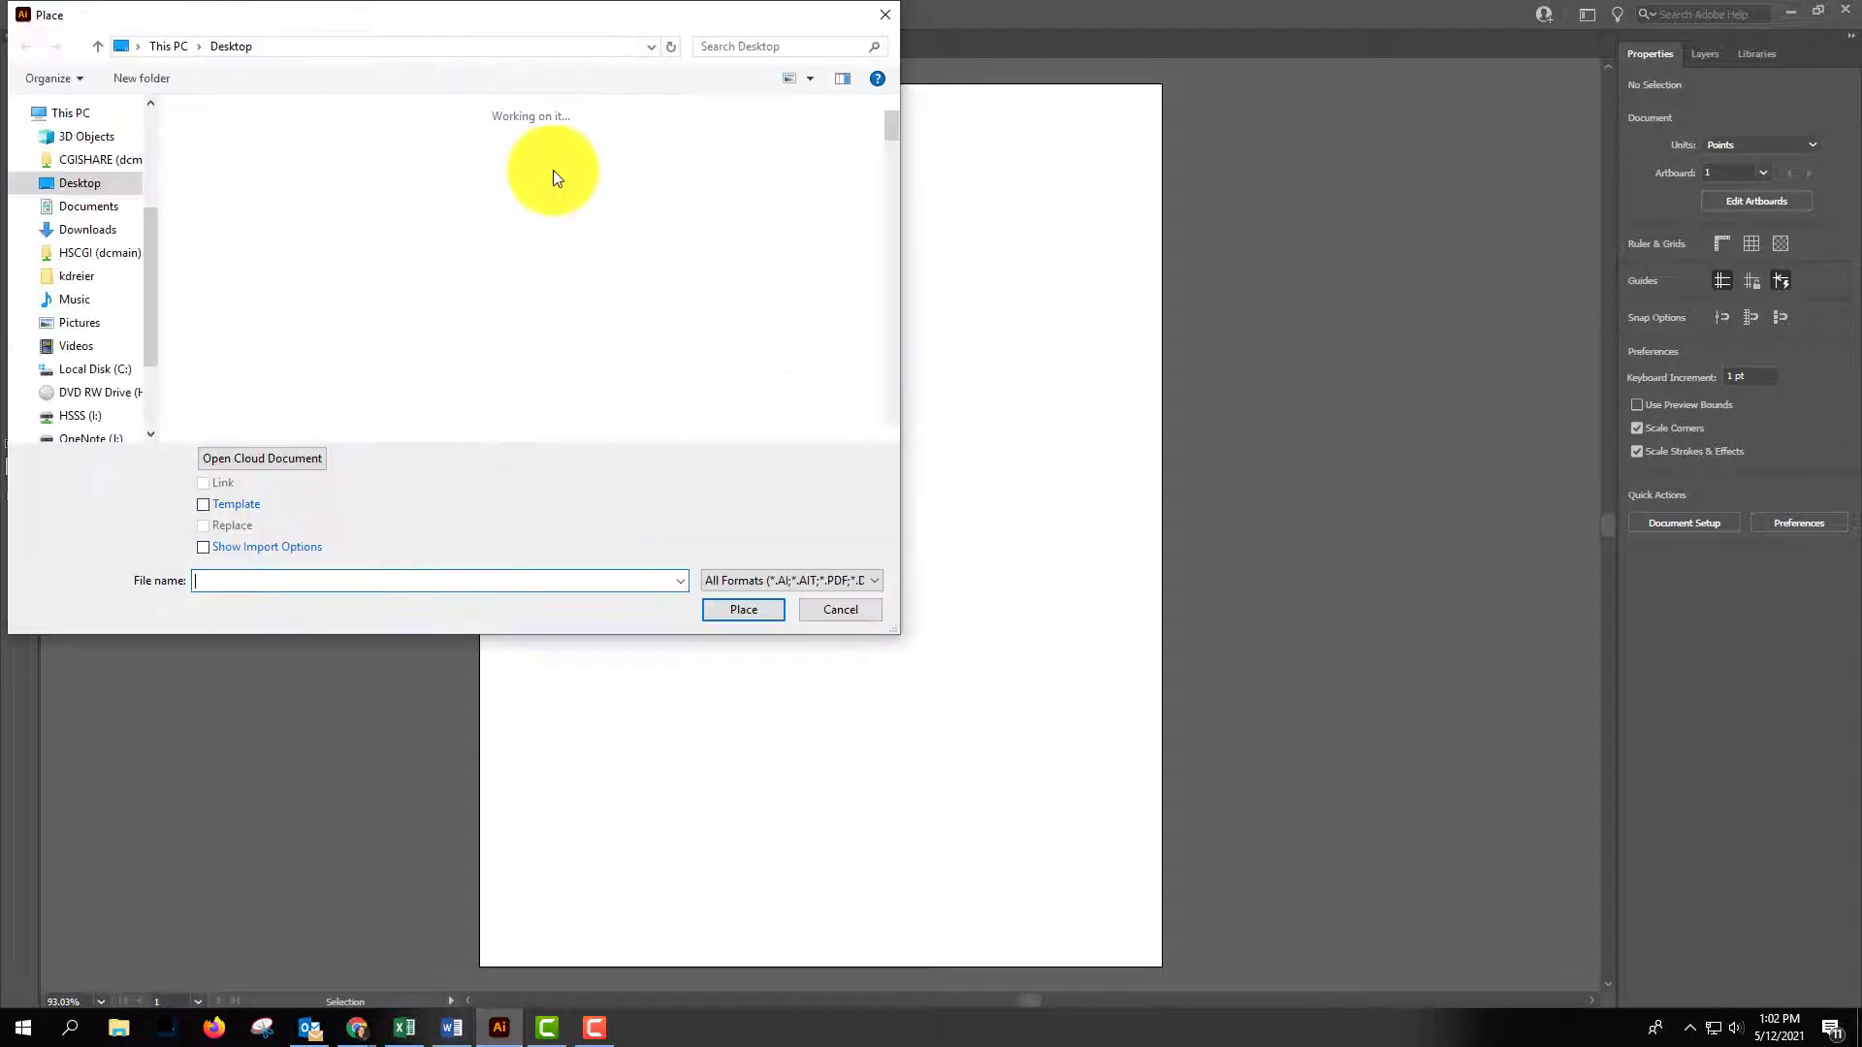
{"action": "left_click_drag", "start_coordinate": [888, 132], "coordinate": [894, 315]}
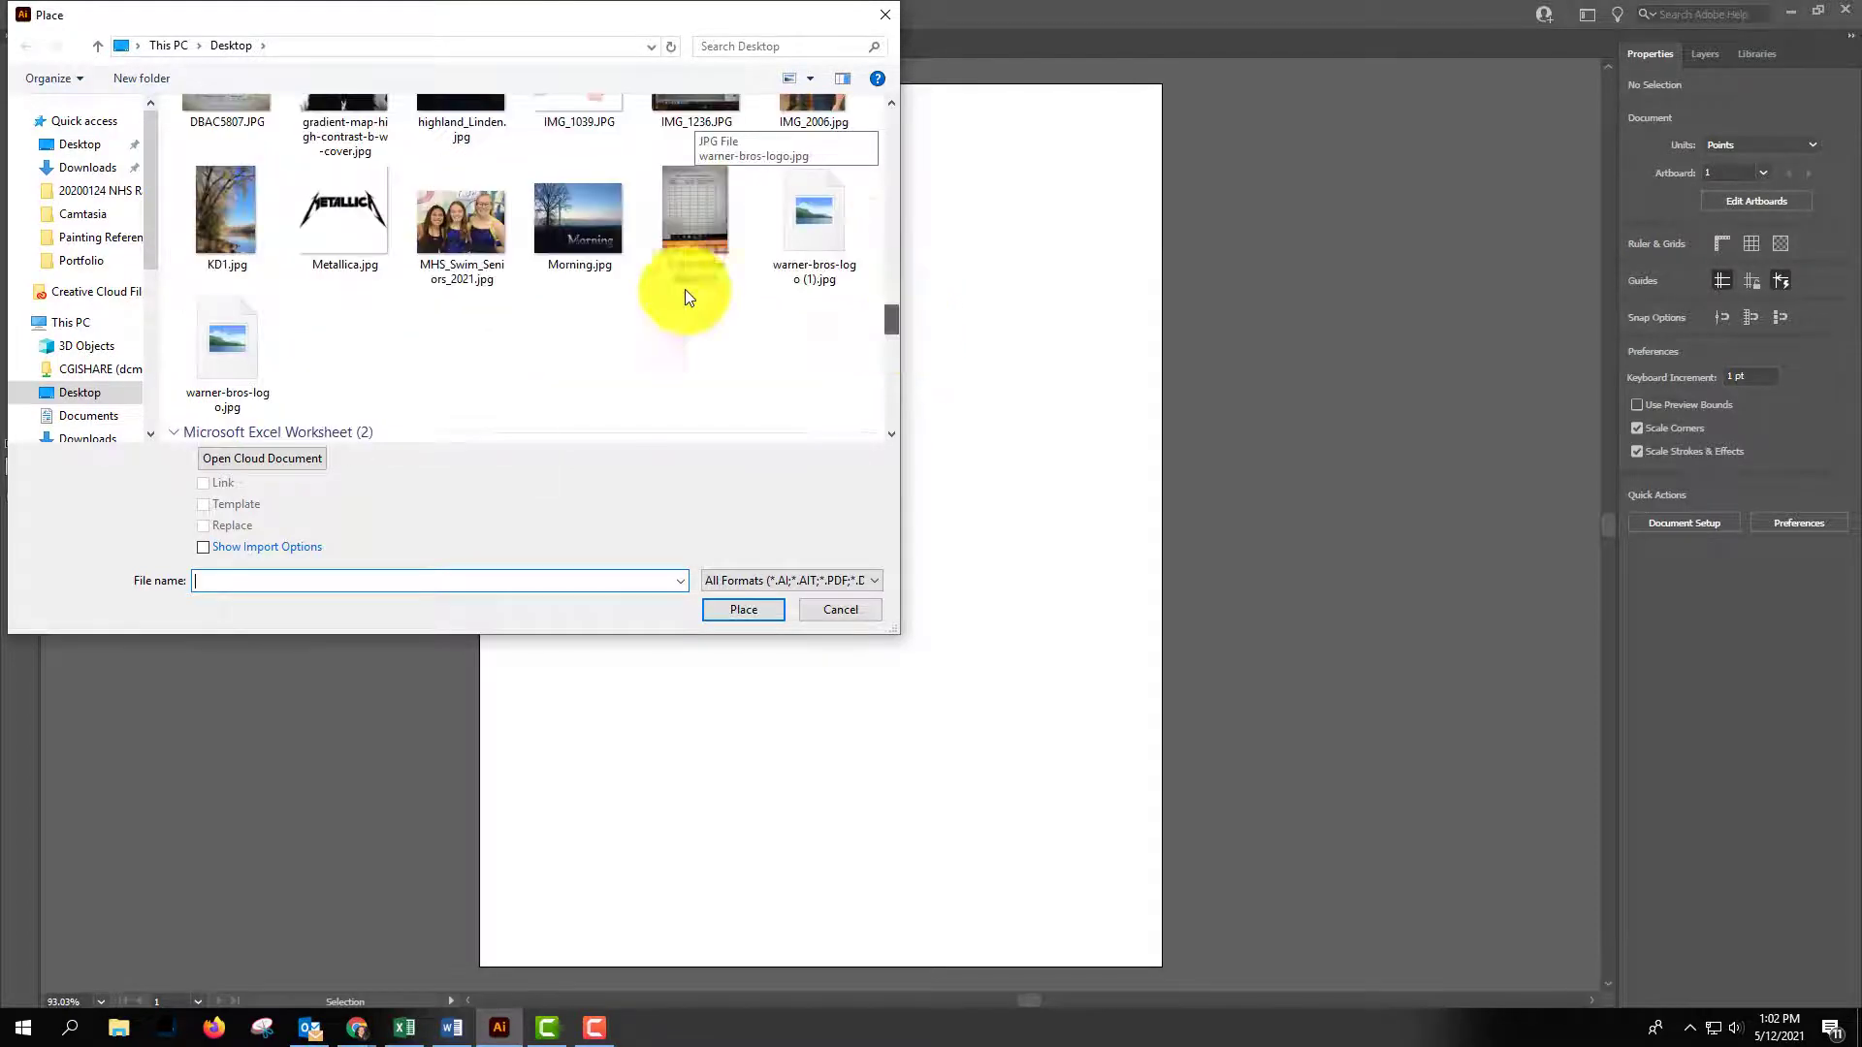
{"action": "left_click", "coordinate": [346, 223]}
{"action": "left_click", "coordinate": [765, 614]}
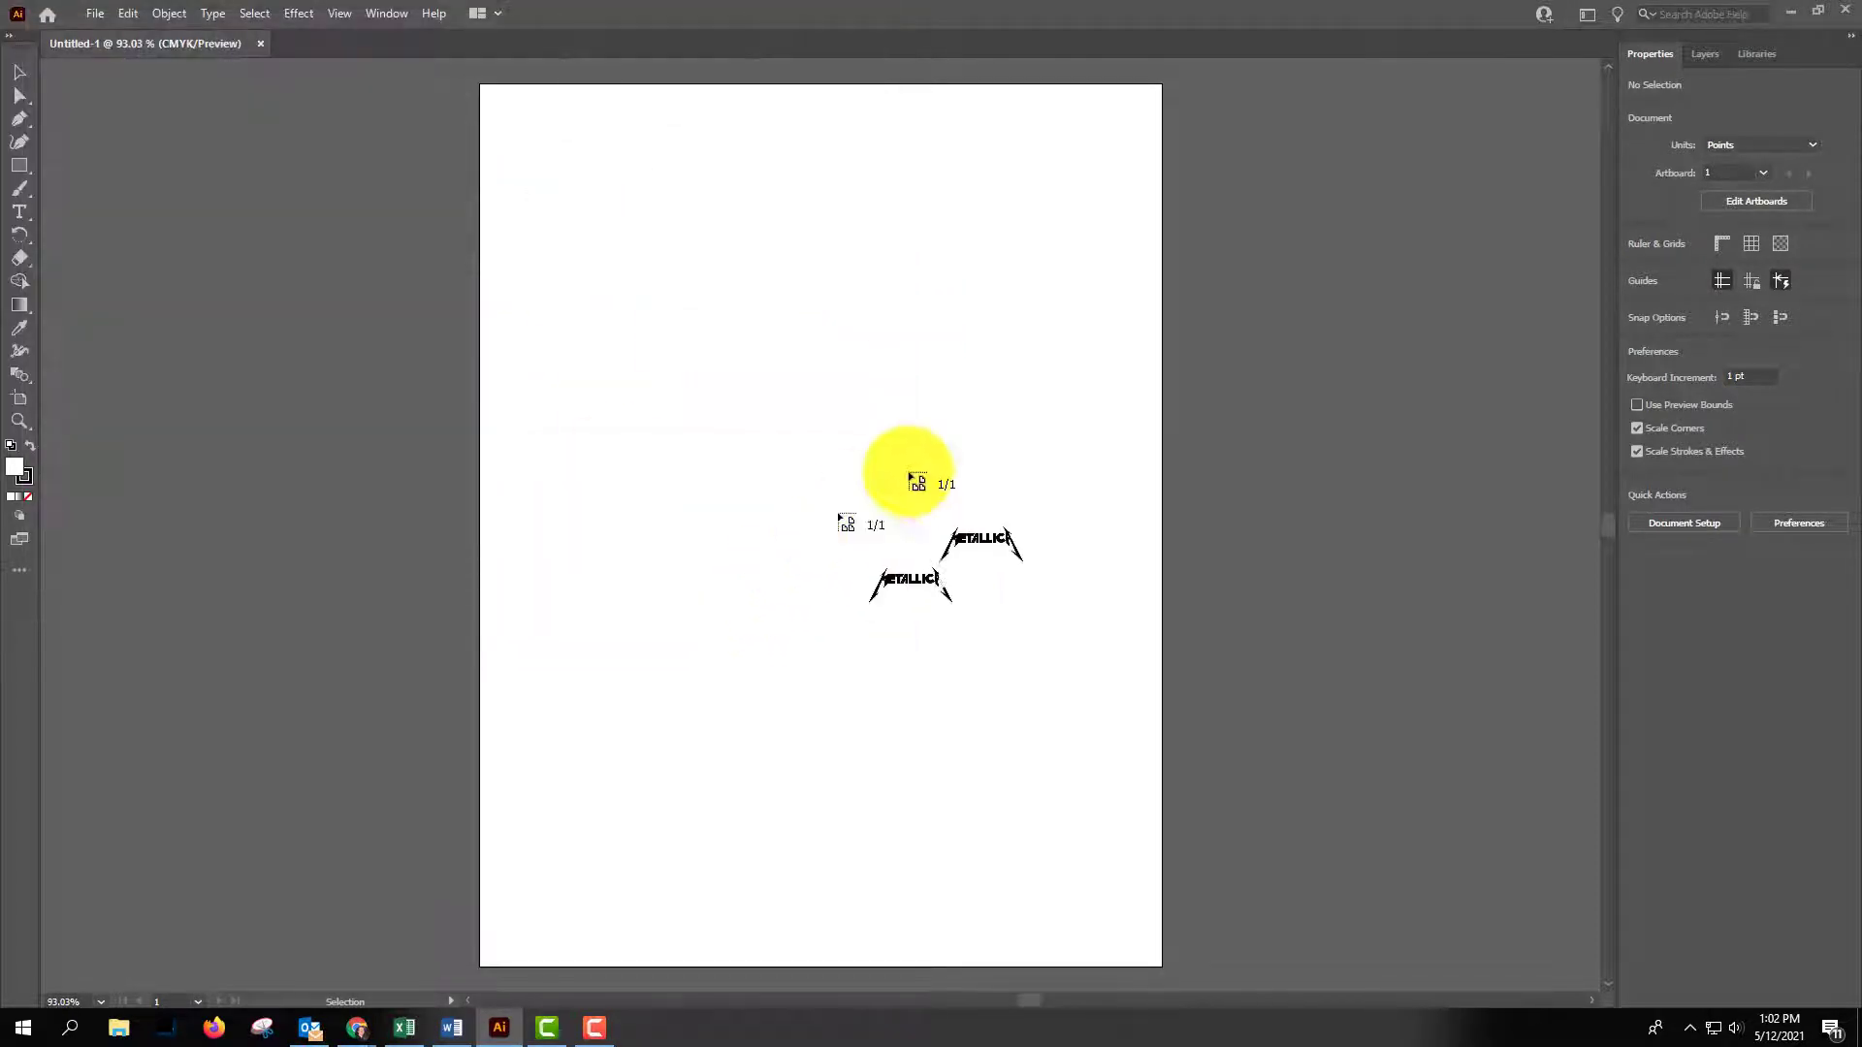
{"action": "left_click", "coordinate": [698, 229]}
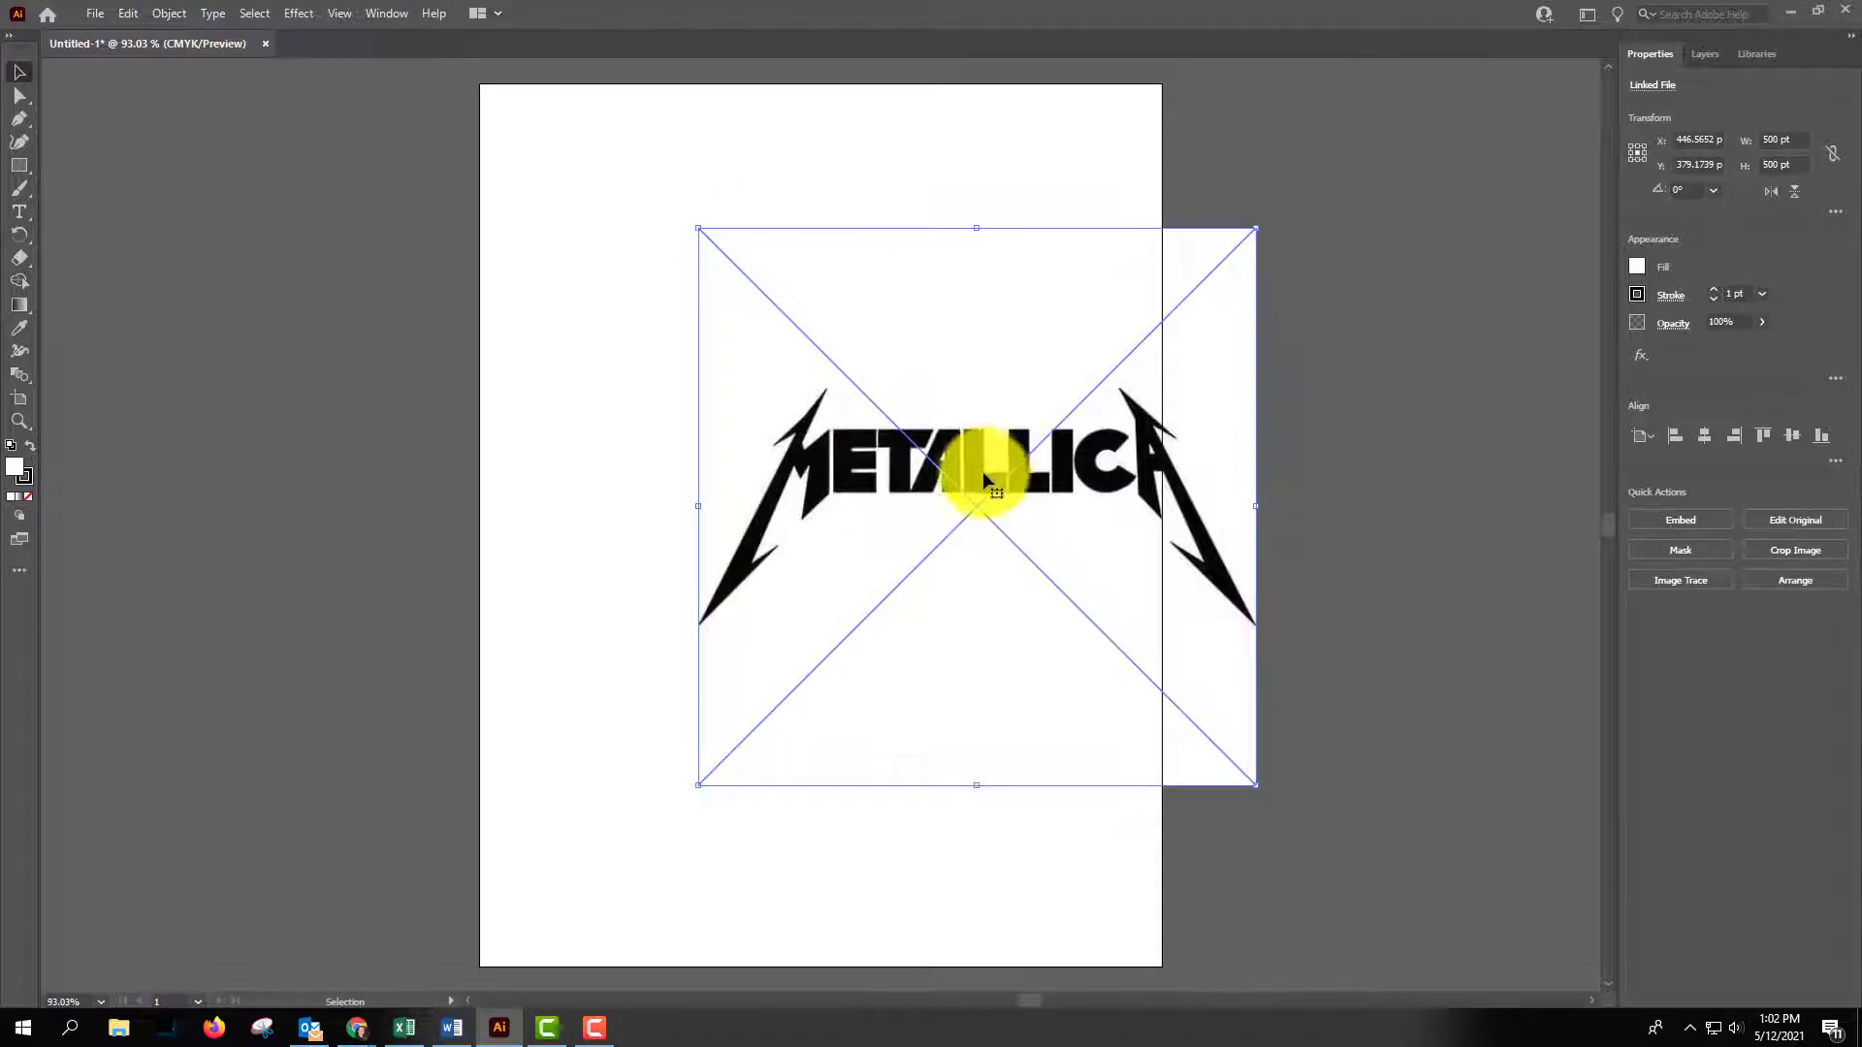
{"action": "left_click_drag", "start_coordinate": [981, 472], "coordinate": [831, 320]}
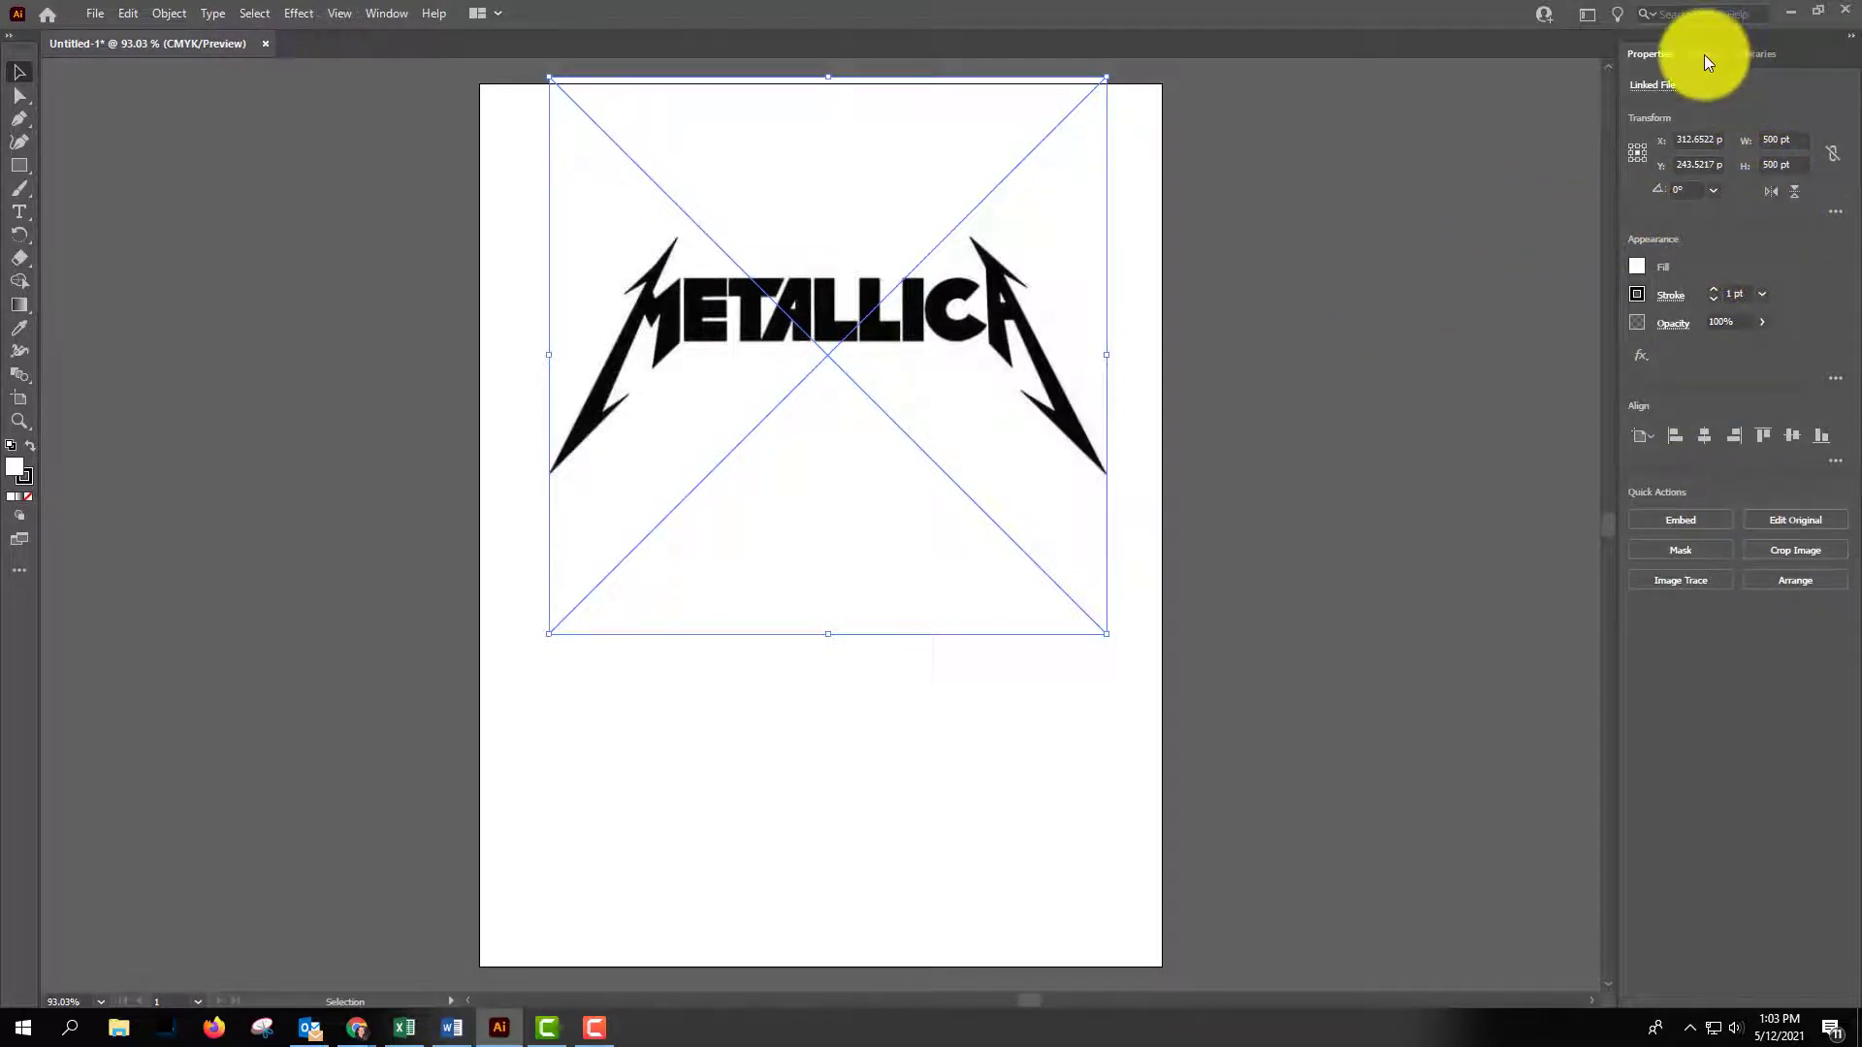
Undock the Layers panel as a floating panel beside the artboard, enlarge it, and expand Layer 1.
{"action": "left_click", "coordinate": [384, 13]}
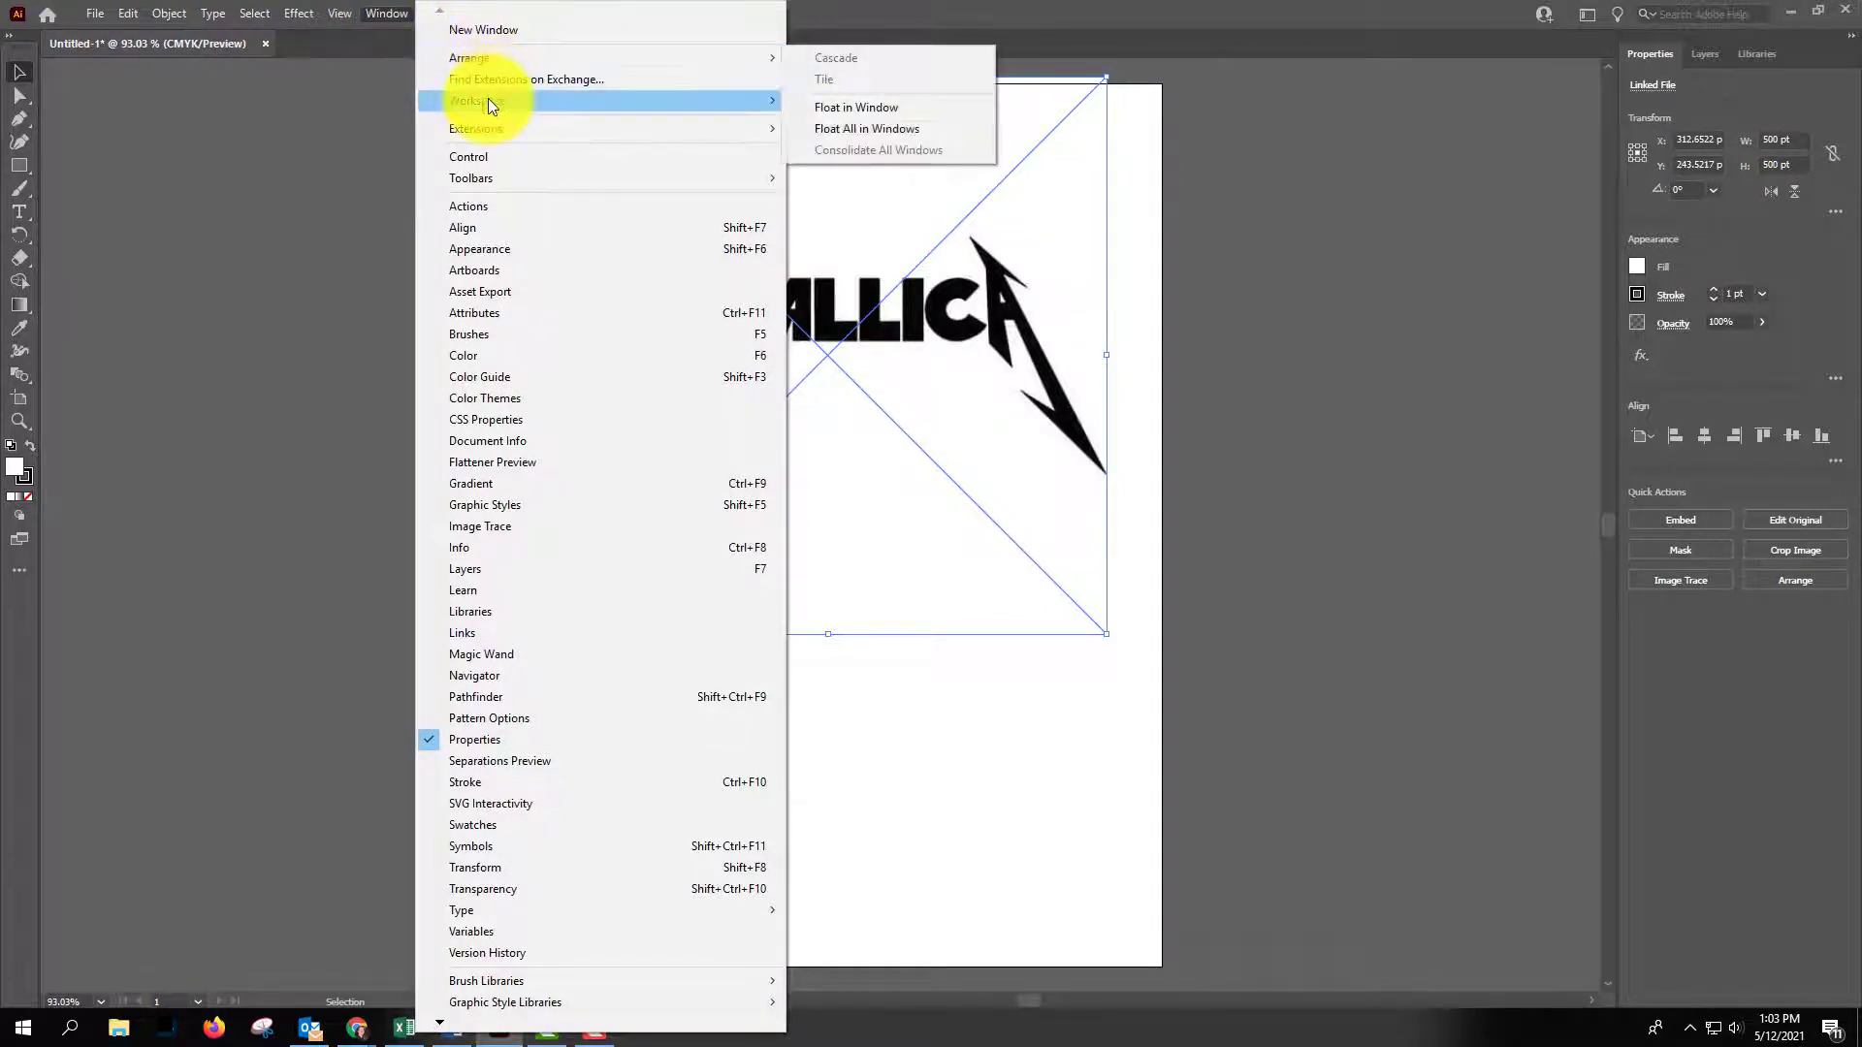
{"action": "mouse_move", "coordinate": [539, 99]}
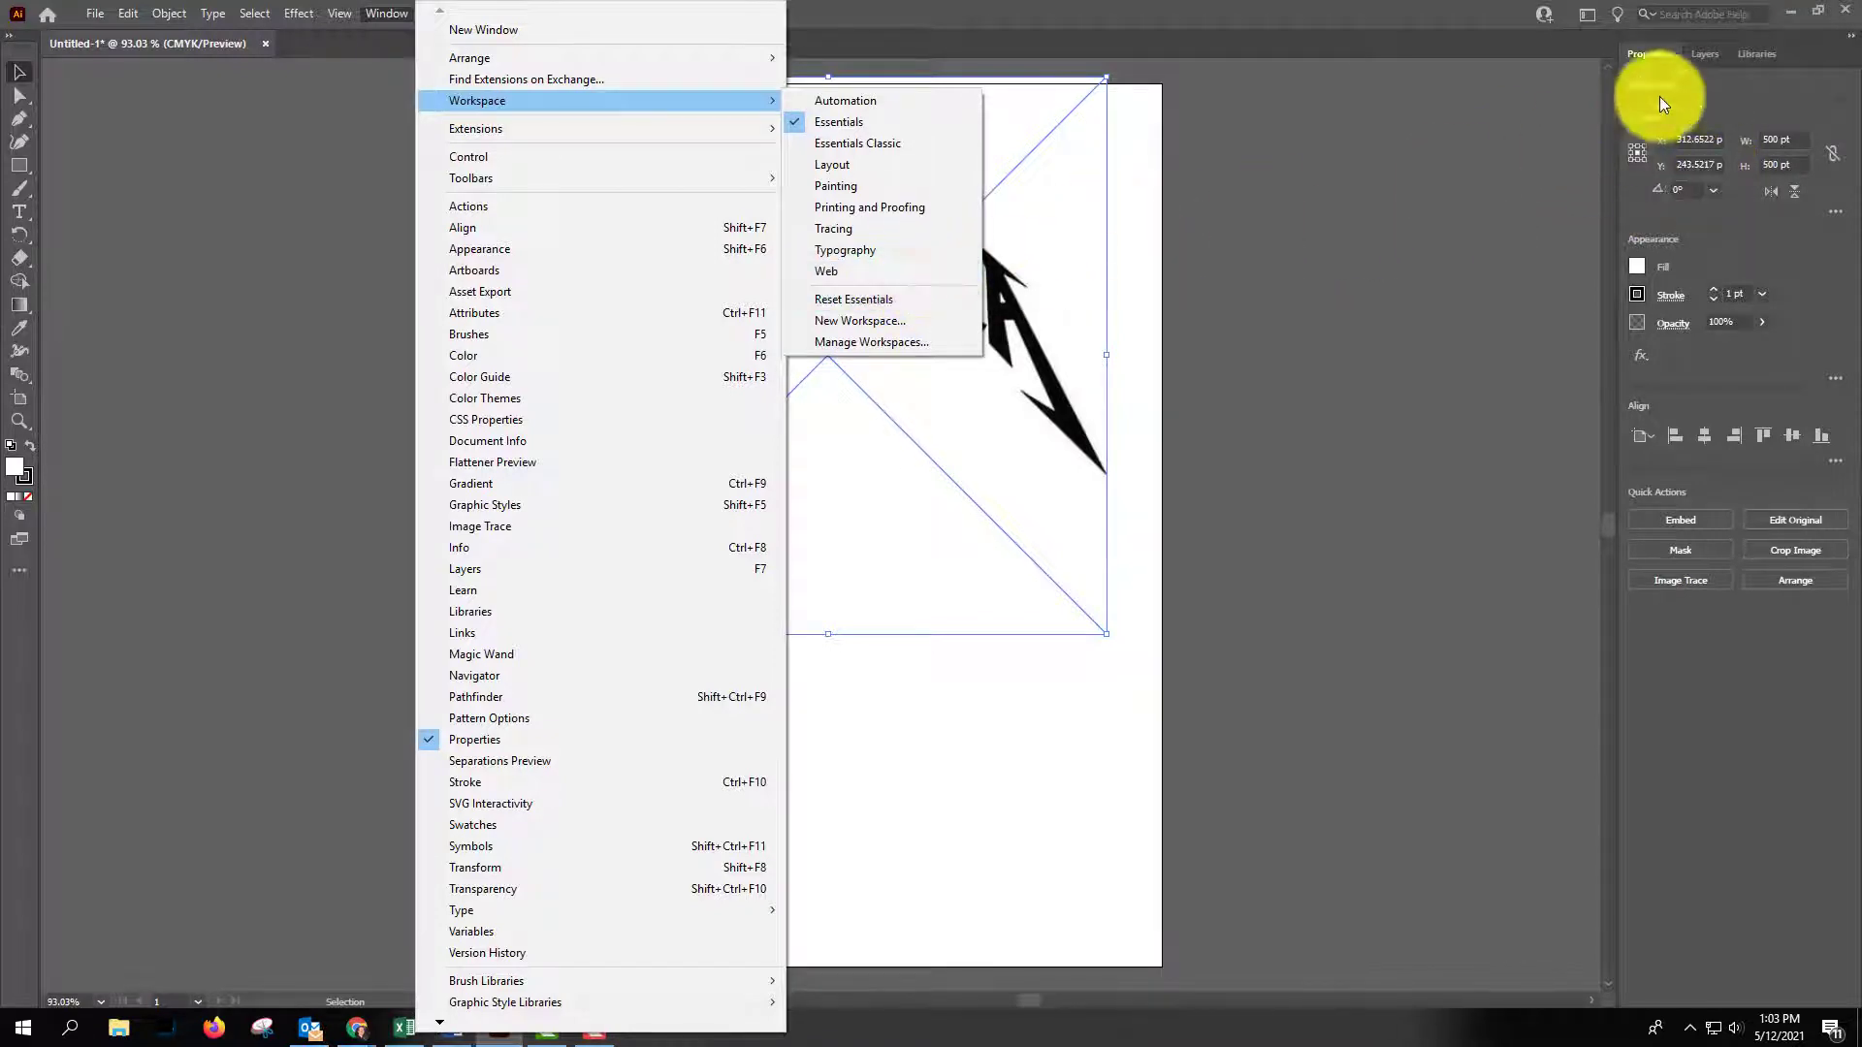
{"action": "left_click", "coordinate": [1703, 53]}
{"action": "left_click_drag", "start_coordinate": [1701, 54], "coordinate": [1384, 150]}
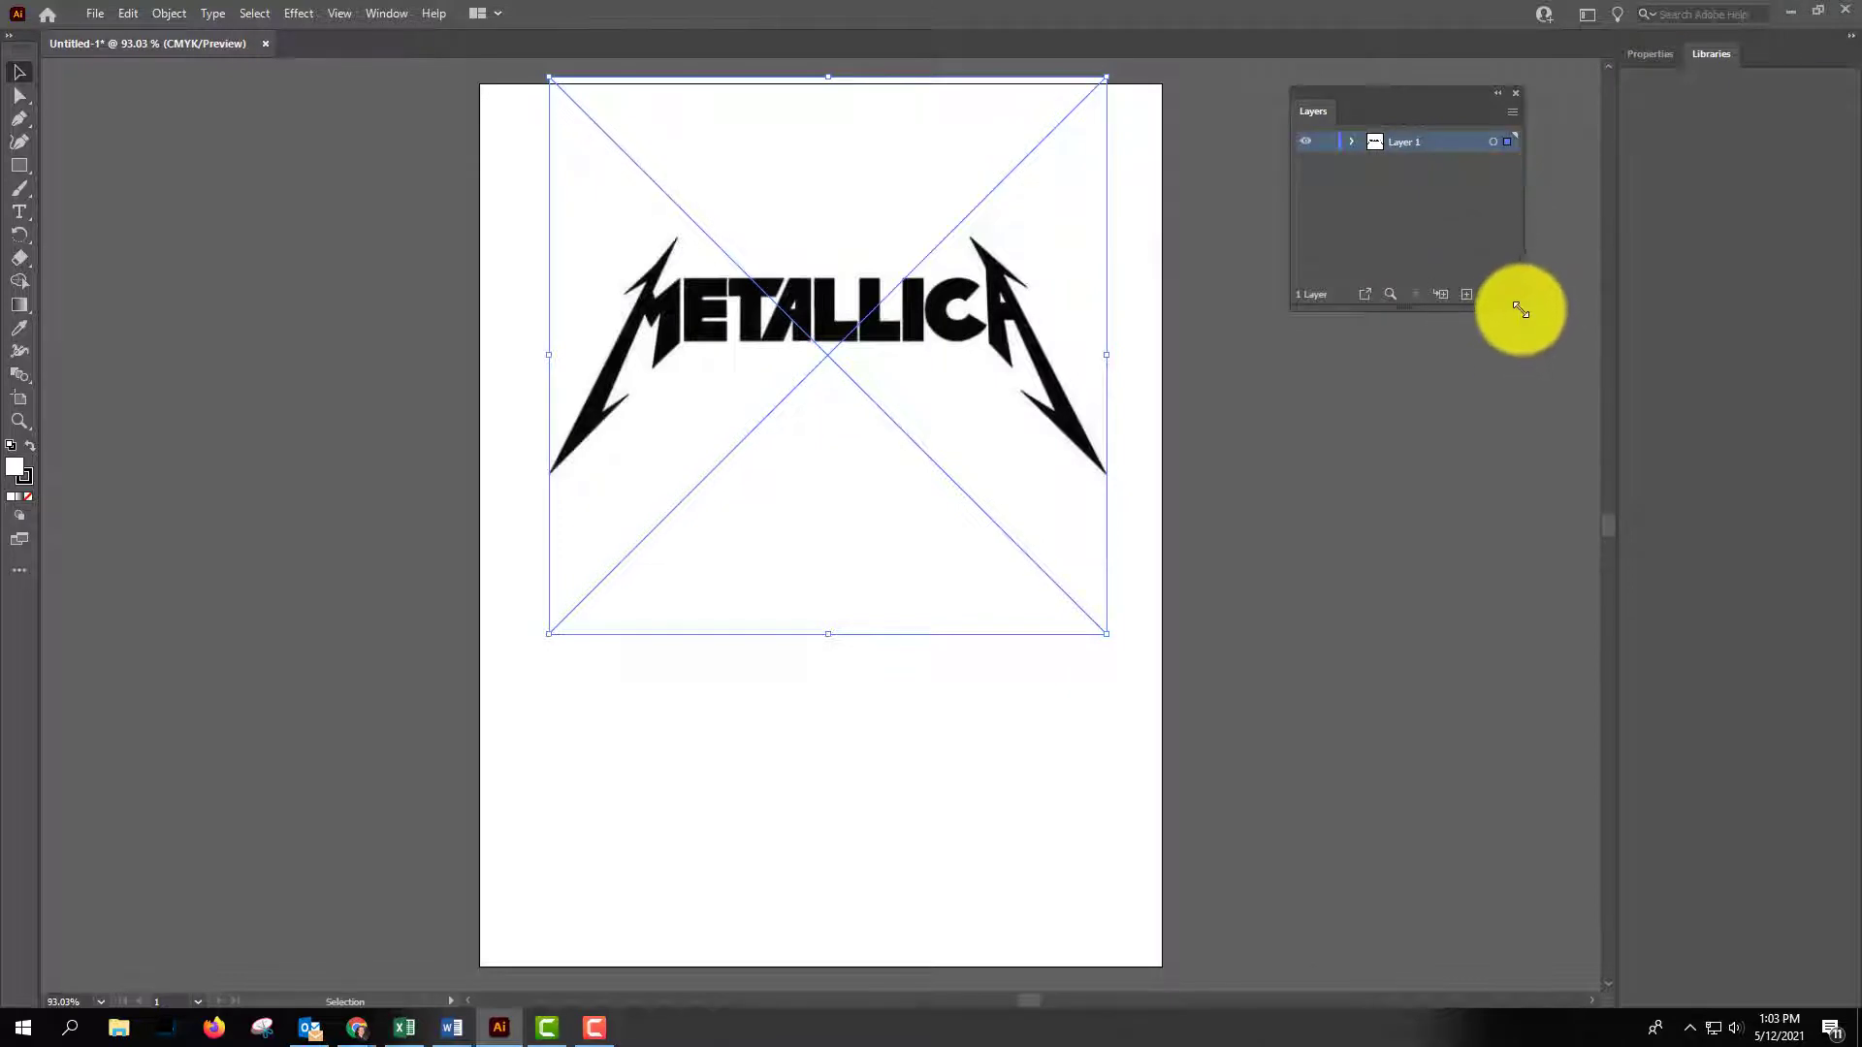
{"action": "left_click_drag", "start_coordinate": [1520, 310], "coordinate": [1600, 486]}
{"action": "left_click", "coordinate": [1352, 143]}
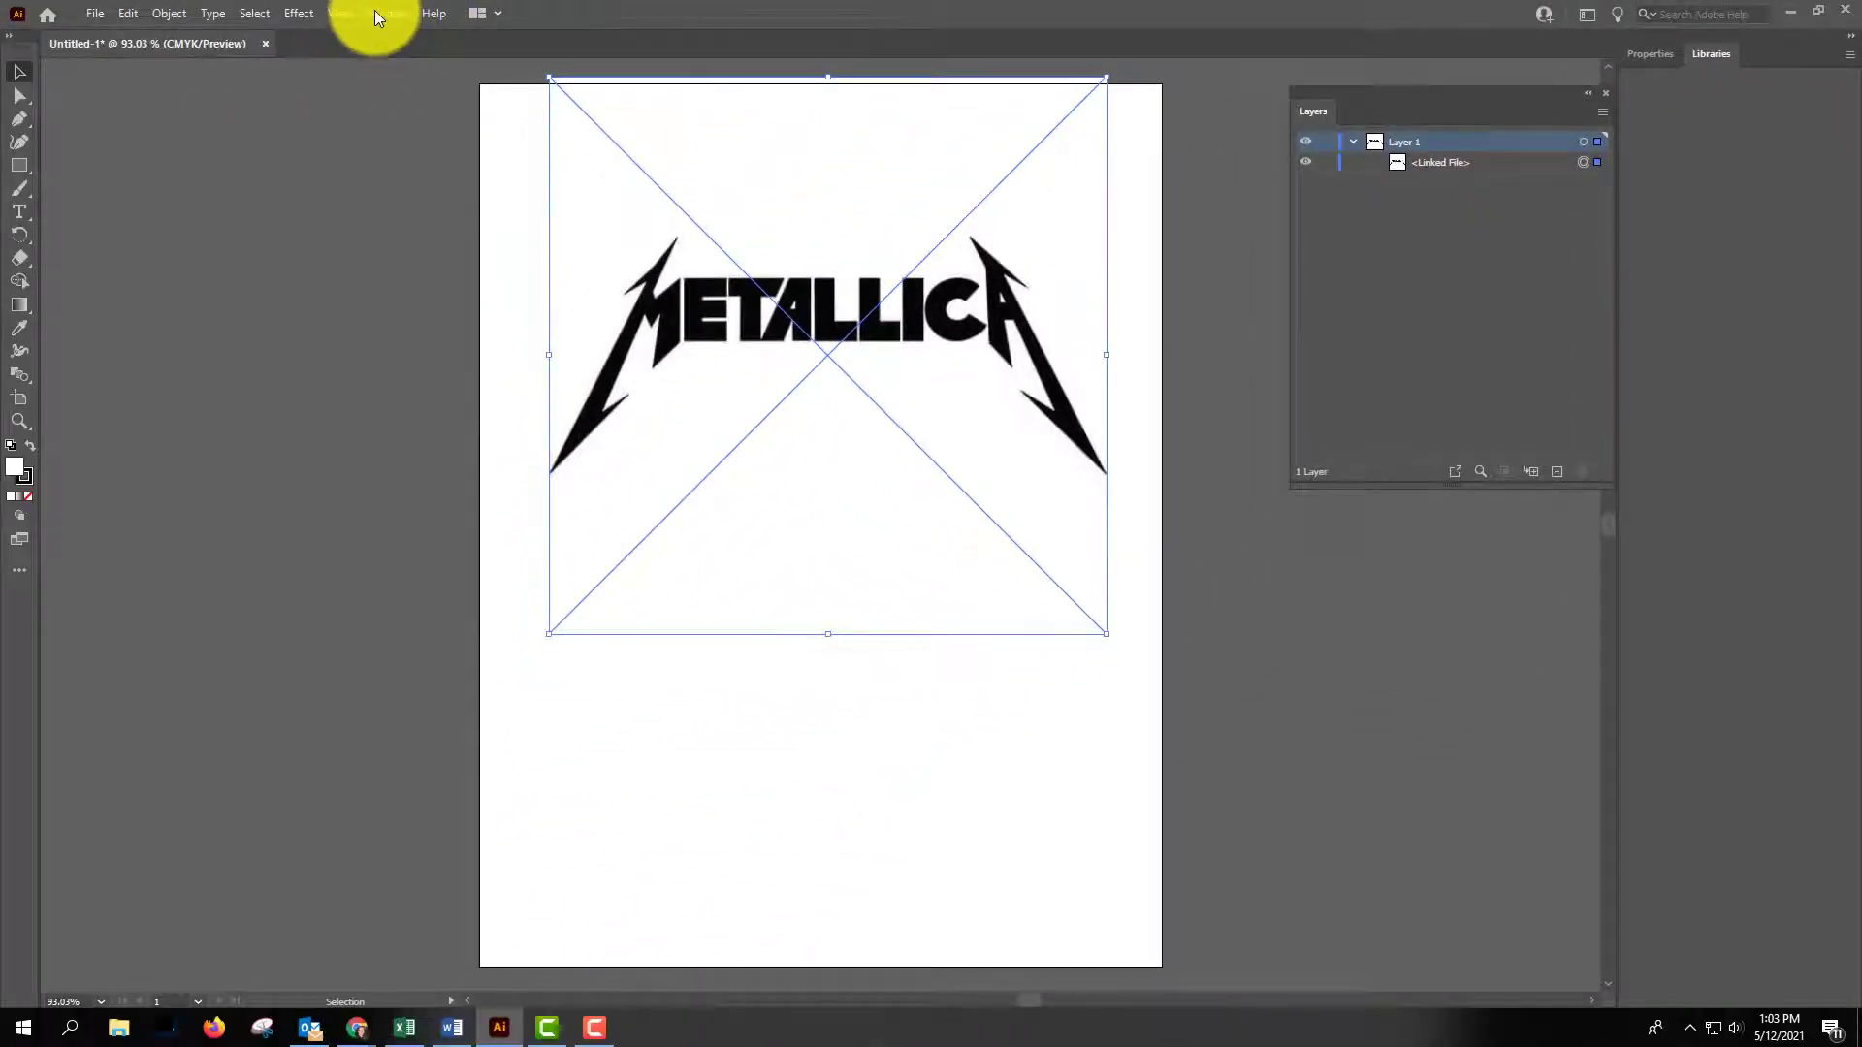
Open the Transparency panel and reduce the placed logo's opacity to 29%.
{"action": "left_click", "coordinate": [374, 9]}
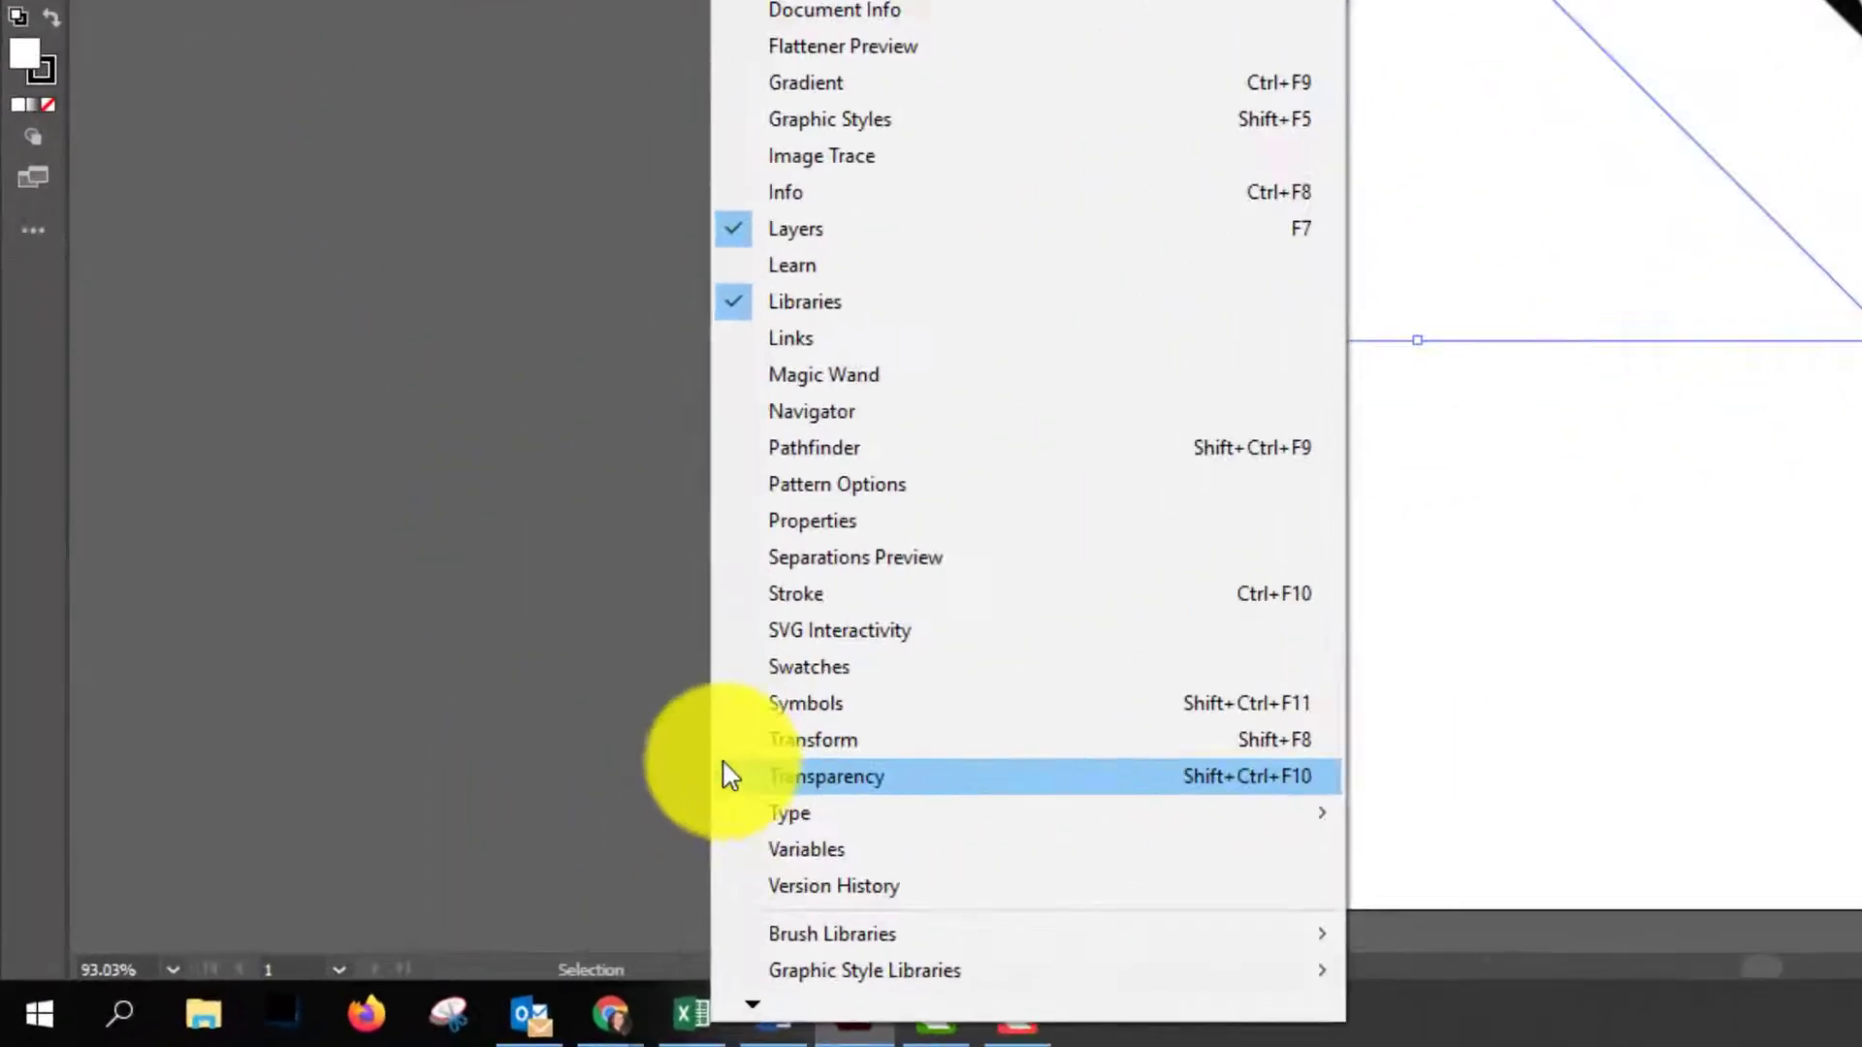
{"action": "left_click", "coordinate": [730, 776]}
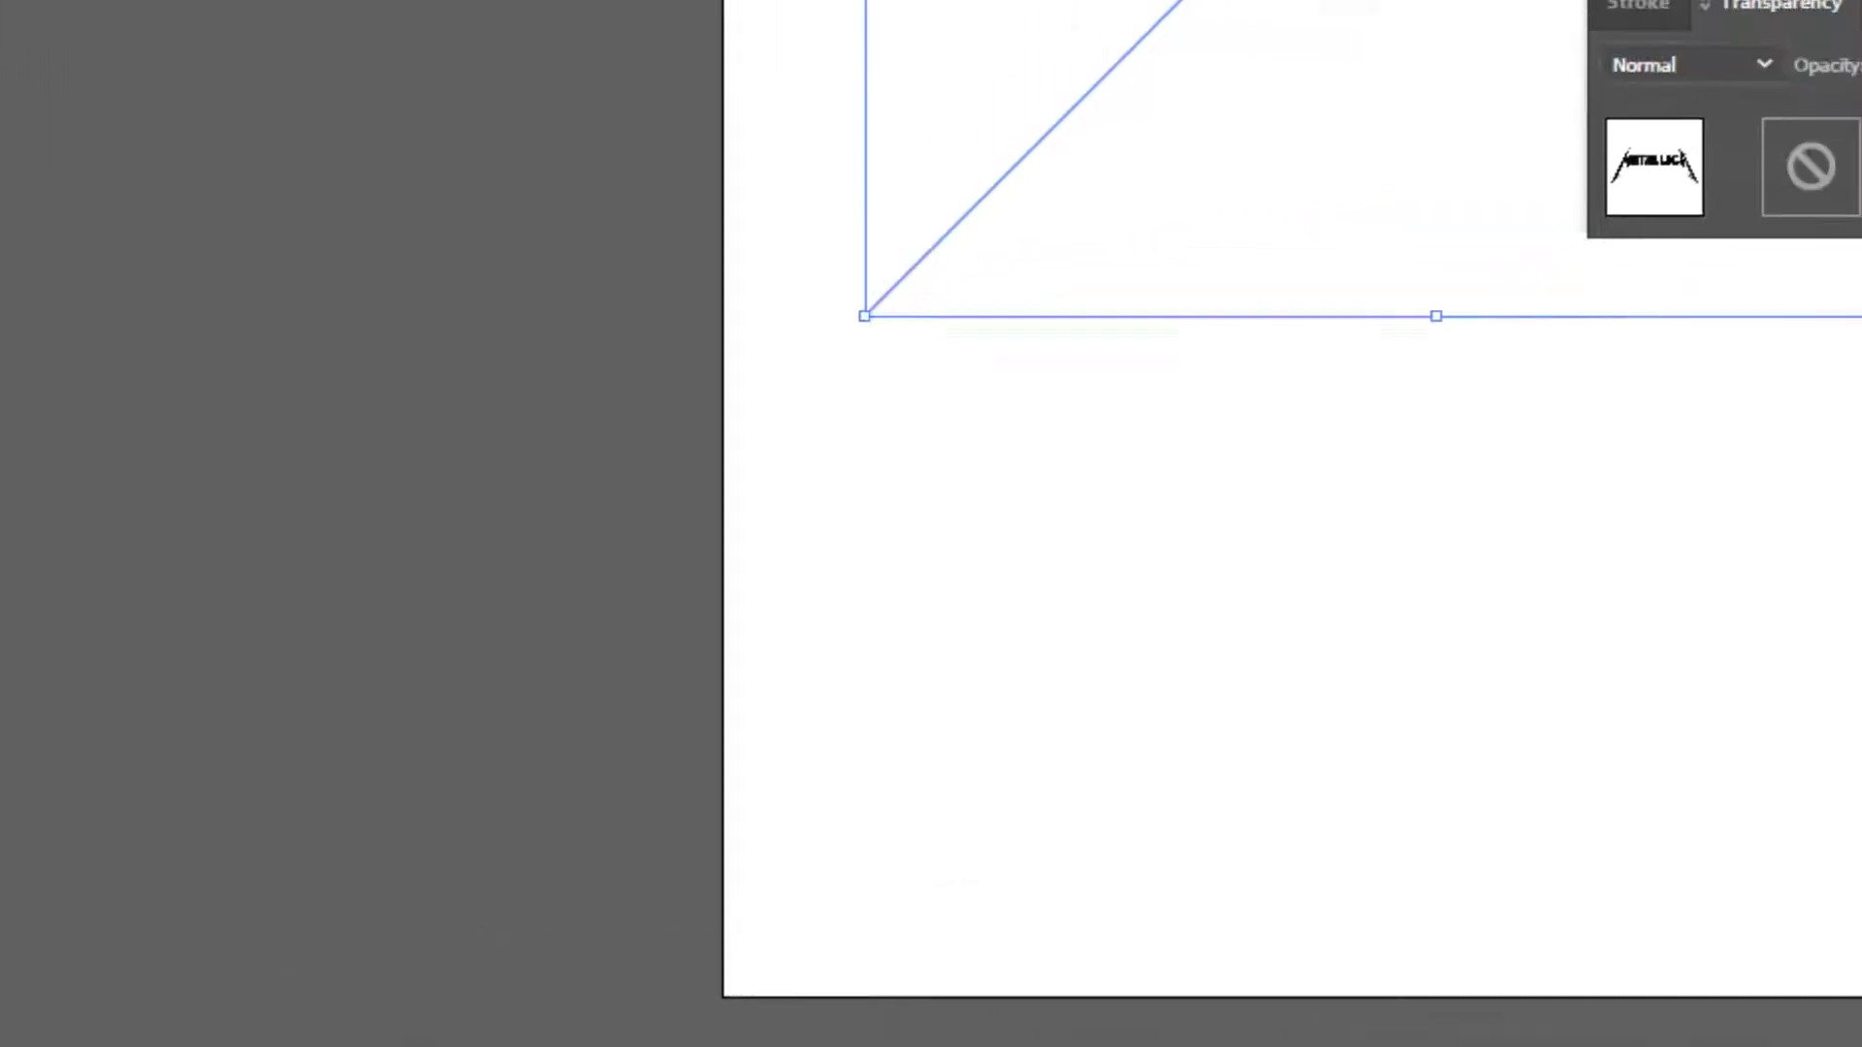
{"action": "left_click", "coordinate": [1151, 438]}
{"action": "left_click_drag", "start_coordinate": [1077, 516], "coordinate": [969, 521]}
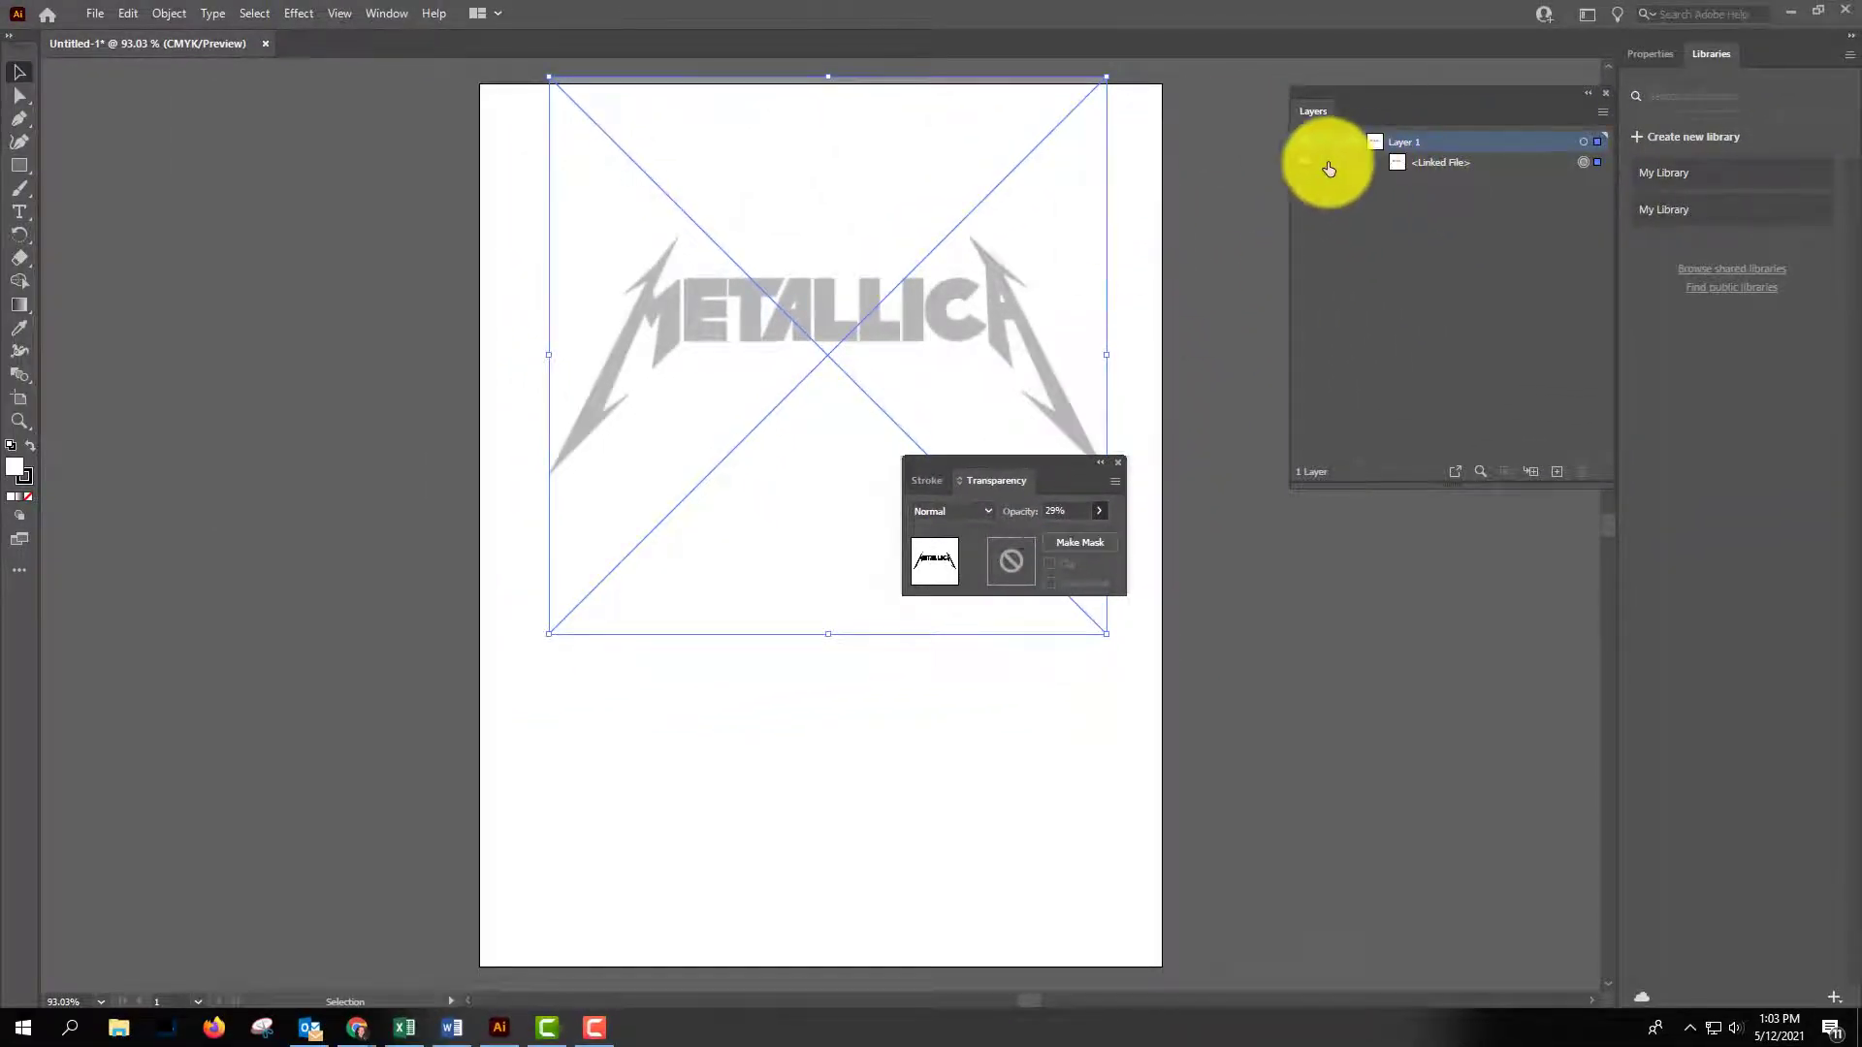
Lock the placed logo image on Layer 1, move the Transparency panel off the artboard, and add a new layer above.
{"action": "left_click", "coordinate": [1327, 163]}
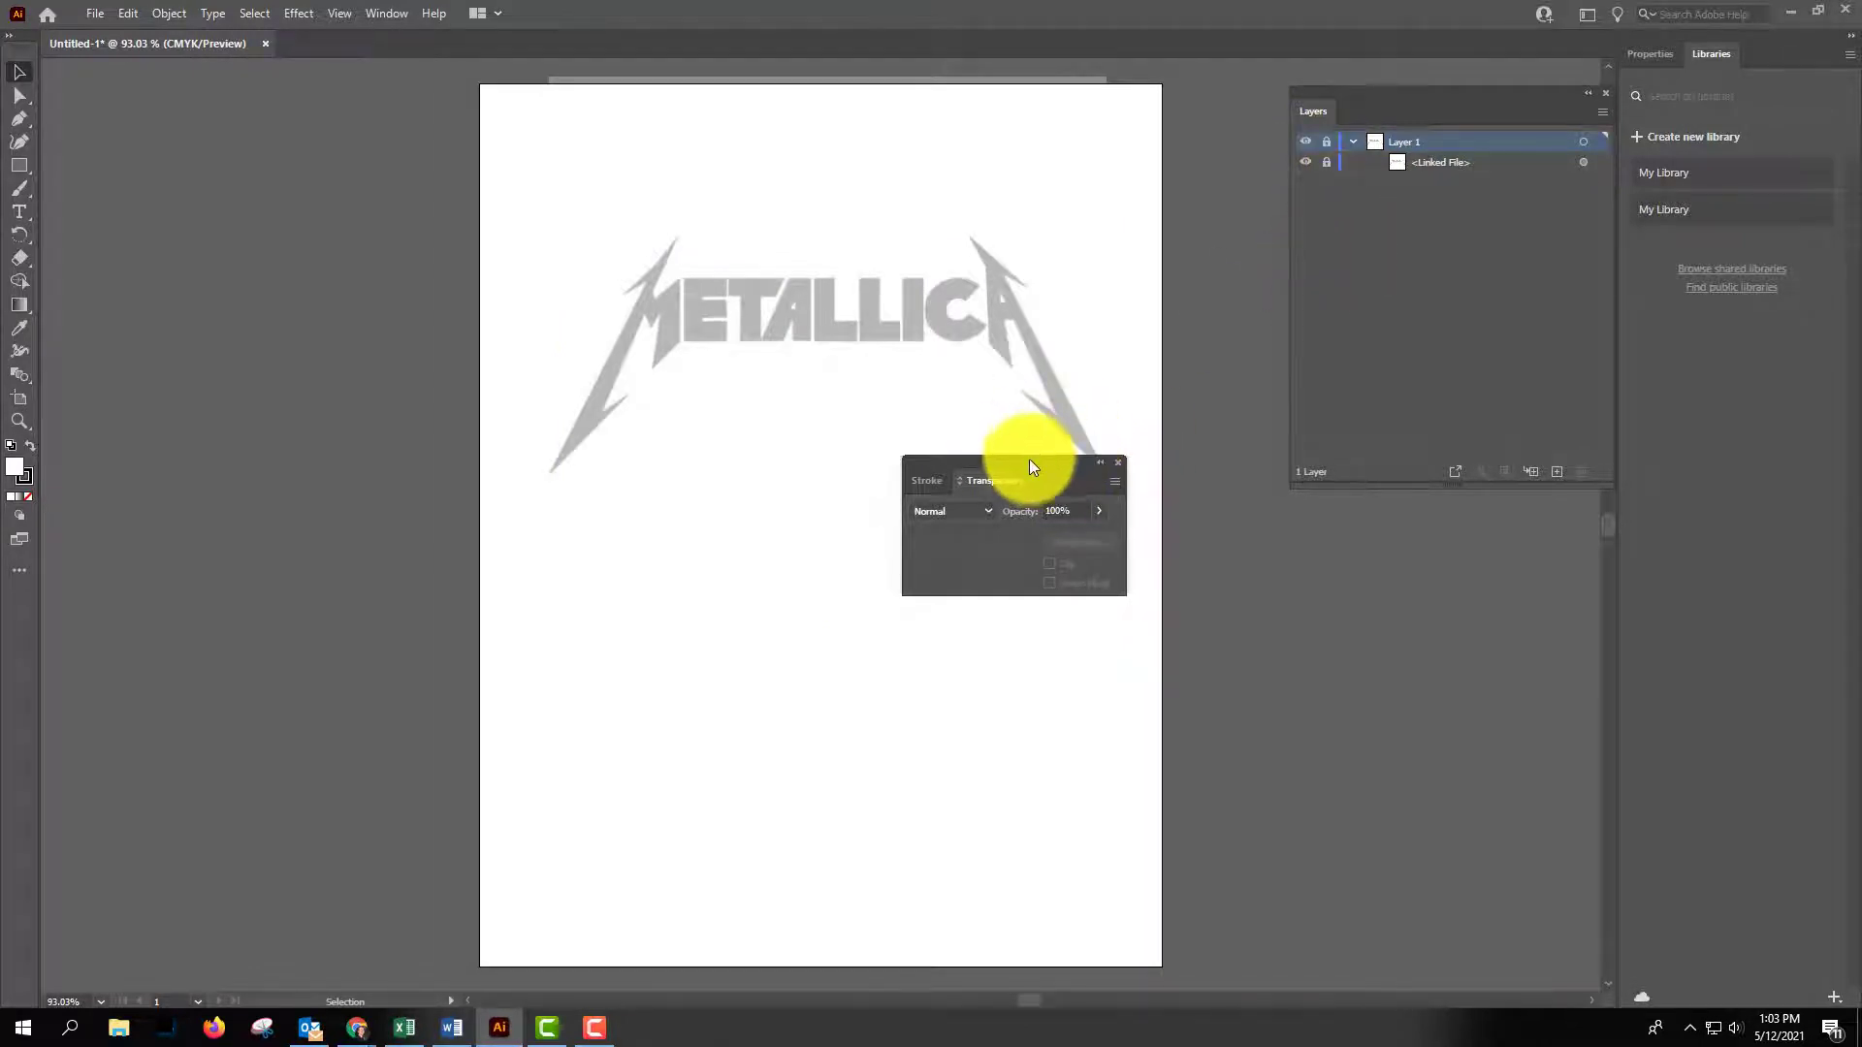
{"action": "left_click_drag", "start_coordinate": [1039, 465], "coordinate": [1438, 706]}
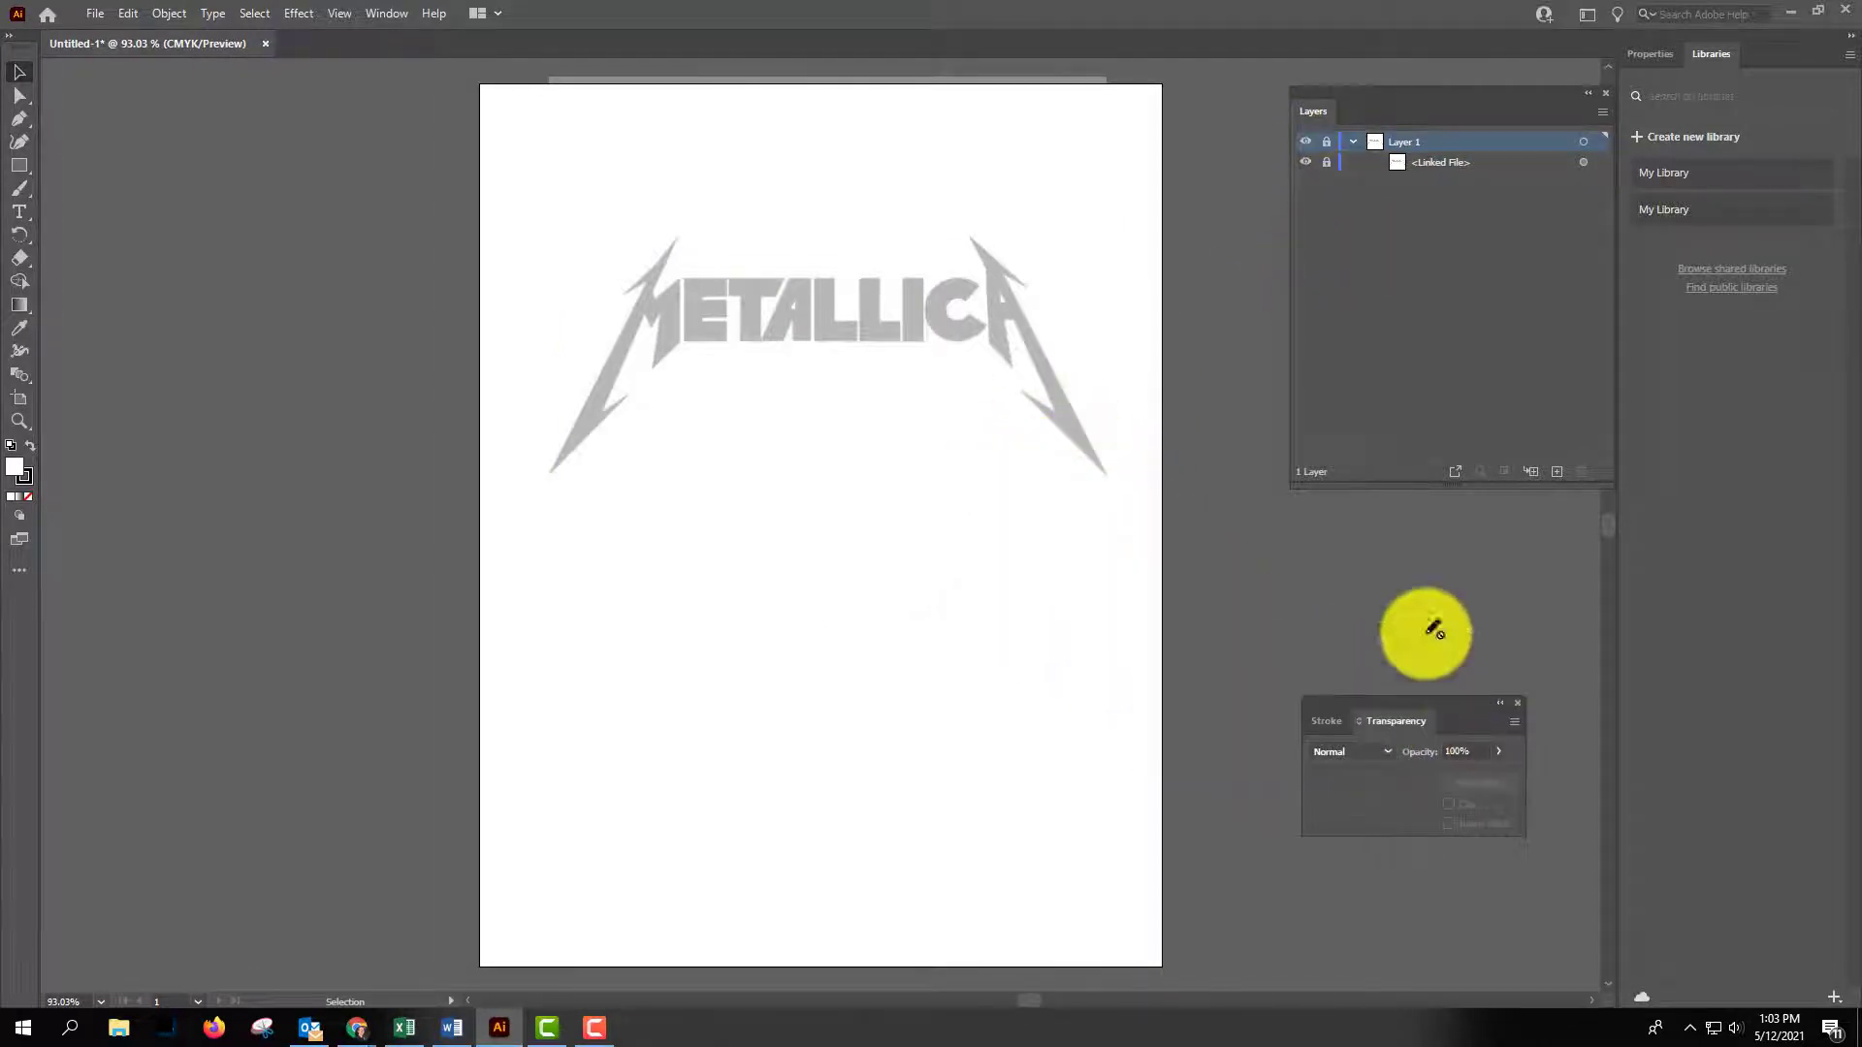
{"action": "left_click", "coordinate": [1557, 471]}
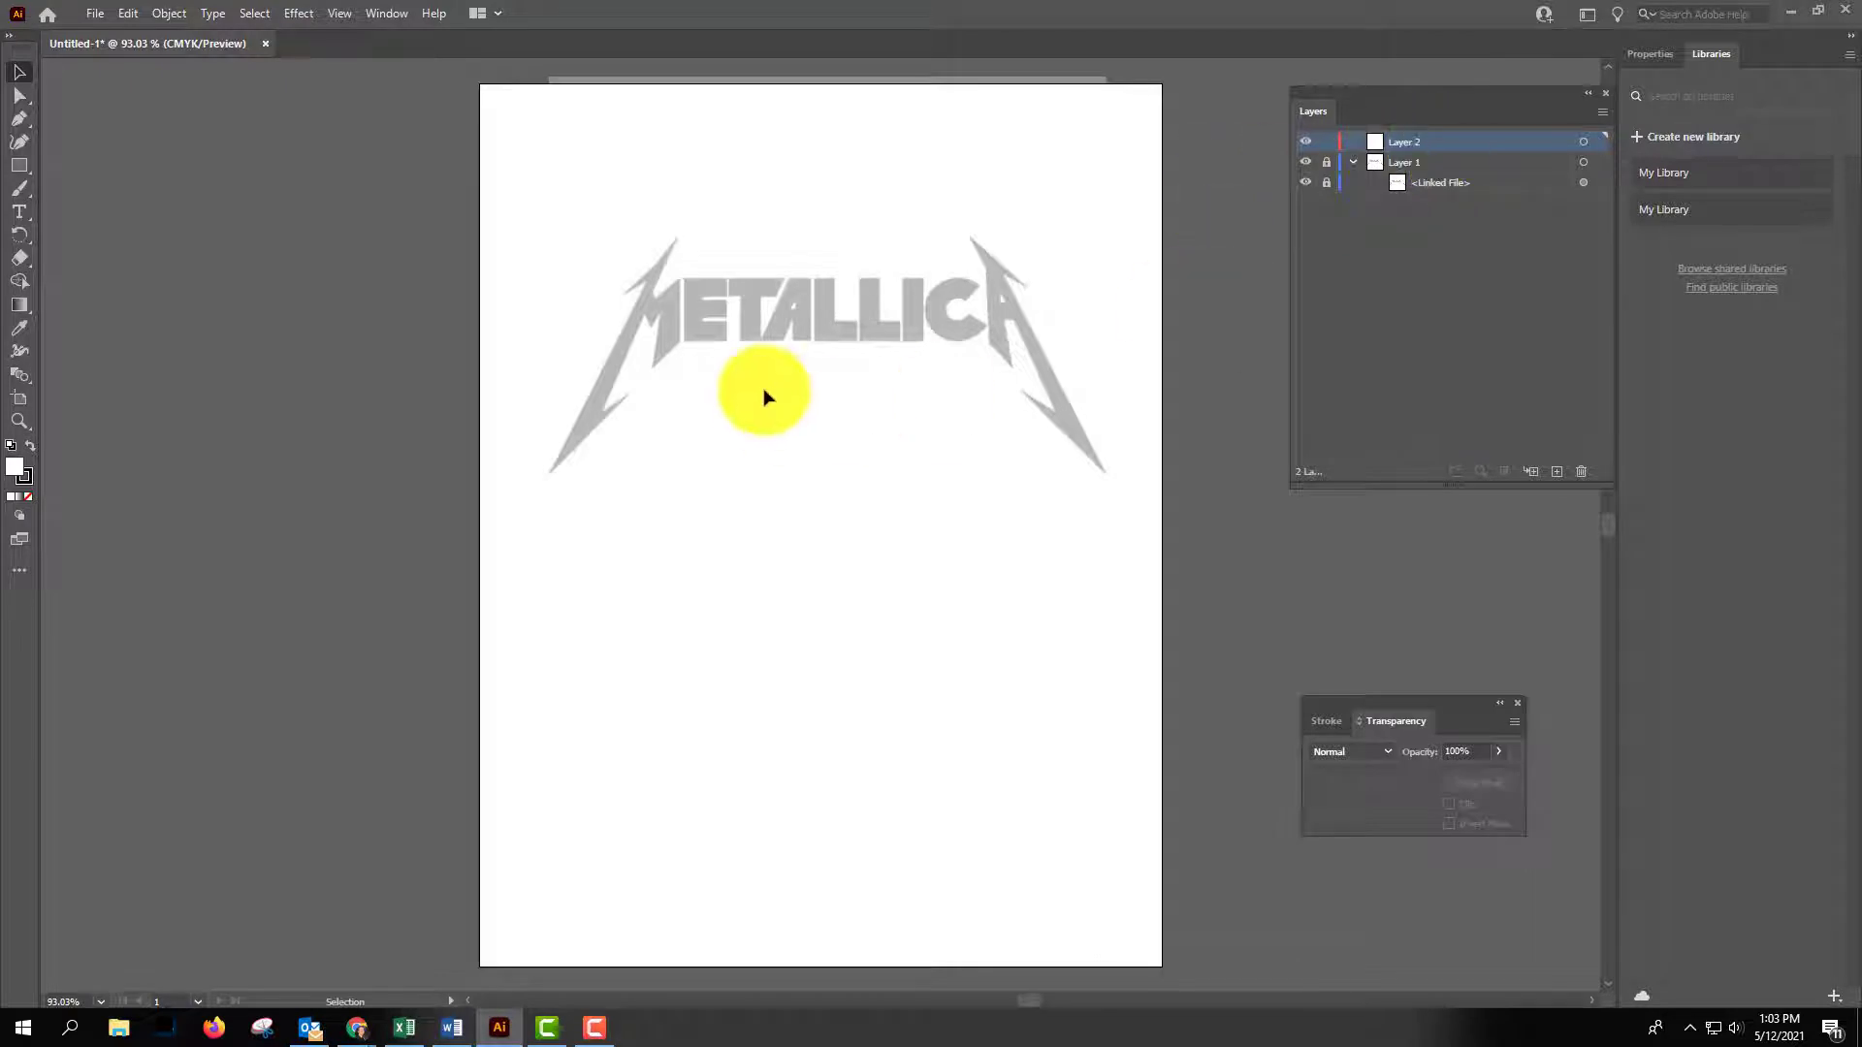
Add the point text METALLICA on the new layer, starting at the faded logo's first letter.
{"action": "key", "text": "ctrl+plus"}
{"action": "key", "text": "ctrl+plus"}
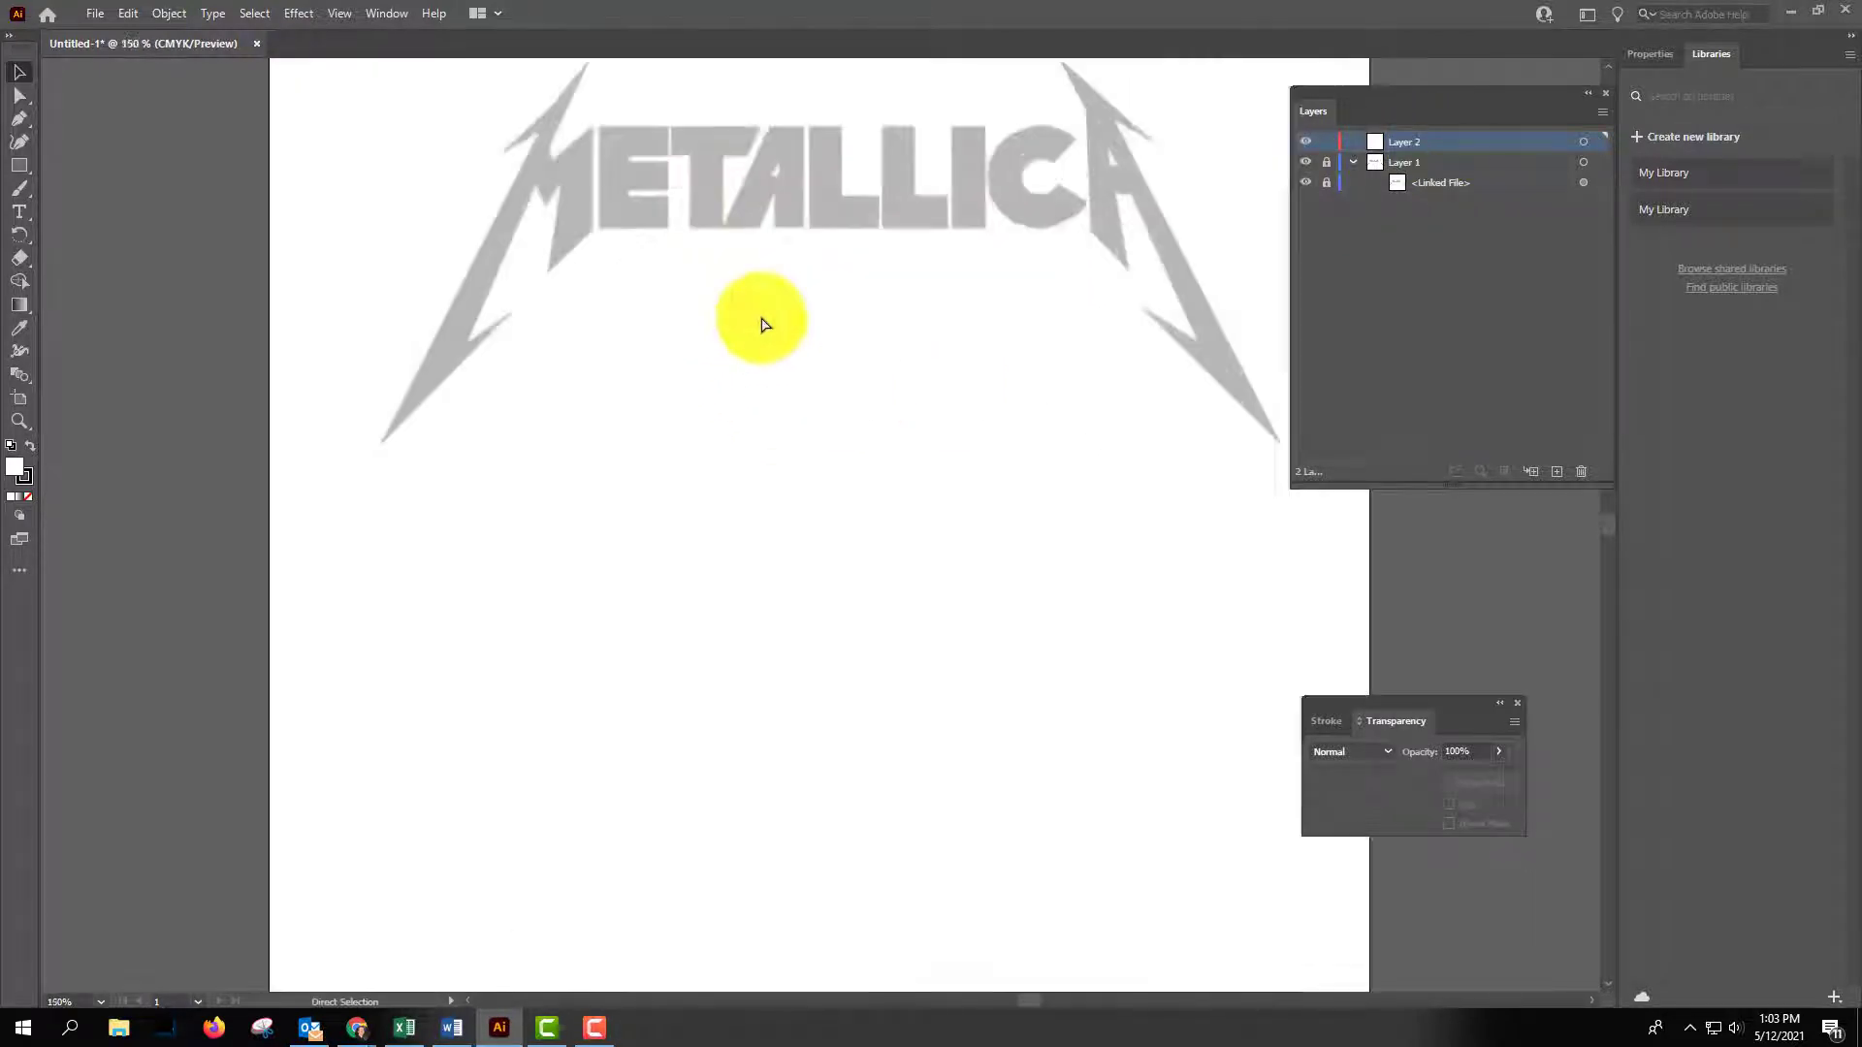
{"action": "left_click_drag", "start_coordinate": [742, 317], "coordinate": [774, 657]}
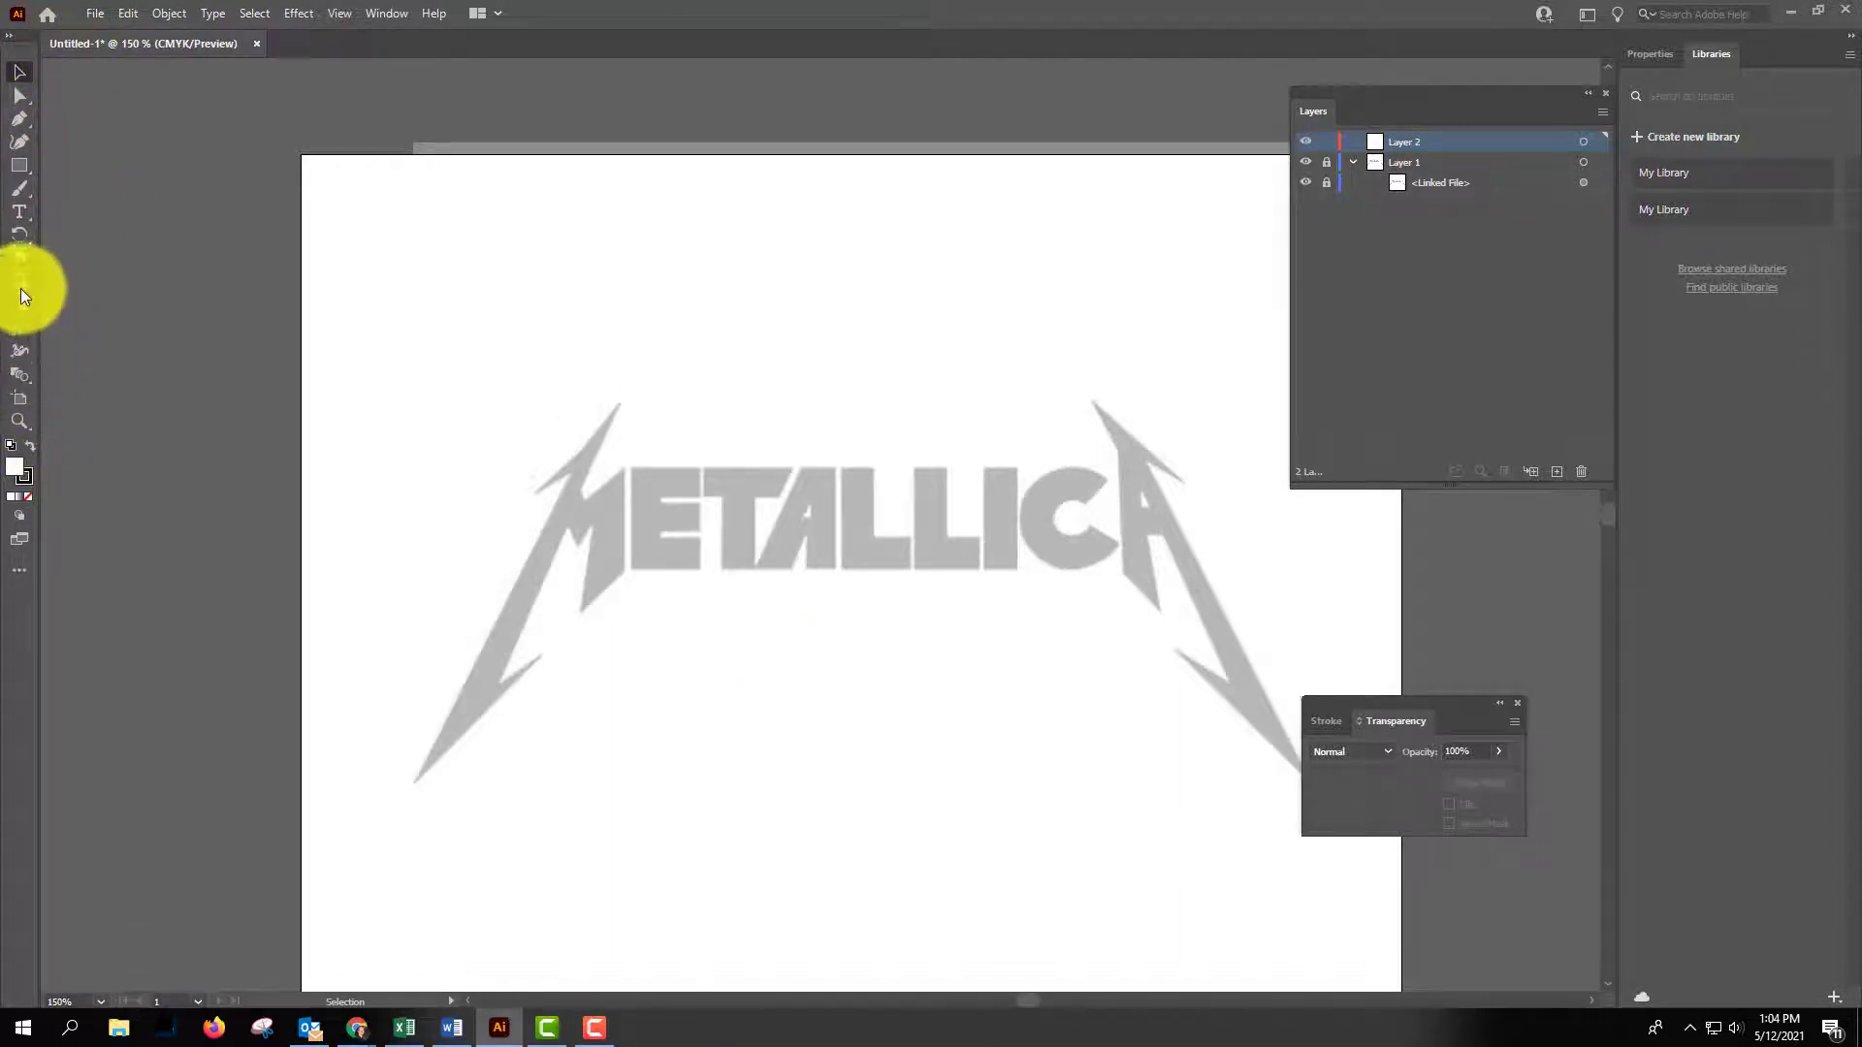
{"action": "left_click", "coordinate": [18, 213]}
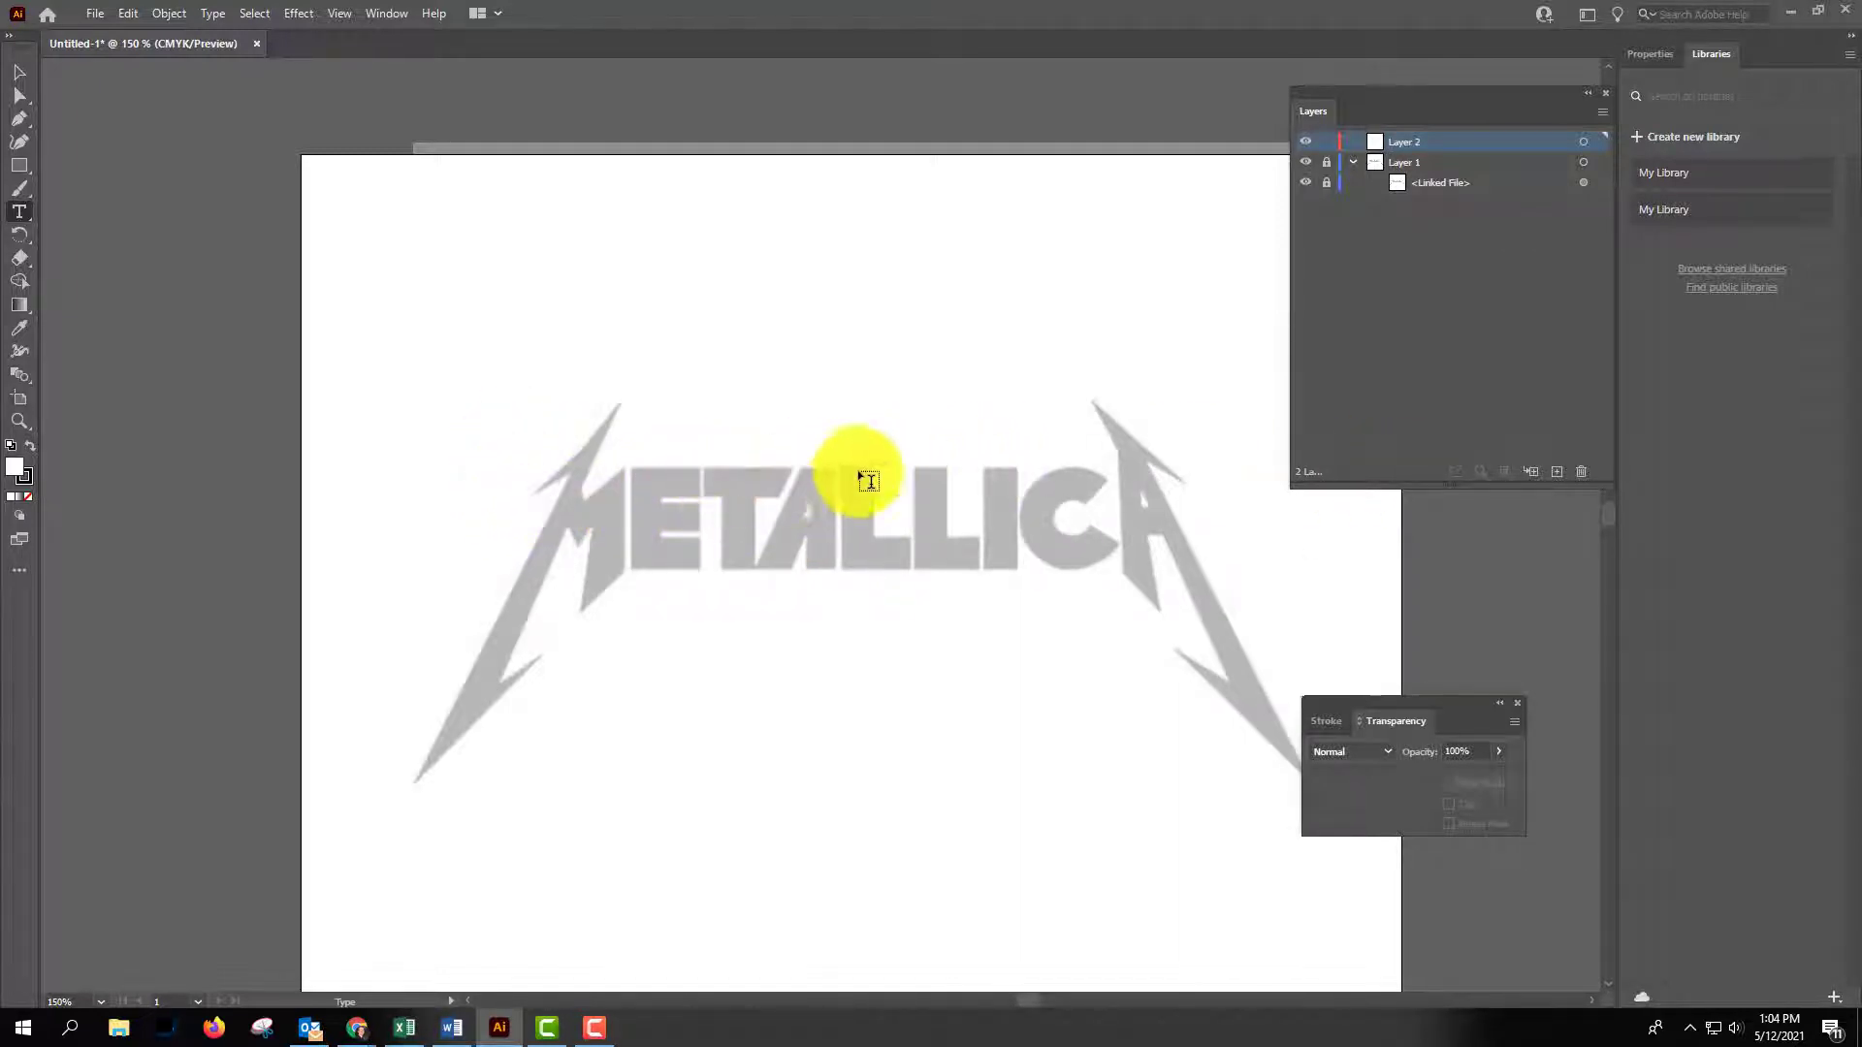
{"action": "left_click", "coordinate": [540, 499]}
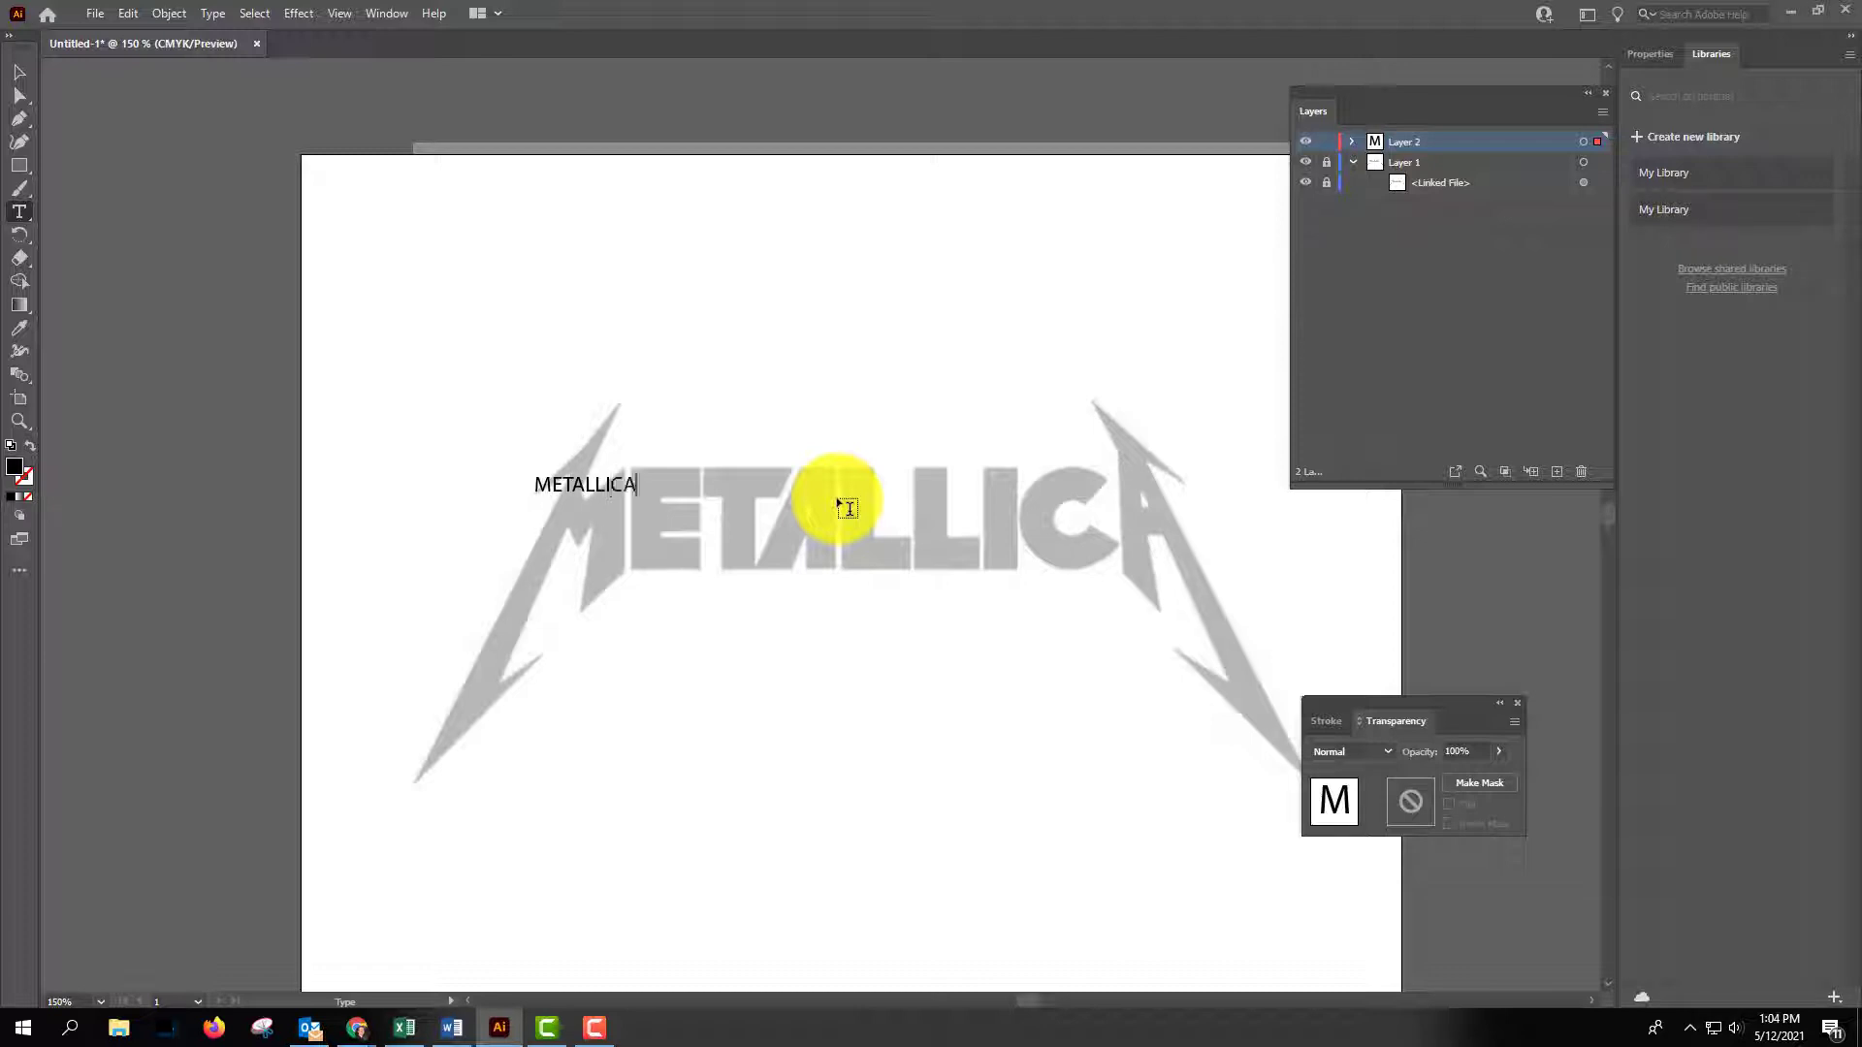
Select the whole METALLICA text and open the Character panel.
{"action": "double_click", "coordinate": [617, 482]}
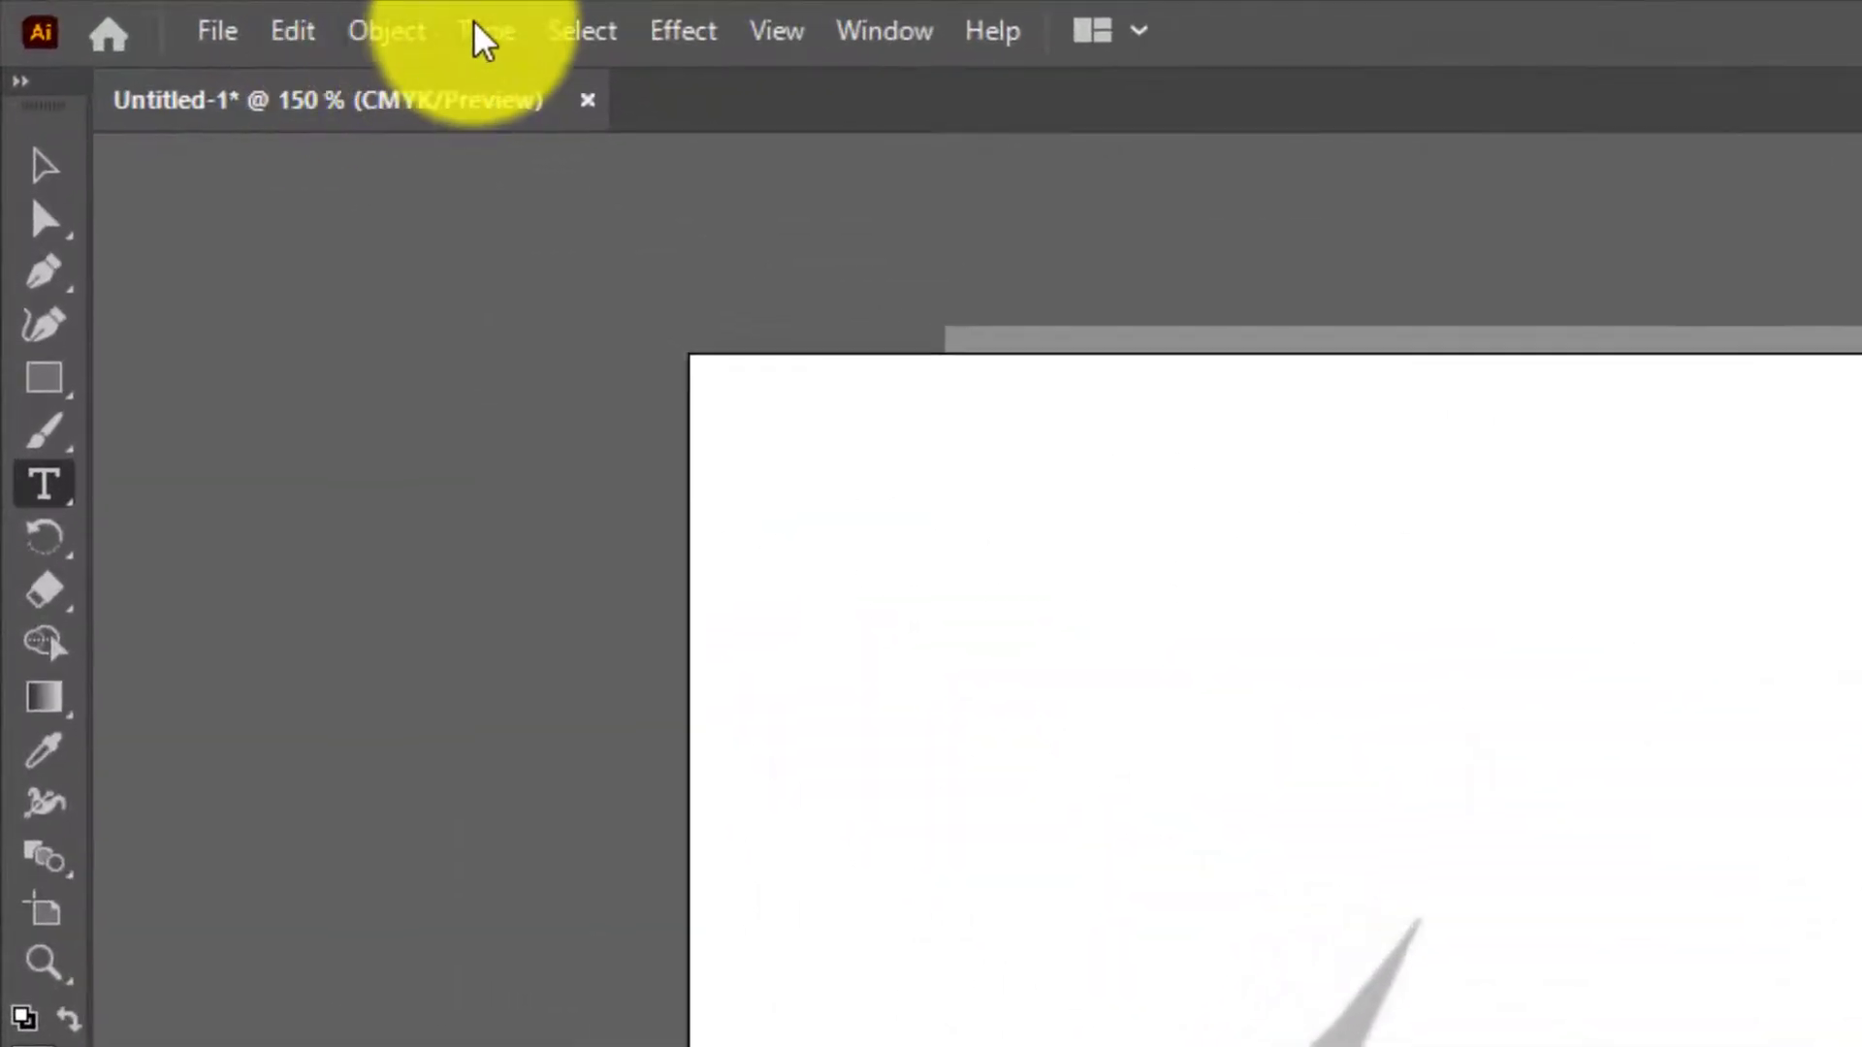
{"action": "left_click", "coordinate": [482, 39]}
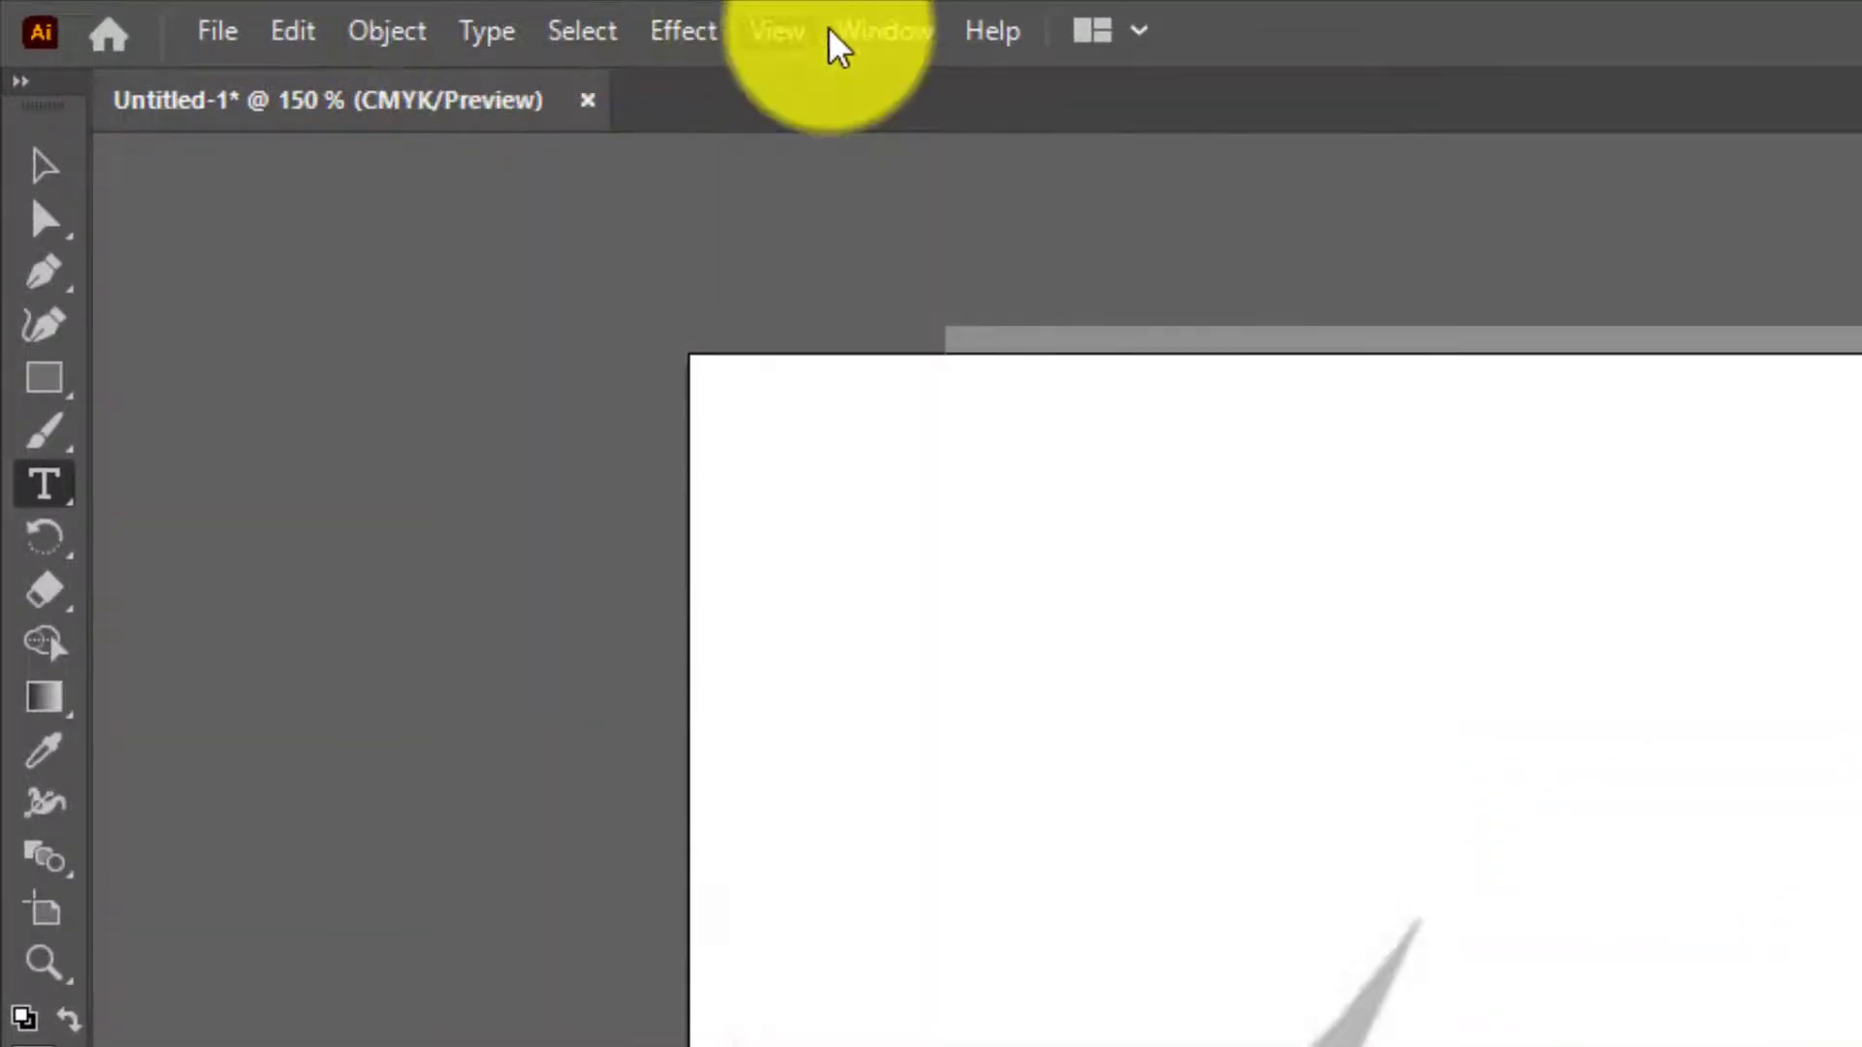
{"action": "left_click", "coordinate": [916, 37]}
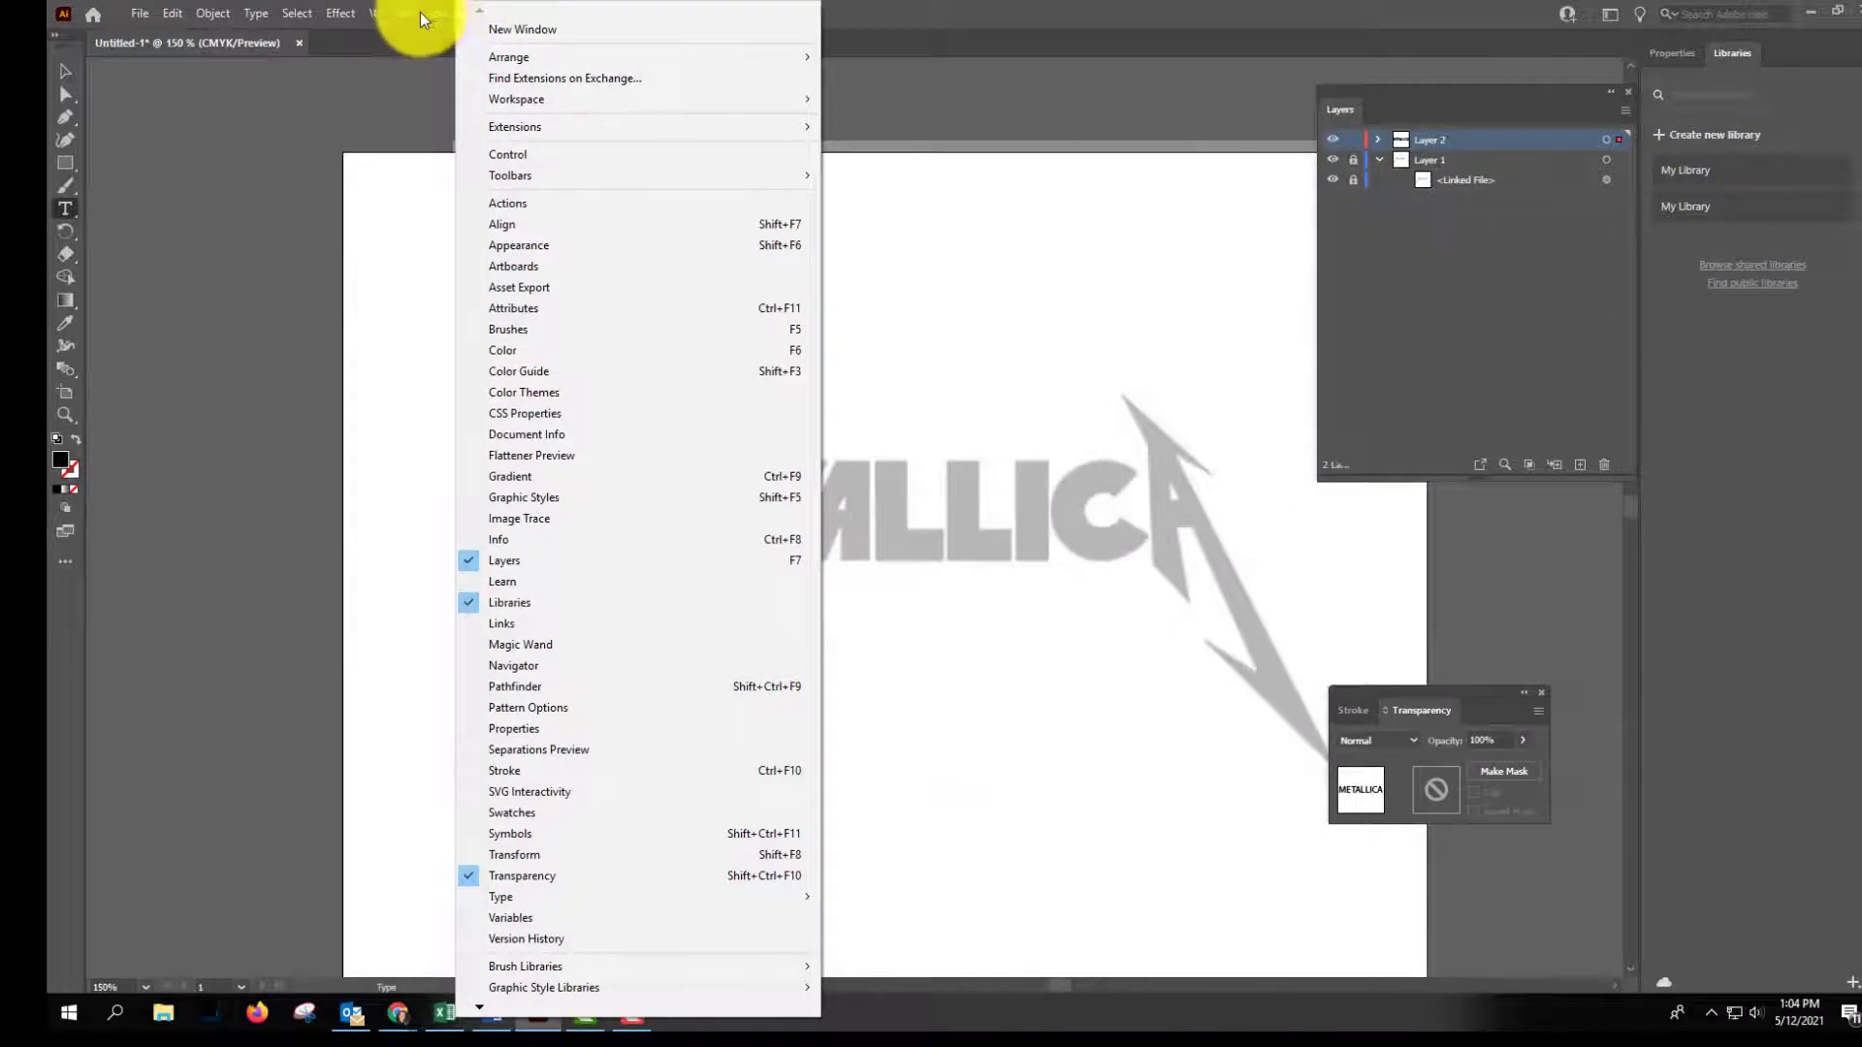
{"action": "left_click", "coordinate": [423, 19]}
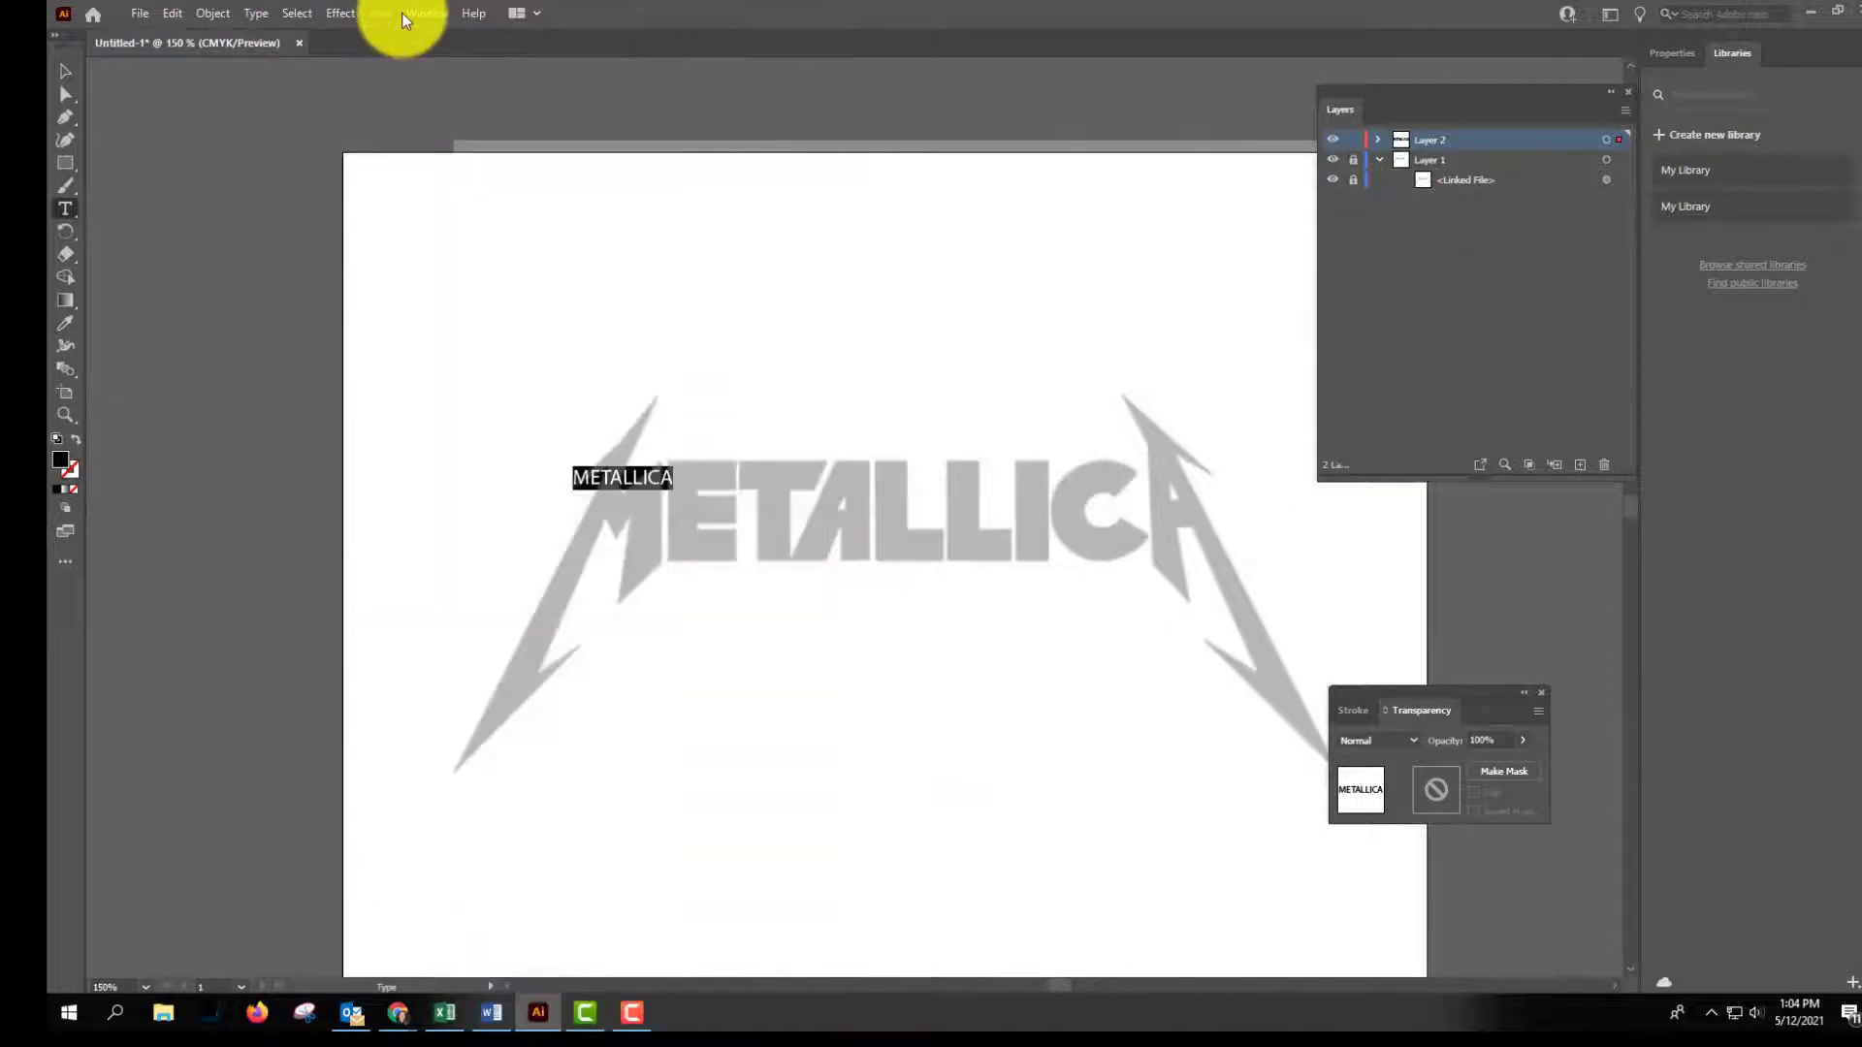
{"action": "left_click", "coordinate": [419, 18]}
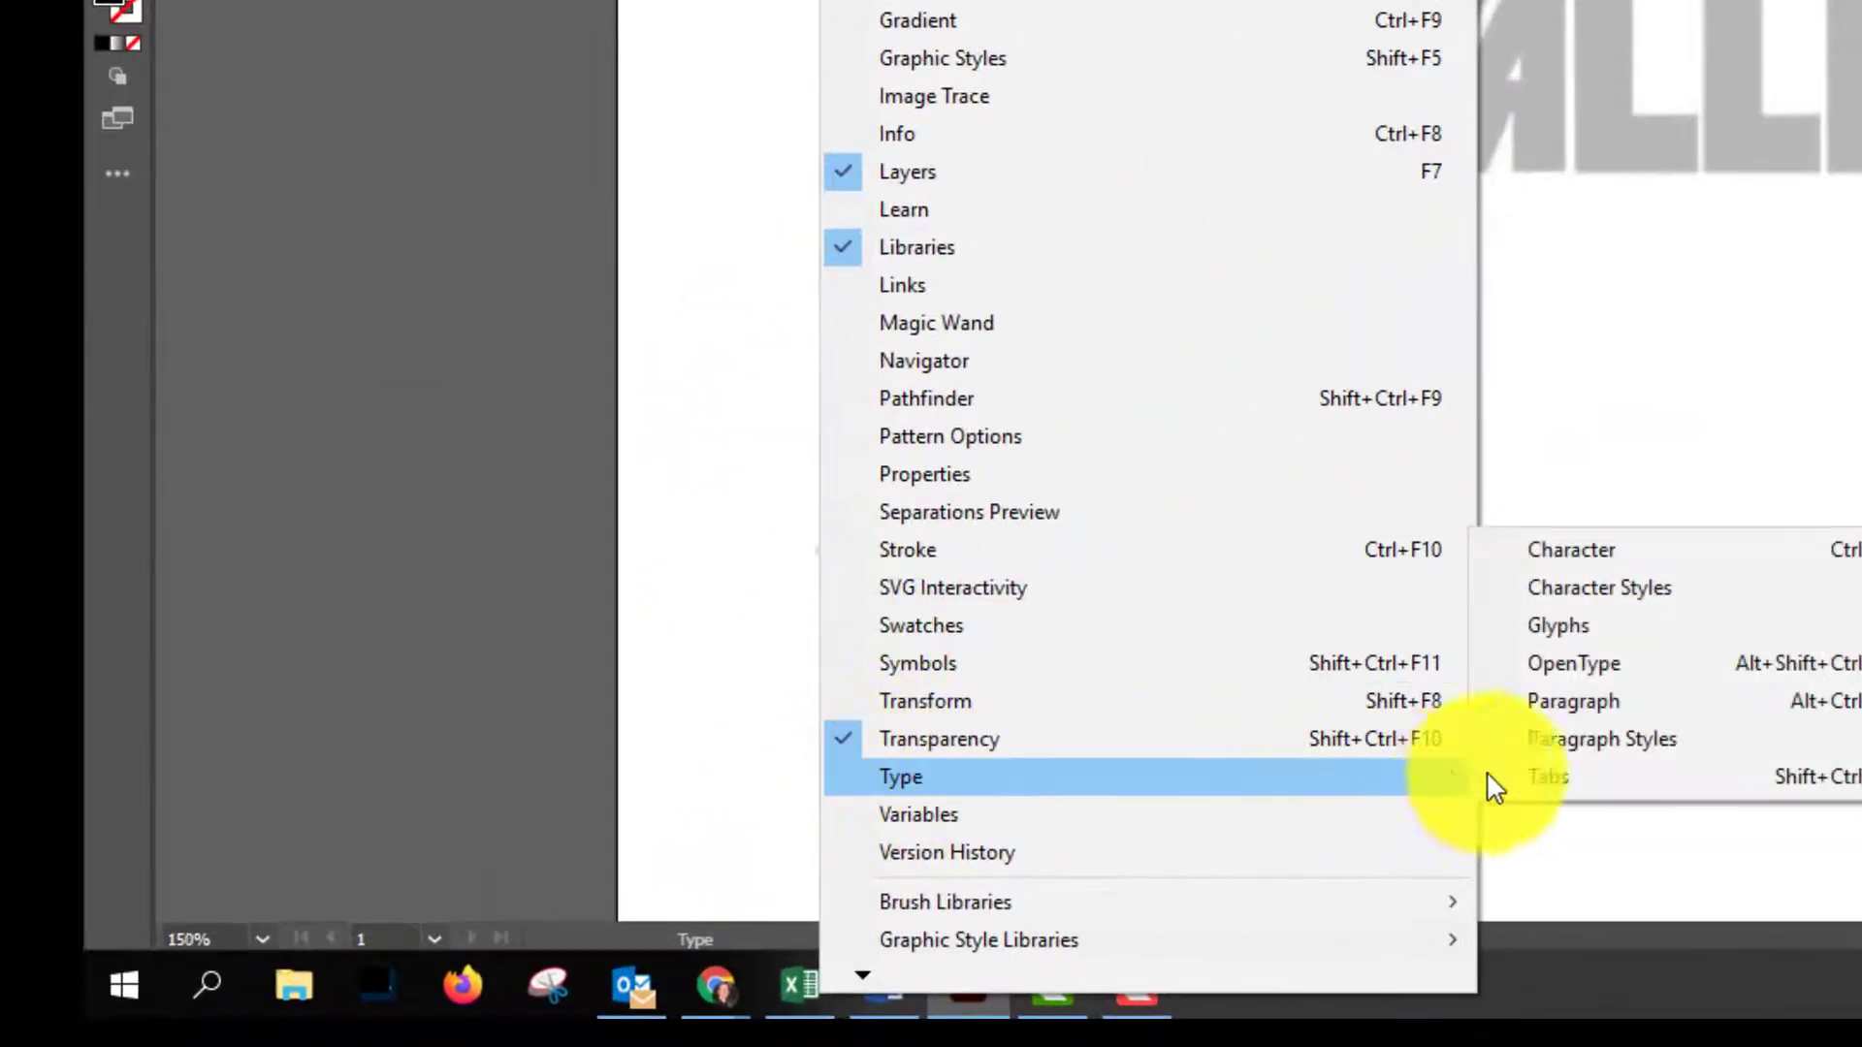
{"action": "left_click", "coordinate": [1600, 546]}
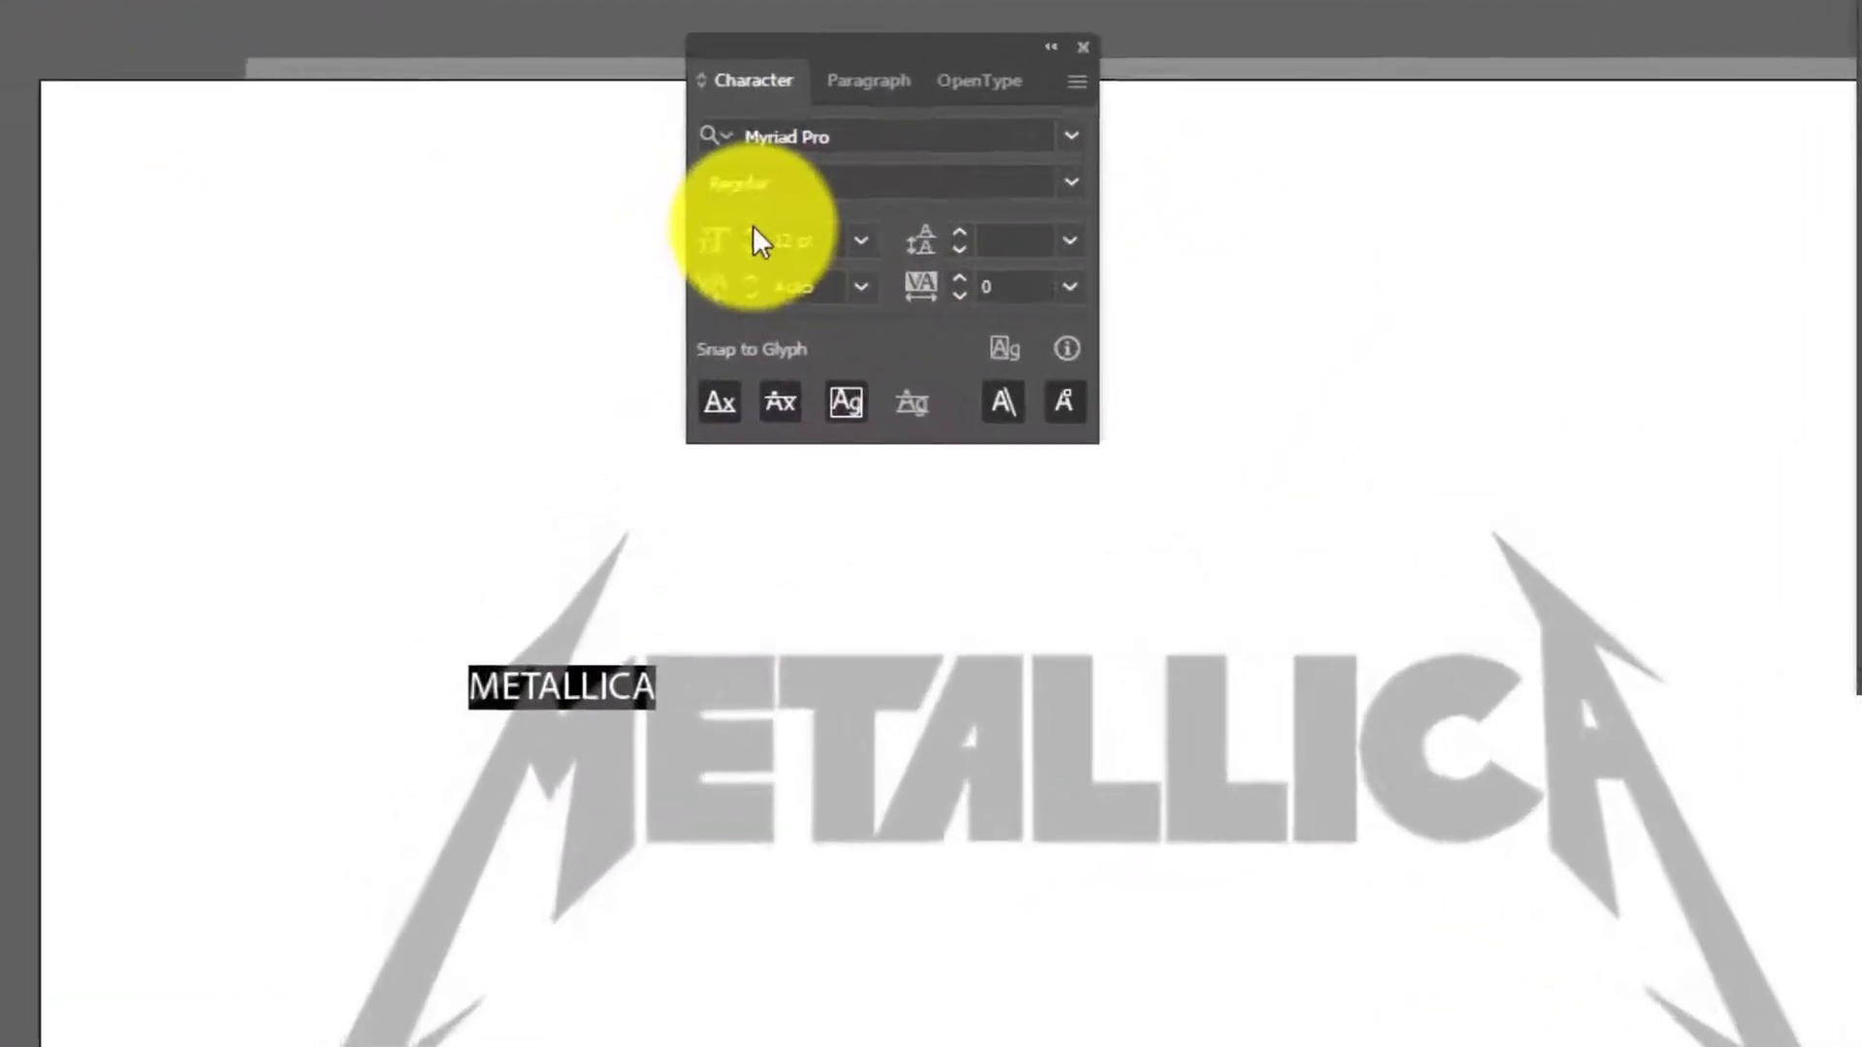
Set the METALLICA text to 74 pt and change its font to Impact.
{"action": "left_click", "coordinate": [688, 236]}
{"action": "left_click", "coordinate": [688, 235]}
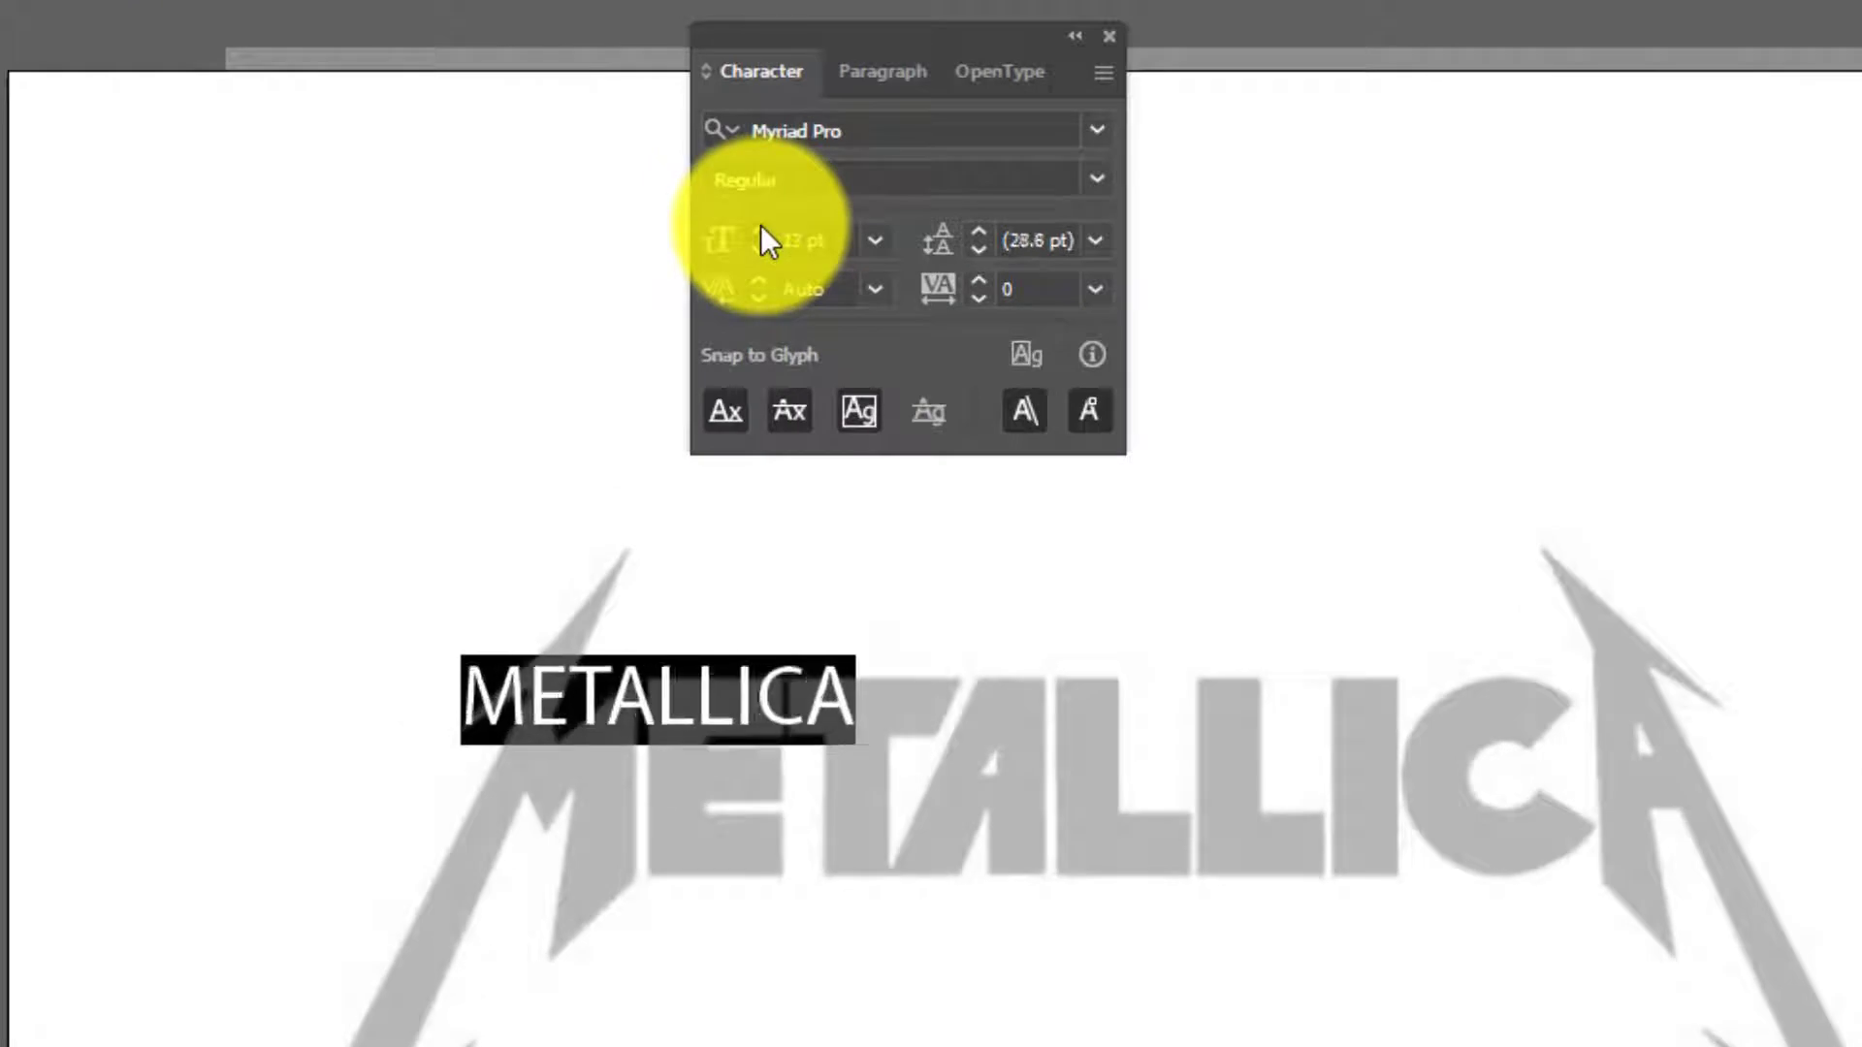
{"action": "left_click_drag", "start_coordinate": [760, 229], "coordinate": [761, 229]}
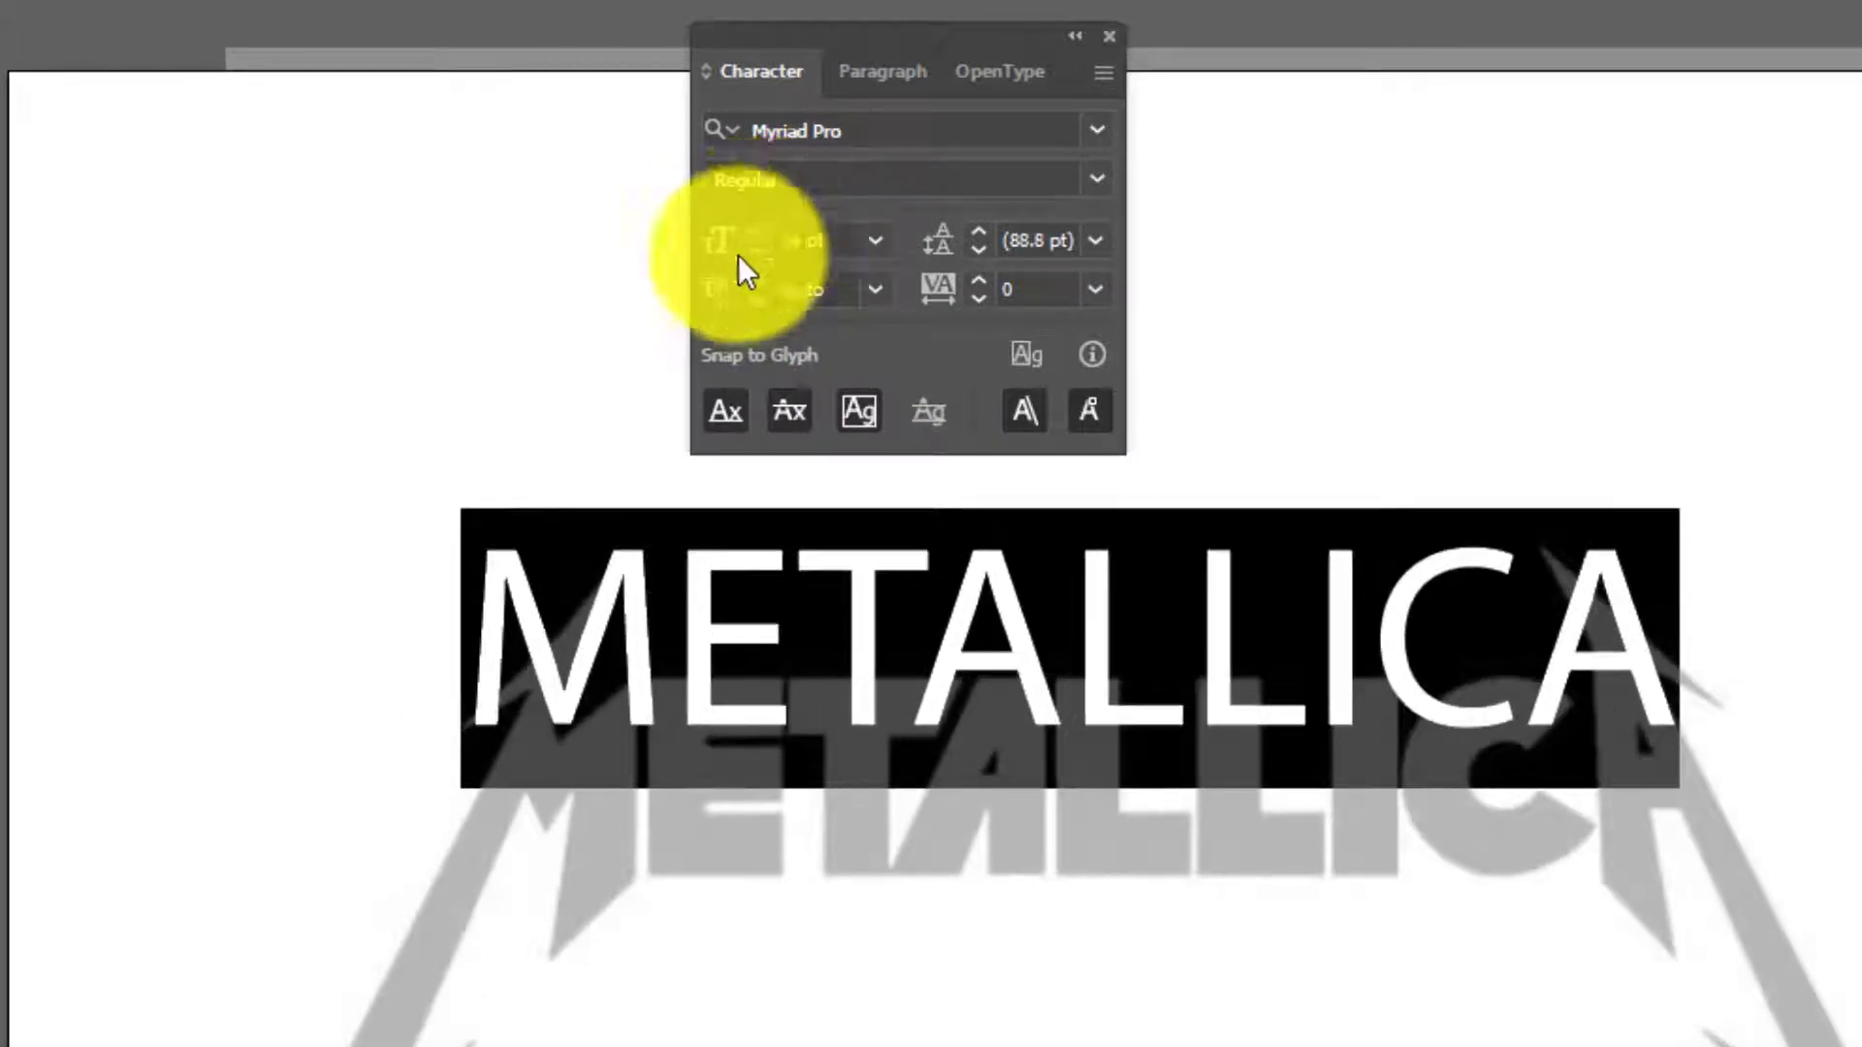
{"action": "left_click", "coordinate": [865, 136]}
{"action": "type", "text": "imp"}
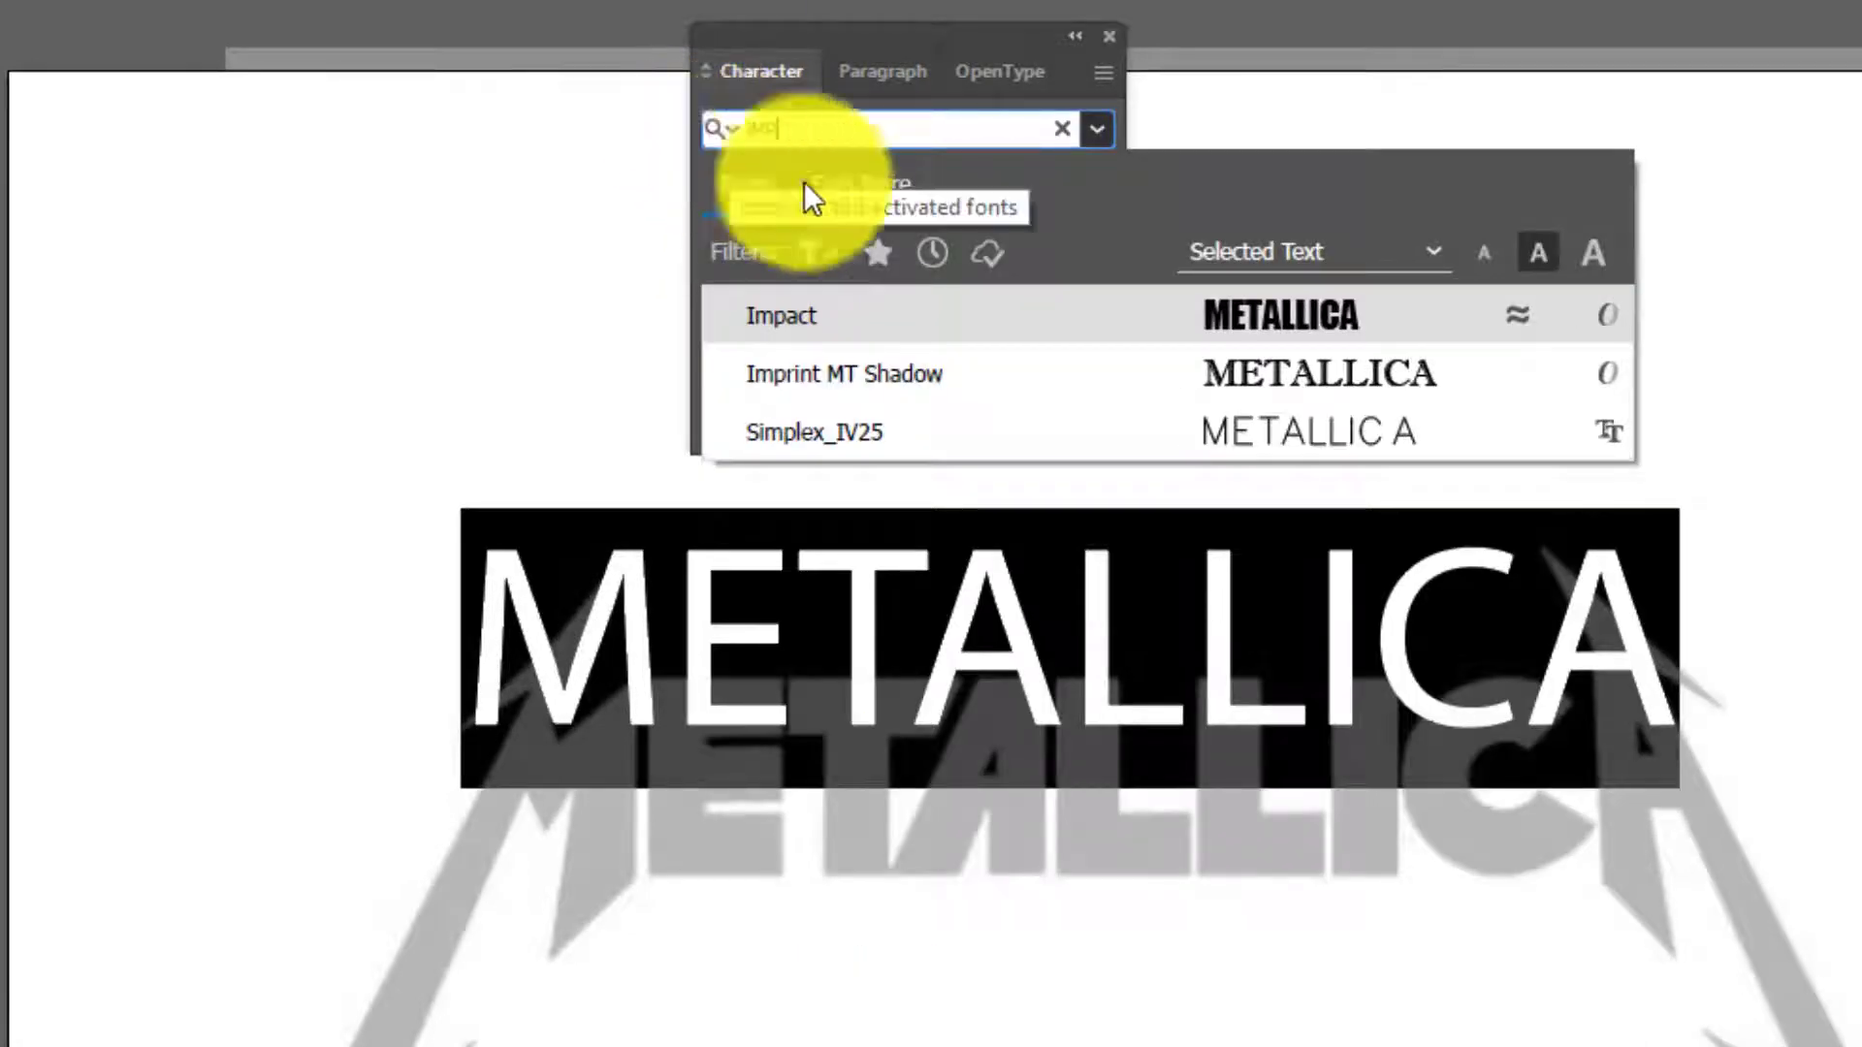
{"action": "left_click", "coordinate": [1249, 306]}
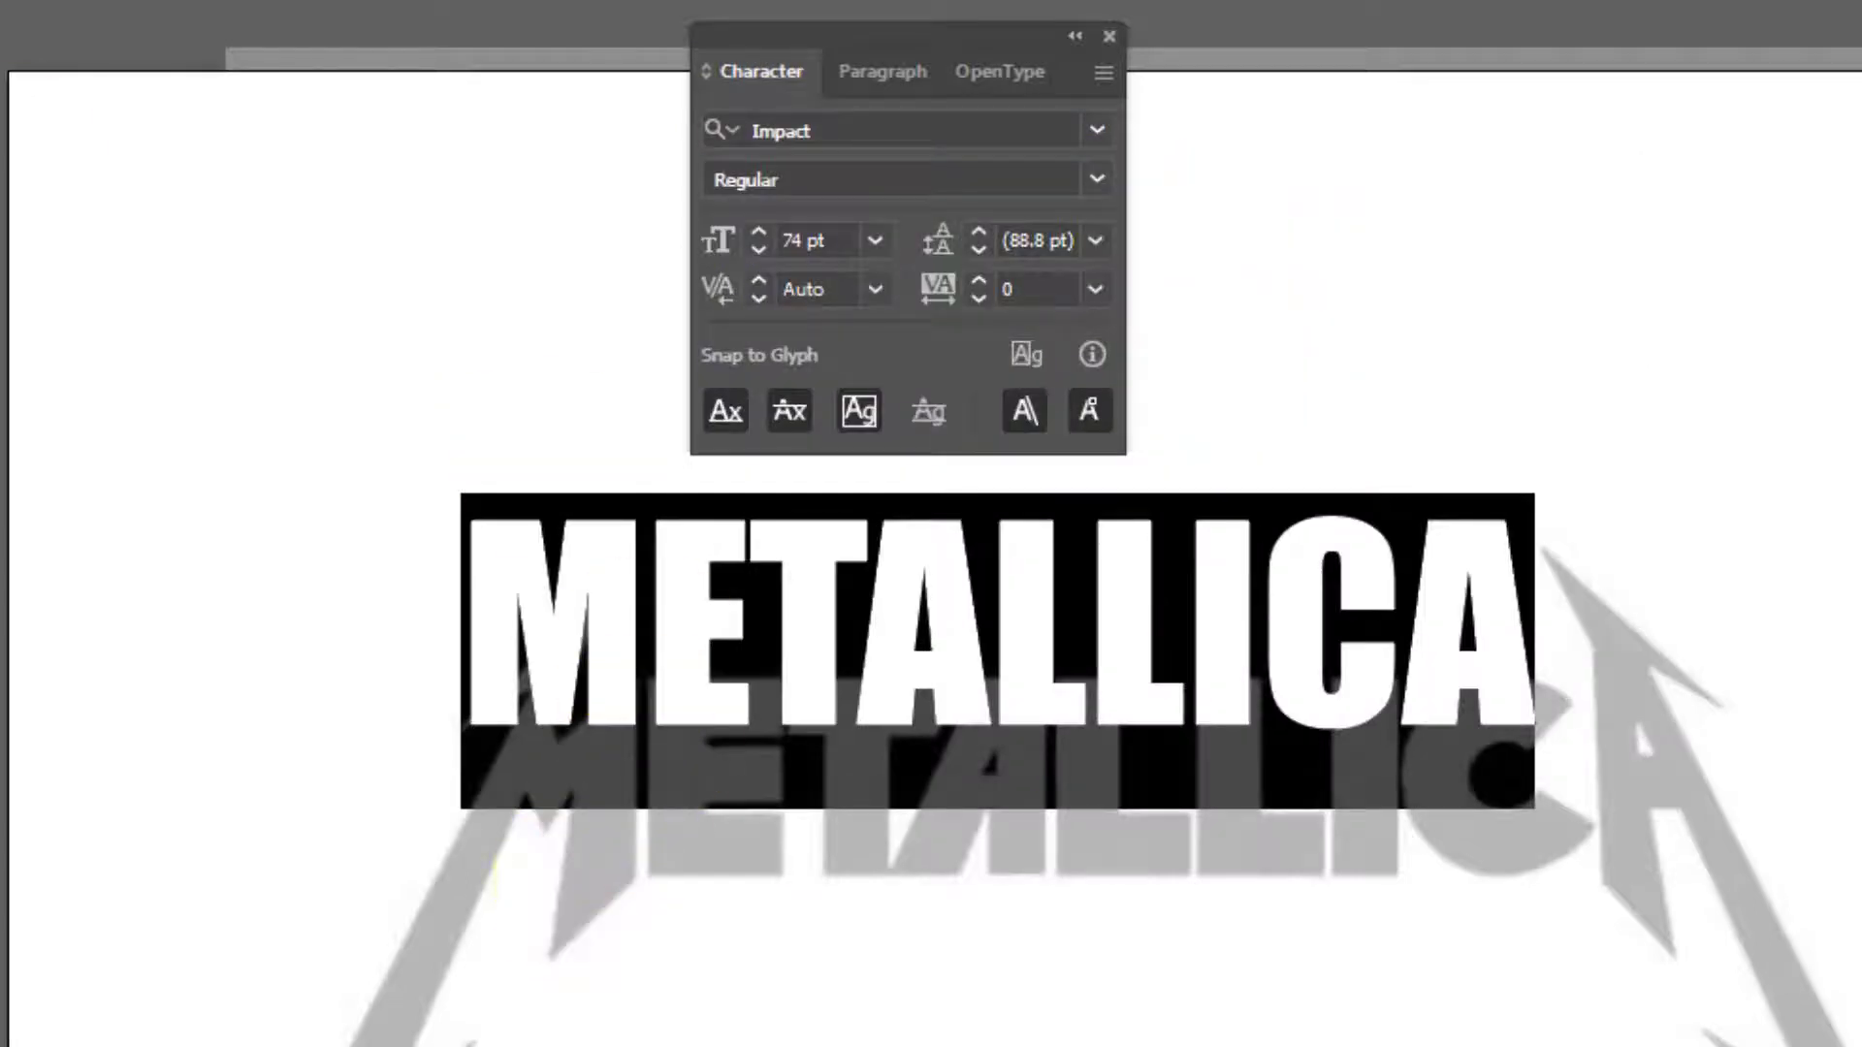
Place the METALLICA text over the faded logo lettering and scale it up proportionally to about 91.67 pt.
{"action": "left_click", "coordinate": [852, 566]}
{"action": "left_click_drag", "start_coordinate": [784, 605], "coordinate": [811, 760]}
{"action": "left_click", "coordinate": [1435, 739]}
{"action": "left_click", "coordinate": [1565, 657]}
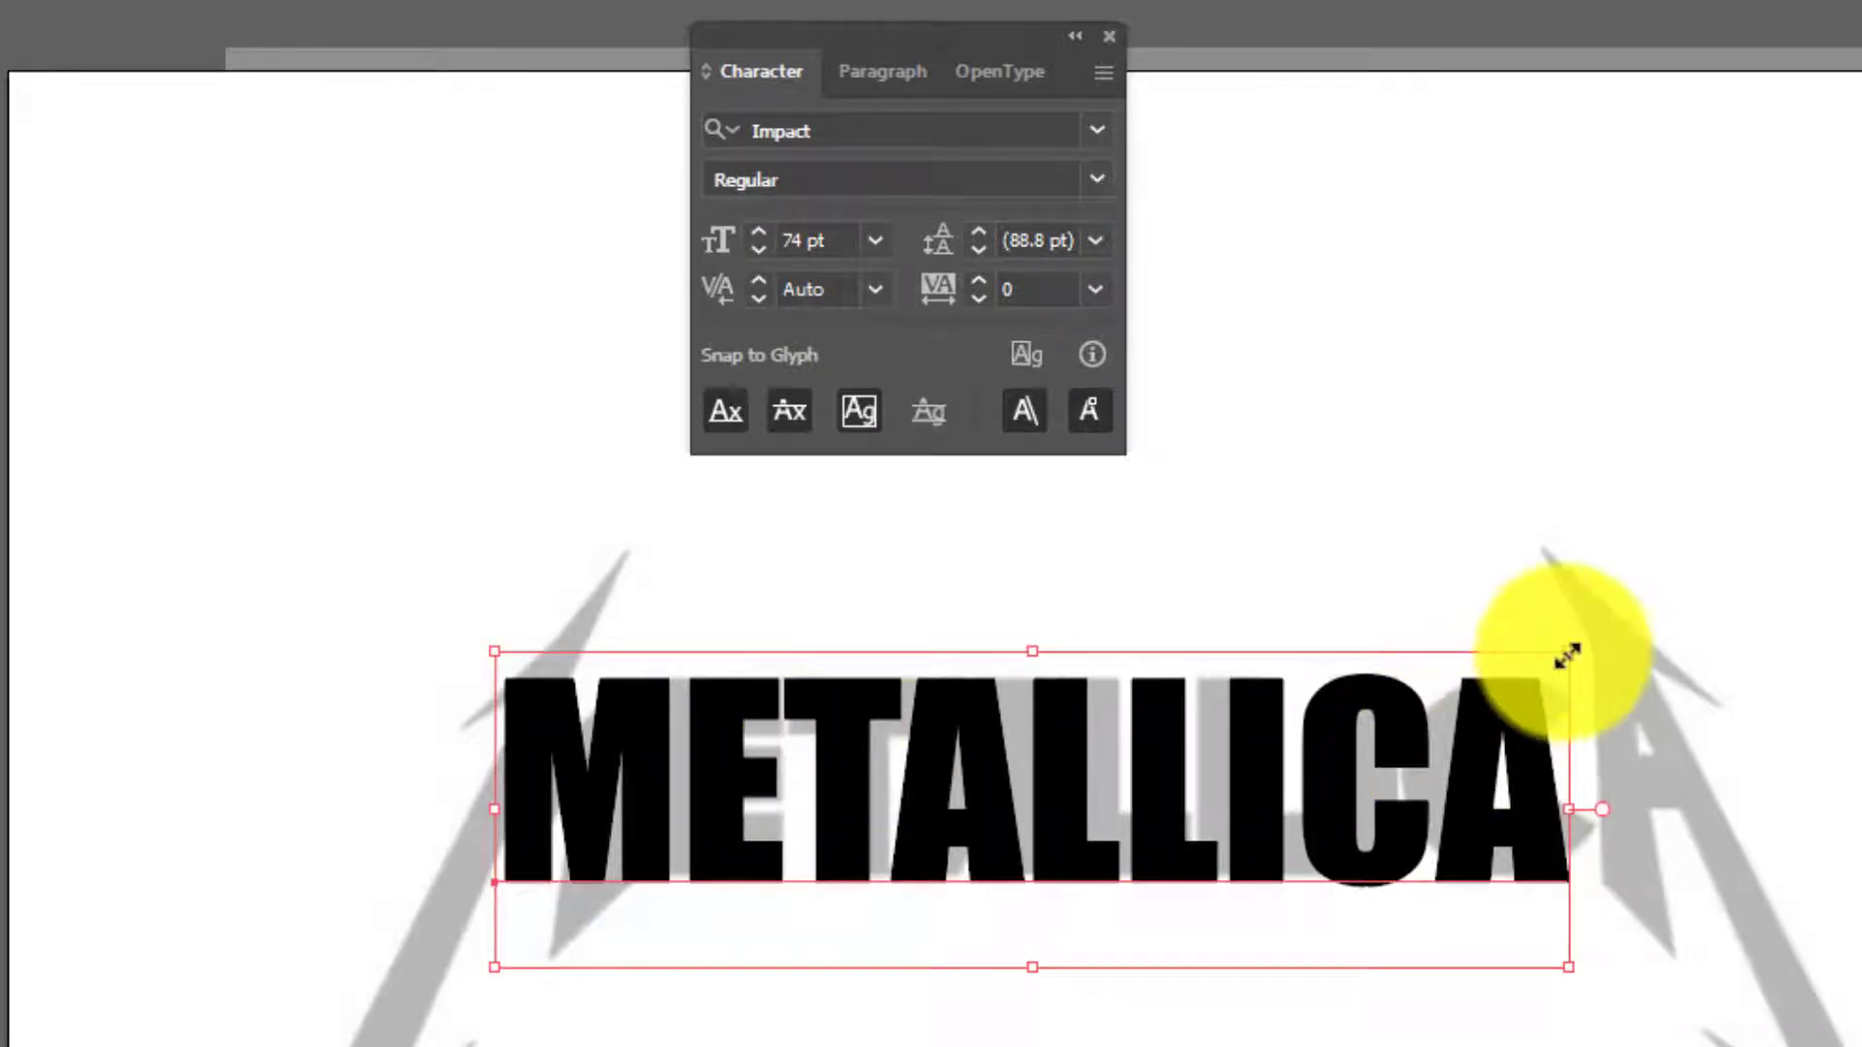
{"action": "left_click_drag", "start_coordinate": [1567, 657], "coordinate": [1678, 580]}
{"action": "left_click_drag", "start_coordinate": [1216, 733], "coordinate": [1217, 744]}
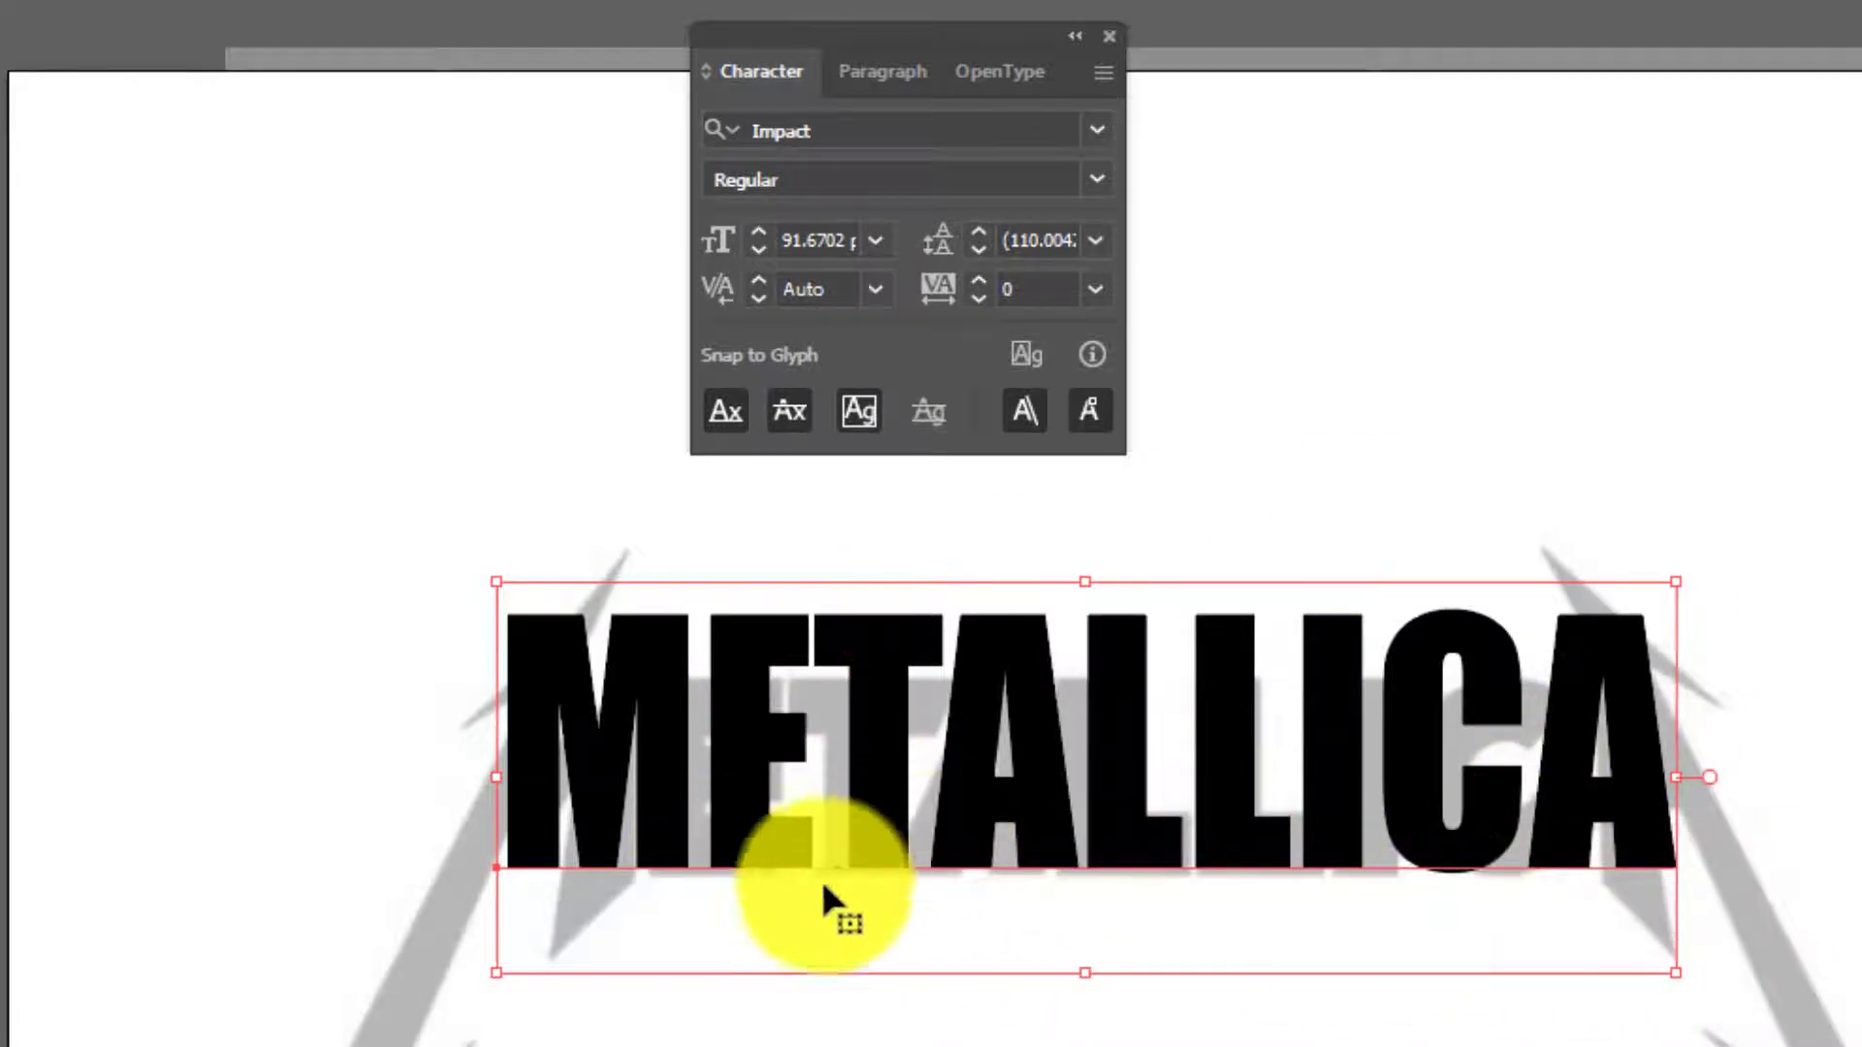
{"action": "left_click_drag", "start_coordinate": [974, 760], "coordinate": [1015, 1046]}
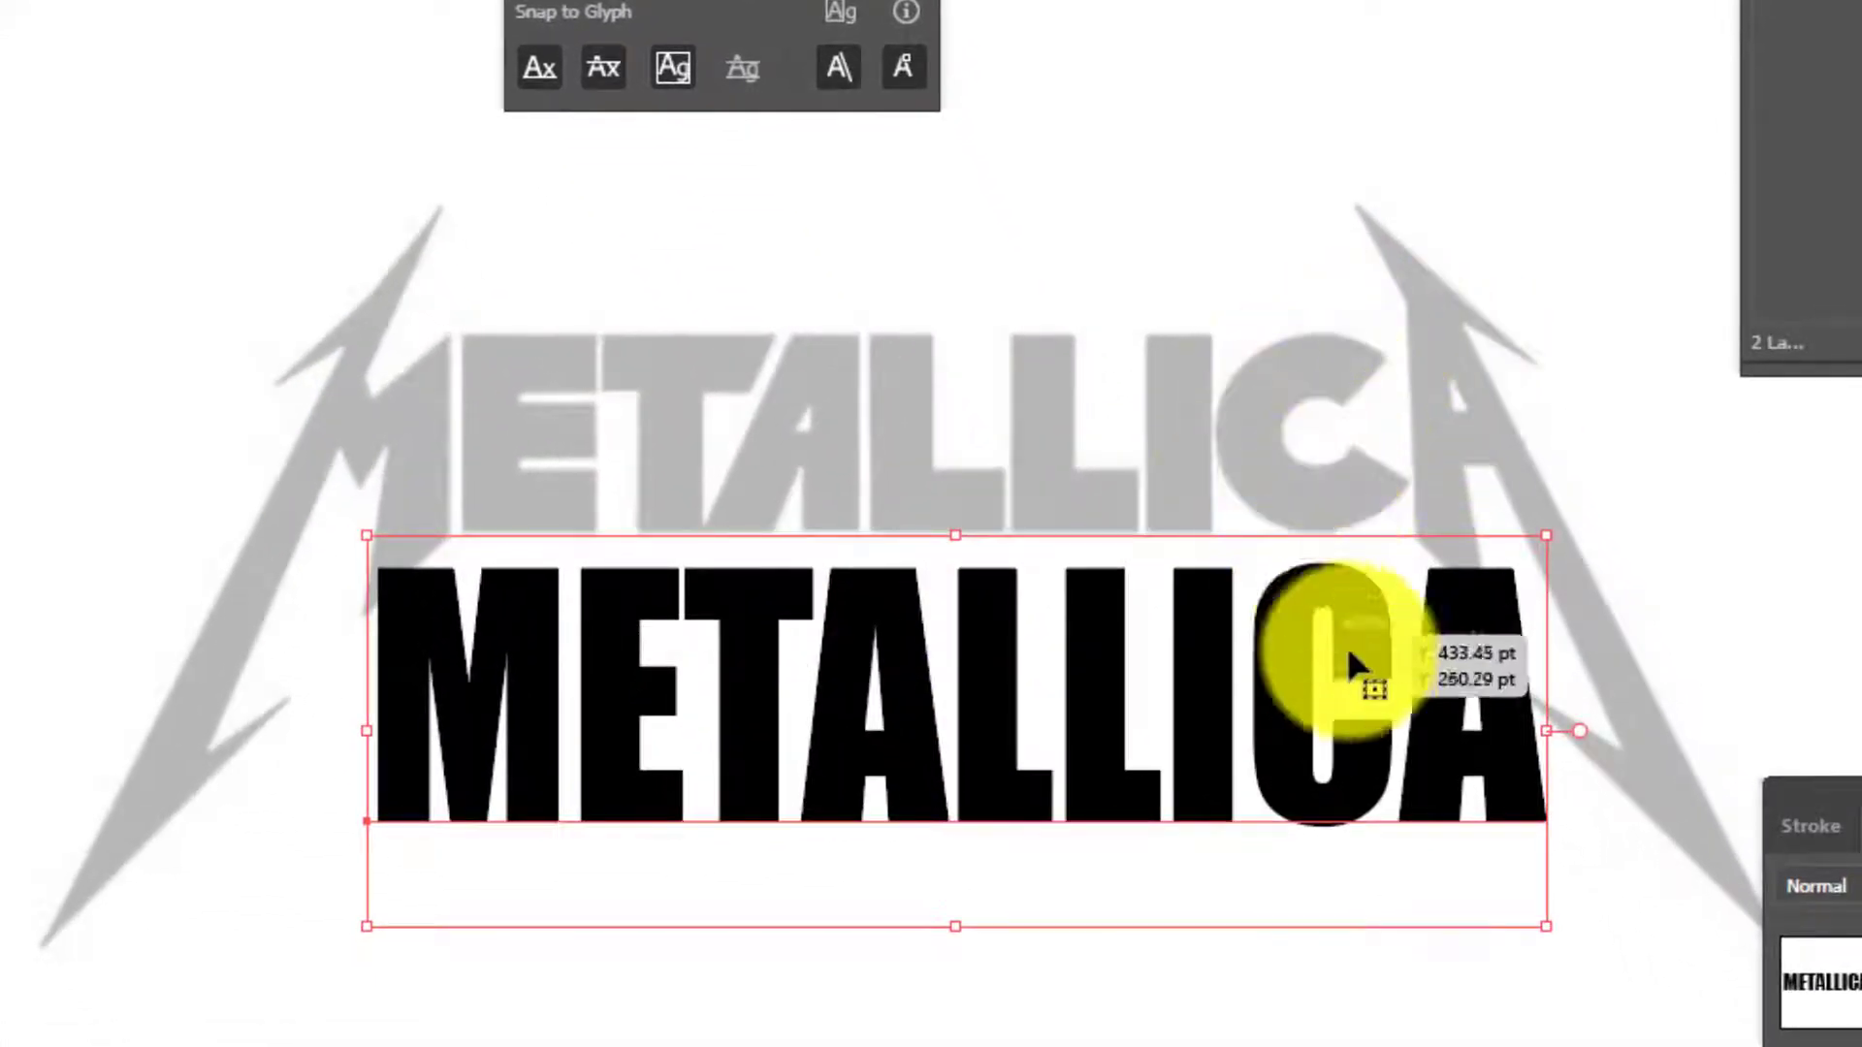
{"action": "left_click_drag", "start_coordinate": [977, 735], "coordinate": [929, 475]}
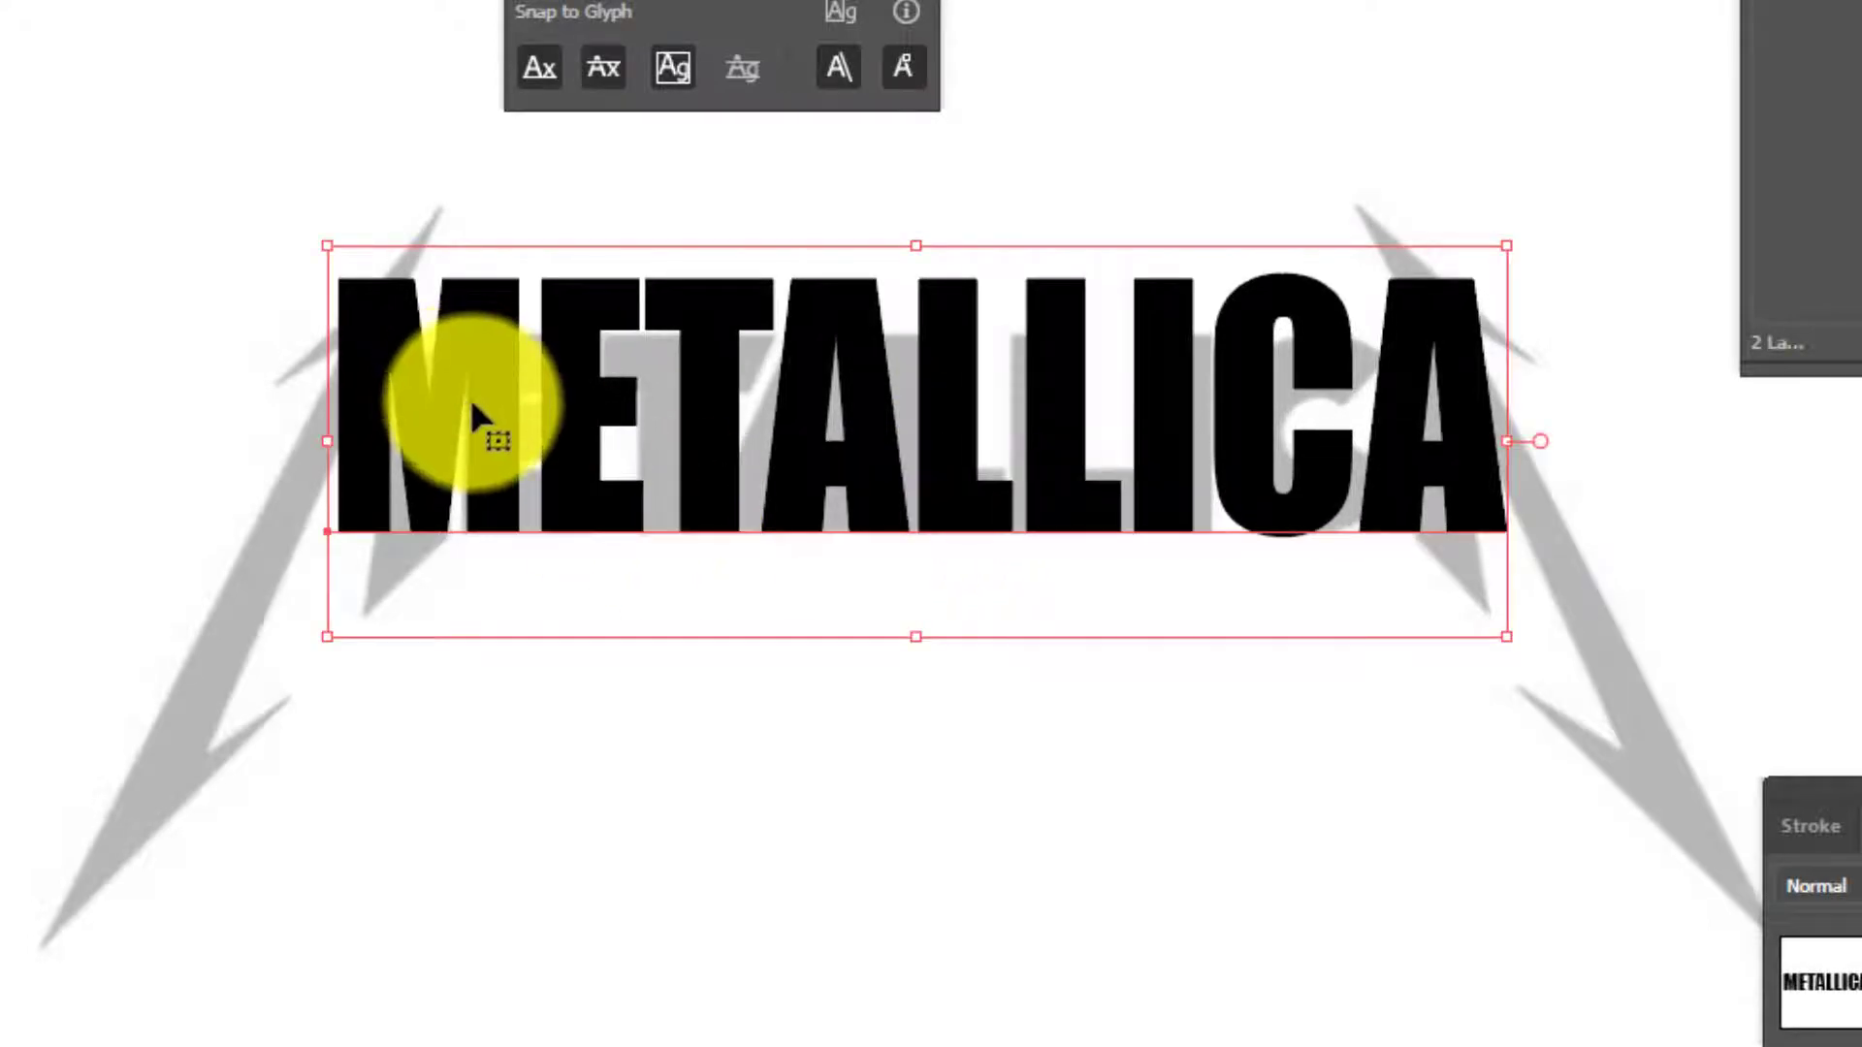
Convert the METALLICA text to outlines.
{"action": "left_click", "coordinate": [698, 774]}
{"action": "left_click", "coordinate": [462, 431]}
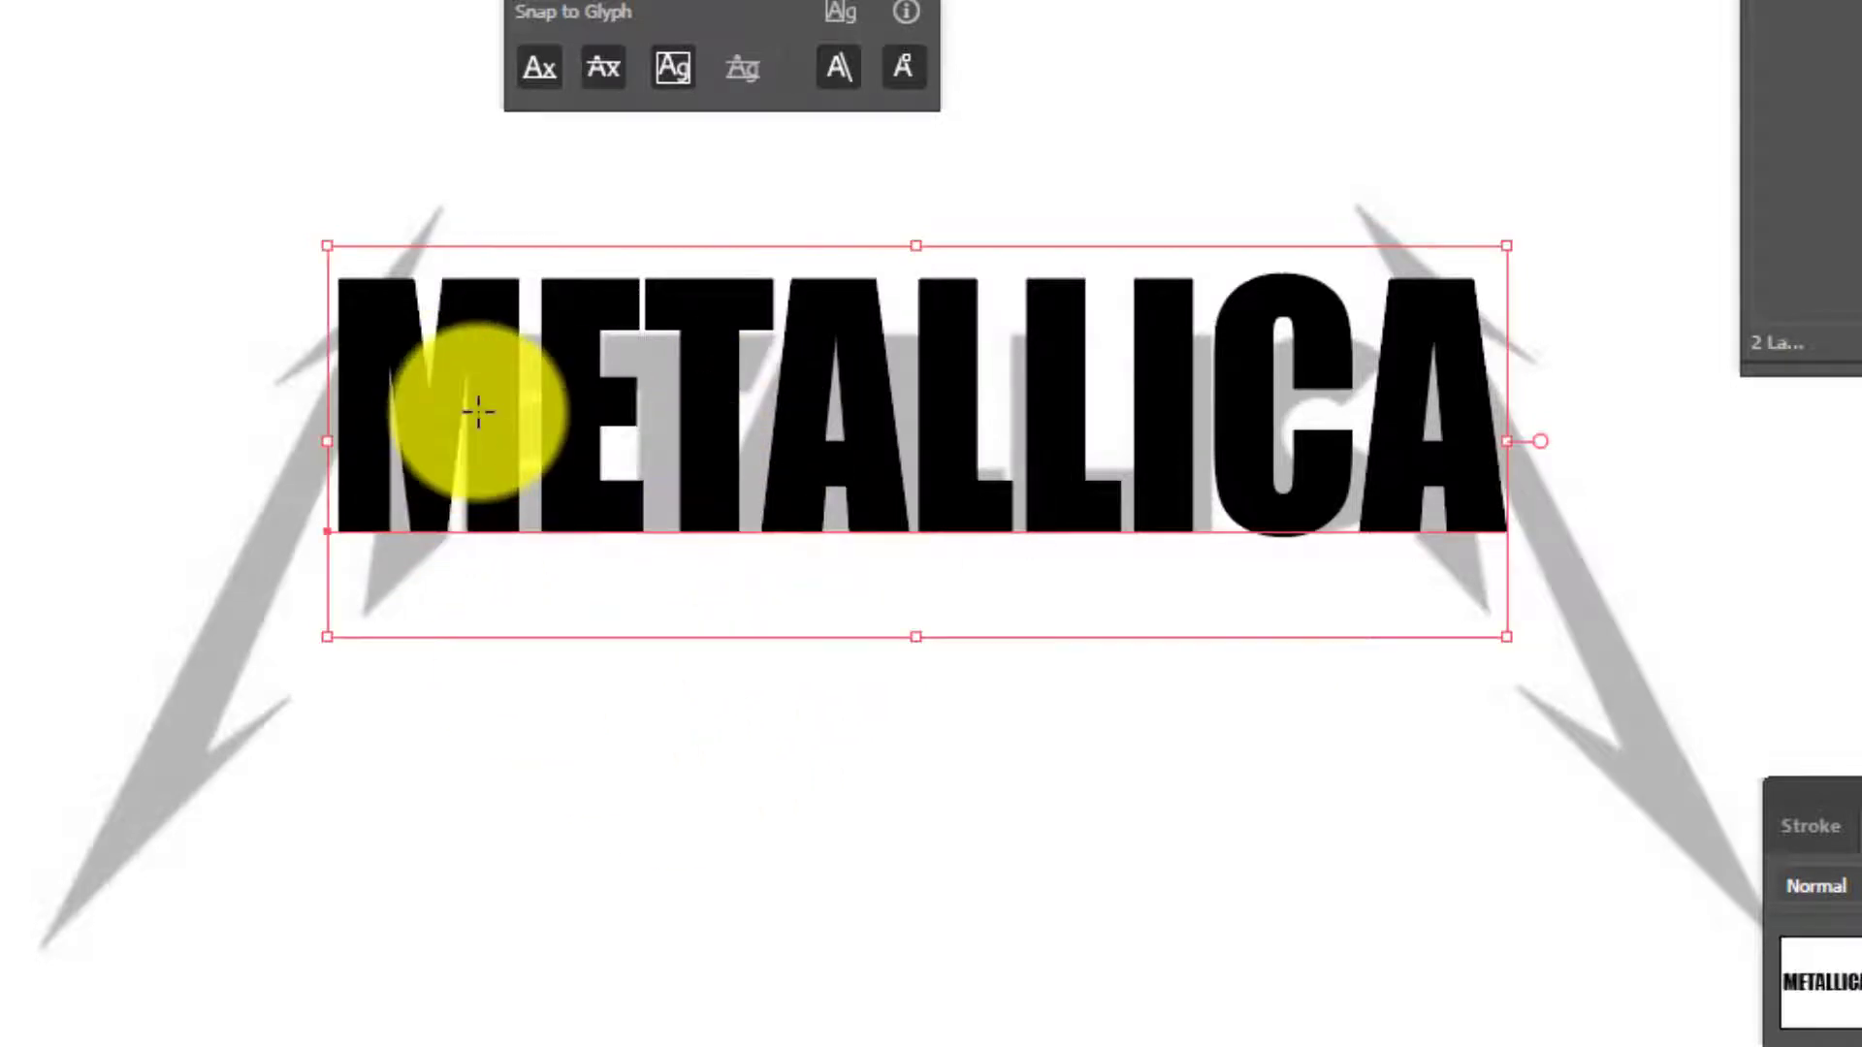
{"action": "left_click", "coordinate": [368, 23]}
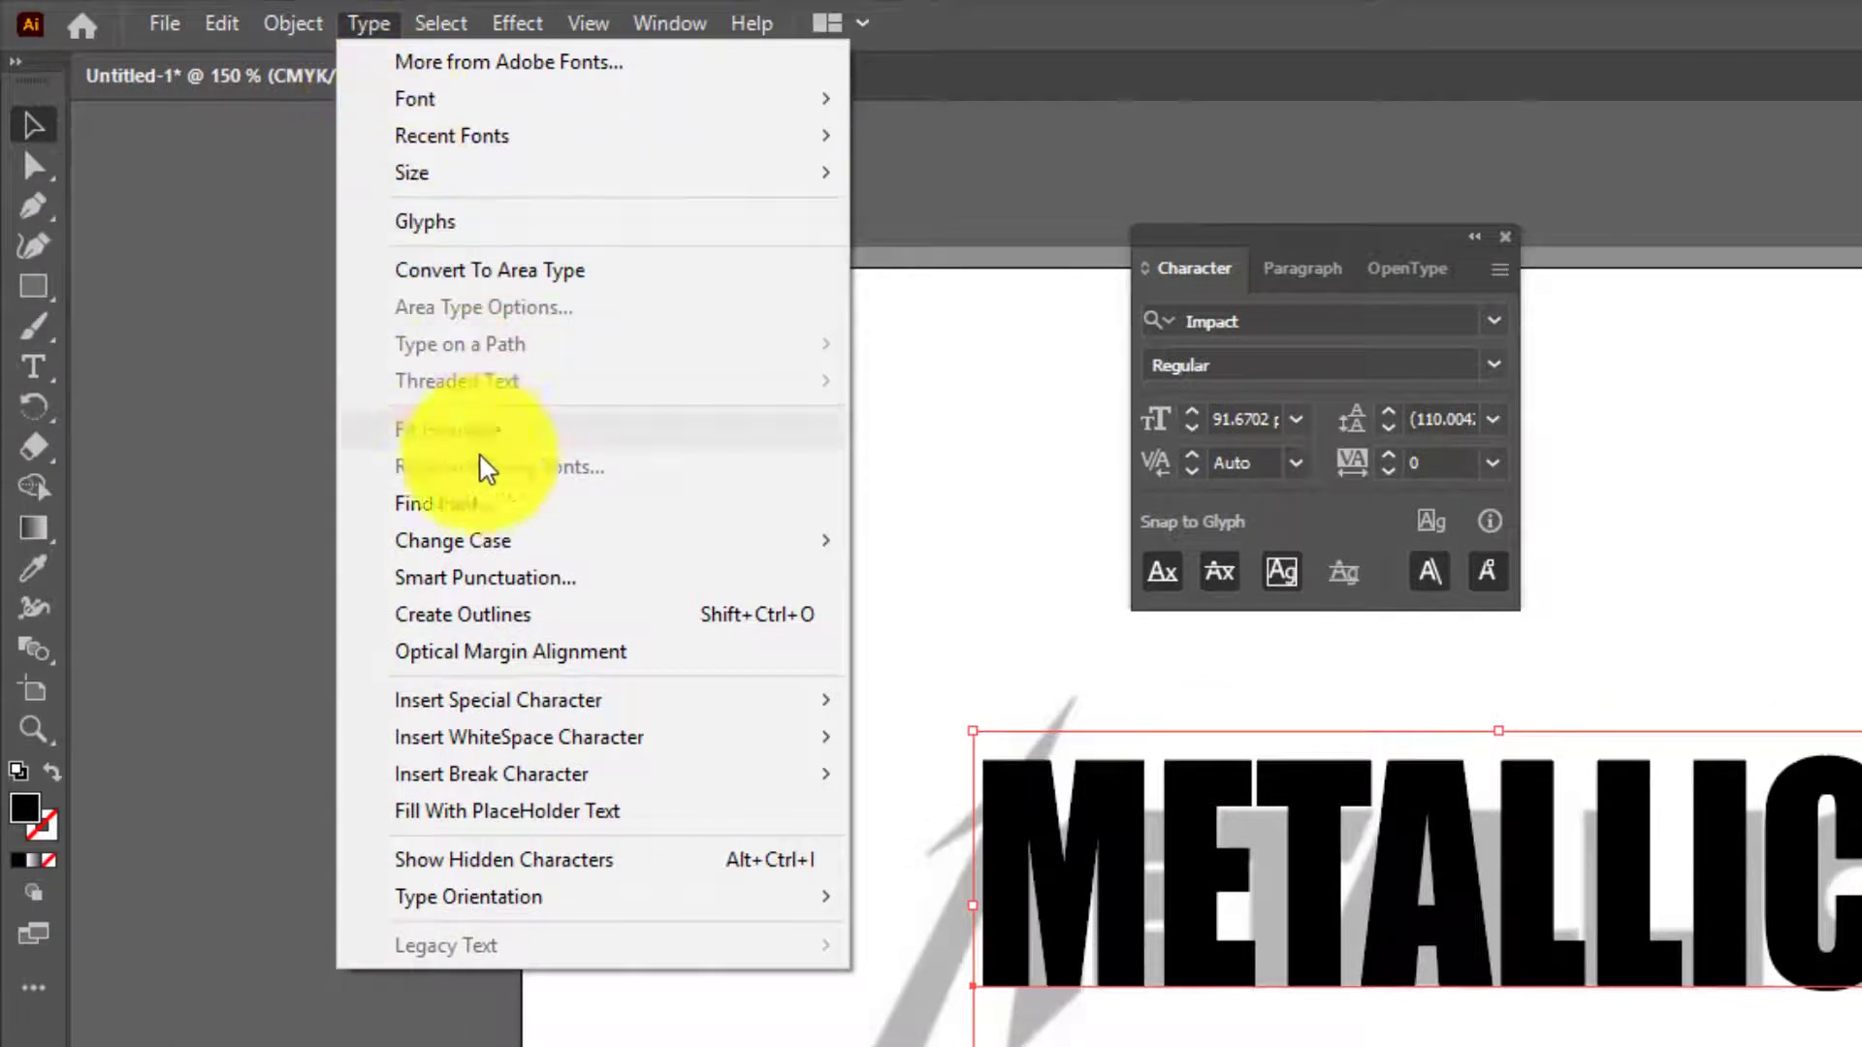
{"action": "left_click", "coordinate": [489, 622]}
{"action": "left_click", "coordinate": [1385, 1043]}
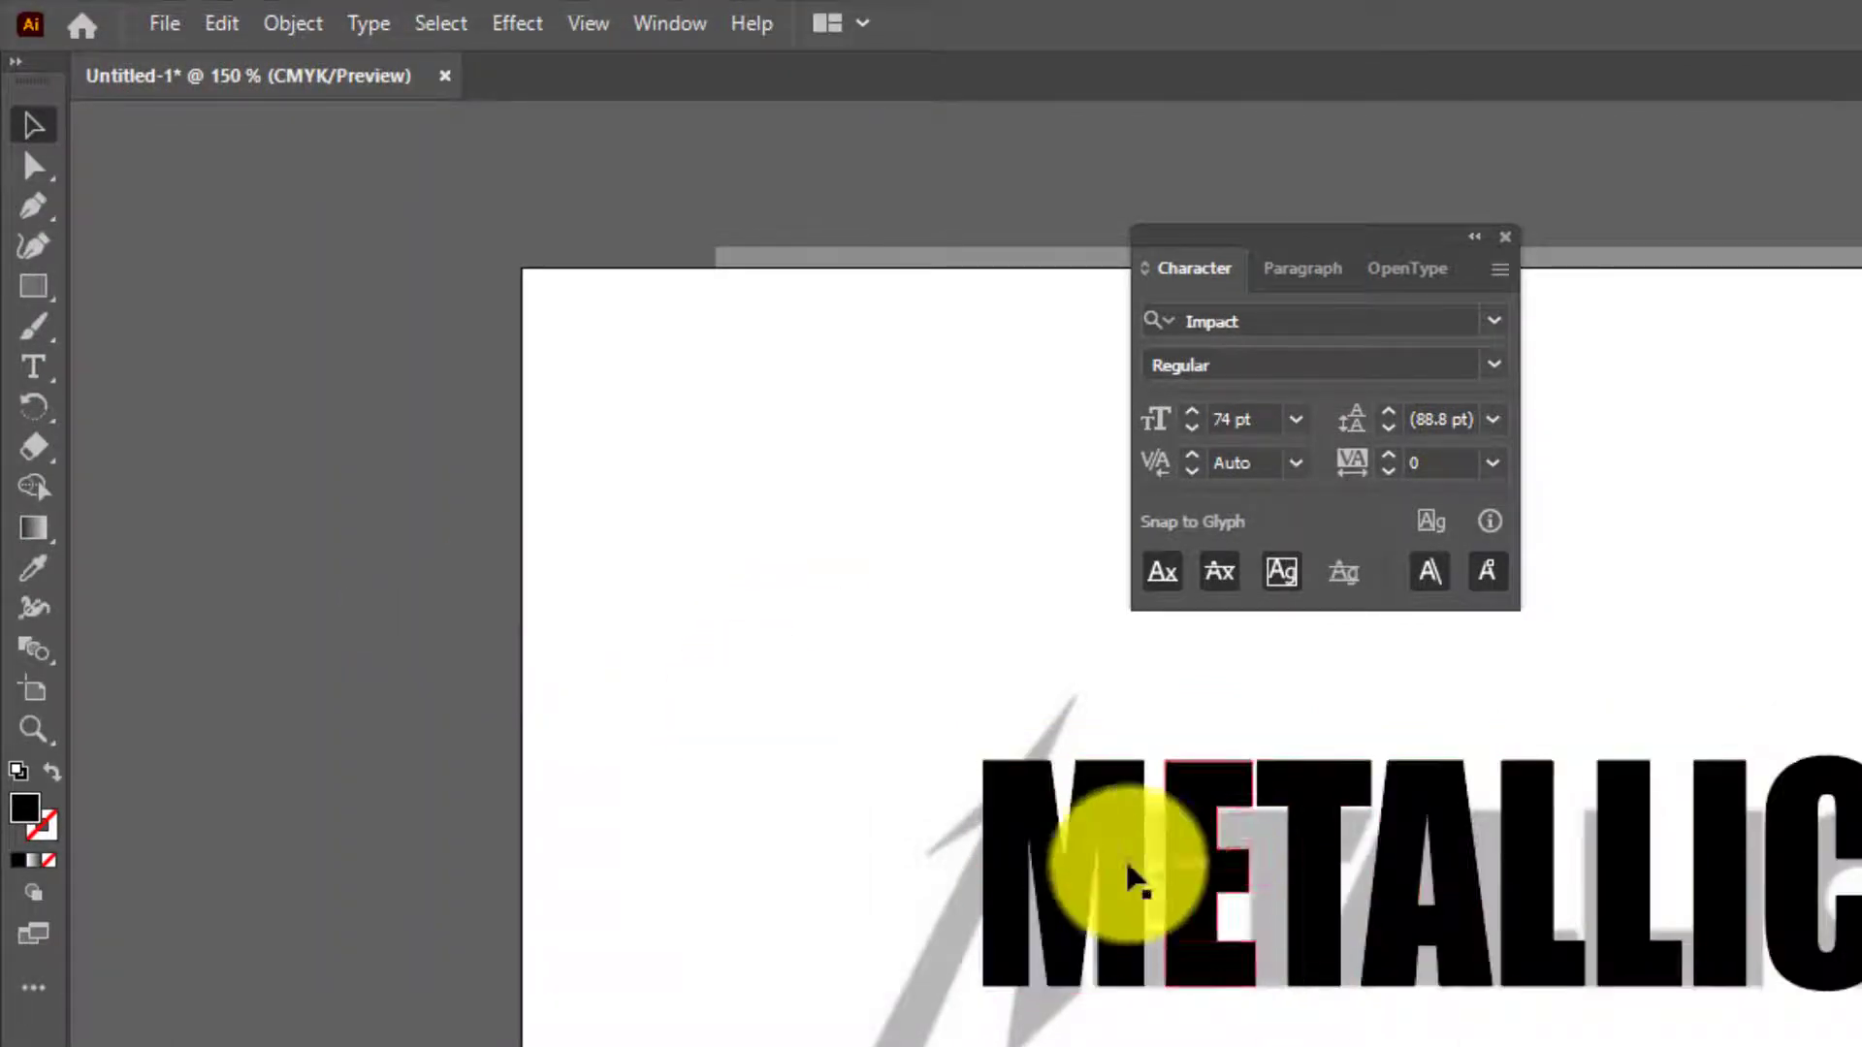
Expand Layer 2, select the outlined METALLICA group and ungroup it into separate letters.
{"action": "left_click", "coordinate": [1109, 838]}
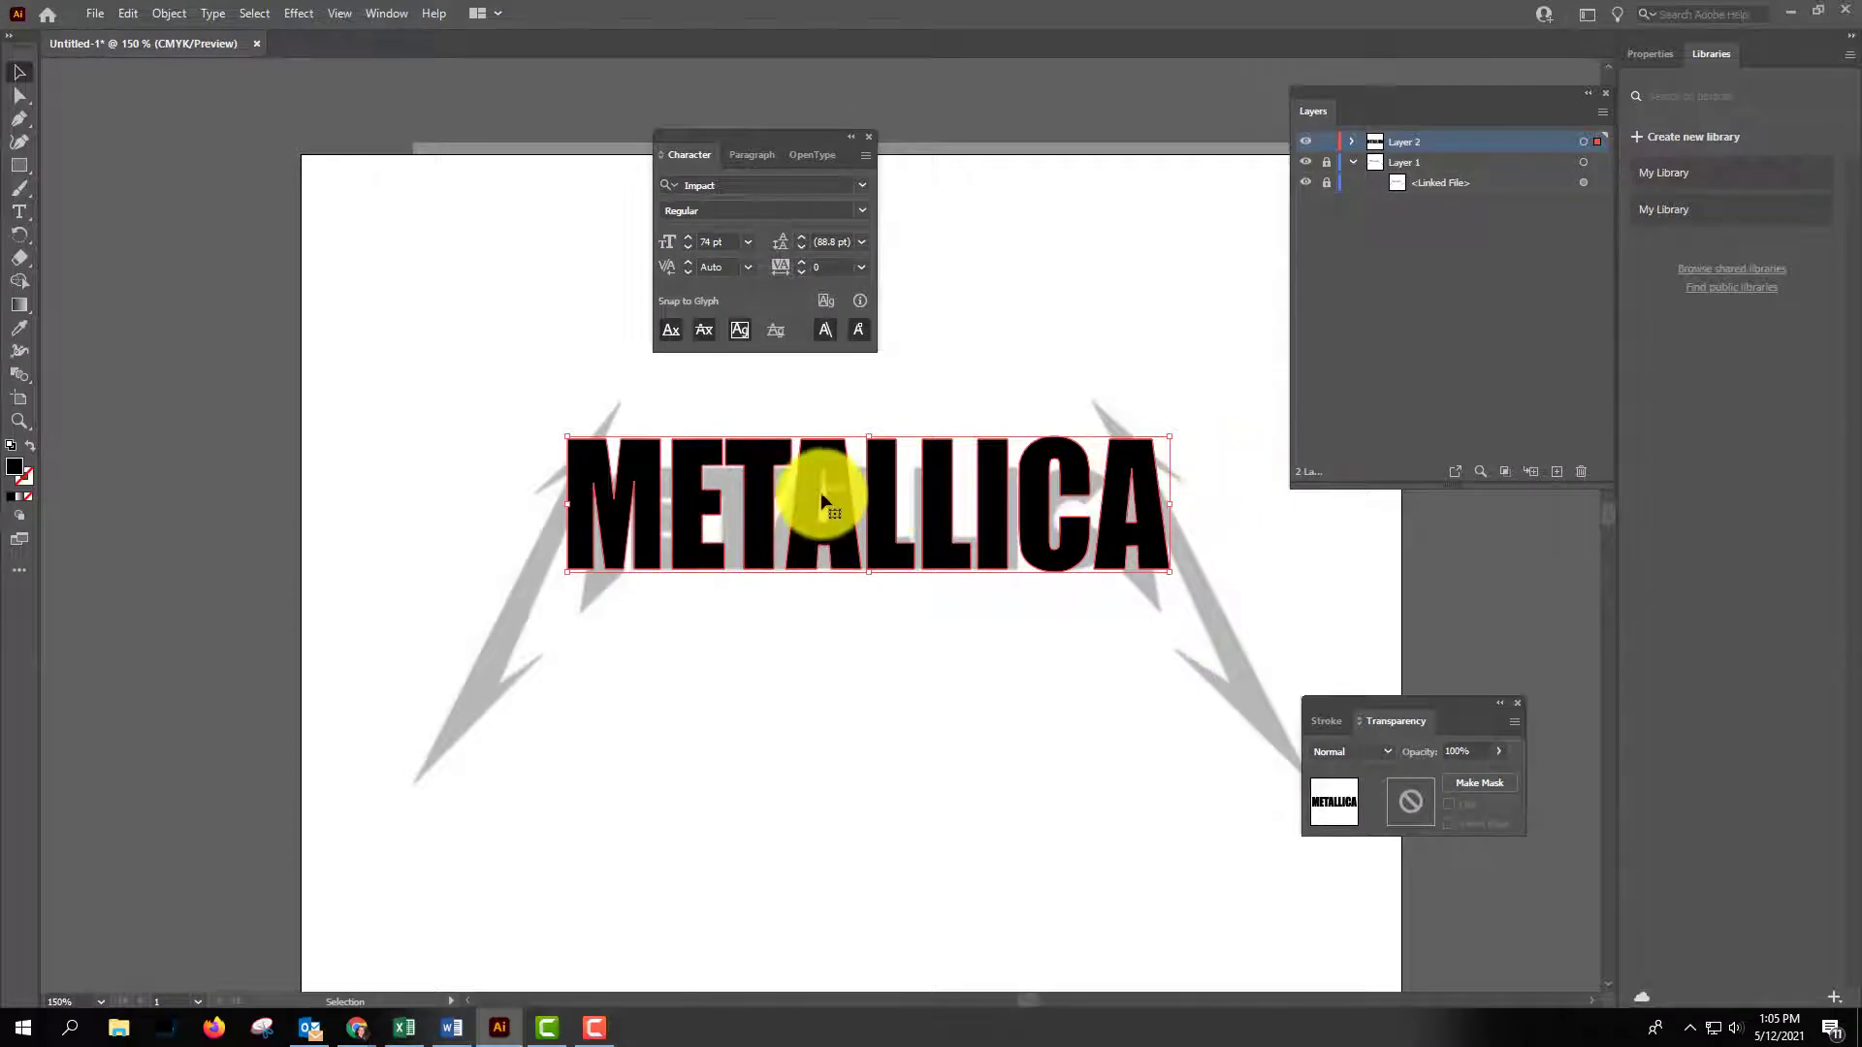
{"action": "left_click", "coordinate": [1350, 141]}
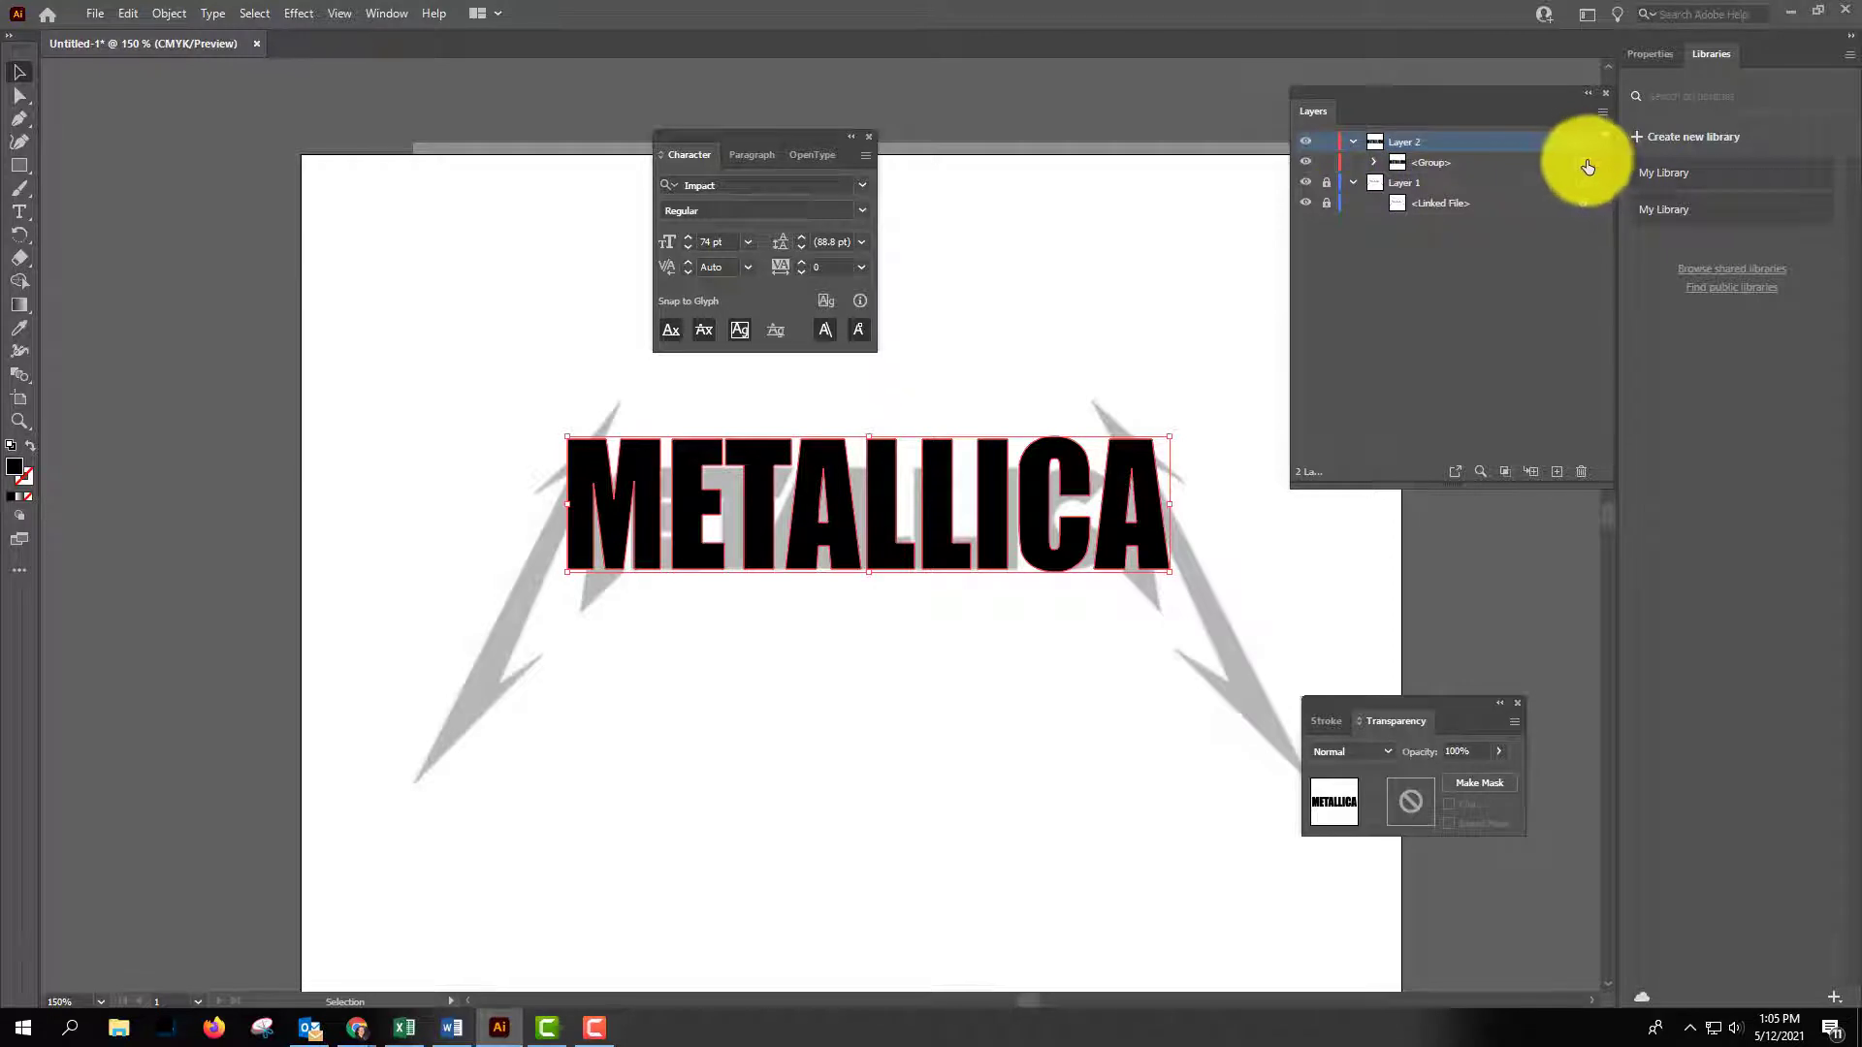
{"action": "left_click", "coordinate": [1544, 159]}
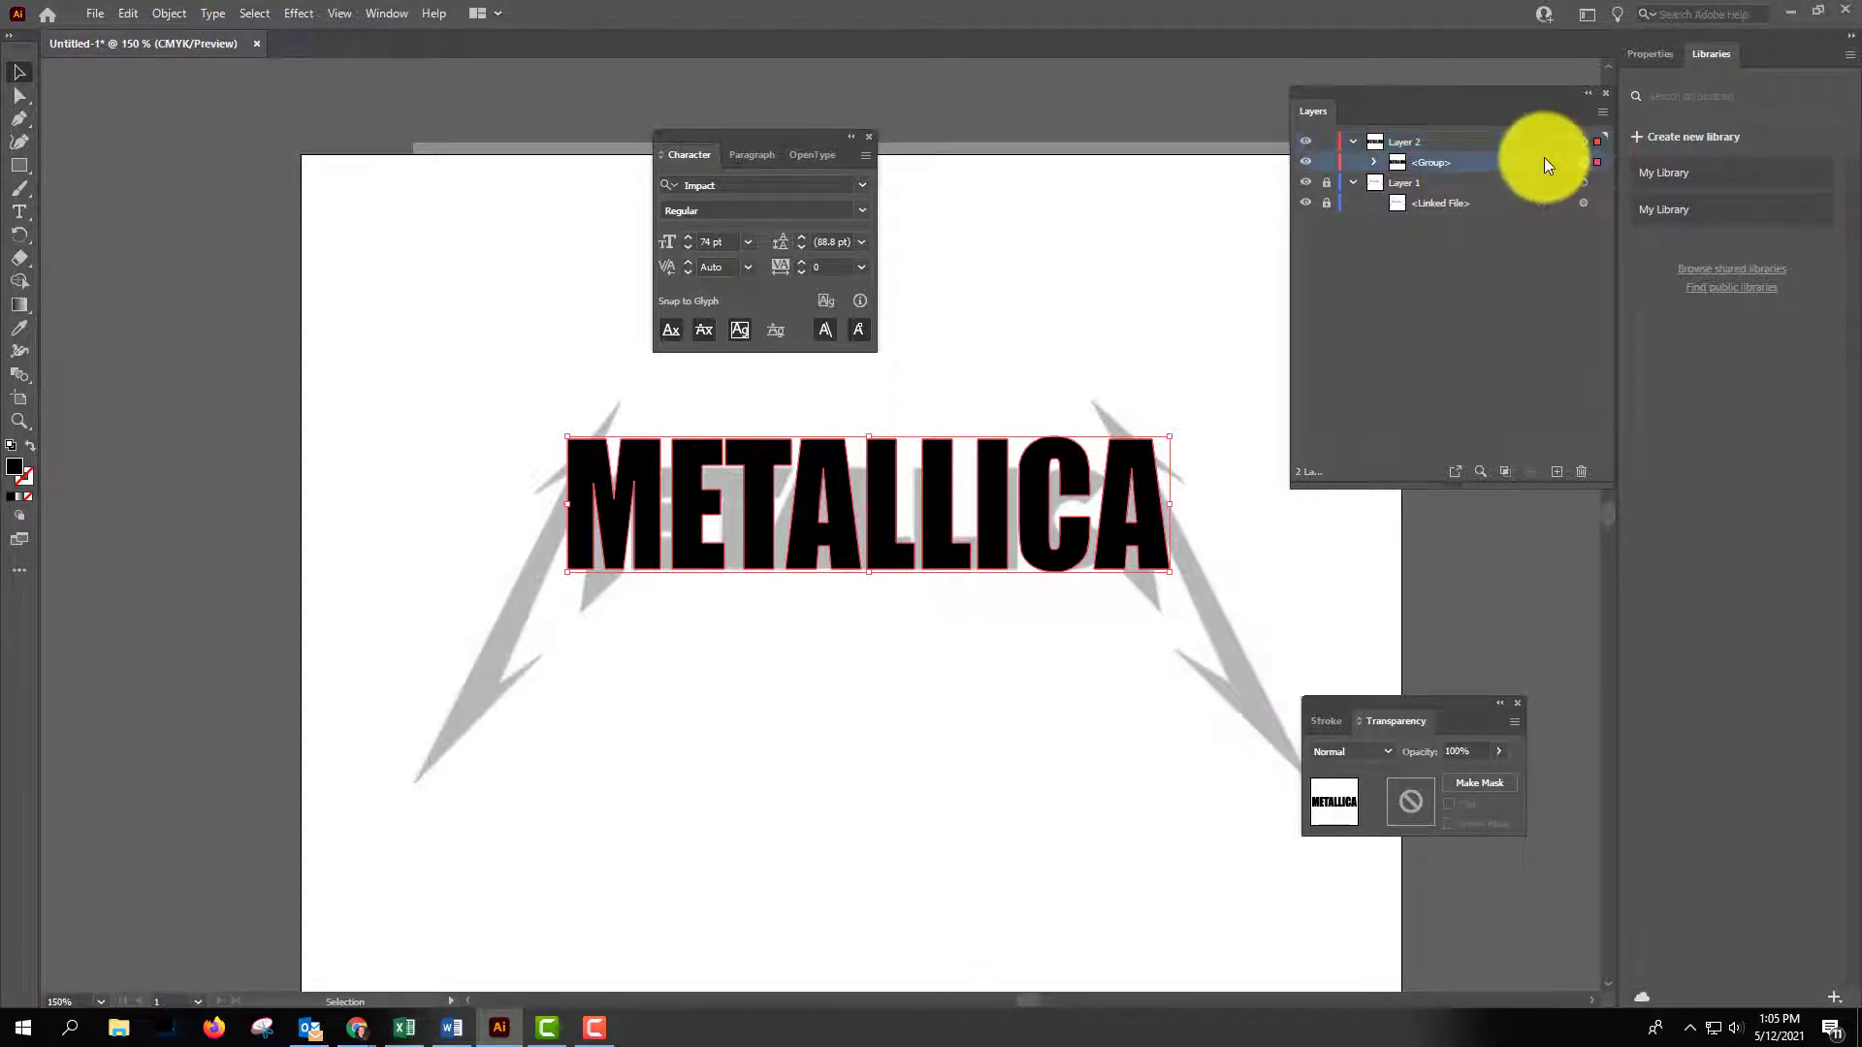
{"action": "left_click", "coordinate": [165, 12]}
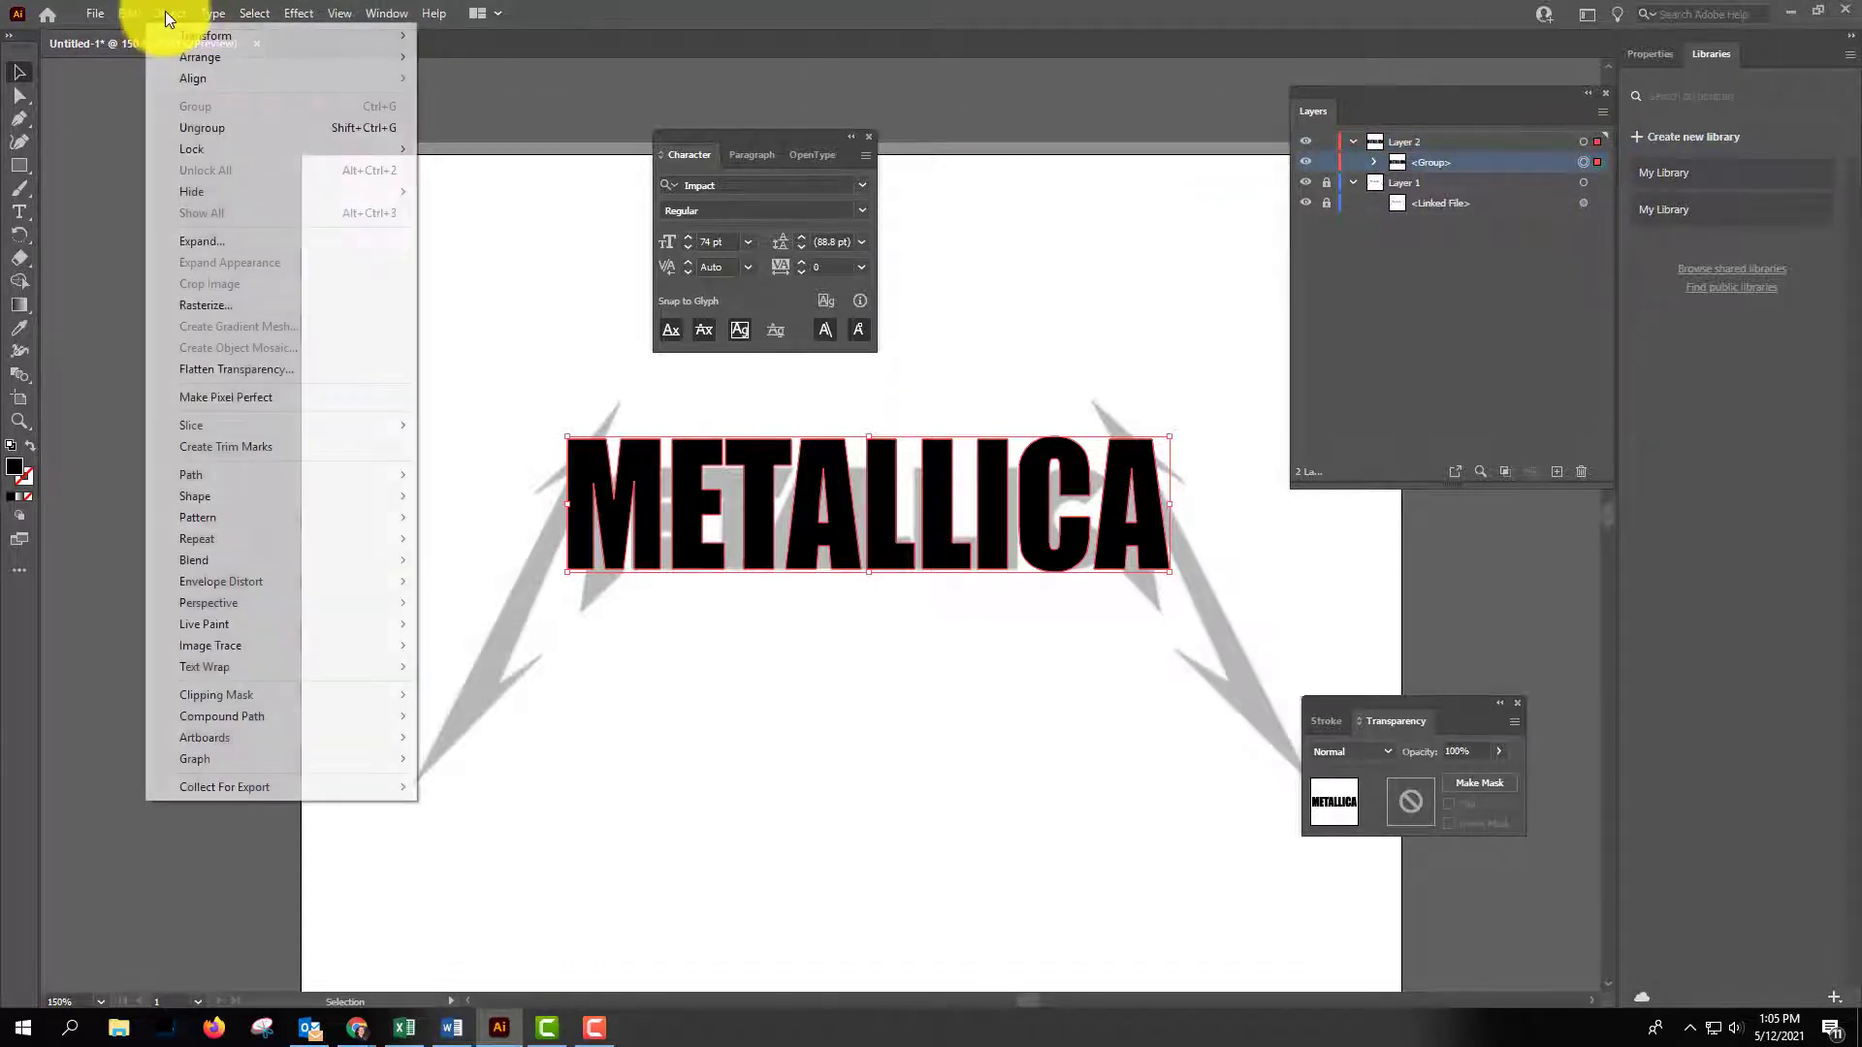
{"action": "left_click", "coordinate": [200, 126]}
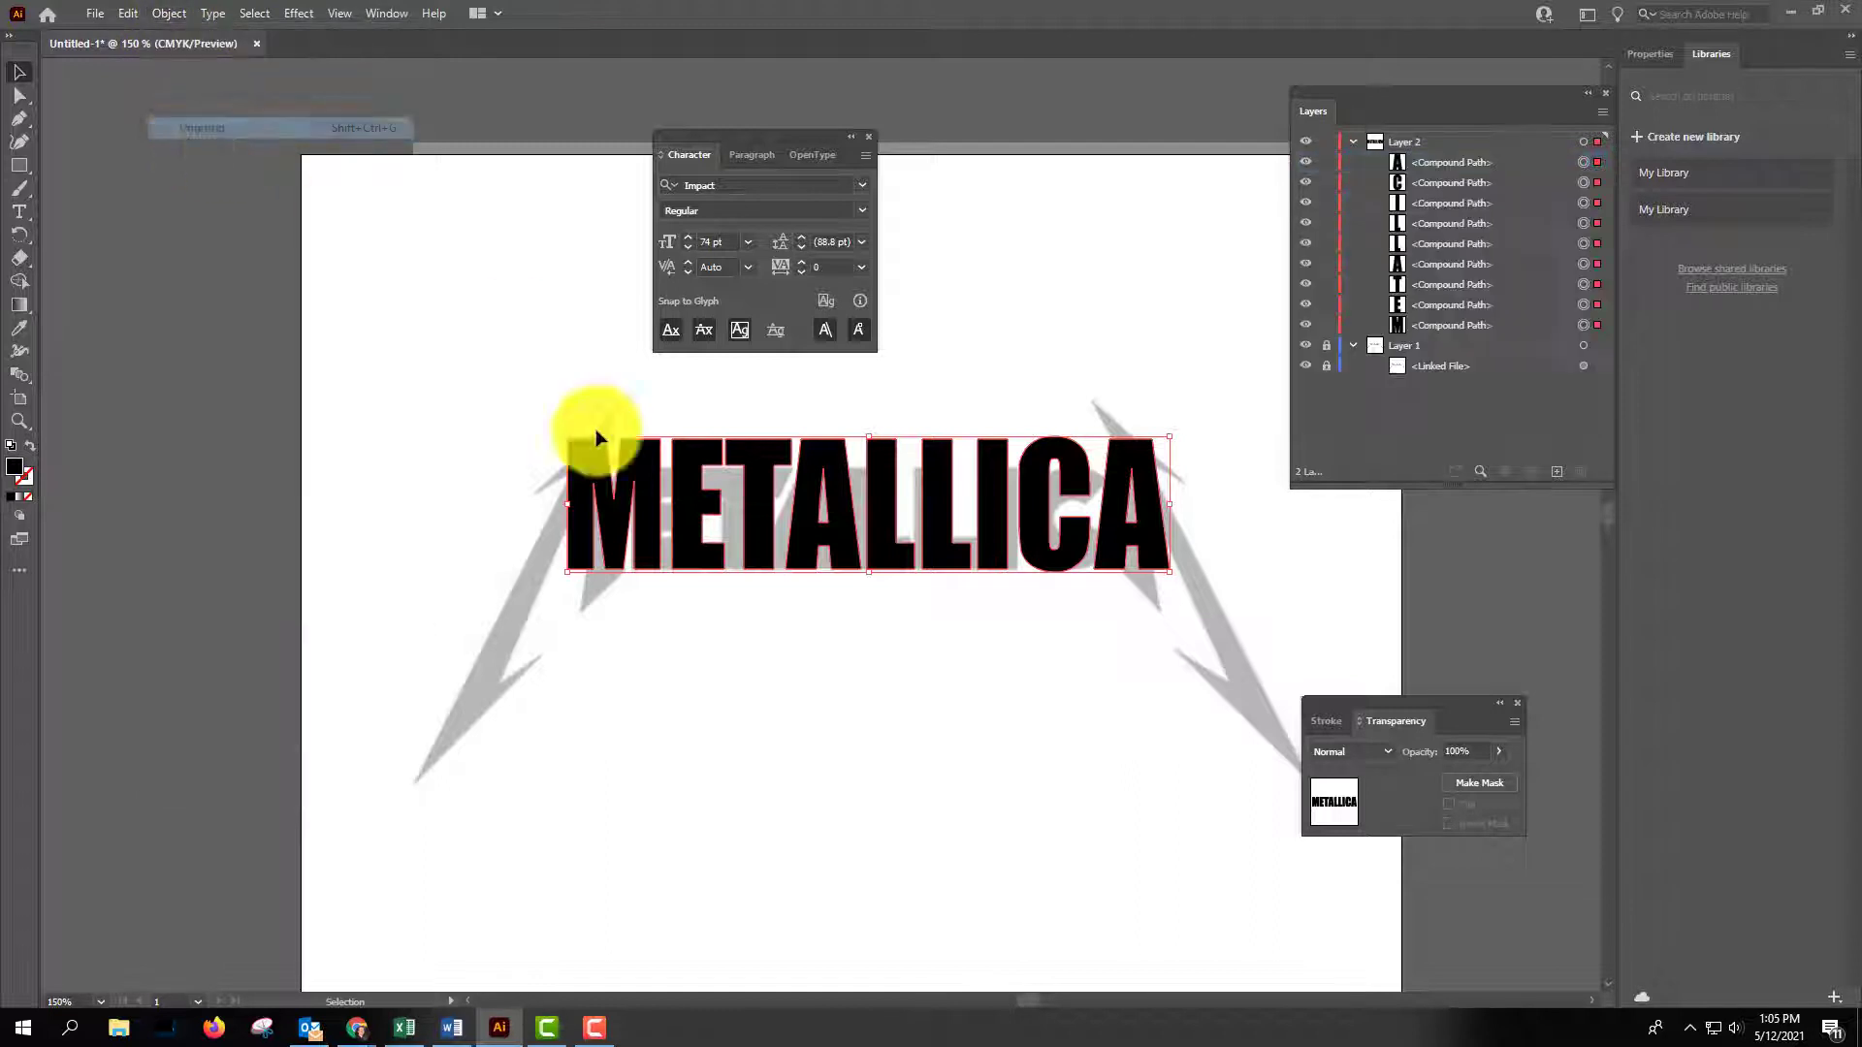
Select only the letter M and move the Character panel clear of the lettering.
{"action": "left_click", "coordinate": [715, 640]}
{"action": "left_click", "coordinate": [595, 486]}
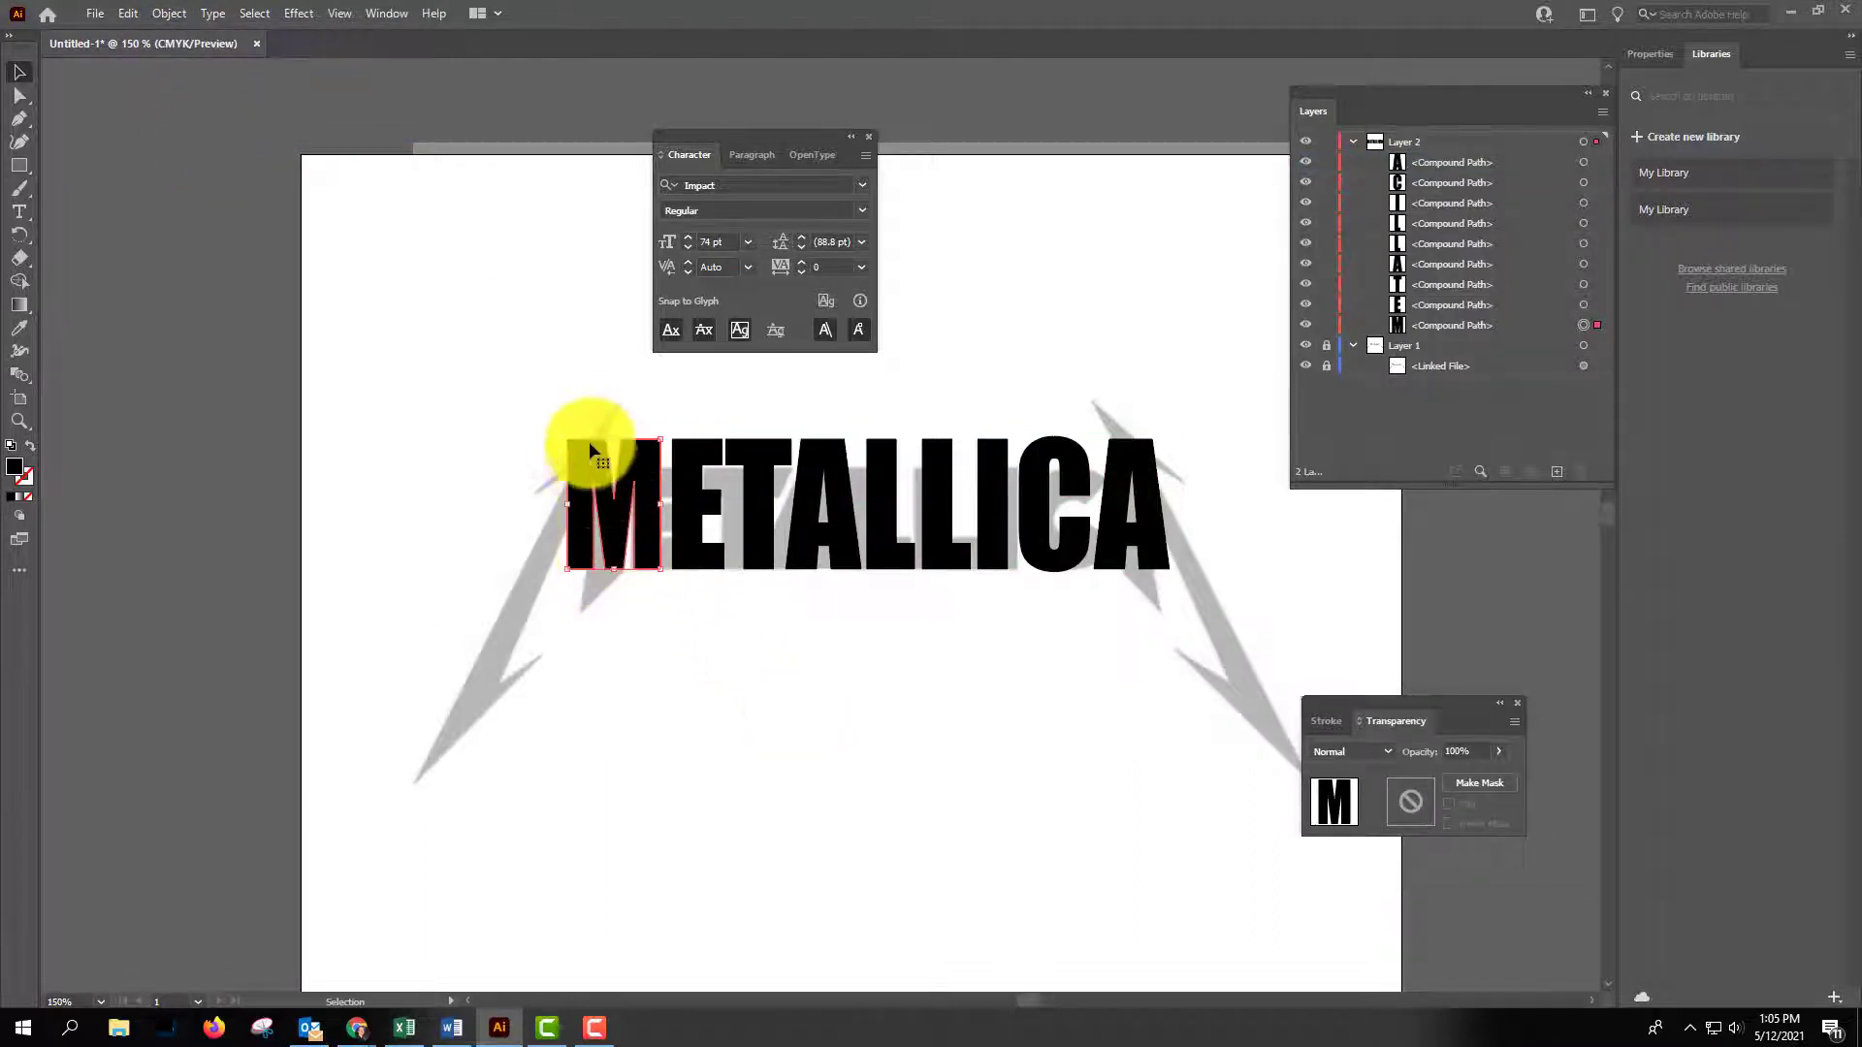
{"action": "left_click", "coordinate": [676, 492], "text": "shift"}
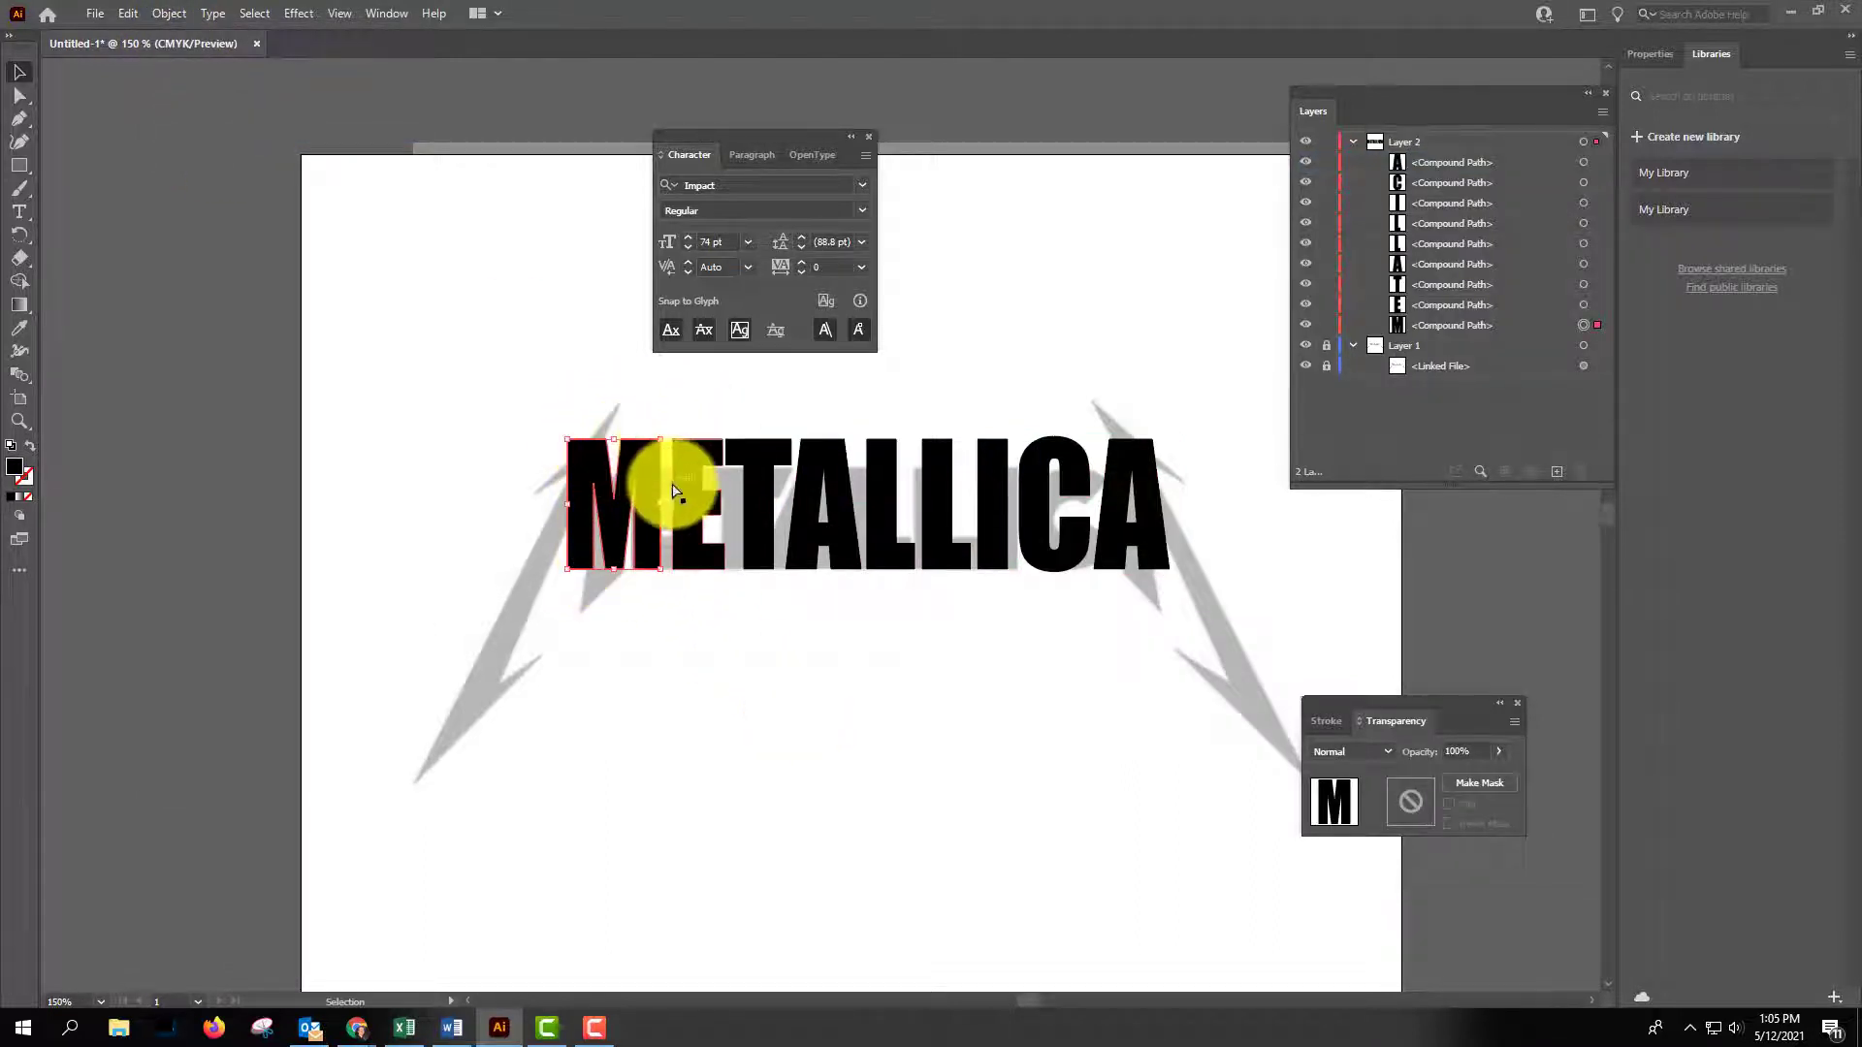
{"action": "key", "text": "ctrl+plus"}
{"action": "key", "text": "ctrl+plus"}
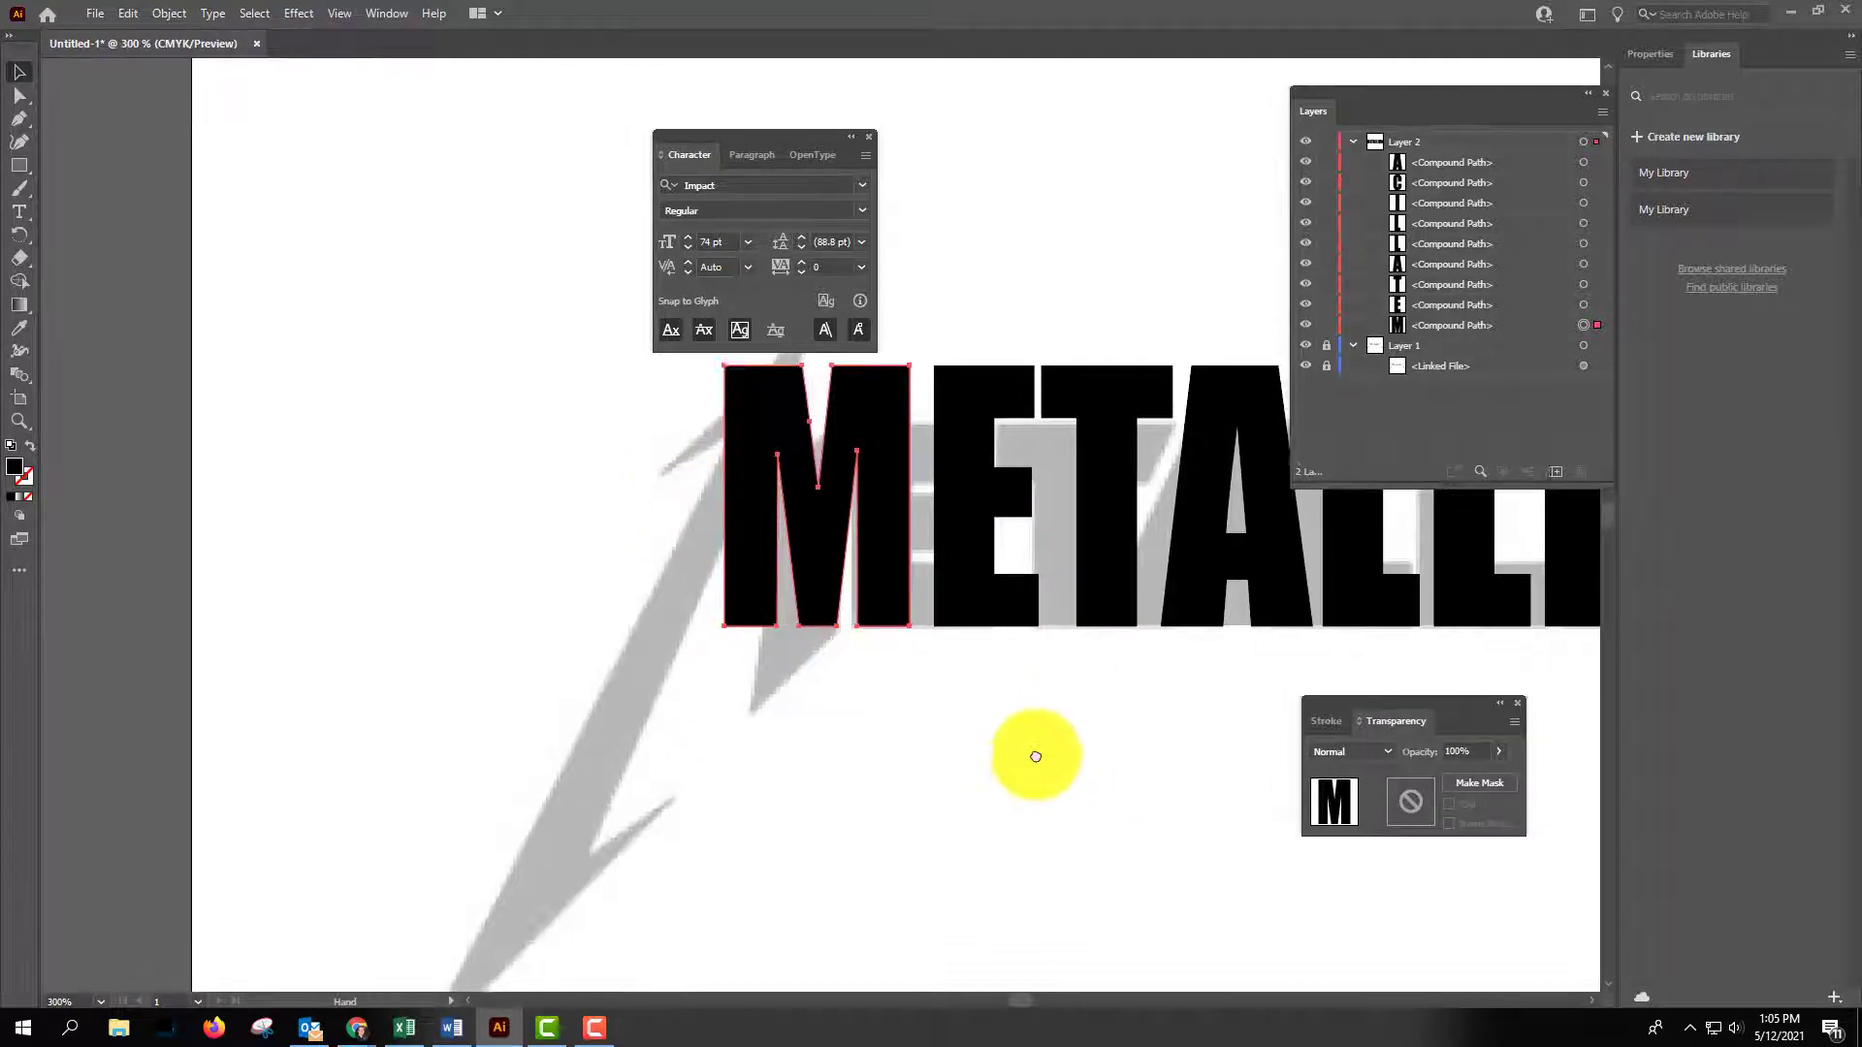
{"action": "left_click_drag", "start_coordinate": [1036, 756], "coordinate": [1094, 680]}
{"action": "left_click_drag", "start_coordinate": [777, 128], "coordinate": [262, 141]}
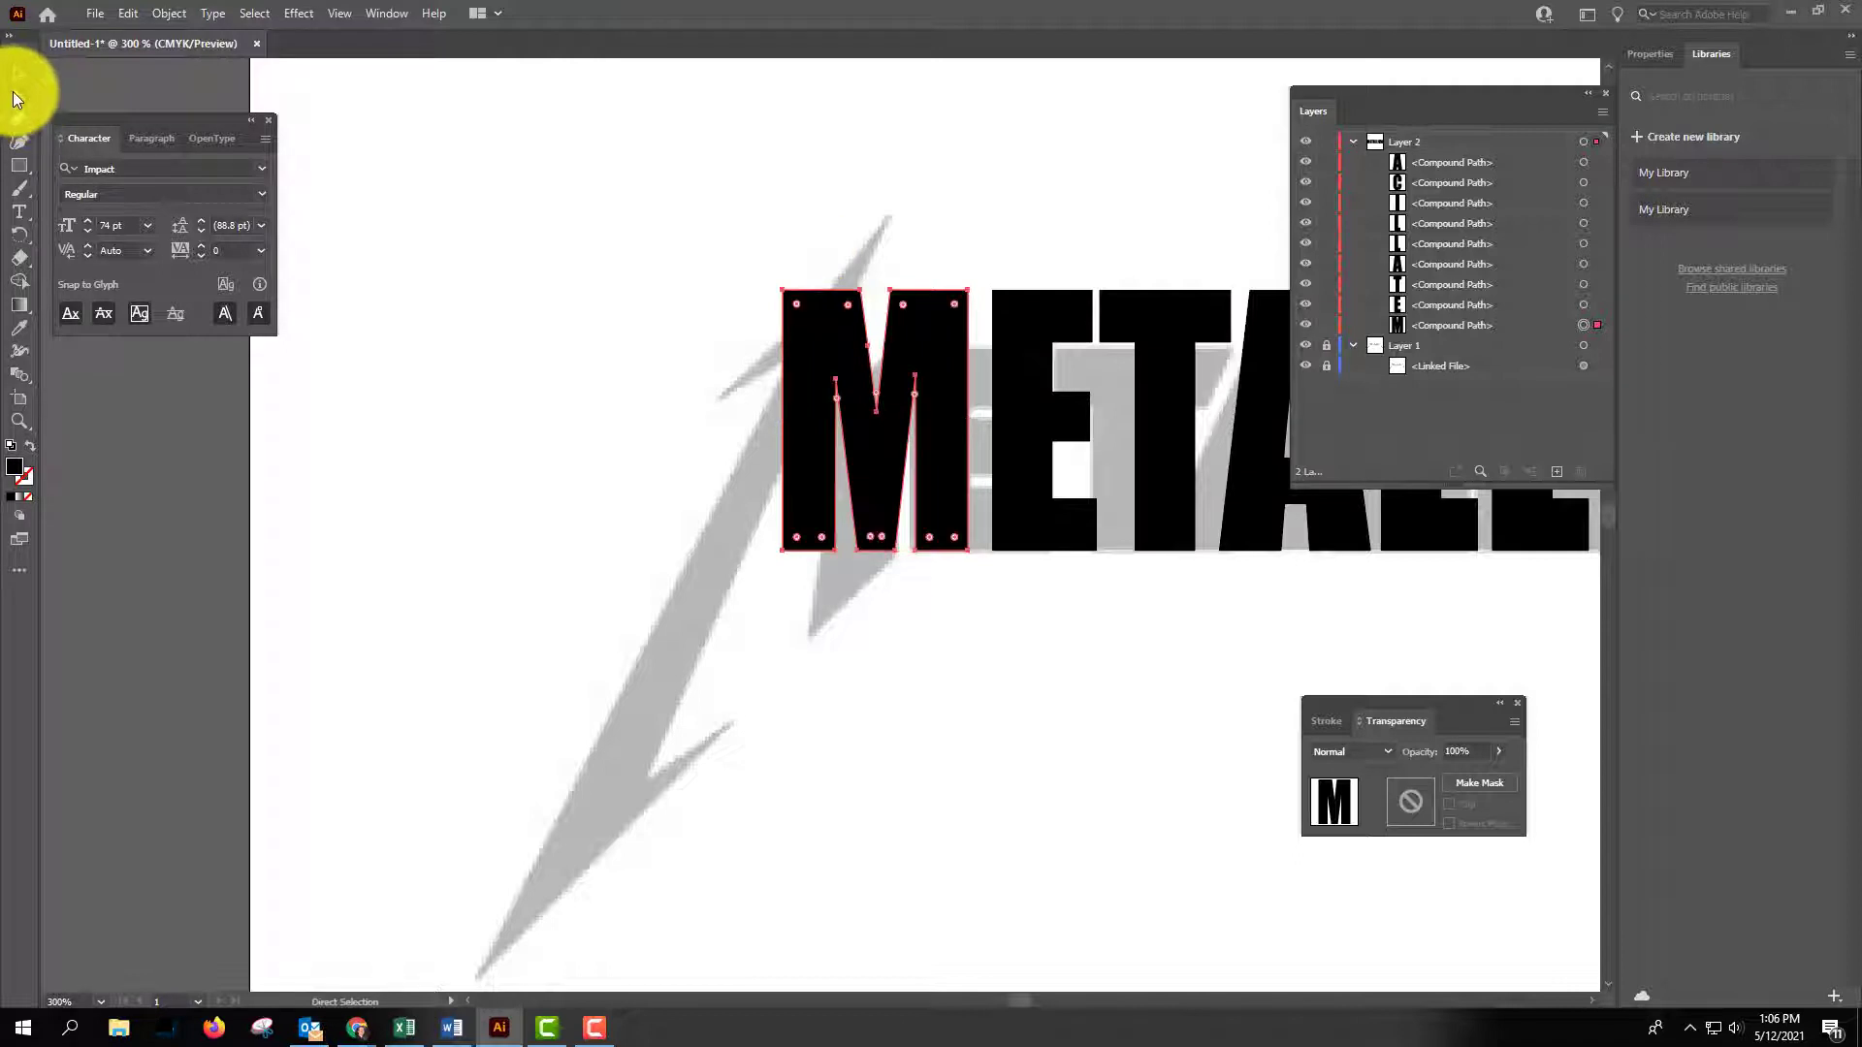
Move the four outer corner anchors of the M's left stem onto the faded logo's upper tip, side barb, long lower point and lower barb.
{"action": "left_click", "coordinate": [784, 264]}
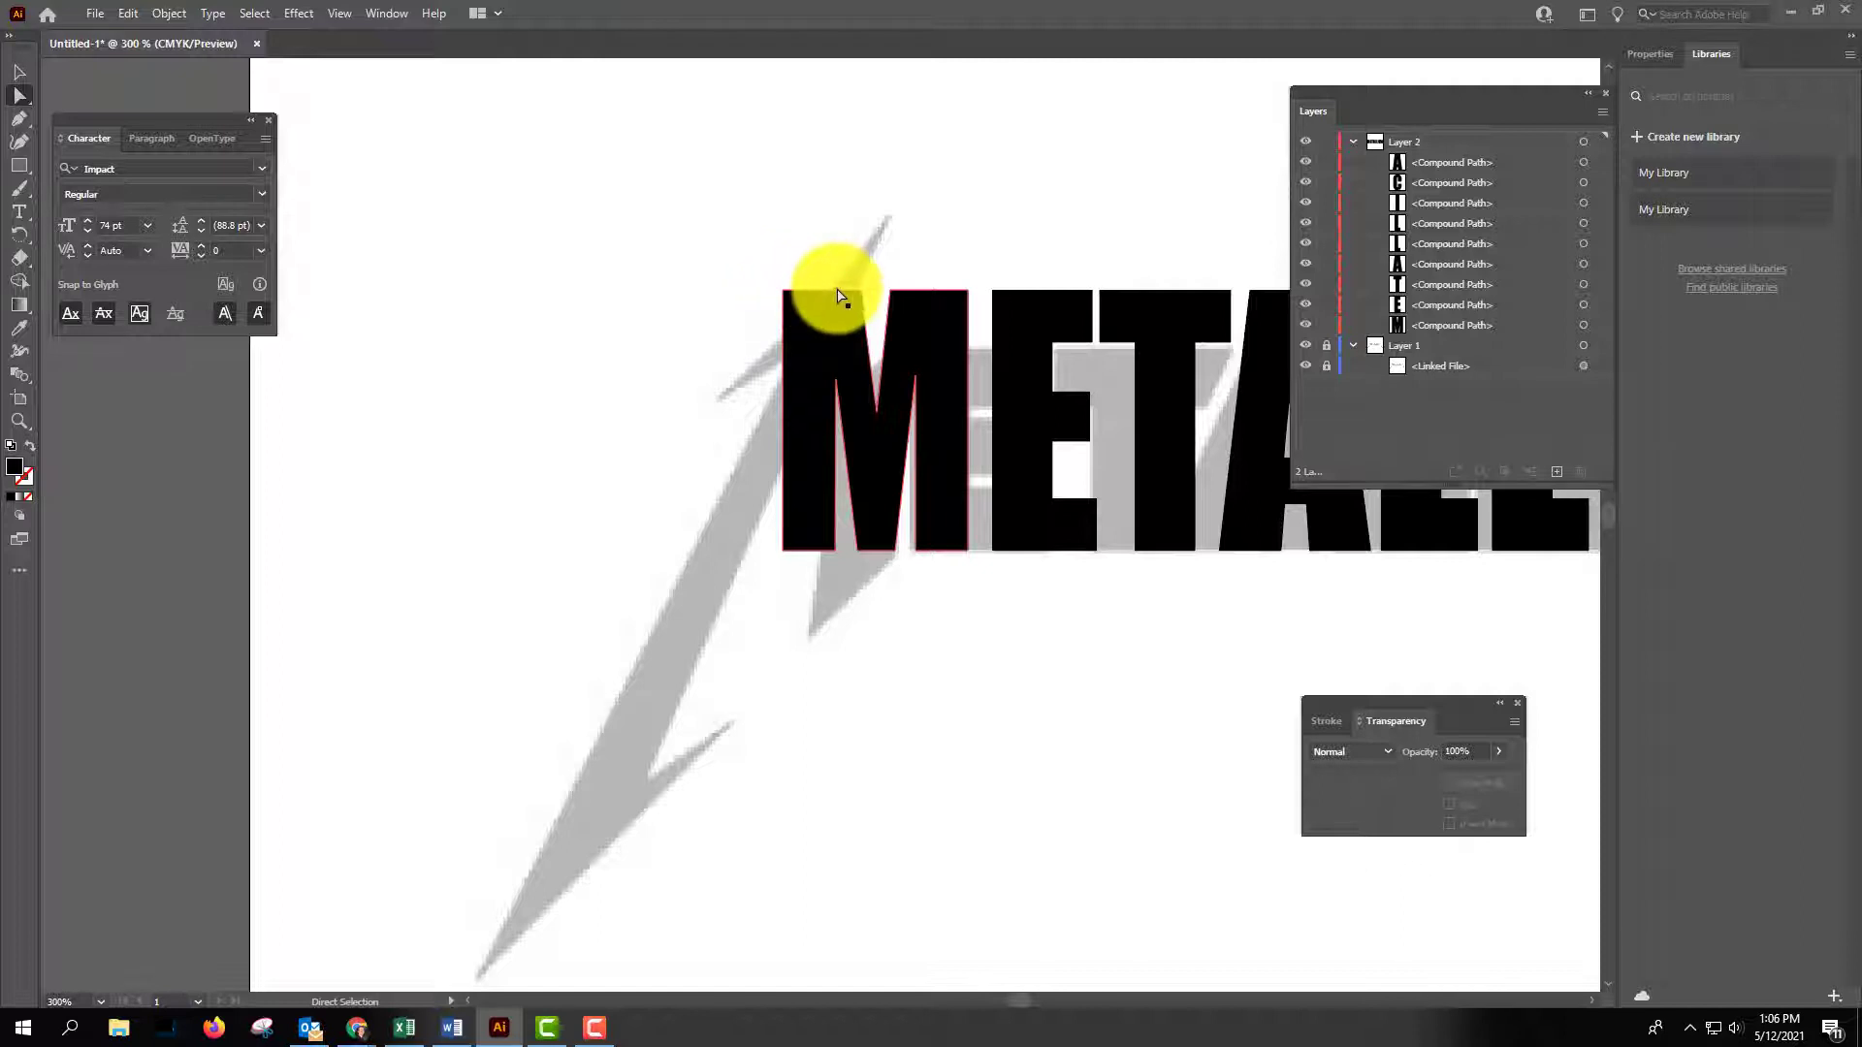
{"action": "left_click_drag", "start_coordinate": [859, 296], "coordinate": [888, 219]}
{"action": "left_click_drag", "start_coordinate": [782, 291], "coordinate": [716, 403]}
{"action": "left_click_drag", "start_coordinate": [785, 559], "coordinate": [479, 977]}
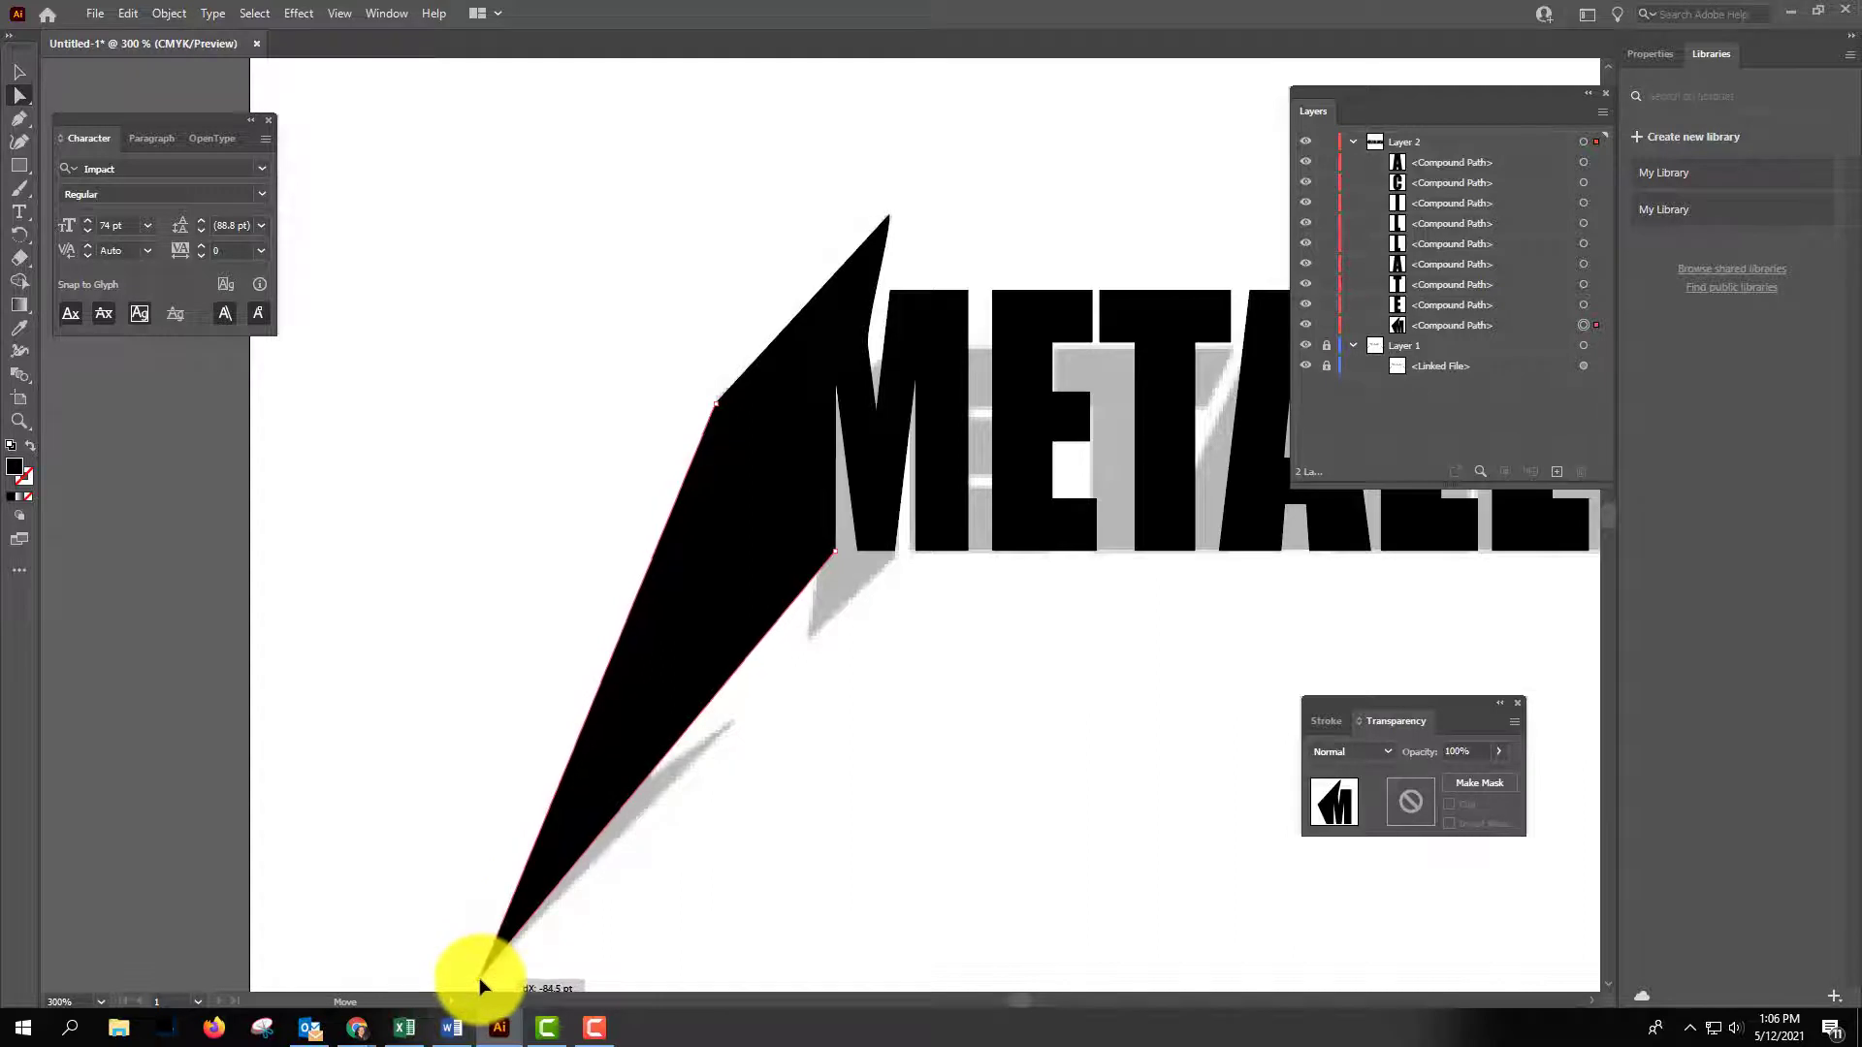
{"action": "left_click_drag", "start_coordinate": [840, 560], "coordinate": [729, 726]}
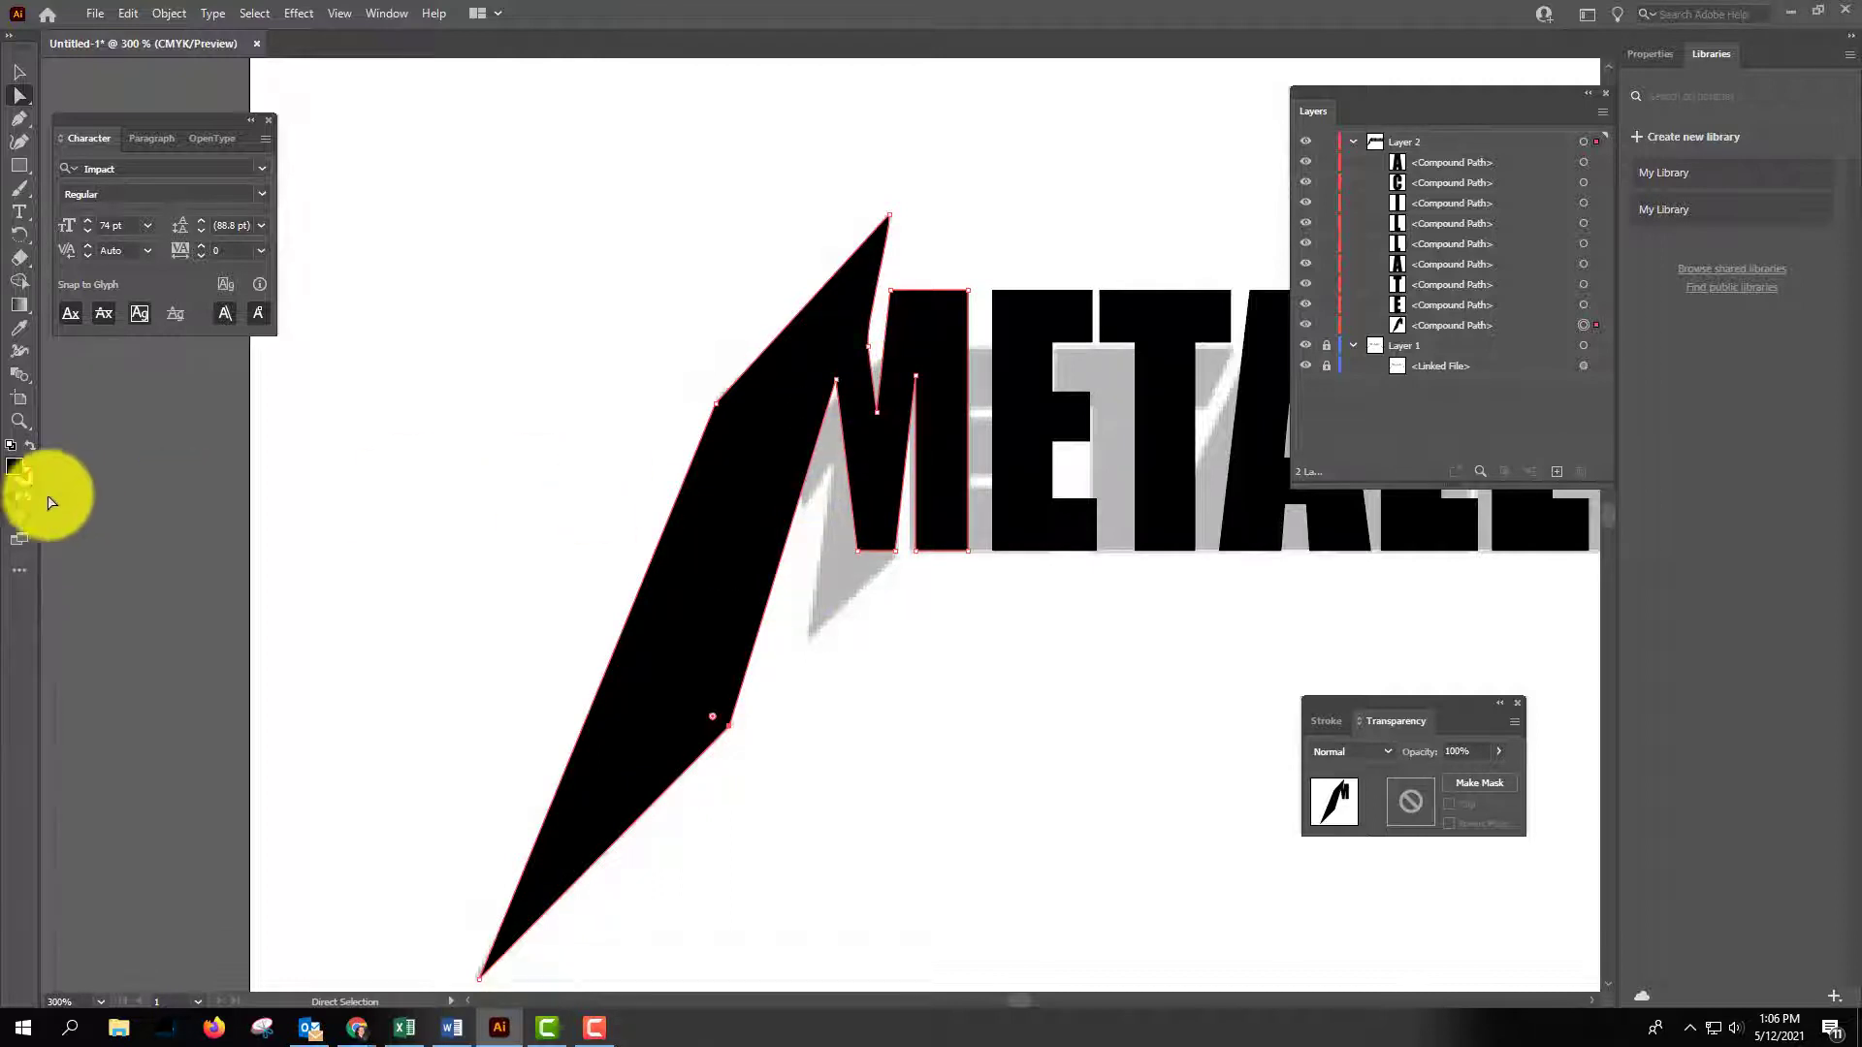
Swap the M's fill and stroke to show the reference, and reposition its lower inner notch and middle foot anchors along the logo.
{"action": "left_click", "coordinate": [31, 452]}
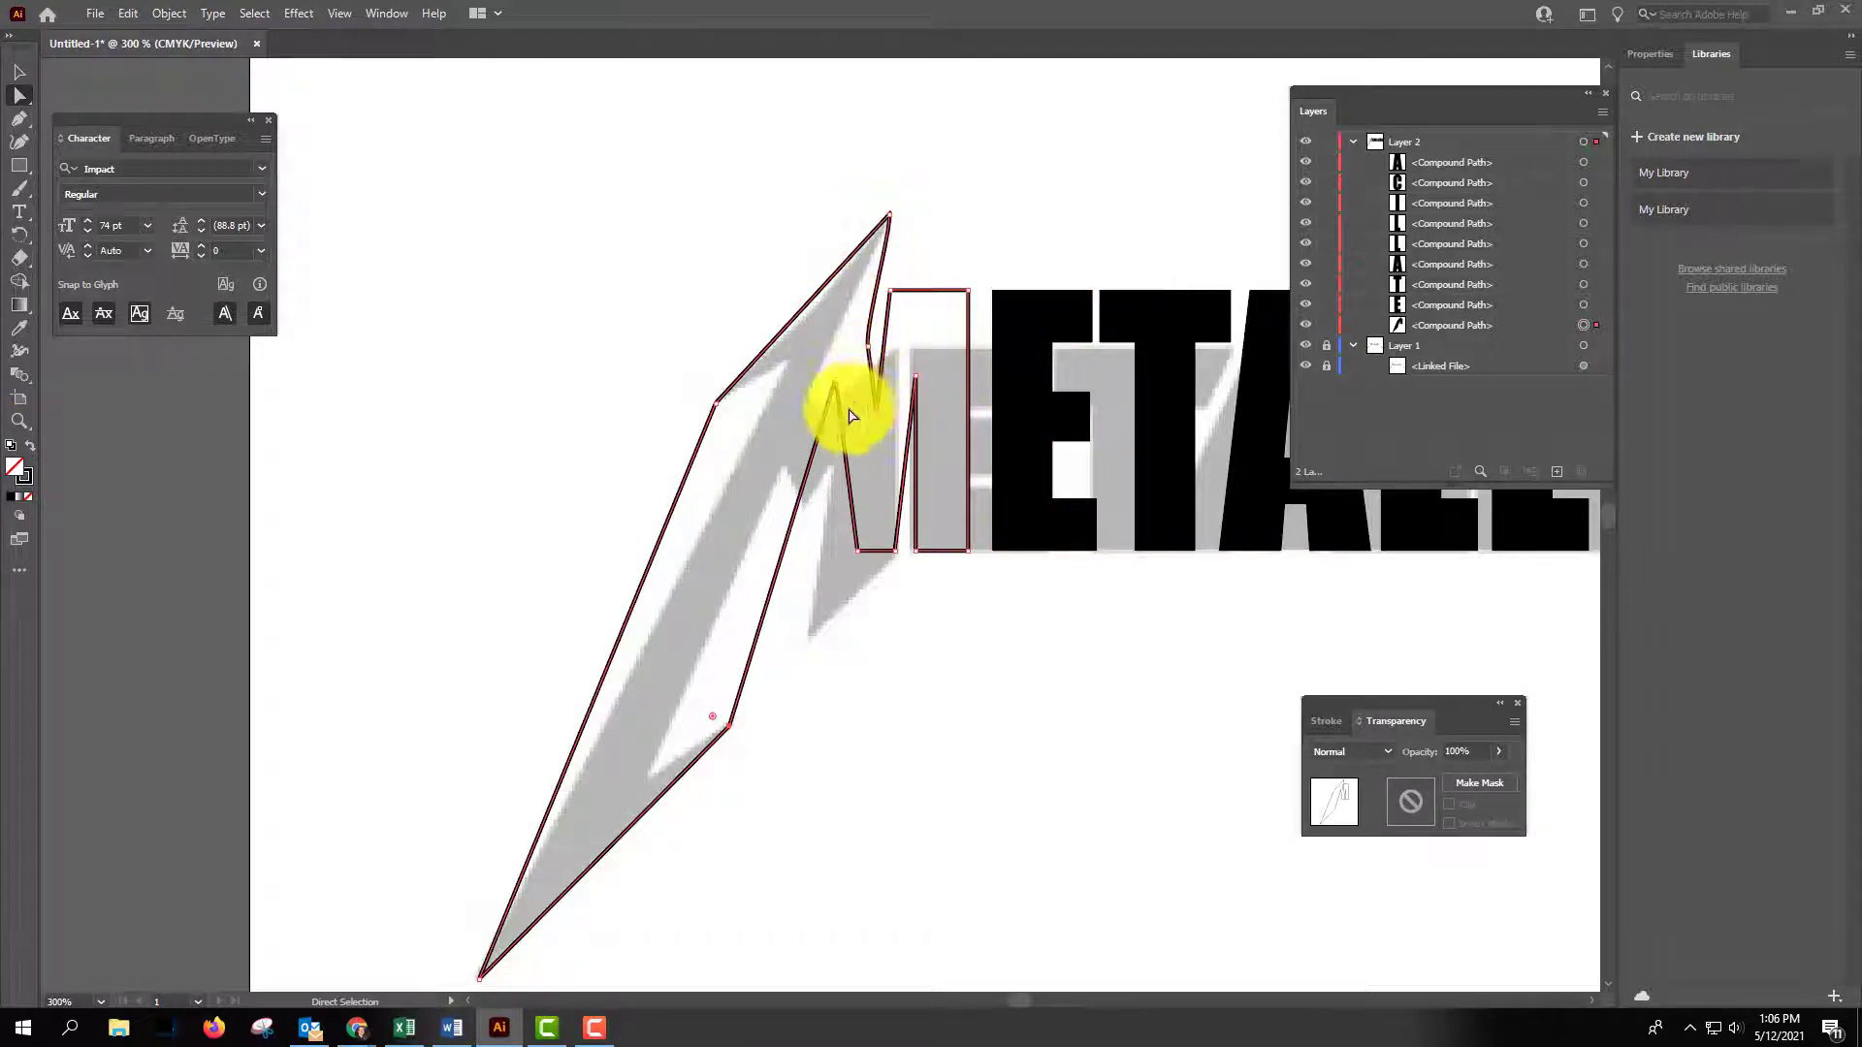
{"action": "left_click_drag", "start_coordinate": [840, 388], "coordinate": [783, 470]}
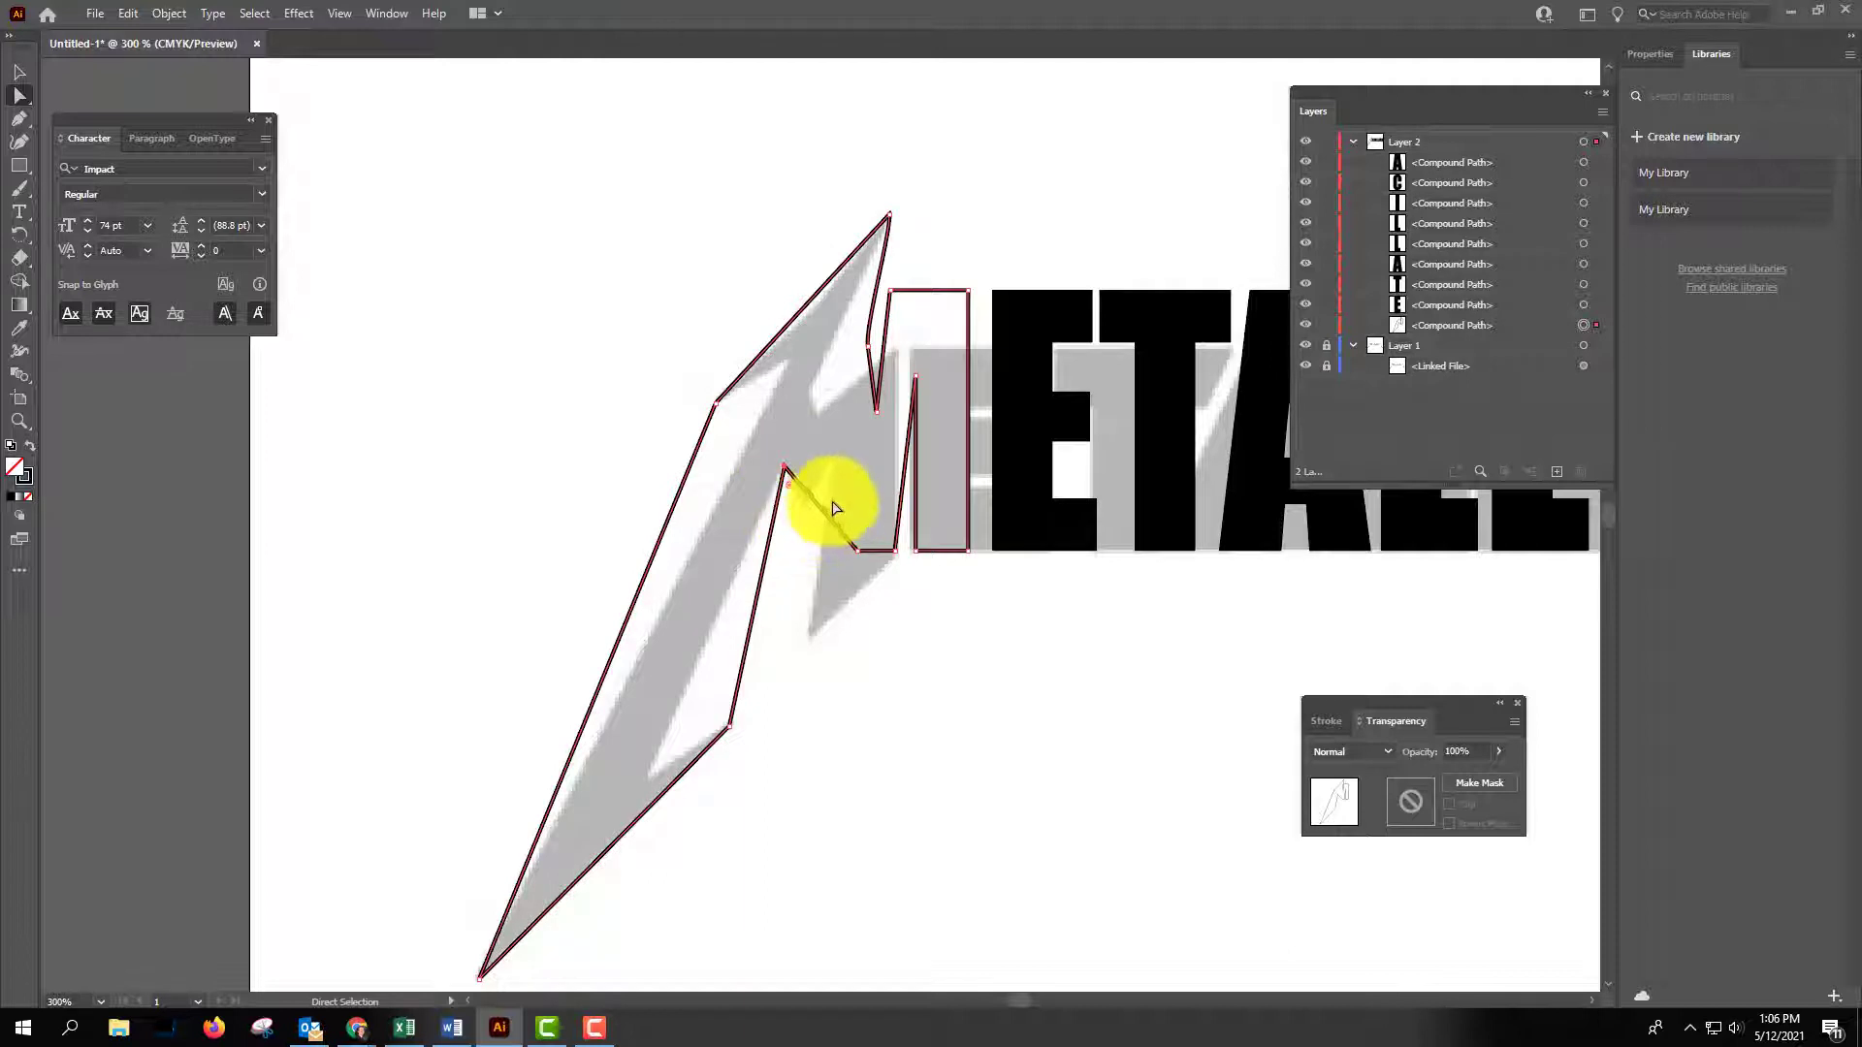
{"action": "left_click_drag", "start_coordinate": [855, 561], "coordinate": [809, 638]}
{"action": "left_click_drag", "start_coordinate": [921, 383], "coordinate": [890, 471]}
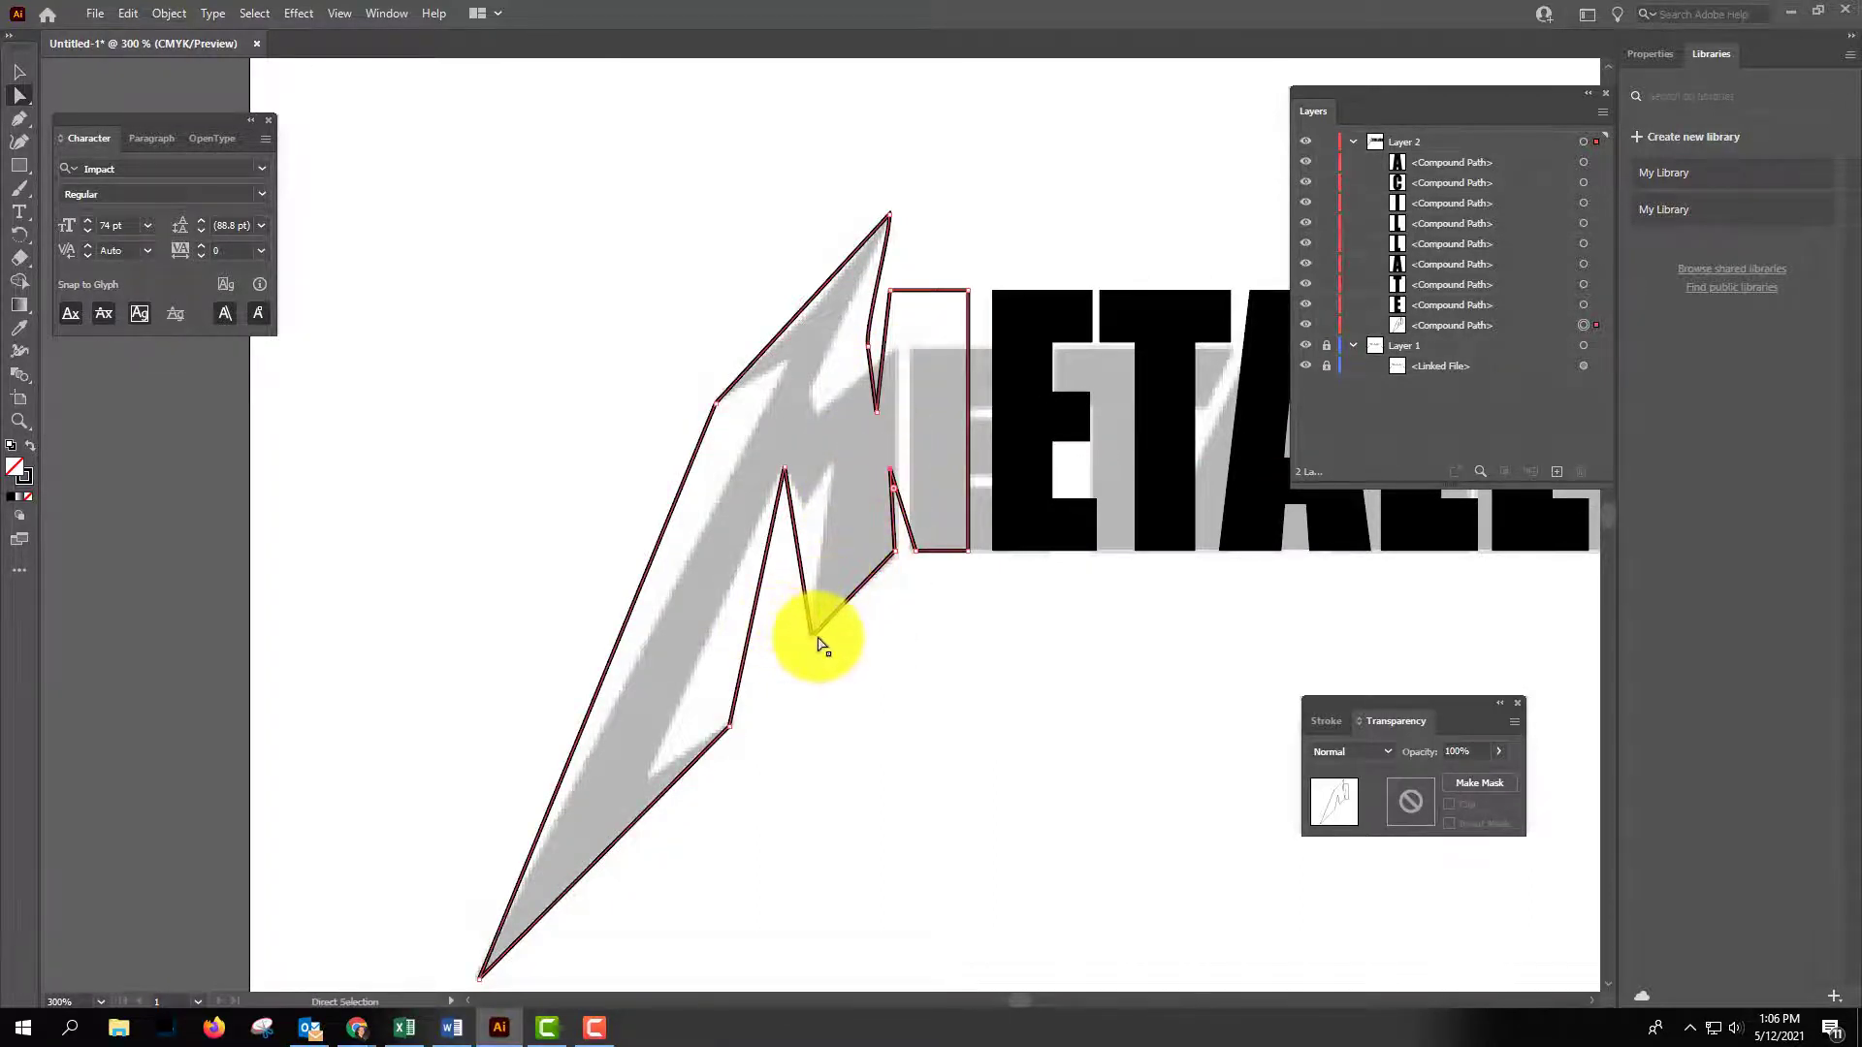
Rearrange the M's lower anchors to trace the reference's inner notch, pointed middle foot and the base of the right stem.
{"action": "mouse_move", "coordinate": [818, 640]}
{"action": "left_mouse_down"}
{"action": "mouse_move", "coordinate": [789, 498]}
{"action": "mouse_move", "coordinate": [896, 553]}
{"action": "mouse_move", "coordinate": [809, 637]}
{"action": "left_mouse_up"}
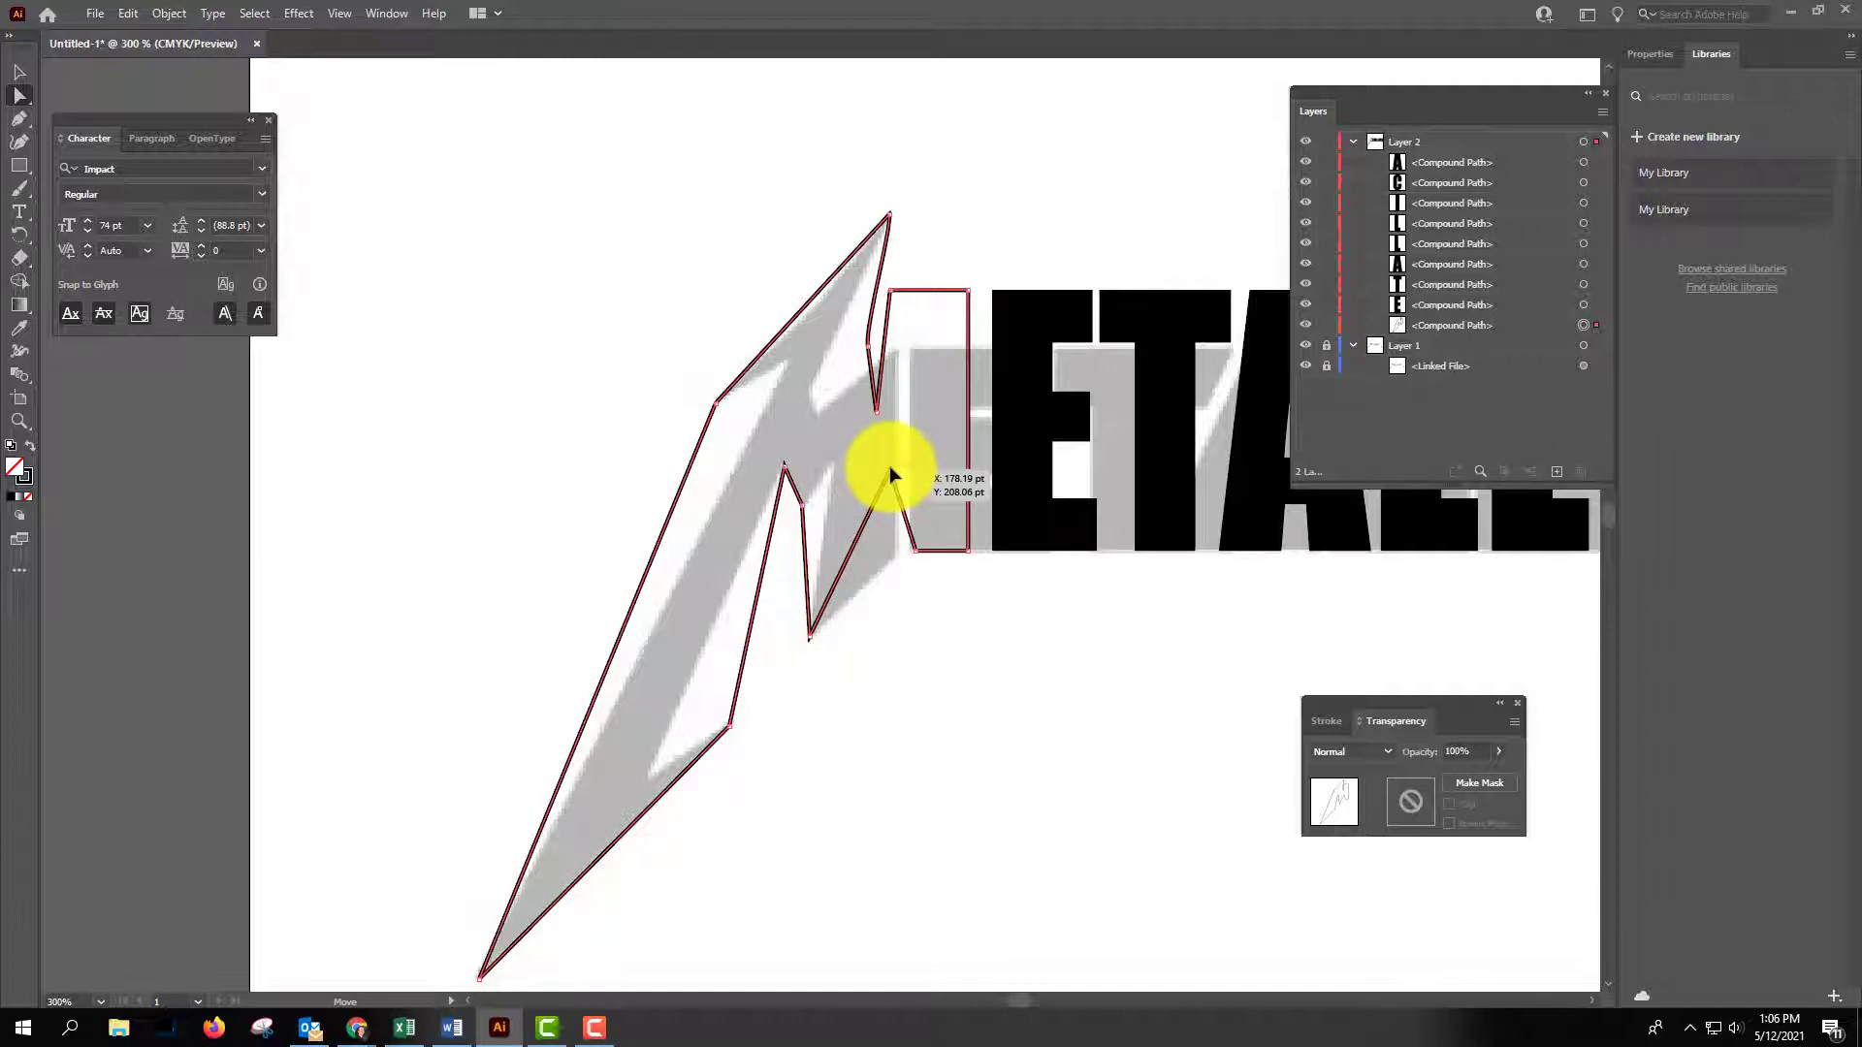
{"action": "left_click_drag", "start_coordinate": [890, 469], "coordinate": [876, 556]}
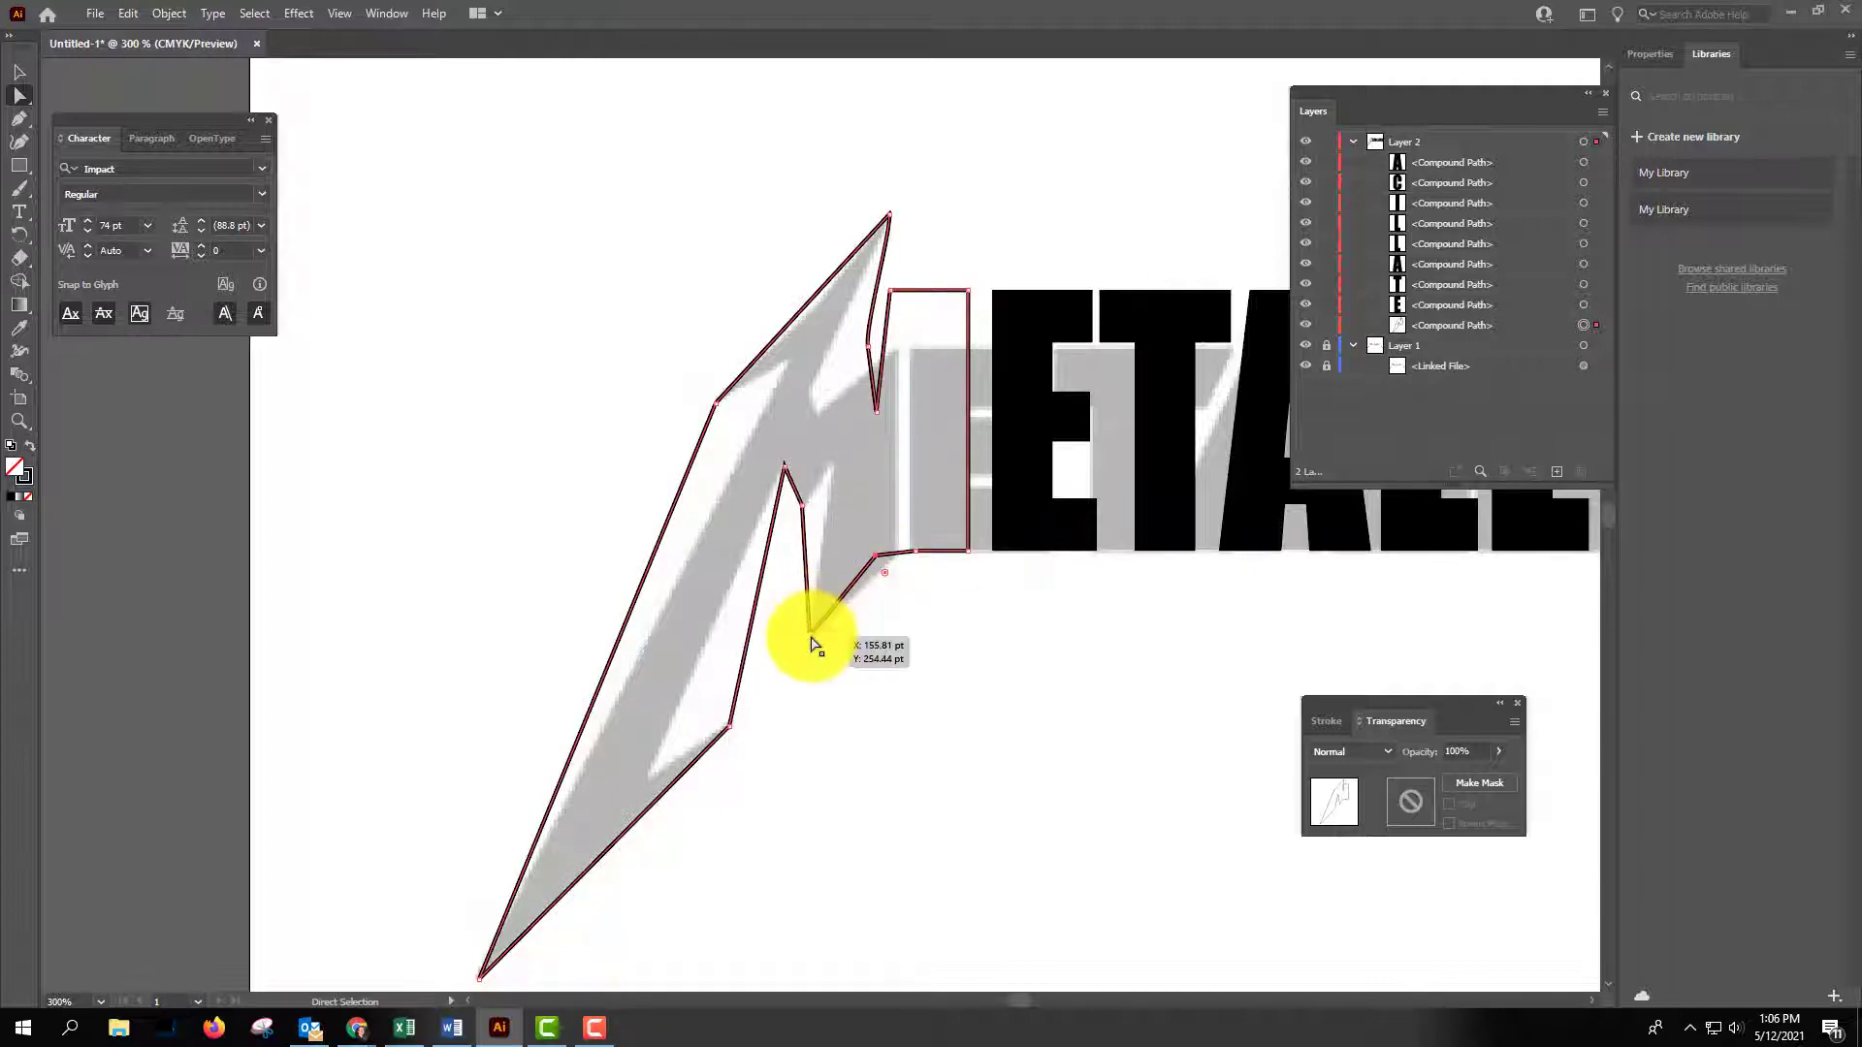
{"action": "left_click_drag", "start_coordinate": [812, 640], "coordinate": [823, 535]}
{"action": "left_click_drag", "start_coordinate": [829, 471], "coordinate": [830, 467]}
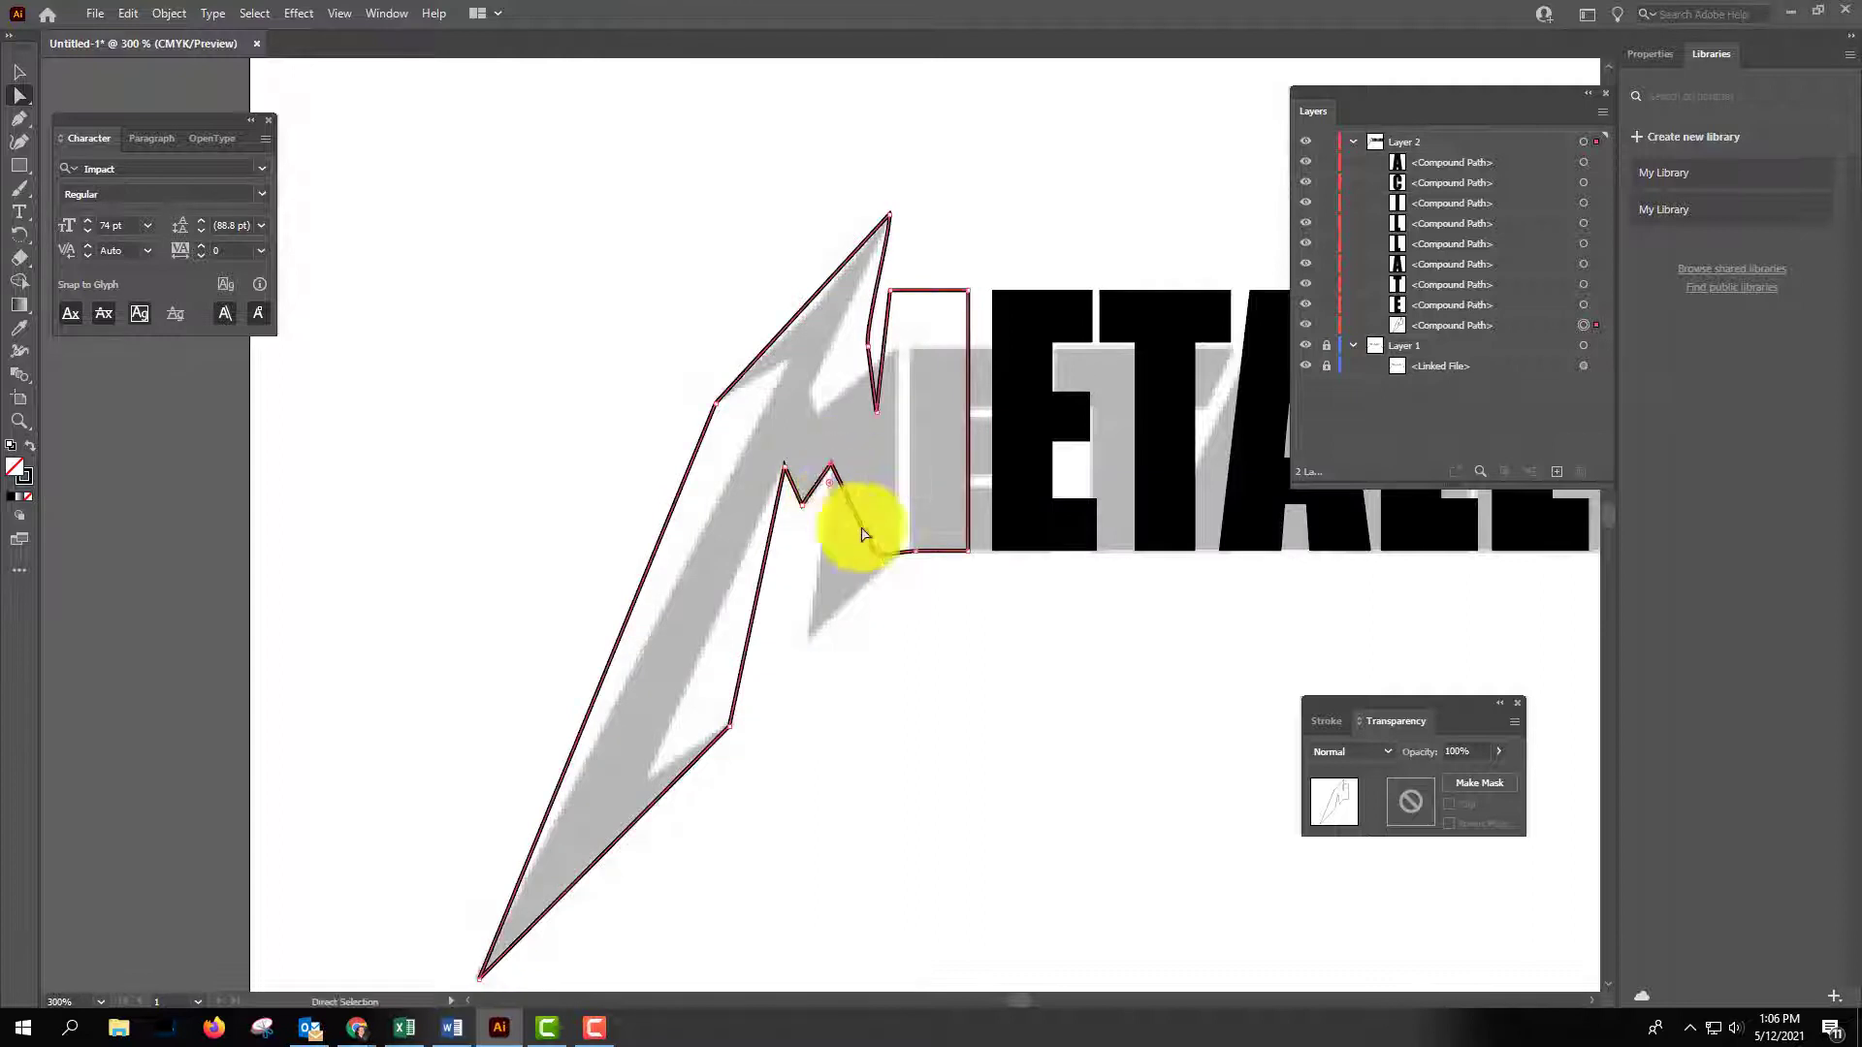
{"action": "left_click_drag", "start_coordinate": [873, 559], "coordinate": [811, 639]}
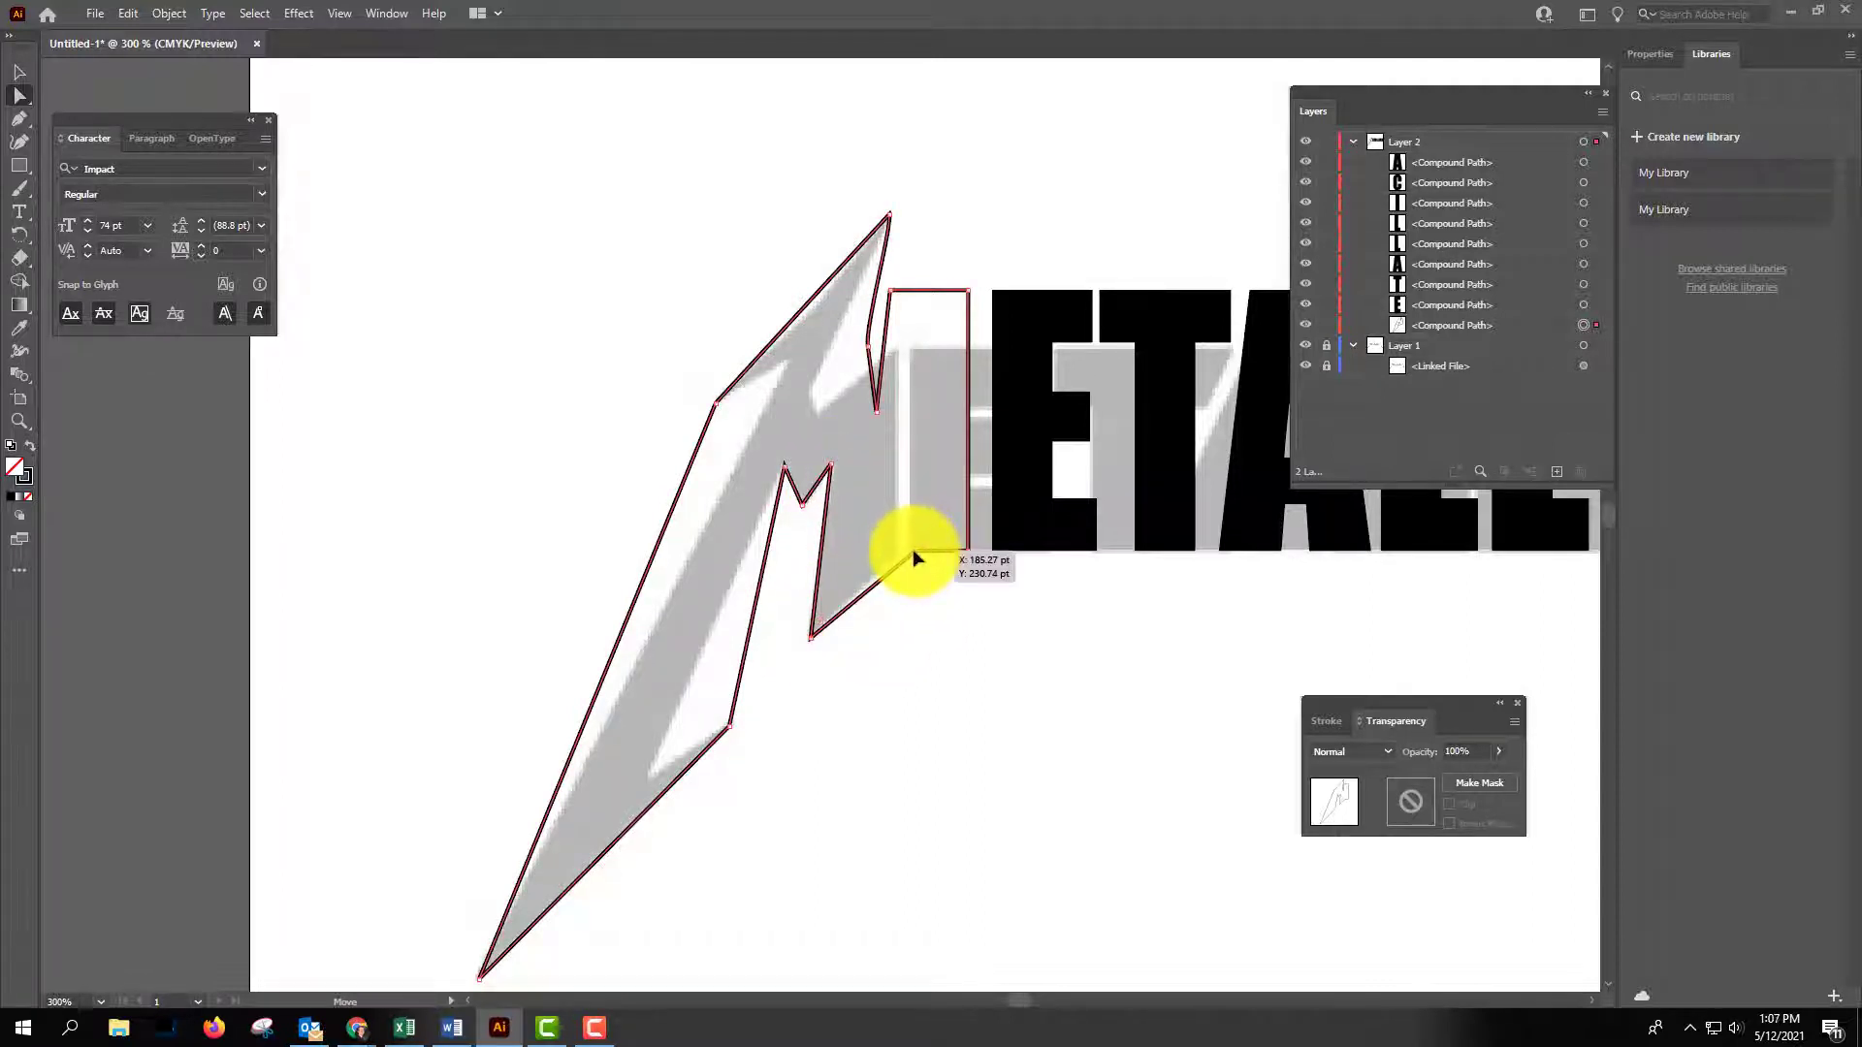
{"action": "mouse_move", "coordinate": [913, 558]}
{"action": "left_mouse_down"}
{"action": "mouse_move", "coordinate": [865, 579]}
{"action": "mouse_move", "coordinate": [894, 552]}
{"action": "left_mouse_up"}
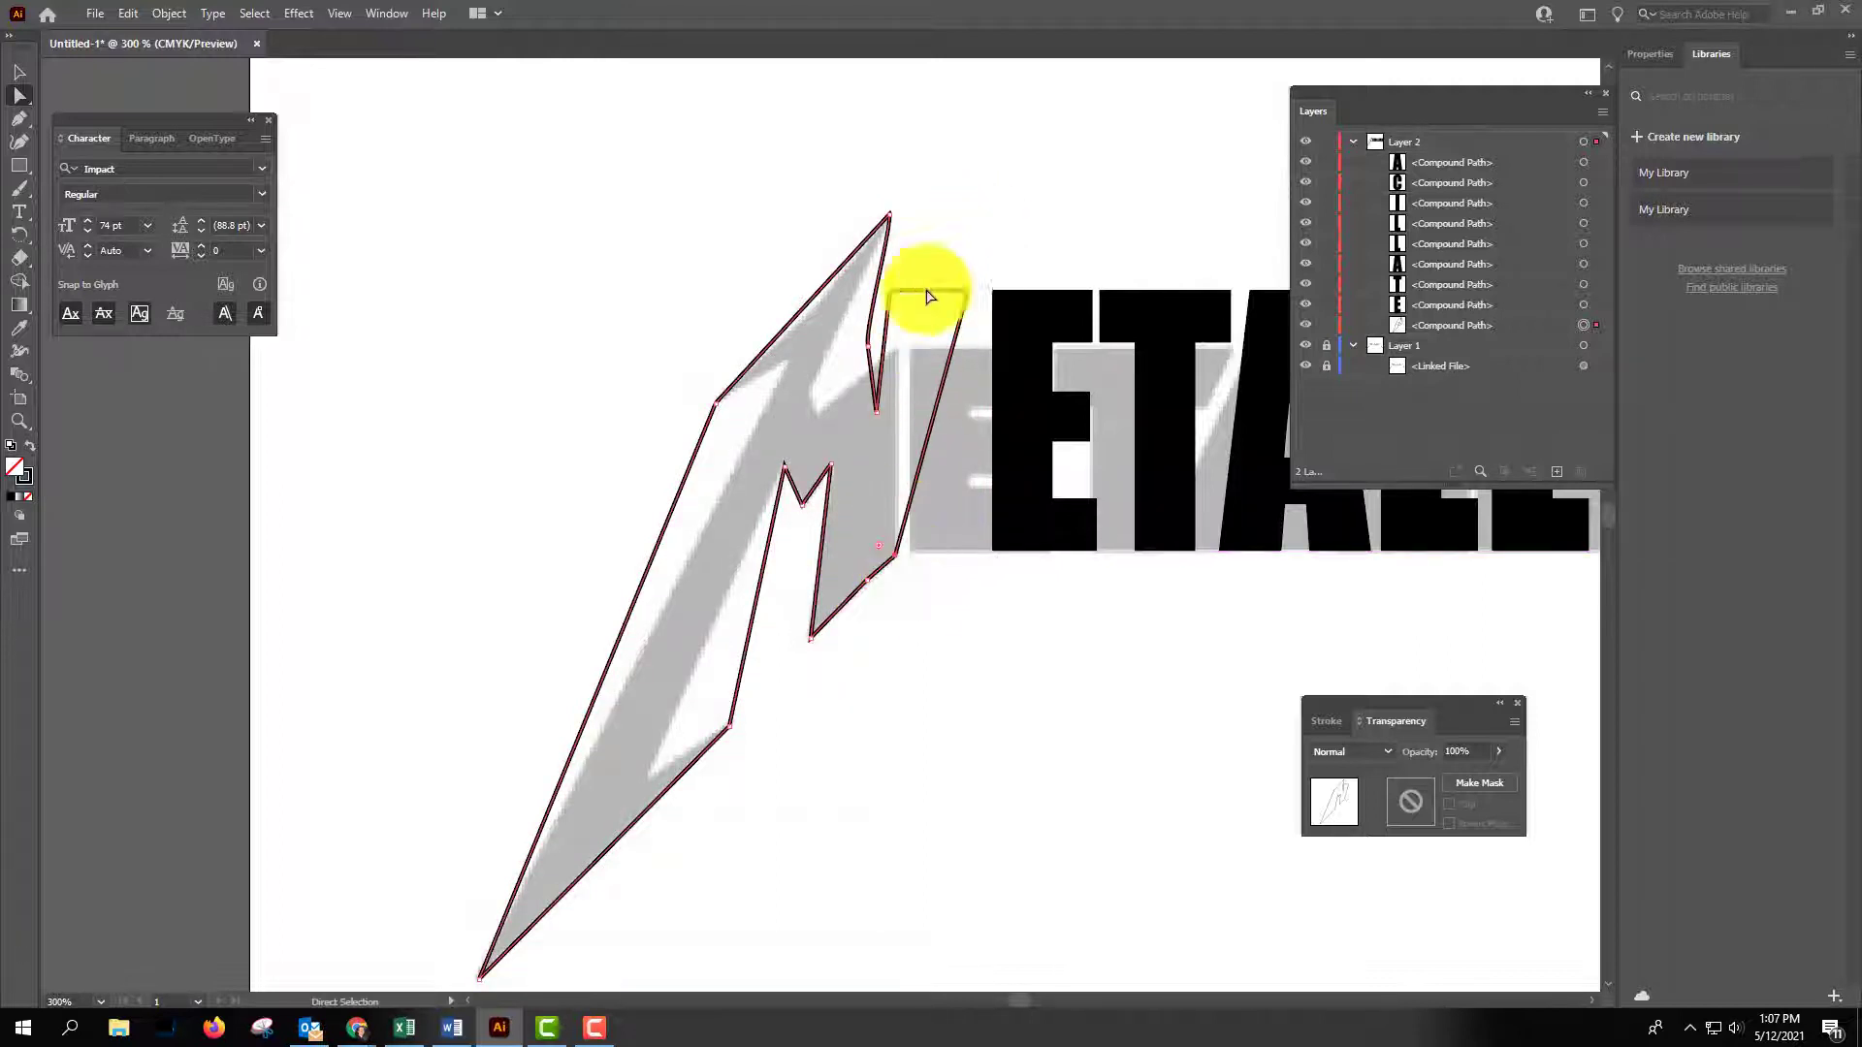
Move the M's upper notch anchors and the right stem's top corners onto the reference outline.
{"action": "mouse_move", "coordinate": [878, 419]}
{"action": "left_mouse_down"}
{"action": "mouse_move", "coordinate": [824, 427]}
{"action": "mouse_move", "coordinate": [848, 424]}
{"action": "left_mouse_up"}
{"action": "left_click_drag", "start_coordinate": [870, 357], "coordinate": [818, 411]}
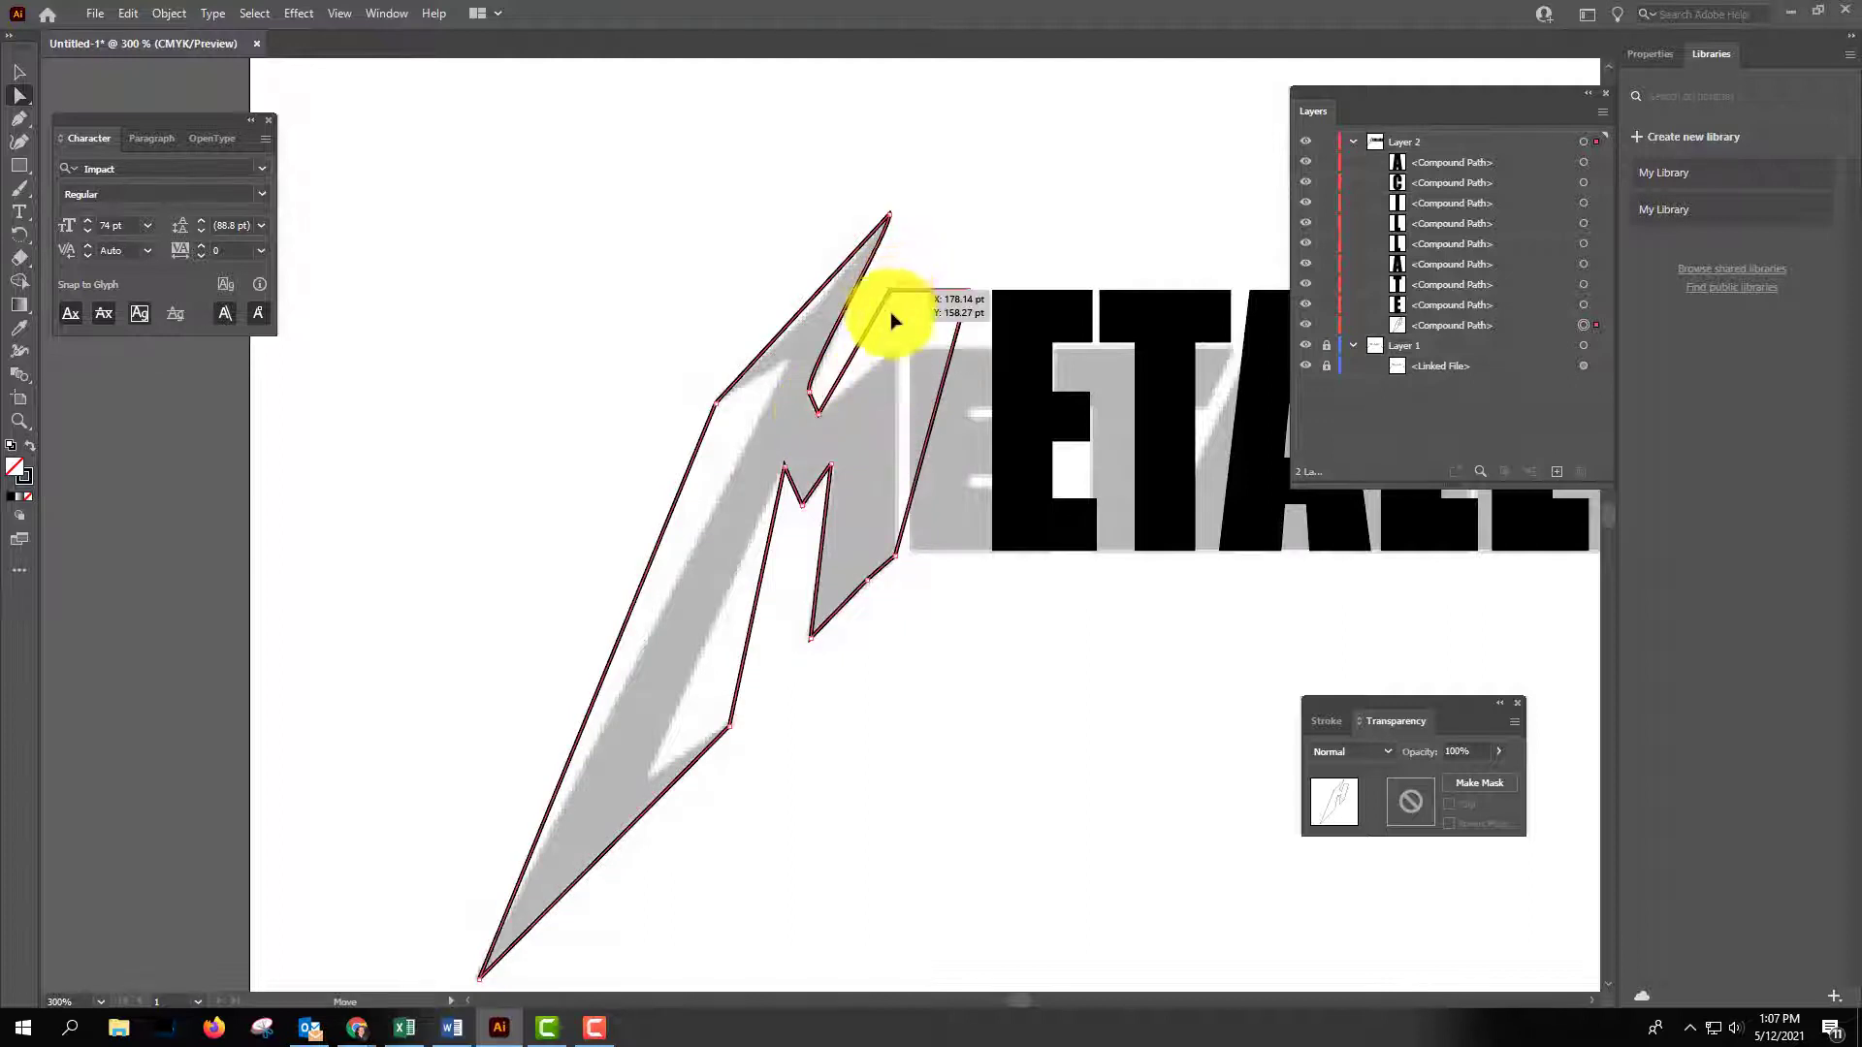
{"action": "left_click_drag", "start_coordinate": [890, 312], "coordinate": [897, 360]}
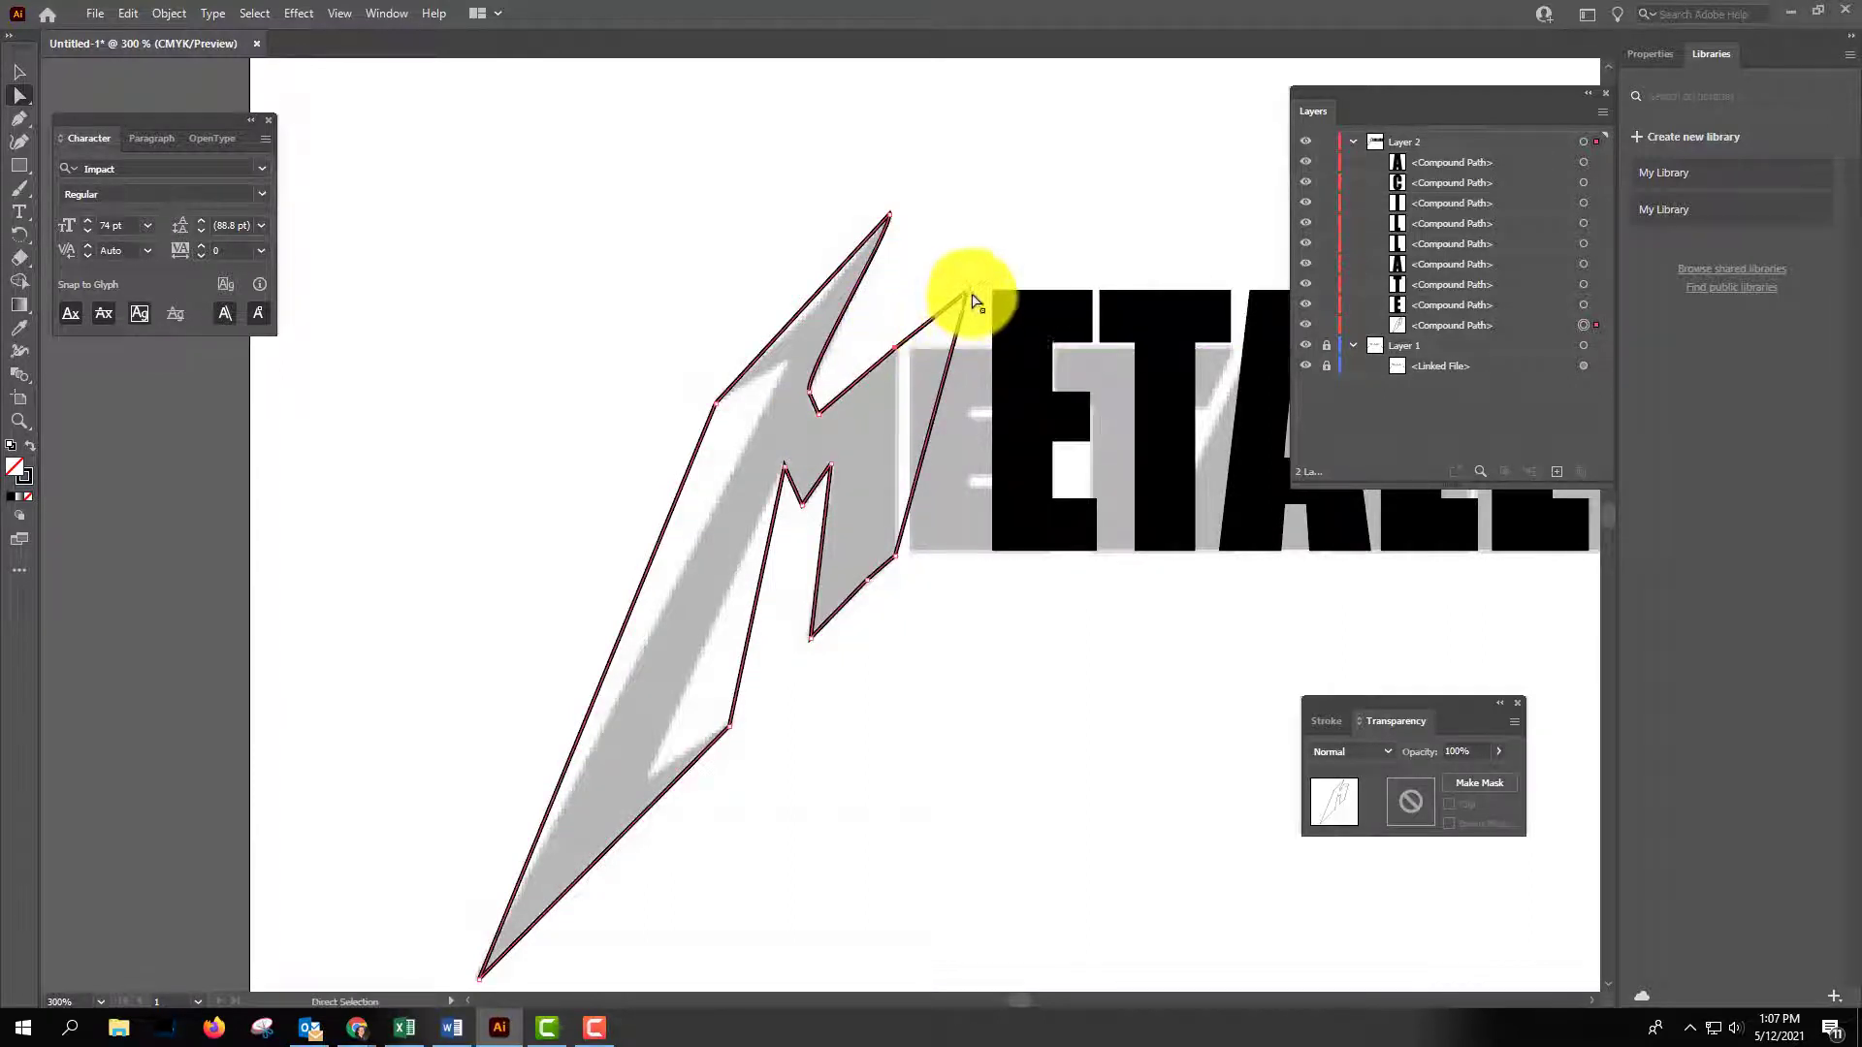
{"action": "left_click_drag", "start_coordinate": [959, 304], "coordinate": [904, 422]}
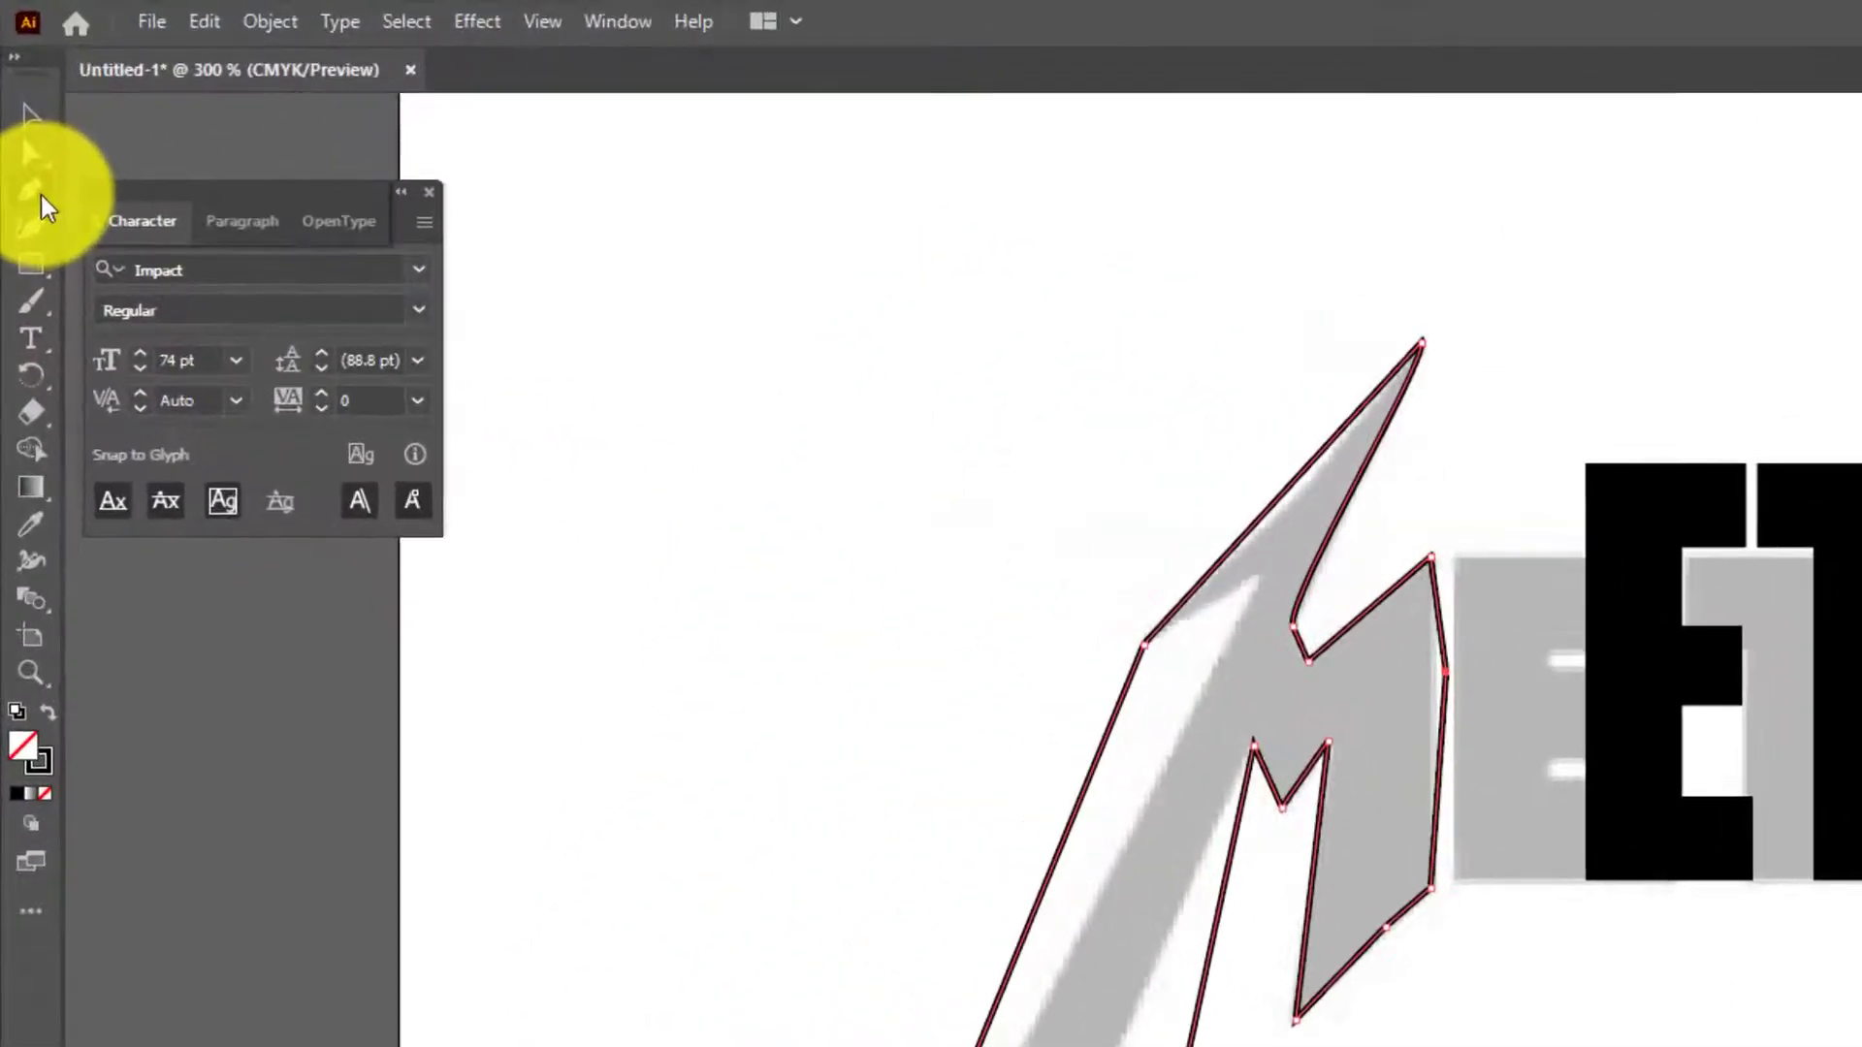
Add the Add Anchor Point and Delete Anchor Point tools from All Tools to the toolbar's Pen tool group.
{"action": "left_click", "coordinate": [23, 119]}
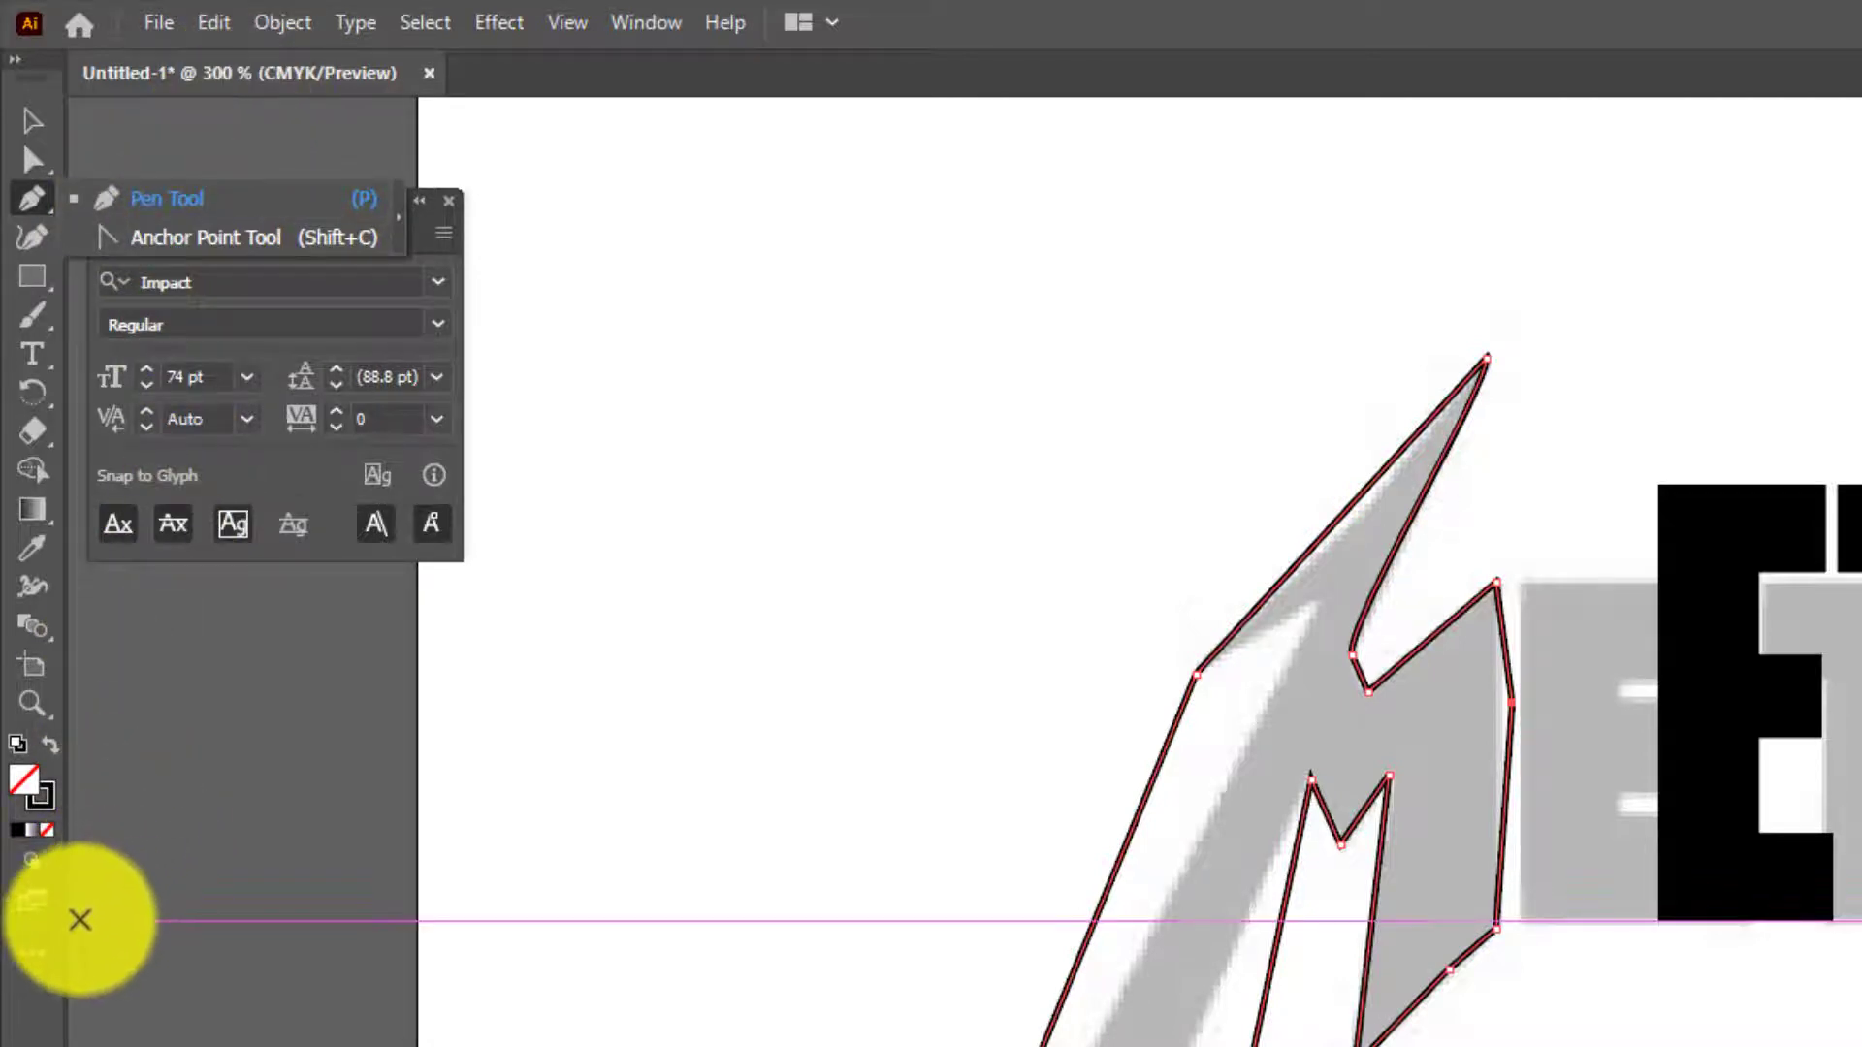
{"action": "left_click", "coordinate": [35, 953]}
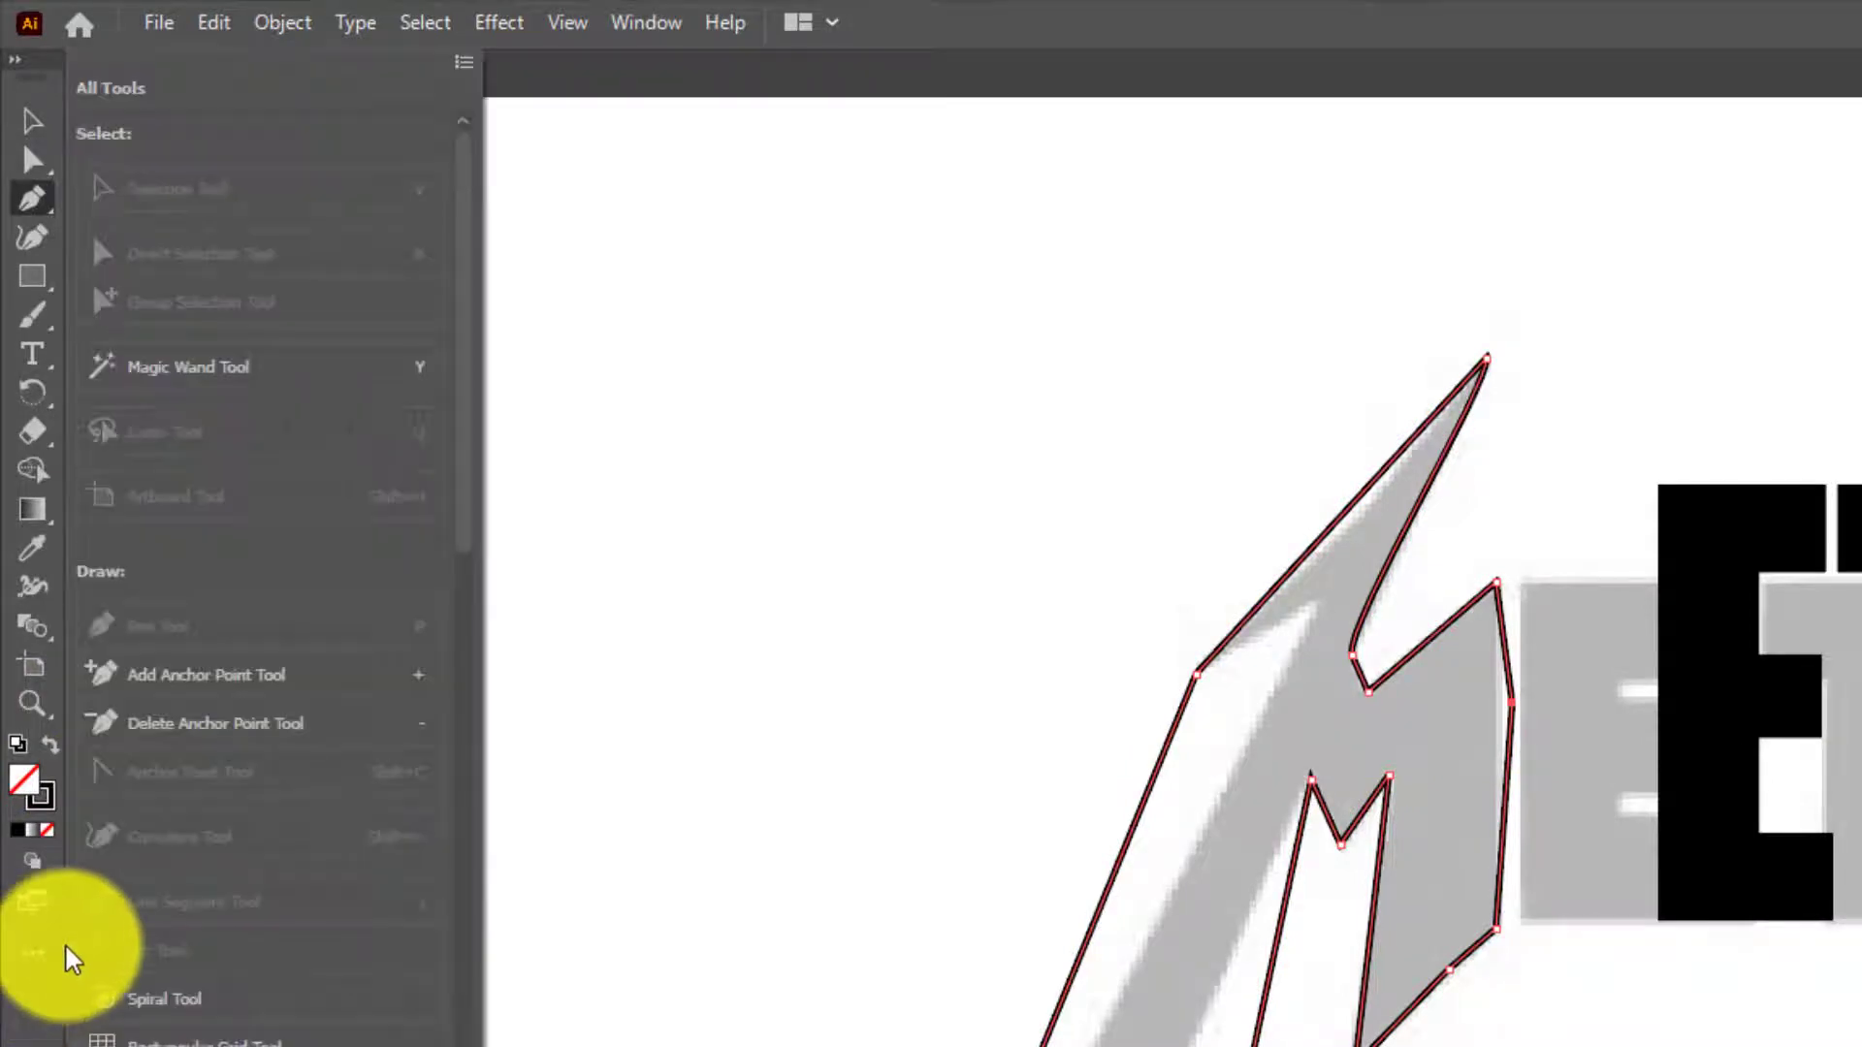
{"action": "scroll", "coordinate": [442, 406], "scroll_direction": "down", "scroll_amount": 6}
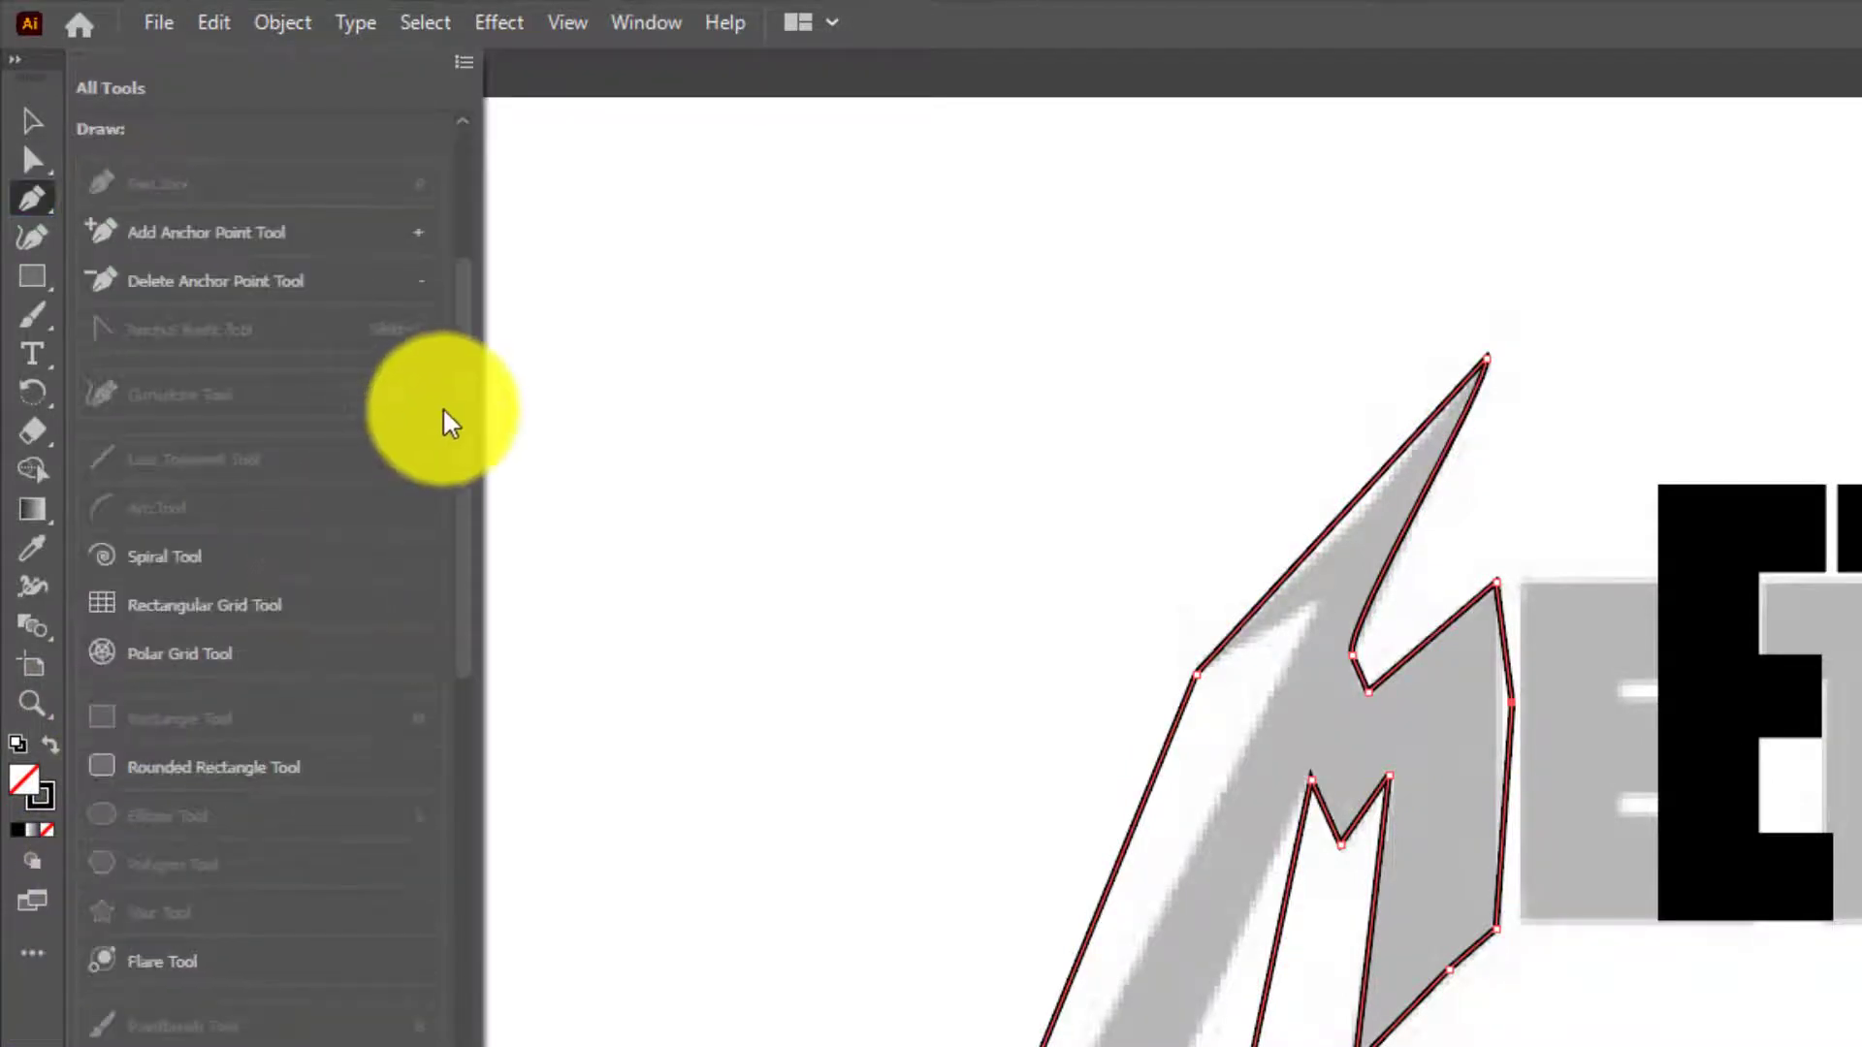
{"action": "scroll", "coordinate": [442, 405], "scroll_direction": "up", "scroll_amount": 3}
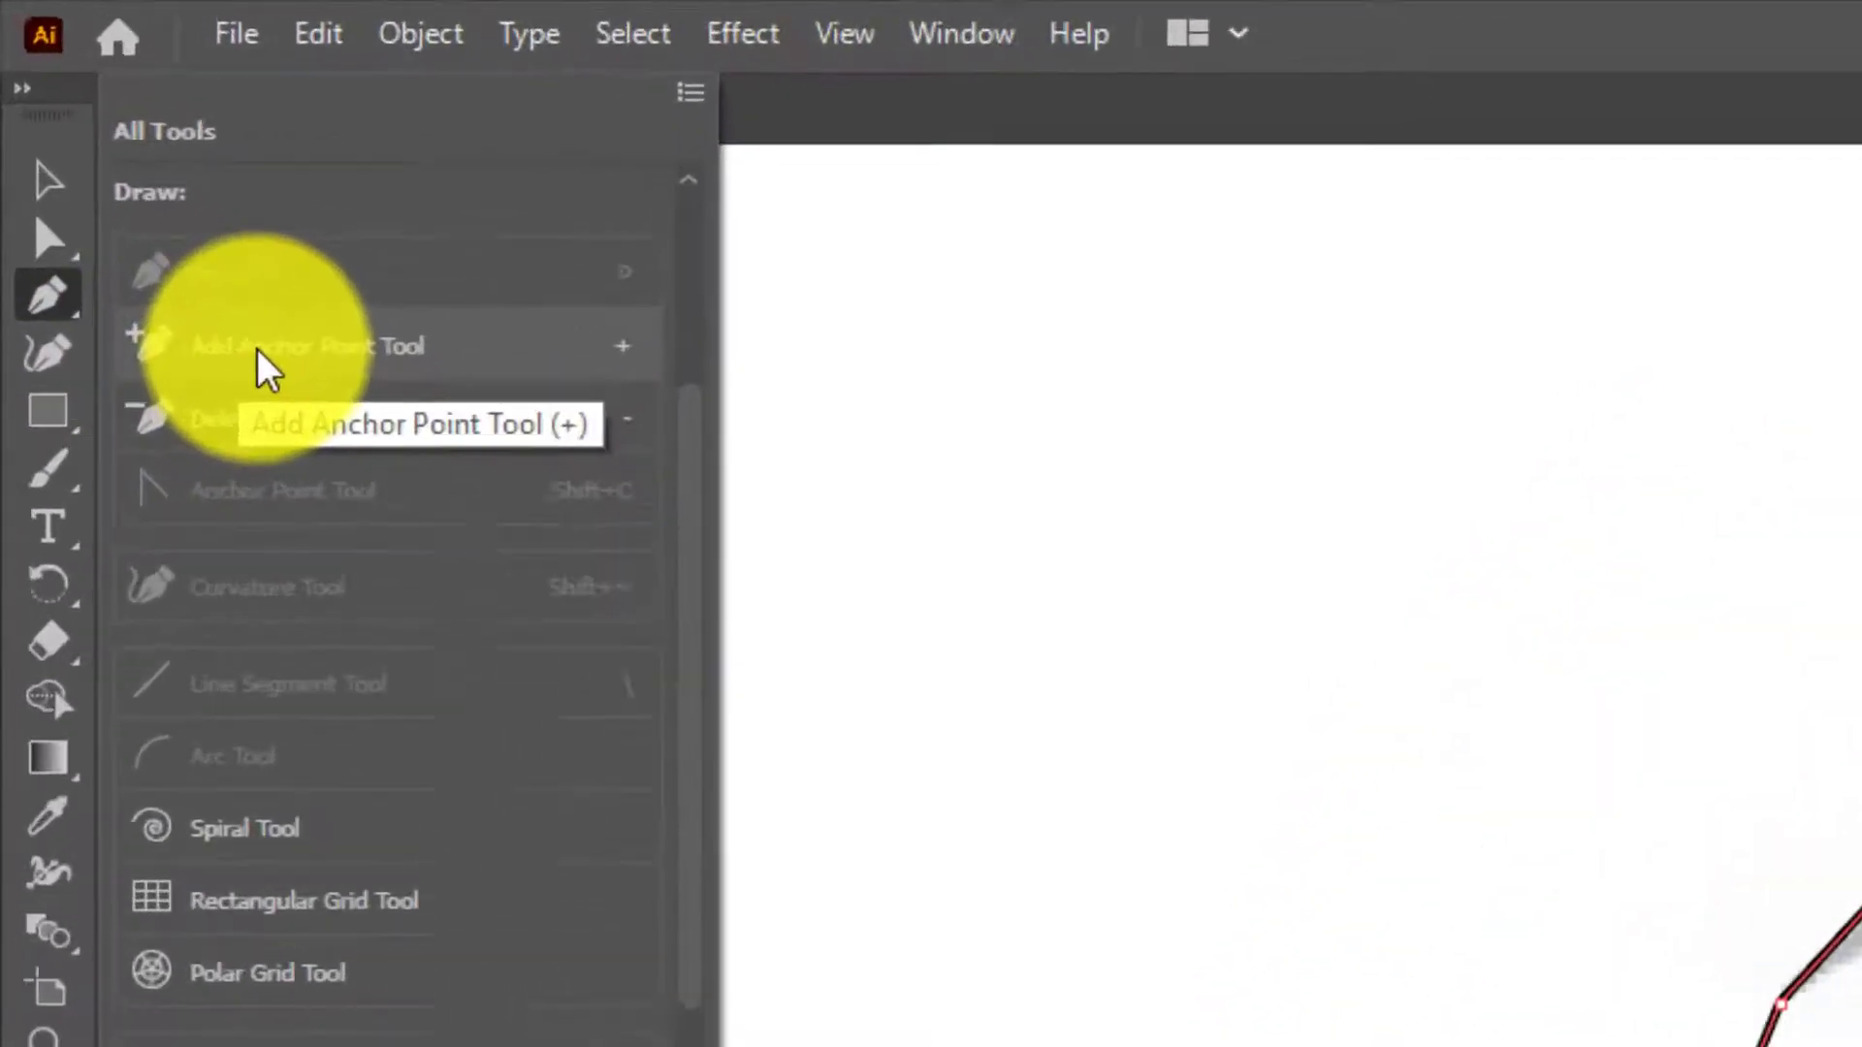
{"action": "left_click_drag", "start_coordinate": [165, 243], "coordinate": [39, 202]}
{"action": "left_click_drag", "start_coordinate": [74, 374], "coordinate": [56, 371]}
{"action": "left_click_drag", "start_coordinate": [212, 446], "coordinate": [66, 369]}
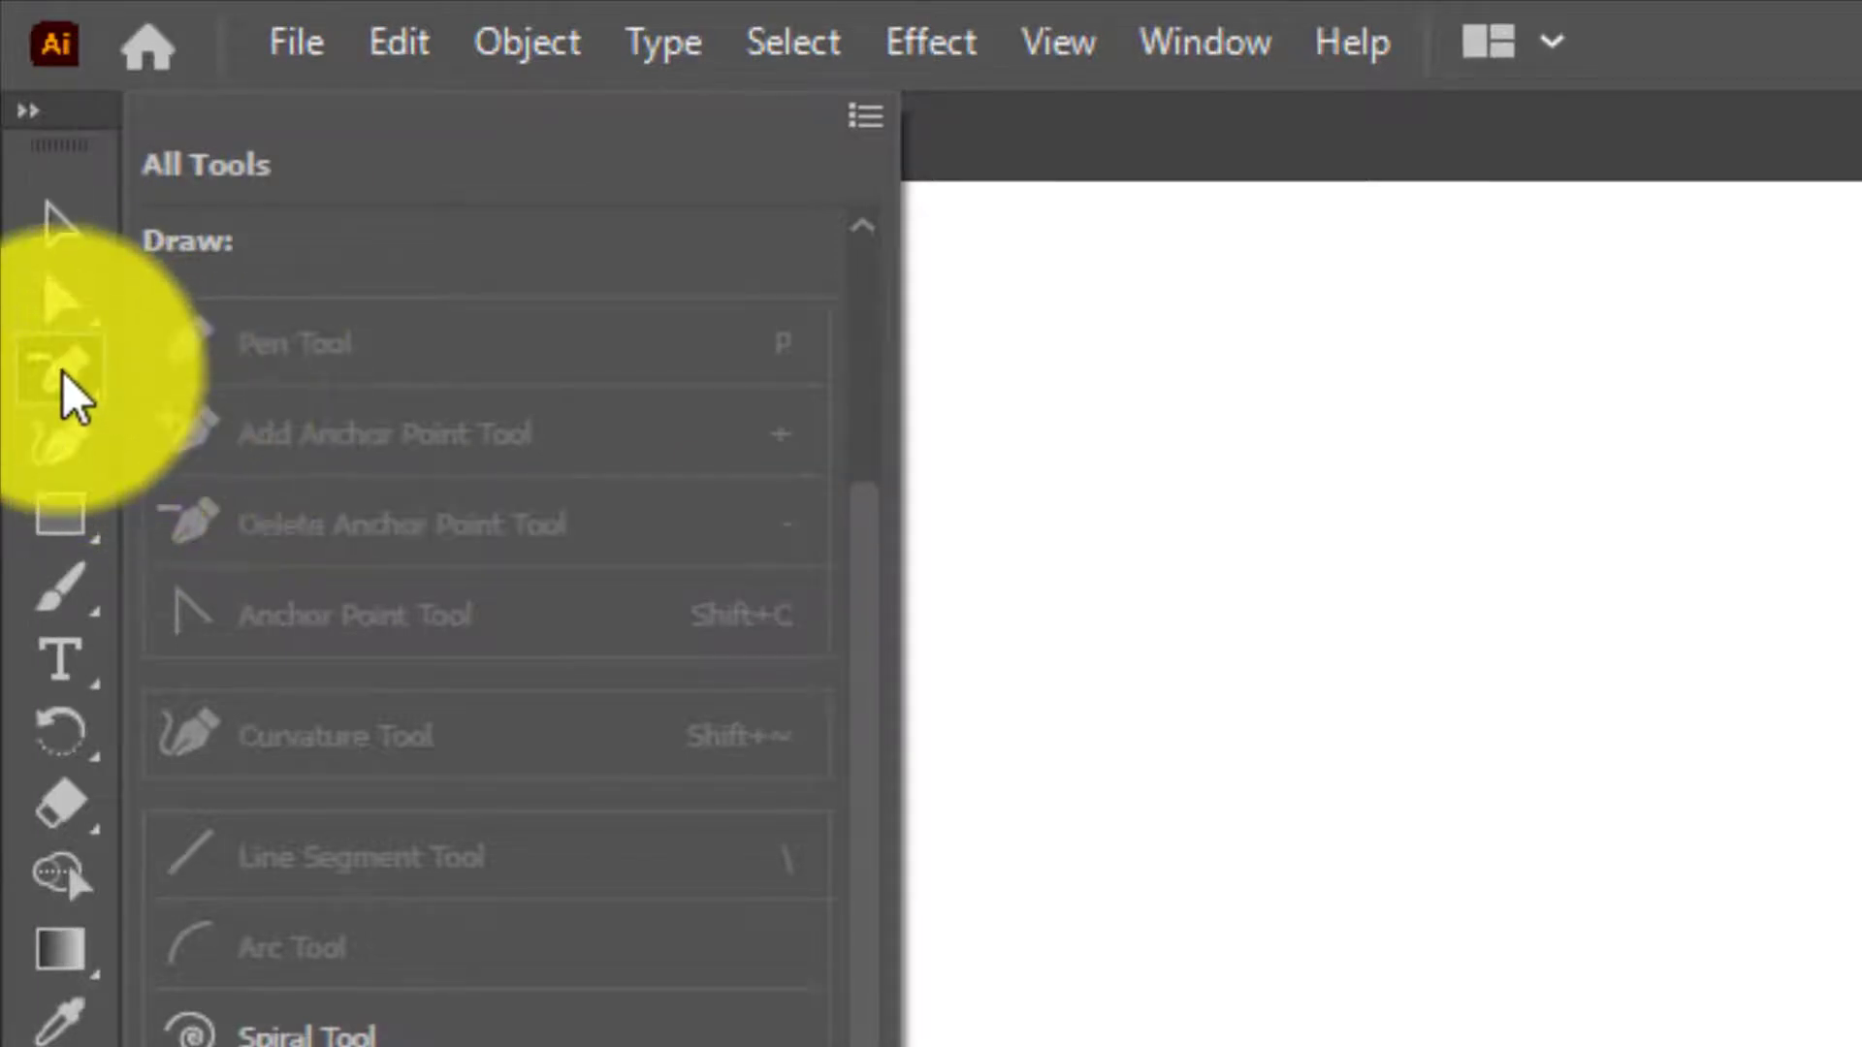
{"action": "left_click", "coordinate": [72, 378]}
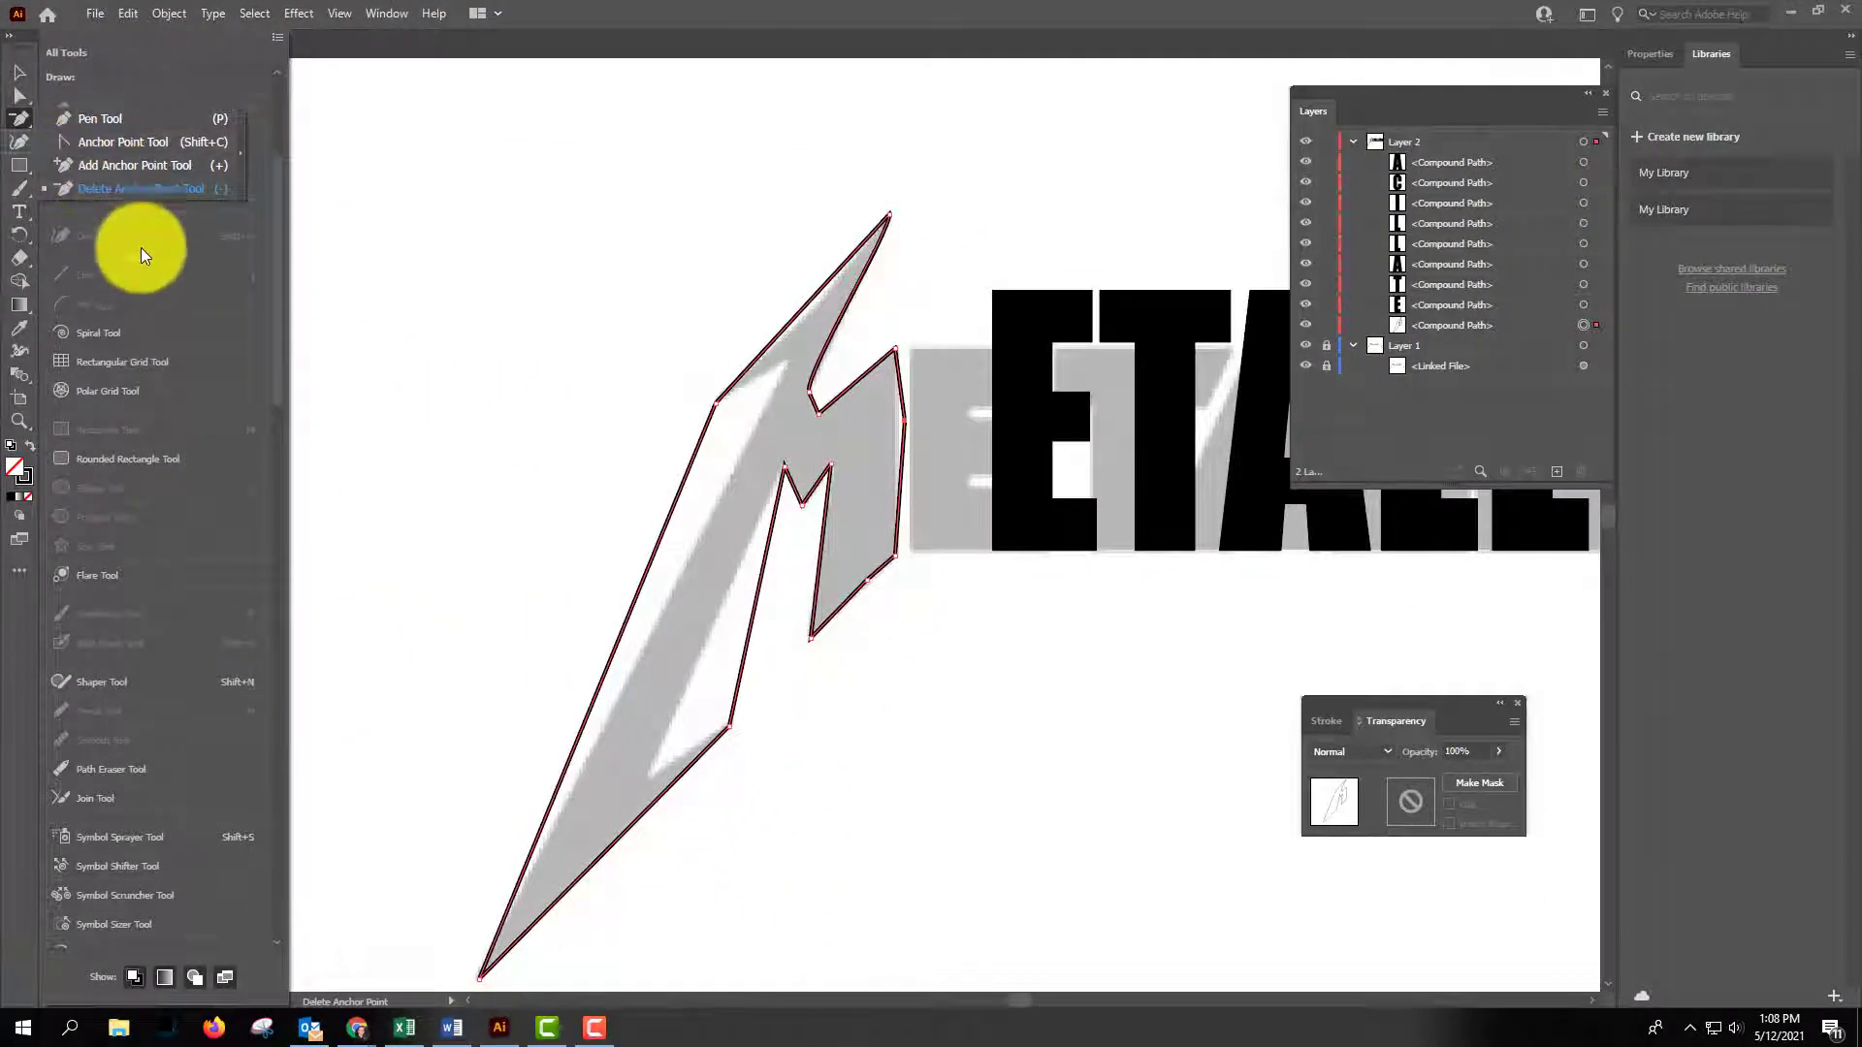
{"action": "left_click", "coordinate": [7, 633]}
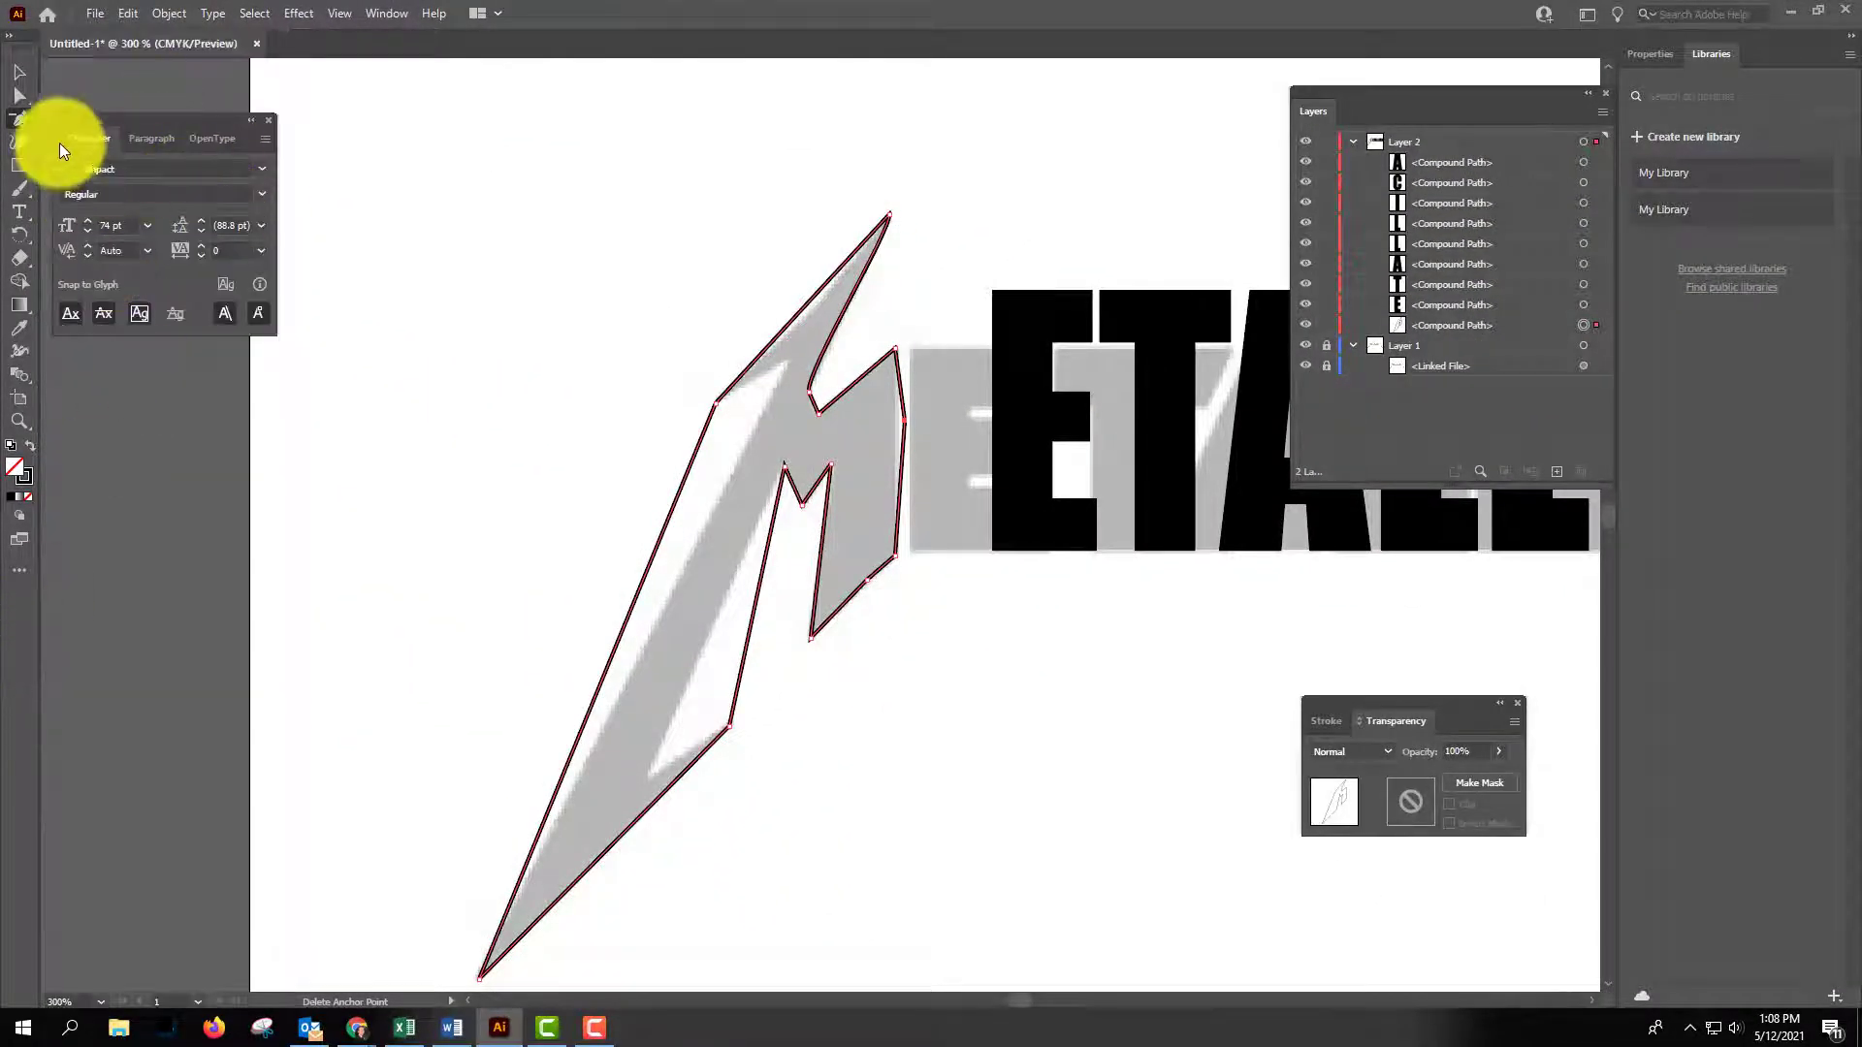
{"action": "left_click", "coordinate": [15, 568]}
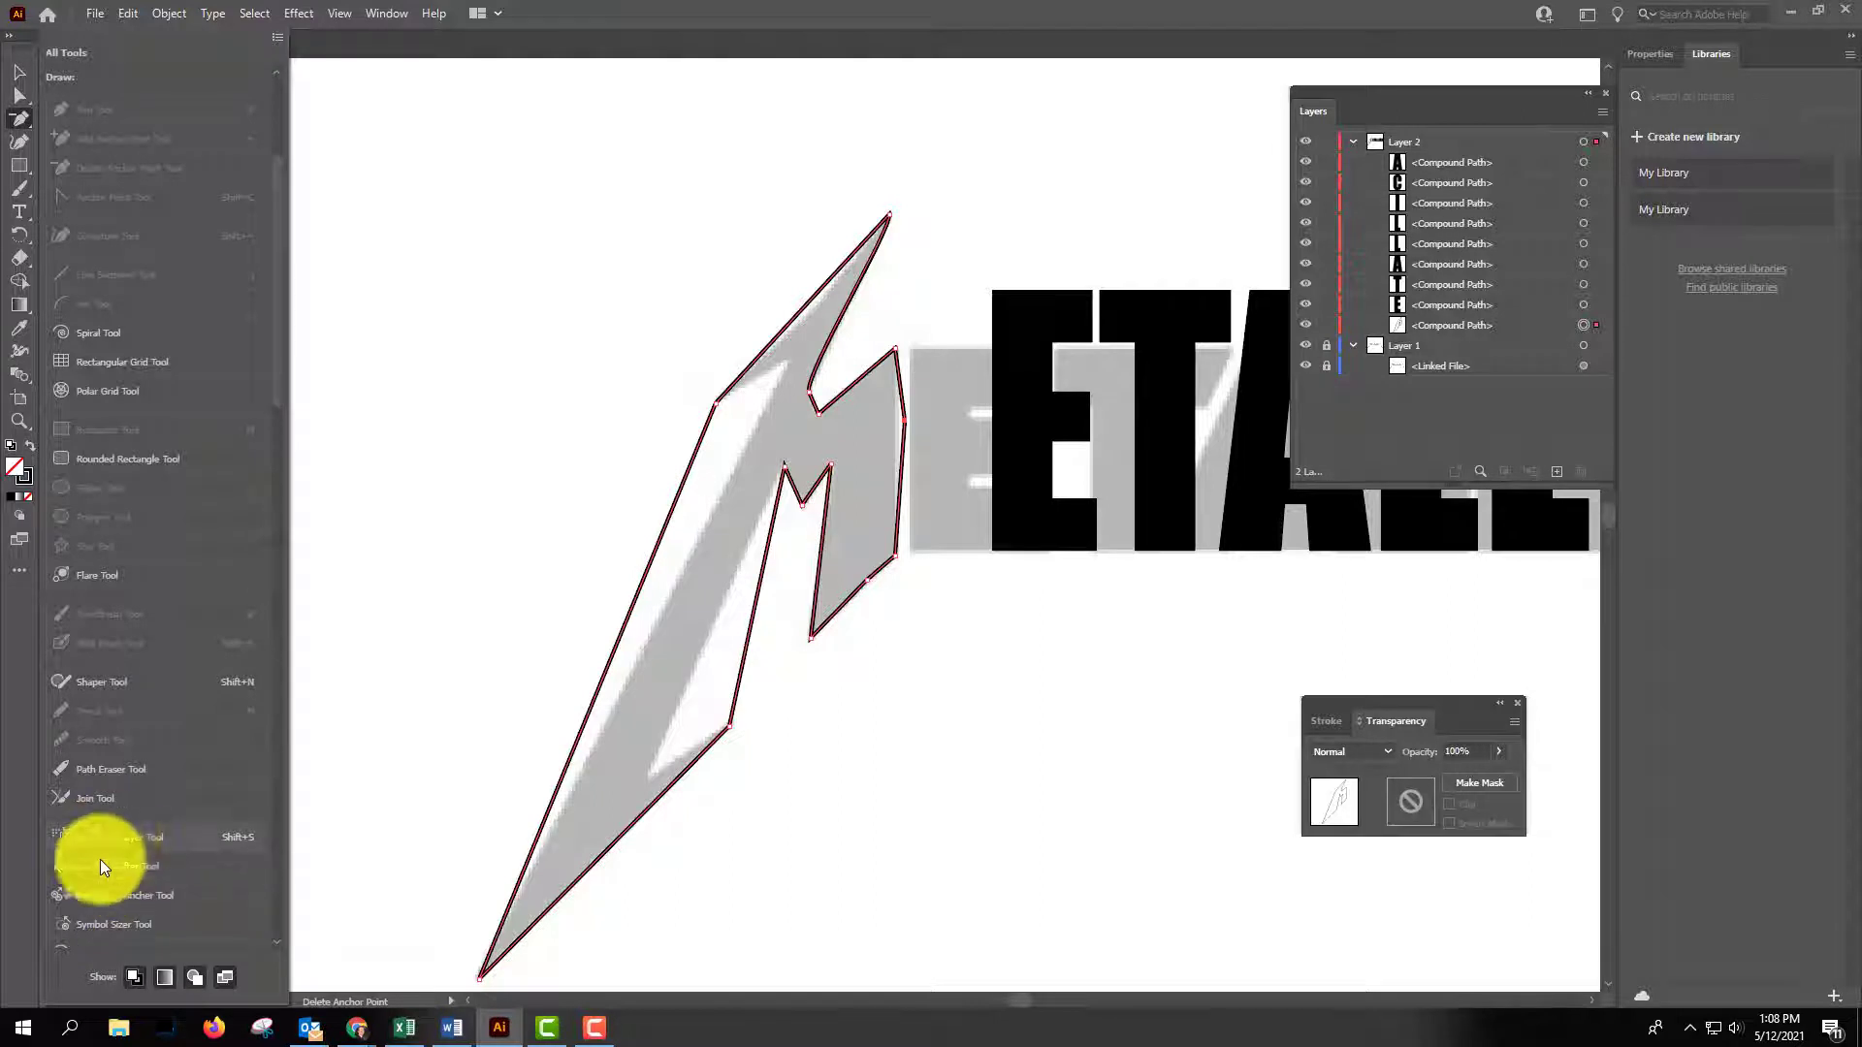
{"action": "left_click", "coordinate": [15, 591]}
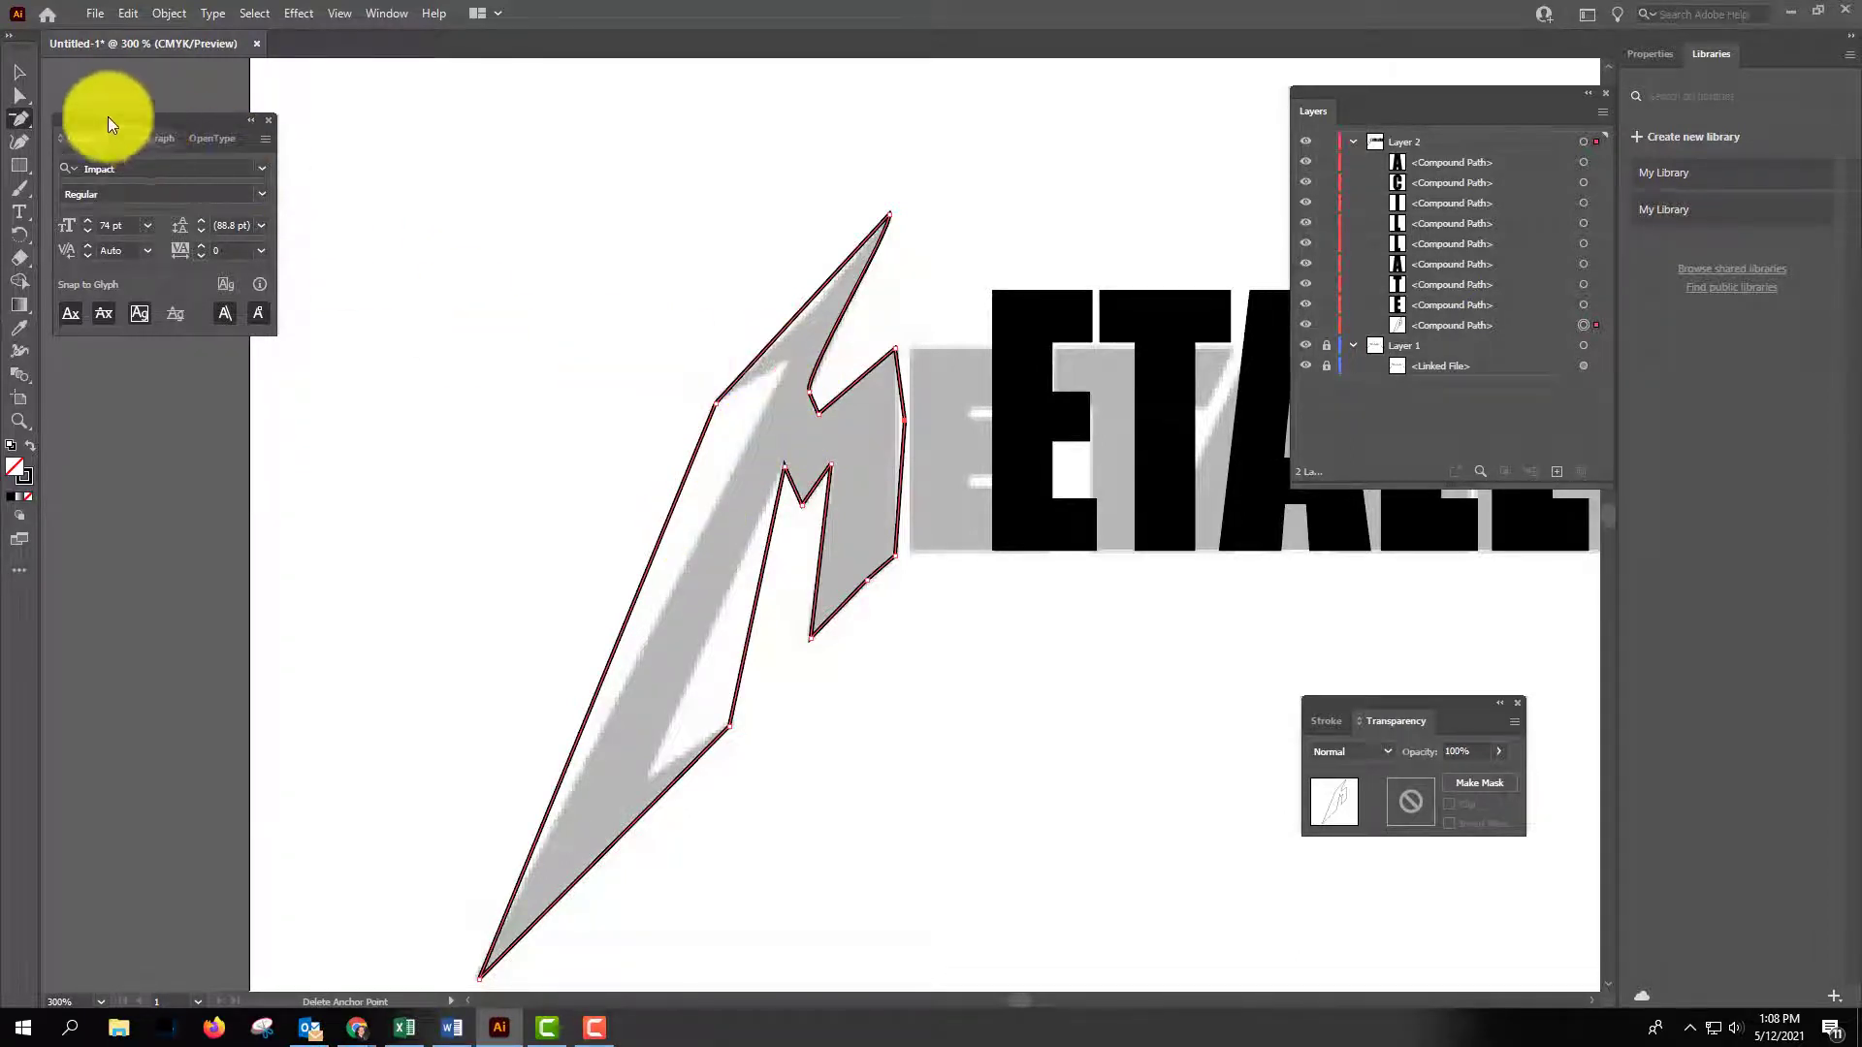
Add anchor points to the M's outer and inner left-stem edges and move them into the reference's upper and lower barb notches.
{"action": "left_click_drag", "start_coordinate": [25, 116], "coordinate": [83, 155]}
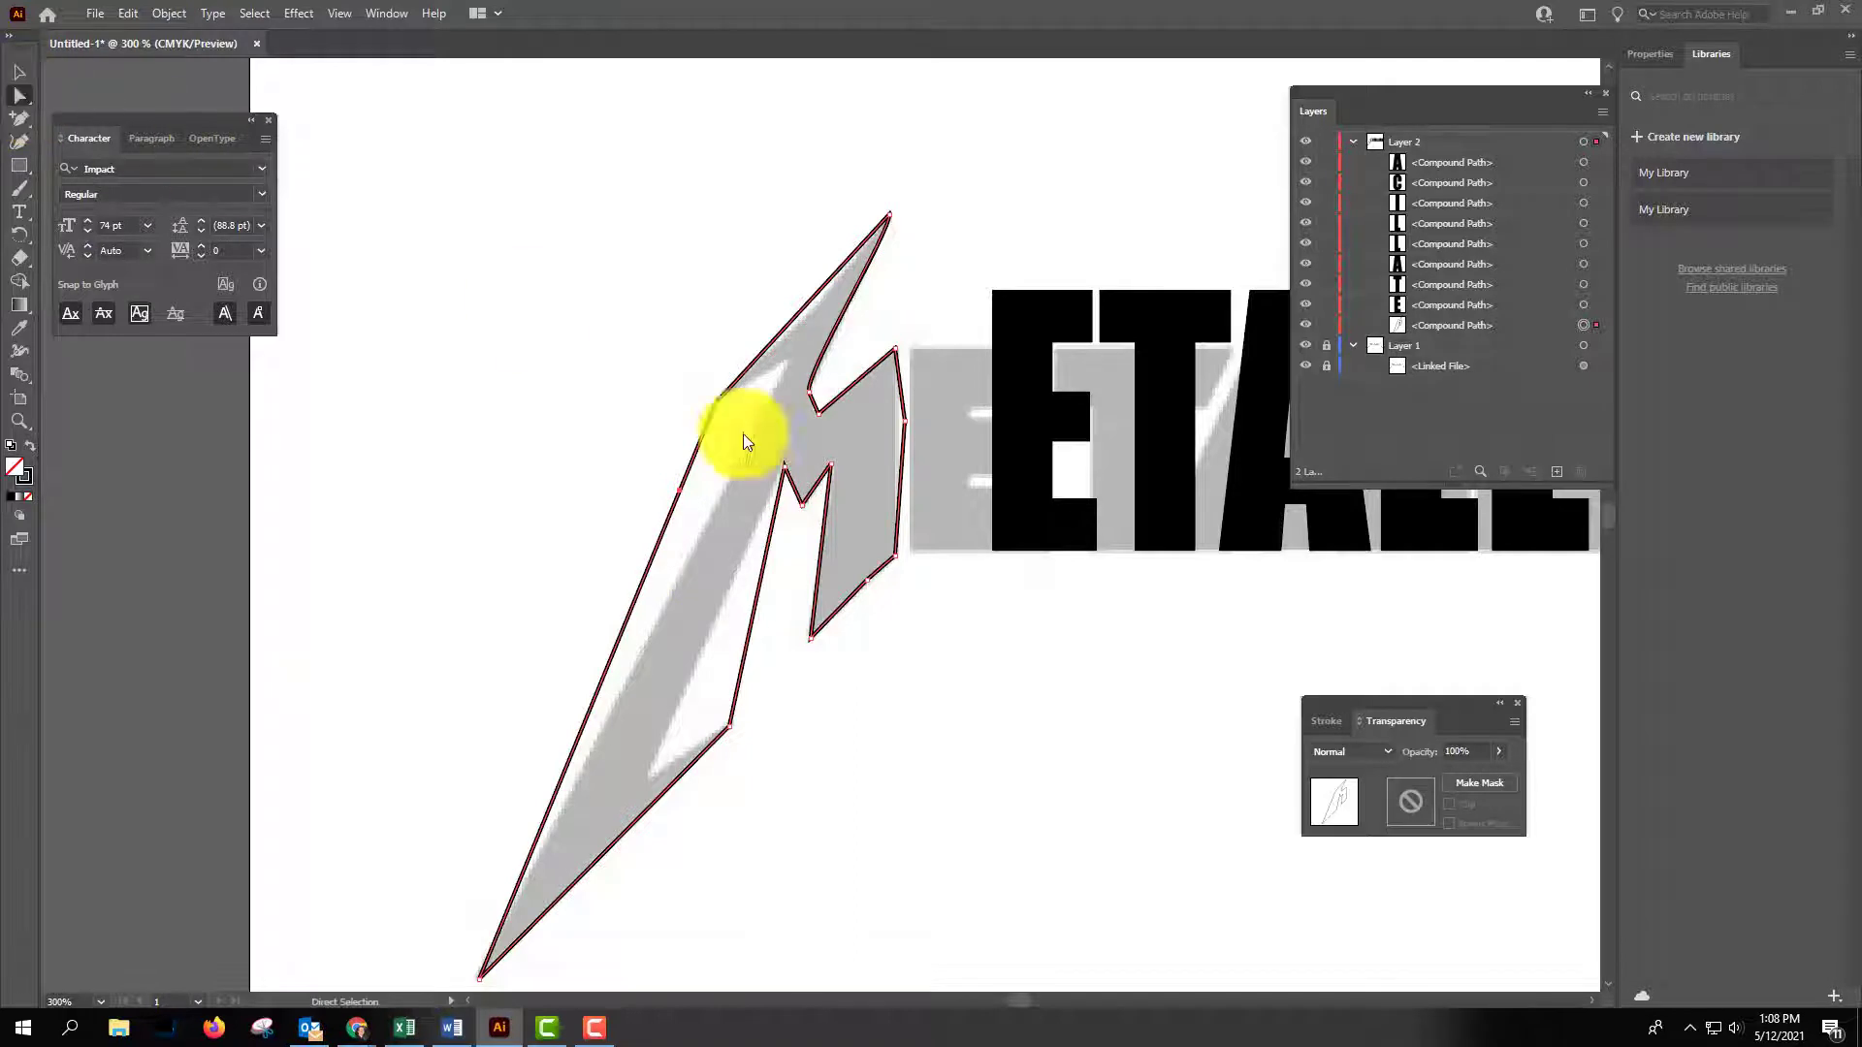
{"action": "left_click_drag", "start_coordinate": [679, 490], "coordinate": [791, 366]}
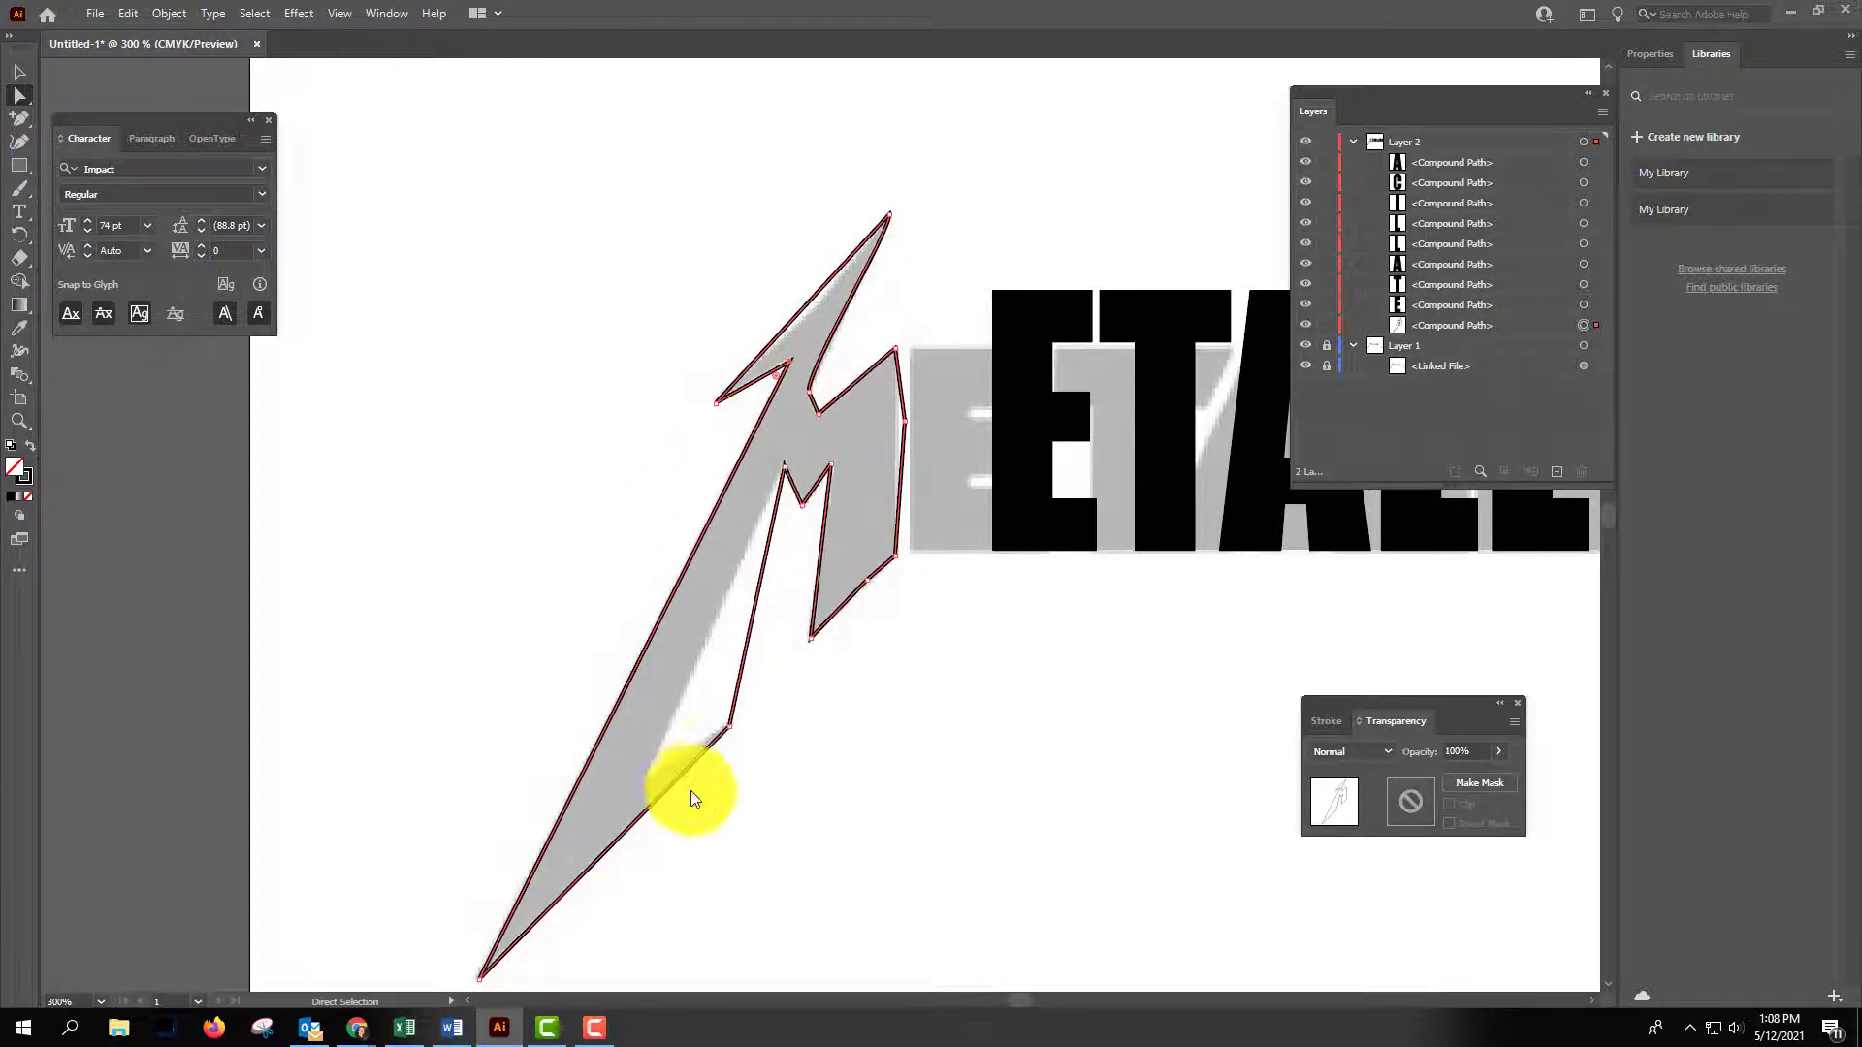
{"action": "left_click", "coordinate": [21, 124]}
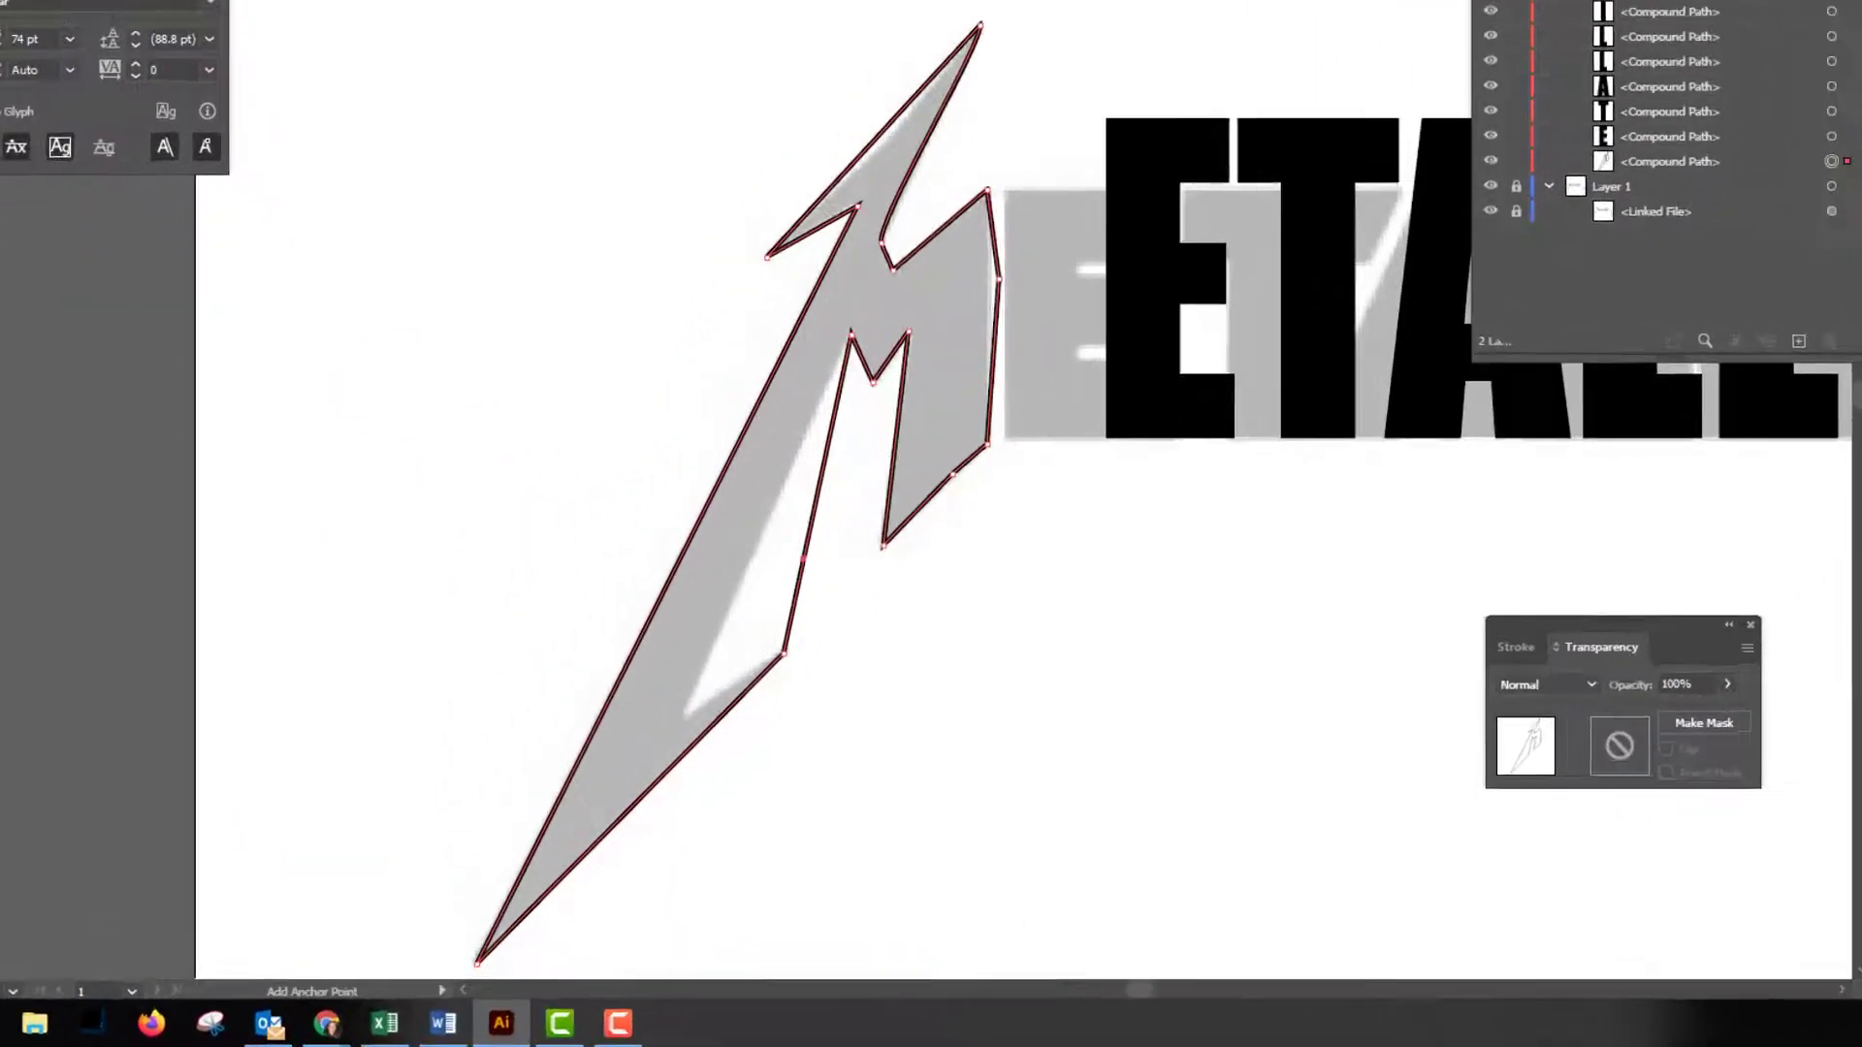
{"action": "left_click", "coordinate": [20, 96]}
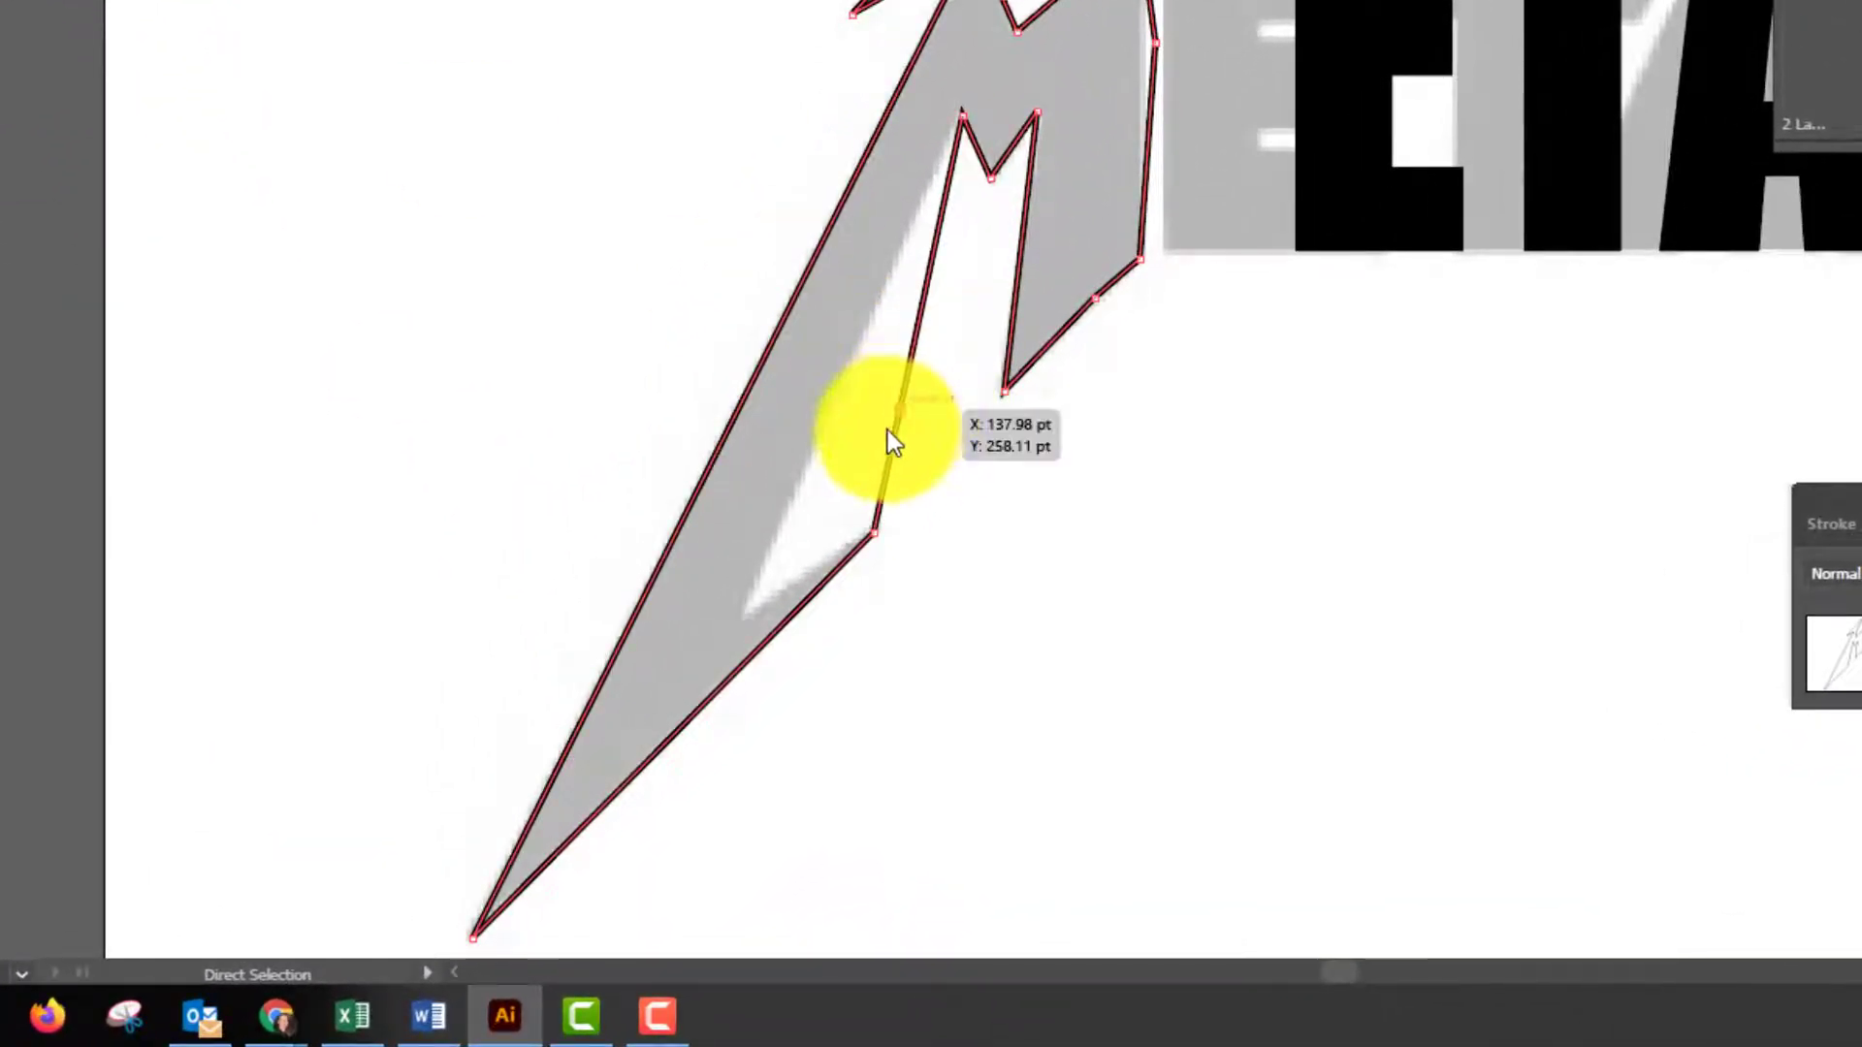
{"action": "left_click_drag", "start_coordinate": [889, 429], "coordinate": [747, 619]}
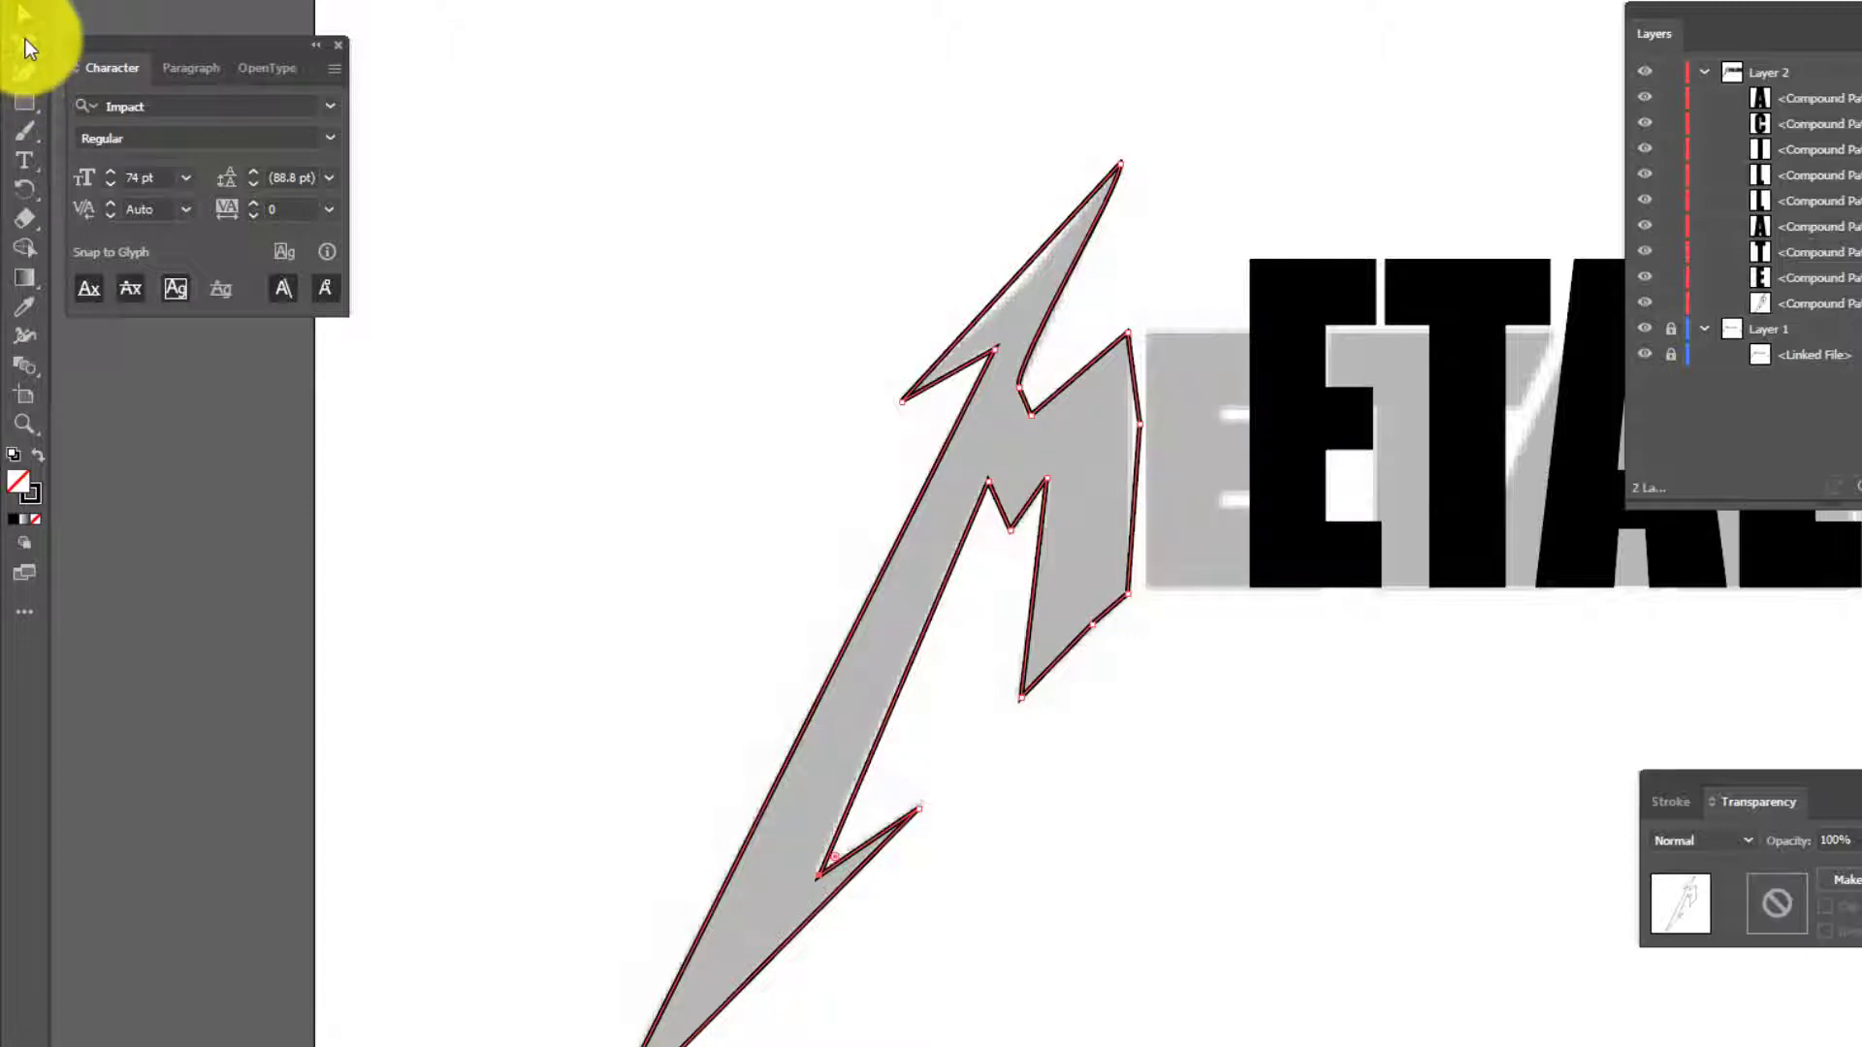
Delete the surplus anchor point on the M's right edge and swap its fill and stroke to make it solid black.
{"action": "left_click_drag", "start_coordinate": [26, 39], "coordinate": [130, 126]}
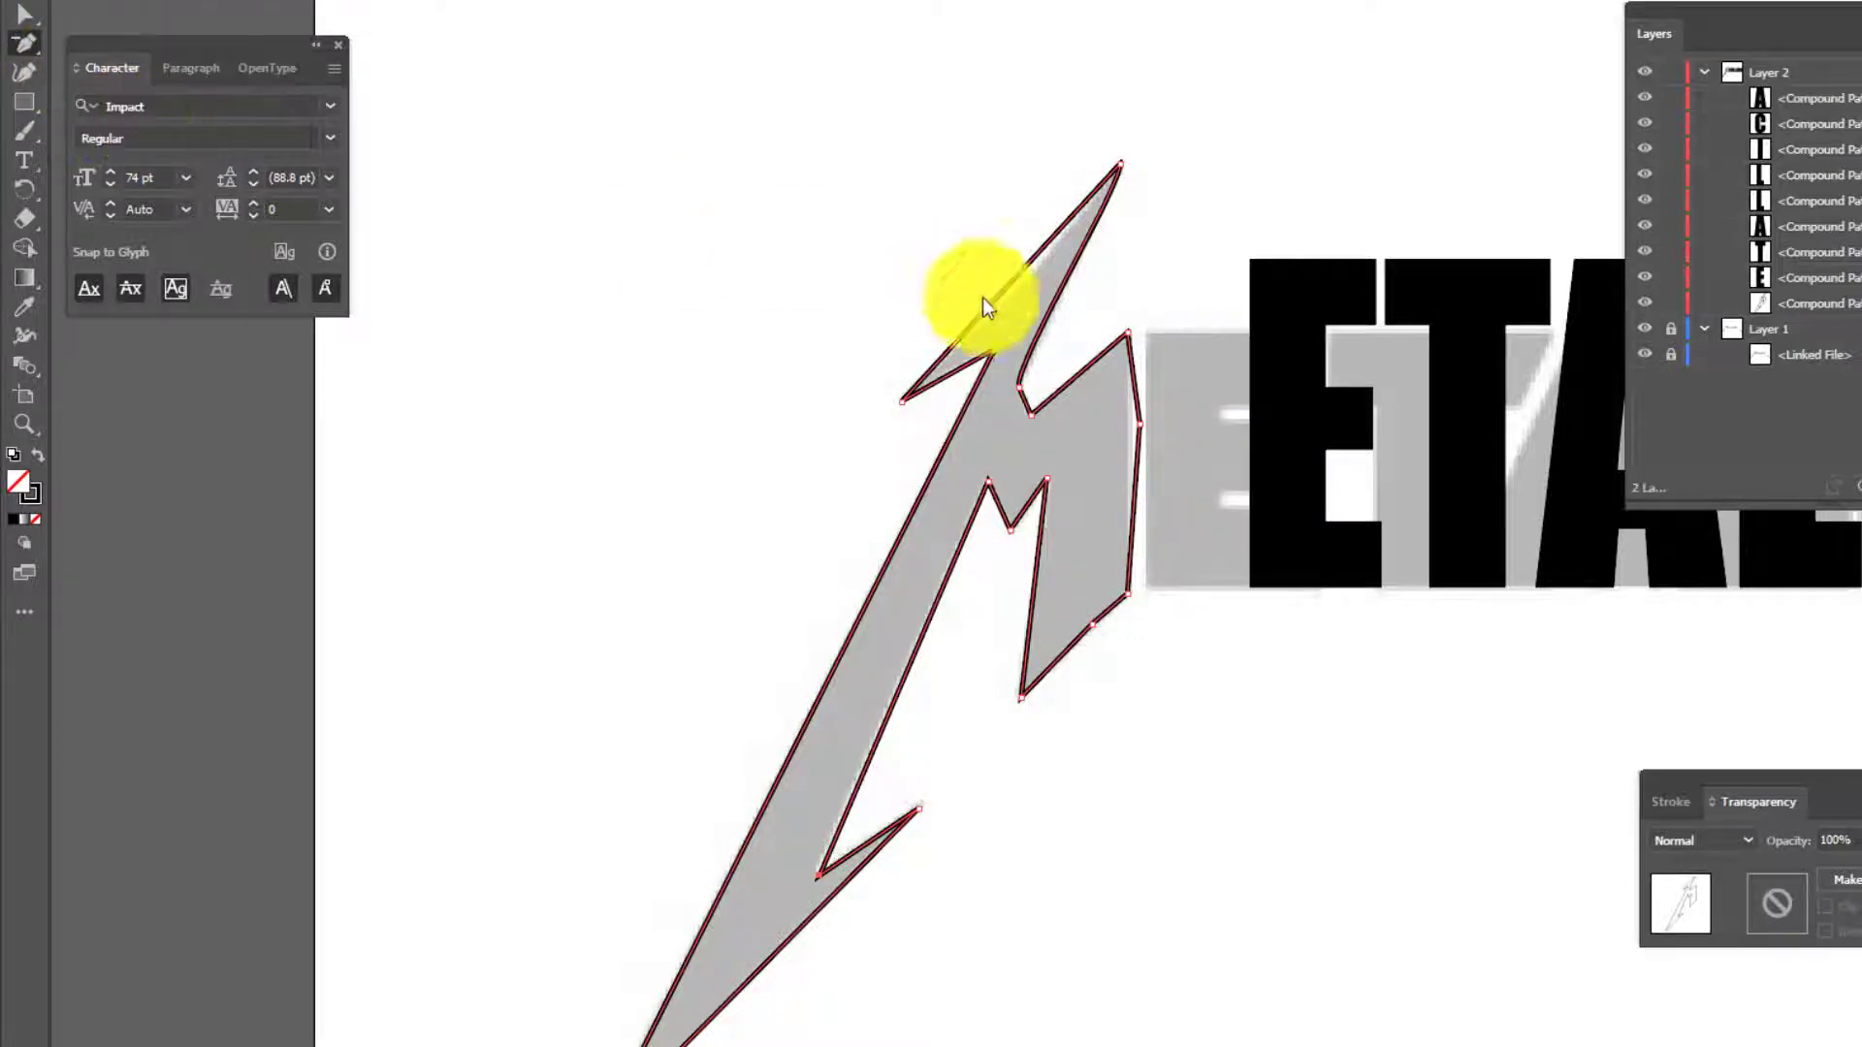
{"action": "left_click", "coordinate": [1138, 431]}
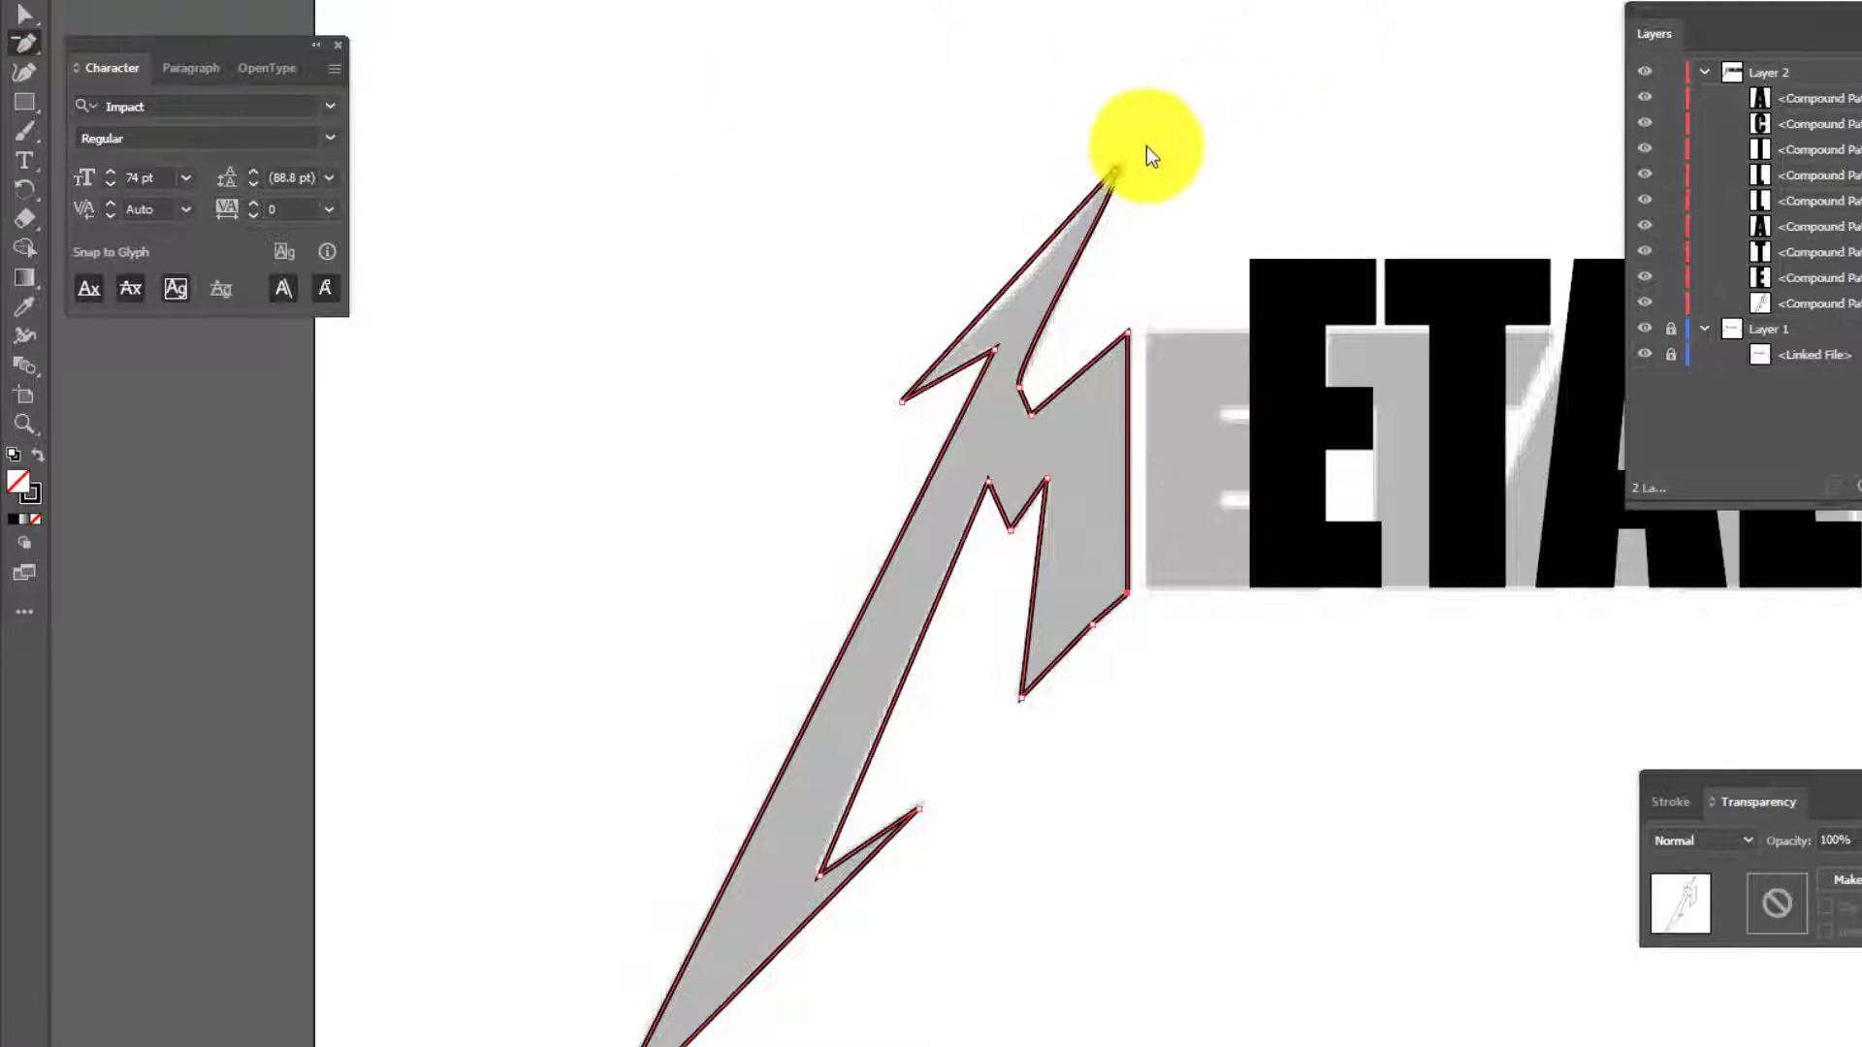
{"action": "left_click", "coordinate": [38, 453]}
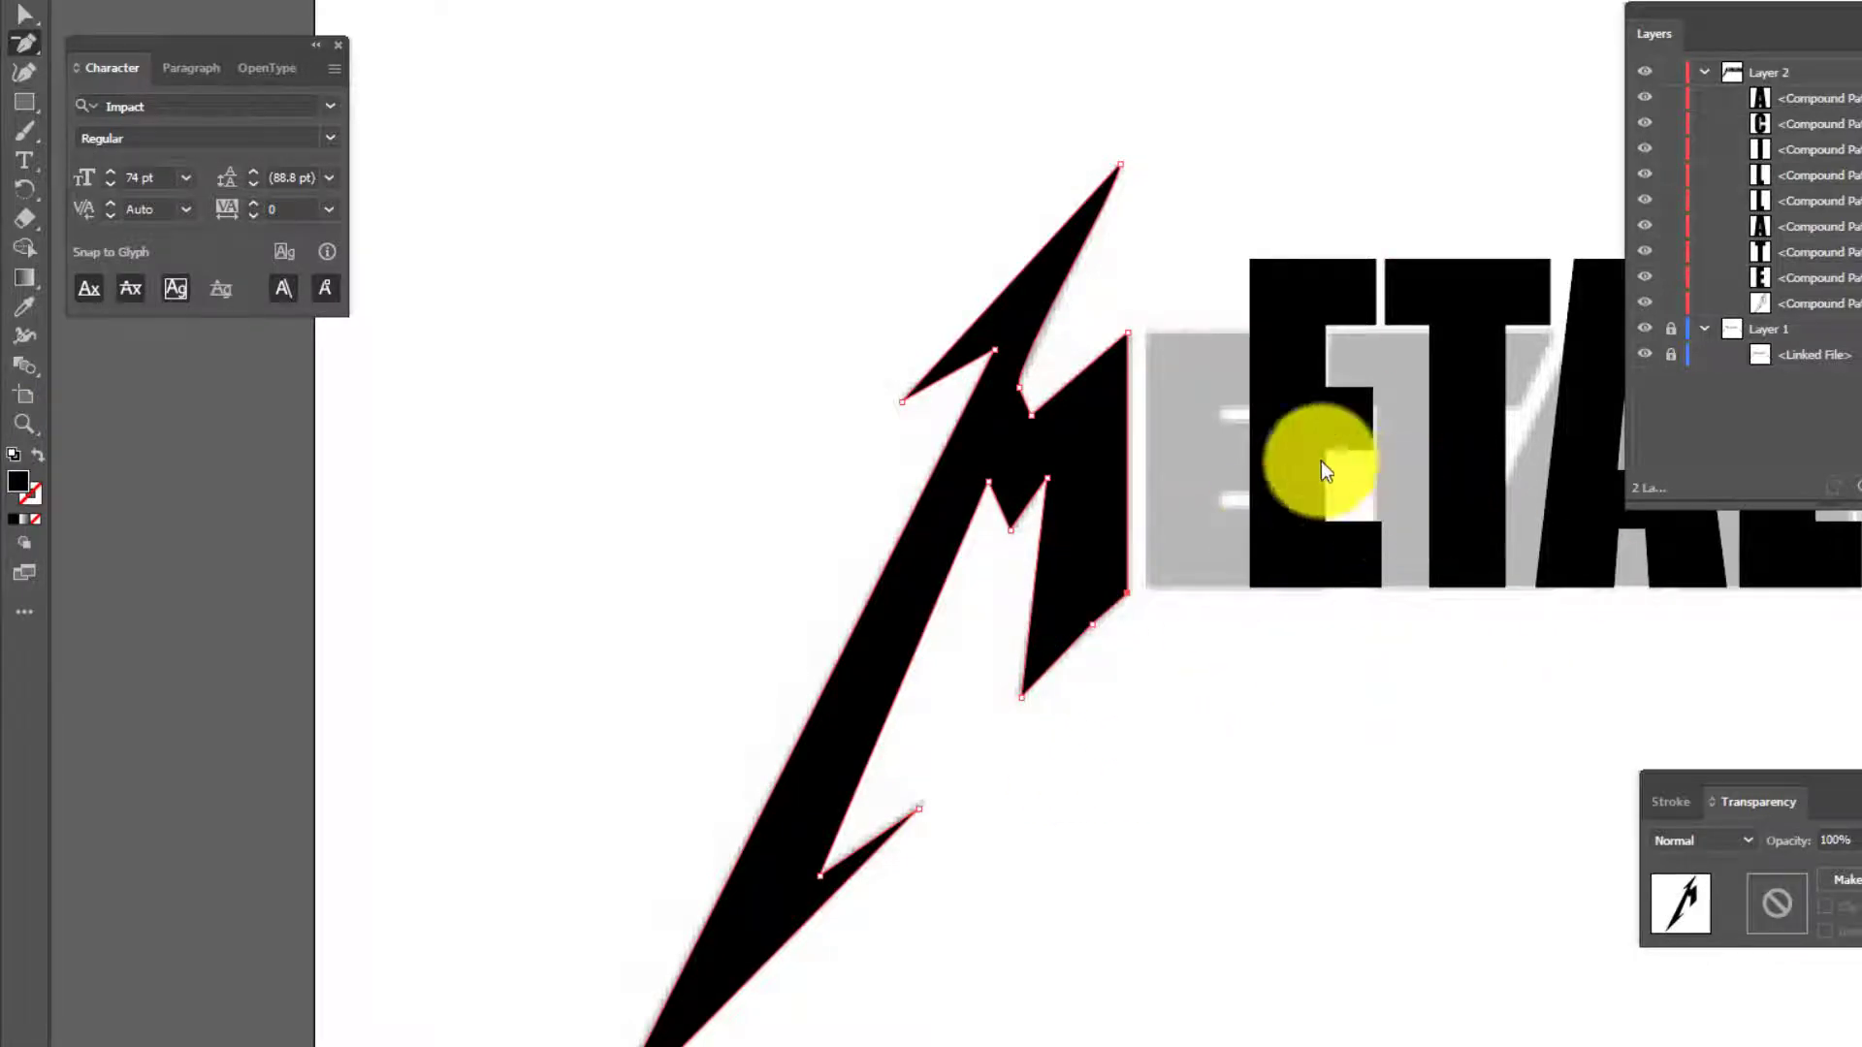
Select the remaining Impact letters ETALLICA and delete them, keeping only the reshaped M over the reference.
{"action": "key", "text": "ctrl+minus"}
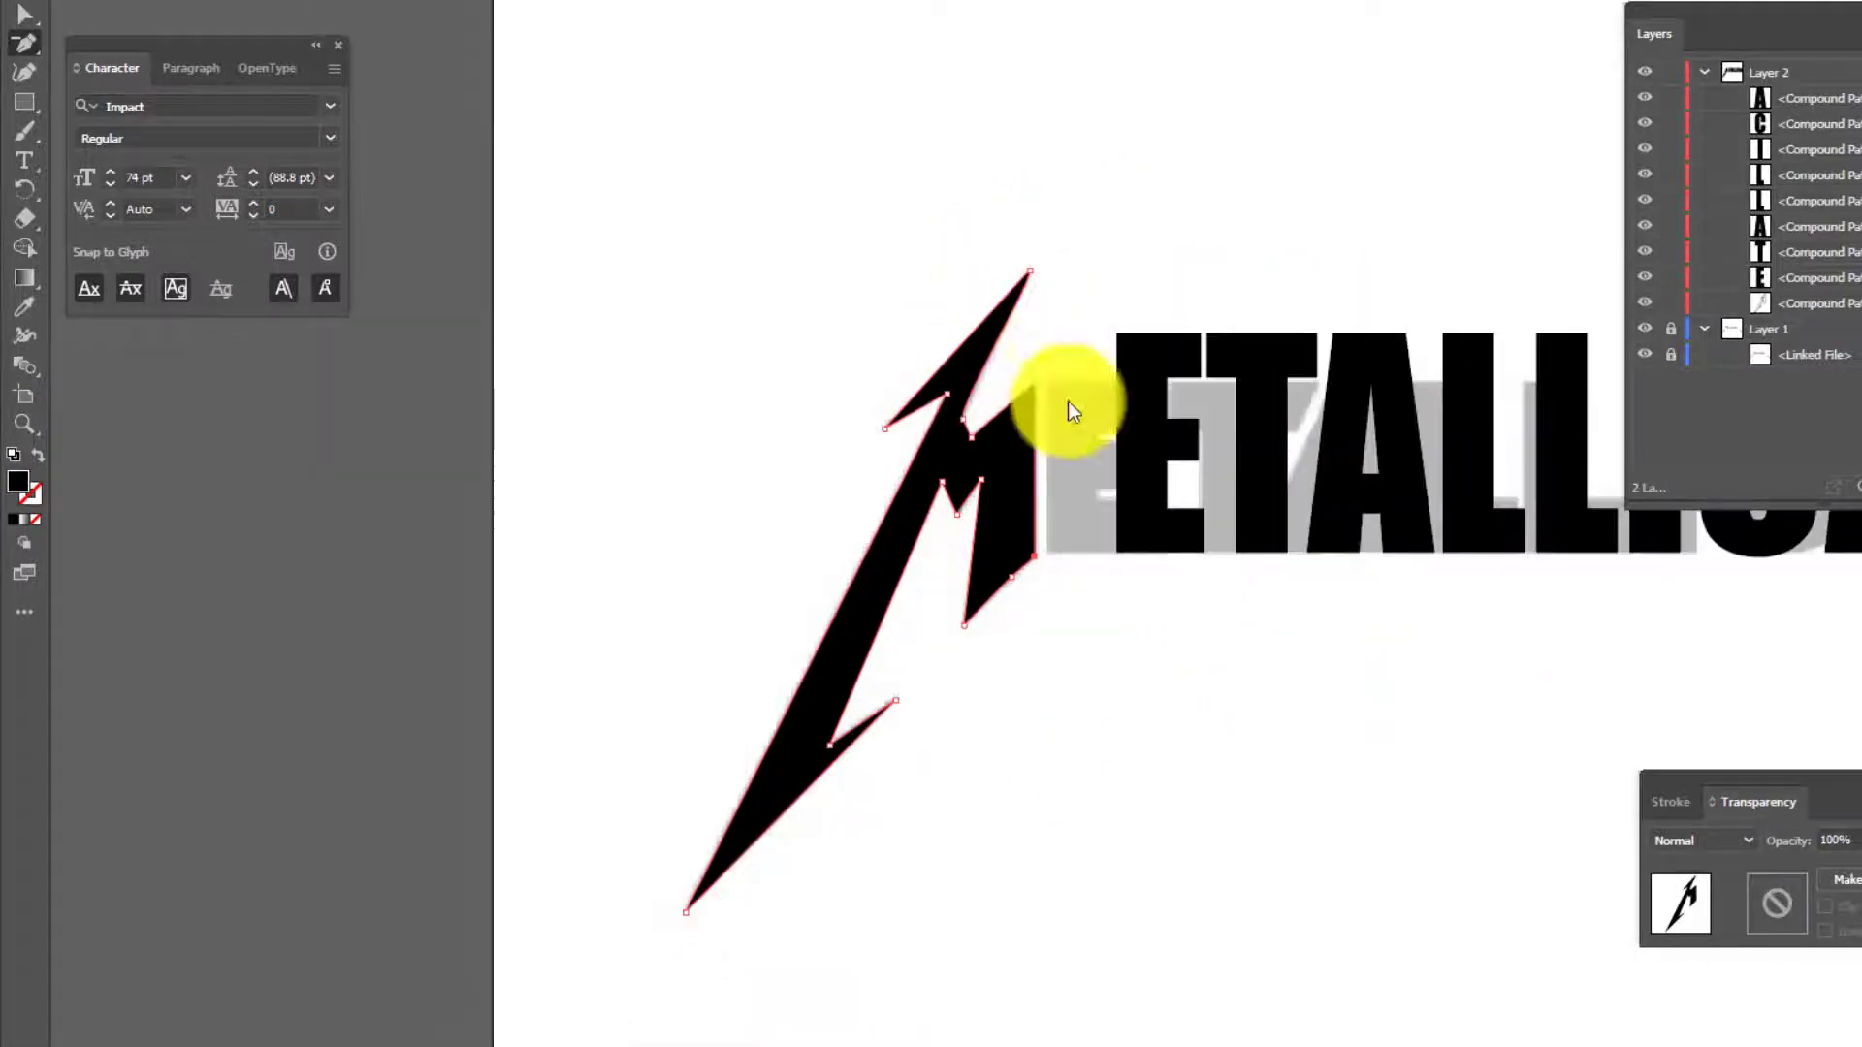
{"action": "left_click_drag", "start_coordinate": [1296, 551], "coordinate": [958, 609]}
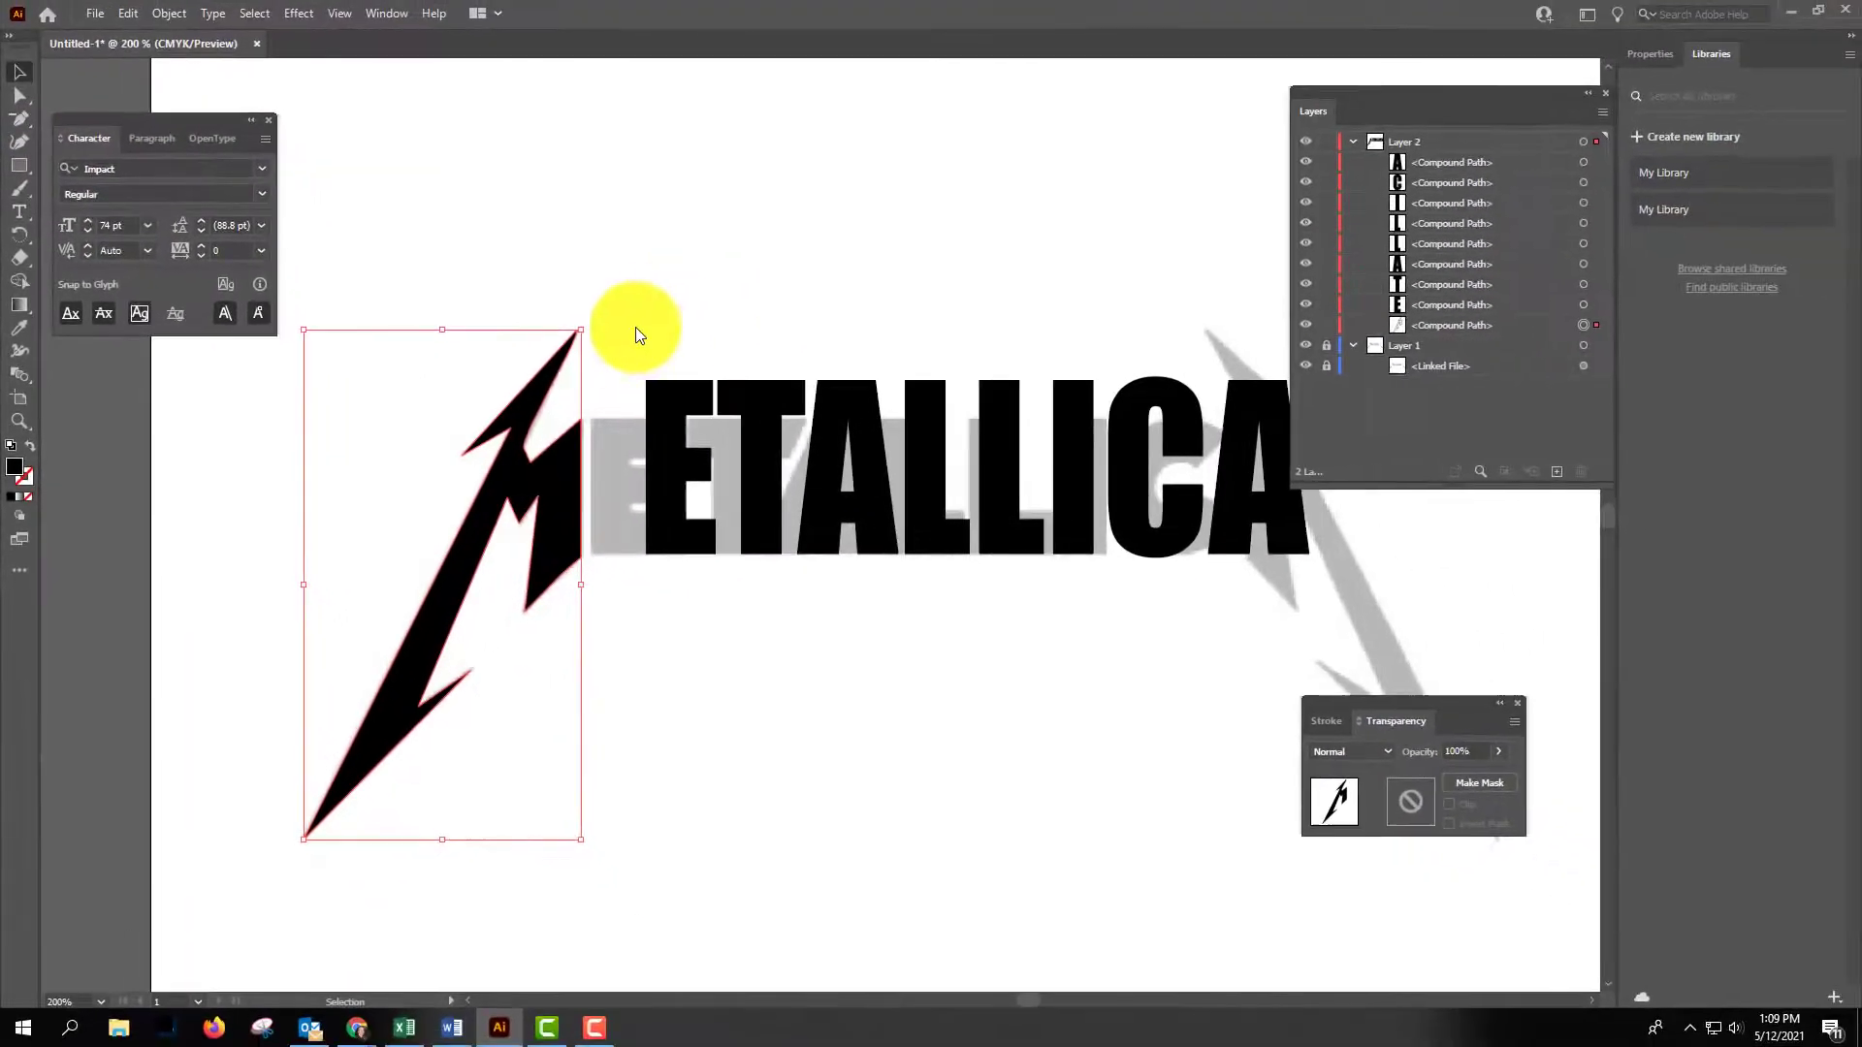
{"action": "left_click", "coordinate": [842, 394]}
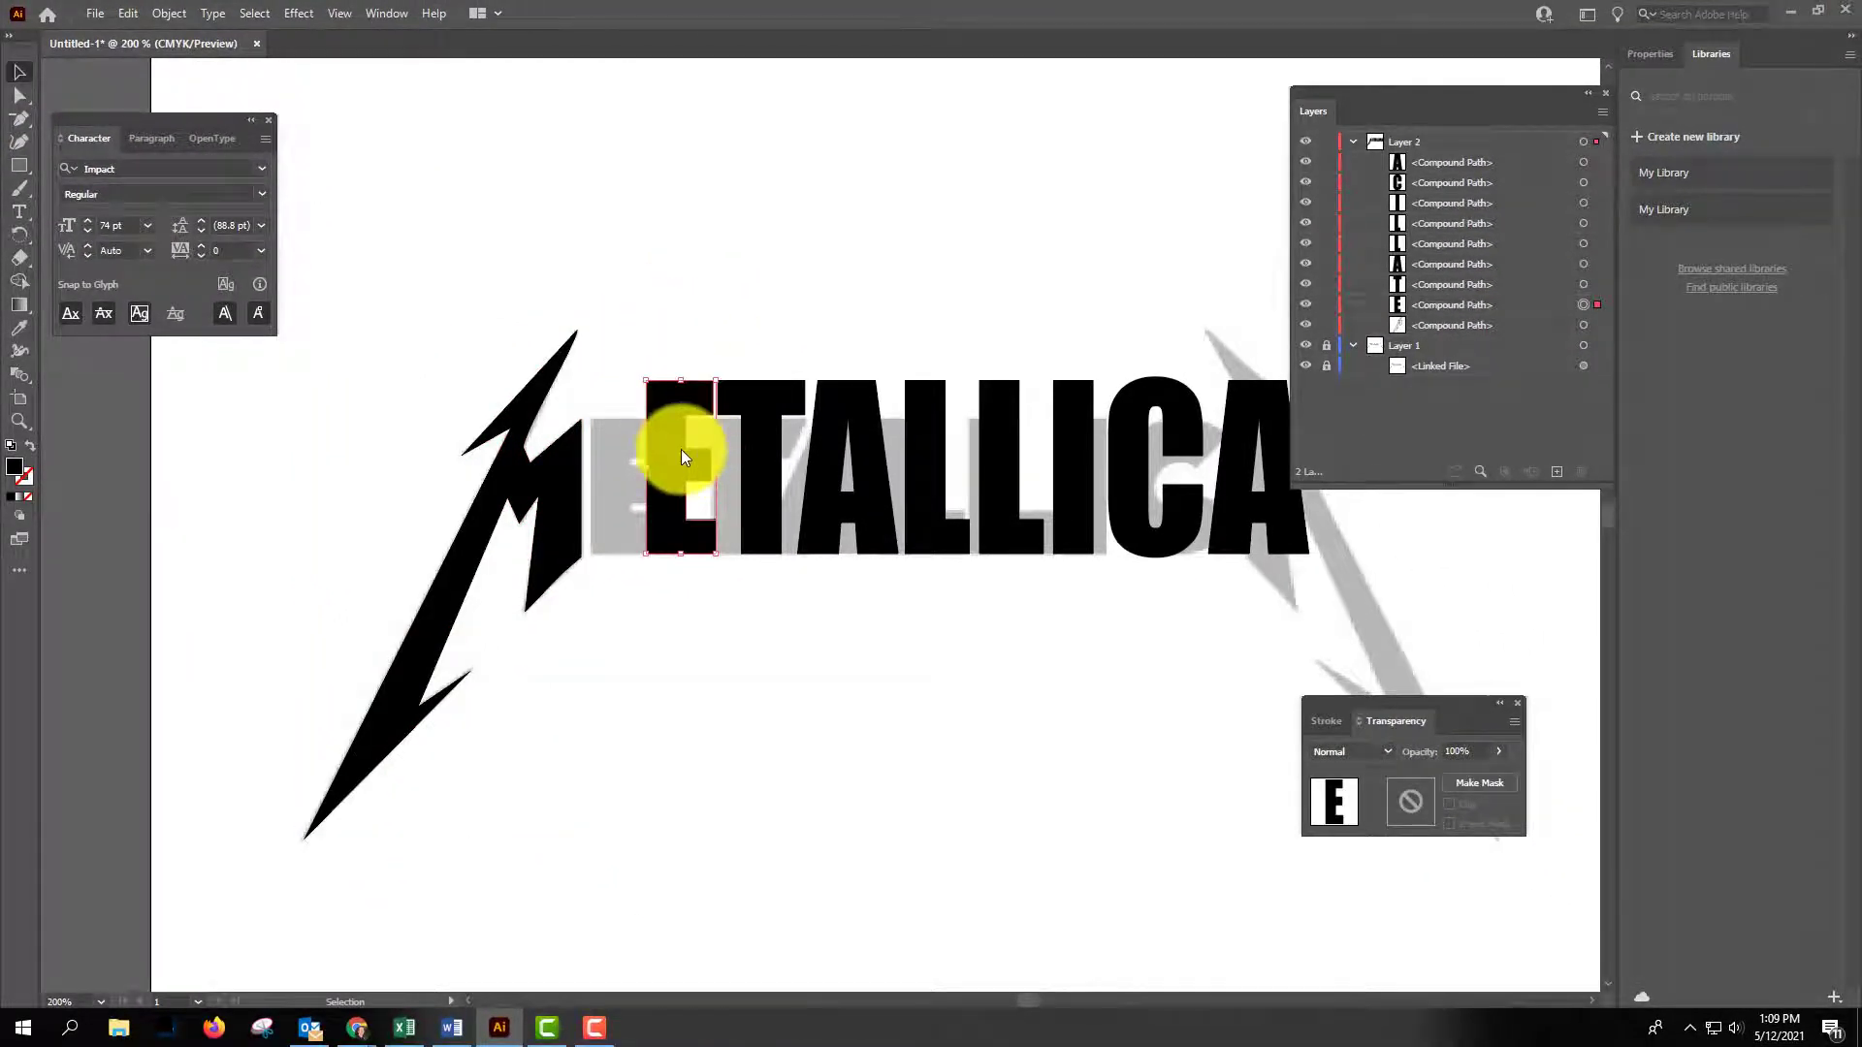
{"action": "left_click_drag", "start_coordinate": [629, 324], "coordinate": [1126, 576]}
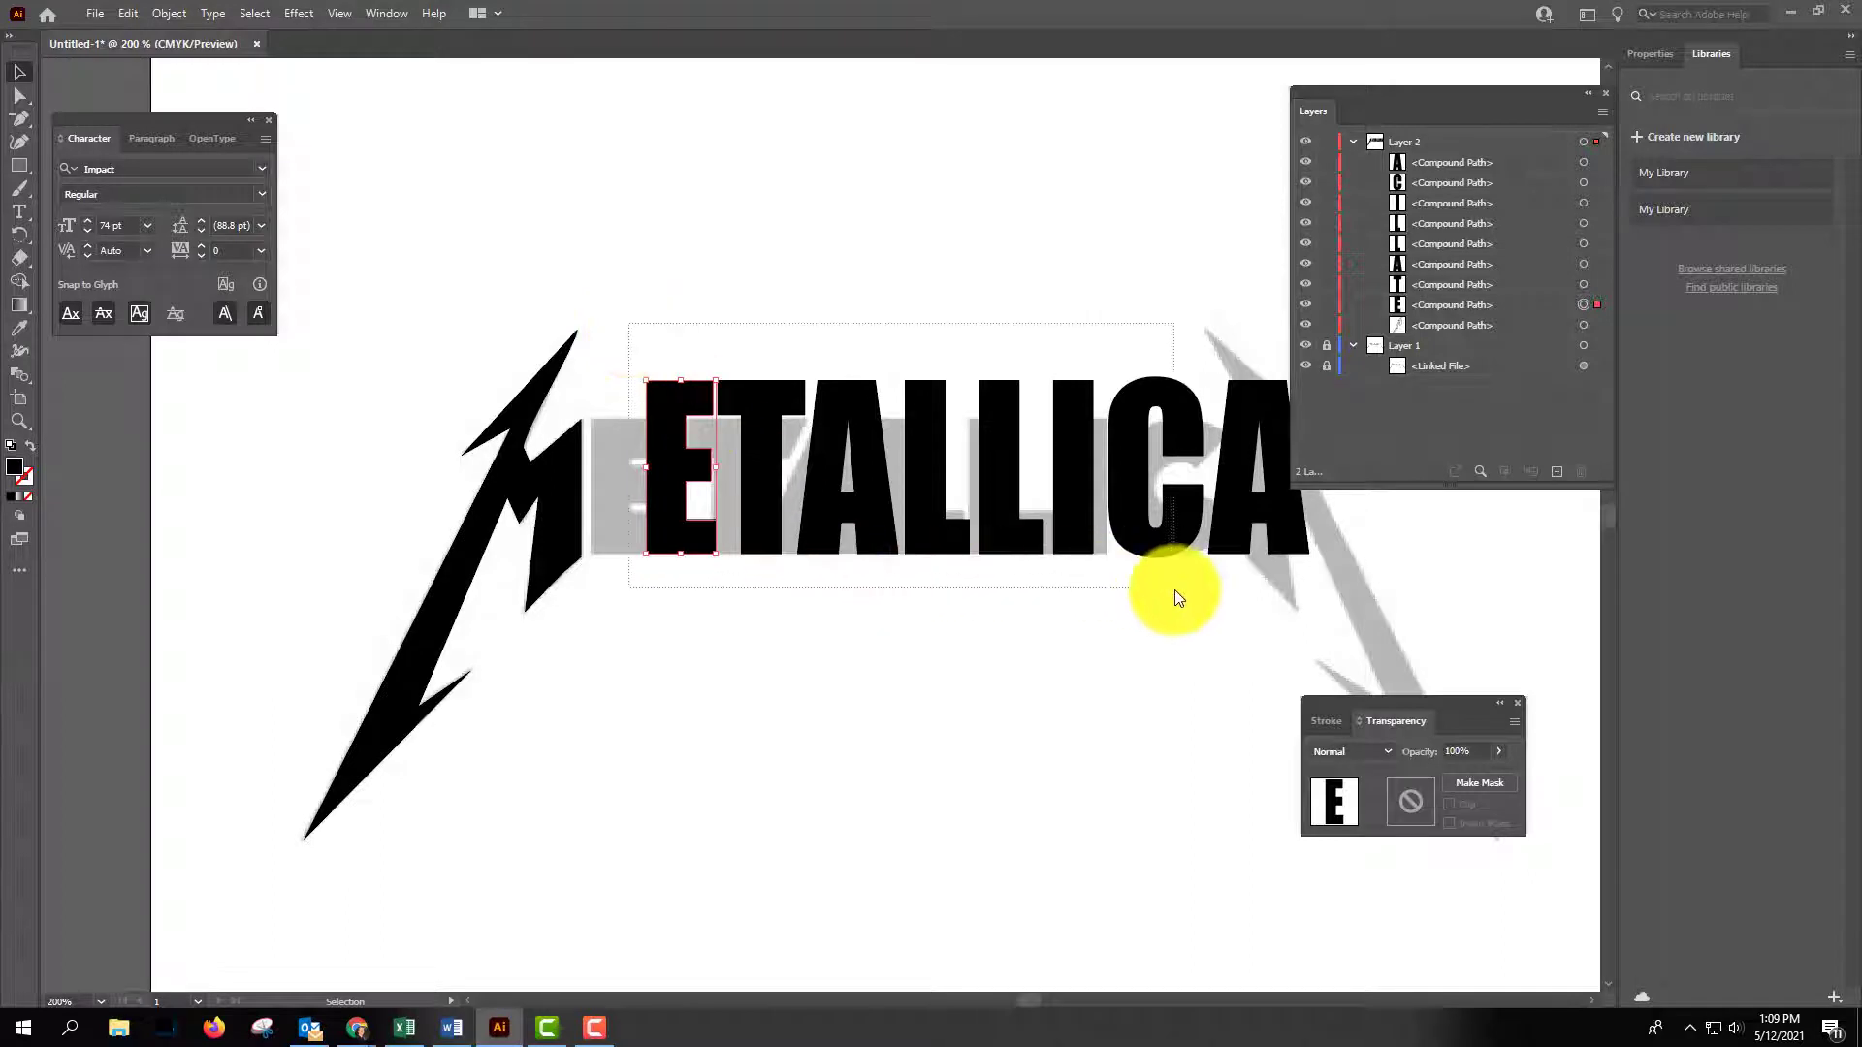
{"action": "left_click_drag", "start_coordinate": [1293, 613], "coordinate": [1305, 610]}
{"action": "key", "text": "Delete"}
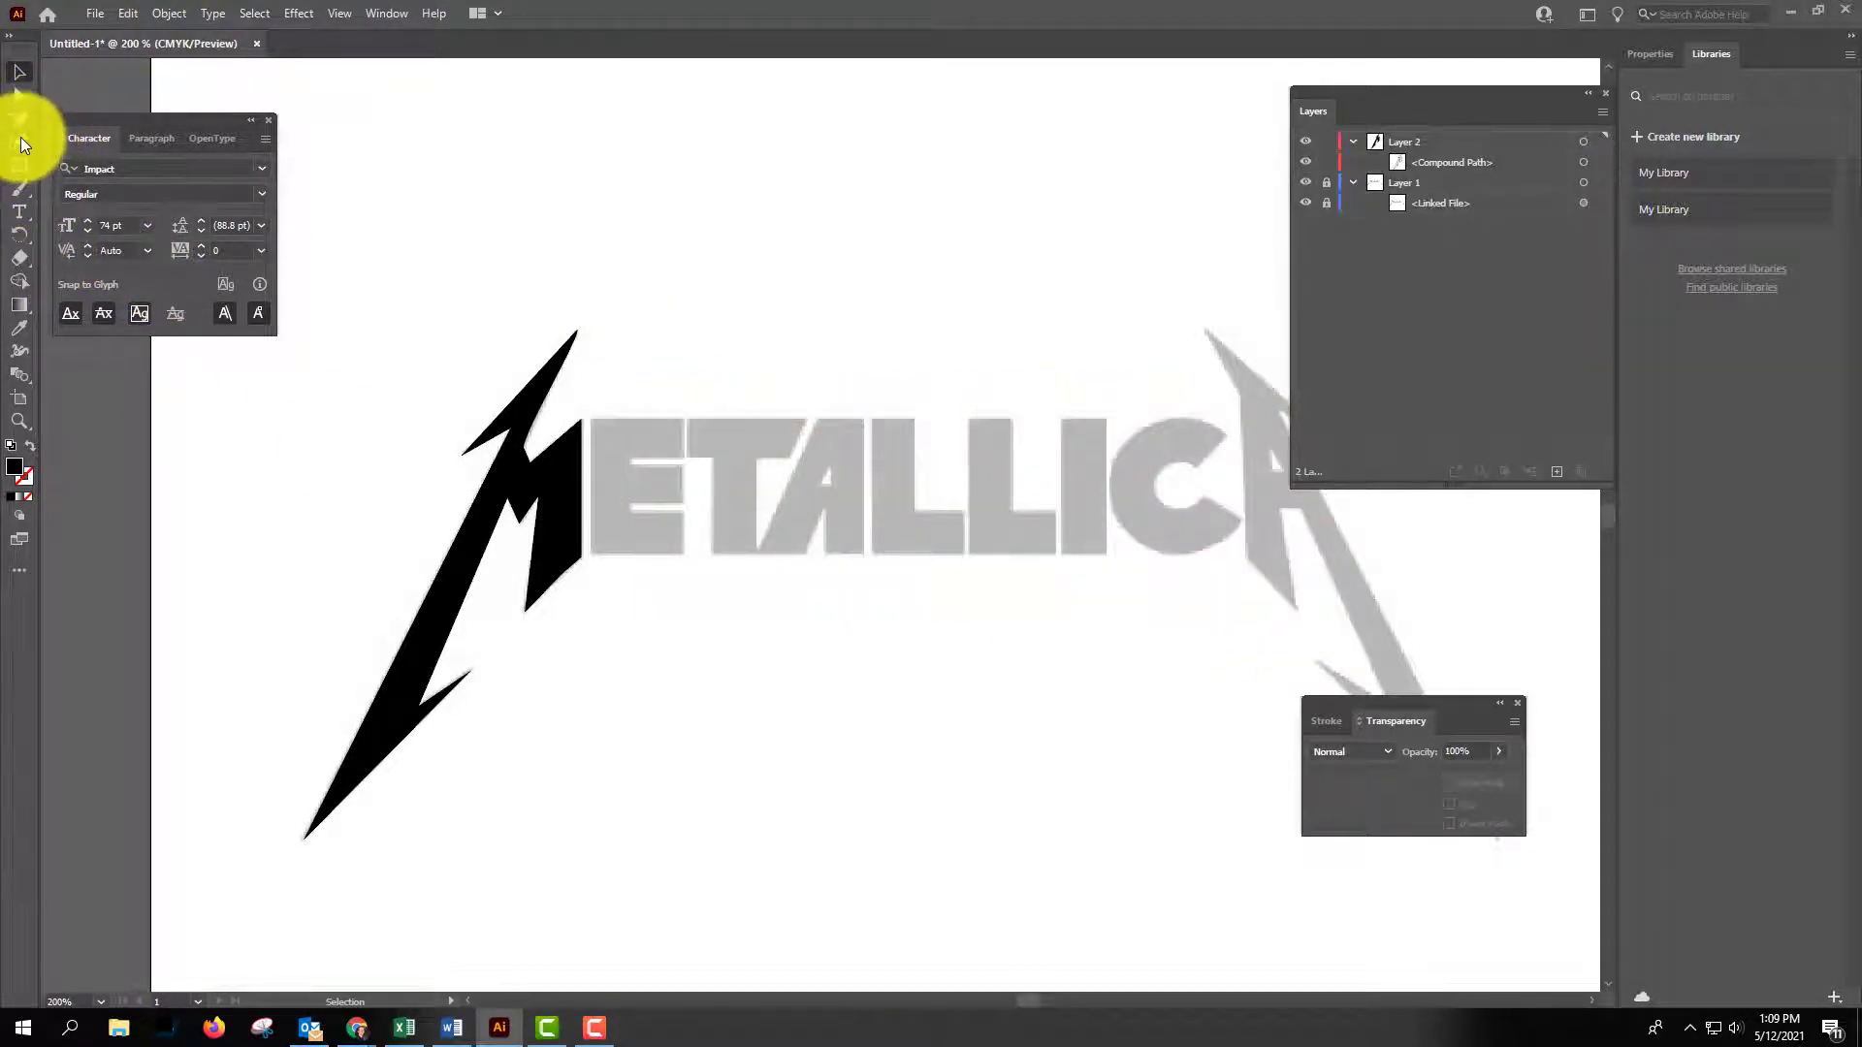
Trace the reference E with the Pen tool from its upper-left corner down the stem and around the lower arm and lower gap.
{"action": "left_click_drag", "start_coordinate": [19, 118], "coordinate": [76, 121]}
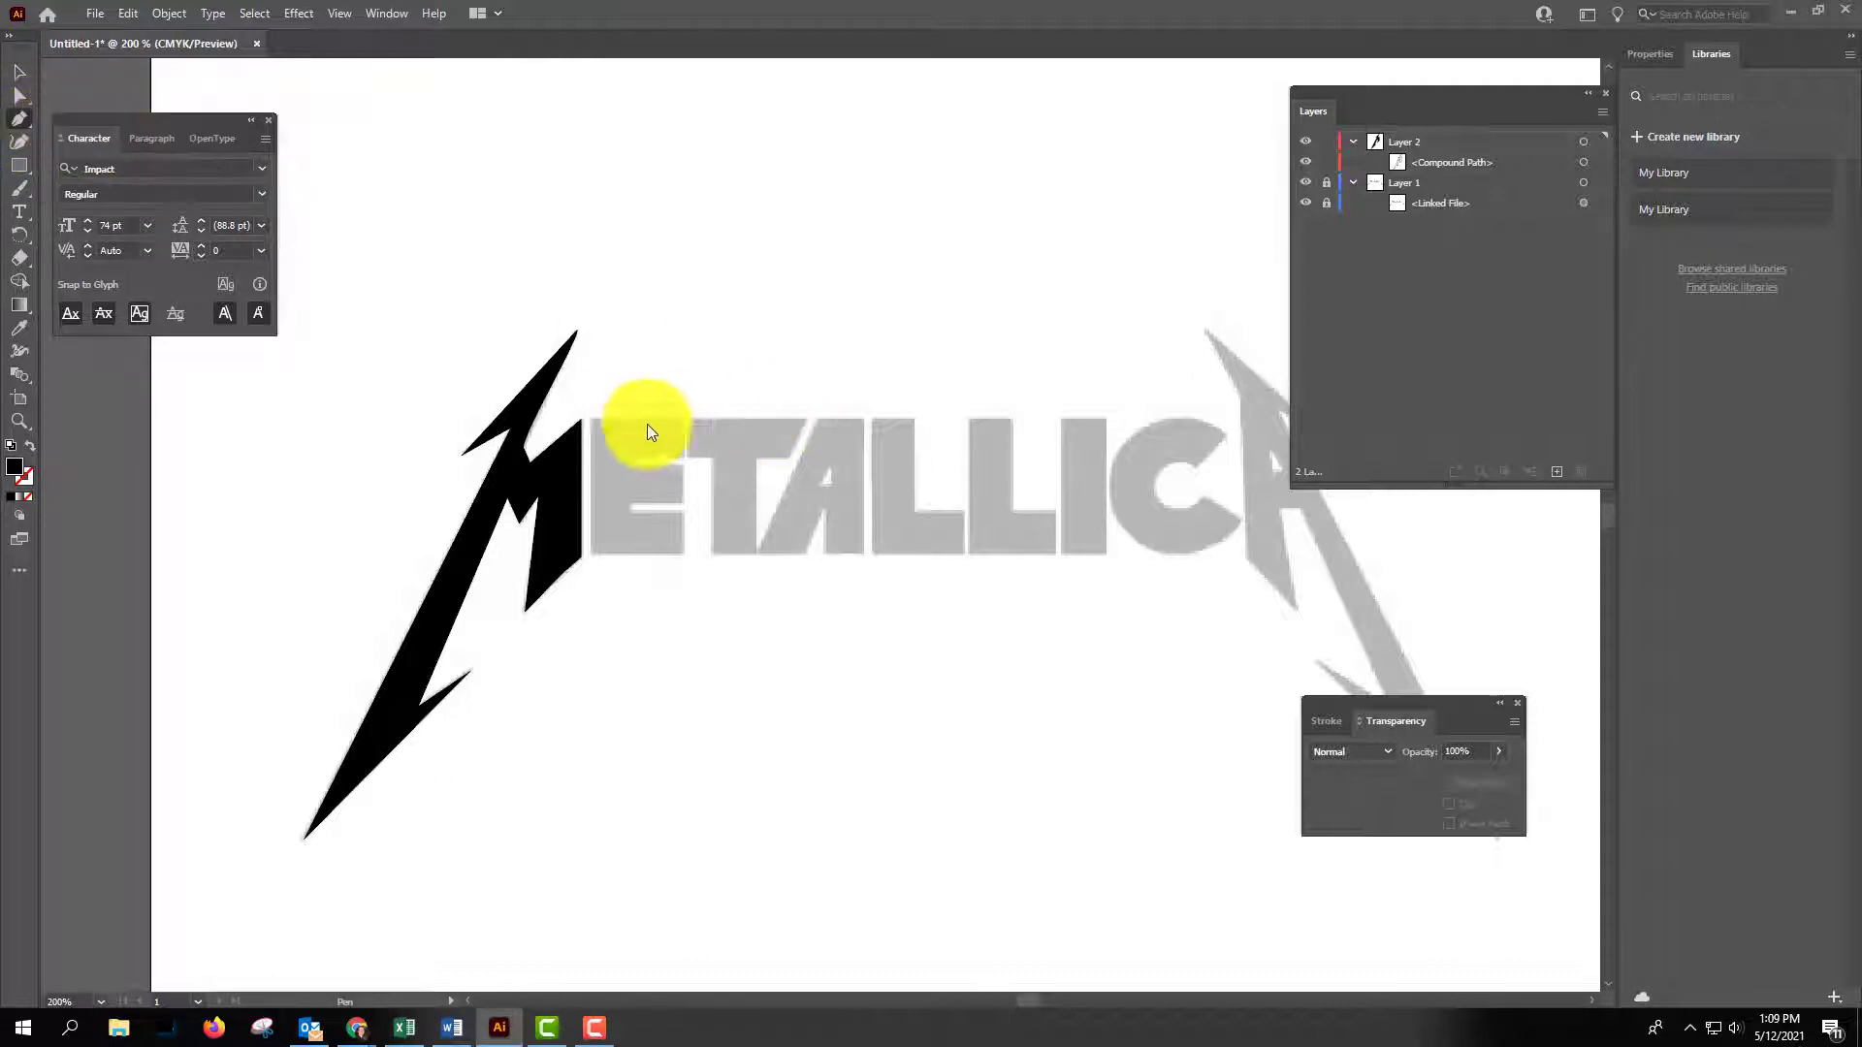
{"action": "left_click", "coordinate": [591, 420]}
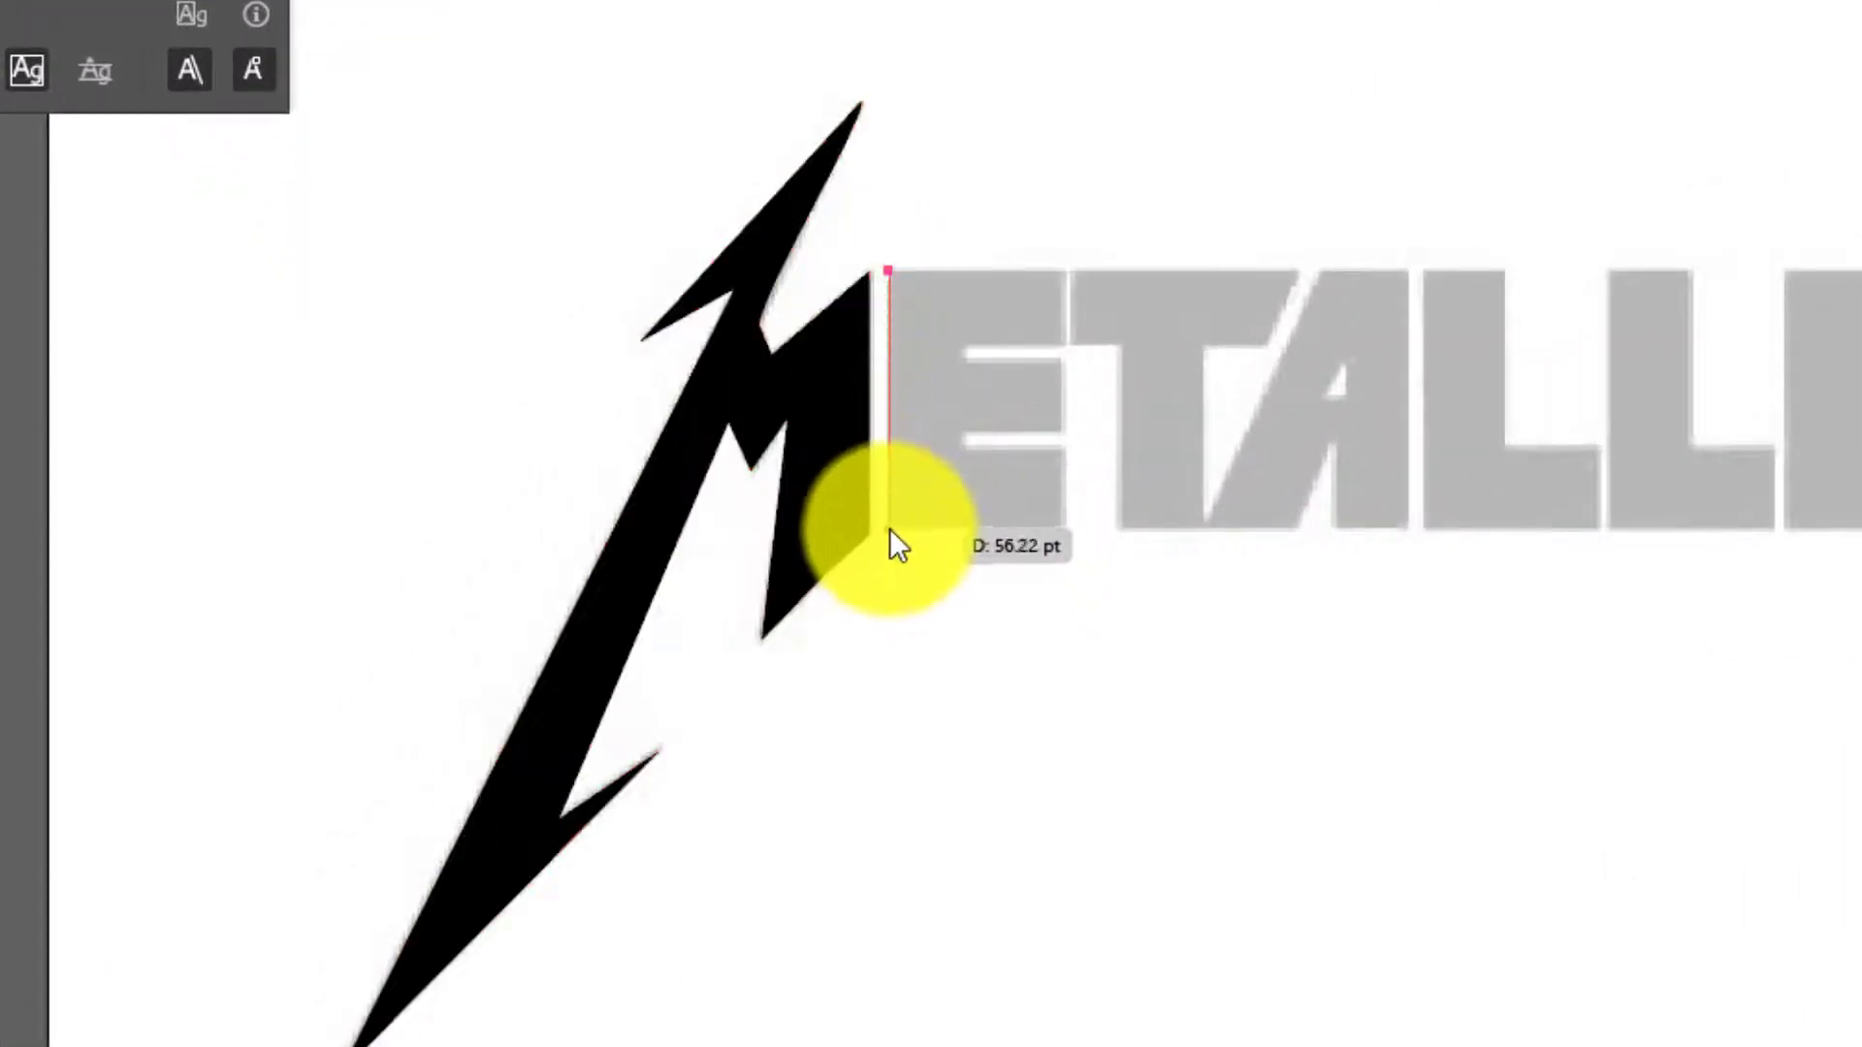
{"action": "left_click", "coordinate": [888, 527]}
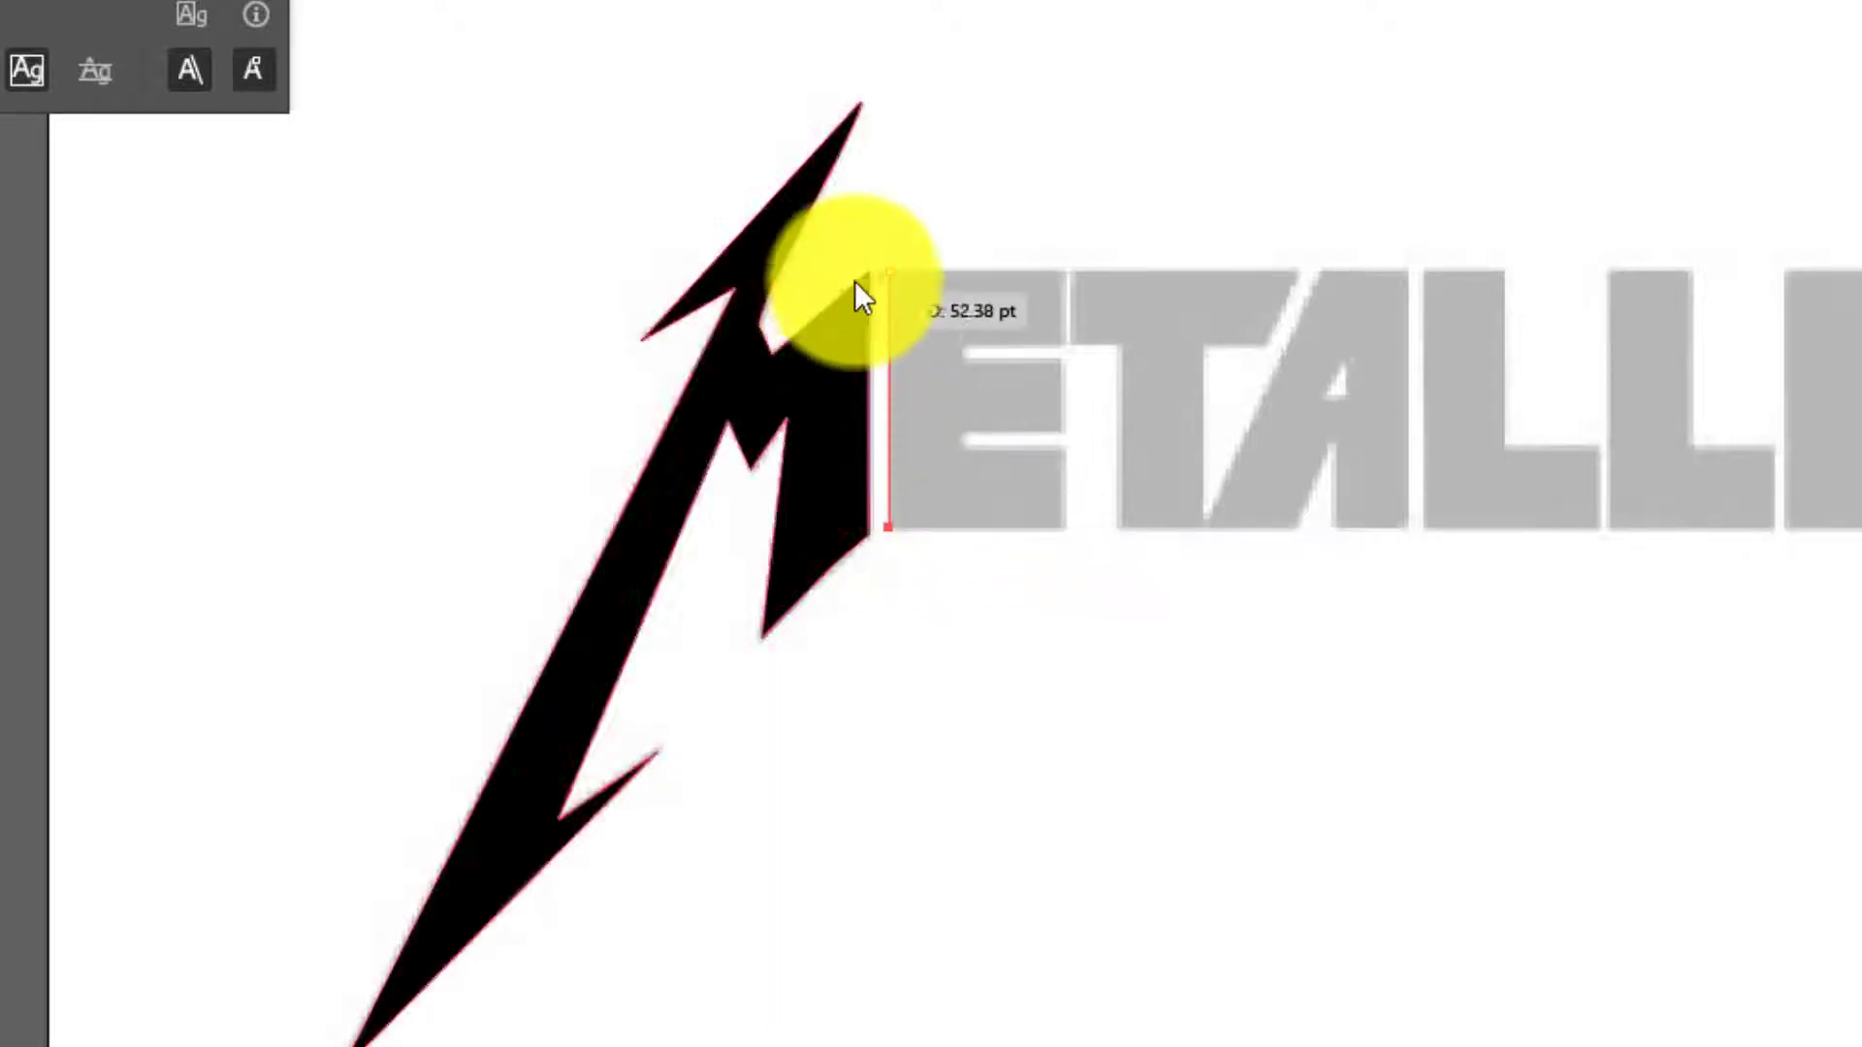
{"action": "left_click", "coordinate": [1065, 526]}
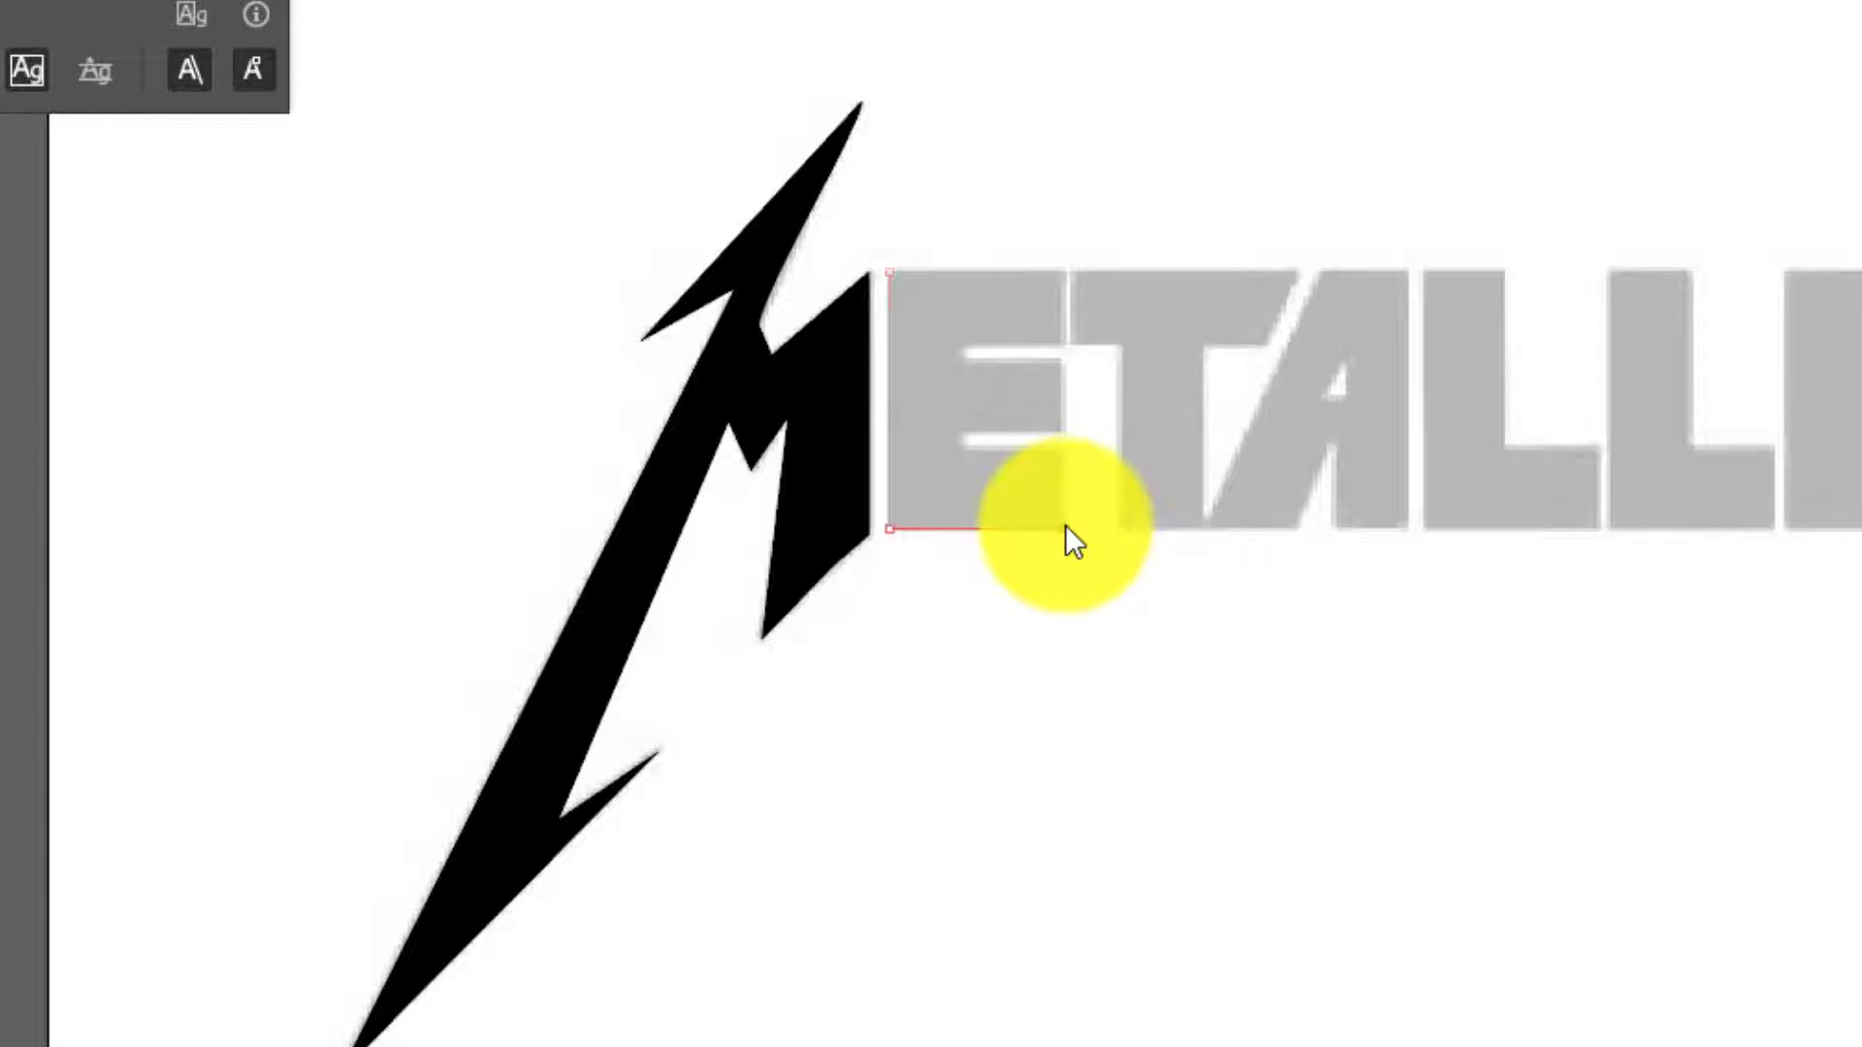
{"action": "left_click", "coordinate": [1059, 450]}
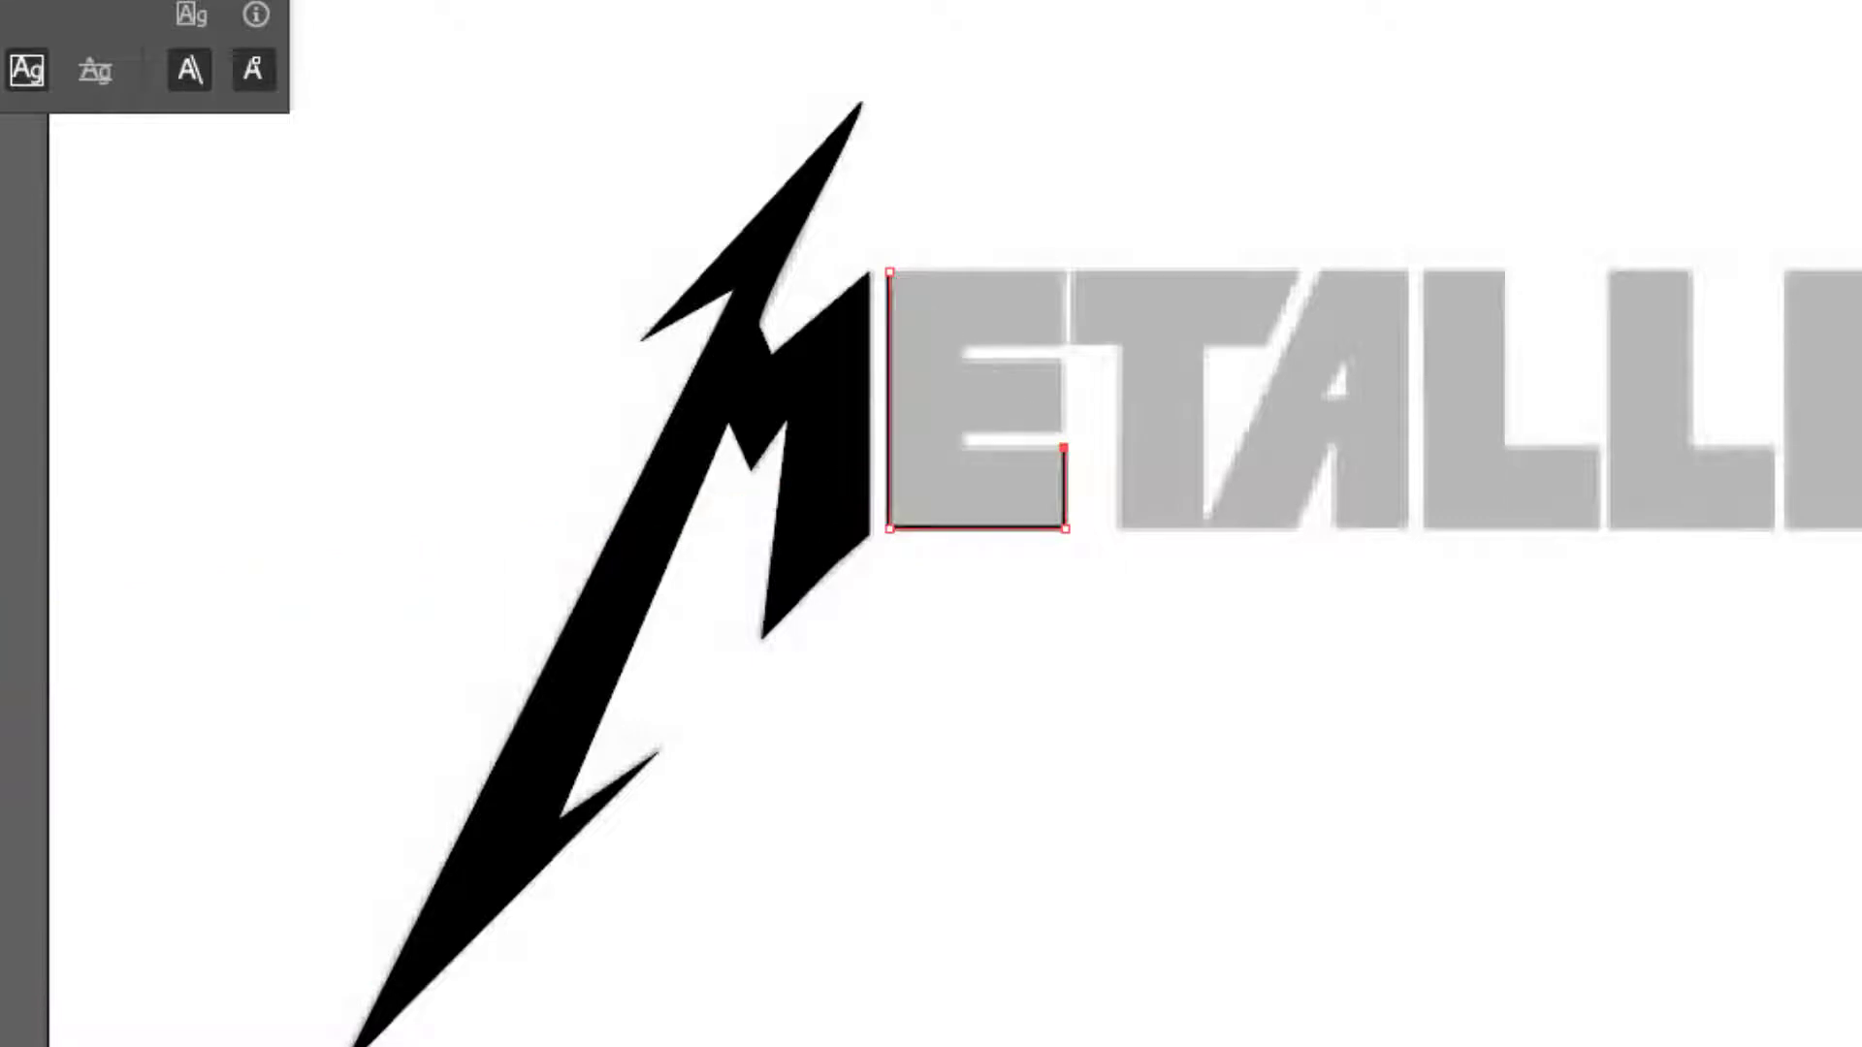
{"action": "left_click", "coordinate": [962, 431]}
{"action": "left_click", "coordinate": [1062, 427]}
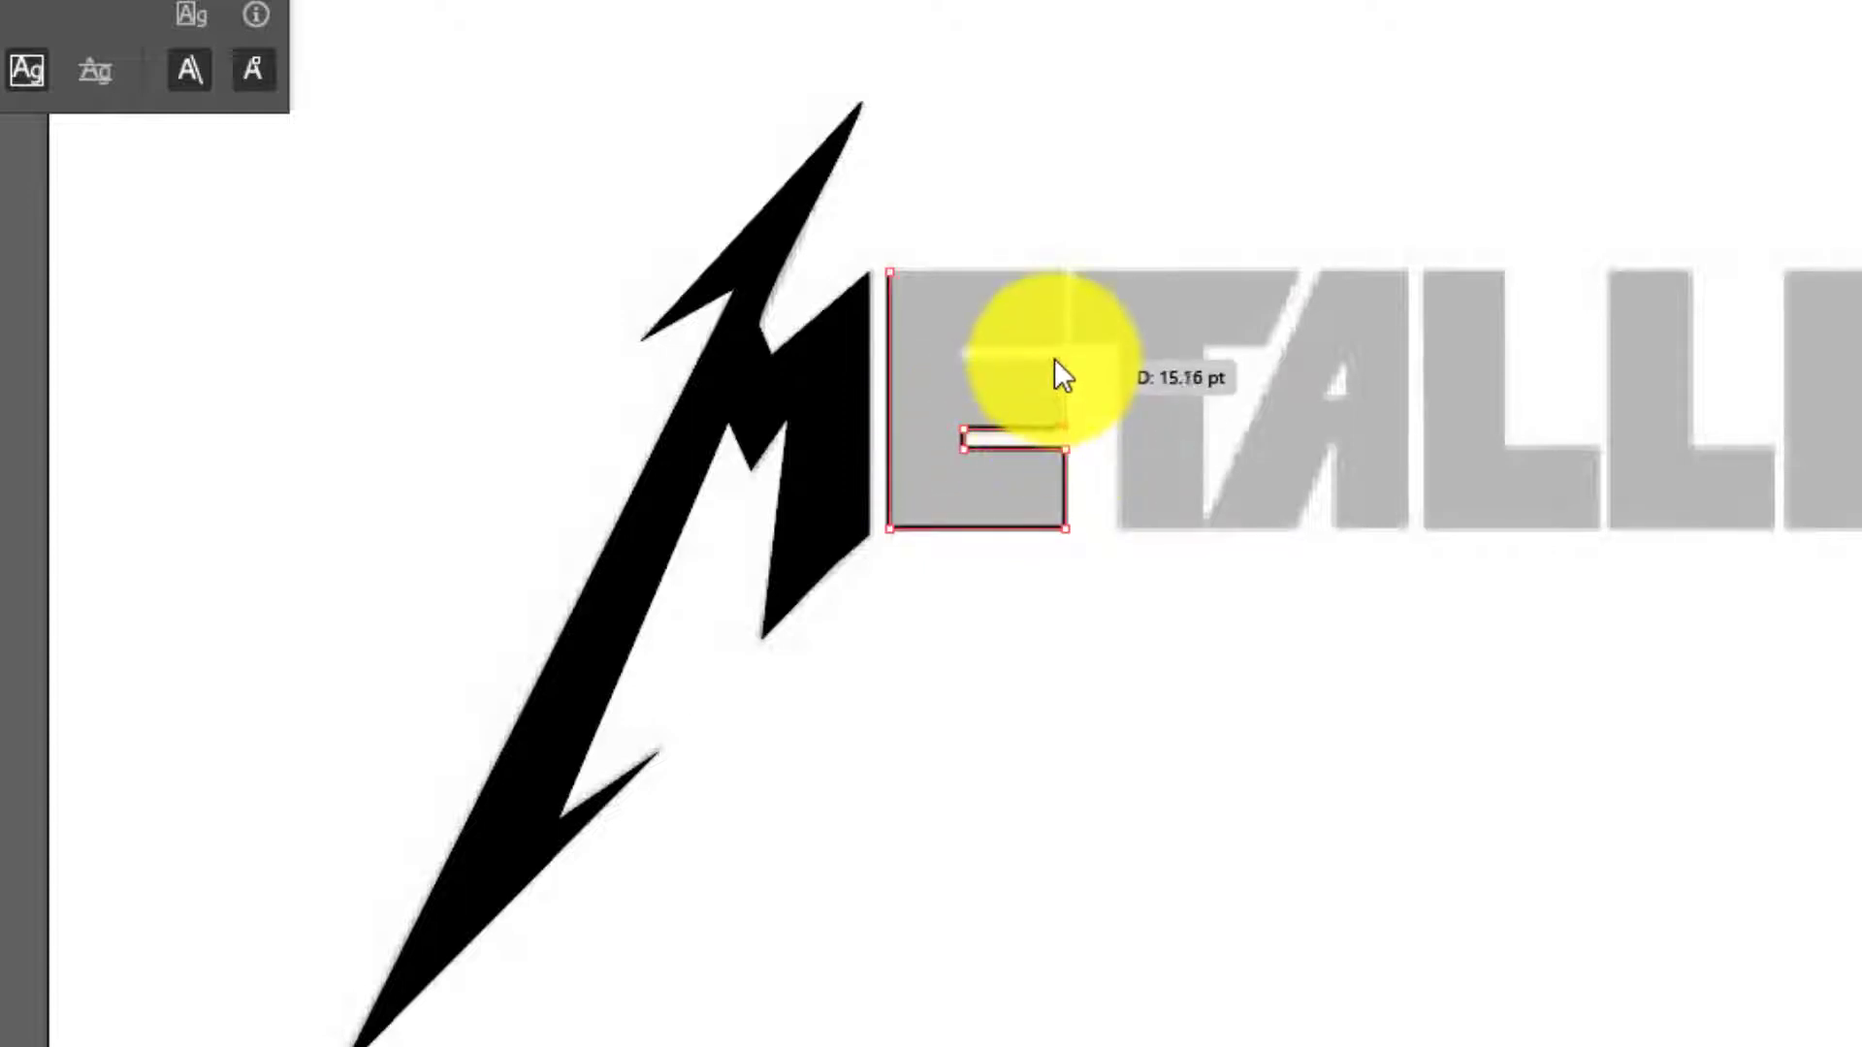
Trace the E's middle and upper arms, close the path, swap its fill and stroke to solid black, and deselect it.
{"action": "left_click", "coordinate": [1060, 356]}
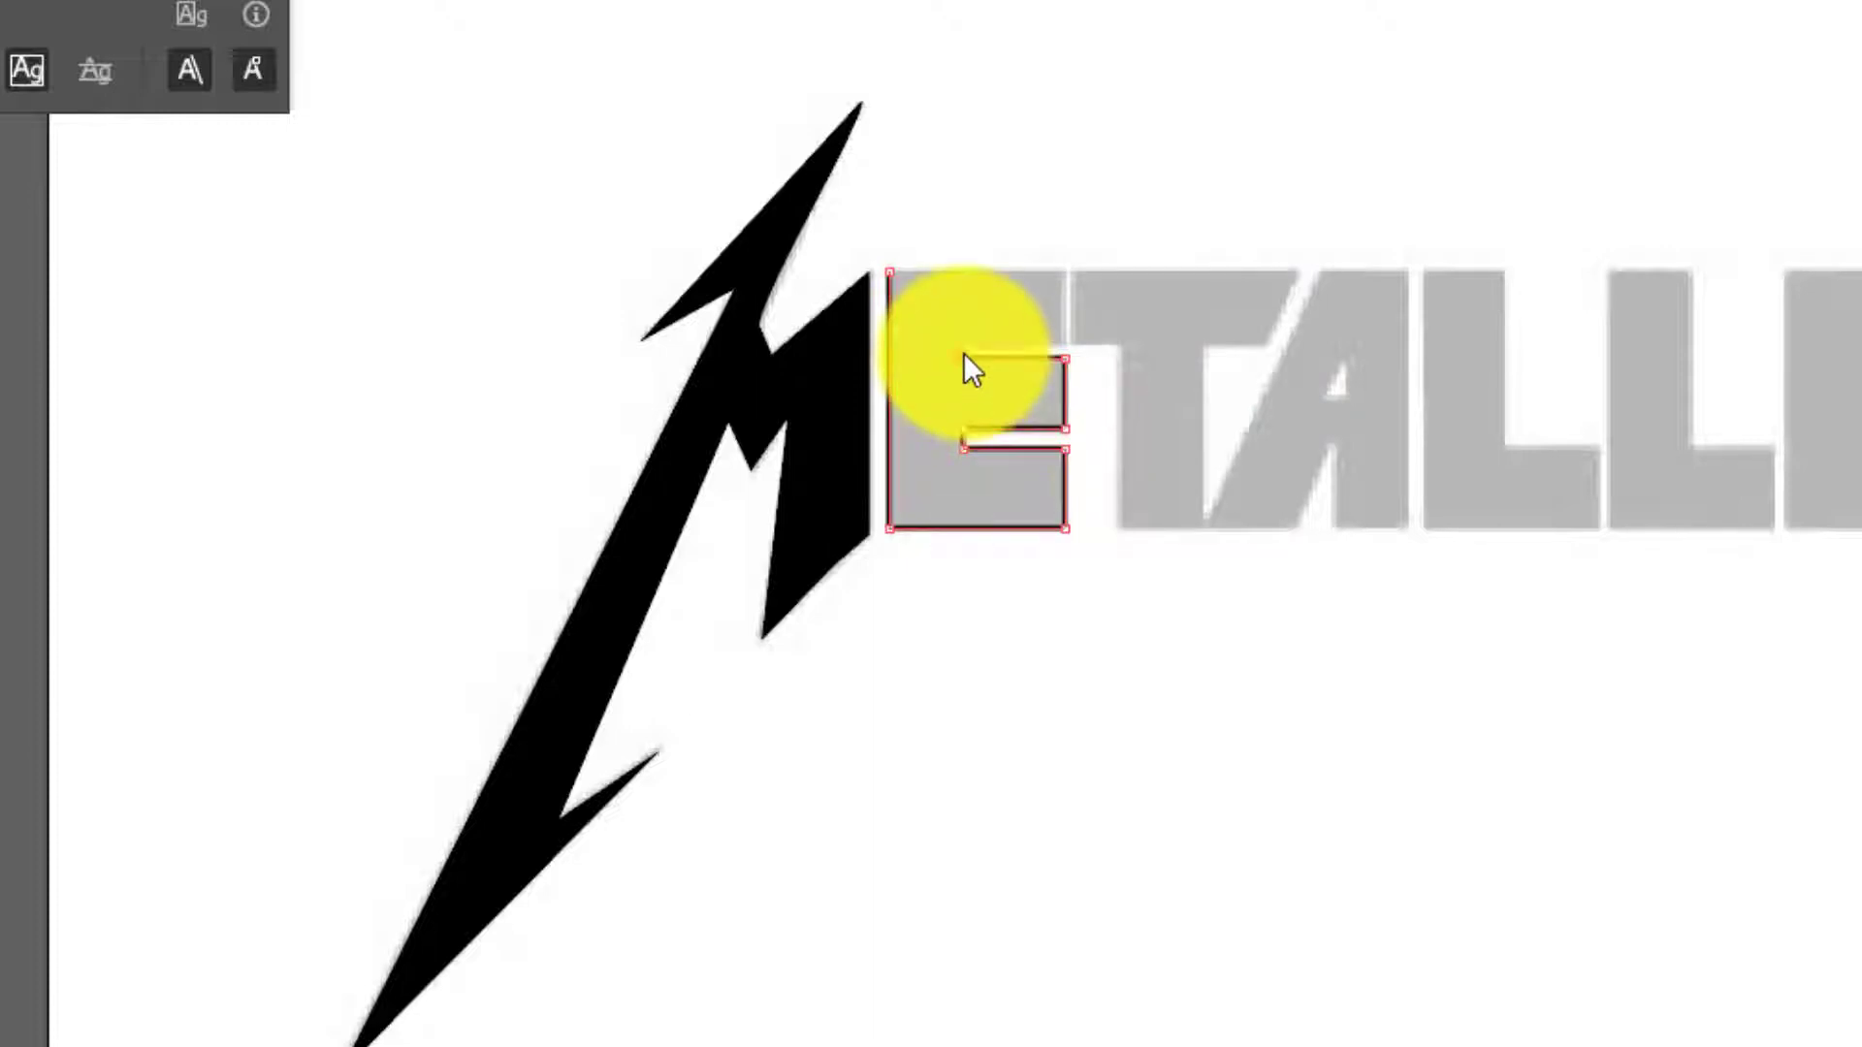
{"action": "left_click", "coordinate": [963, 347]}
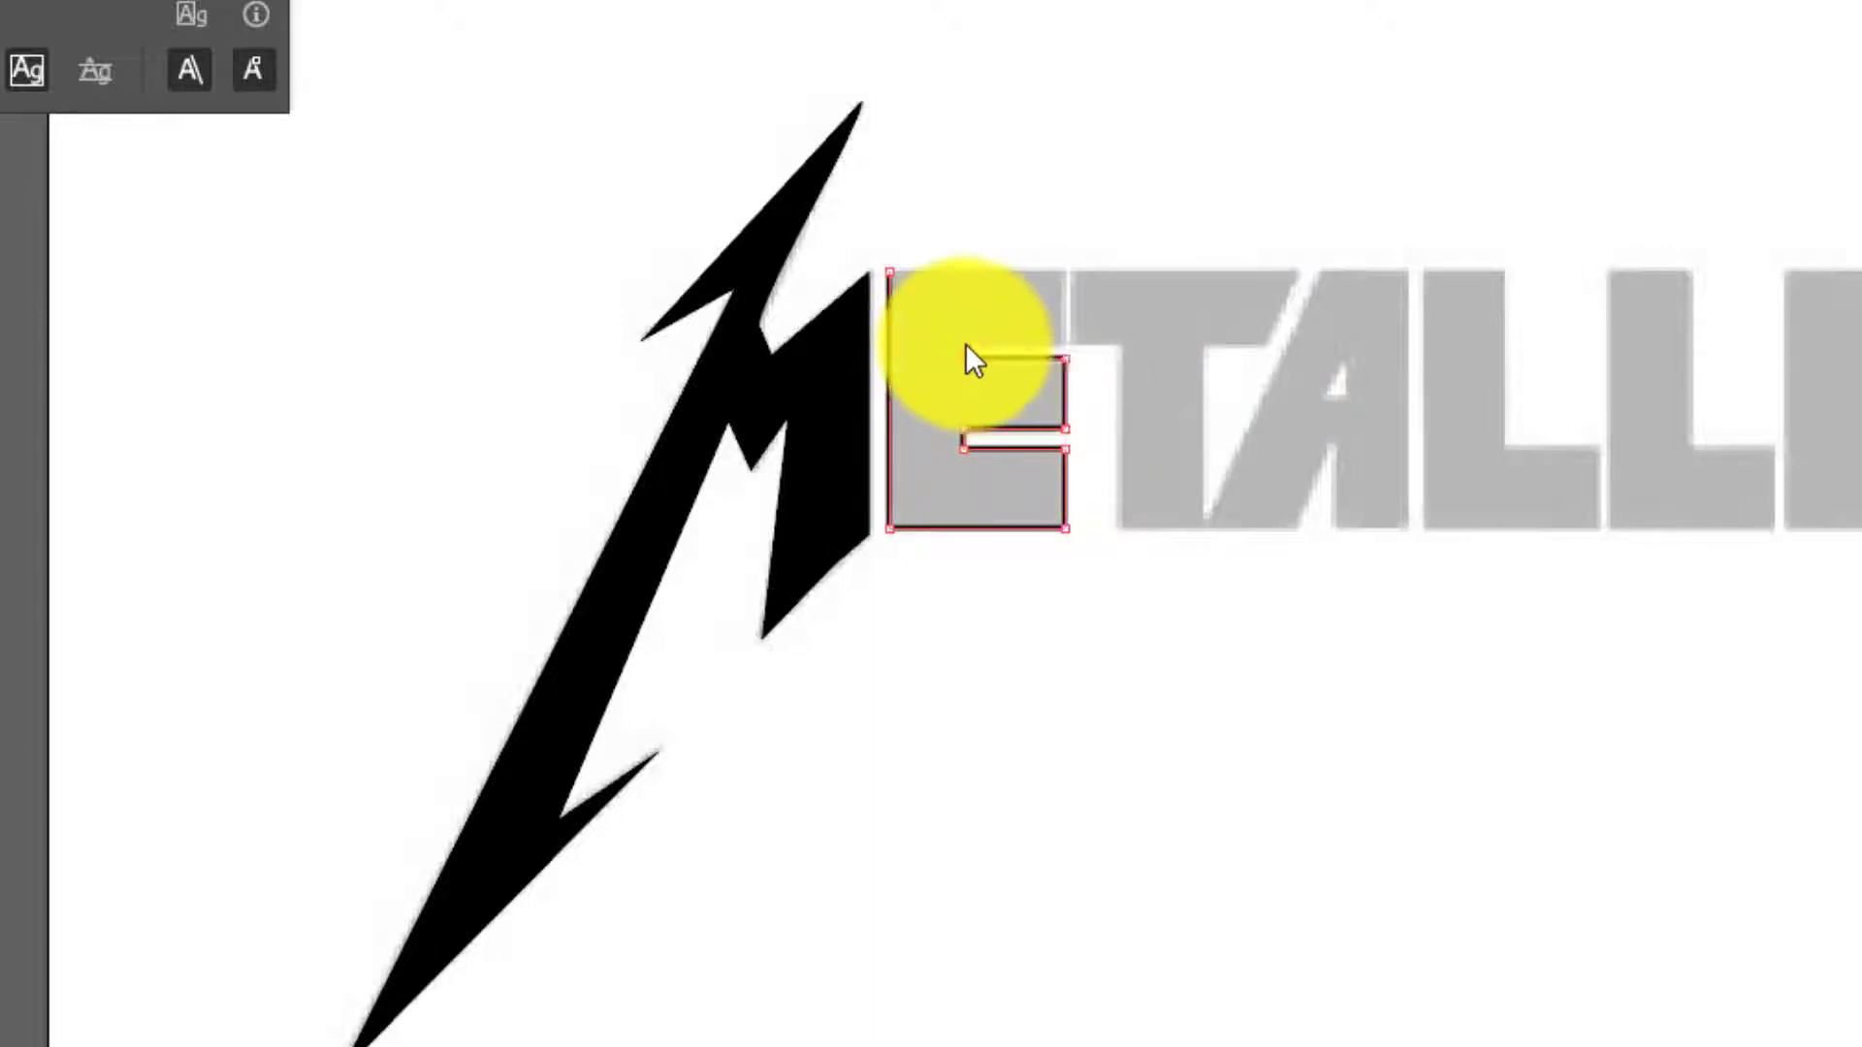
{"action": "left_click", "coordinate": [1063, 347]}
{"action": "left_click", "coordinate": [1065, 271]}
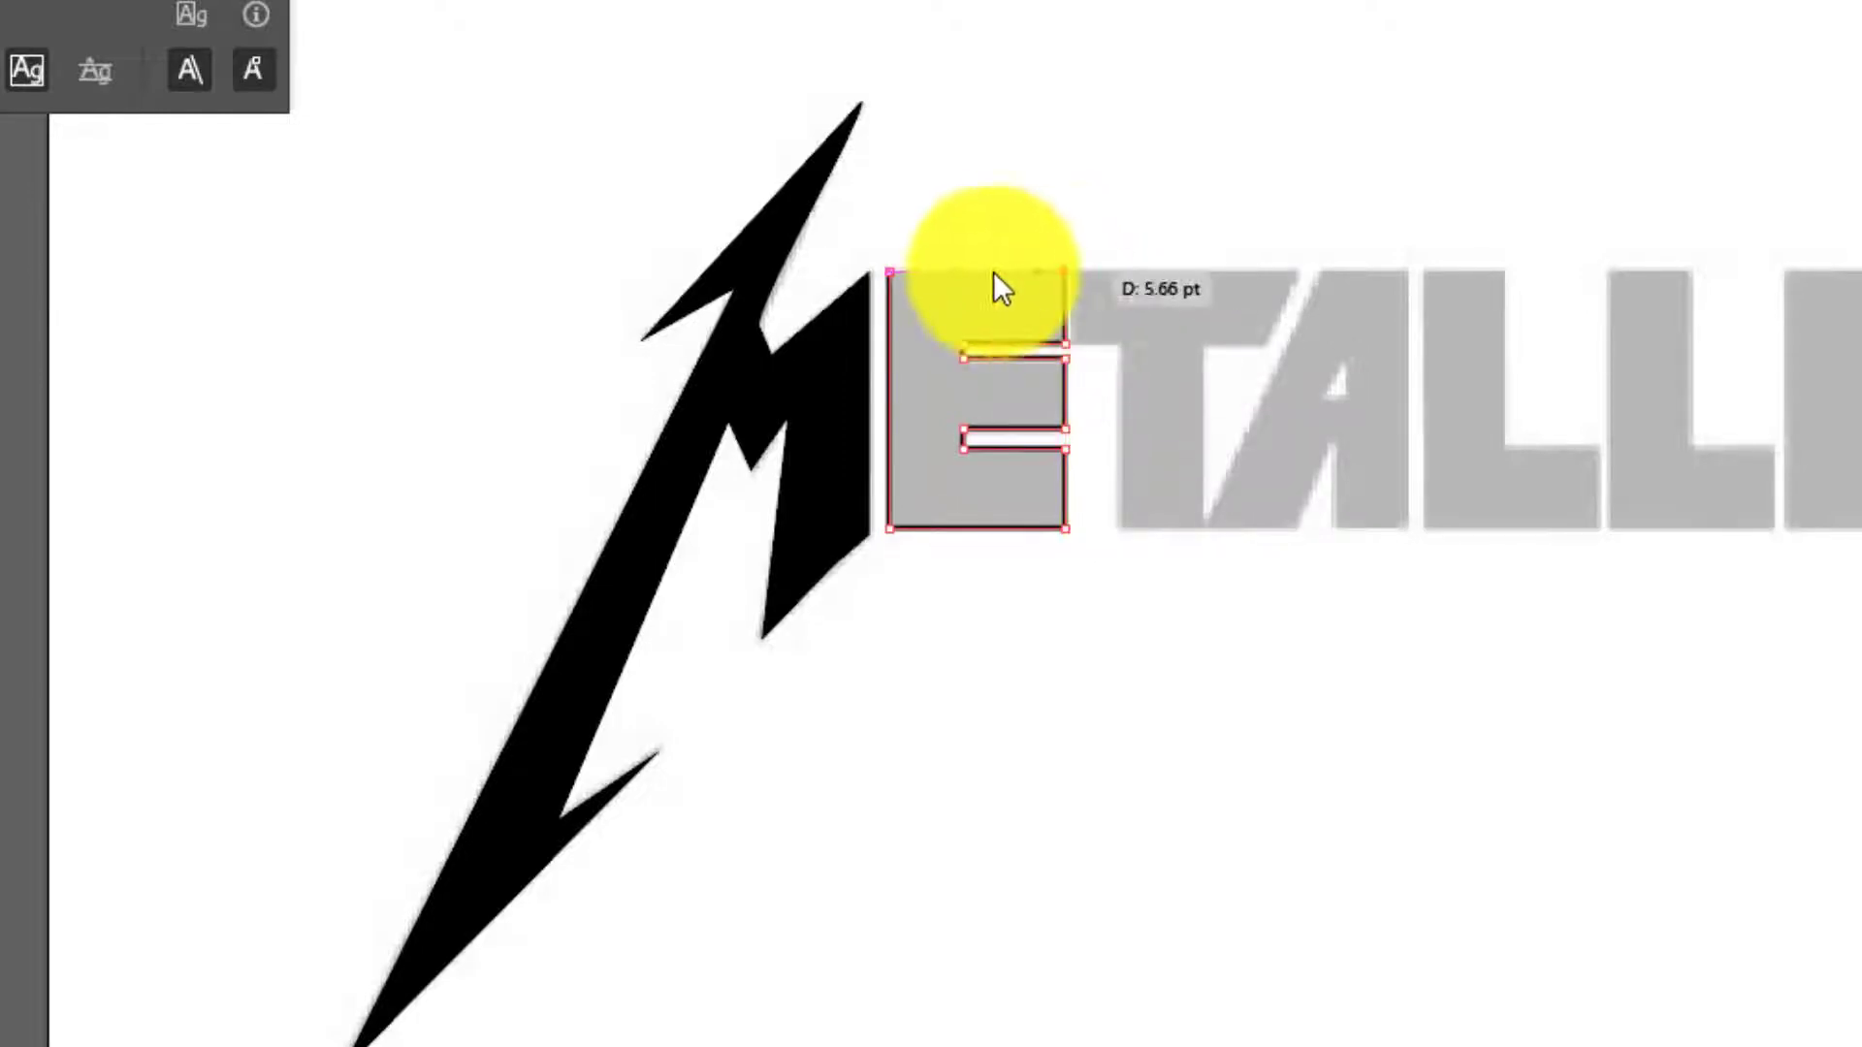
{"action": "left_click", "coordinate": [889, 272]}
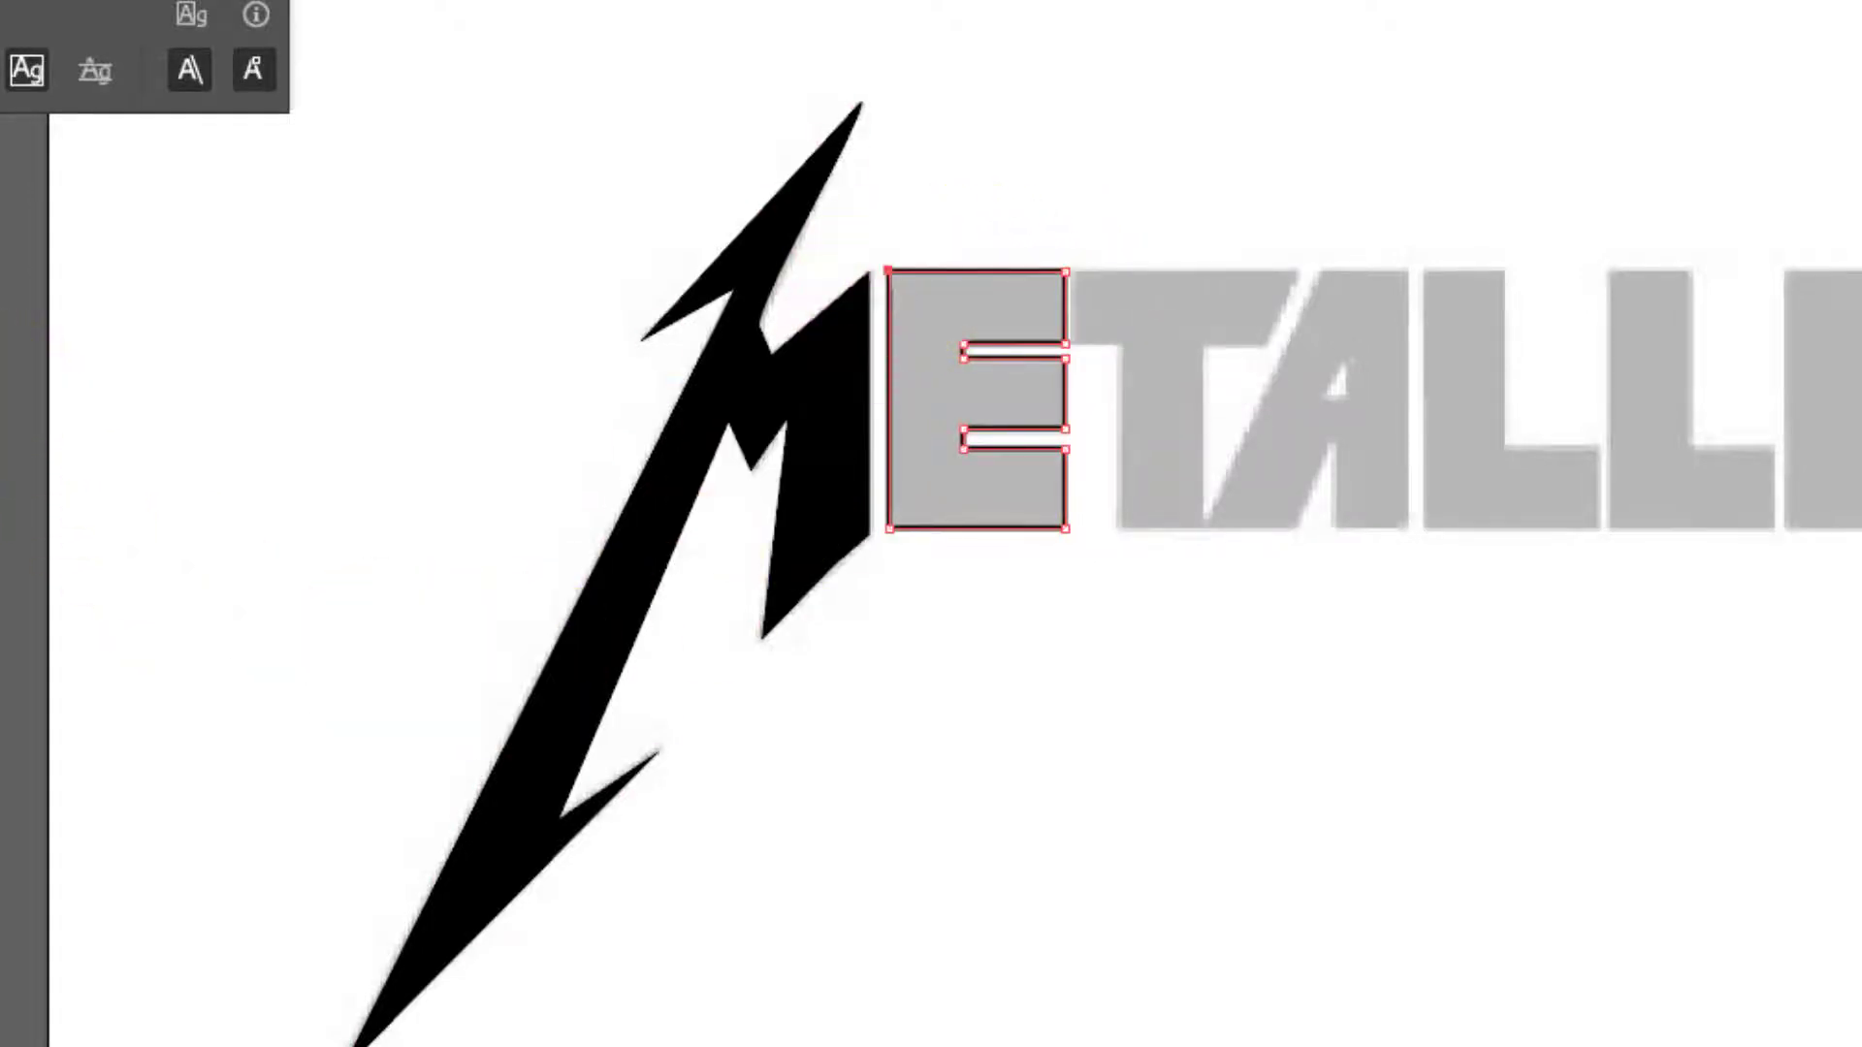
{"action": "key", "text": "shift+x"}
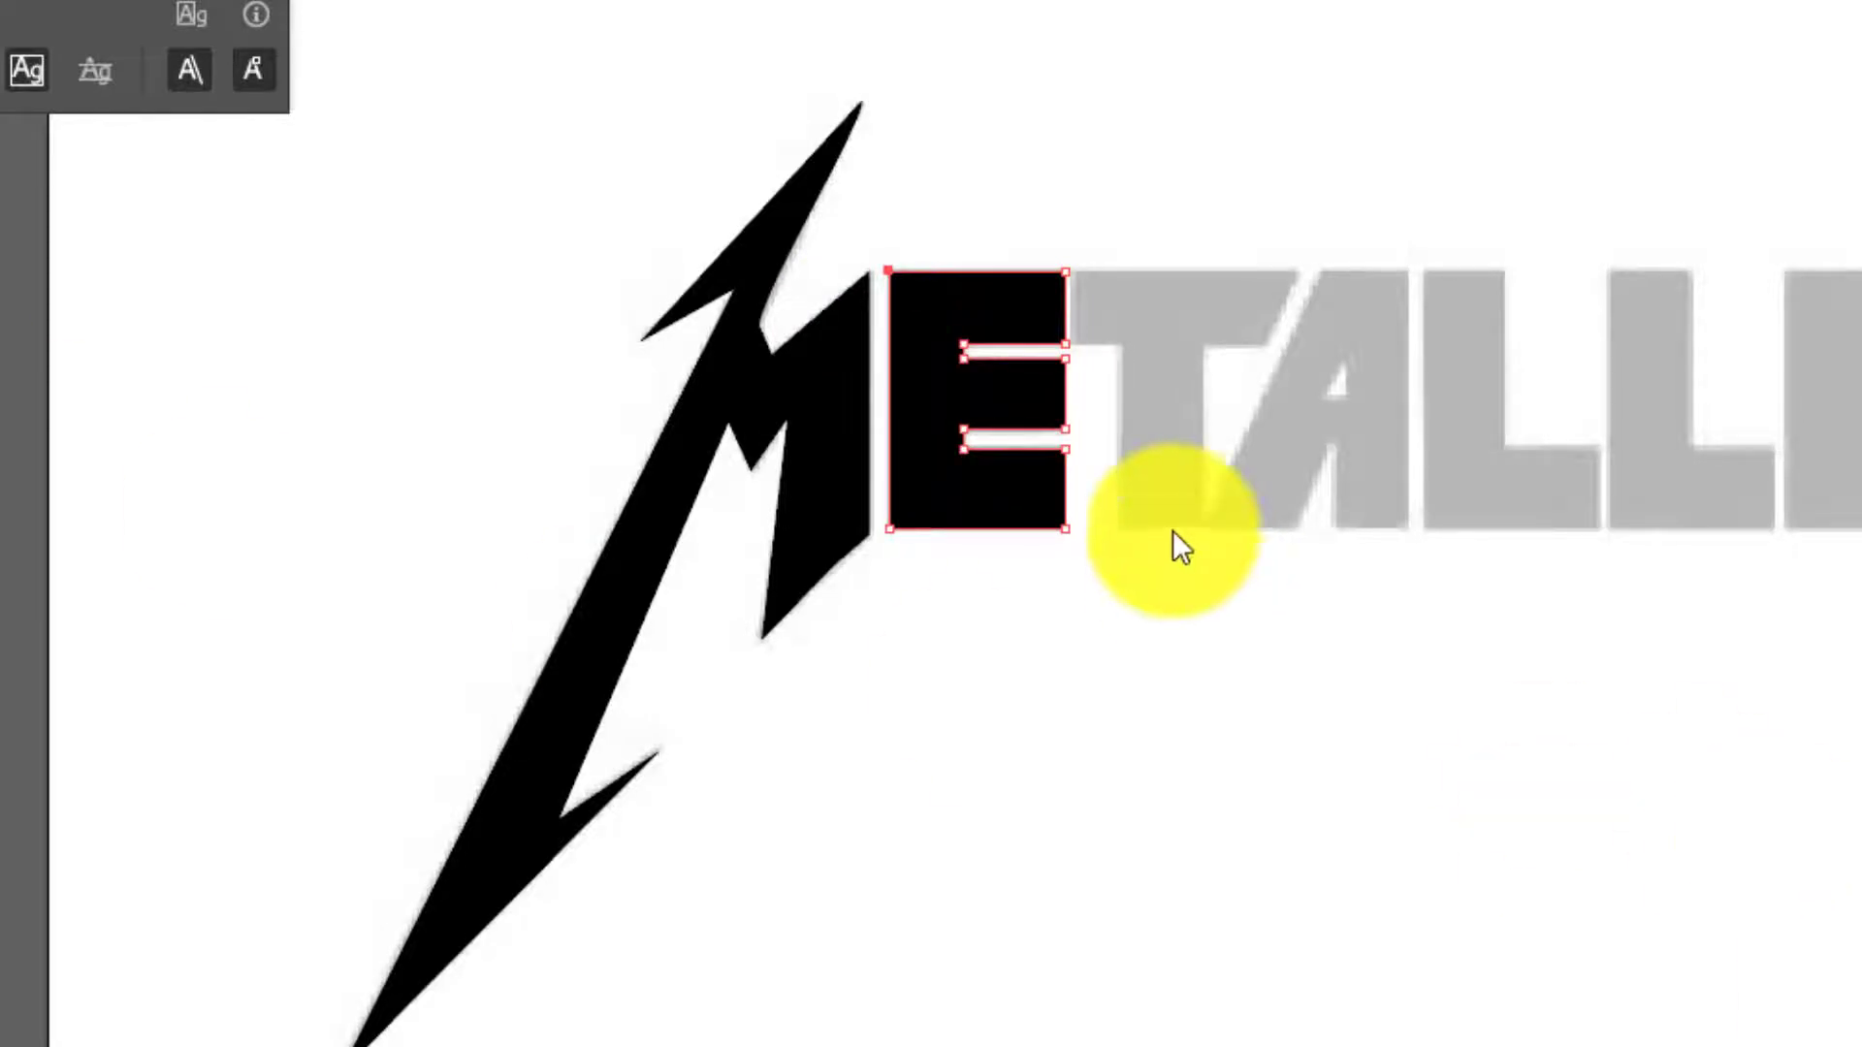
{"action": "left_click", "coordinate": [1117, 596]}
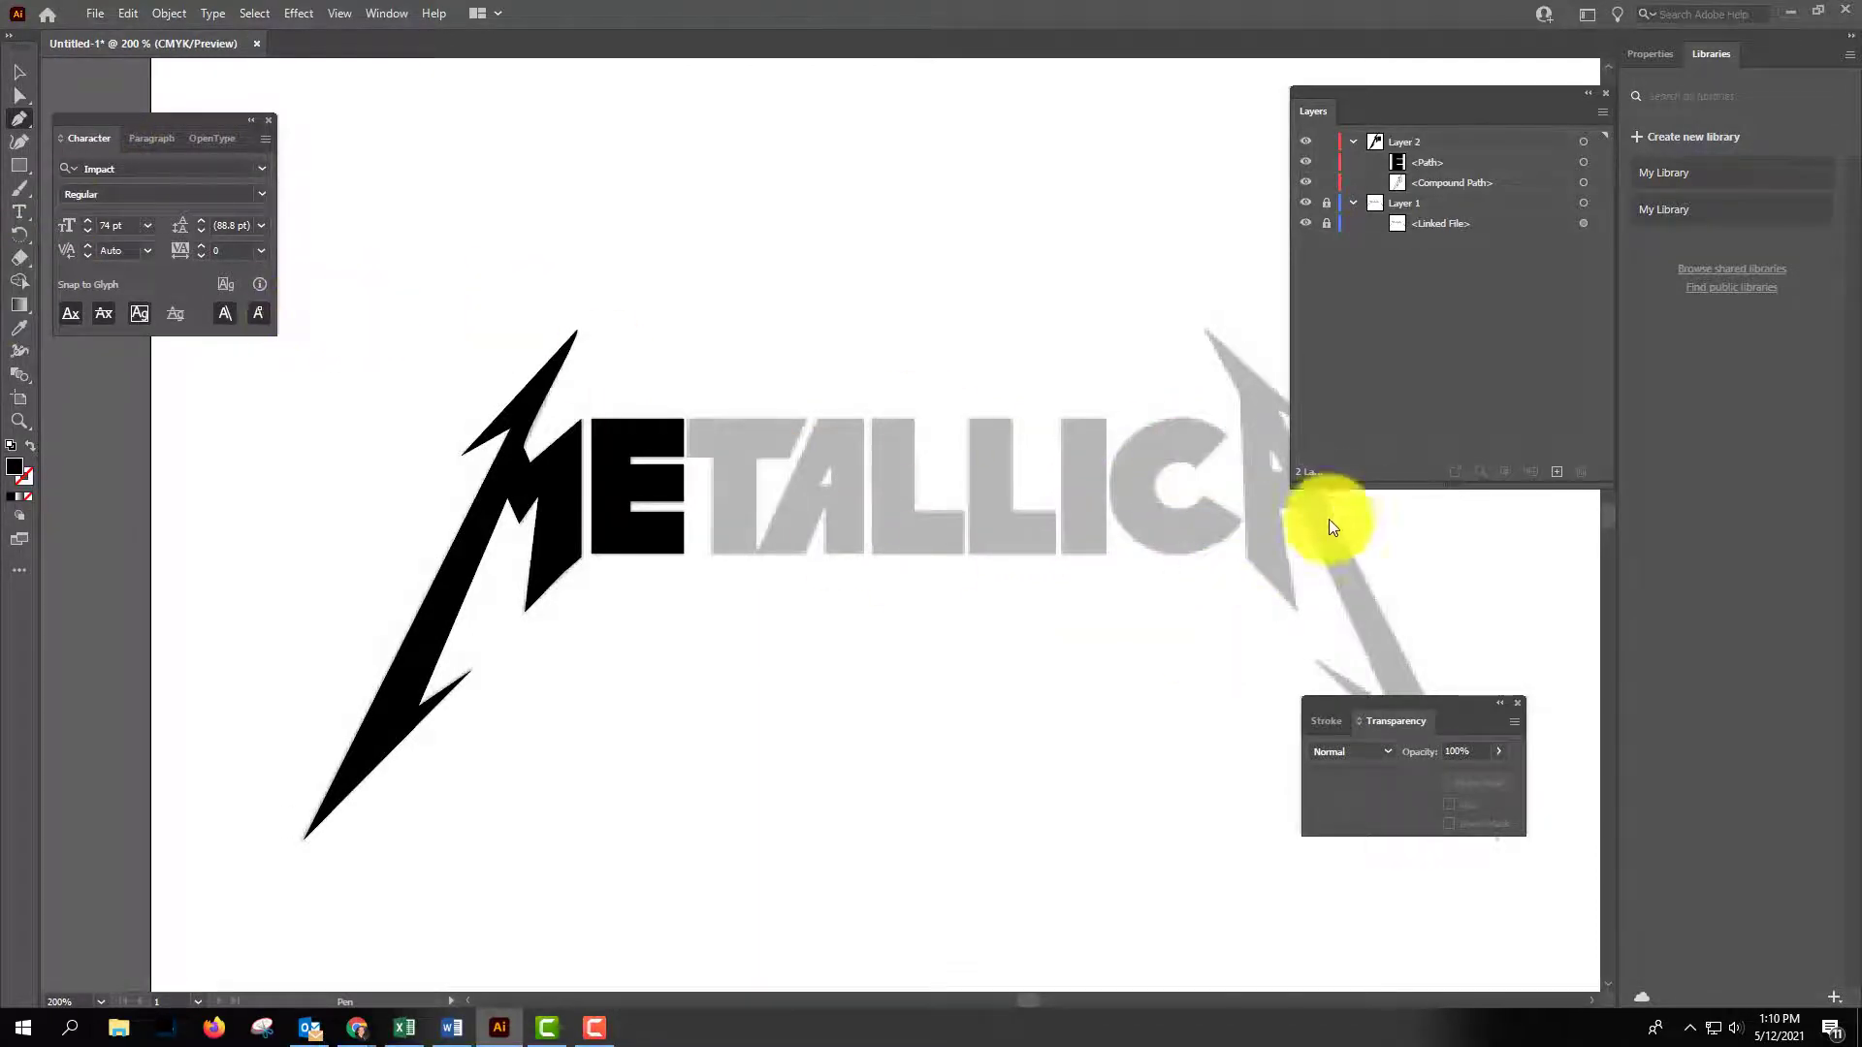
Draw a circle about 56 pt in diameter with the Ellipse tool from the centre of the reference C to its outer edge.
{"action": "scroll", "coordinate": [965, 320], "scroll_direction": "right", "scroll_amount": 3}
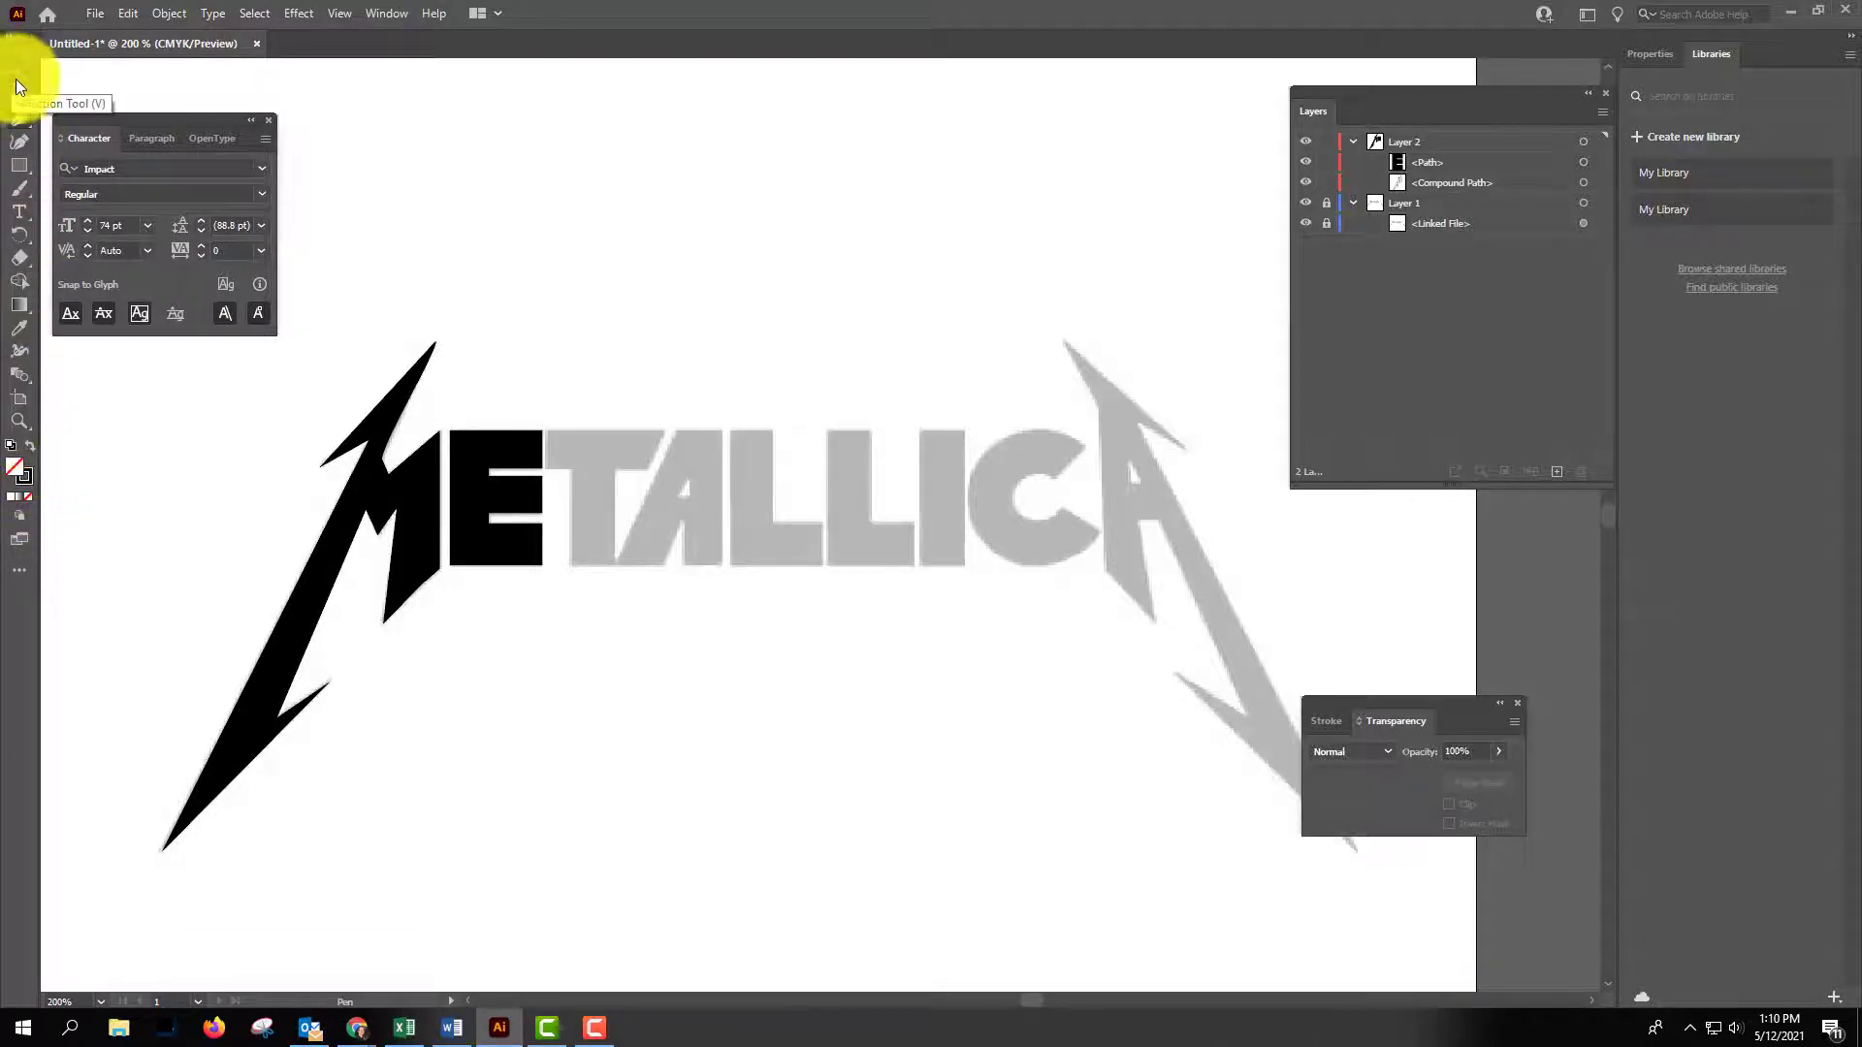
{"action": "left_click", "coordinate": [21, 165]}
{"action": "left_click", "coordinate": [72, 190]}
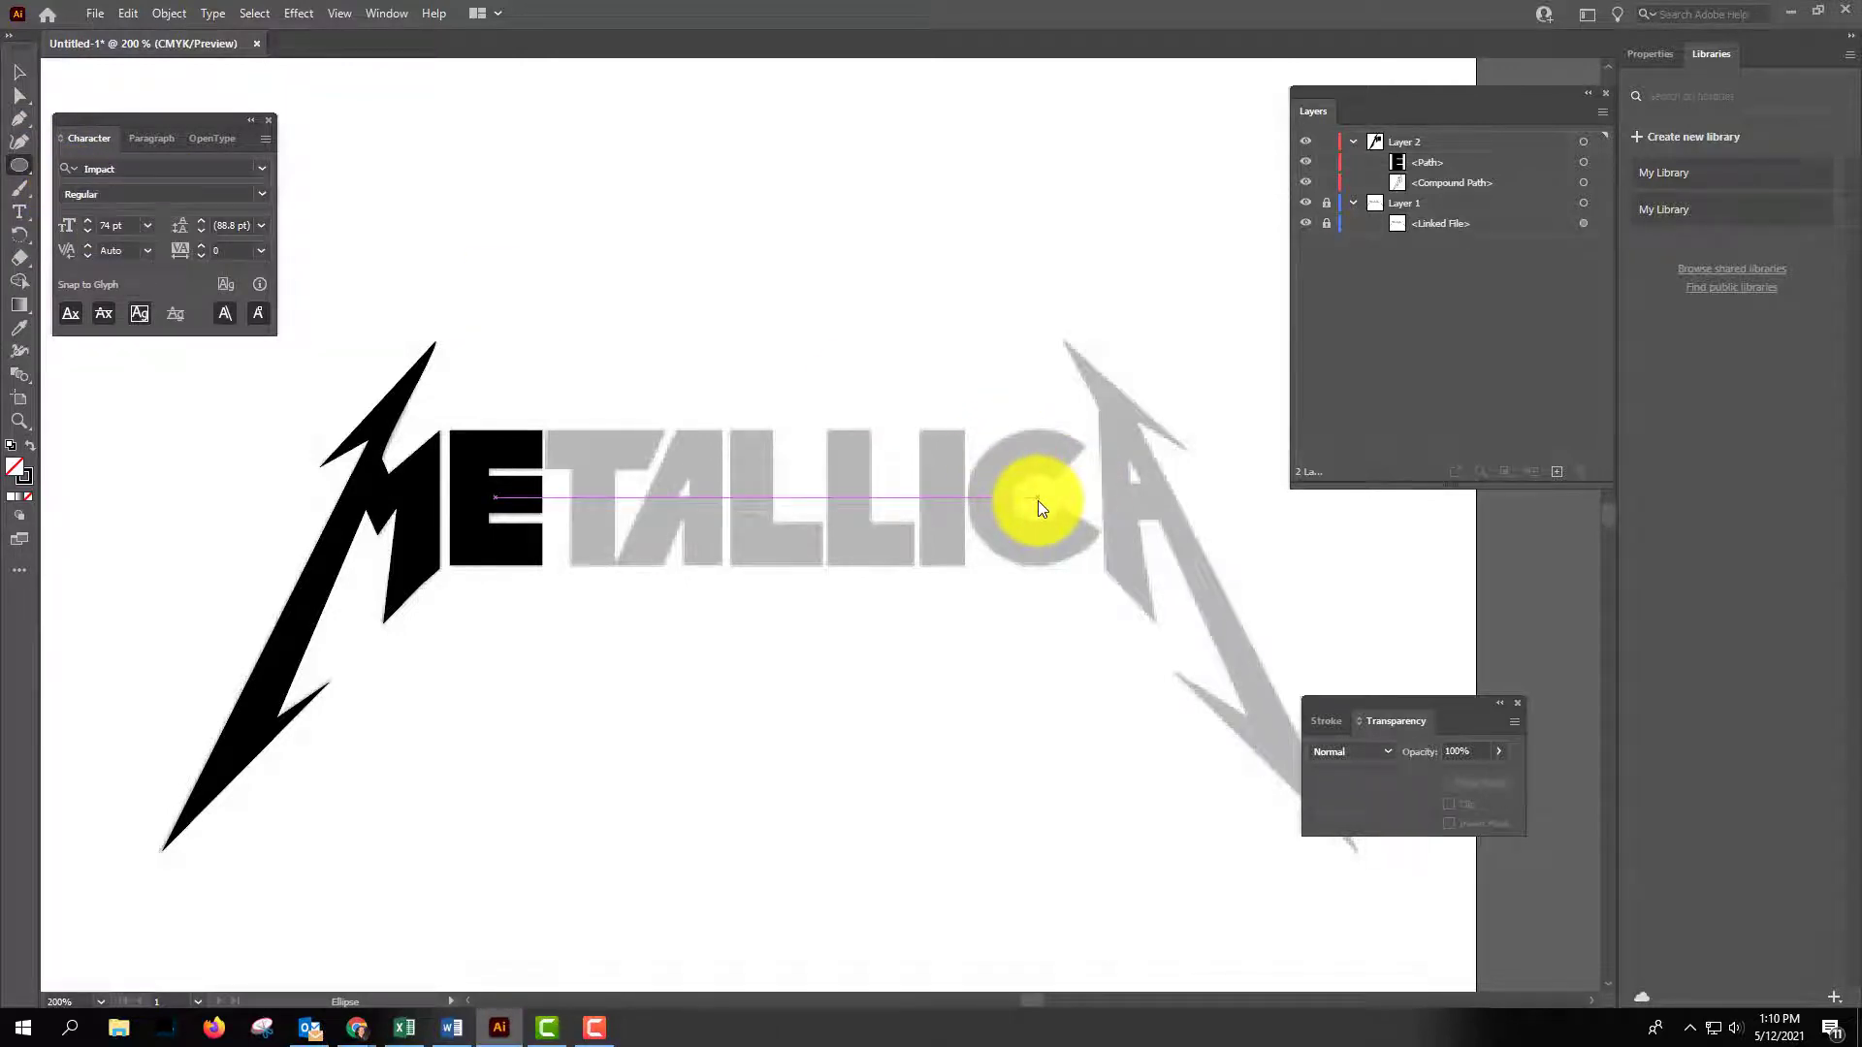
{"action": "left_click_drag", "start_coordinate": [1037, 500], "coordinate": [1049, 619]}
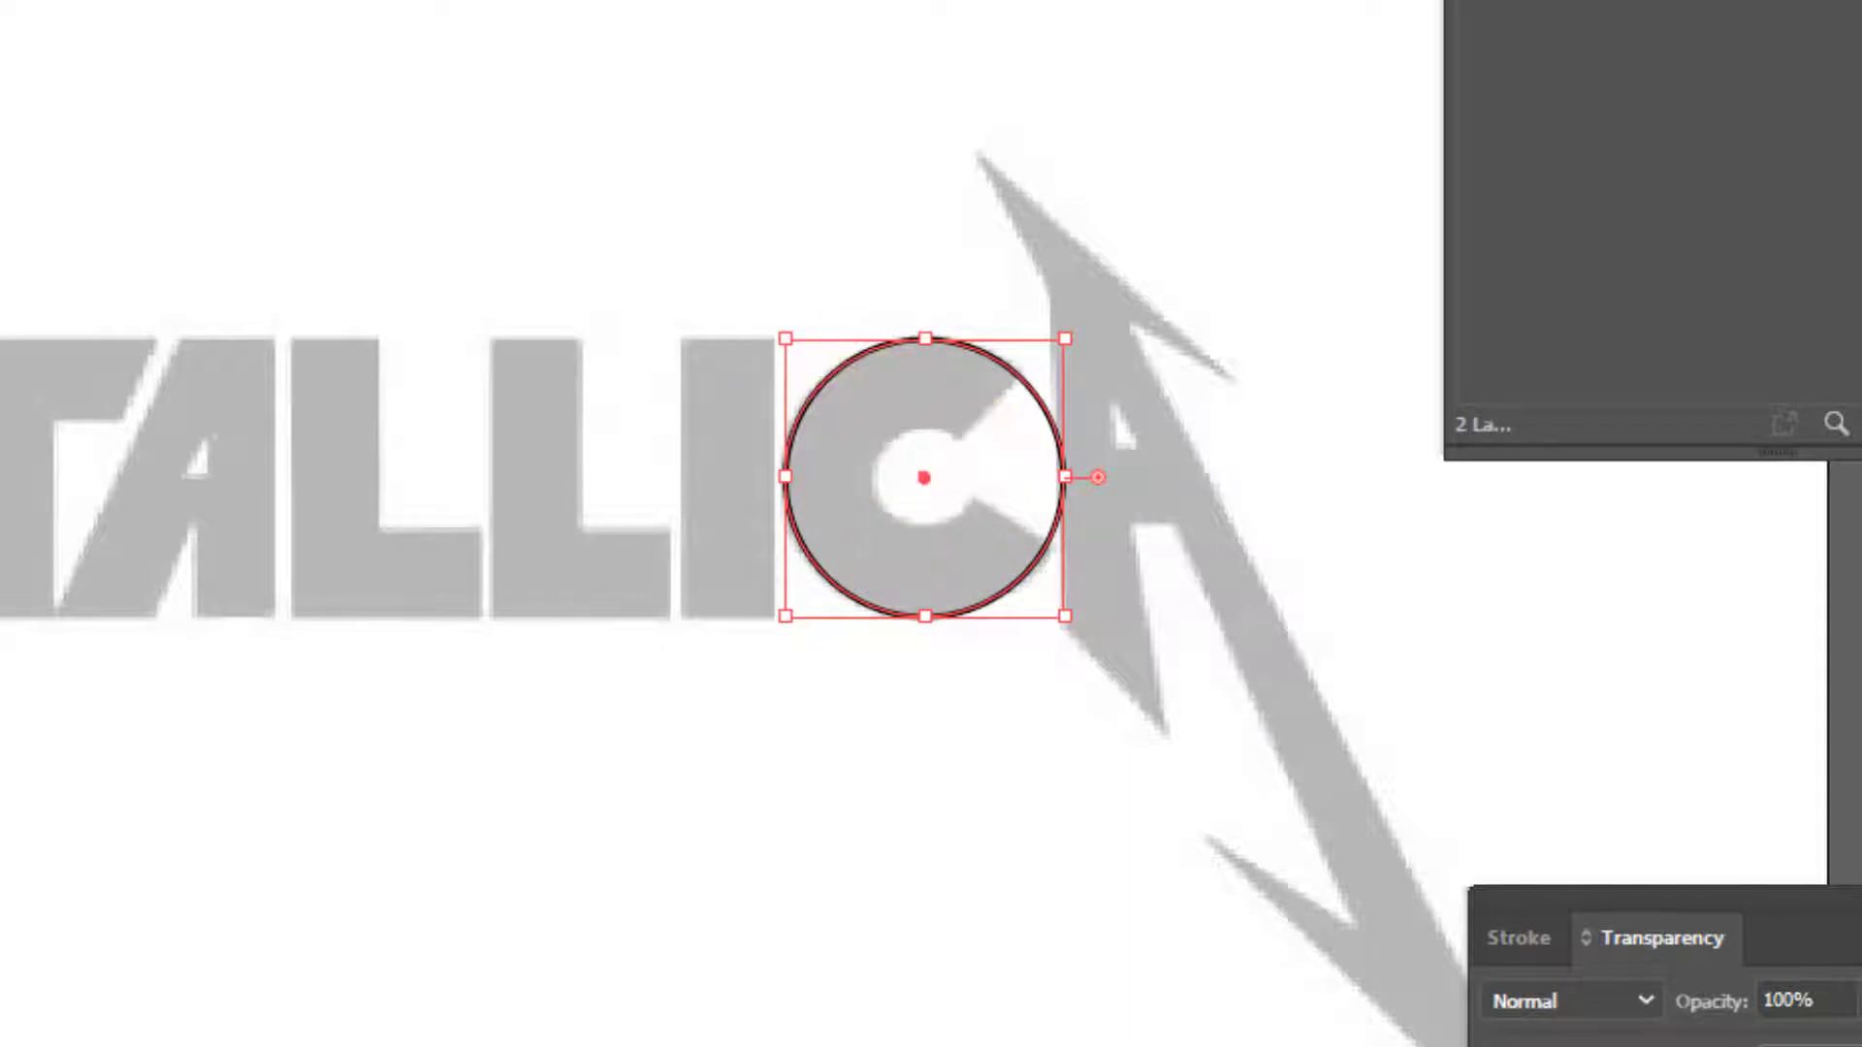
{"action": "key", "text": "ctrl+shift+a"}
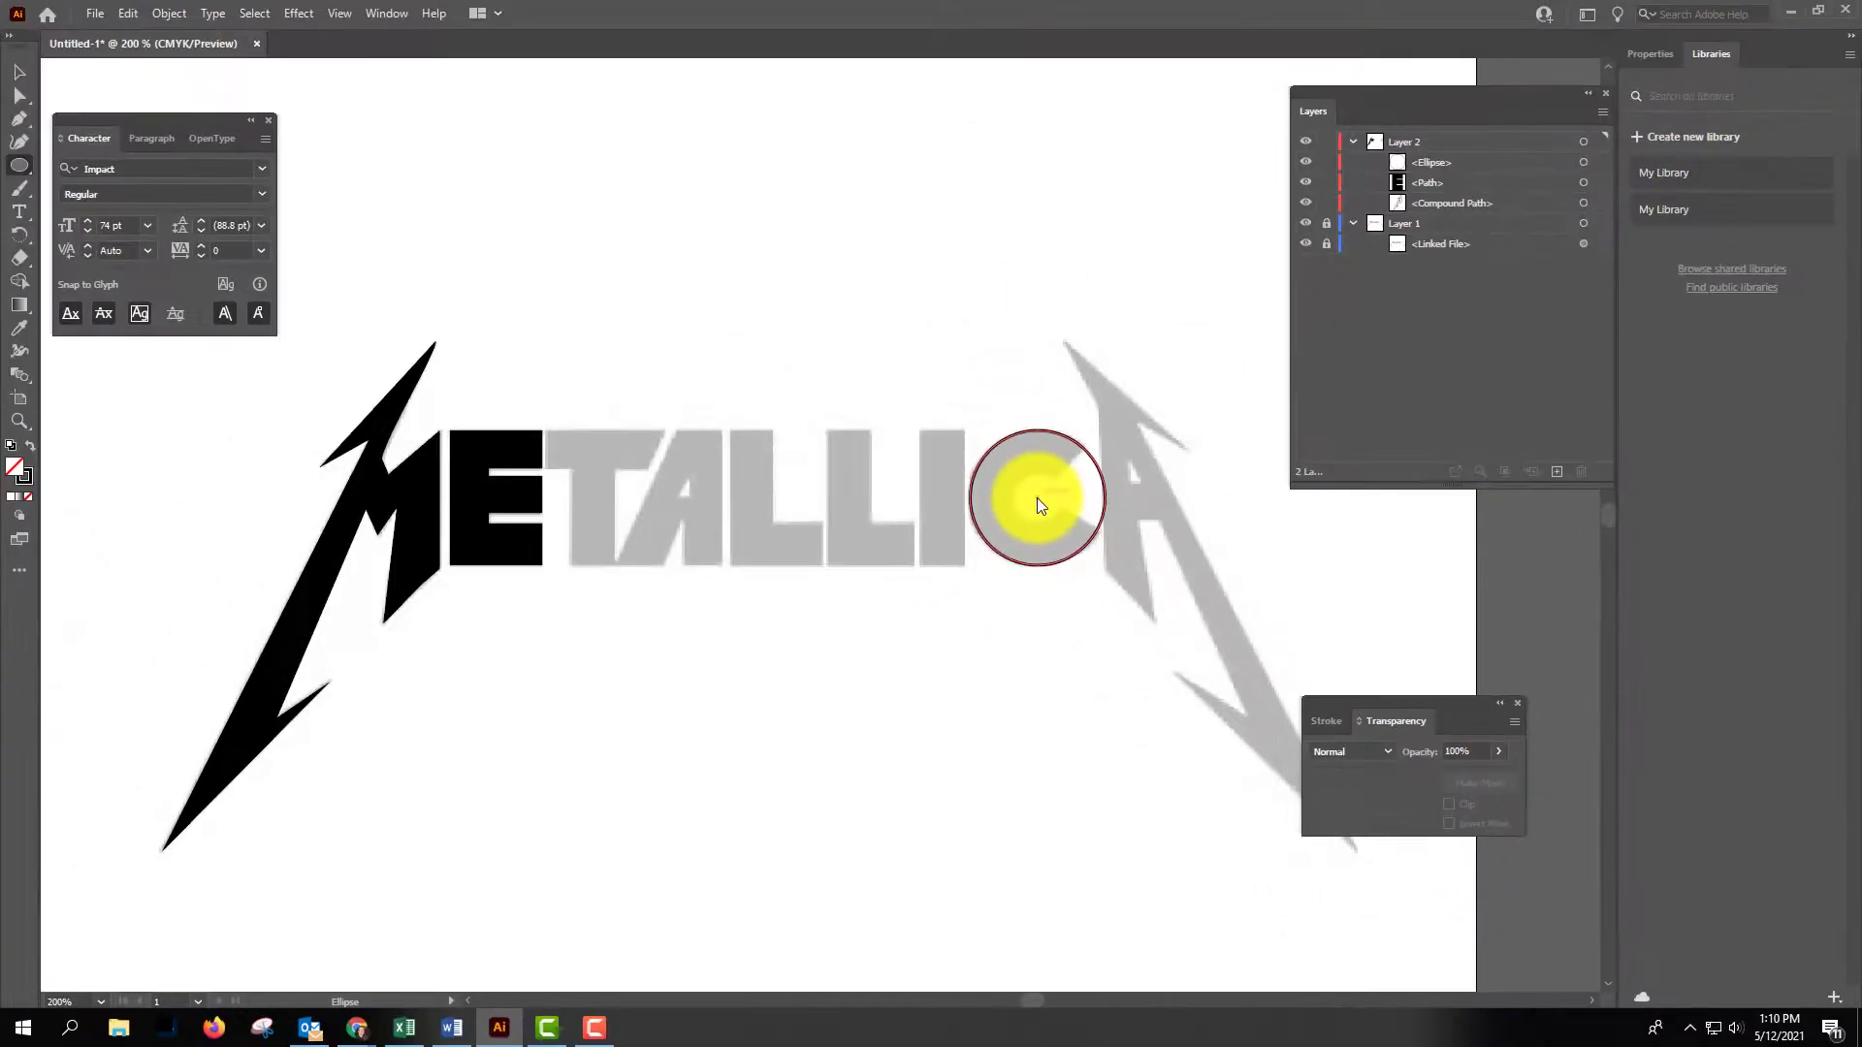
{"action": "left_click", "coordinate": [1028, 488]}
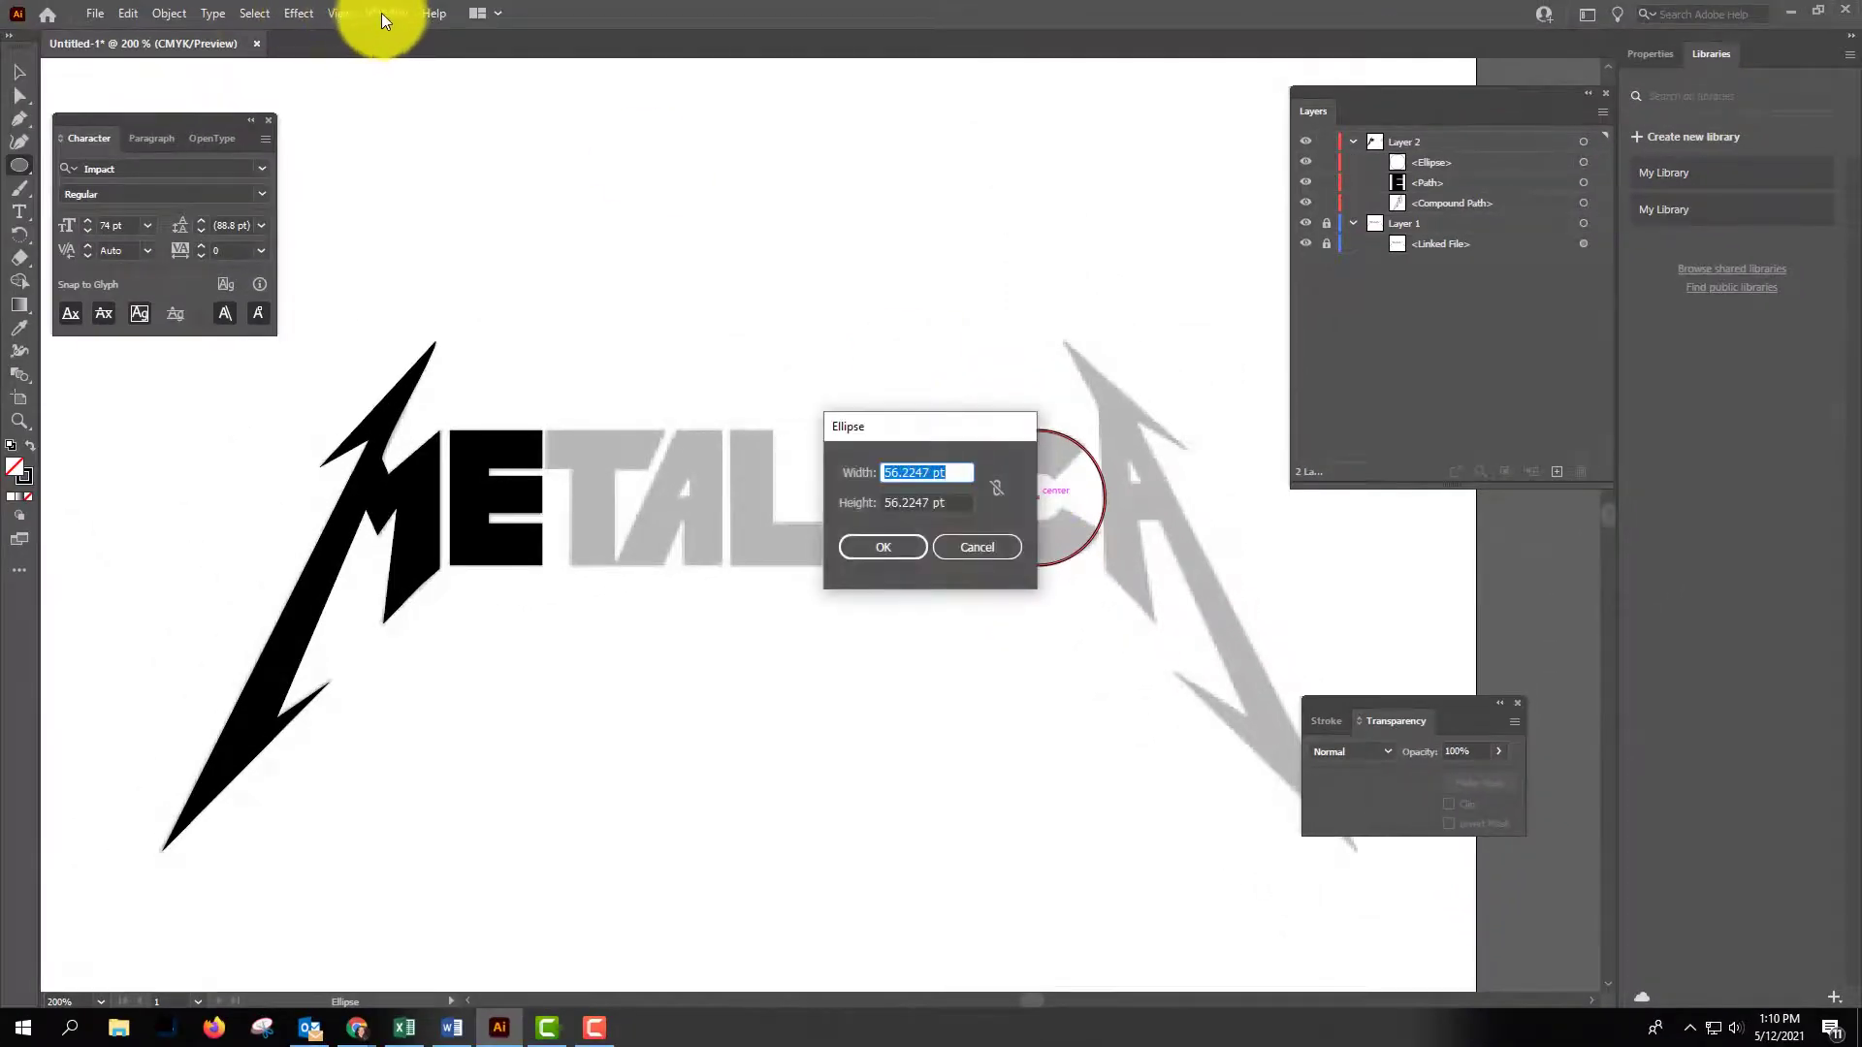
{"action": "left_click", "coordinate": [985, 545]}
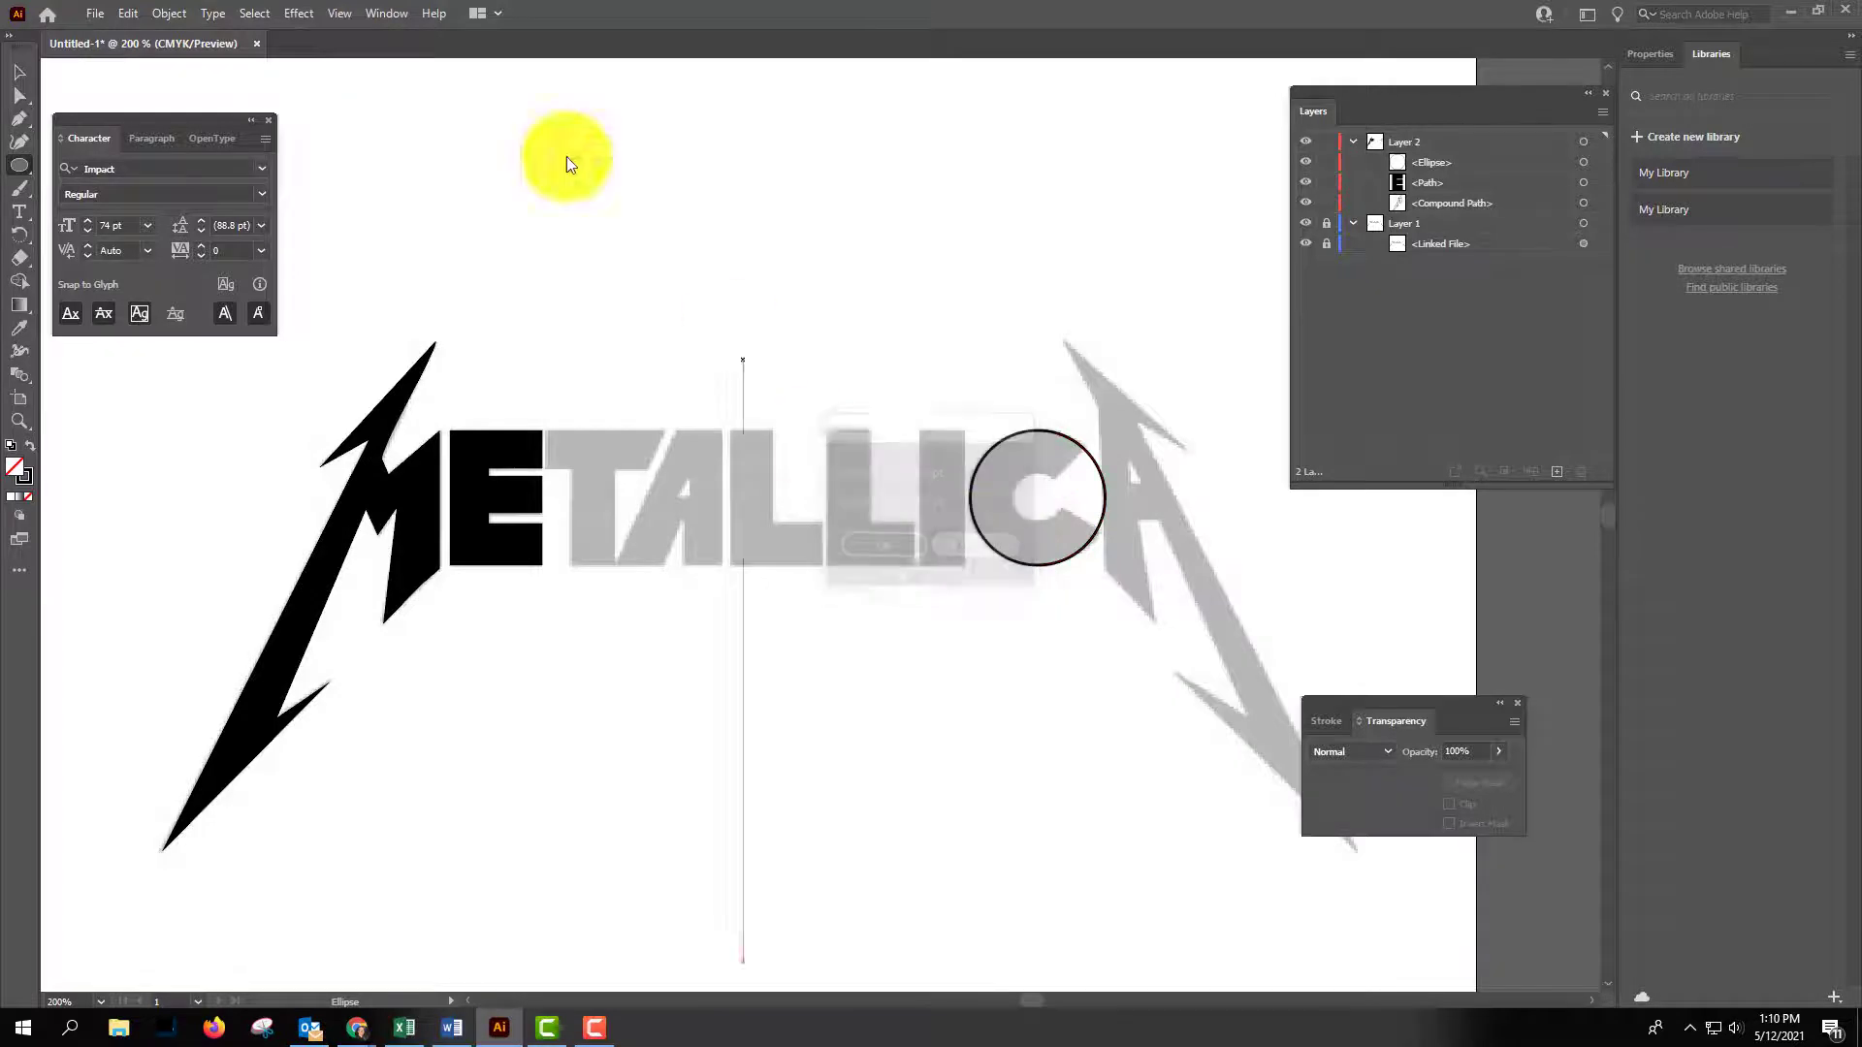
{"action": "left_click", "coordinate": [341, 13]}
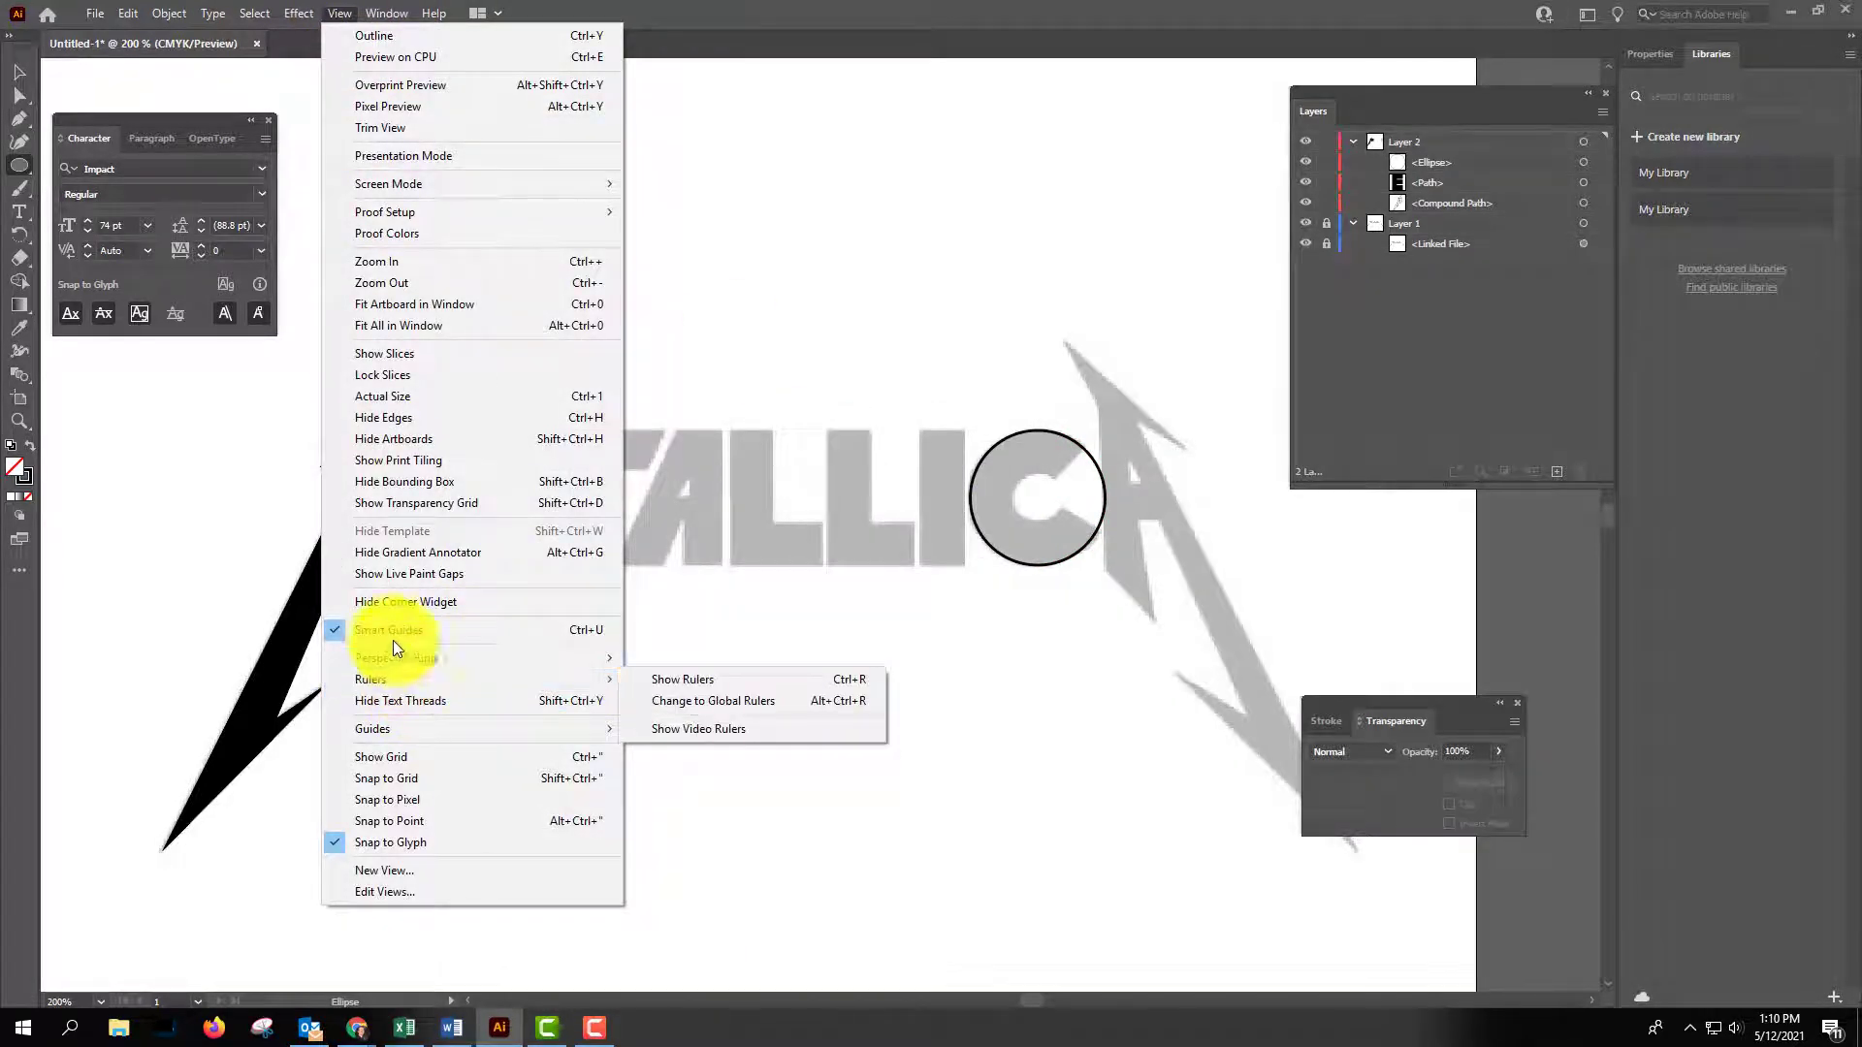
{"action": "left_click", "coordinate": [820, 42]}
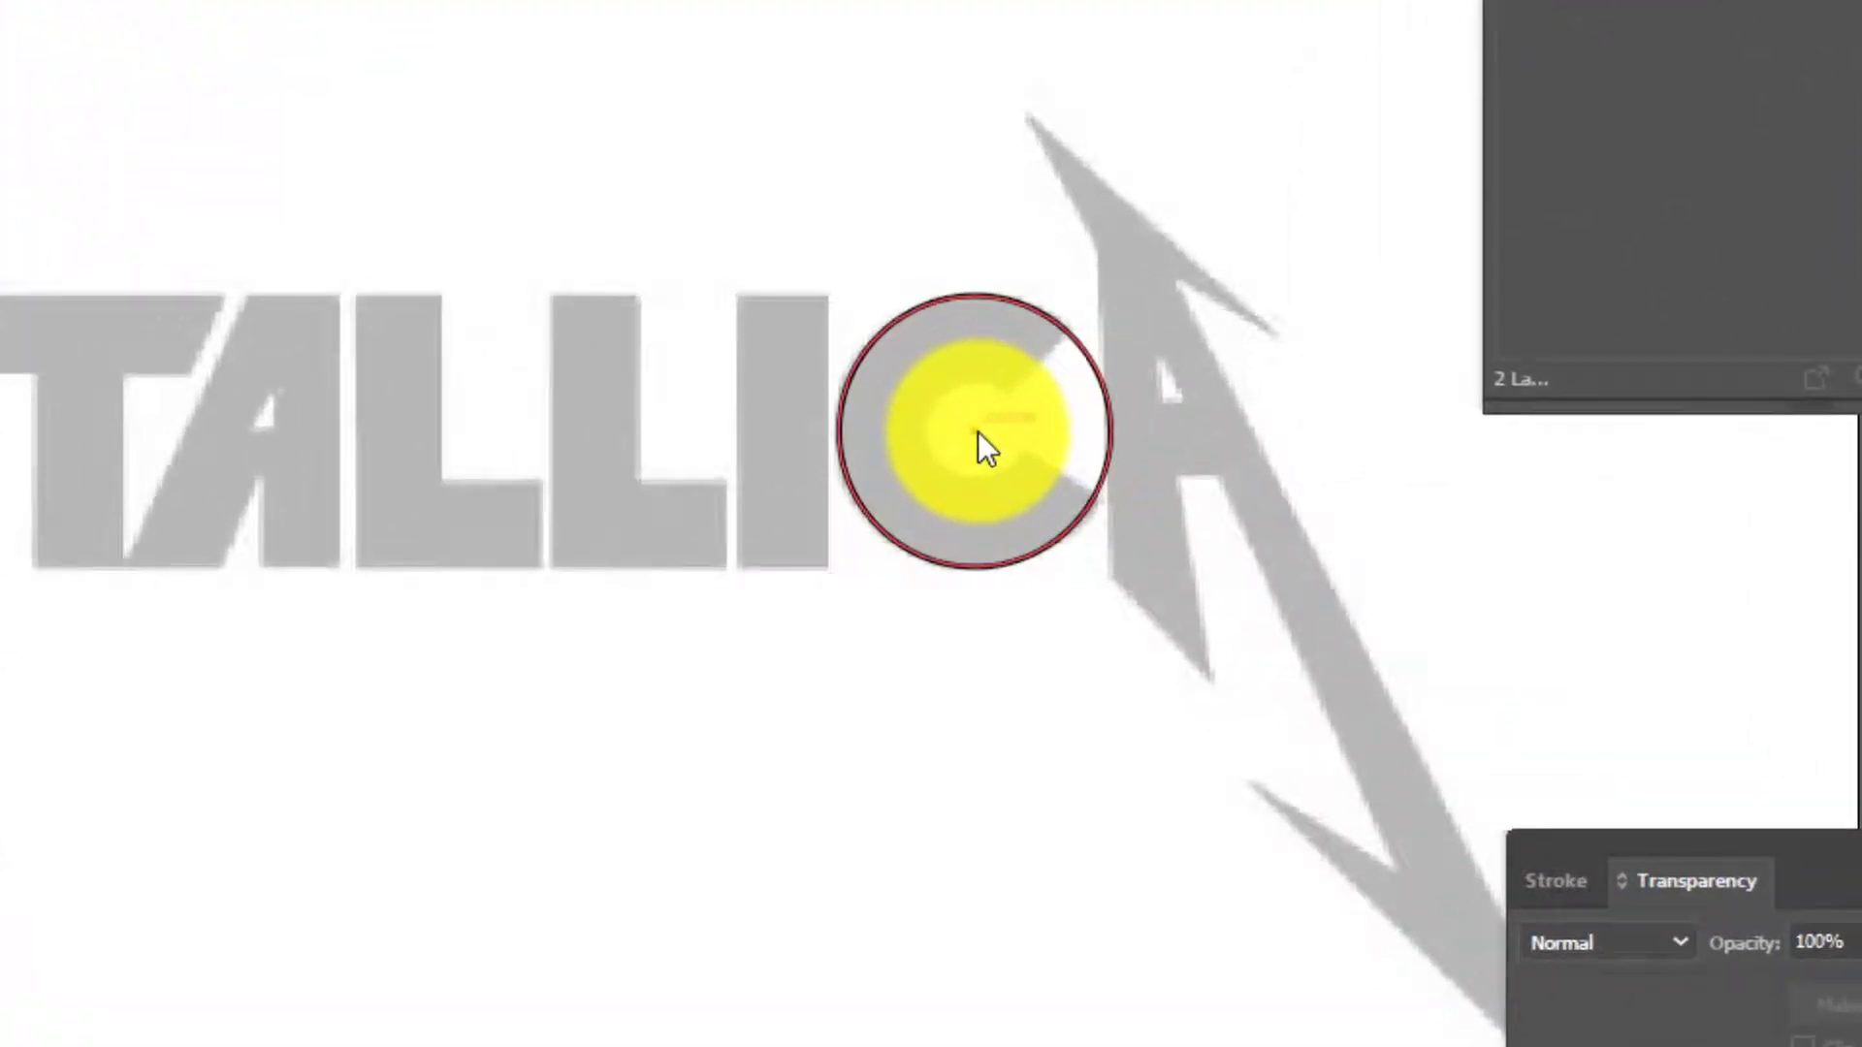
Draw a smaller concentric circle from the large circle's centre, matching the inner opening of the reference C.
{"action": "left_click_drag", "start_coordinate": [976, 433], "coordinate": [1028, 480]}
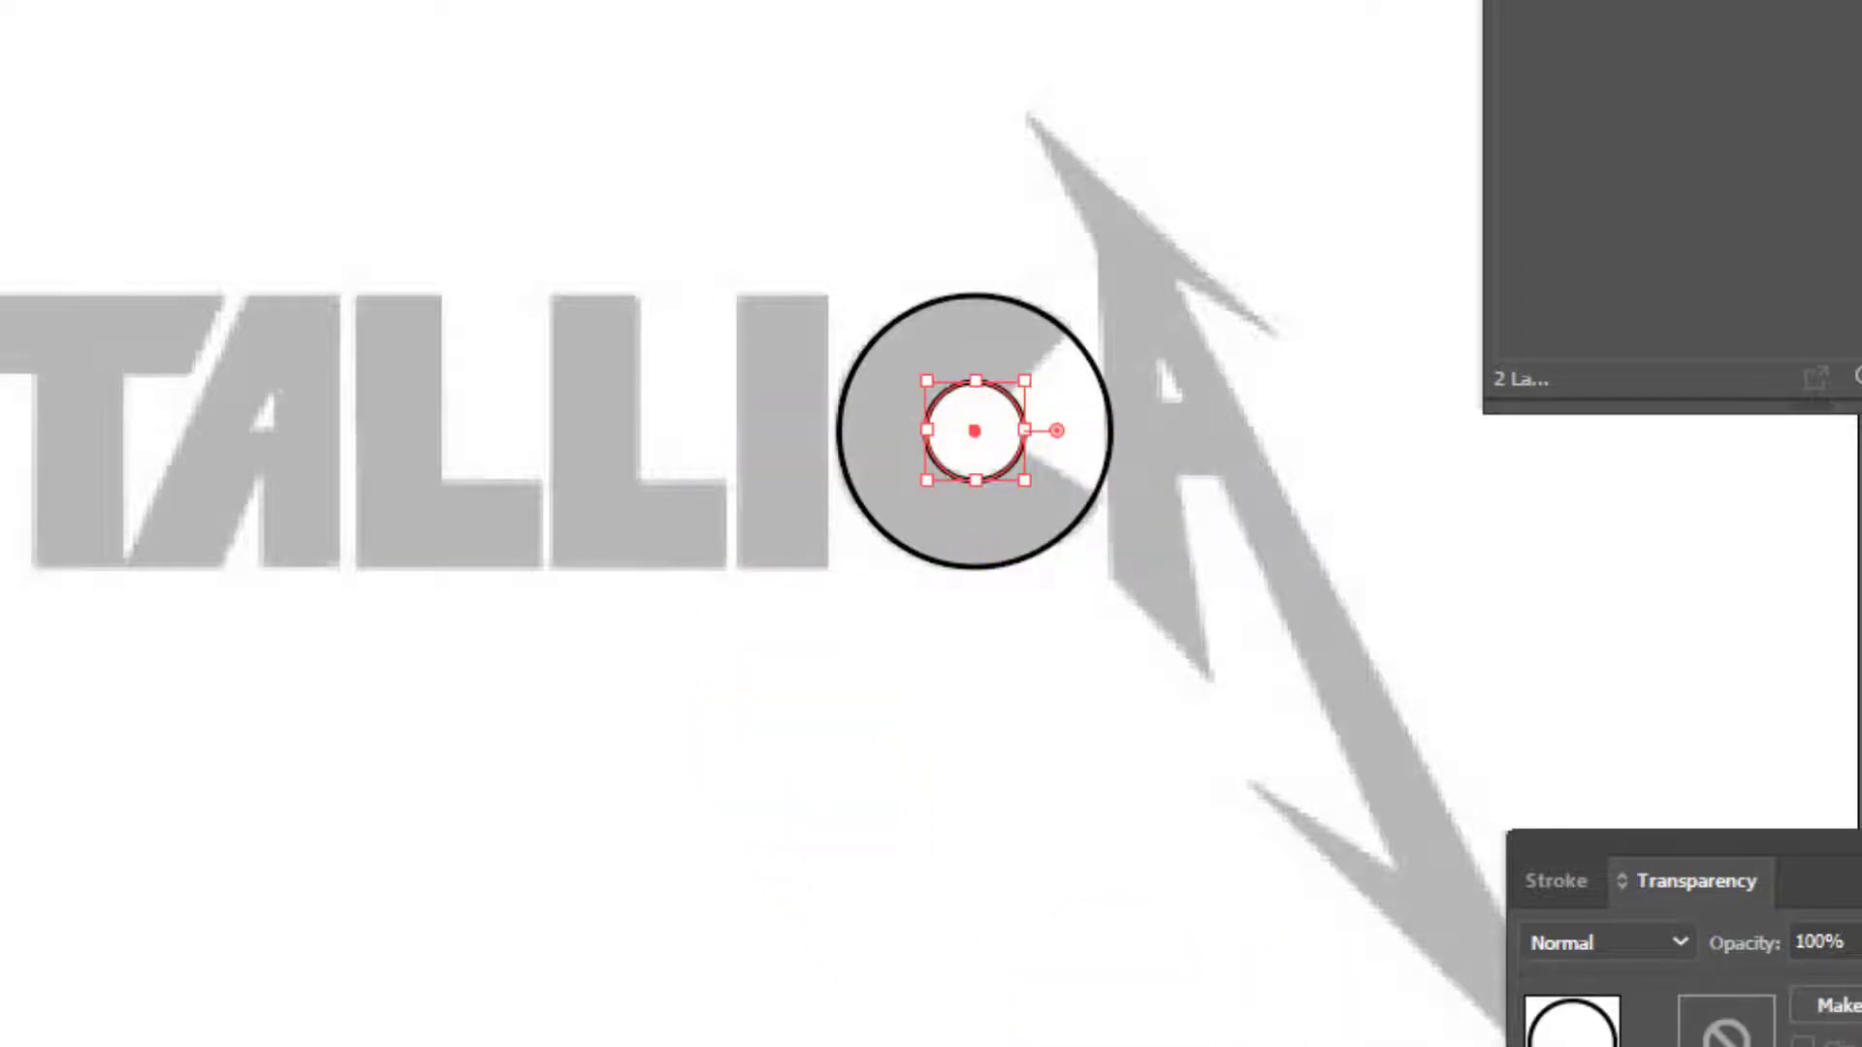
{"action": "key", "text": "p"}
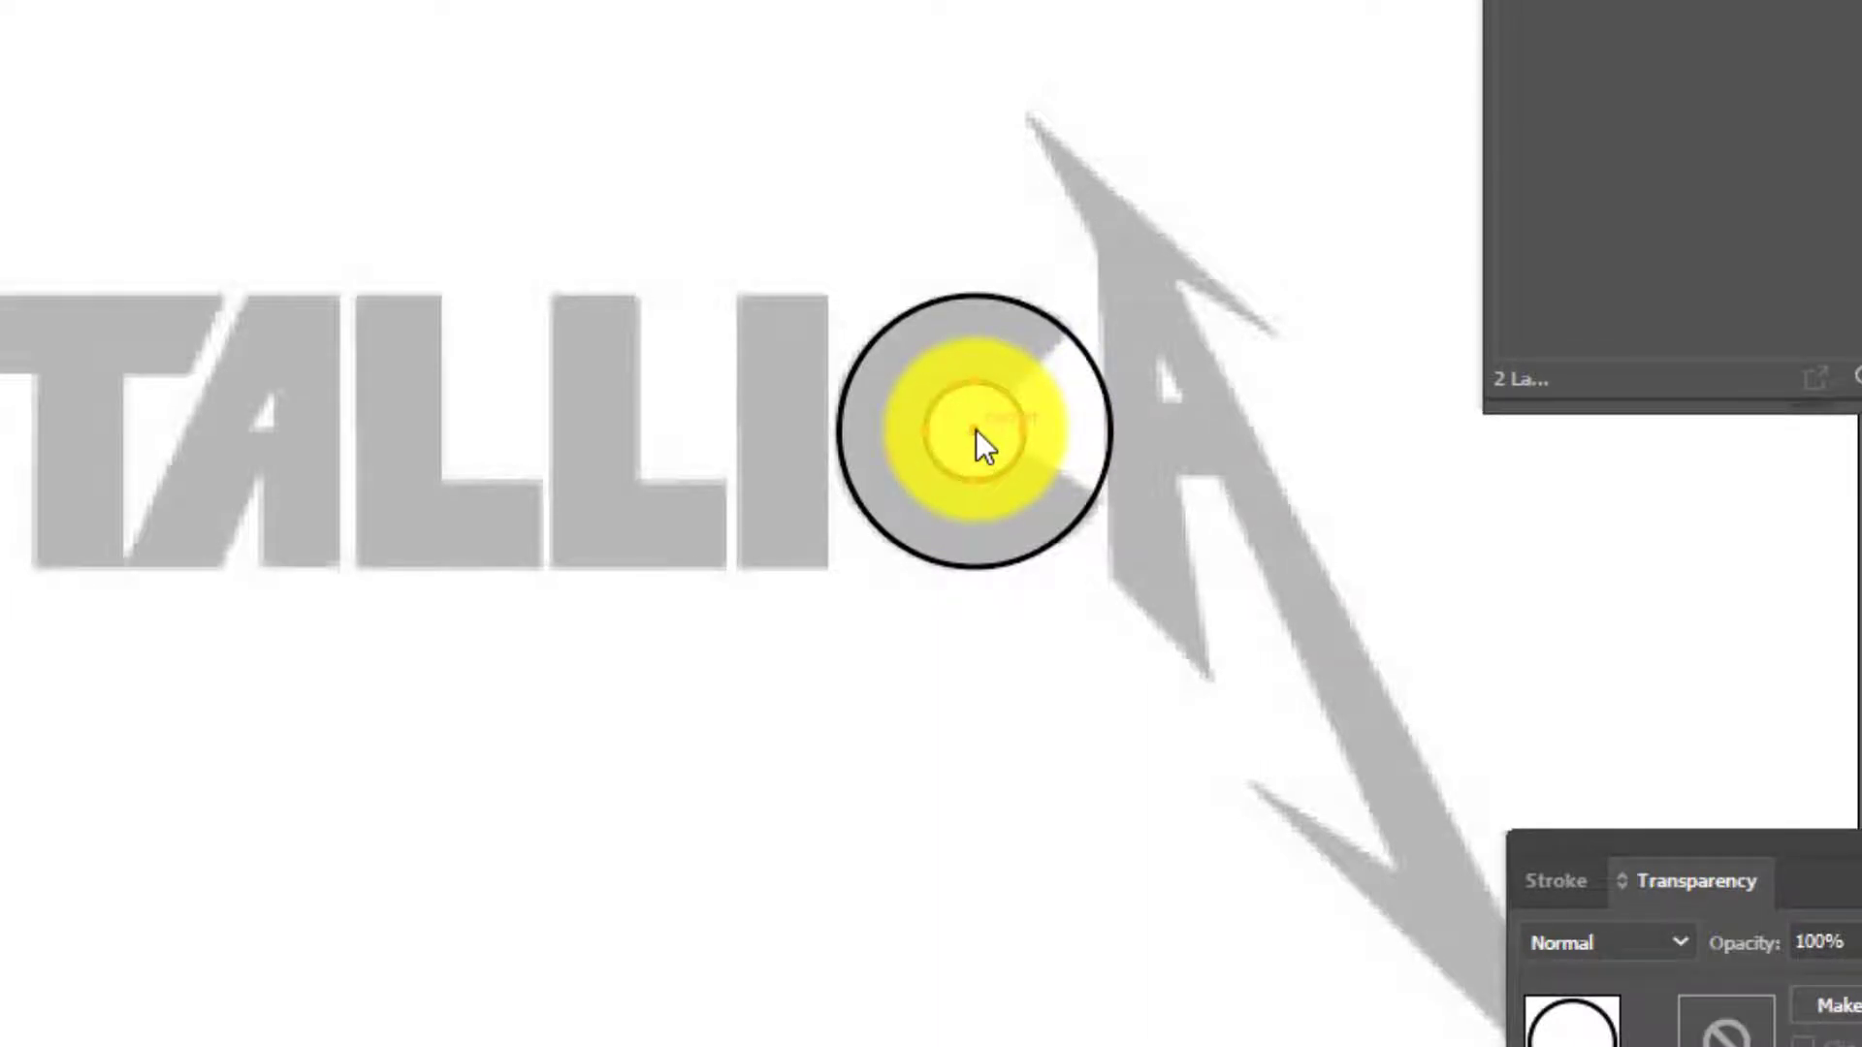
Draw an open angled path with the Pen tool from the circles' centre past the outer circle along both cut edges of the reference C.
{"action": "left_click_drag", "start_coordinate": [976, 428], "coordinate": [1081, 320]}
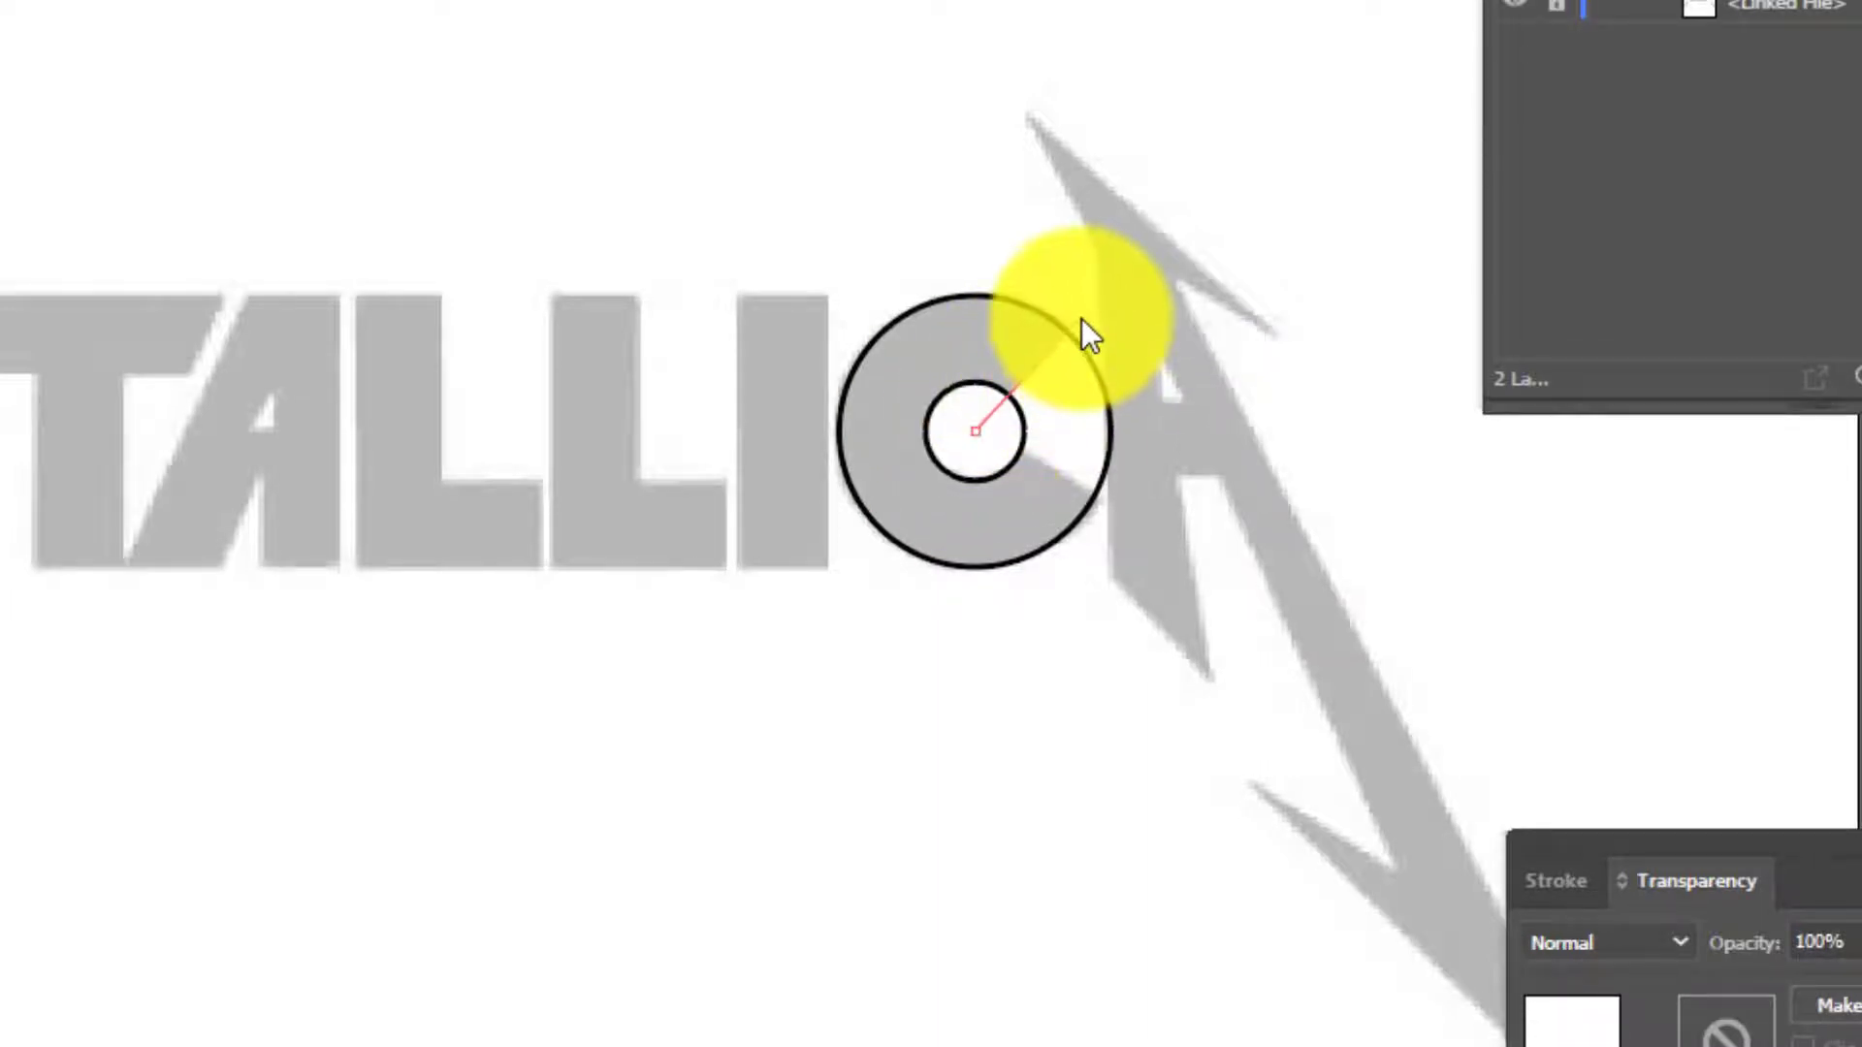
{"action": "left_click", "coordinate": [1022, 550]}
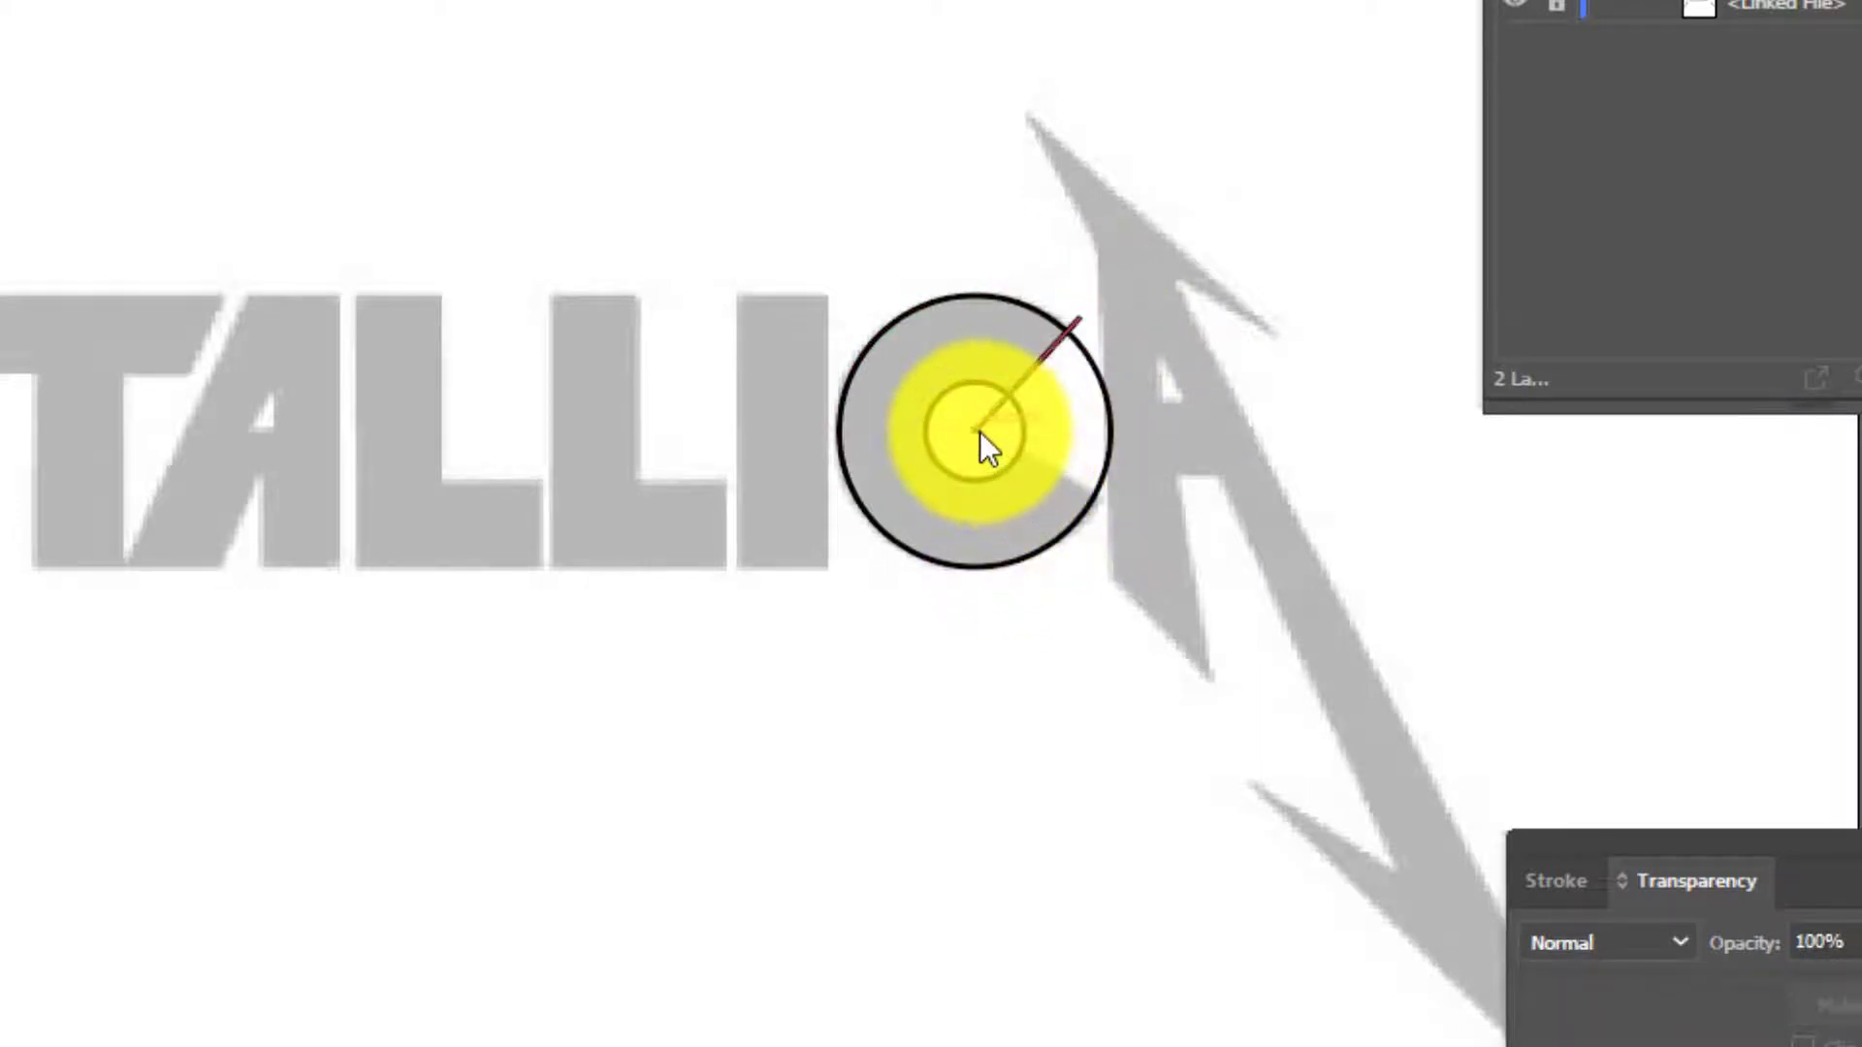
{"action": "left_click_drag", "start_coordinate": [978, 432], "coordinate": [1121, 514]}
{"action": "left_click_drag", "start_coordinate": [1121, 514], "coordinate": [1121, 681]}
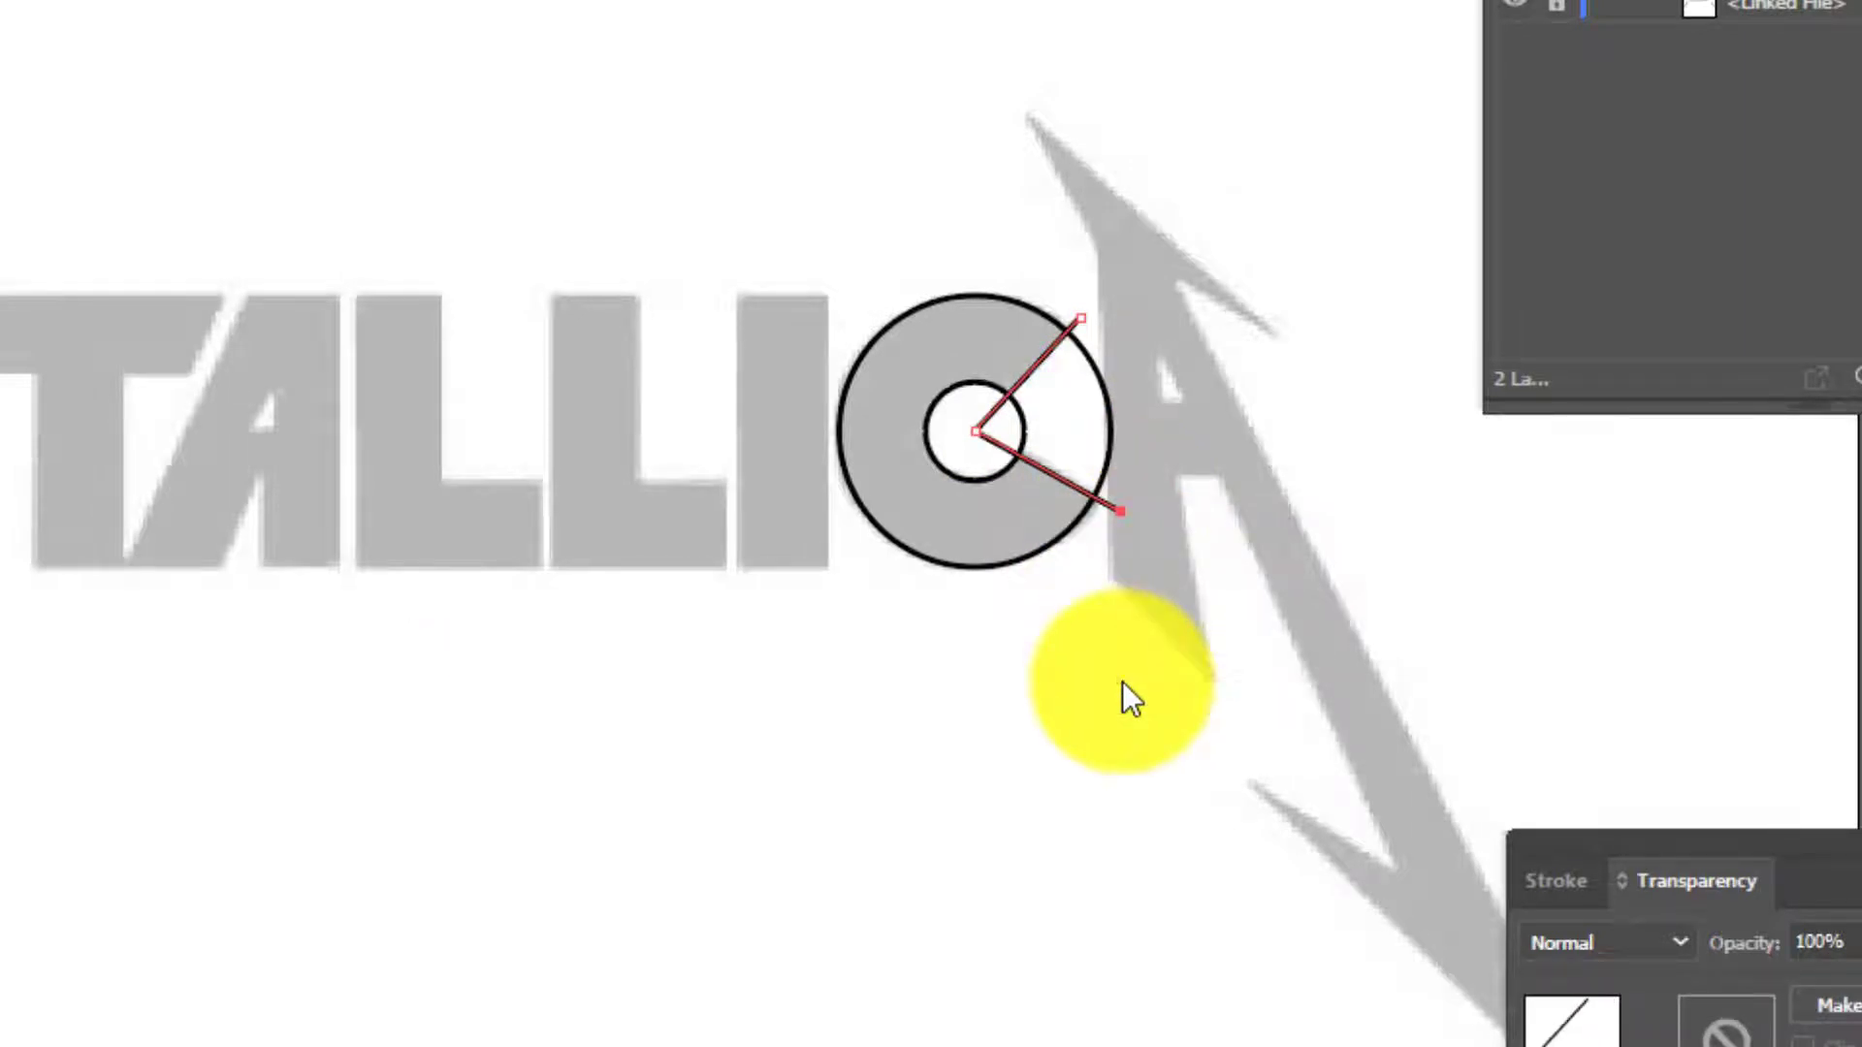
{"action": "left_click", "coordinate": [1121, 681], "text": "ctrl"}
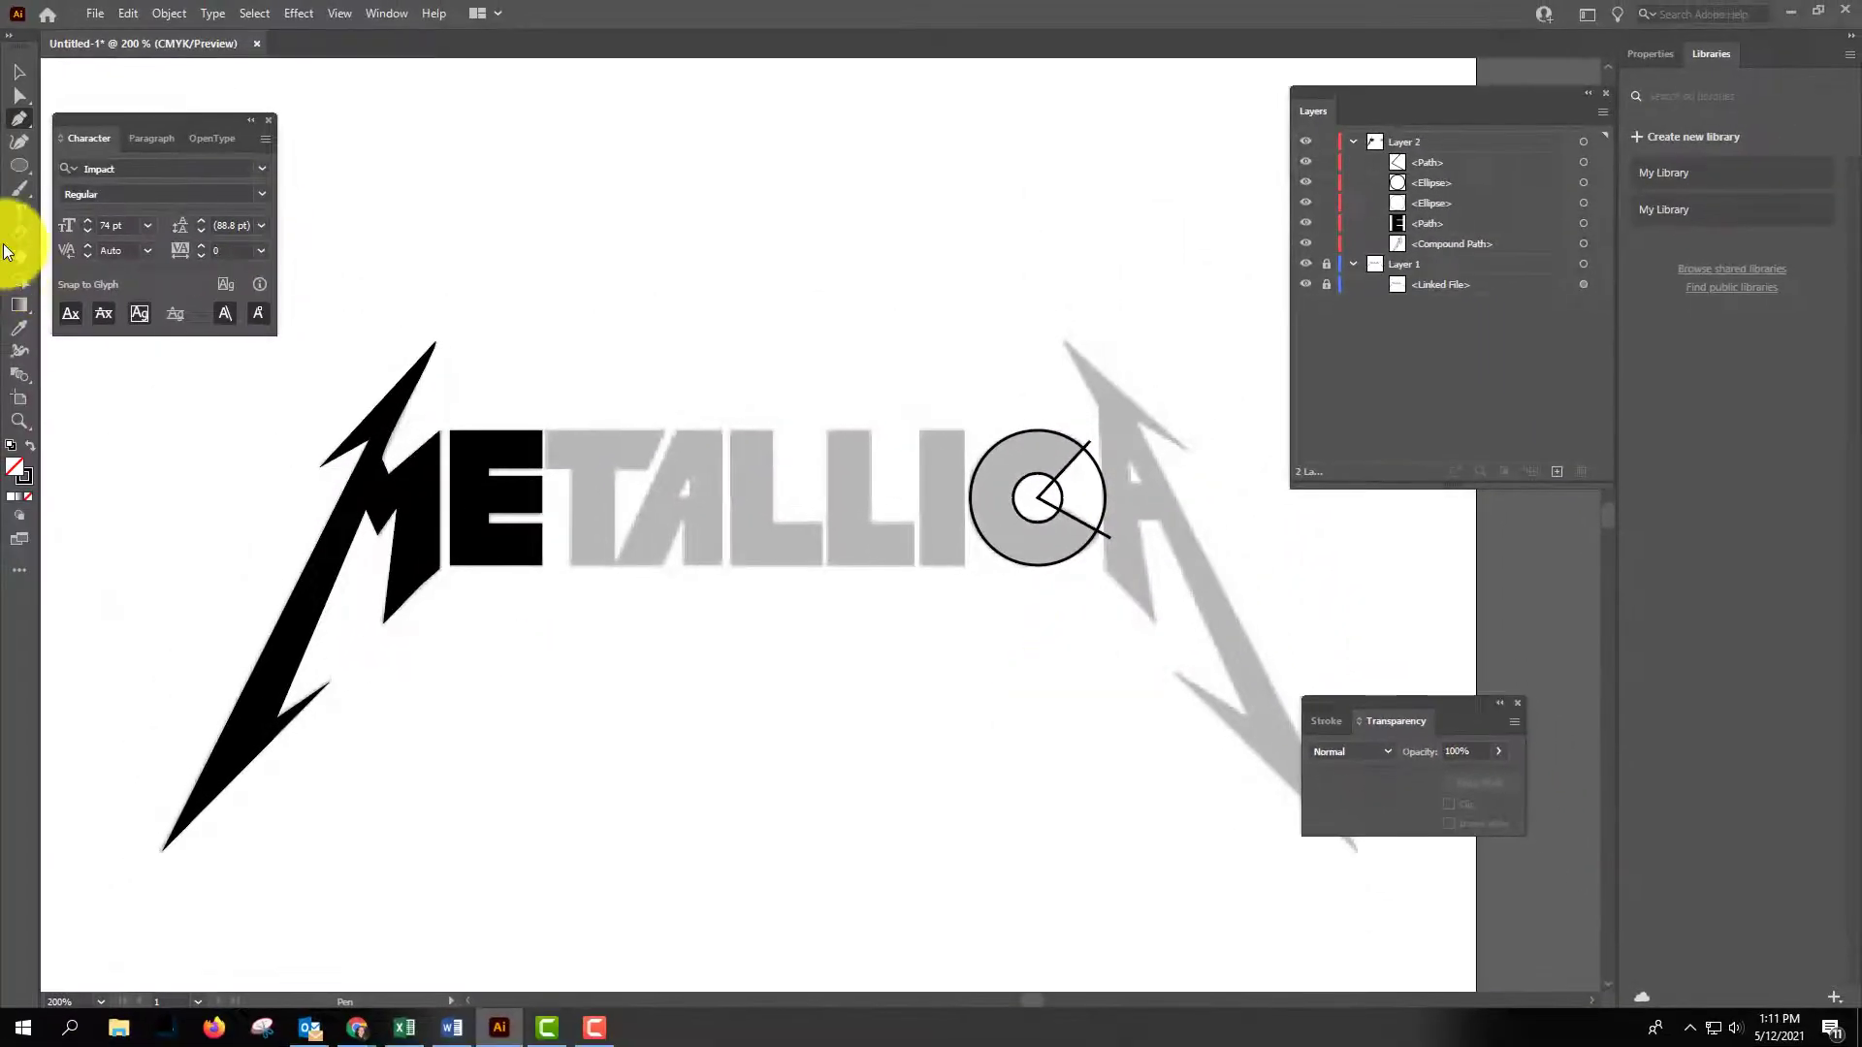
Fill the large circle over the C with red dd1f1f.
{"action": "left_click", "coordinate": [19, 72]}
{"action": "left_click", "coordinate": [1036, 428]}
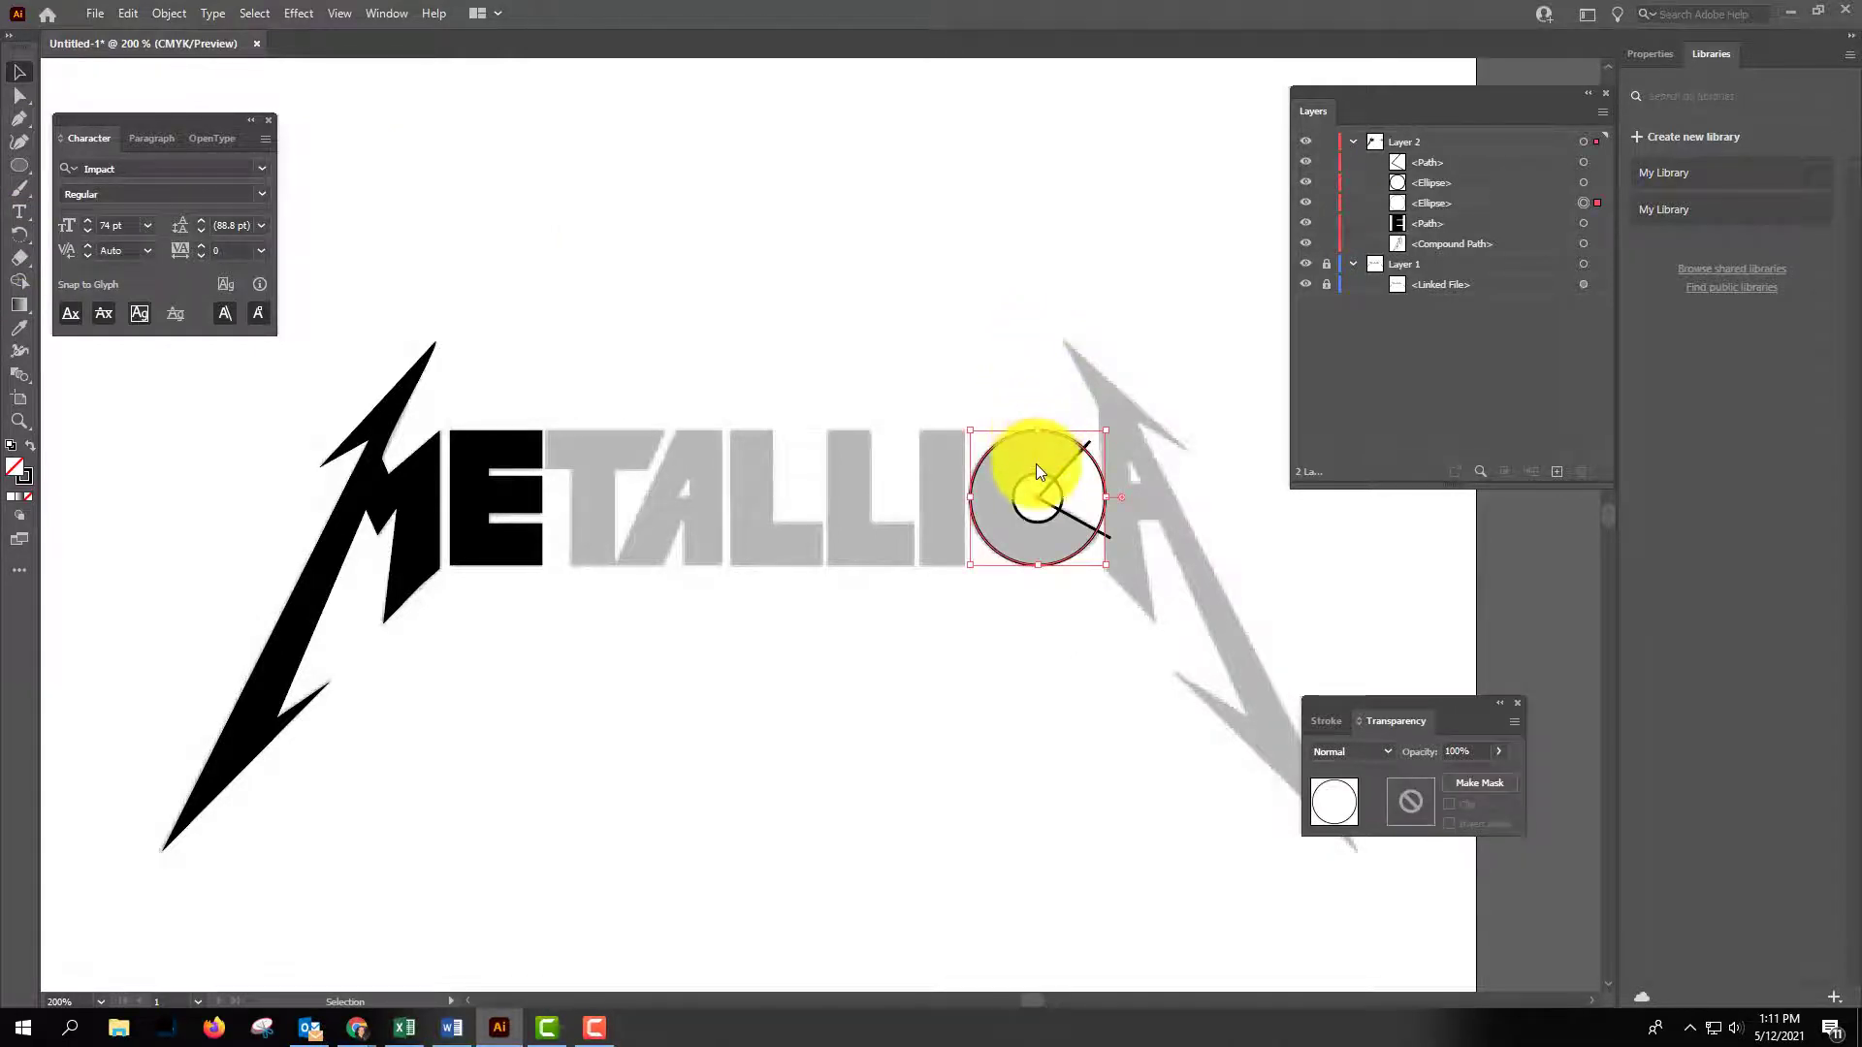
{"action": "double_click", "coordinate": [21, 472]}
{"action": "left_click", "coordinate": [888, 416]}
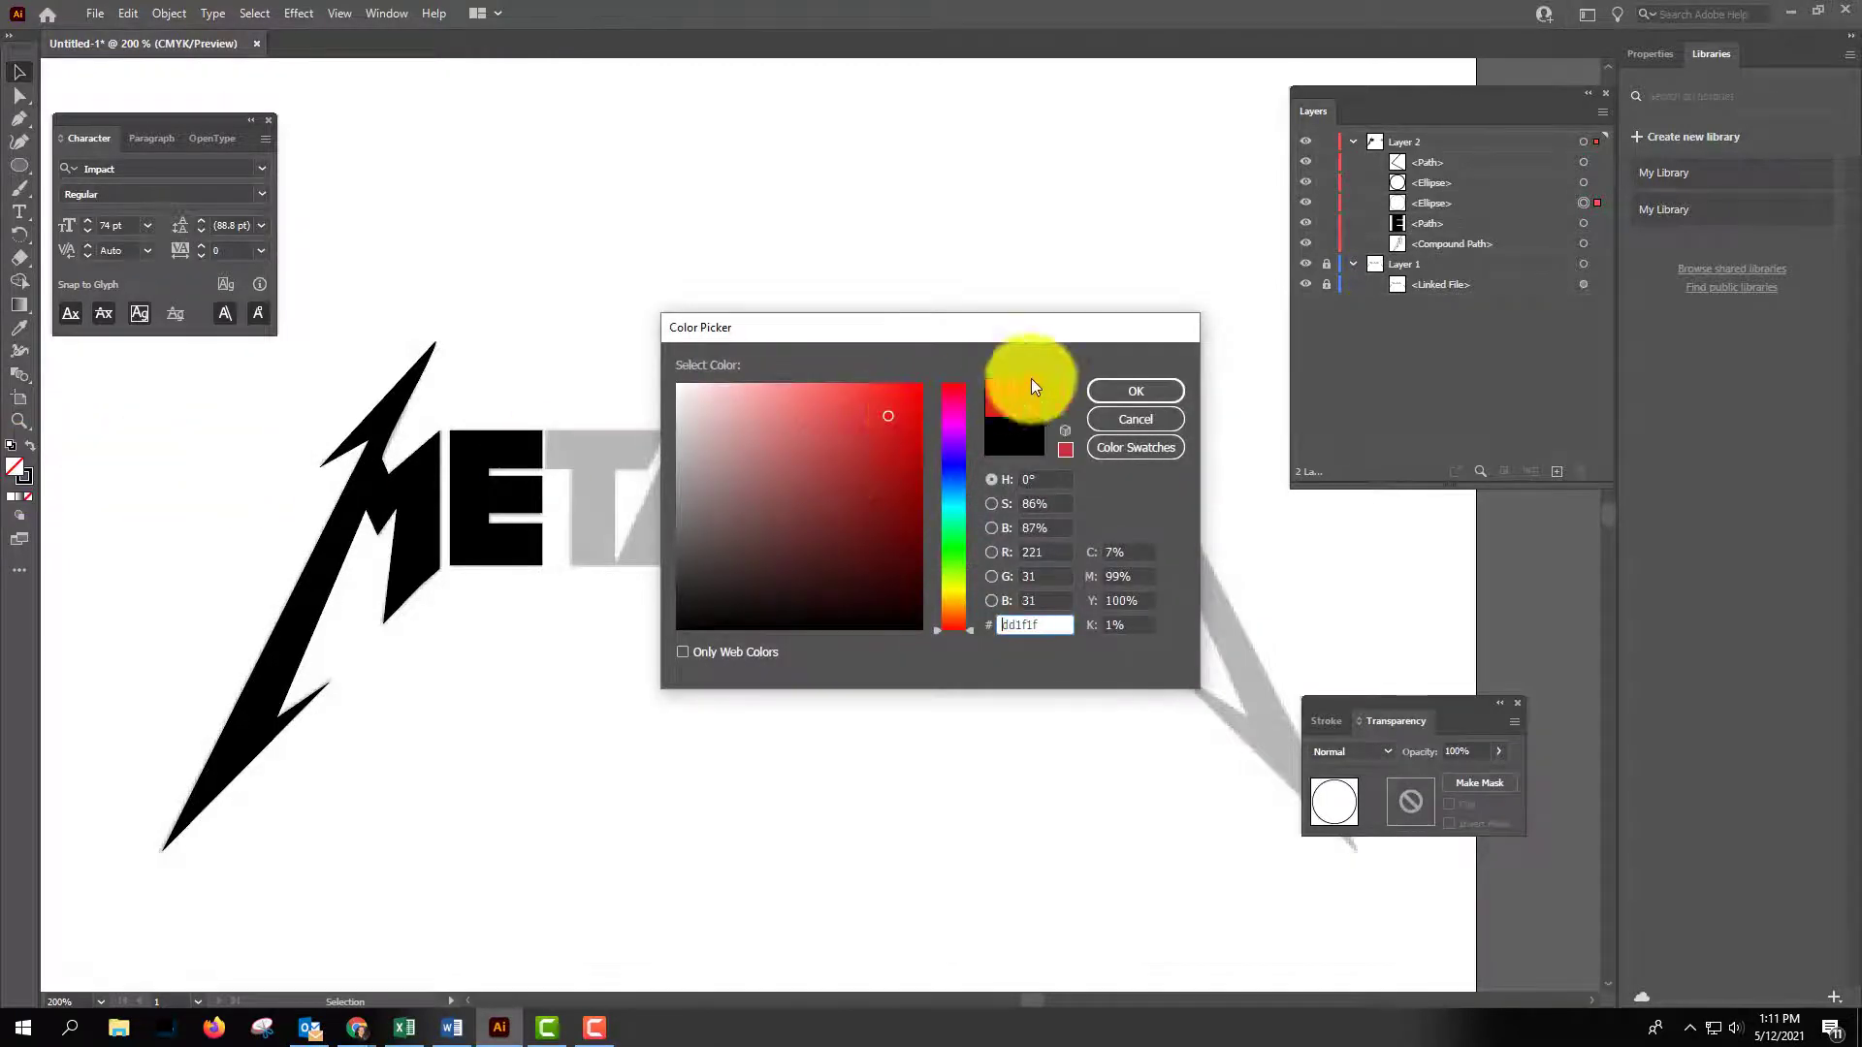
{"action": "left_click", "coordinate": [1135, 390]}
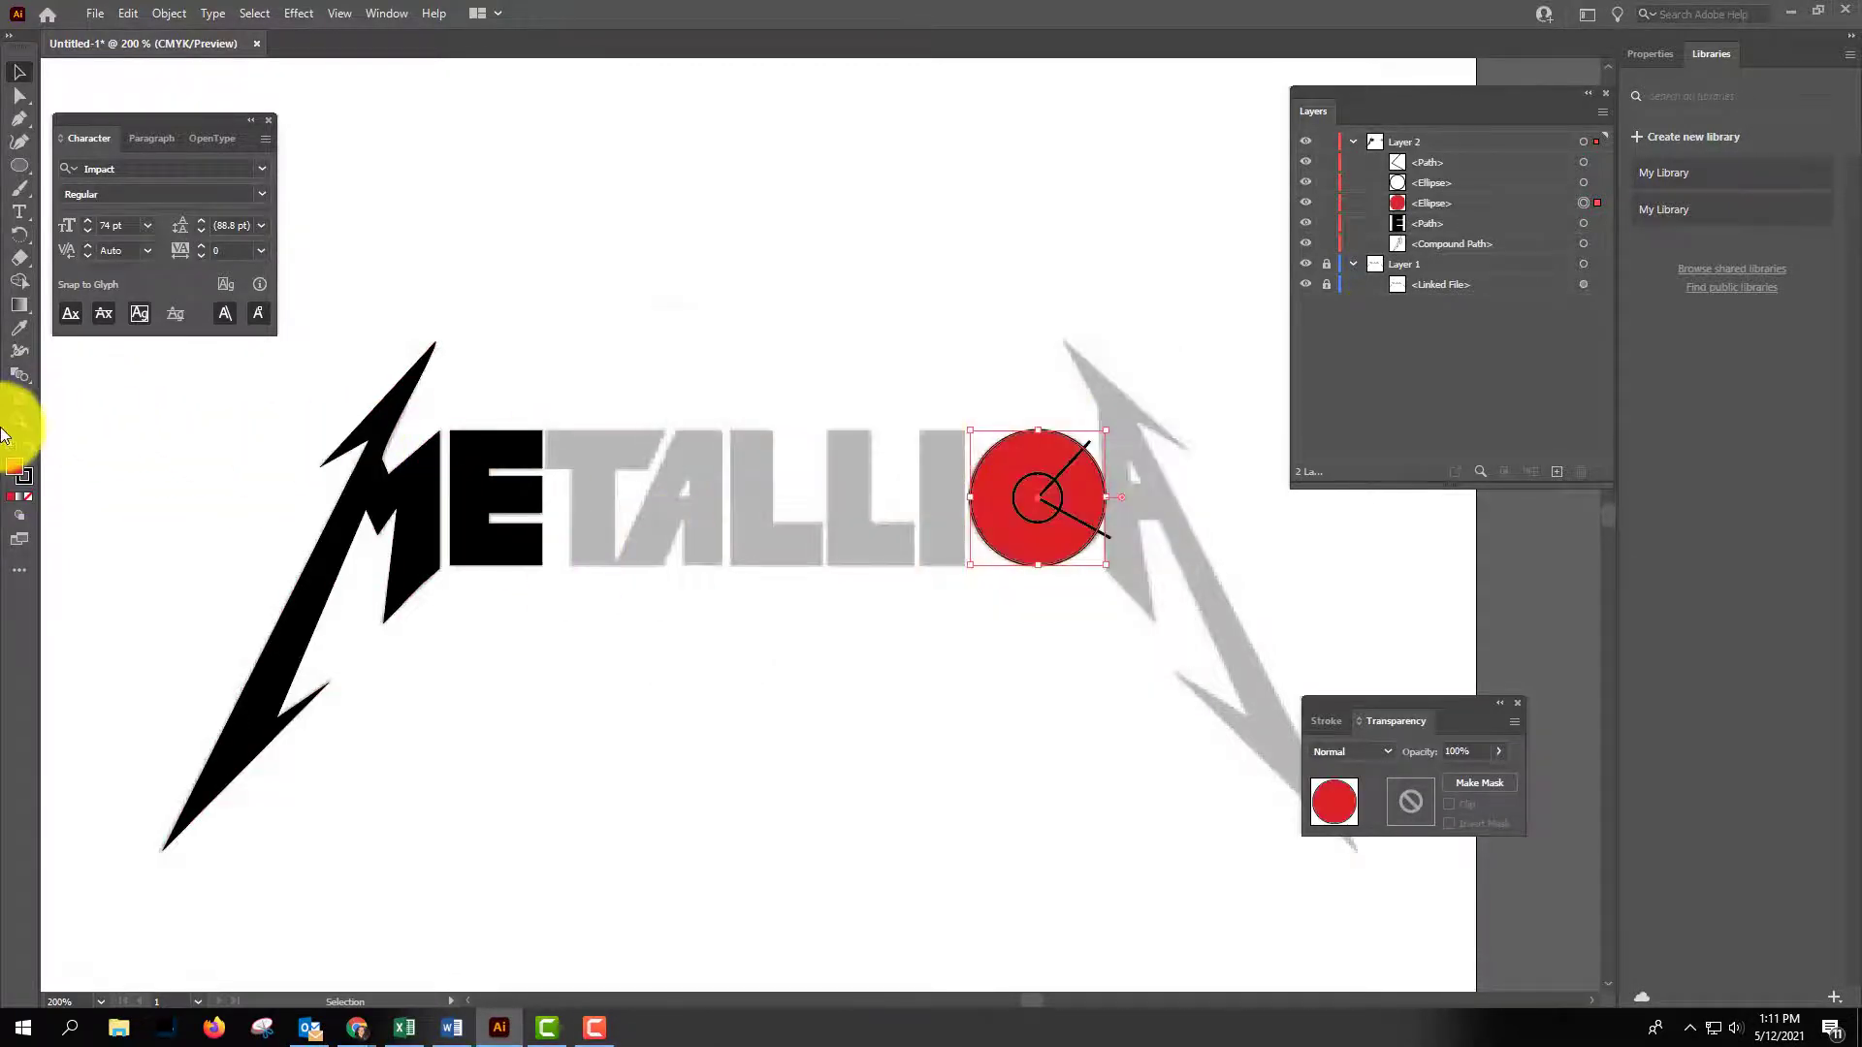
Fill the small inner circle with green 119314 and deselect it.
{"action": "left_click", "coordinate": [1031, 479]}
{"action": "double_click", "coordinate": [22, 475]}
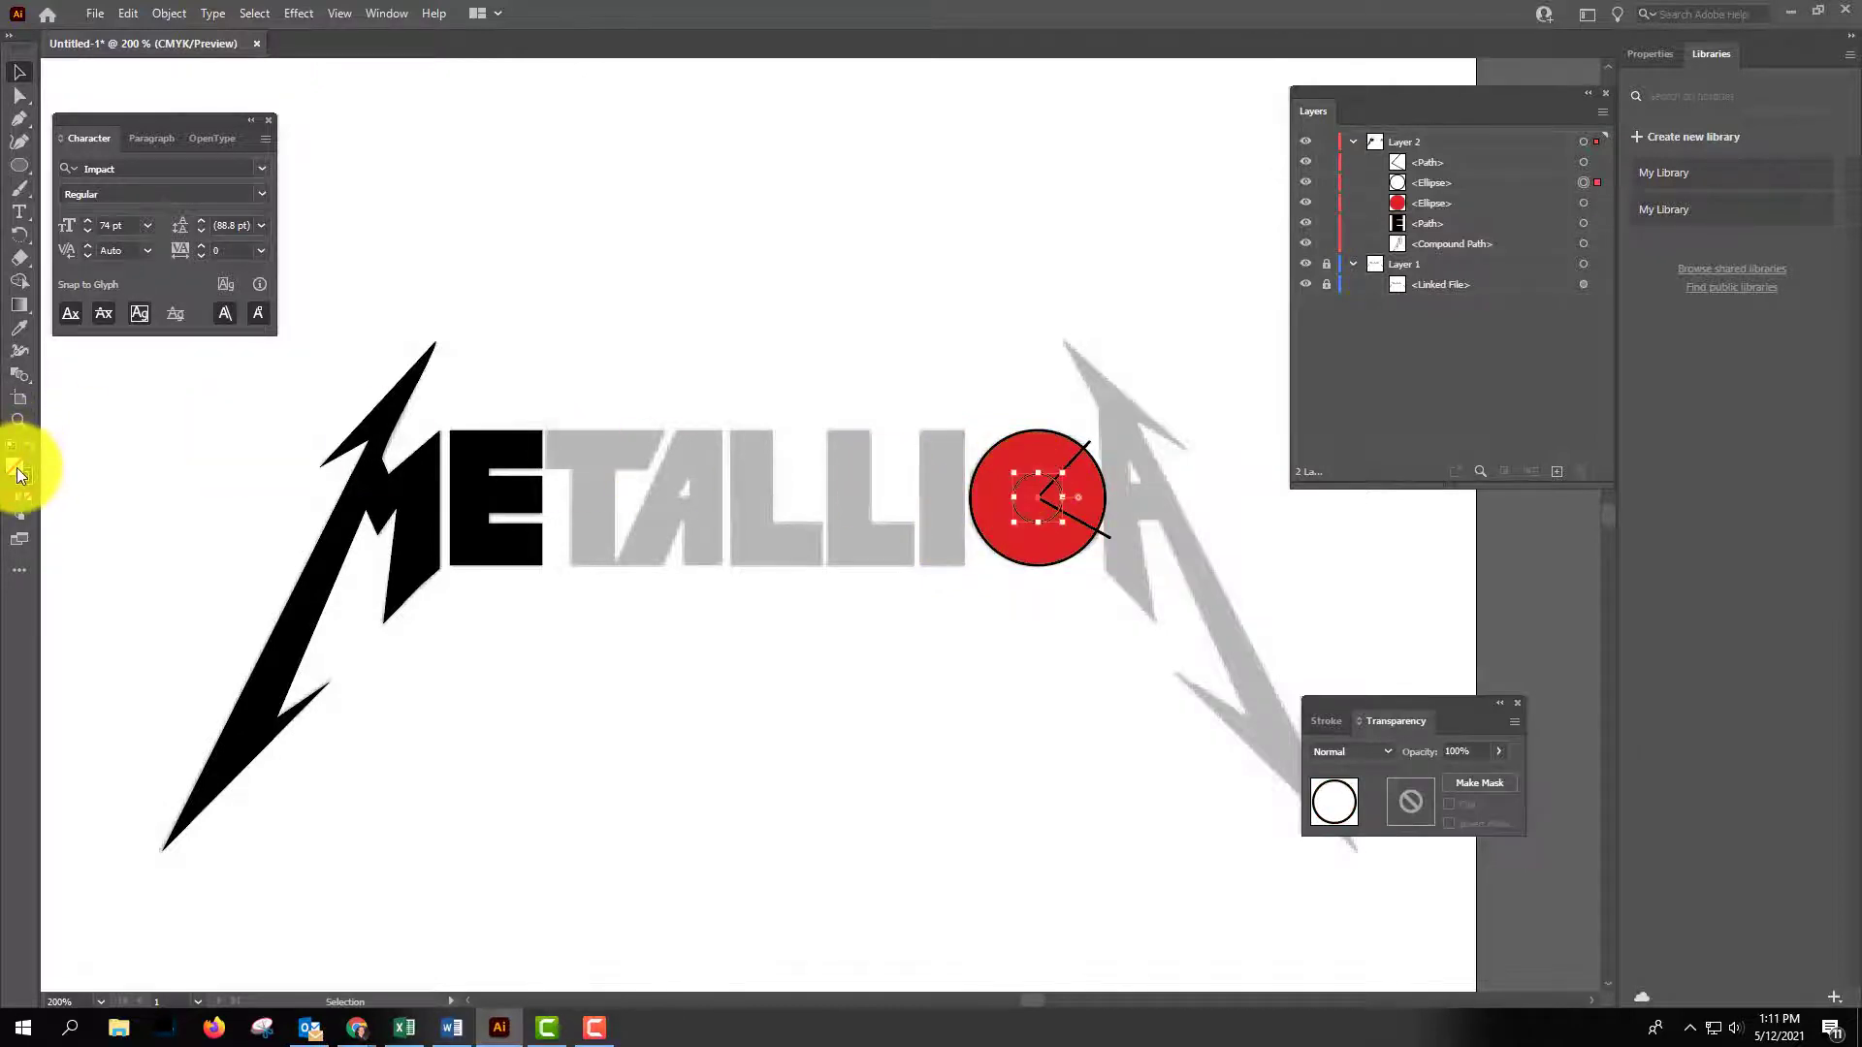
{"action": "left_click", "coordinate": [953, 543]}
{"action": "left_click", "coordinate": [898, 487]}
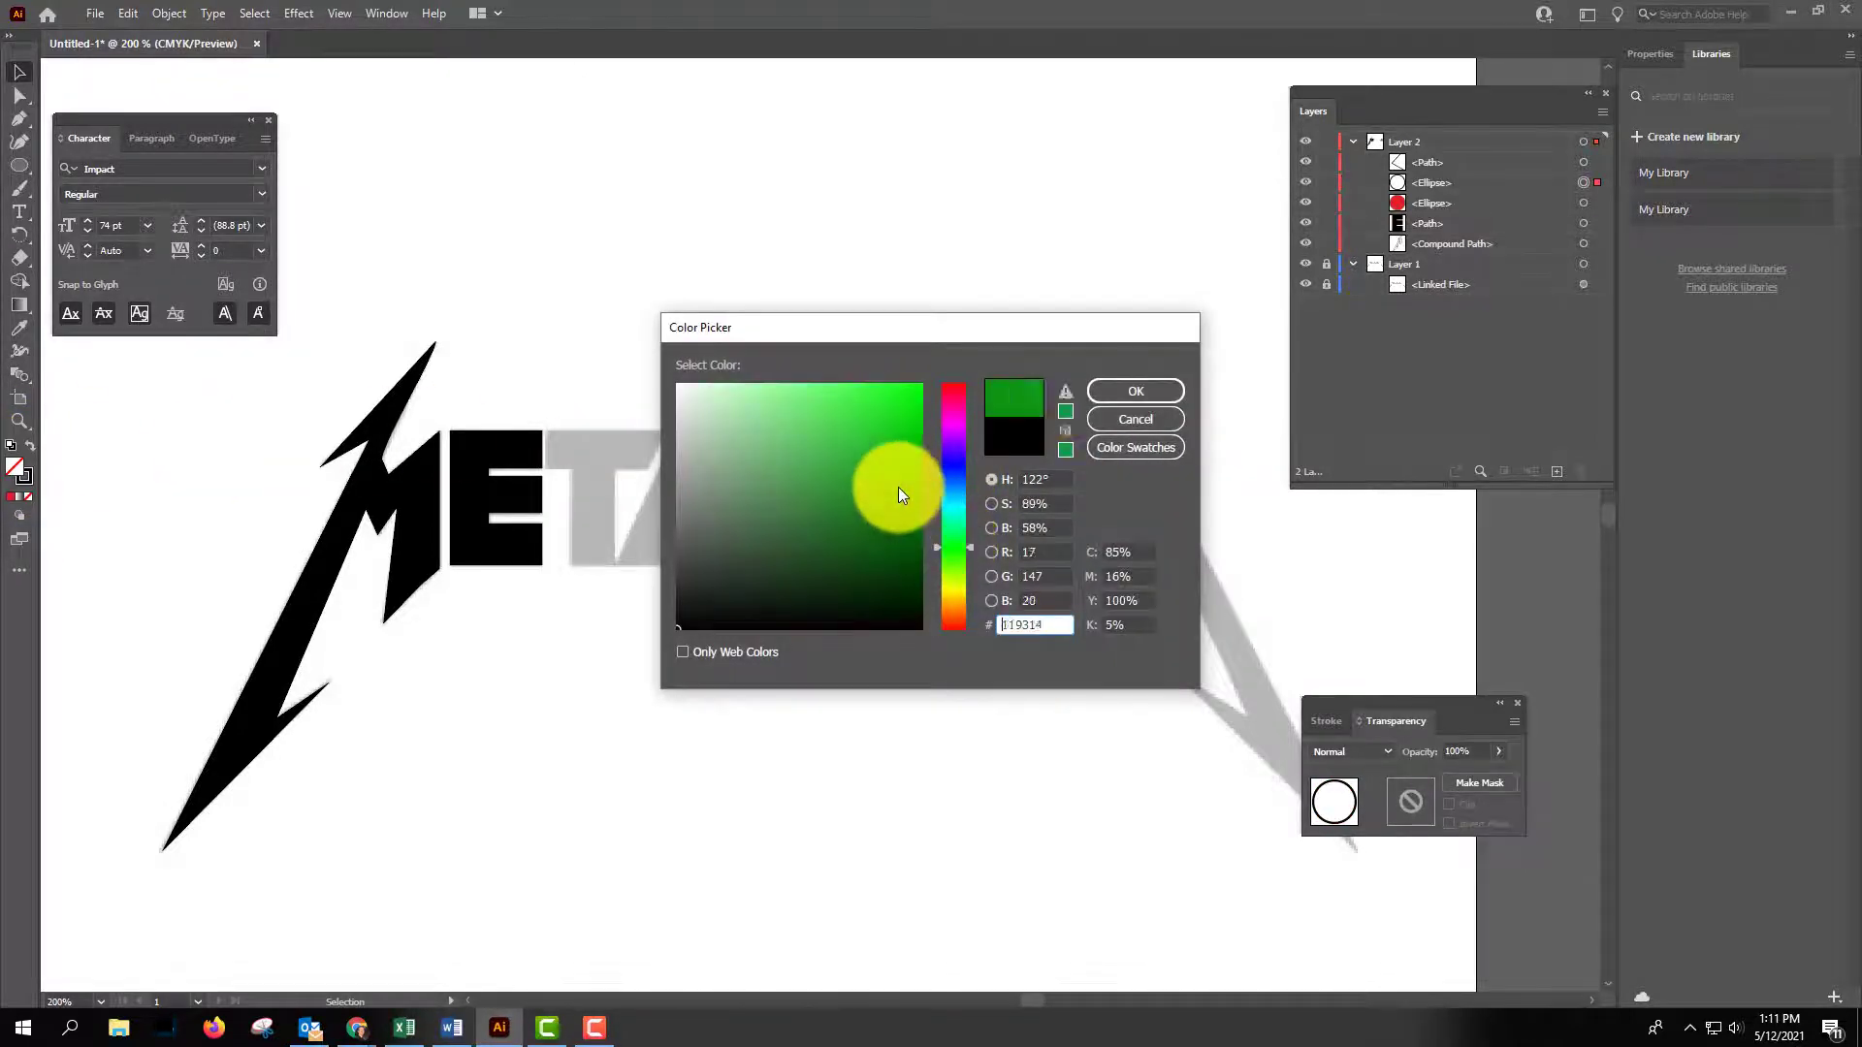
{"action": "left_click", "coordinate": [1126, 398]}
{"action": "left_click", "coordinate": [874, 204]}
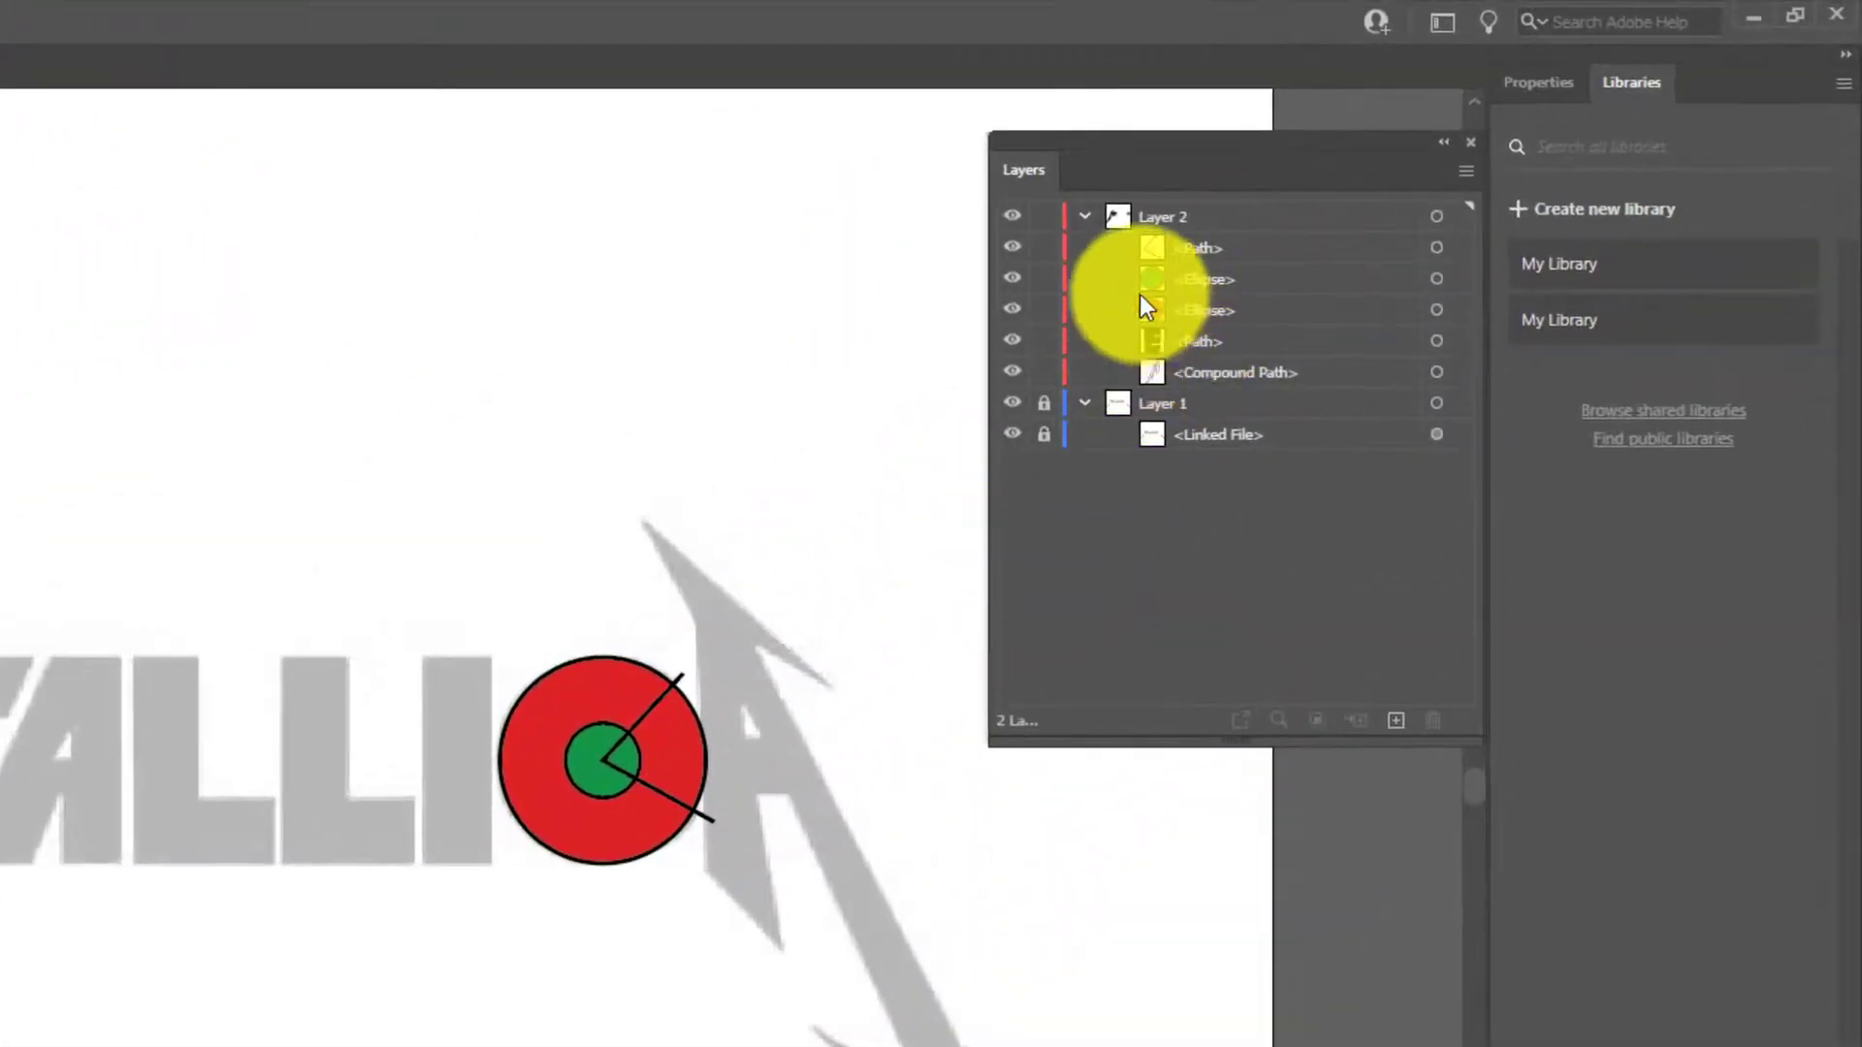
Hide and show the green and red circles in turn to check which object each one is.
{"action": "left_click", "coordinate": [1012, 279]}
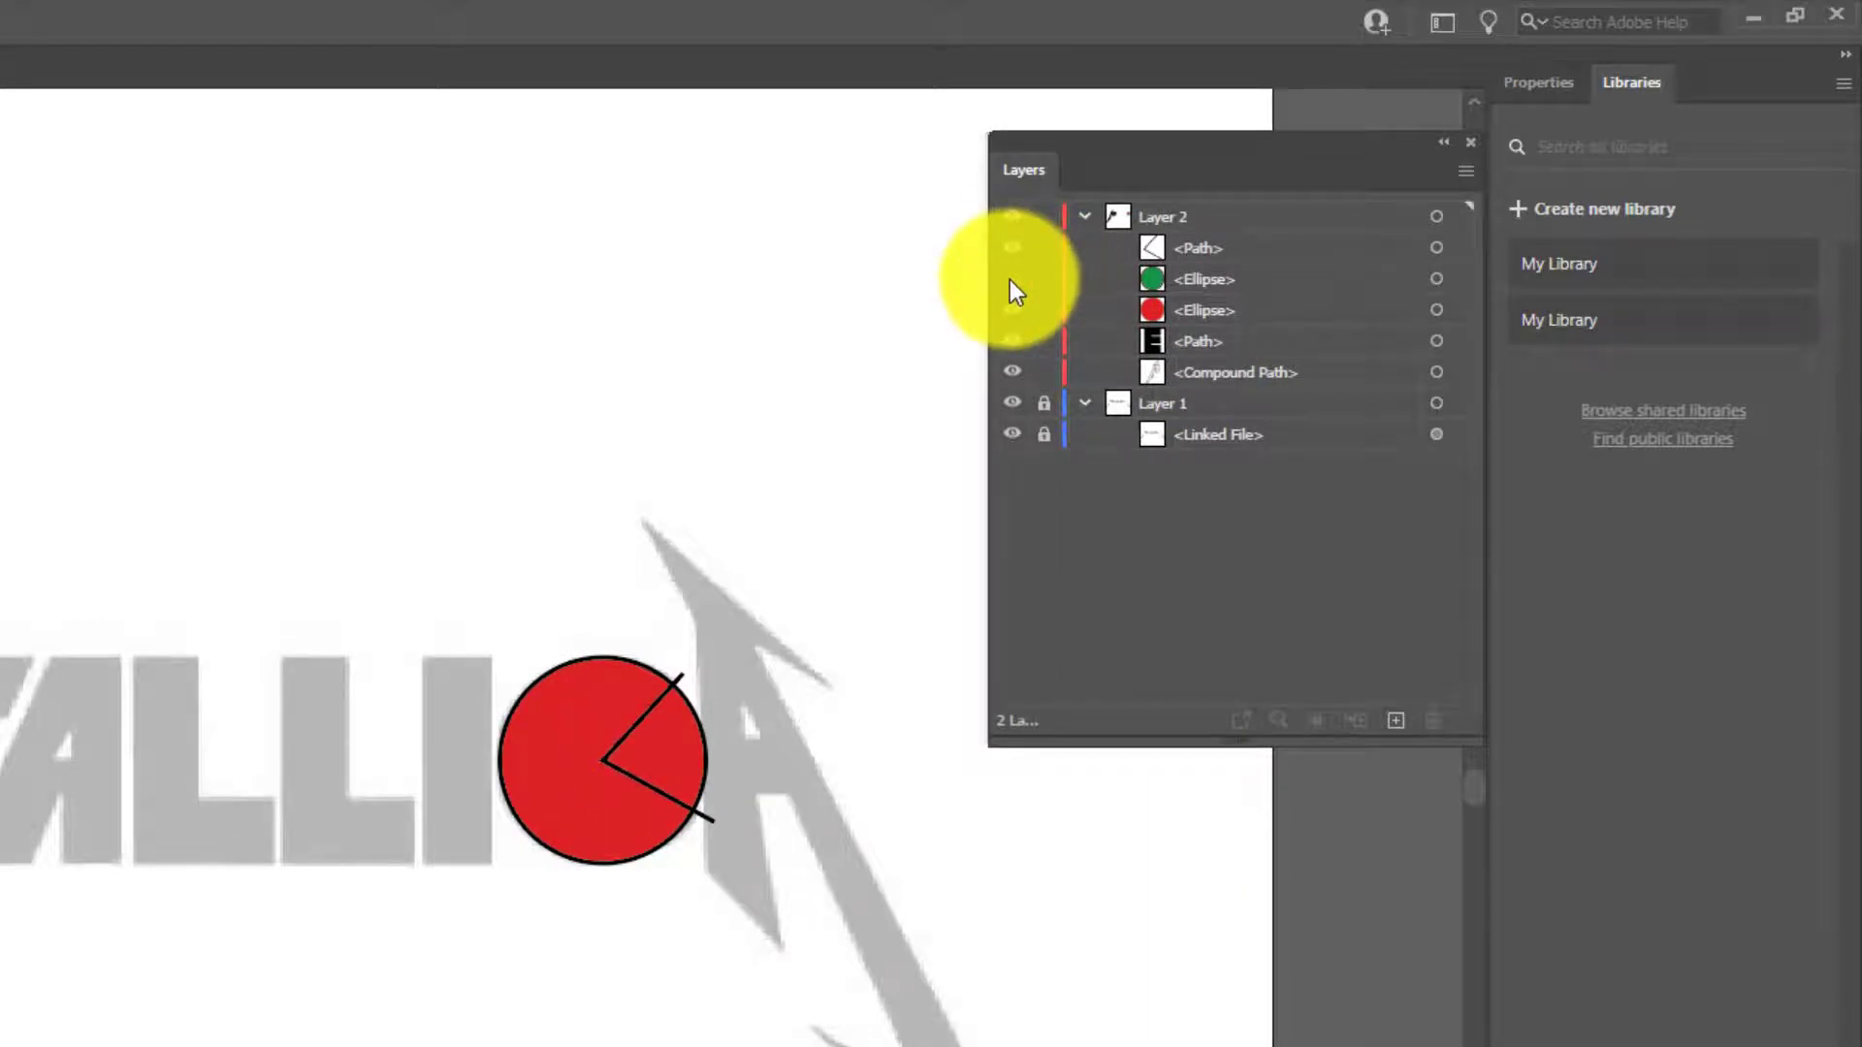
{"action": "left_click", "coordinate": [1010, 309]}
{"action": "left_click", "coordinate": [1011, 278]}
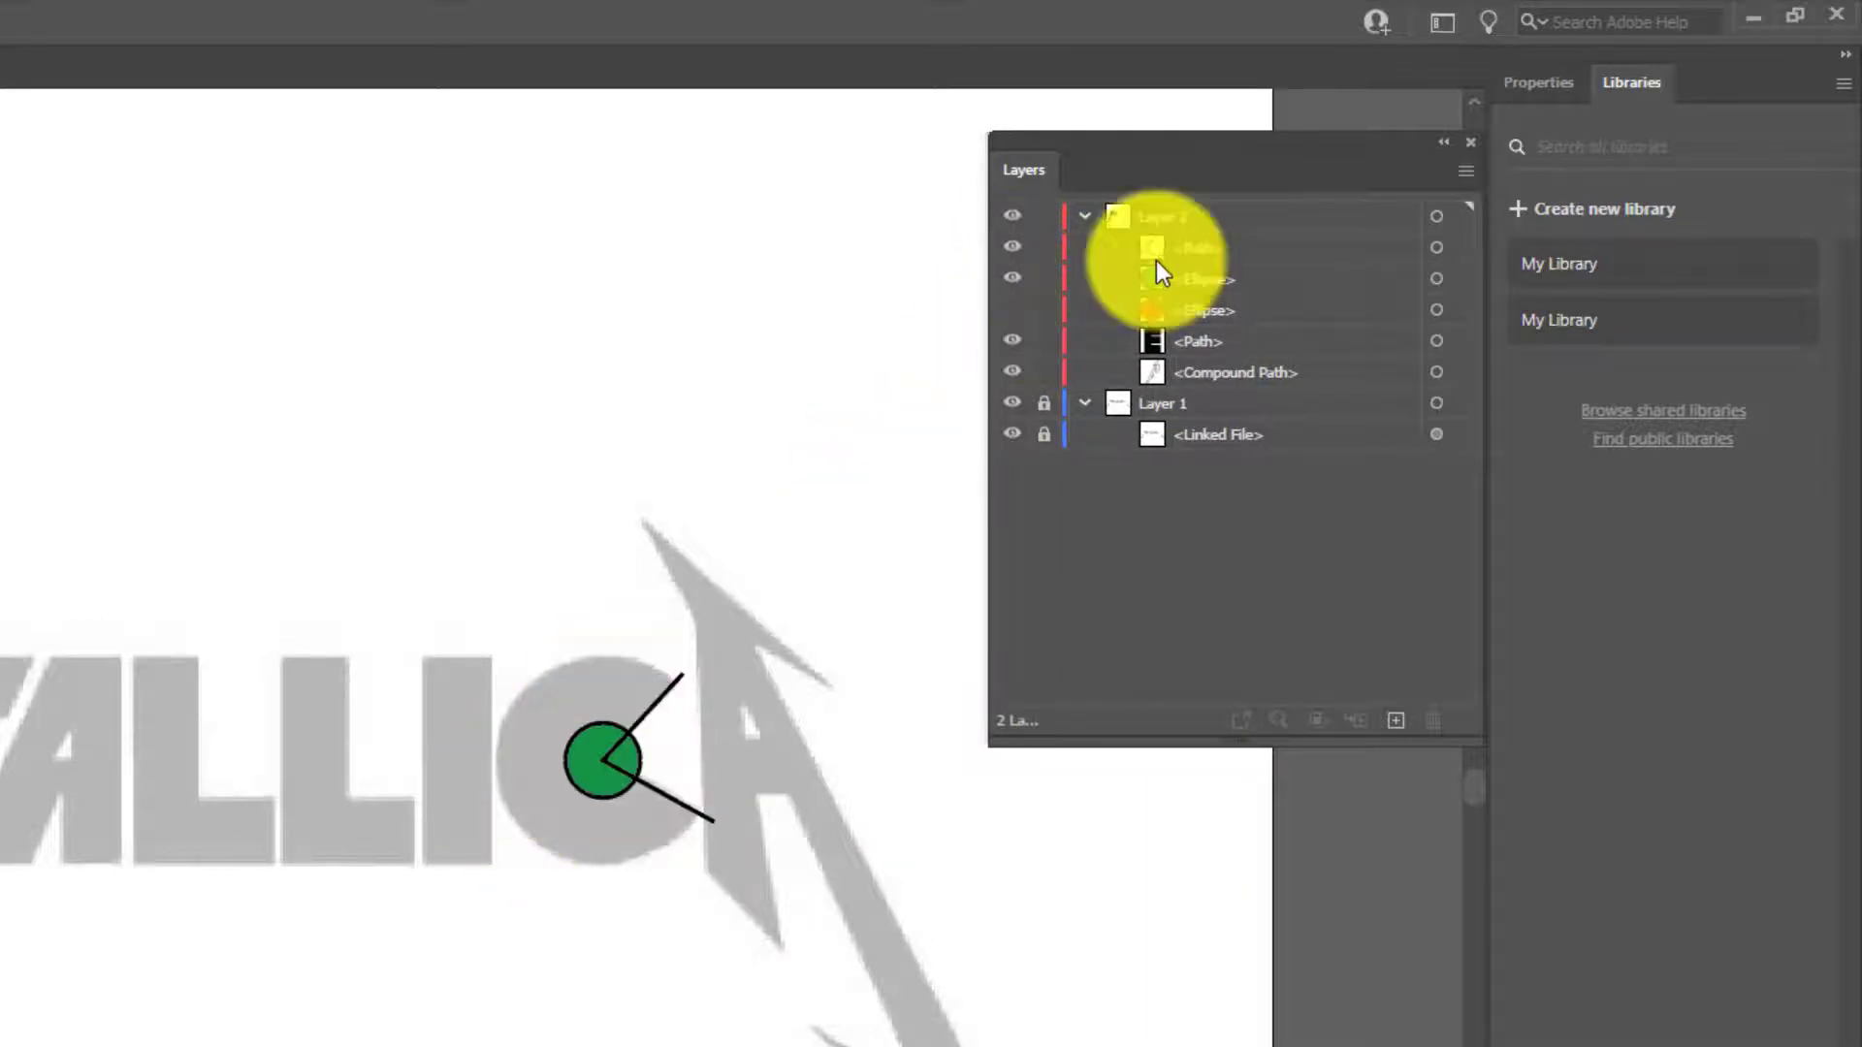
{"action": "left_click", "coordinate": [1011, 309]}
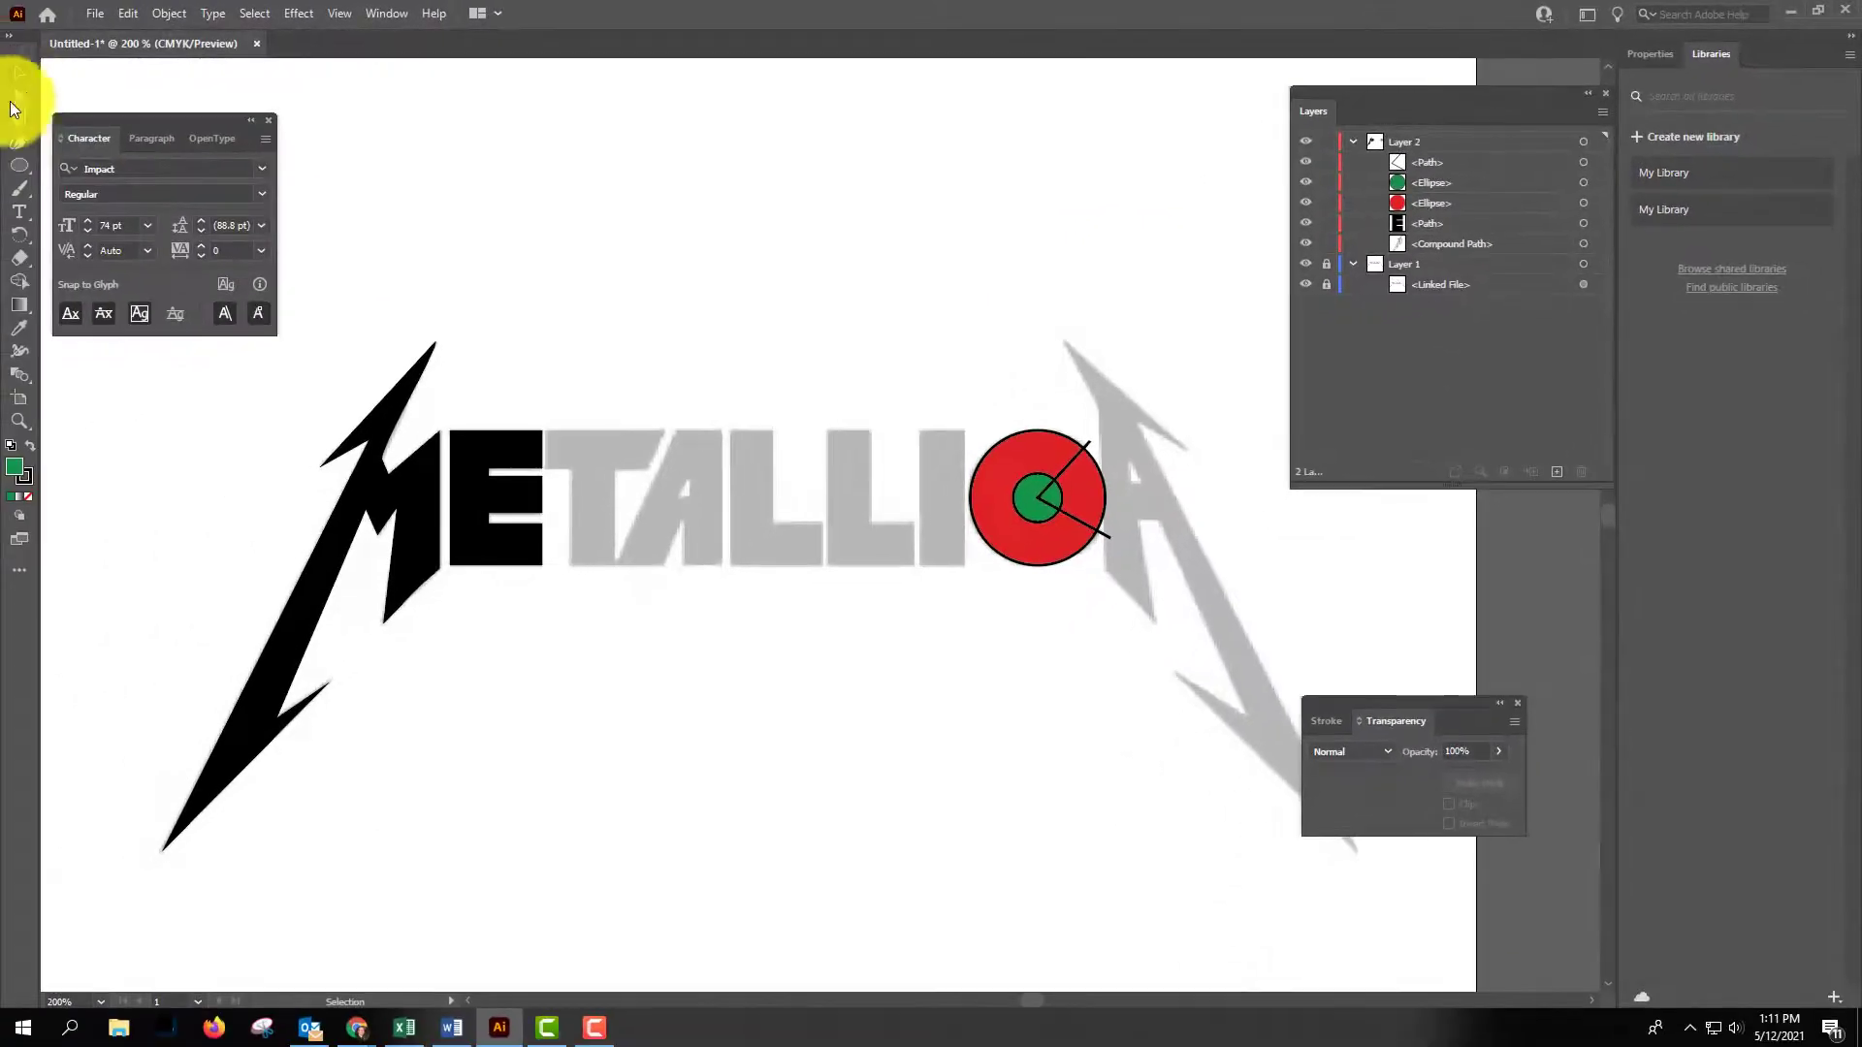
Show the Pathfinder controls beside the artwork and subtract the green circle from the red one with Minus Front.
{"action": "left_click", "coordinate": [388, 13]}
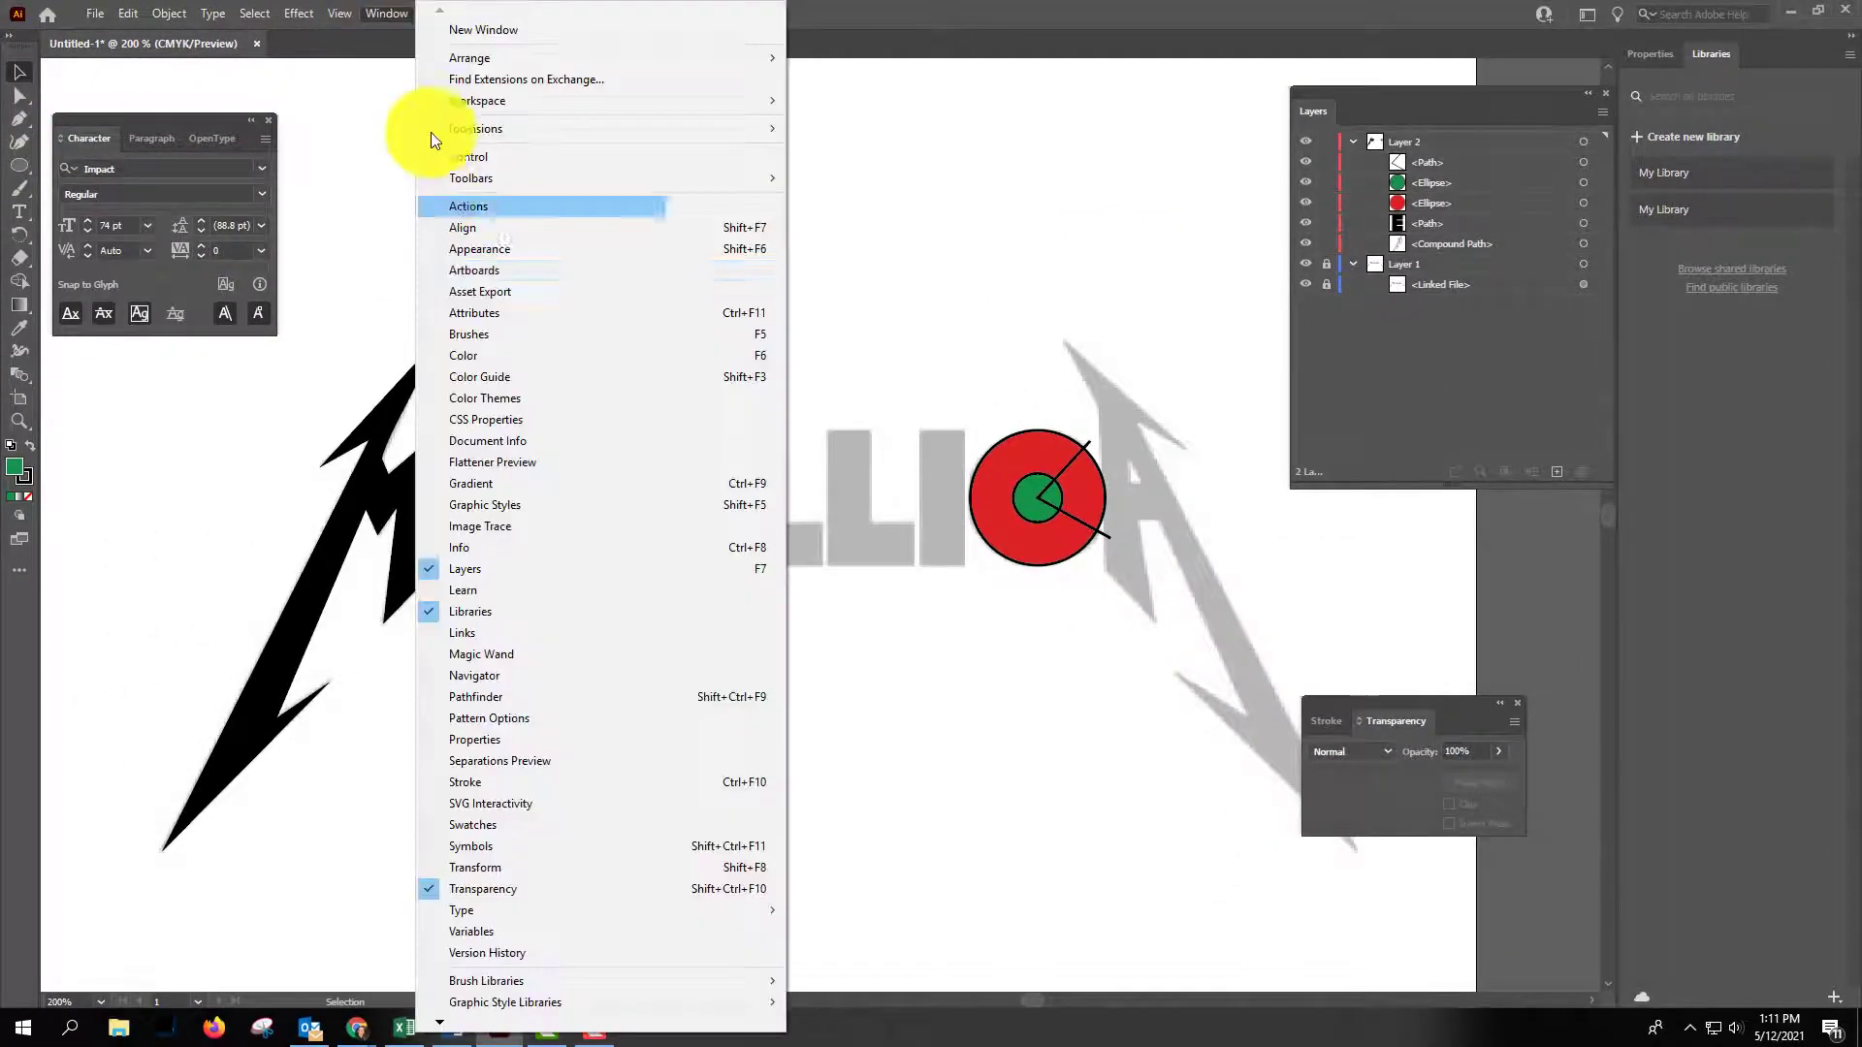
{"action": "left_click", "coordinate": [440, 701]}
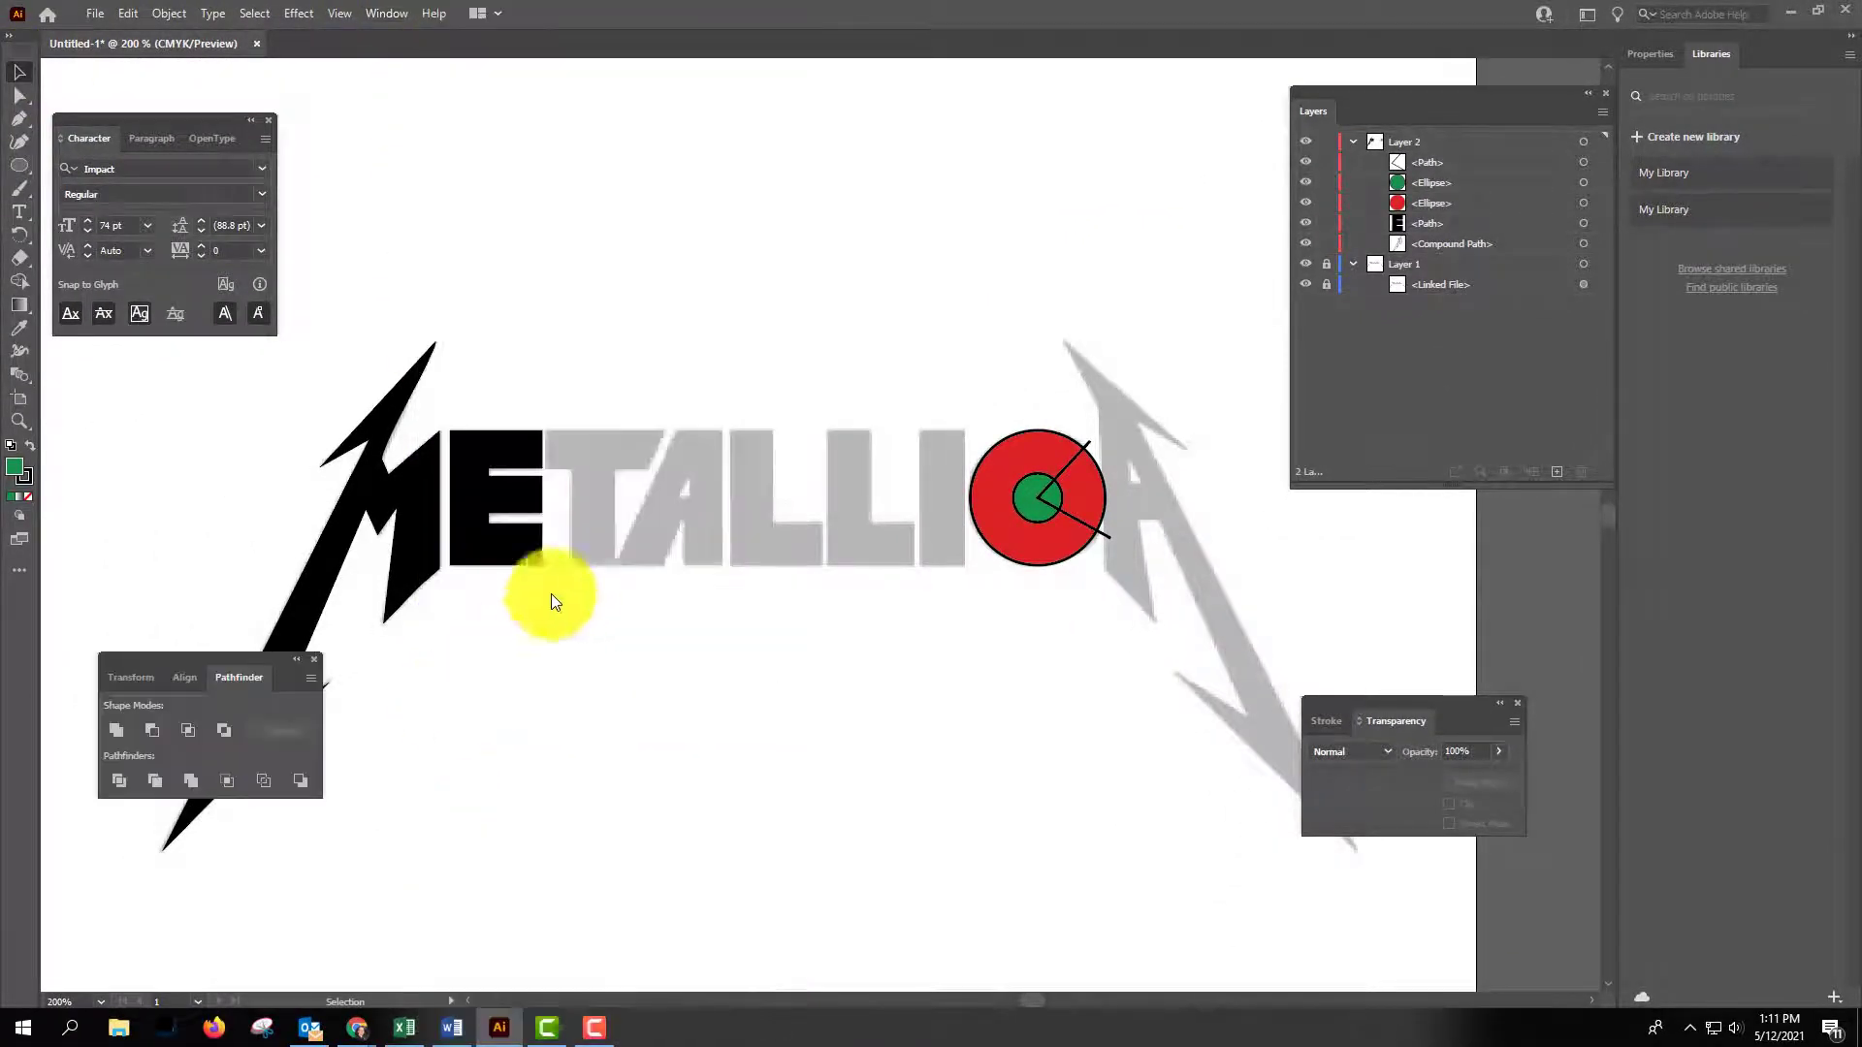
{"action": "left_click_drag", "start_coordinate": [212, 660], "coordinate": [862, 148]}
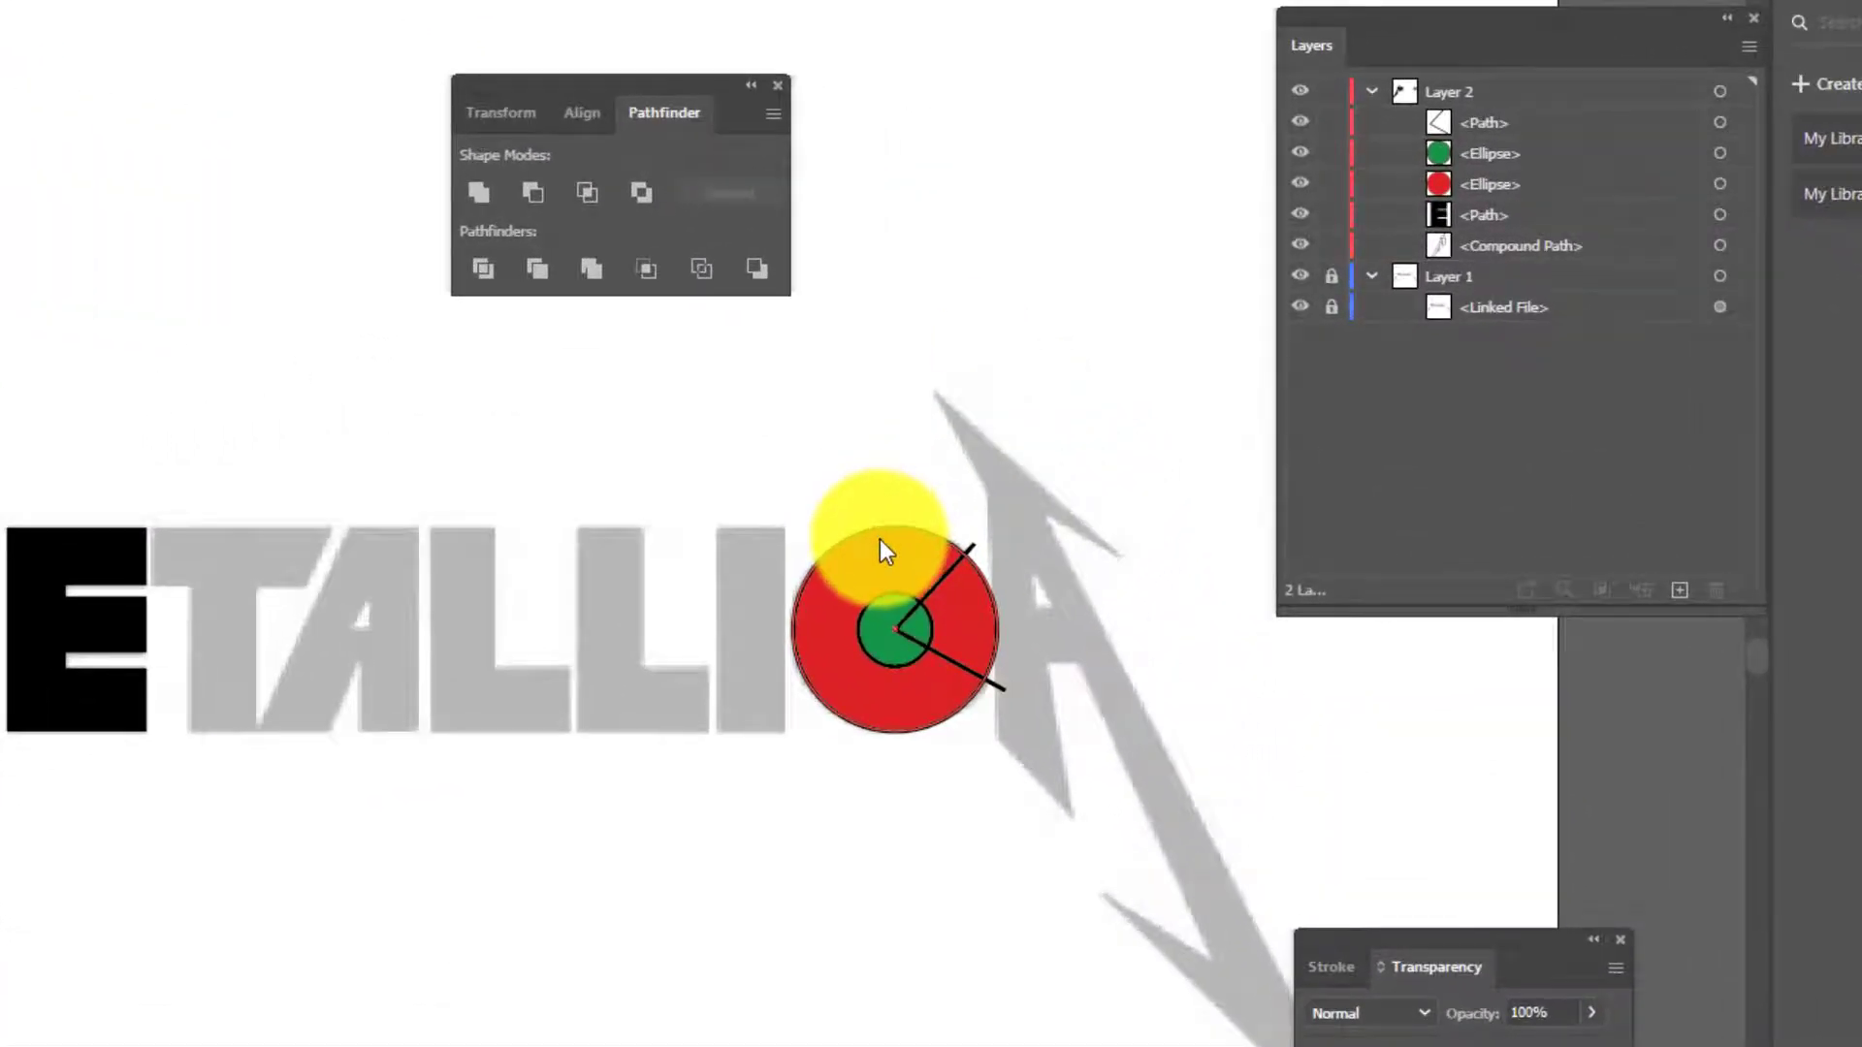
{"action": "left_click", "coordinate": [879, 539]}
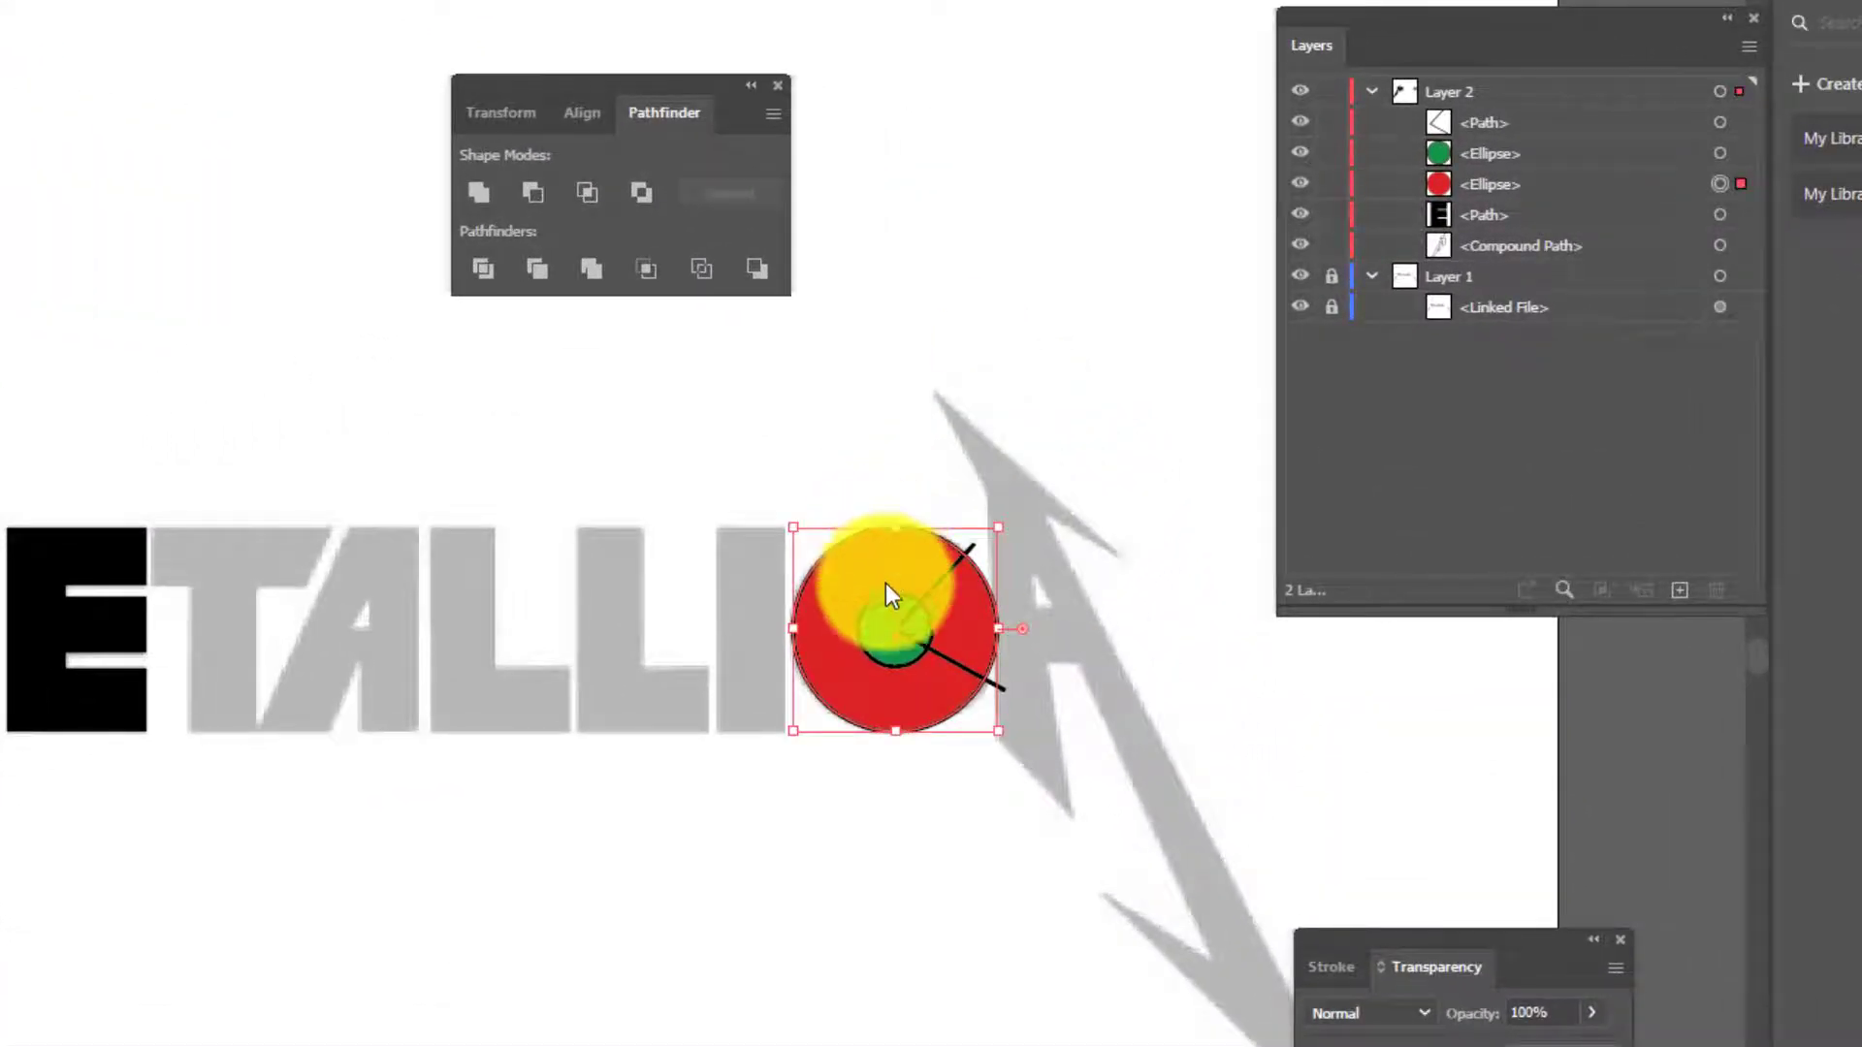
{"action": "left_click", "coordinate": [883, 623], "text": "shift"}
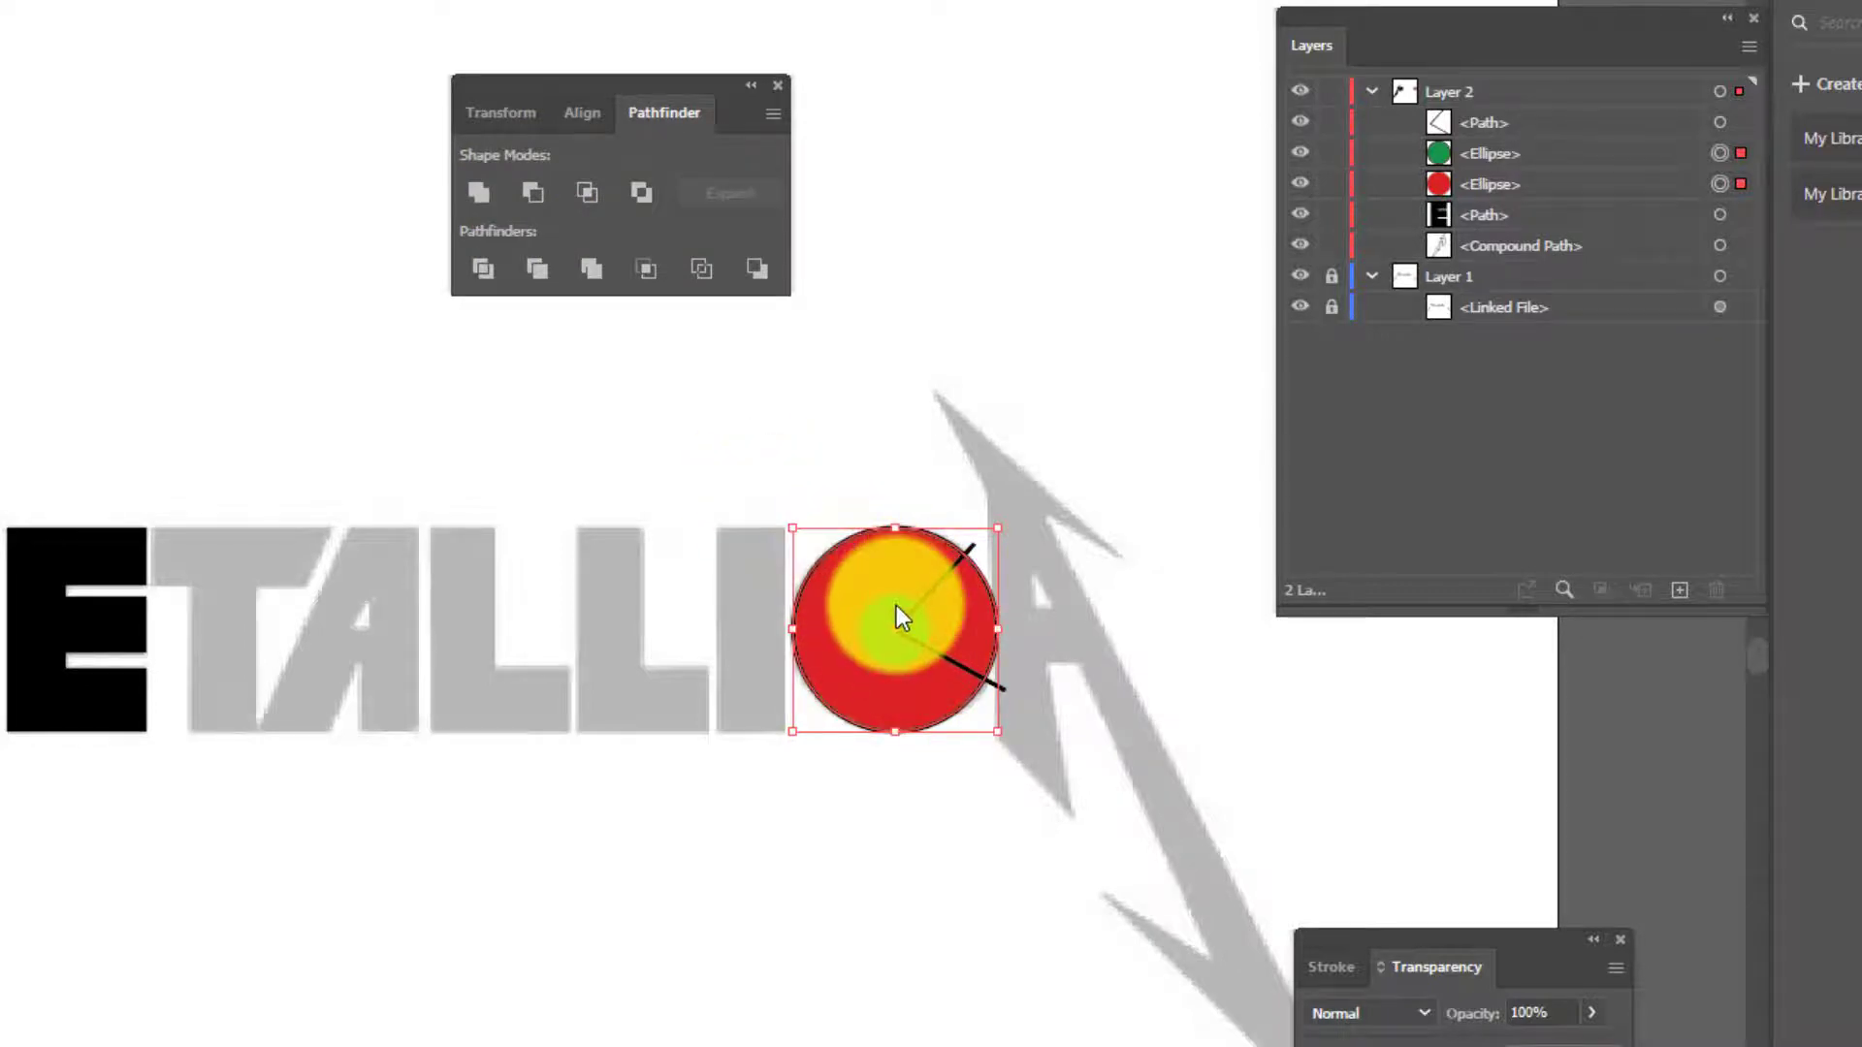
{"action": "left_click", "coordinate": [532, 194]}
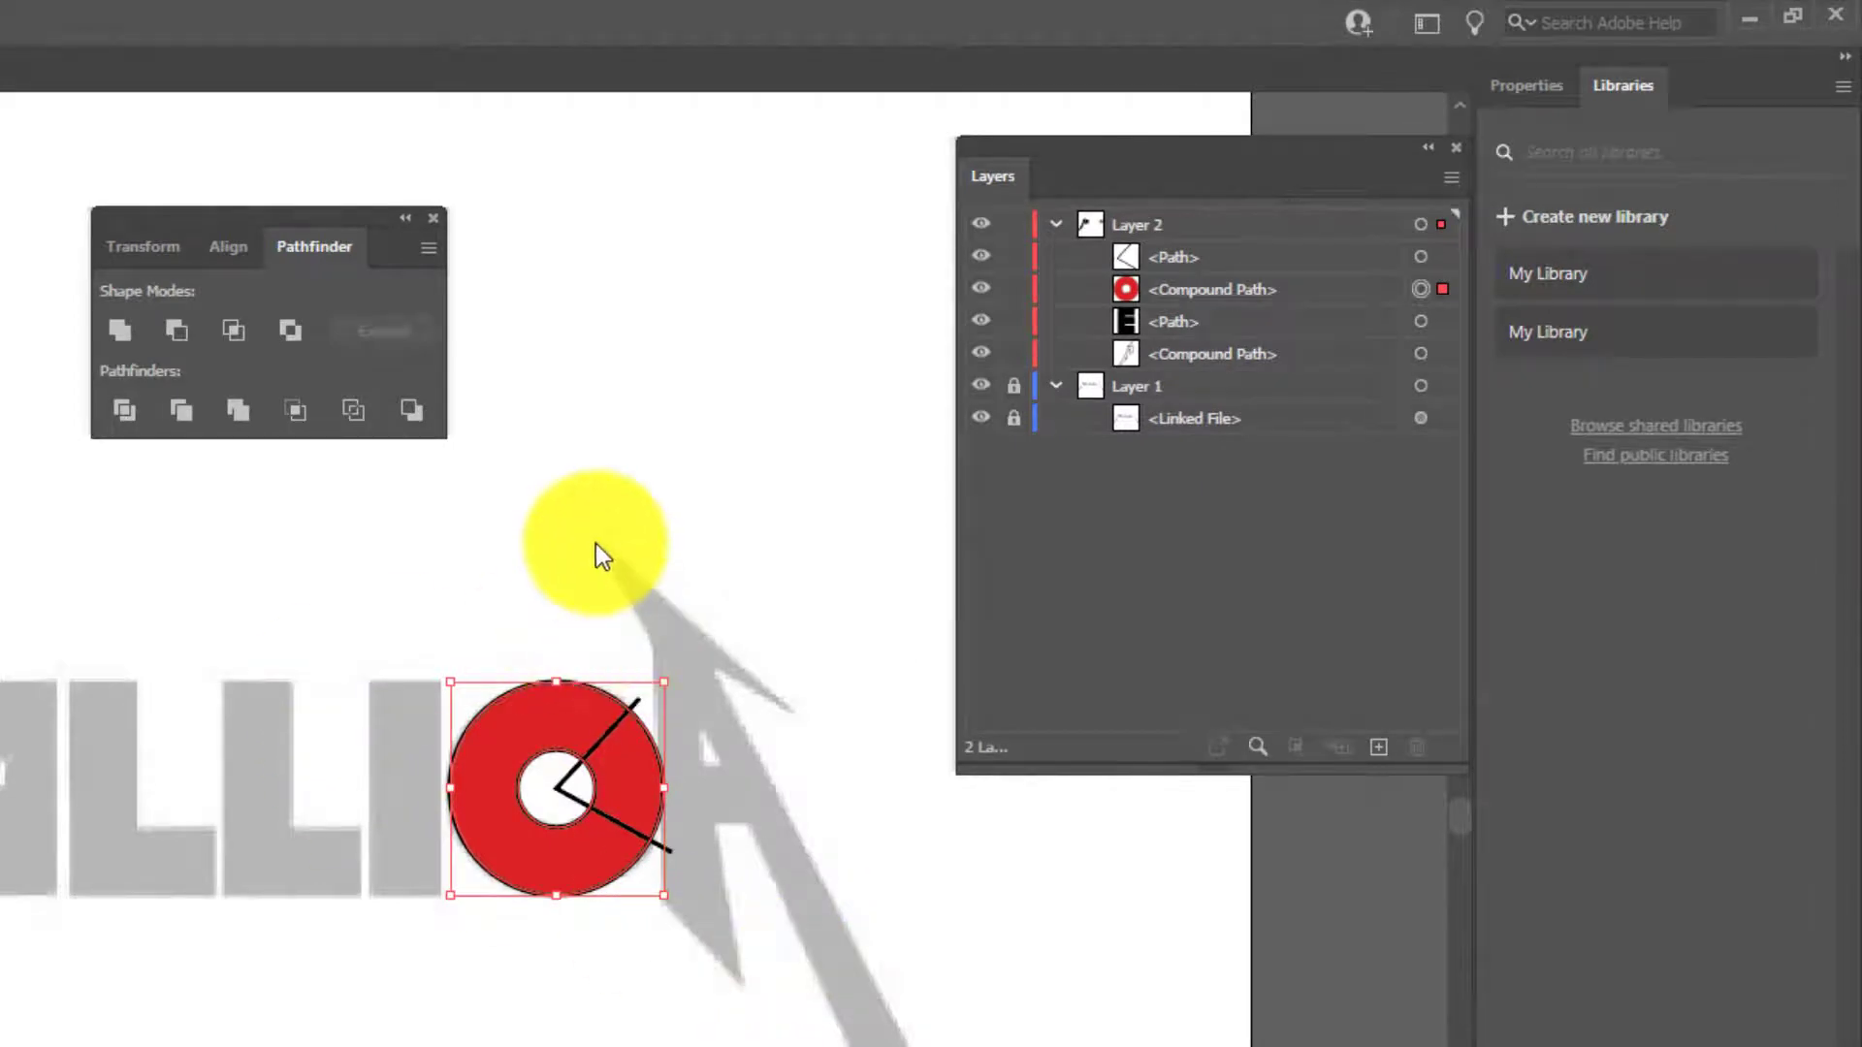
{"action": "left_click", "coordinate": [787, 823]}
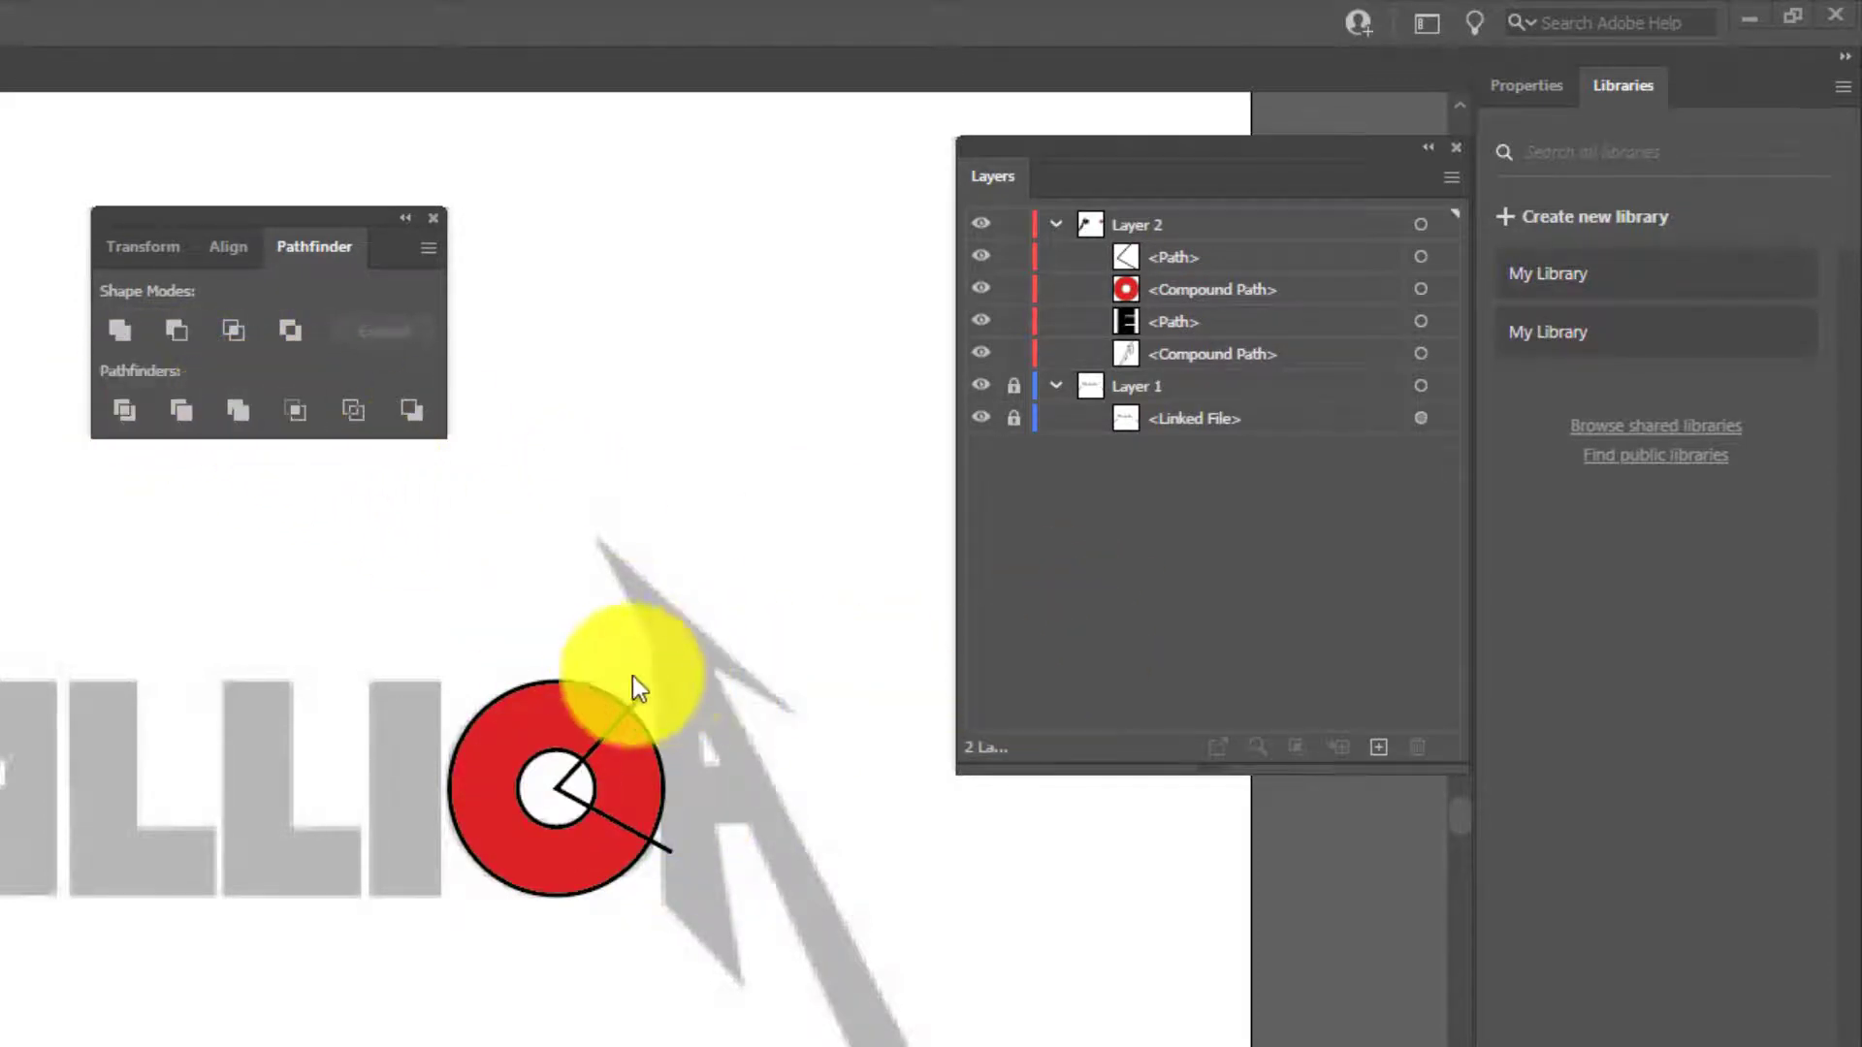
Divide the red ring along the angled path with the Pathfinder Divide operation.
{"action": "left_click", "coordinate": [574, 689]}
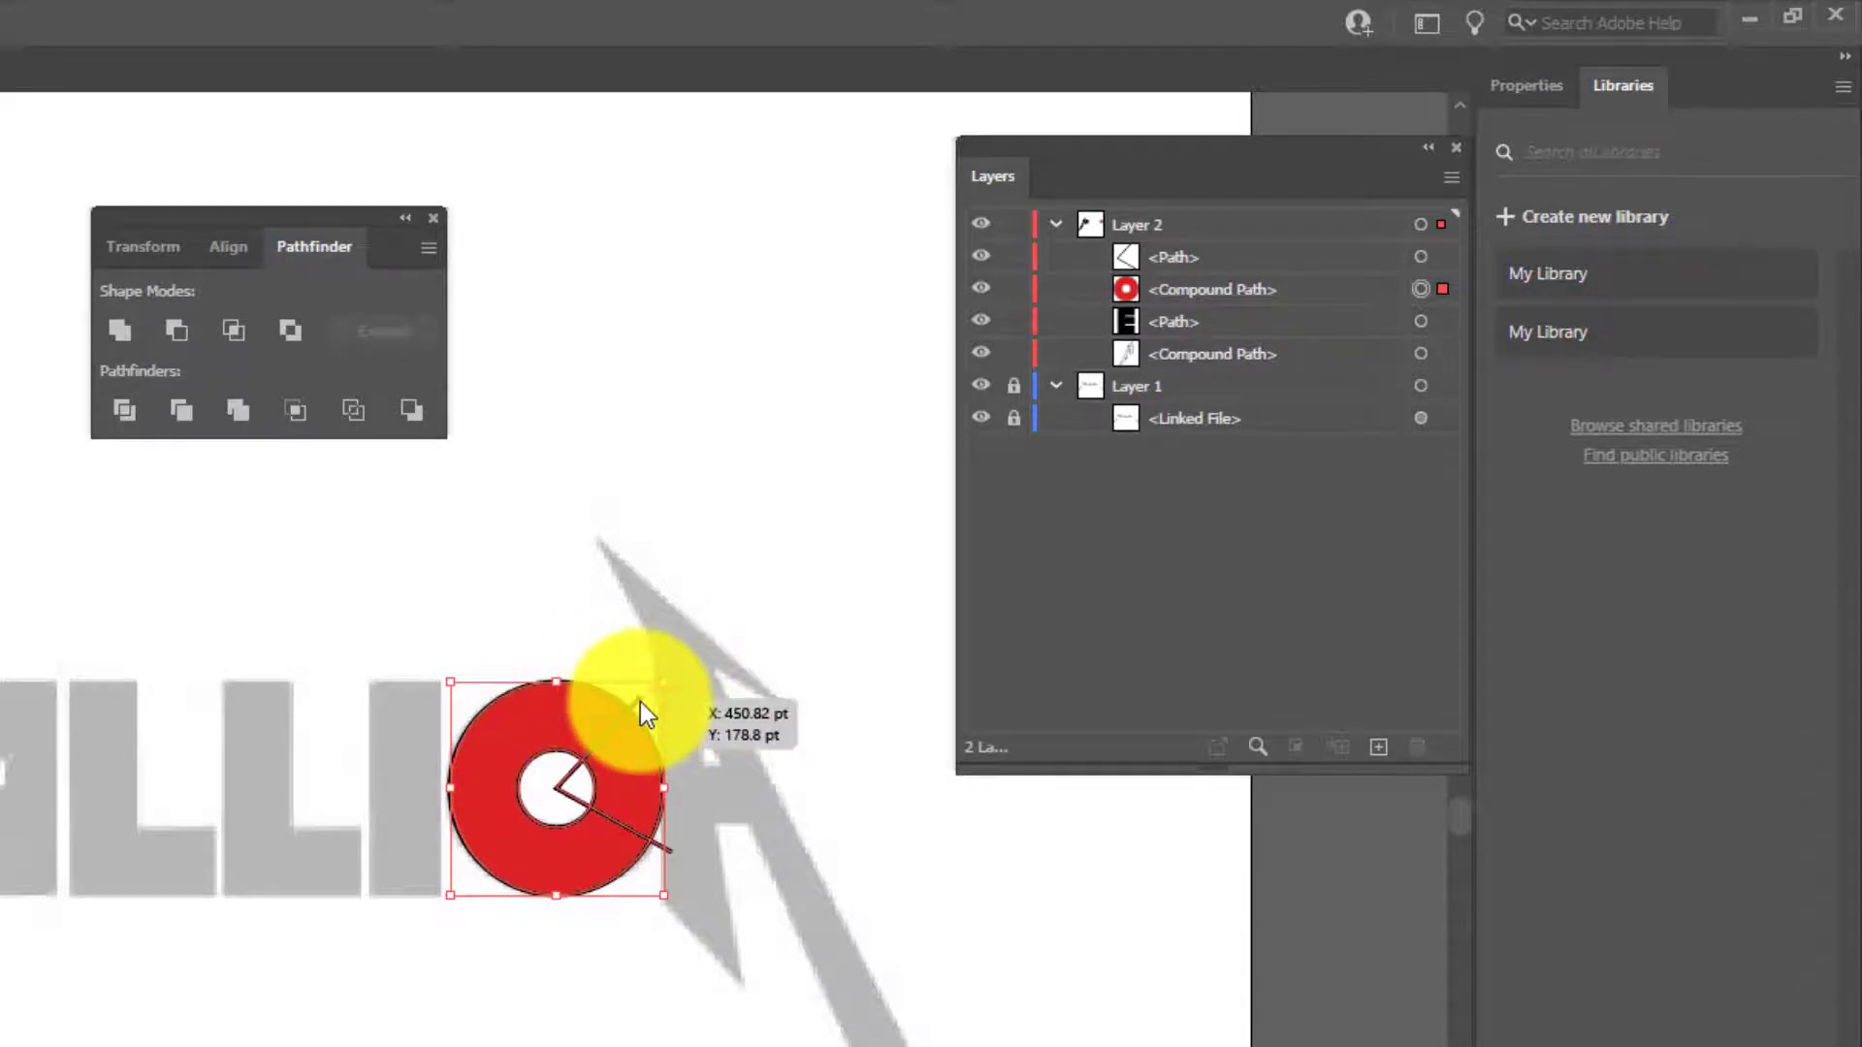
{"action": "left_click", "coordinate": [640, 702], "text": "shift"}
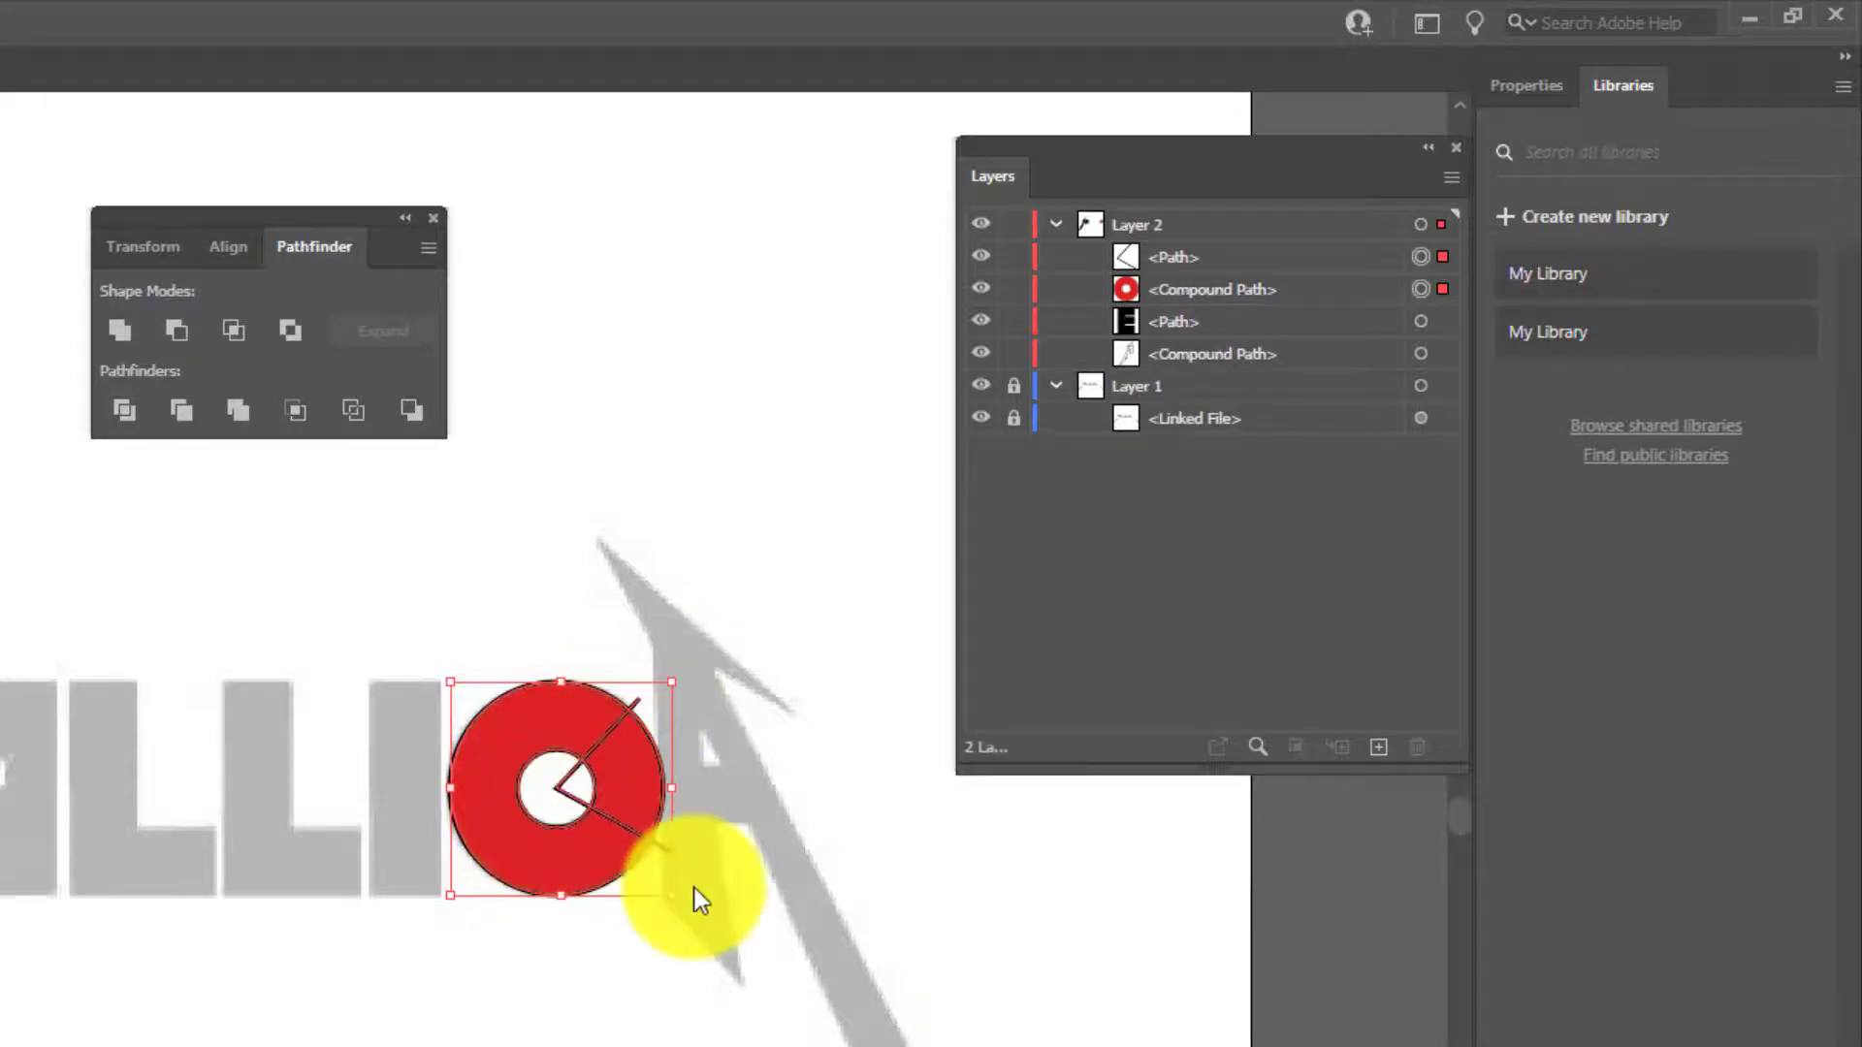
{"action": "left_click", "coordinate": [125, 411]}
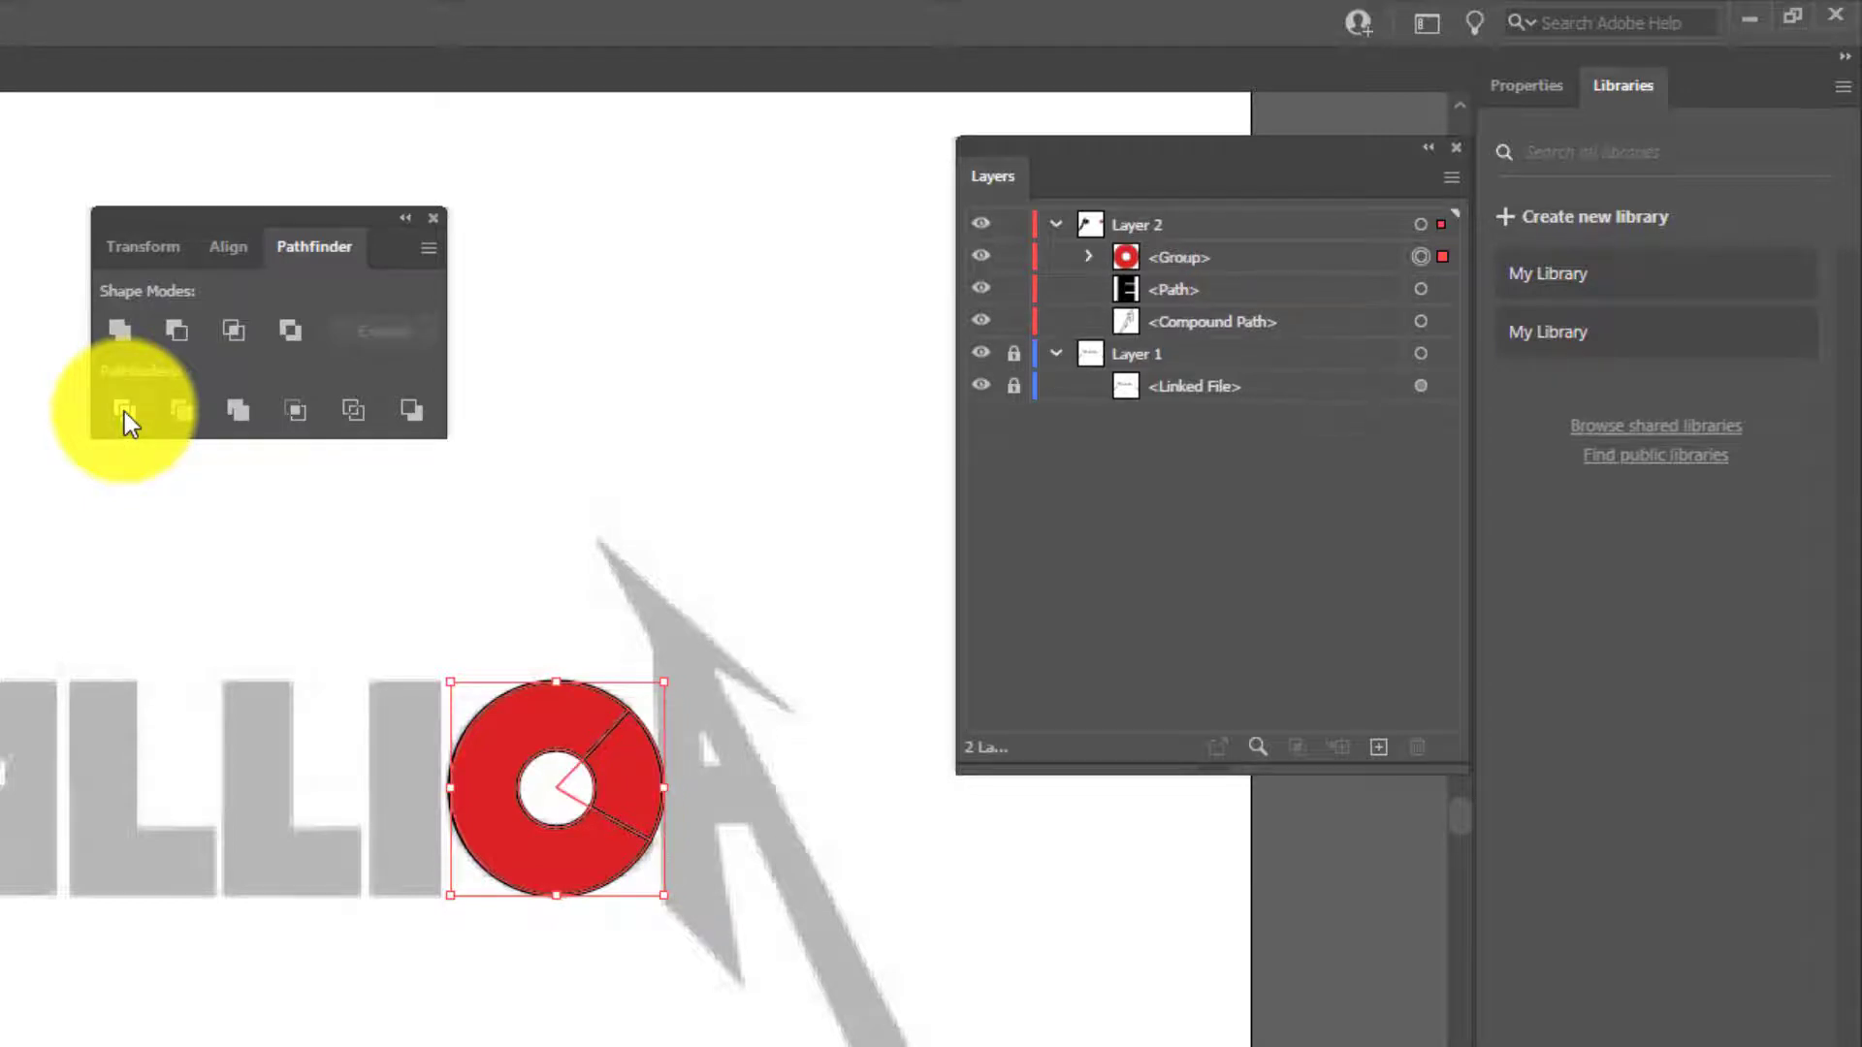
{"action": "left_click", "coordinate": [584, 799]}
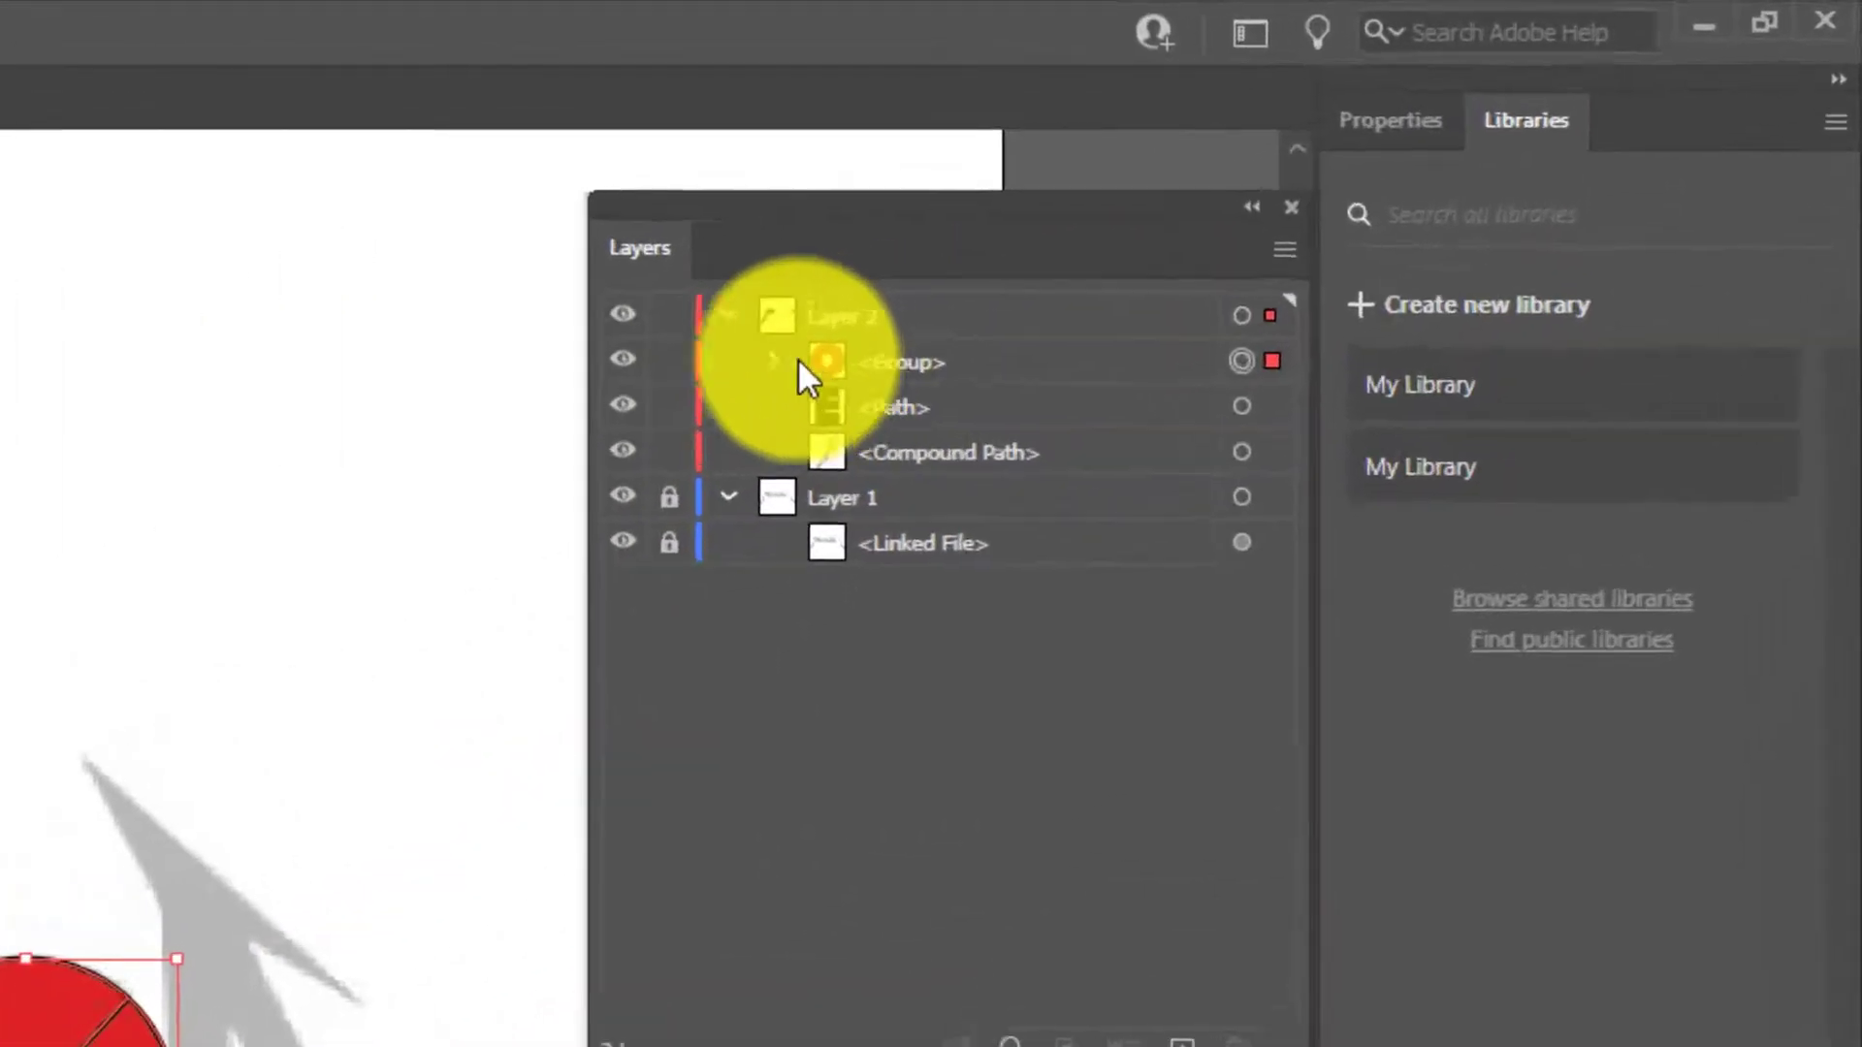
Enlarge the rows of the layer list so the object thumbnails are bigger.
{"action": "left_click", "coordinate": [1286, 250]}
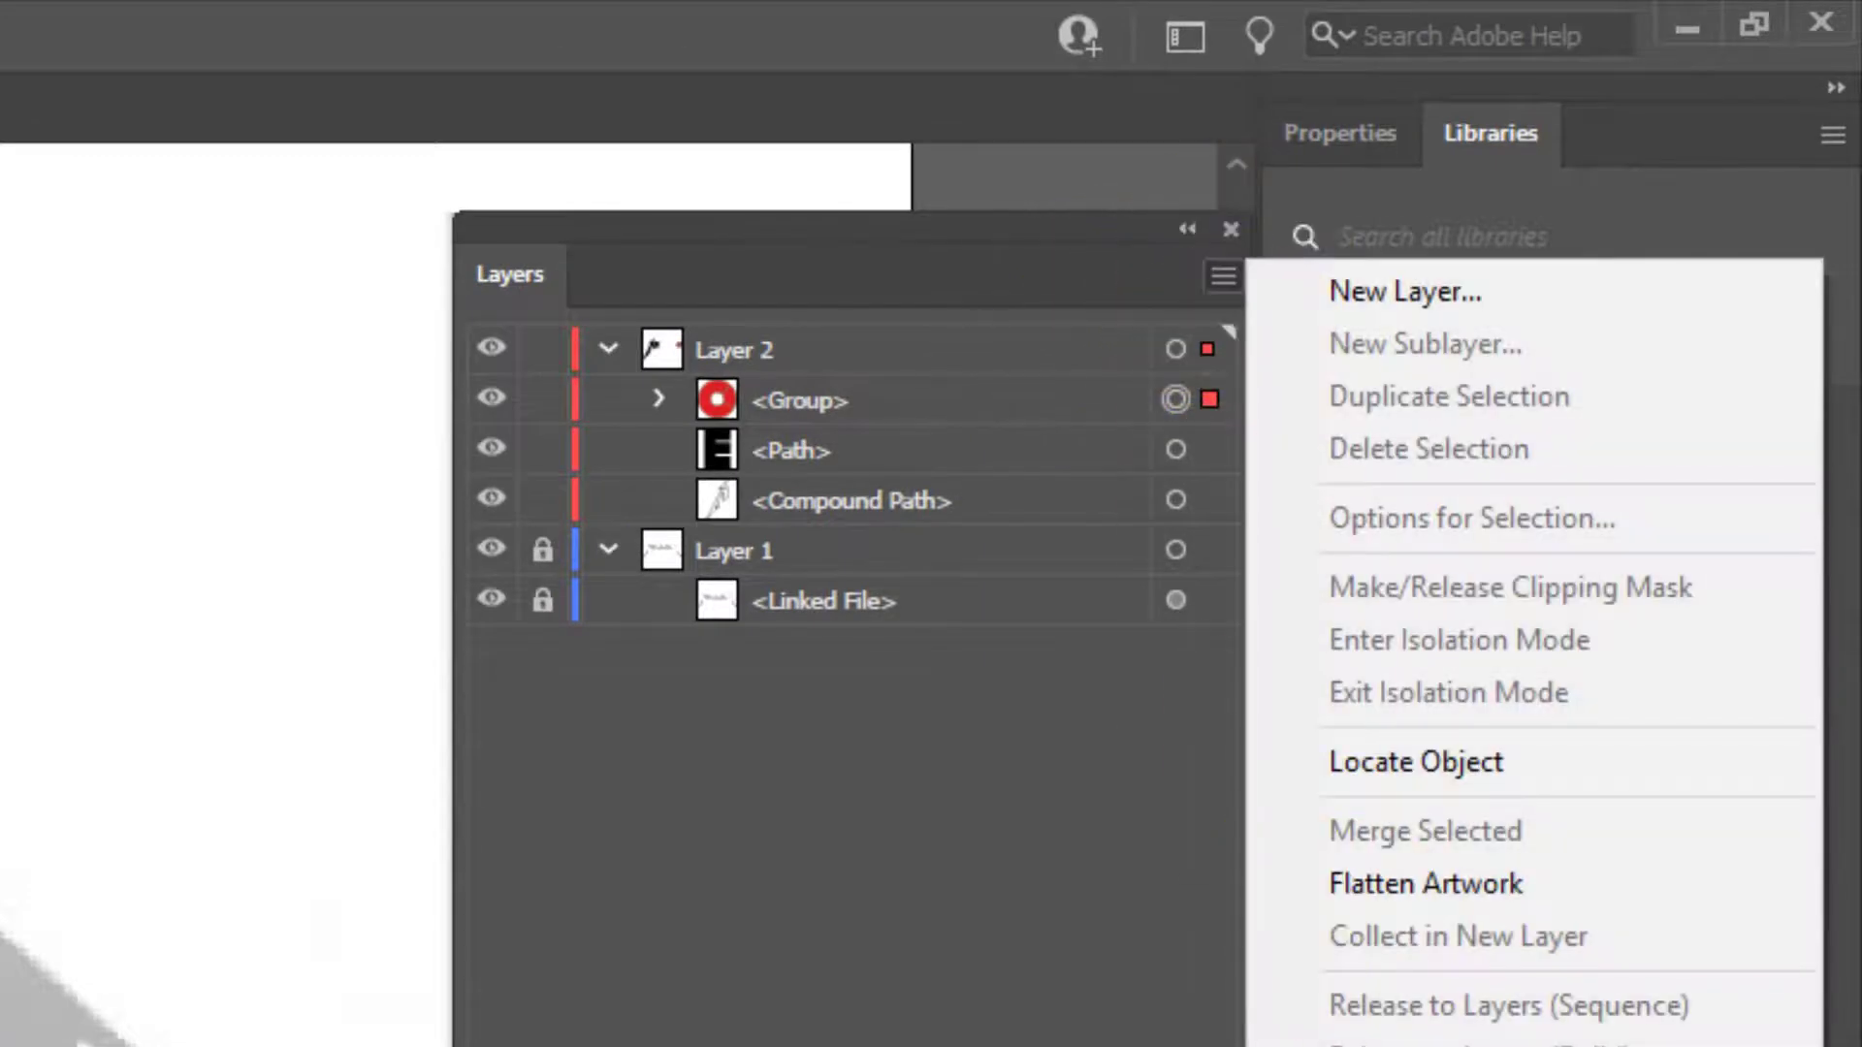
{"action": "left_click", "coordinate": [1415, 1046]}
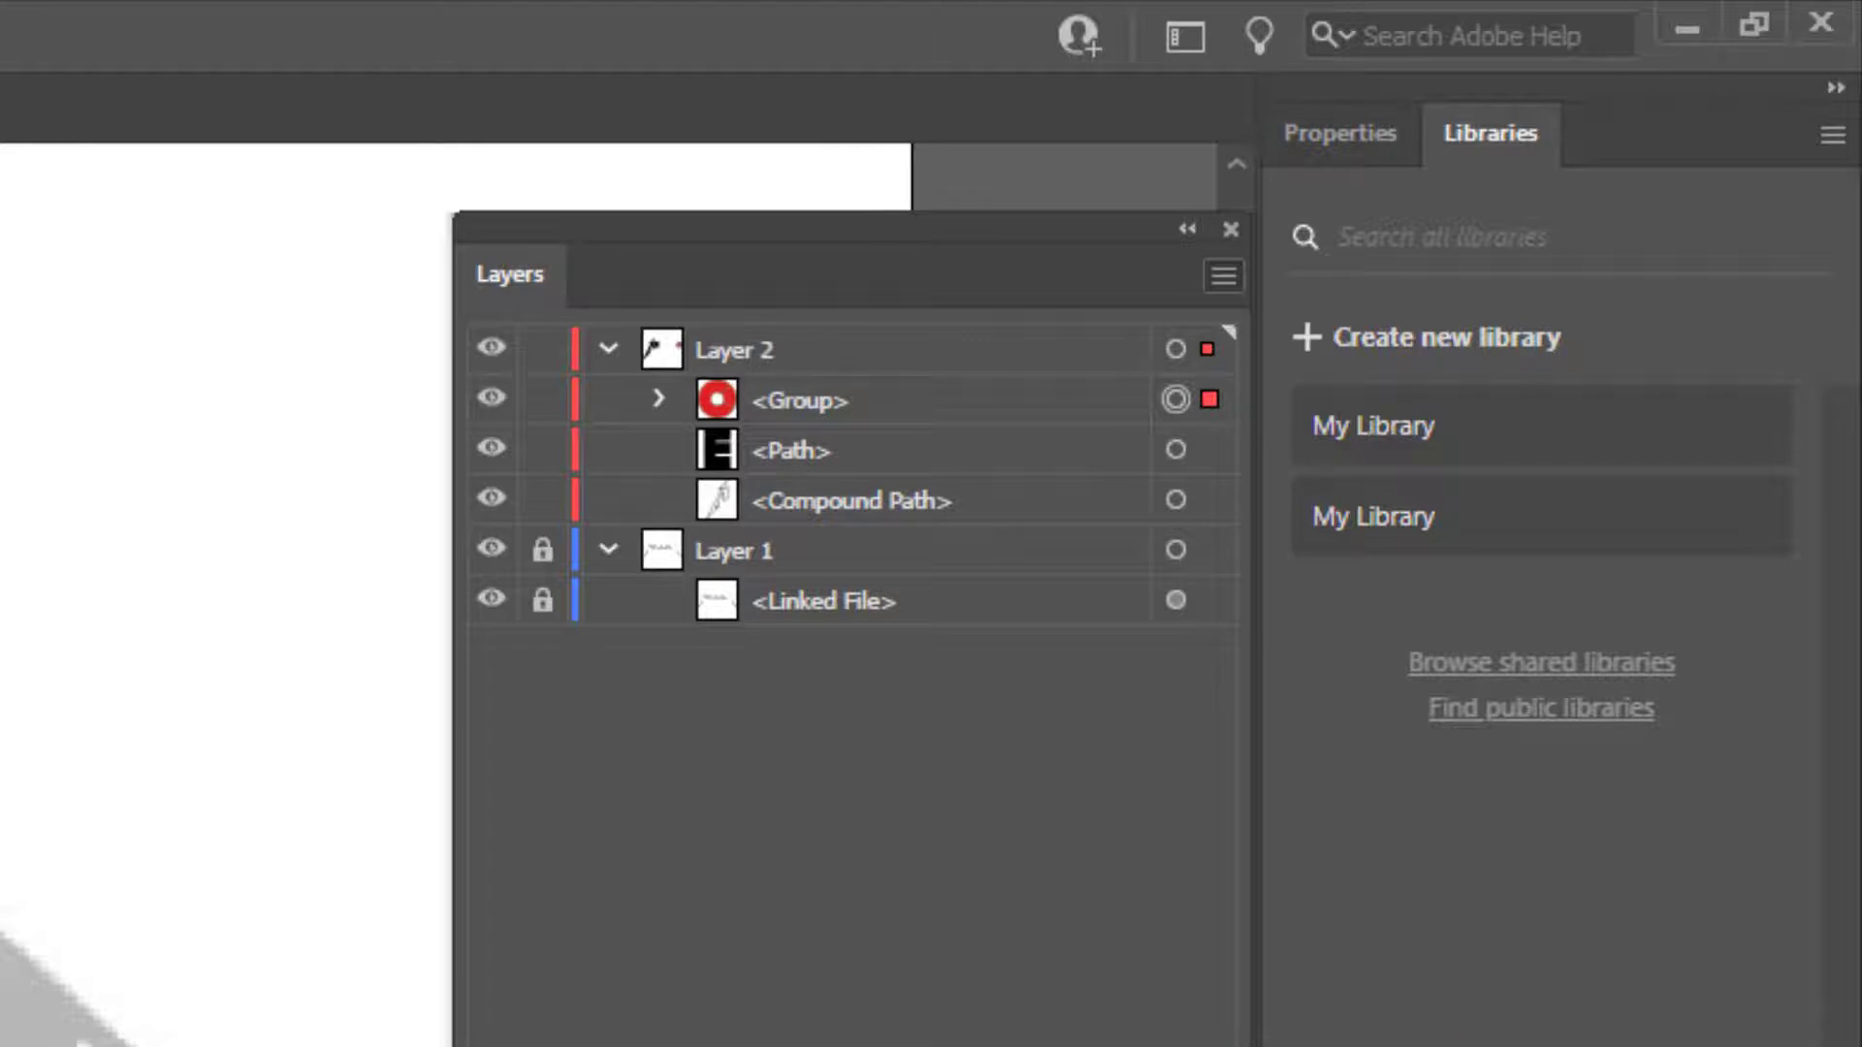
{"action": "key", "text": "Return"}
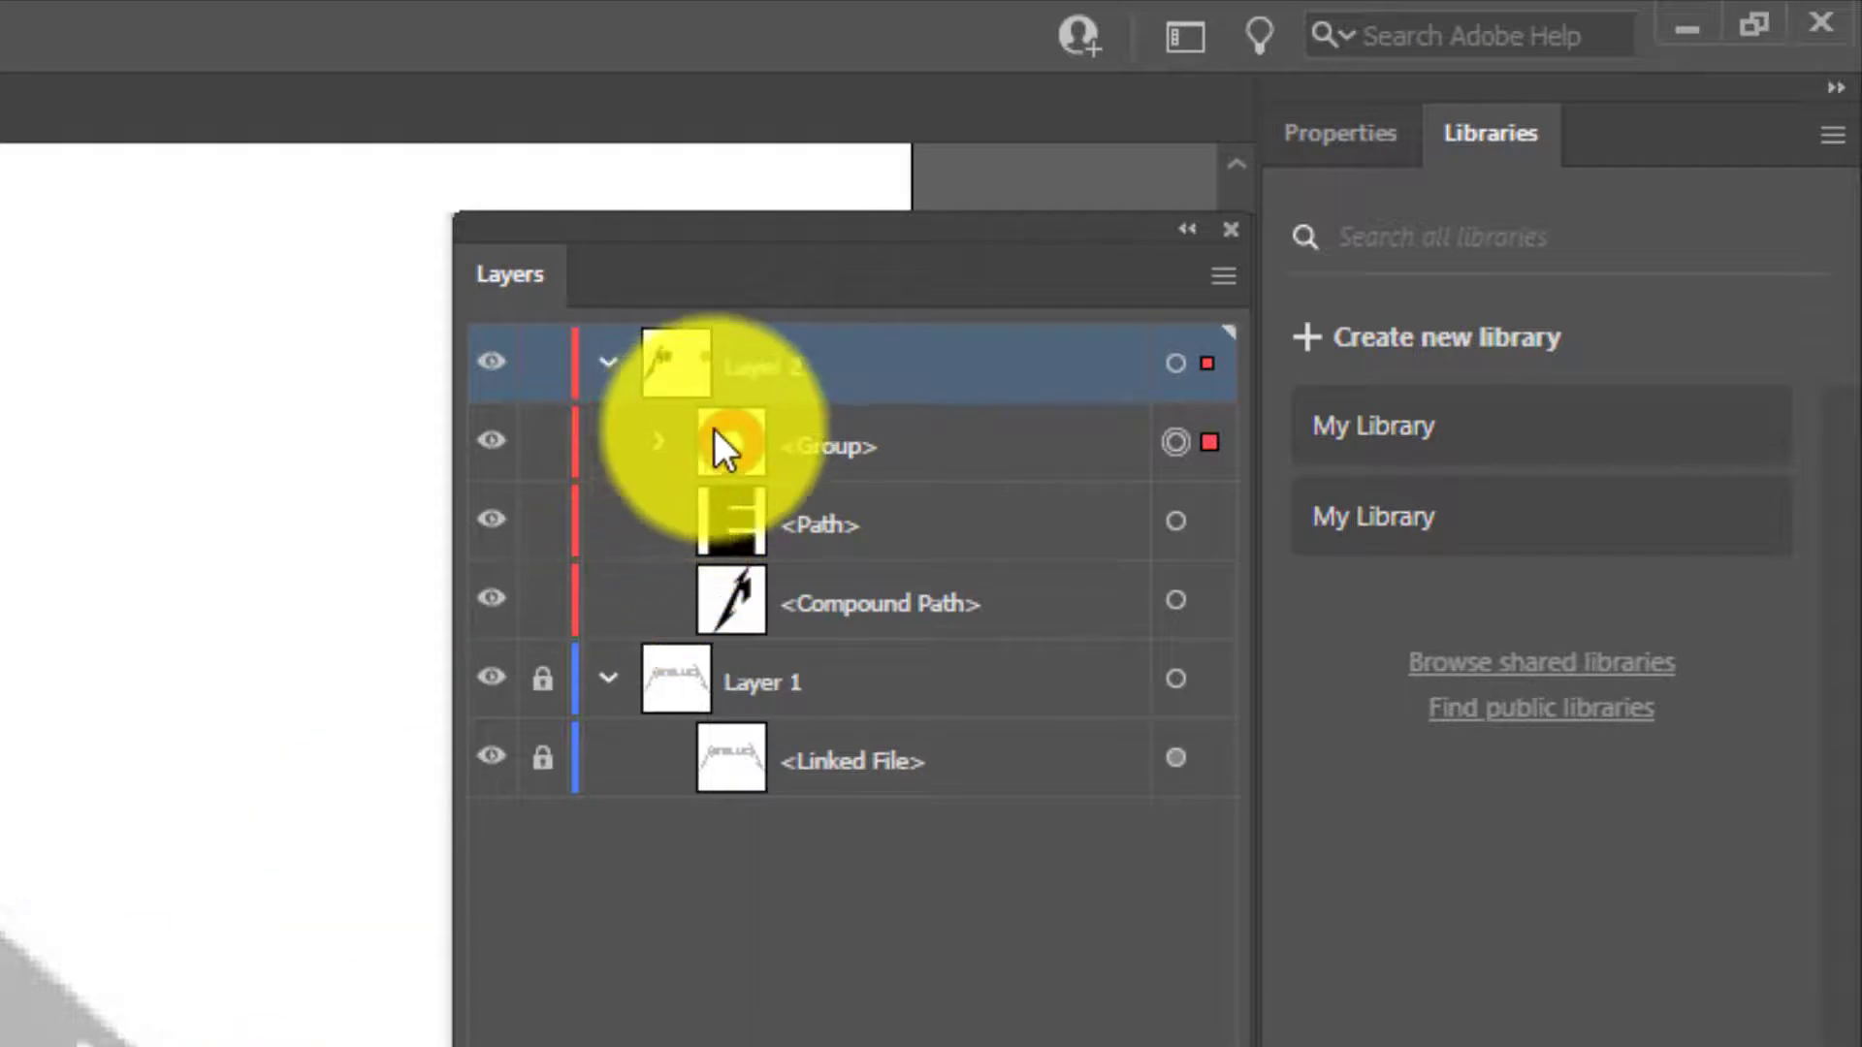
Expand the divided ring's group and delete the red wedge that covers the C's opening.
{"action": "left_click", "coordinate": [656, 440]}
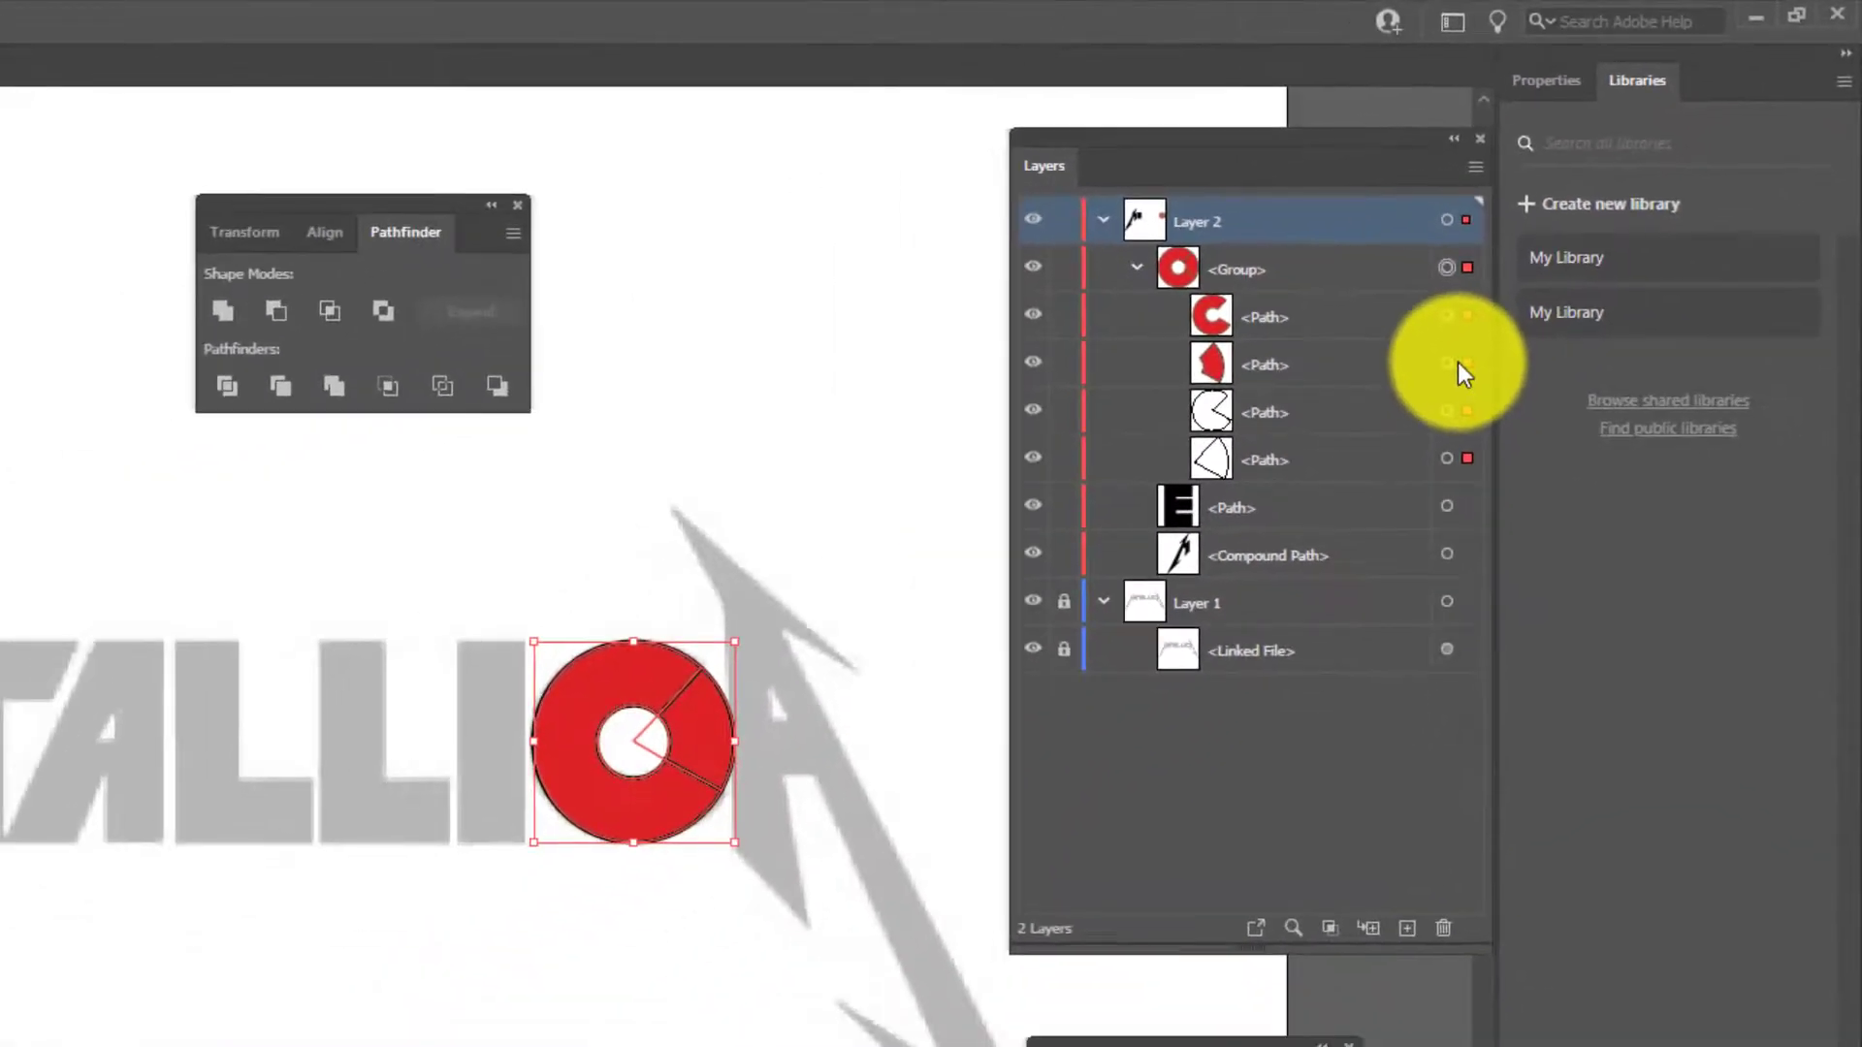
{"action": "left_click", "coordinate": [1452, 361]}
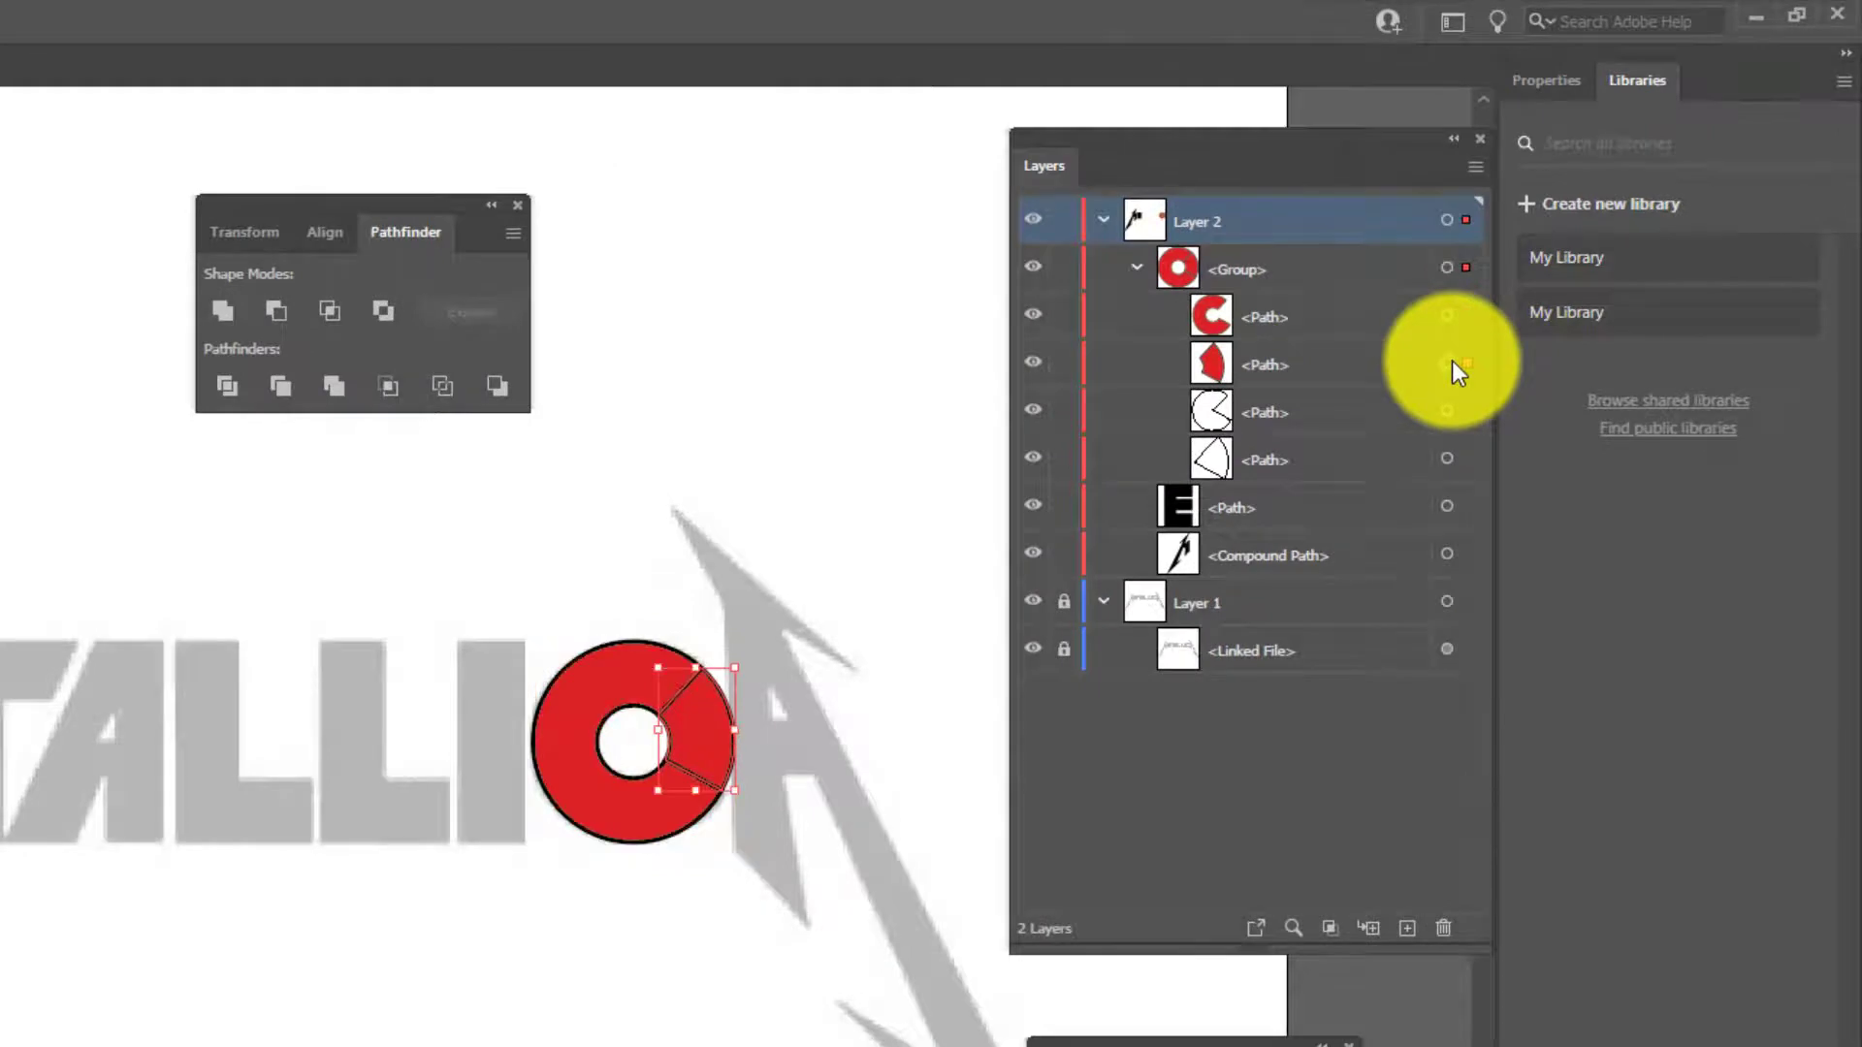
{"action": "key", "text": "Delete"}
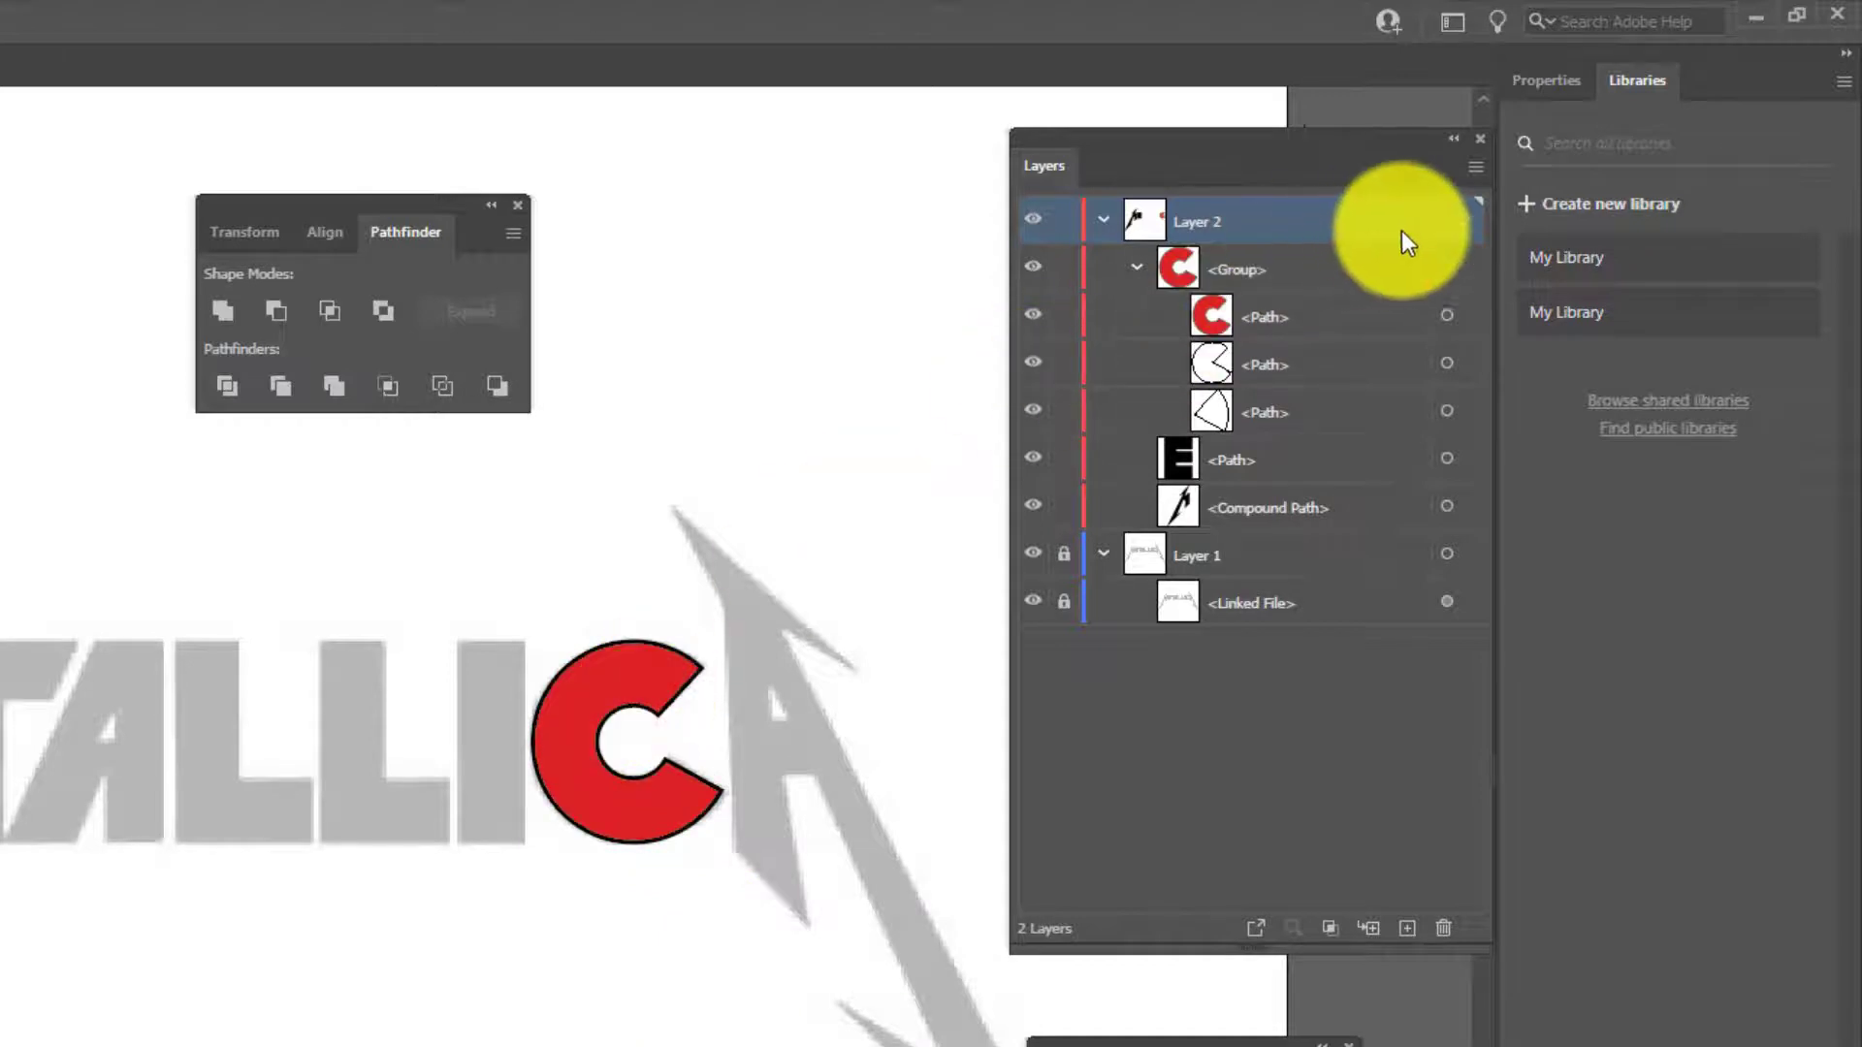
Fill the whole C group with black 000000 and deselect it.
{"action": "left_click", "coordinate": [685, 671]}
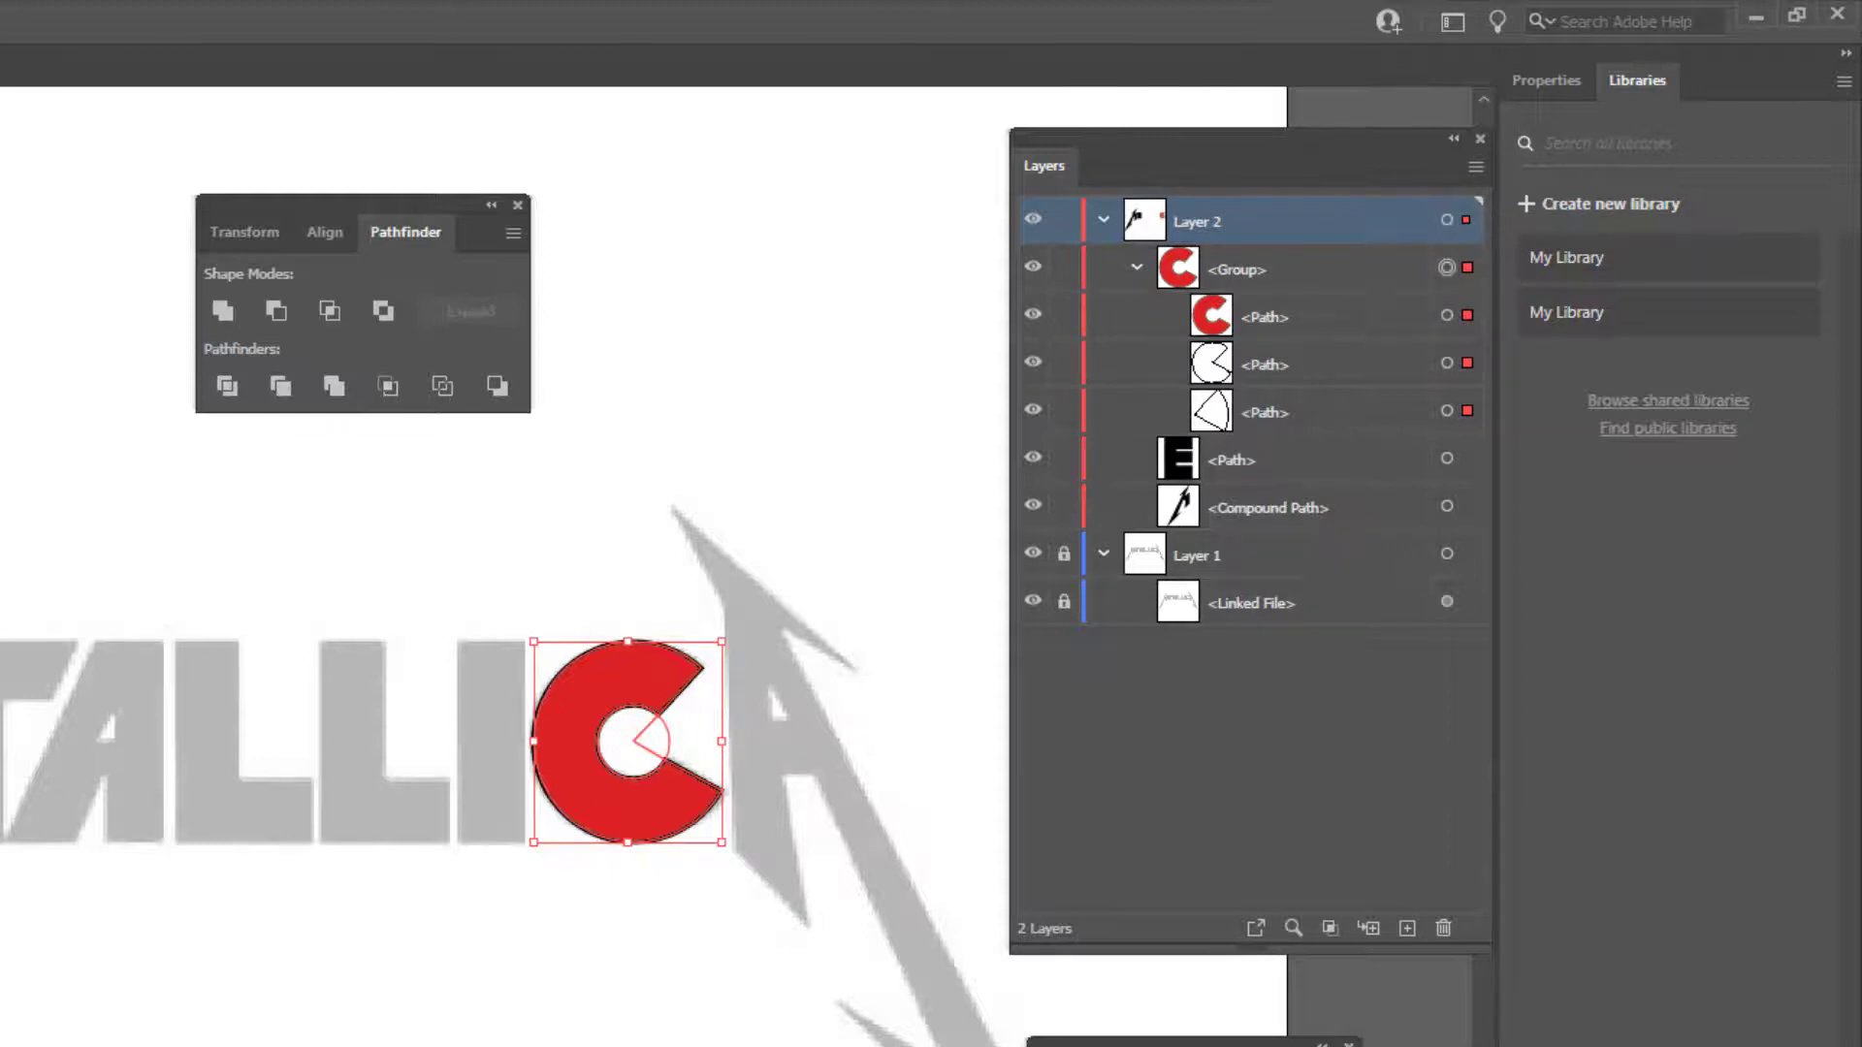
{"action": "left_click_drag", "start_coordinate": [284, 784], "coordinate": [60, 972]}
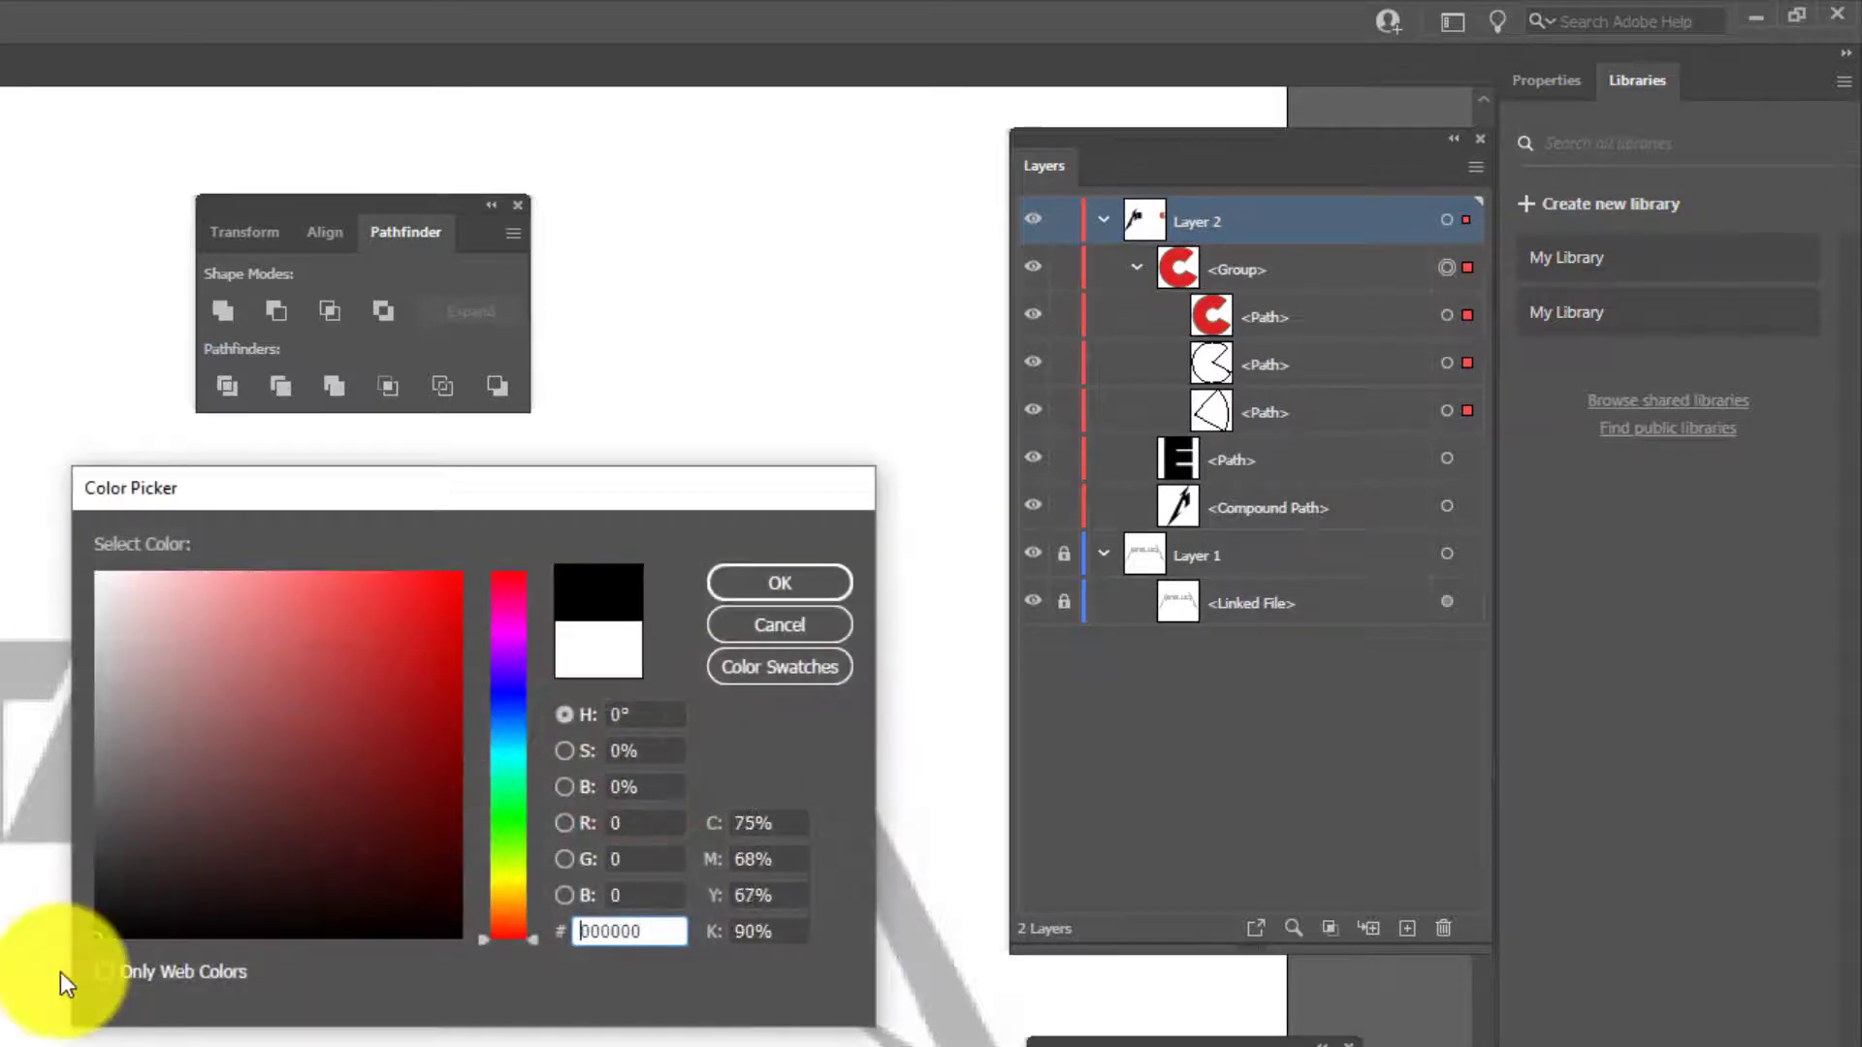
{"action": "left_click", "coordinate": [816, 570]}
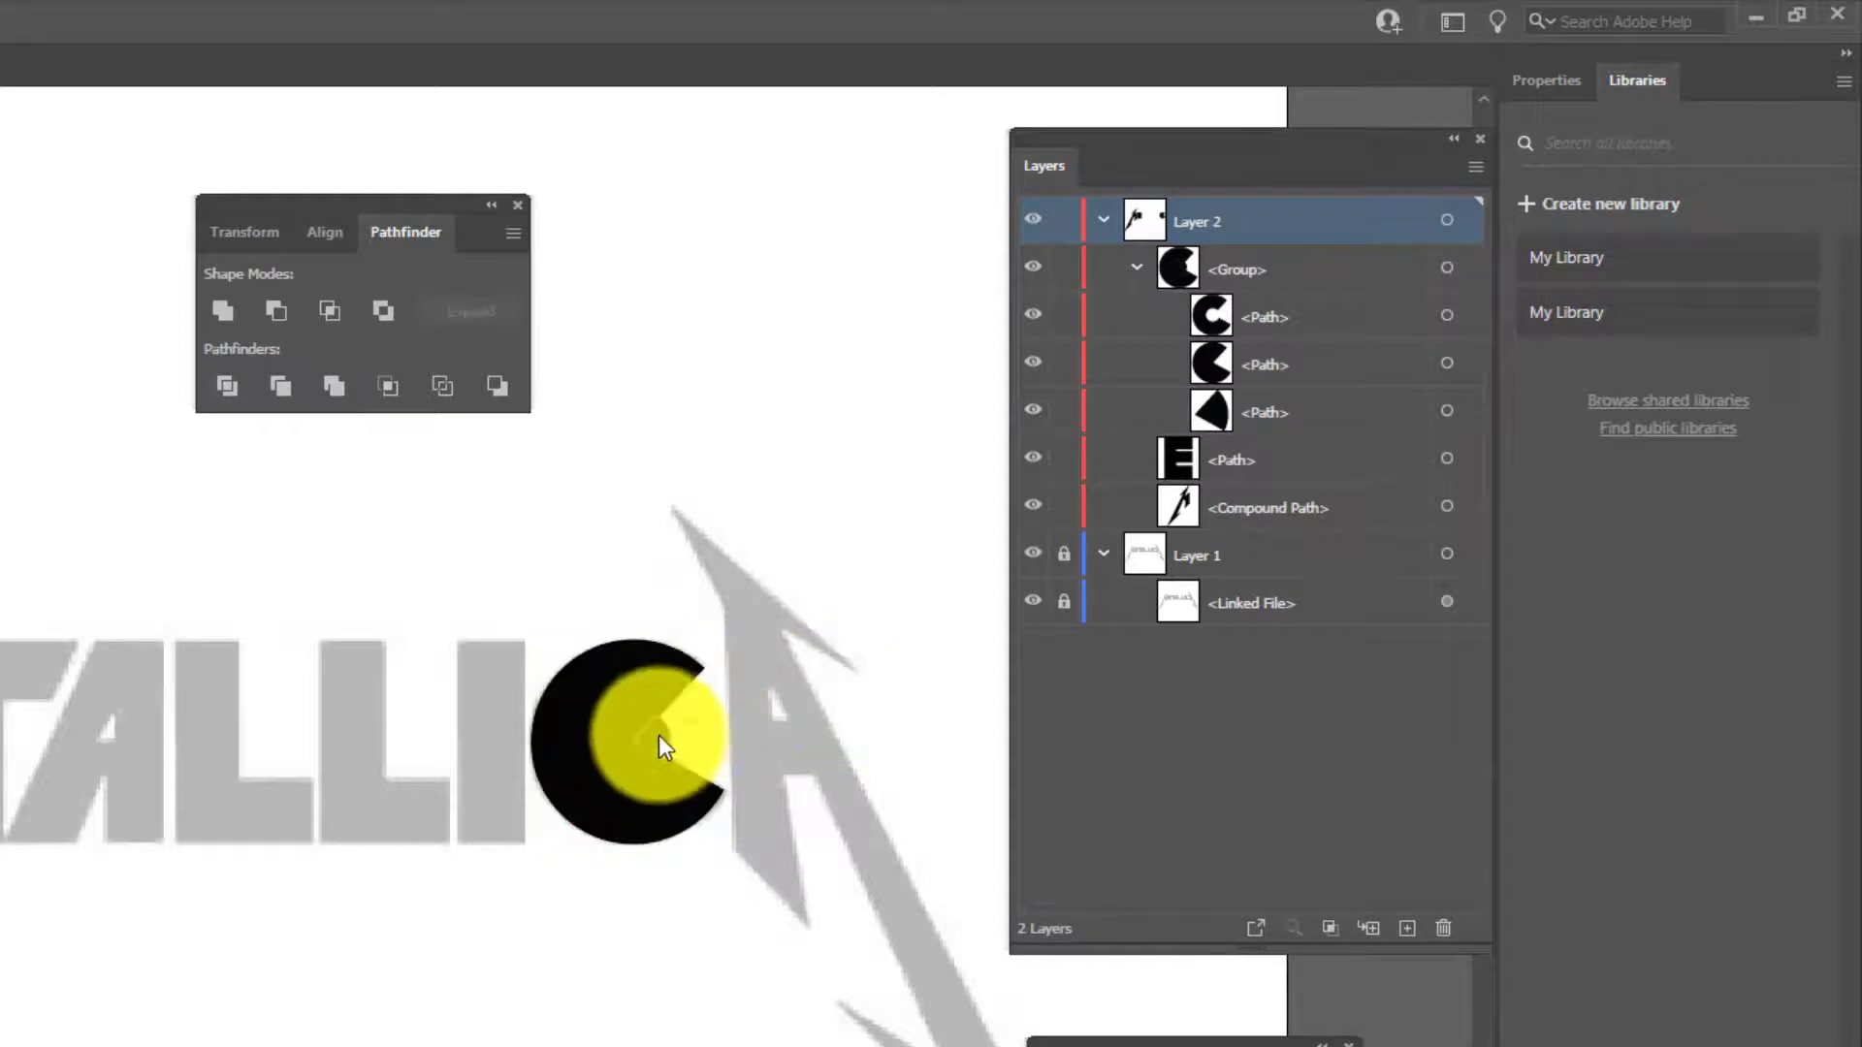
Delete the small leftover wedge in the C's opening and select the remaining C group.
{"action": "left_click", "coordinate": [1425, 411]}
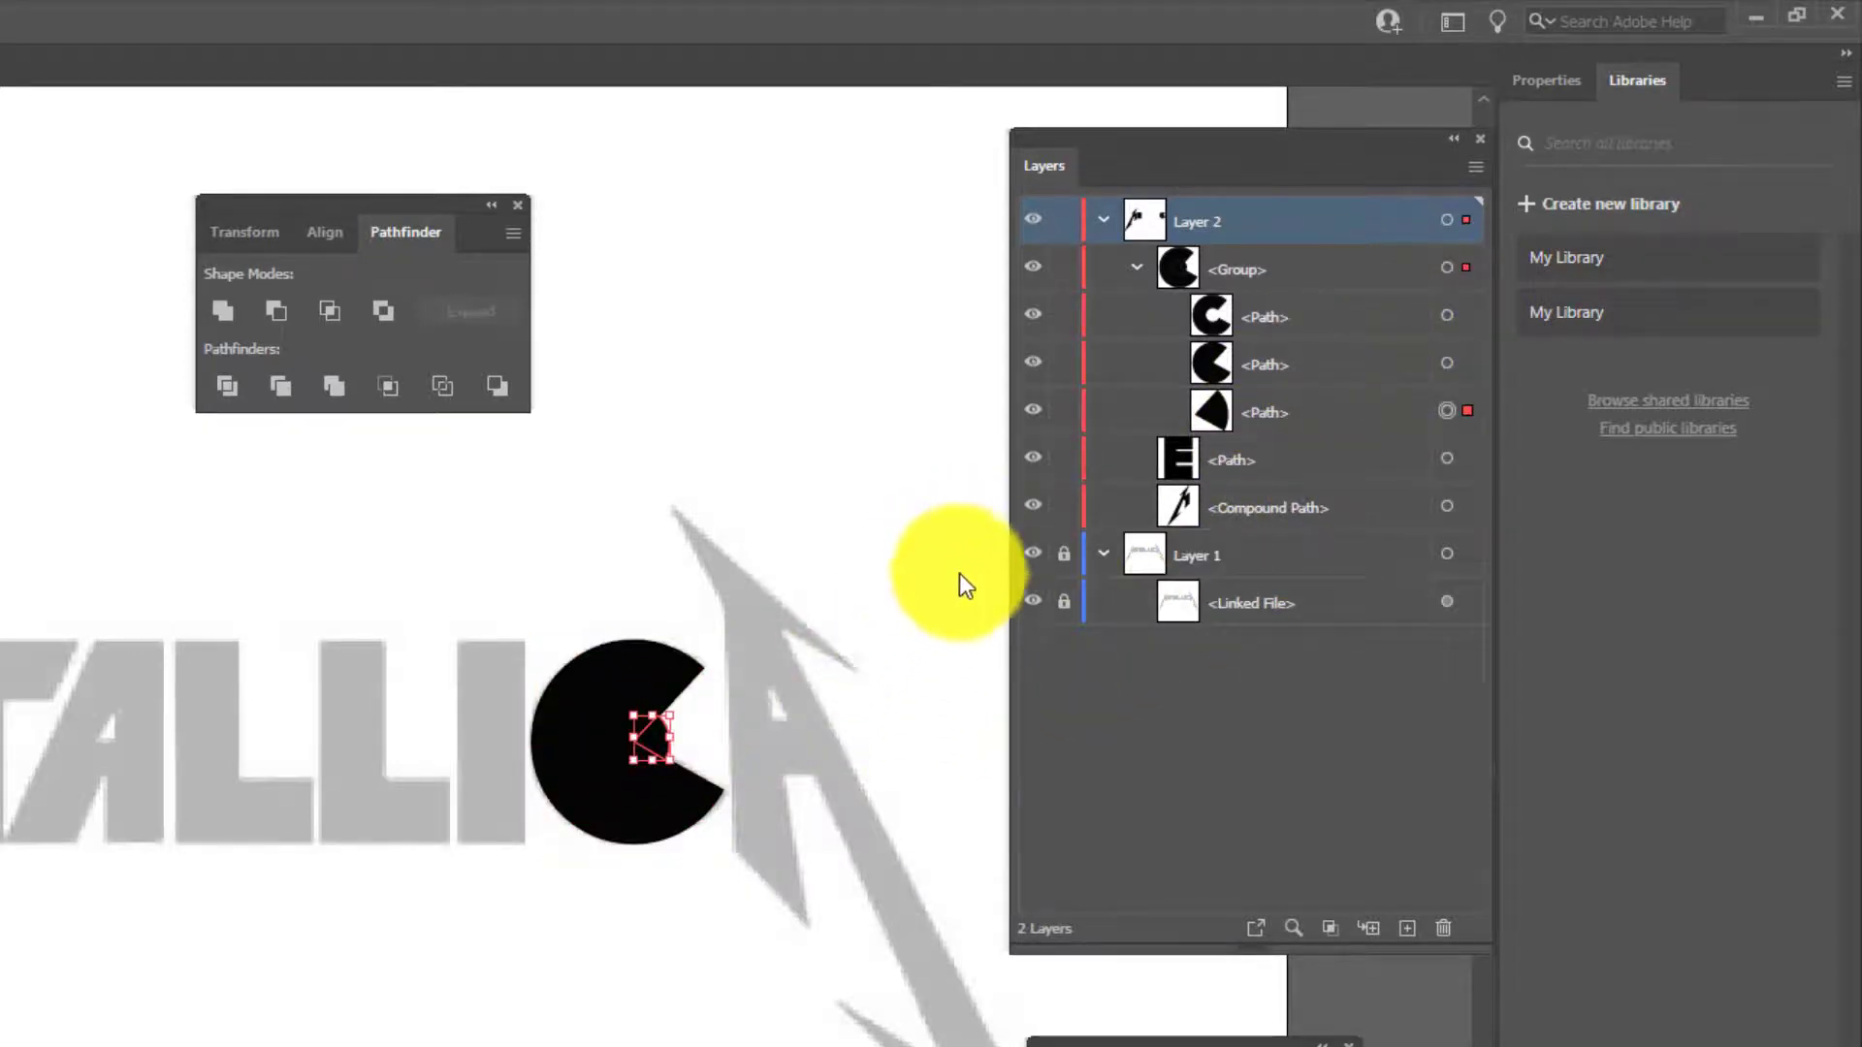
{"action": "key", "text": "Delete"}
{"action": "left_click", "coordinate": [637, 717]}
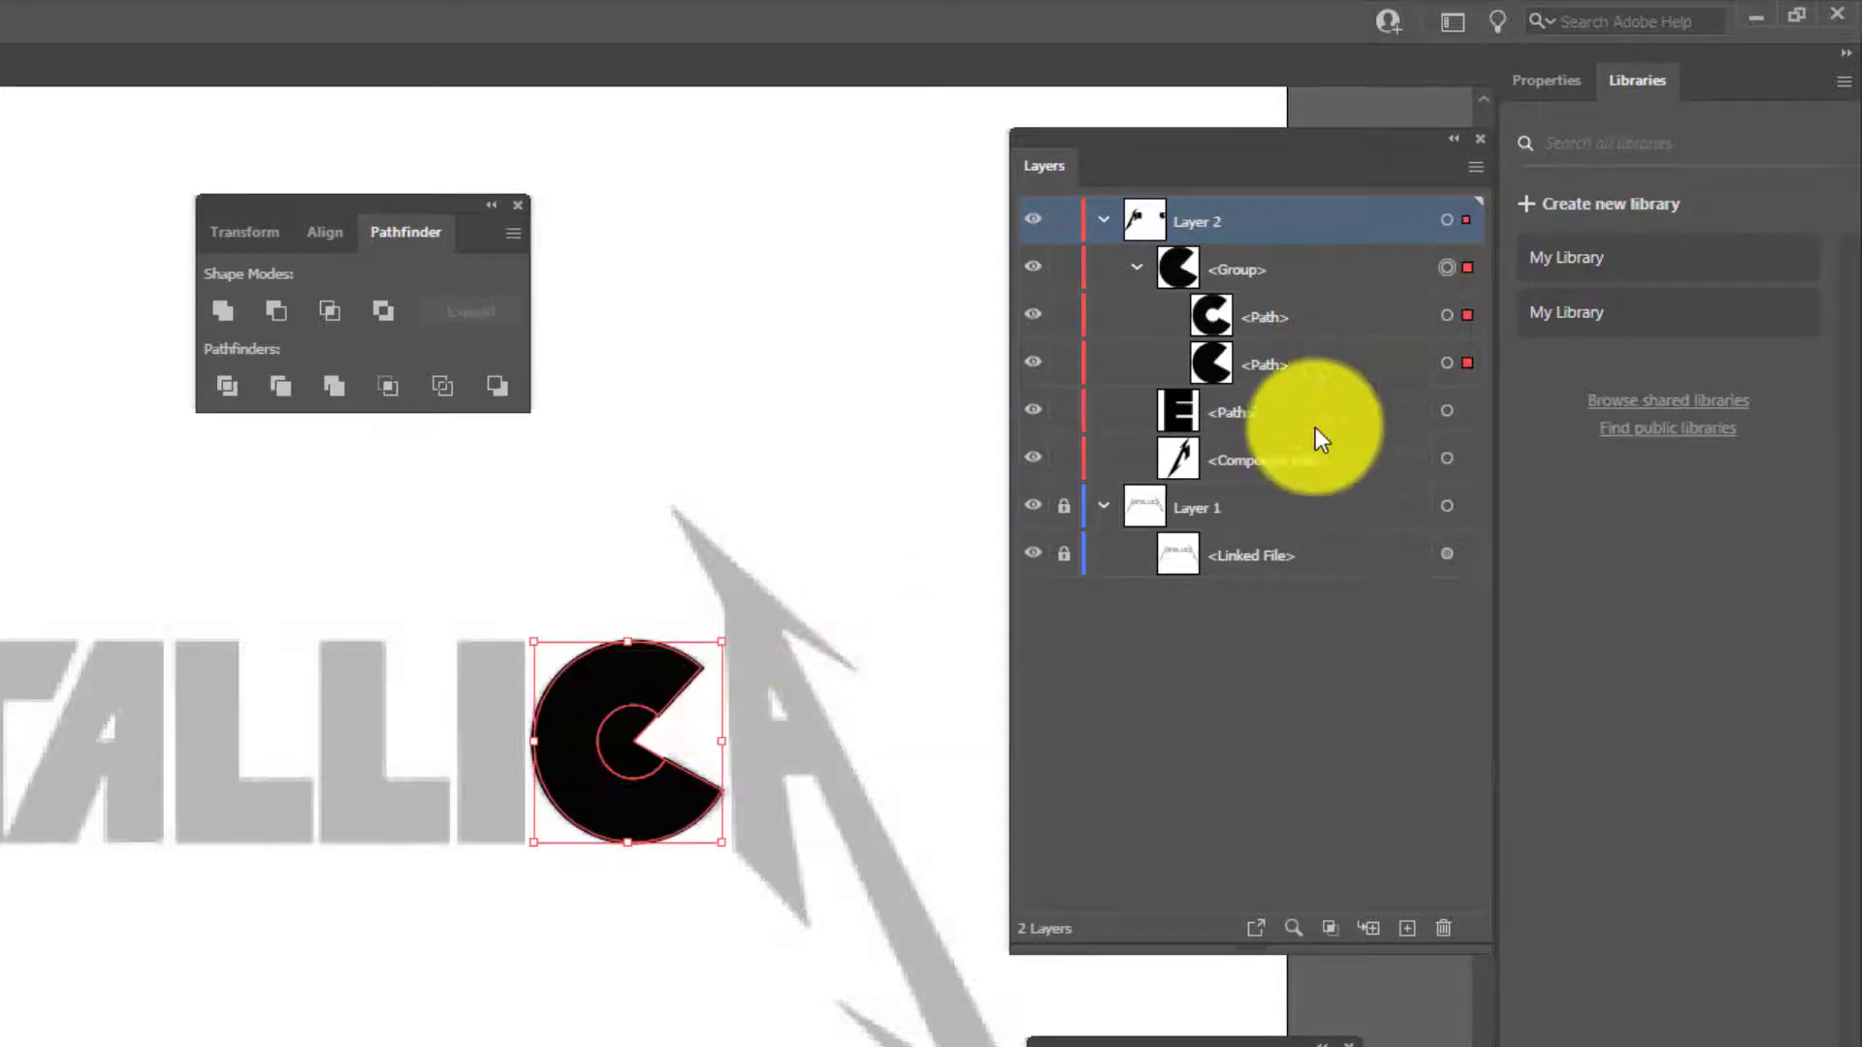
Delete the inner pac-man-shaped path from the C group so the letter's centre is open.
{"action": "left_click", "coordinate": [1446, 361]}
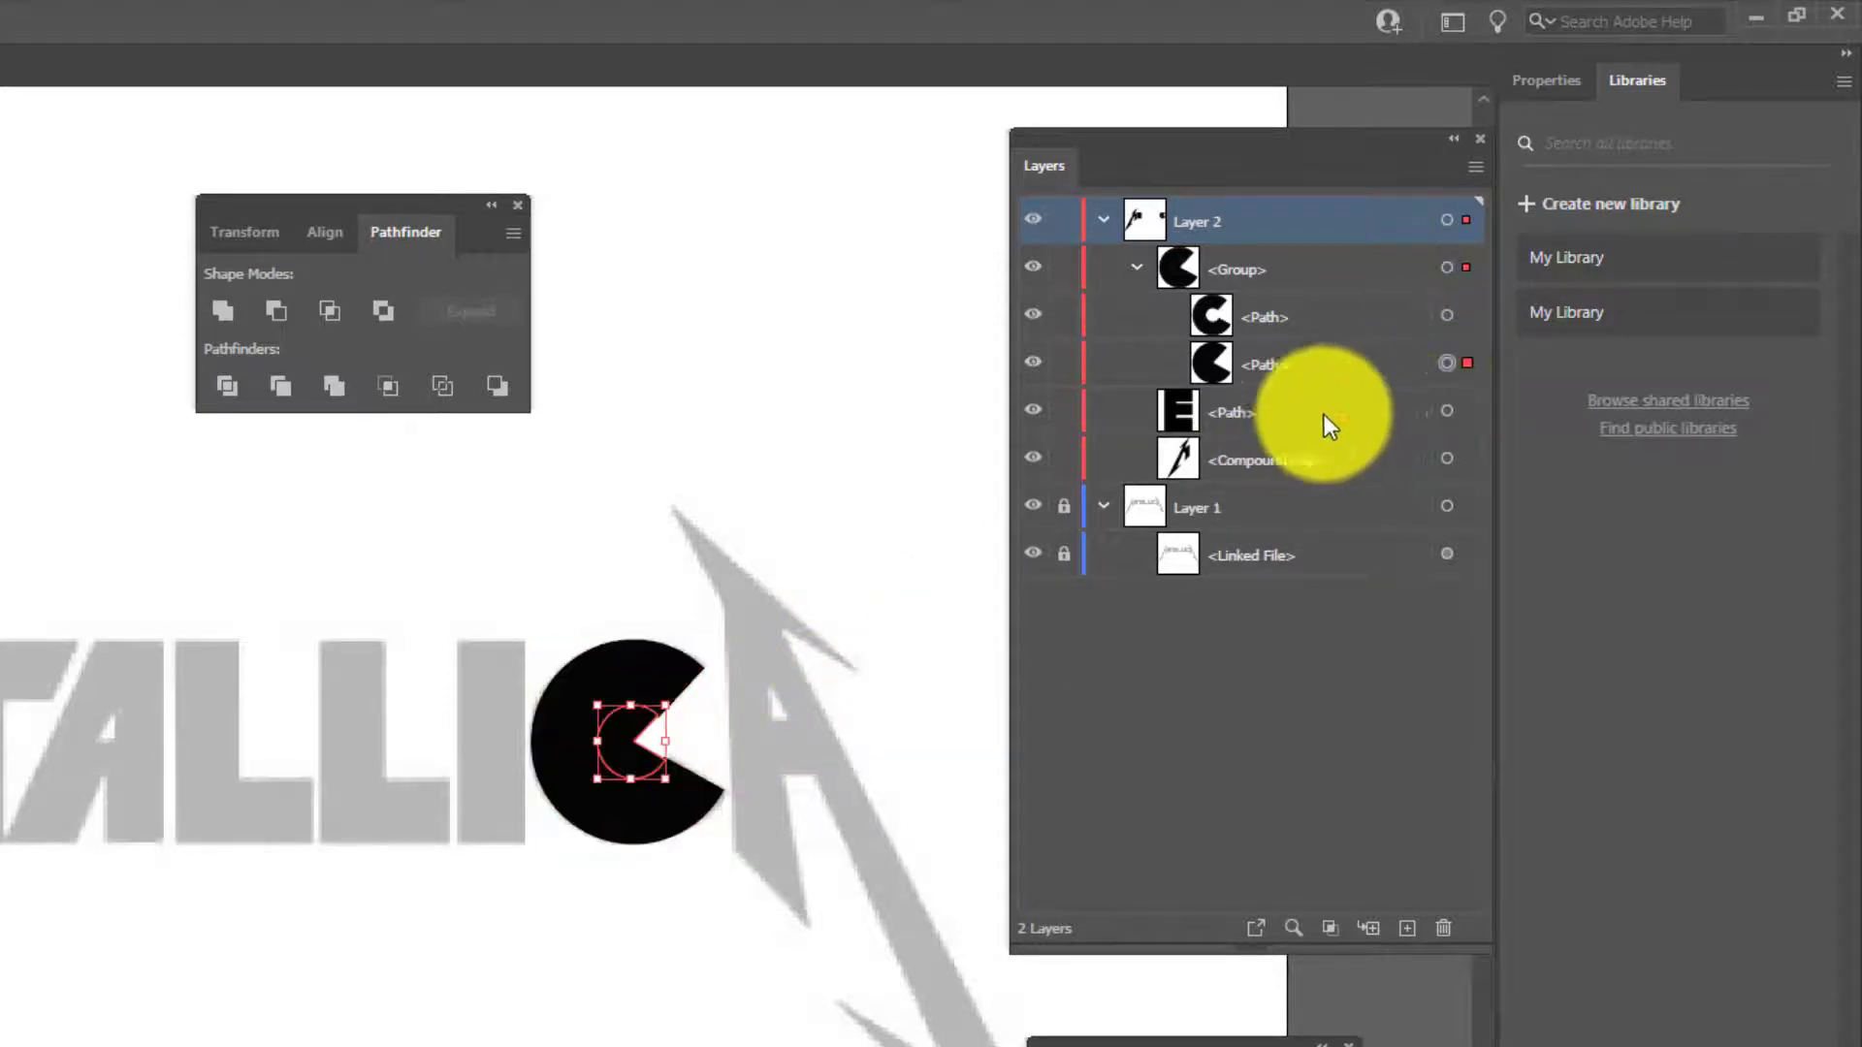
{"action": "key", "text": "Delete"}
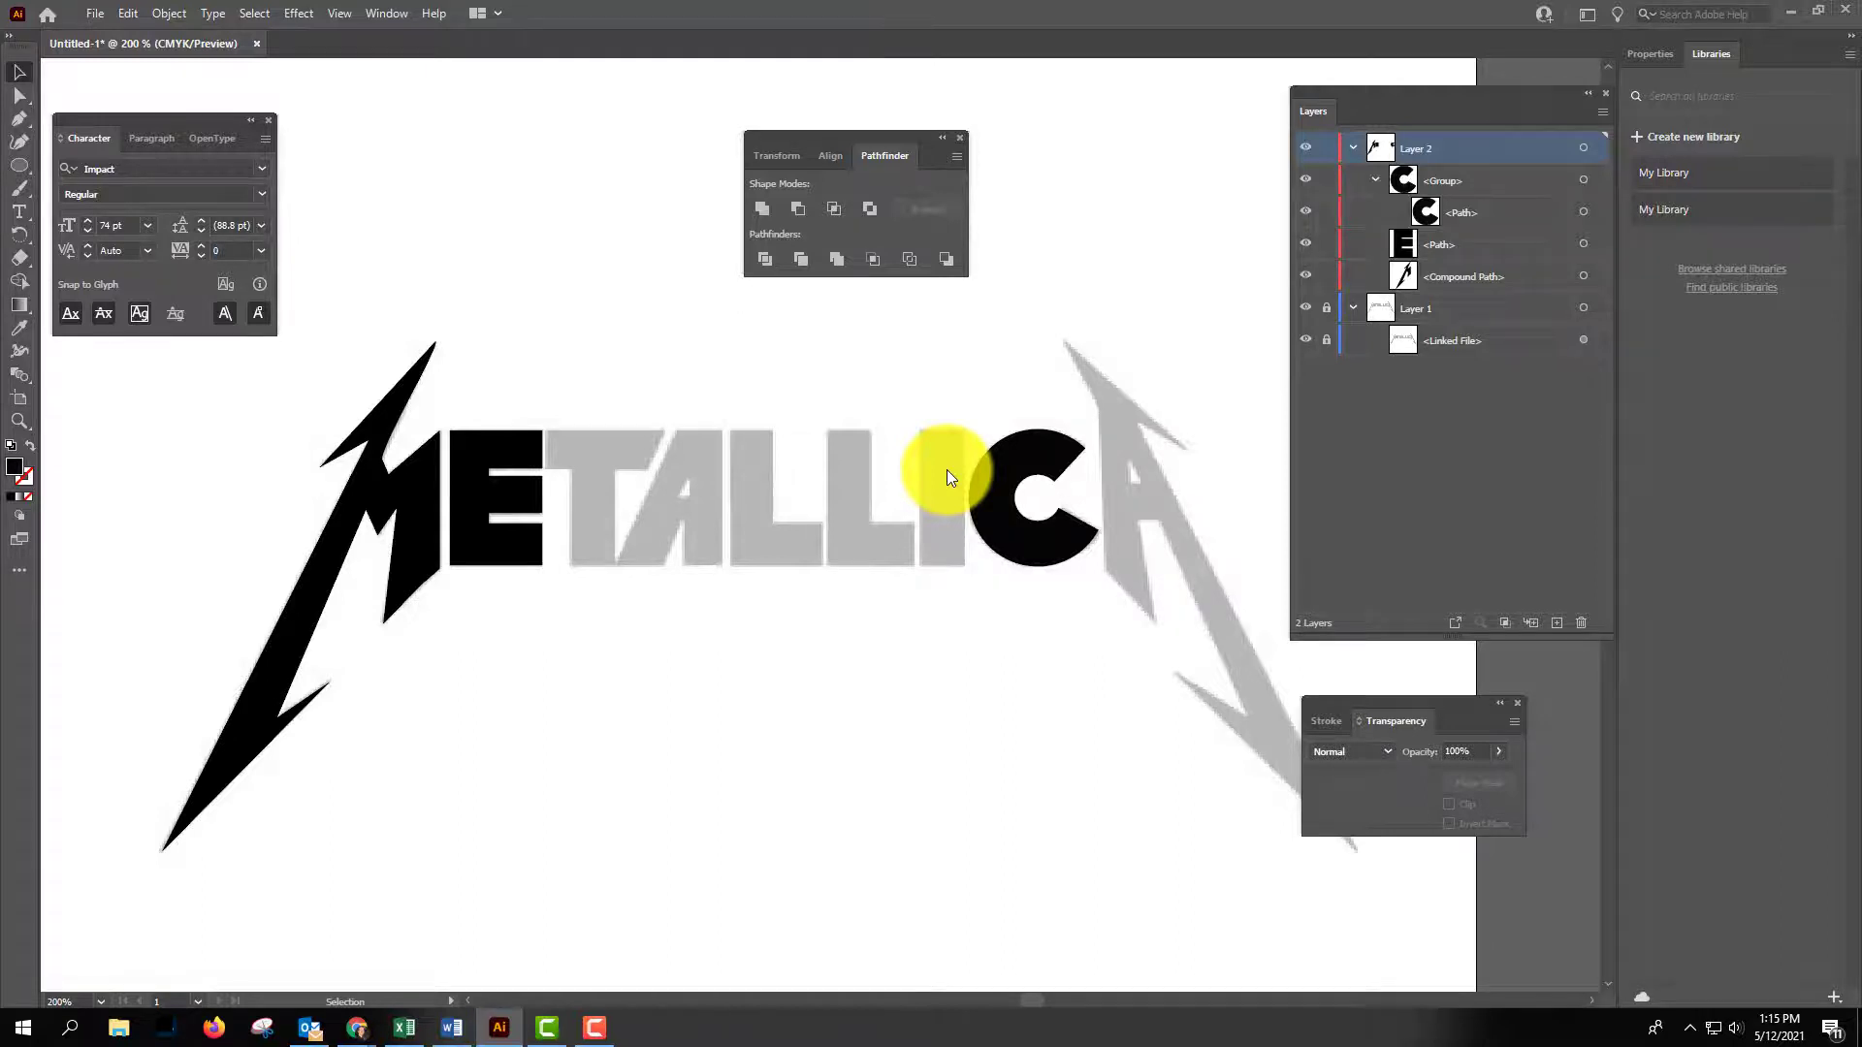
{"action": "scroll", "coordinate": [946, 469], "scroll_direction": "up", "scroll_amount": 4}
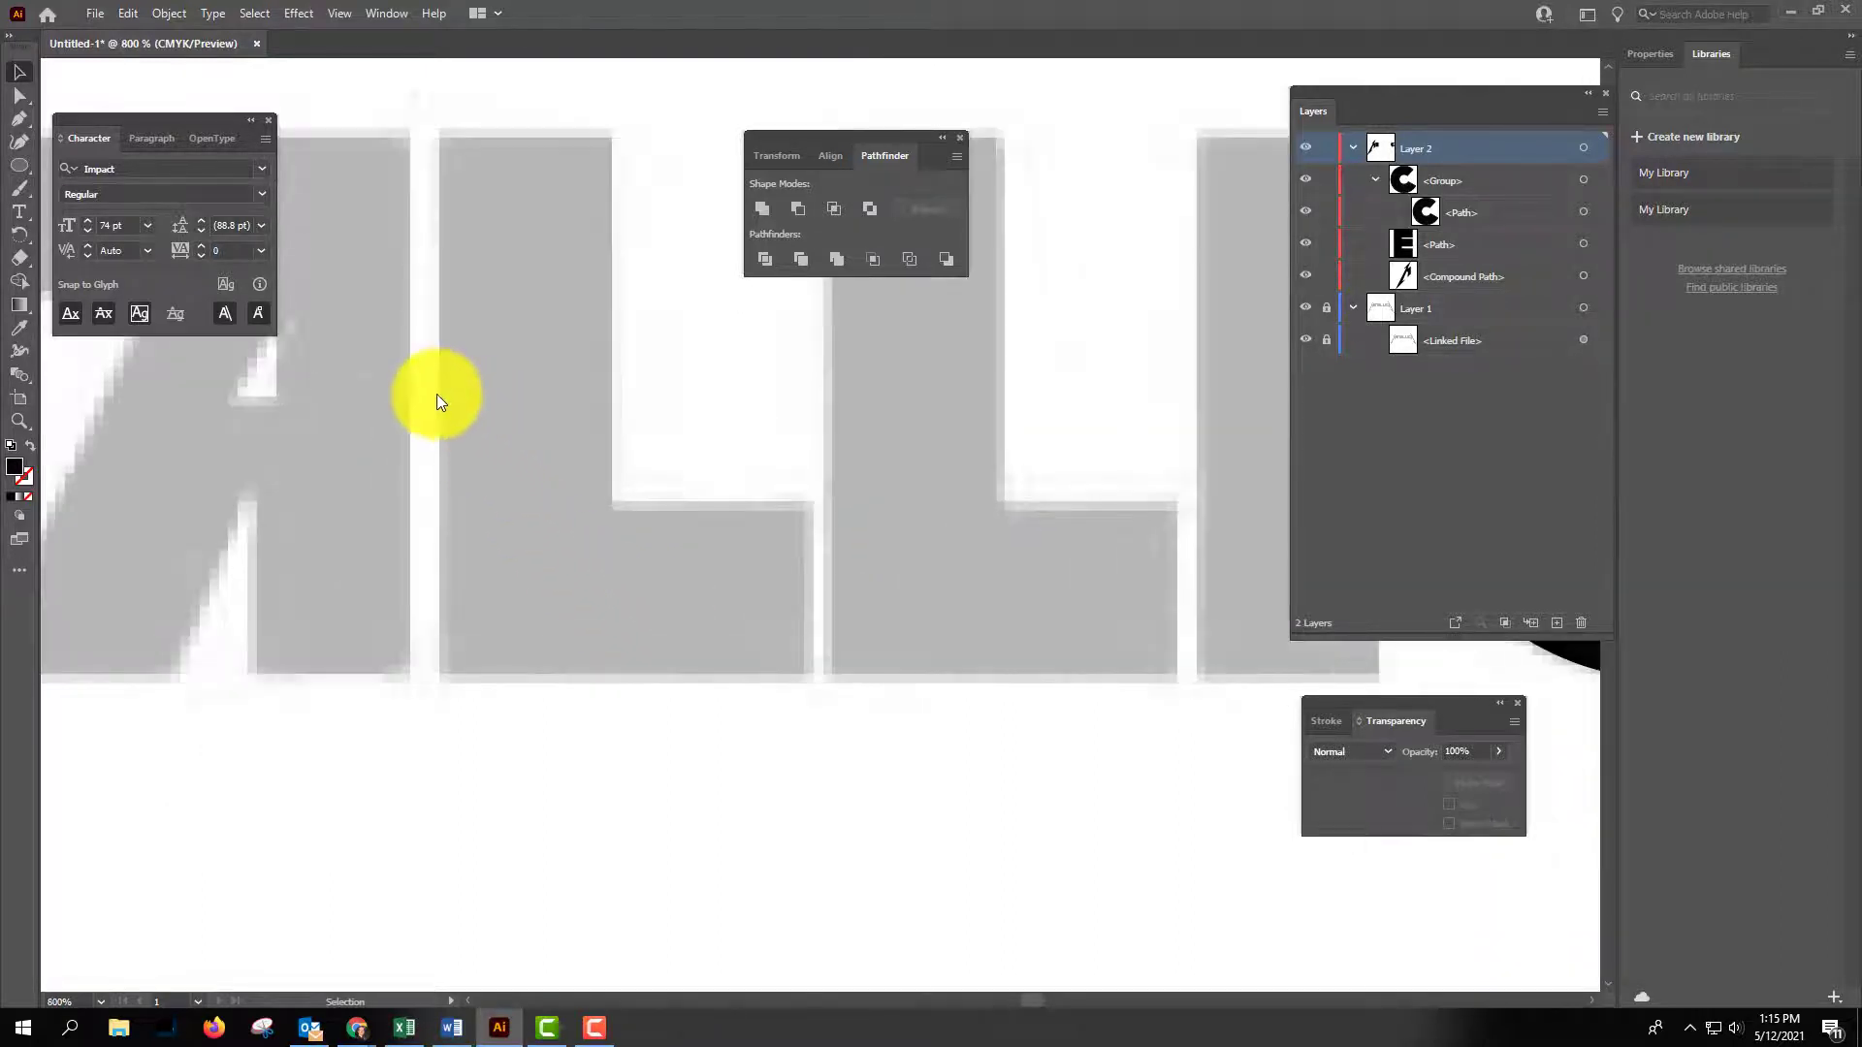
{"action": "left_click_drag", "start_coordinate": [436, 394], "coordinate": [1140, 580]}
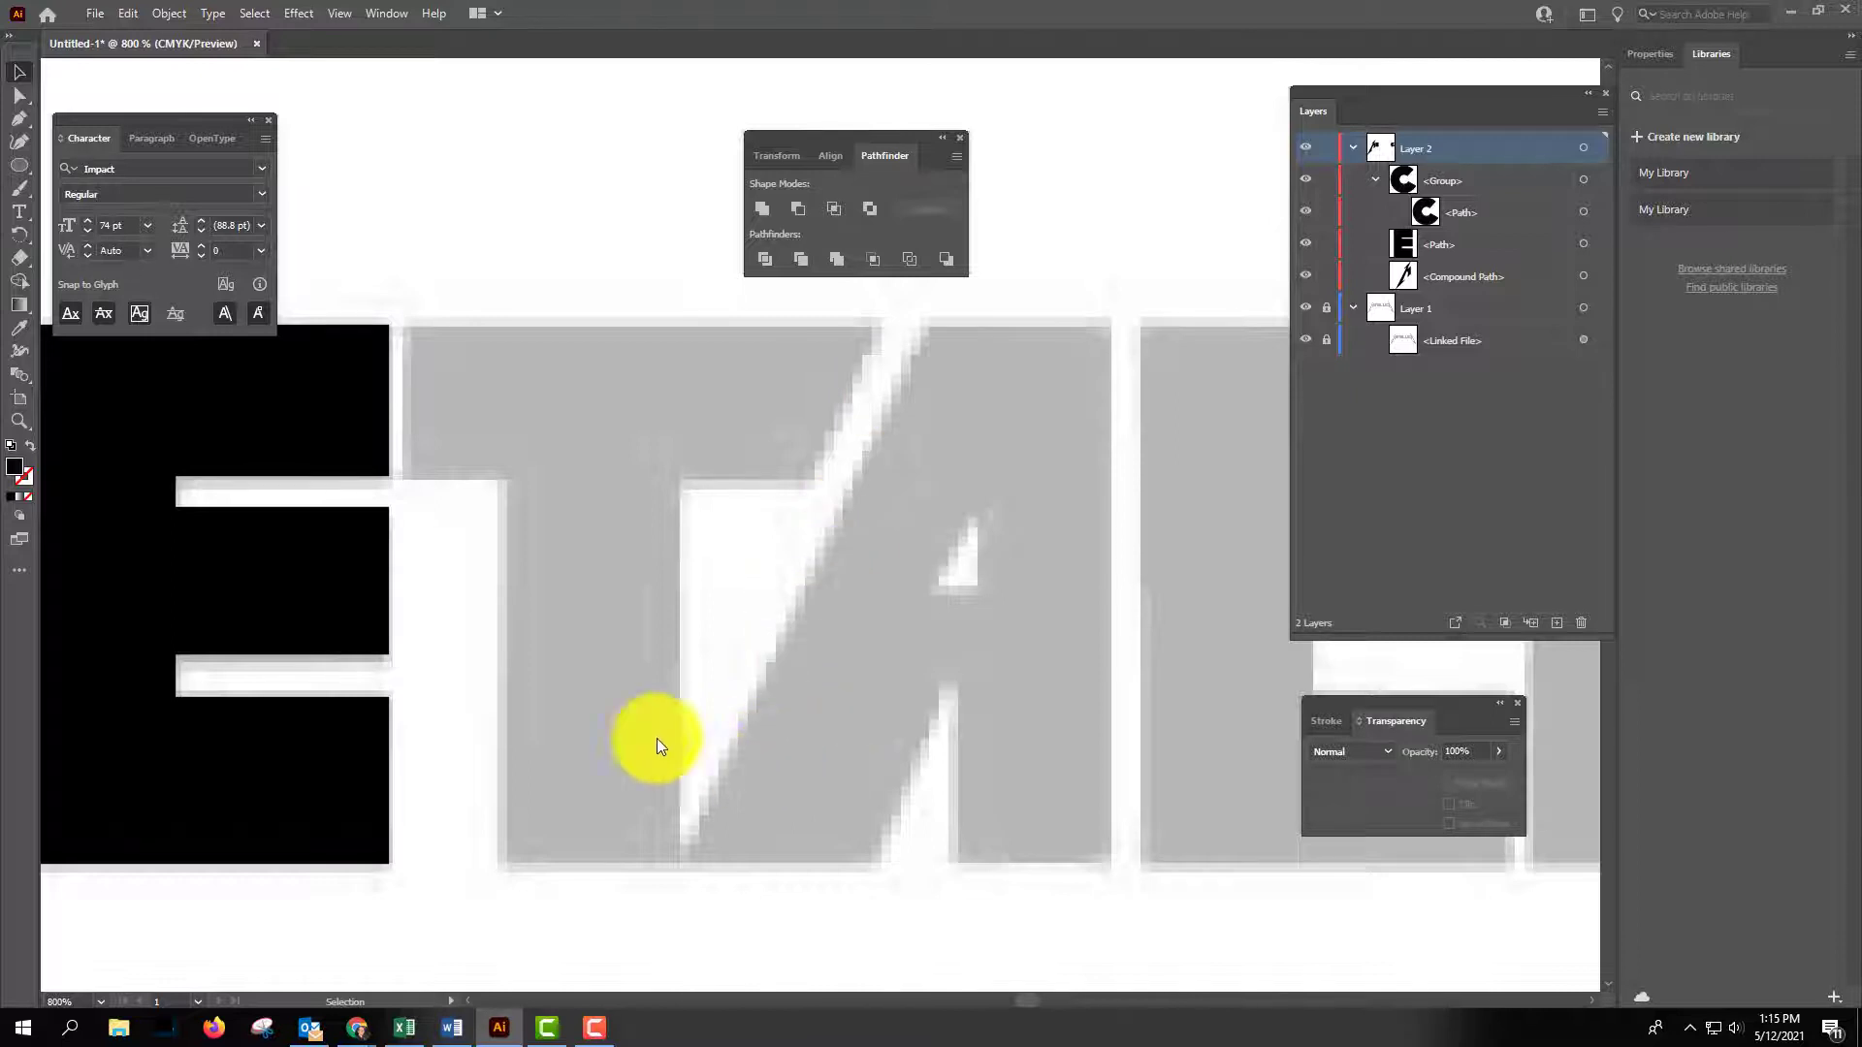
{"action": "key", "text": "ctrl+plus"}
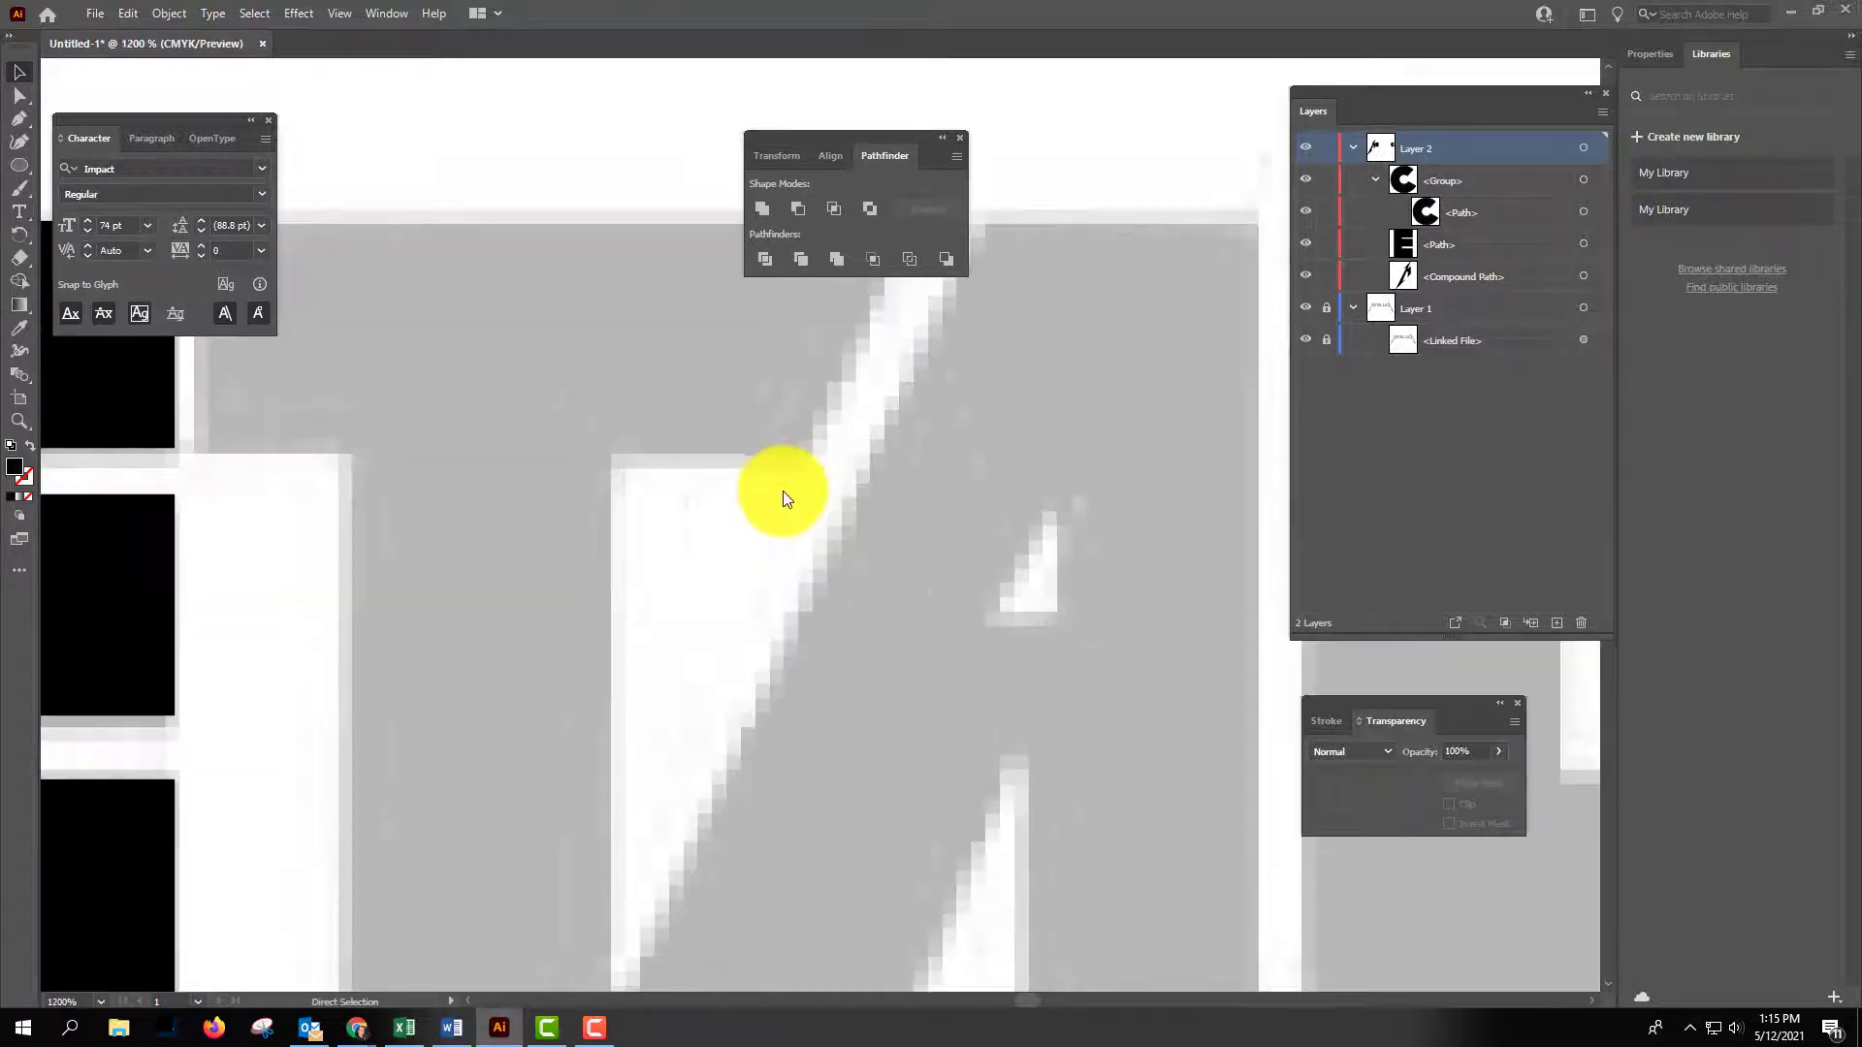
{"action": "left_click_drag", "start_coordinate": [485, 534], "coordinate": [1080, 840]}
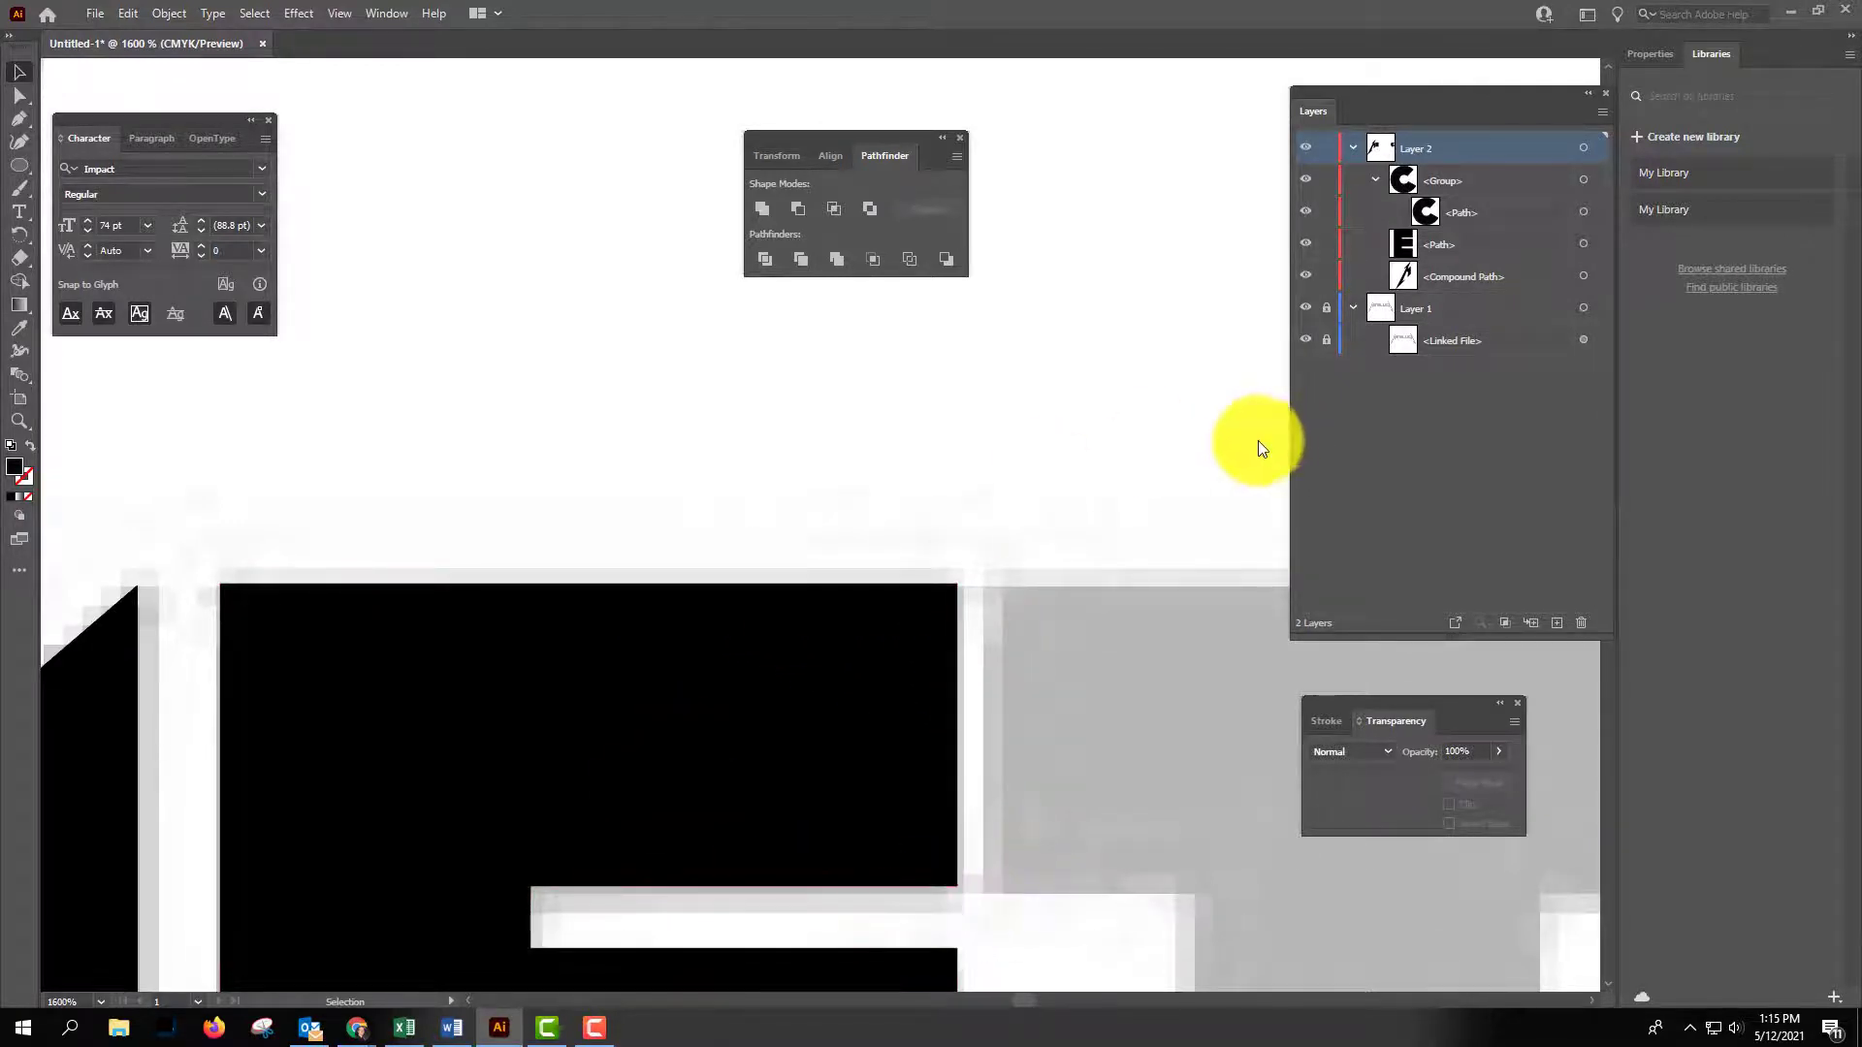
{"action": "key", "text": "a"}
{"action": "key", "text": "ctrl+plus"}
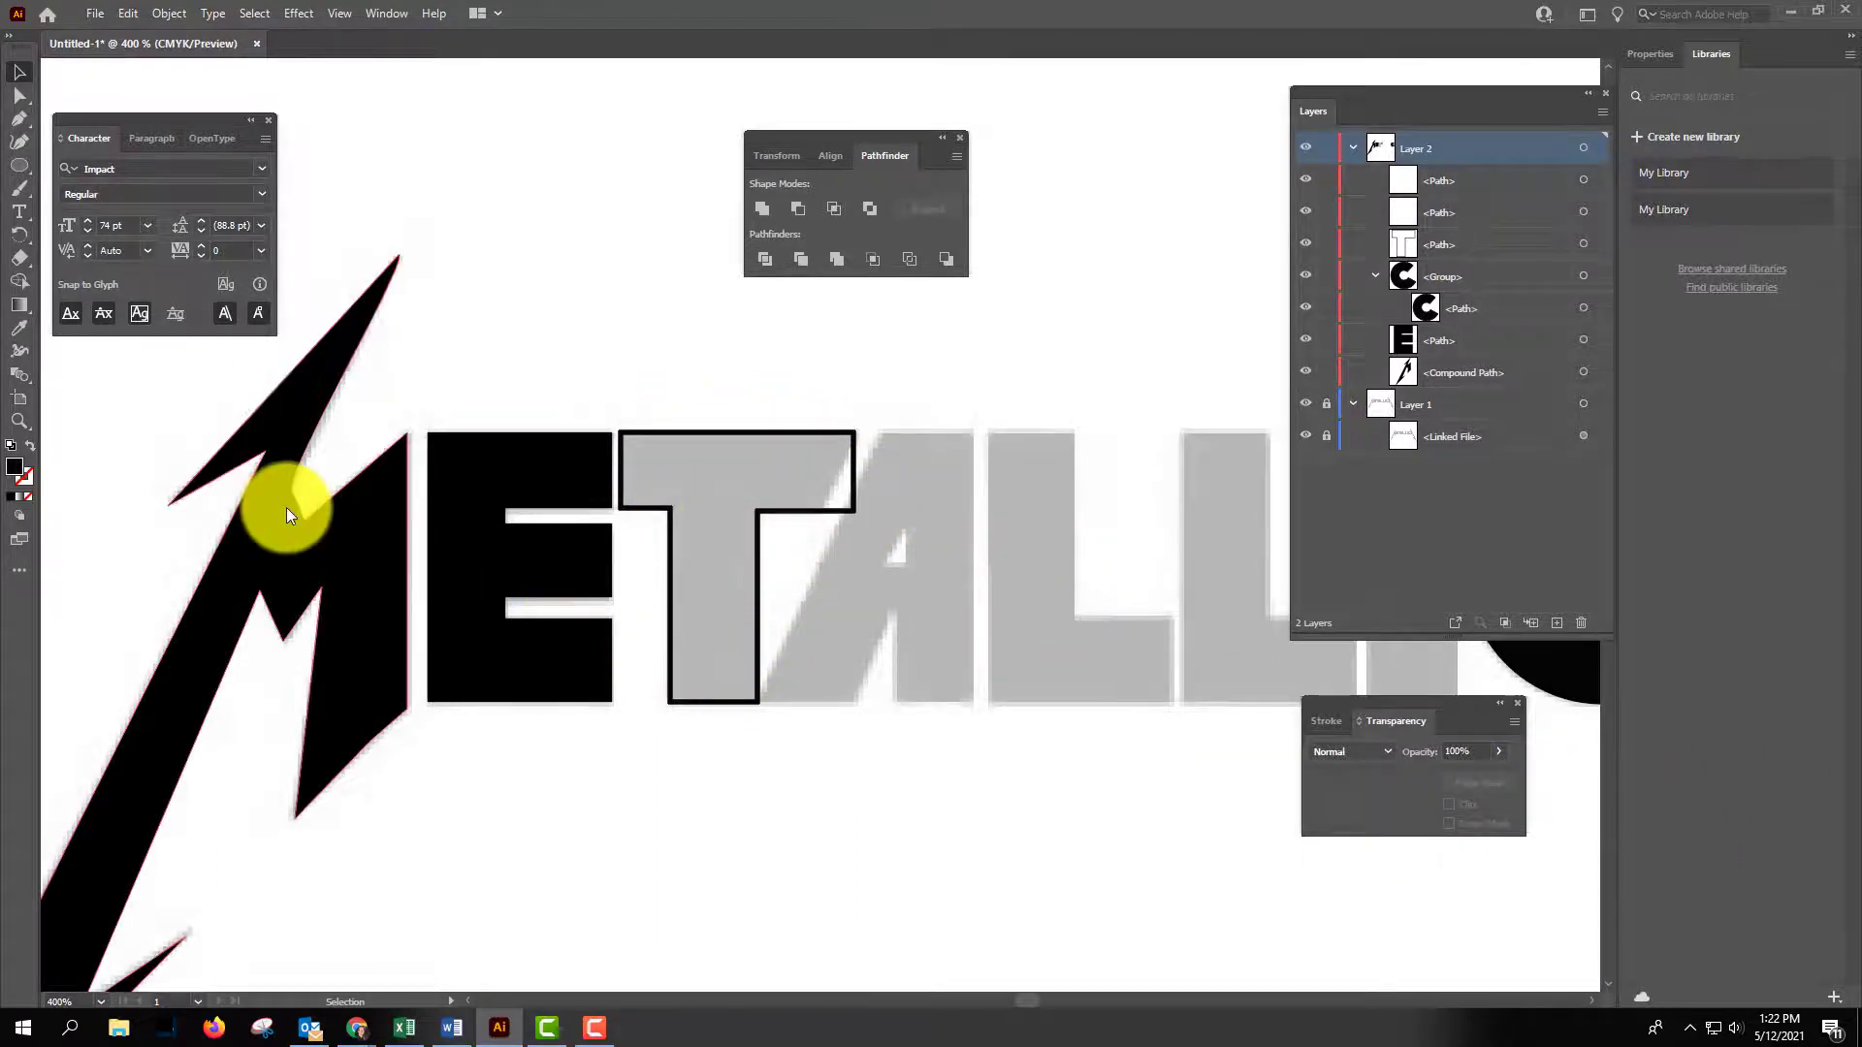
{"action": "left_click", "coordinate": [811, 458]}
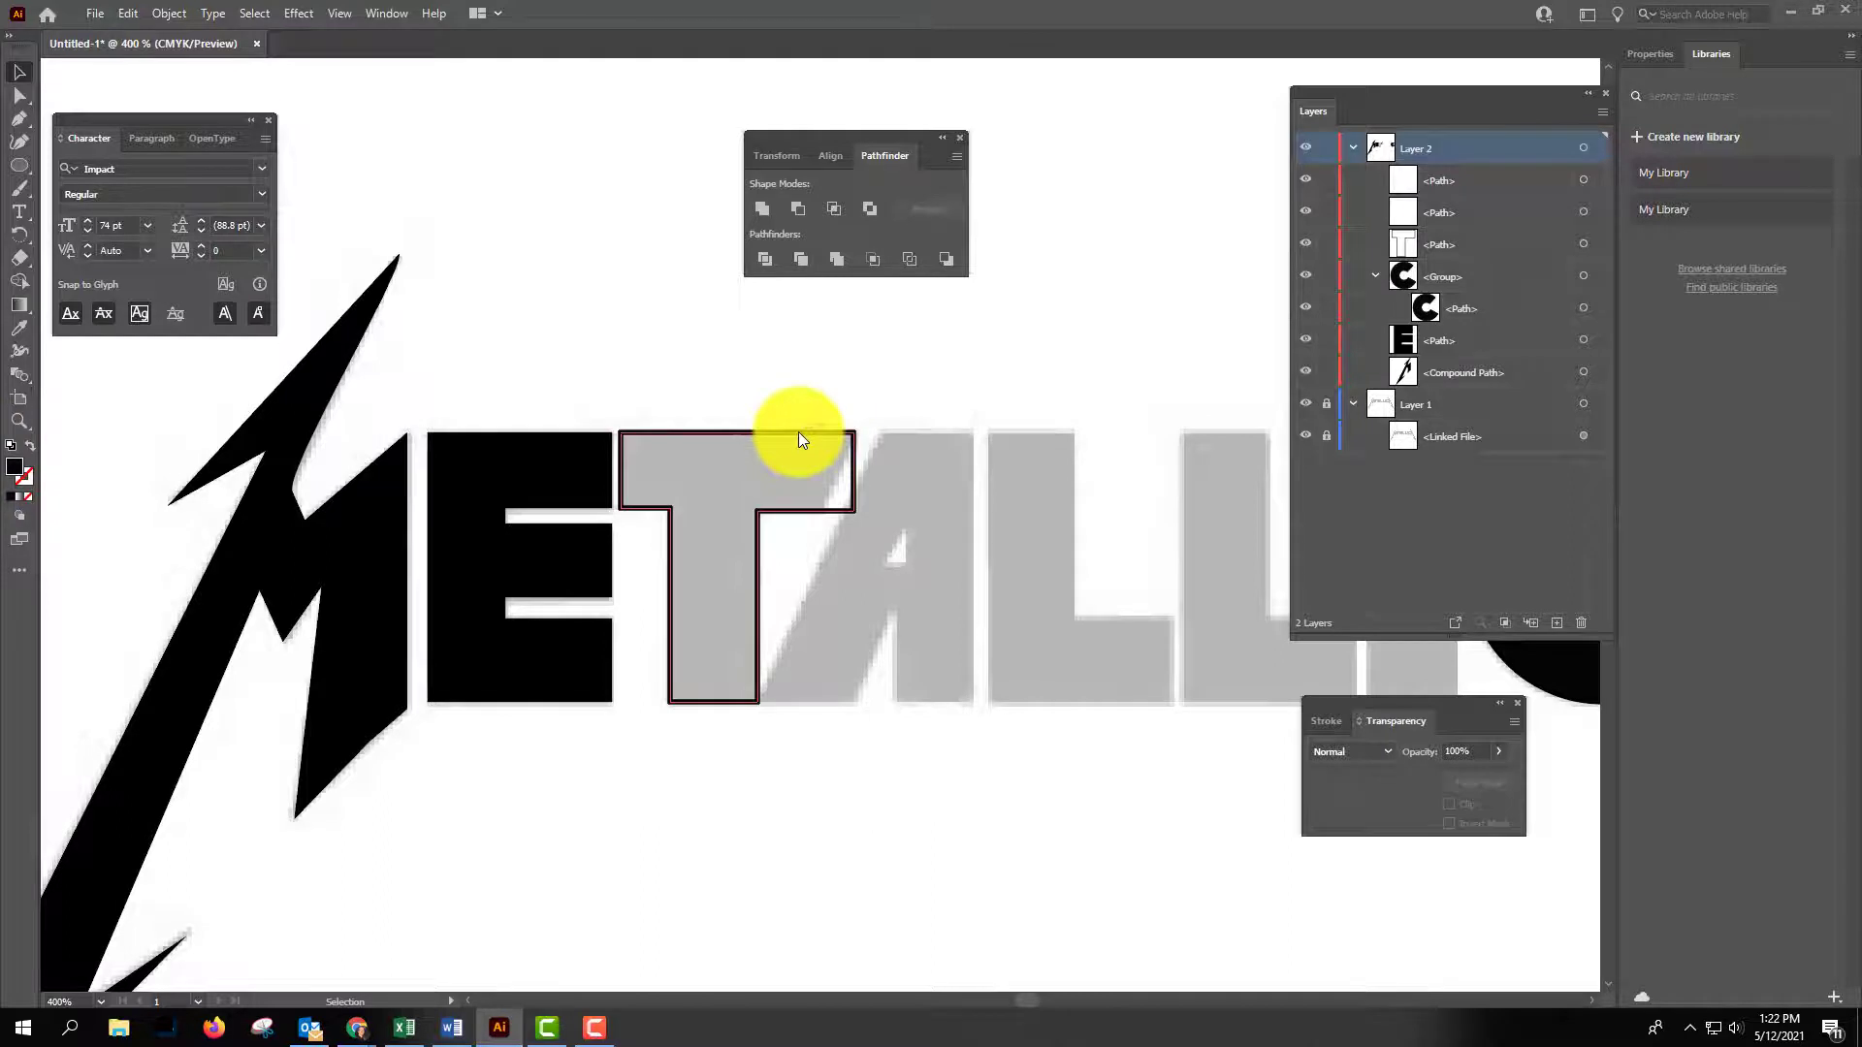
{"action": "left_click", "coordinate": [31, 445]}
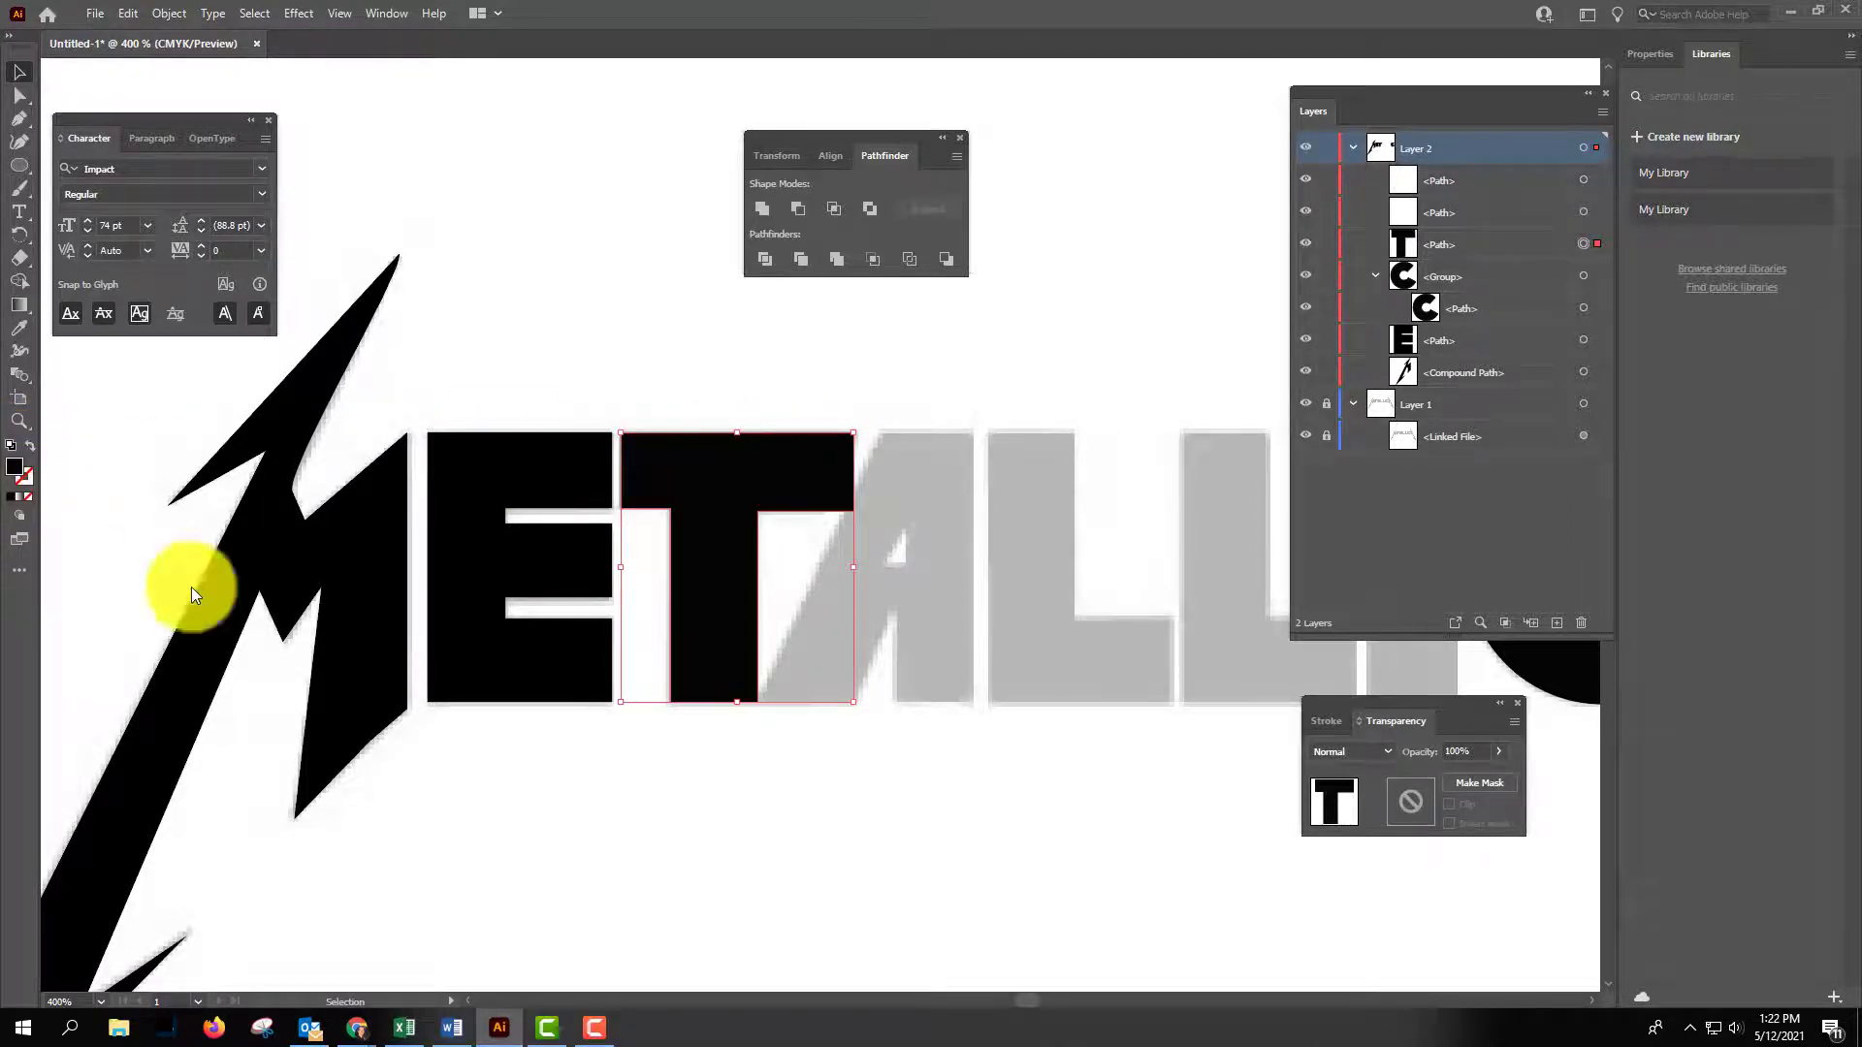
{"action": "left_click", "coordinate": [20, 118]}
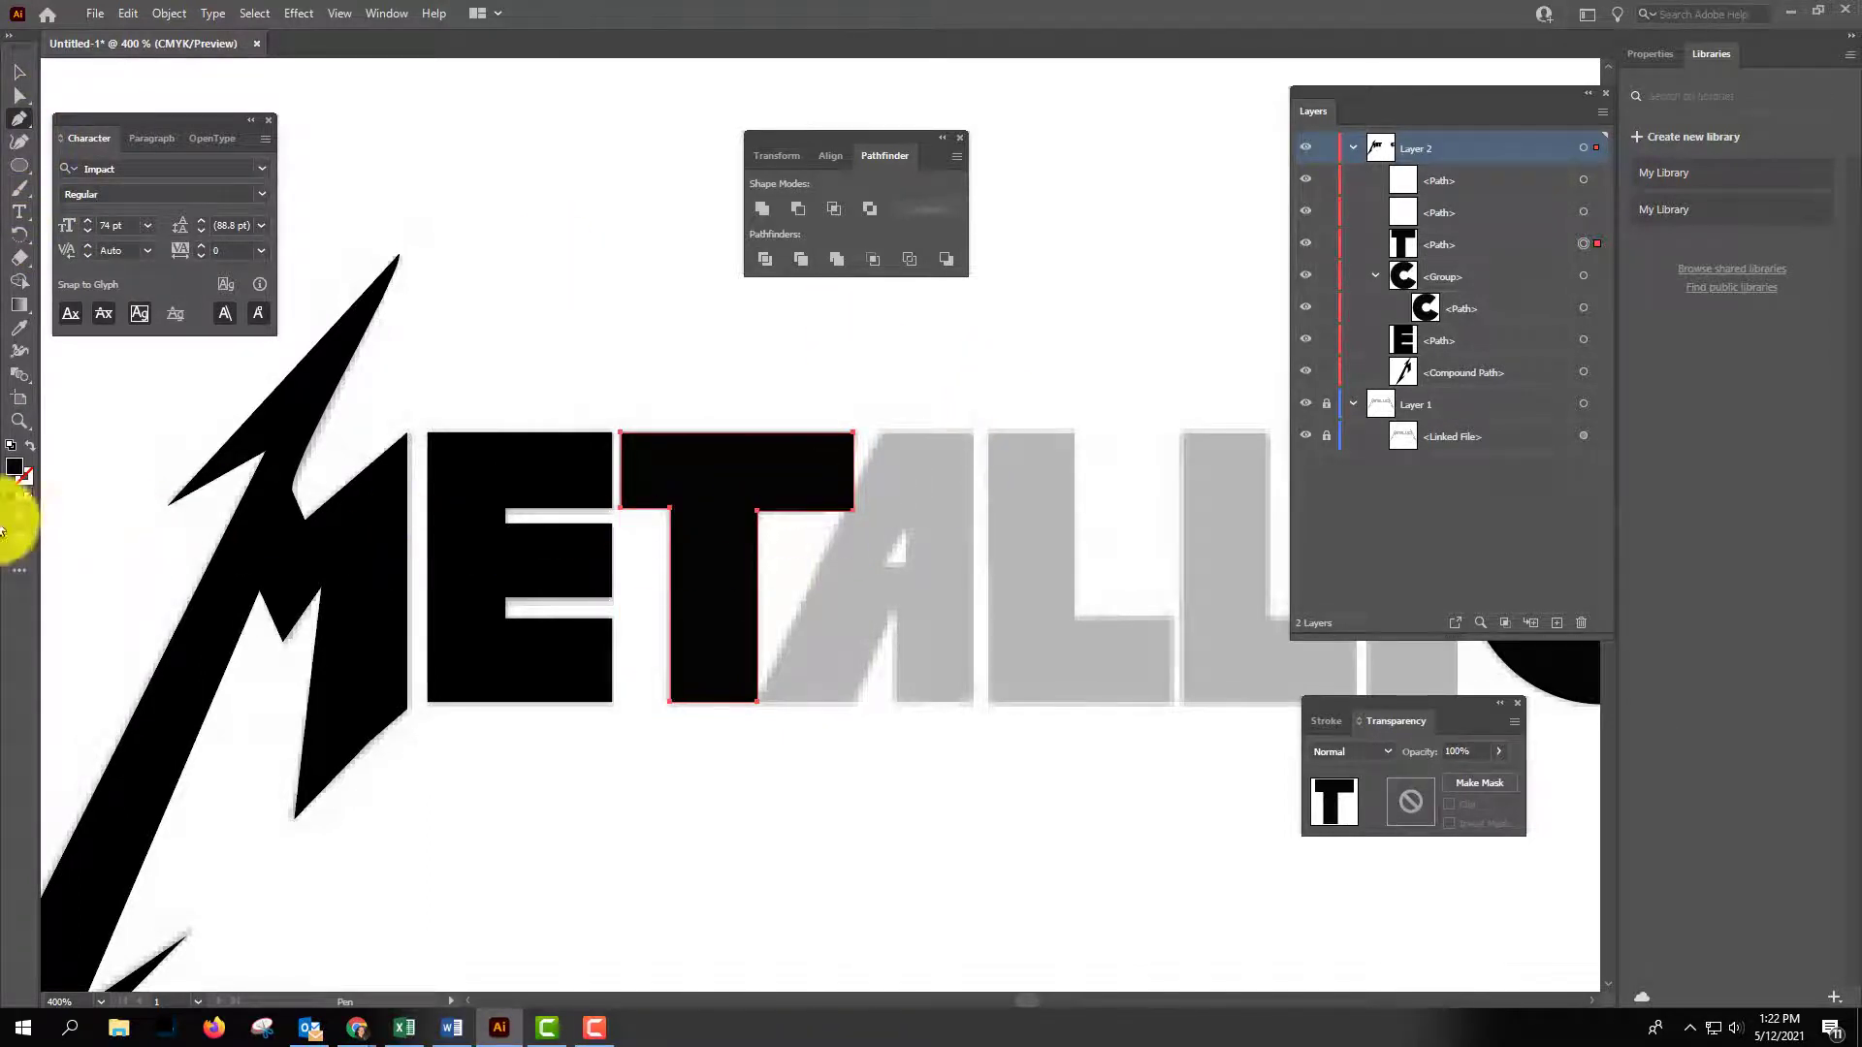
{"action": "left_click", "coordinate": [29, 444]}
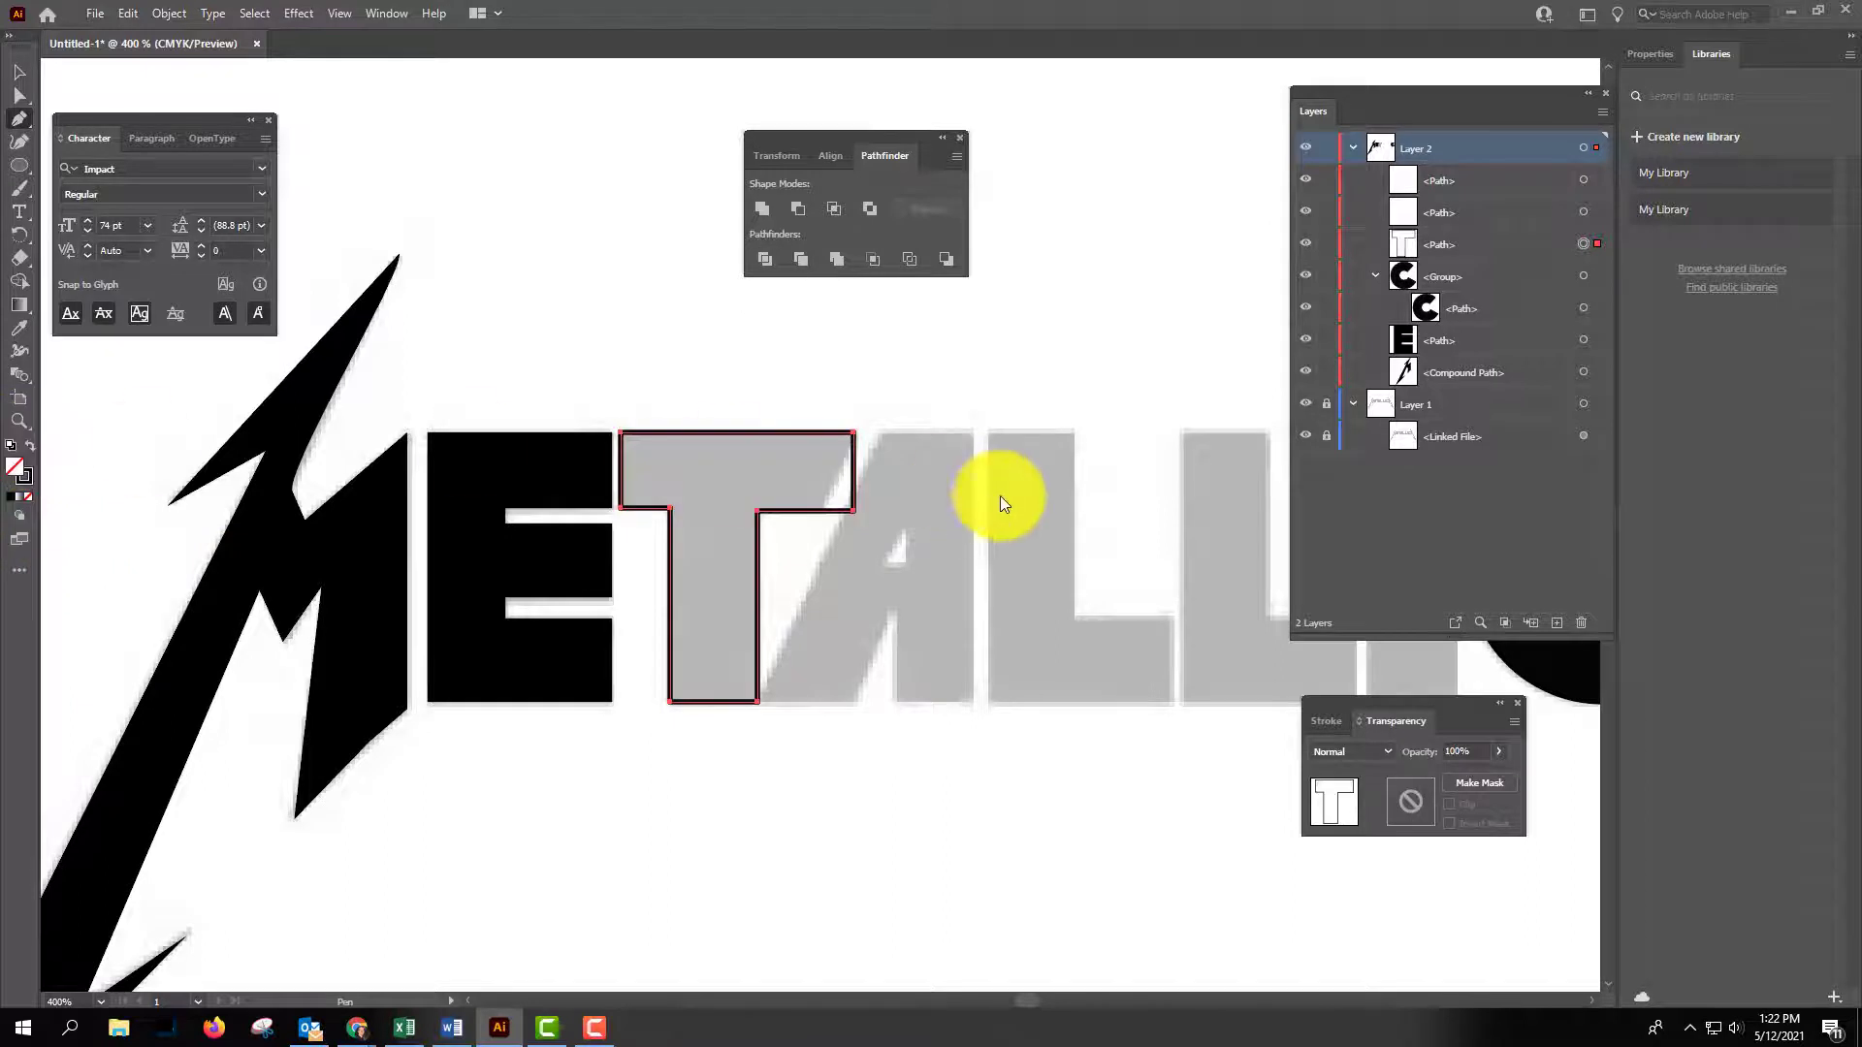
Draw a closed triangle with the Pen tool over the right end of the T's crossbar, parallel to the A's slant, and fill it red.
{"action": "left_click", "coordinate": [806, 532]}
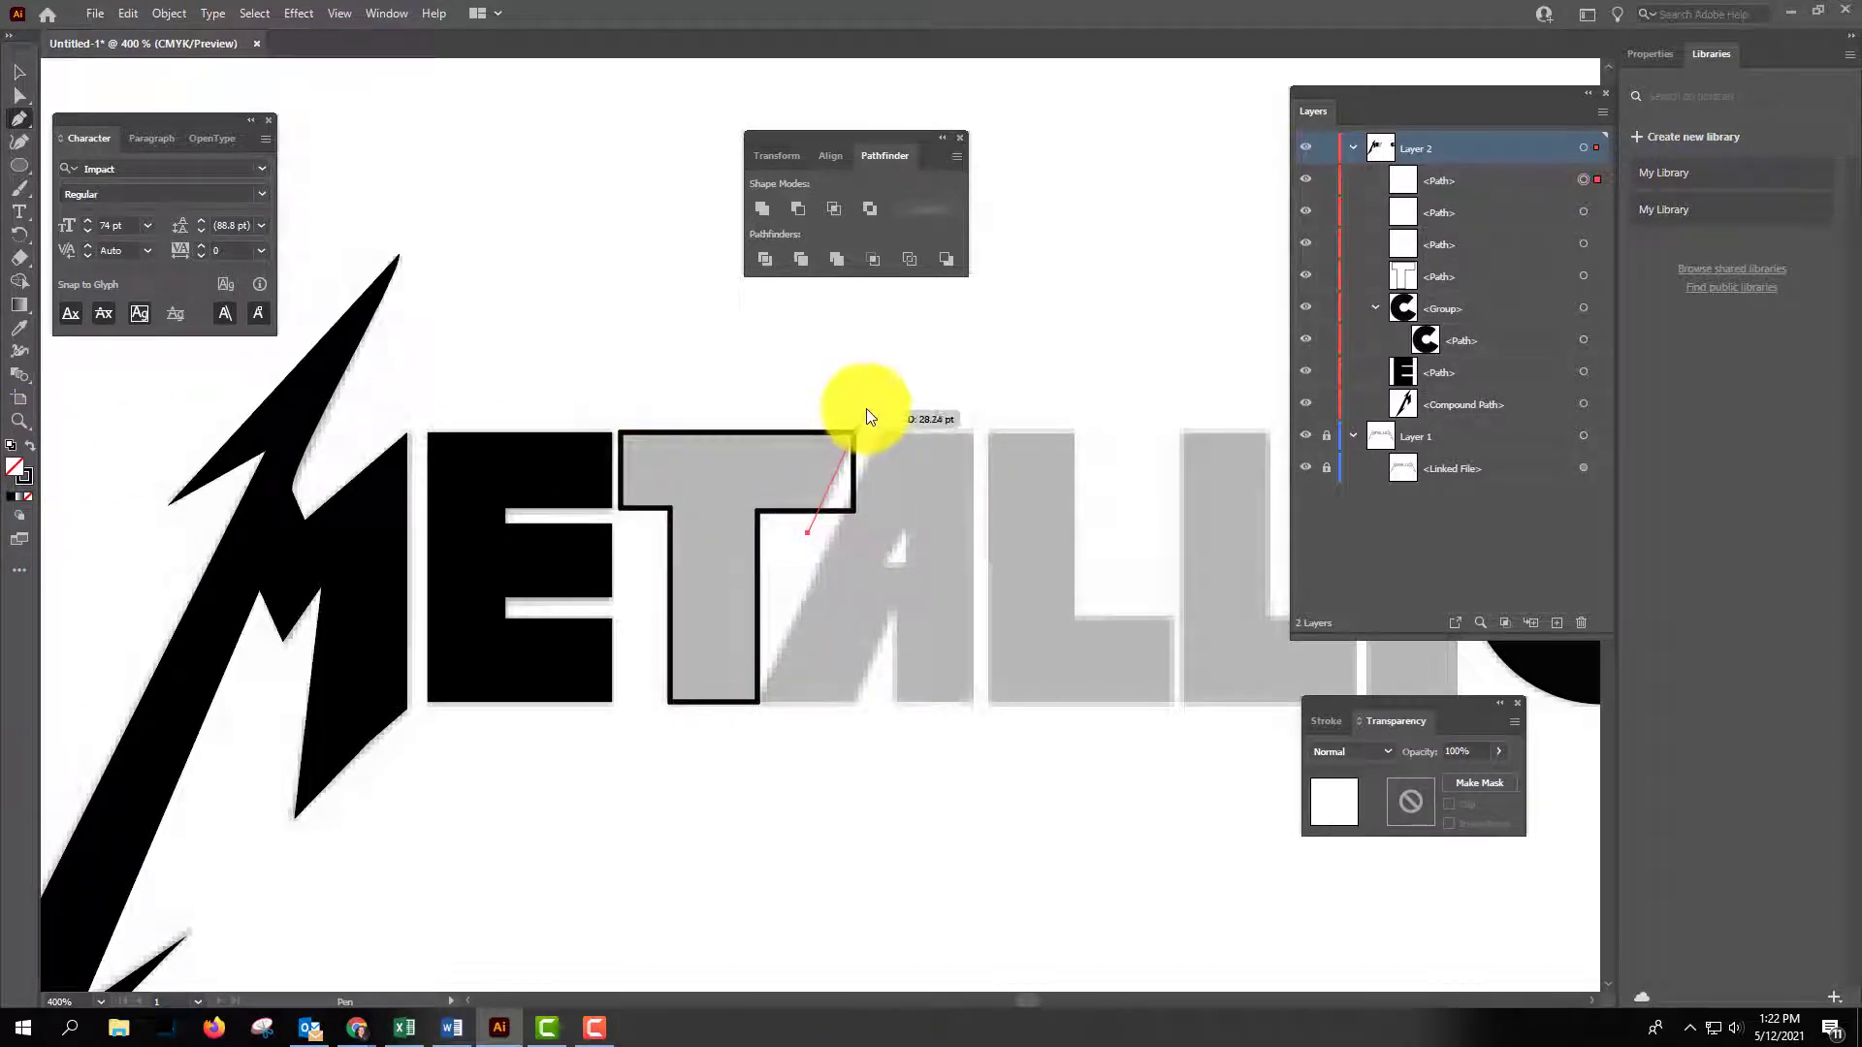
{"action": "left_click", "coordinate": [869, 402]}
{"action": "left_click", "coordinate": [879, 533]}
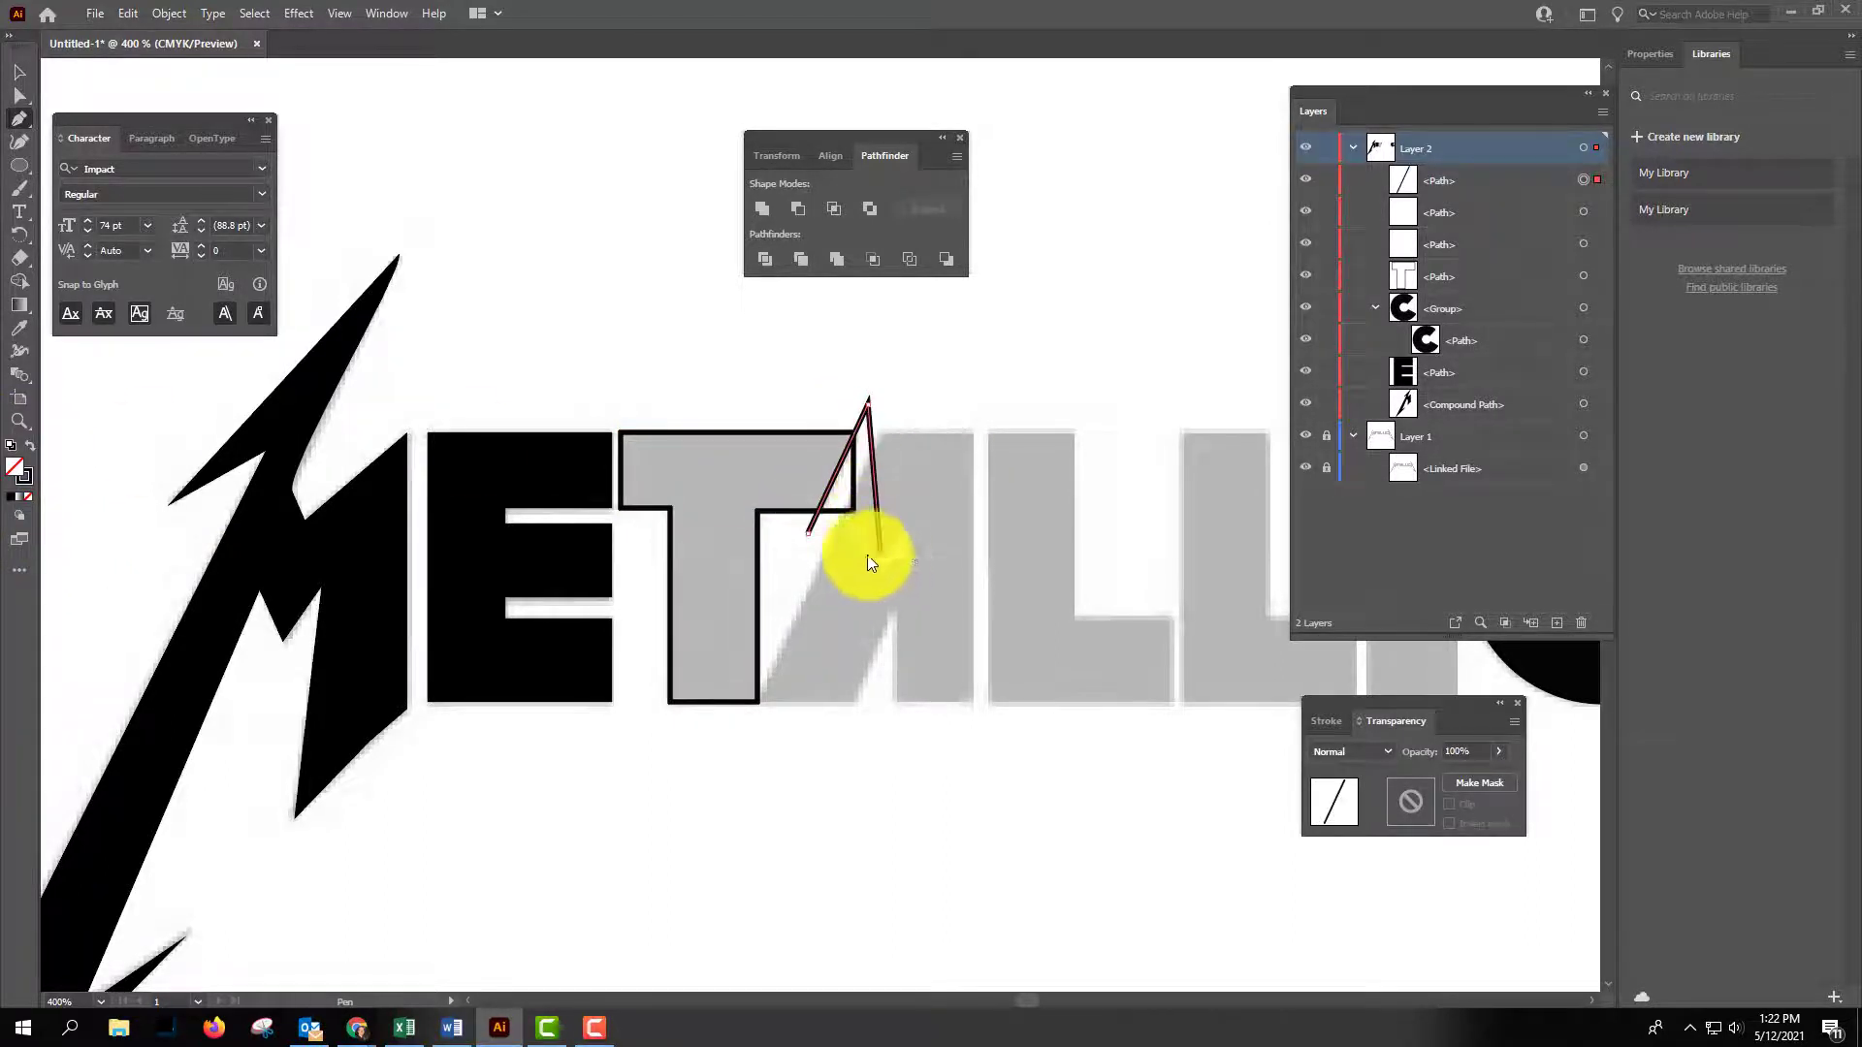
{"action": "left_click", "coordinate": [807, 533]}
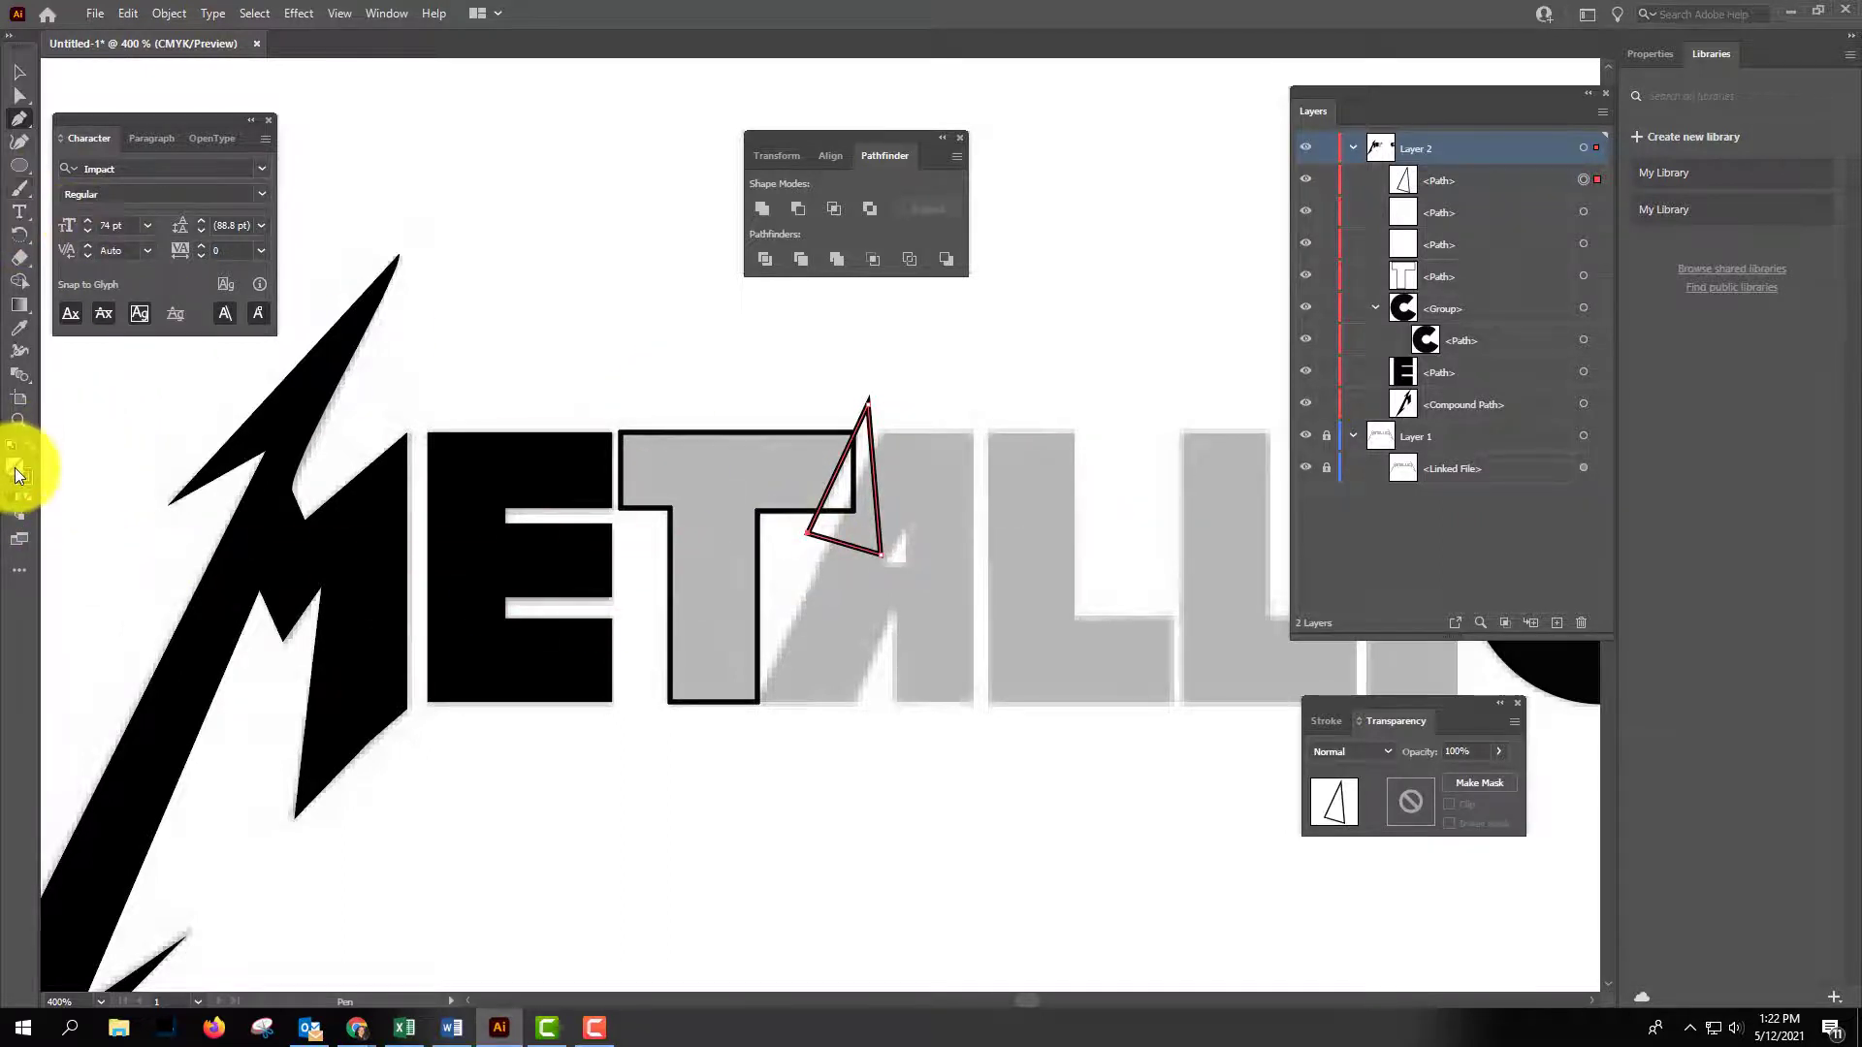
{"action": "double_click", "coordinate": [15, 468]}
{"action": "left_click", "coordinate": [857, 423]}
{"action": "left_click", "coordinate": [1115, 400]}
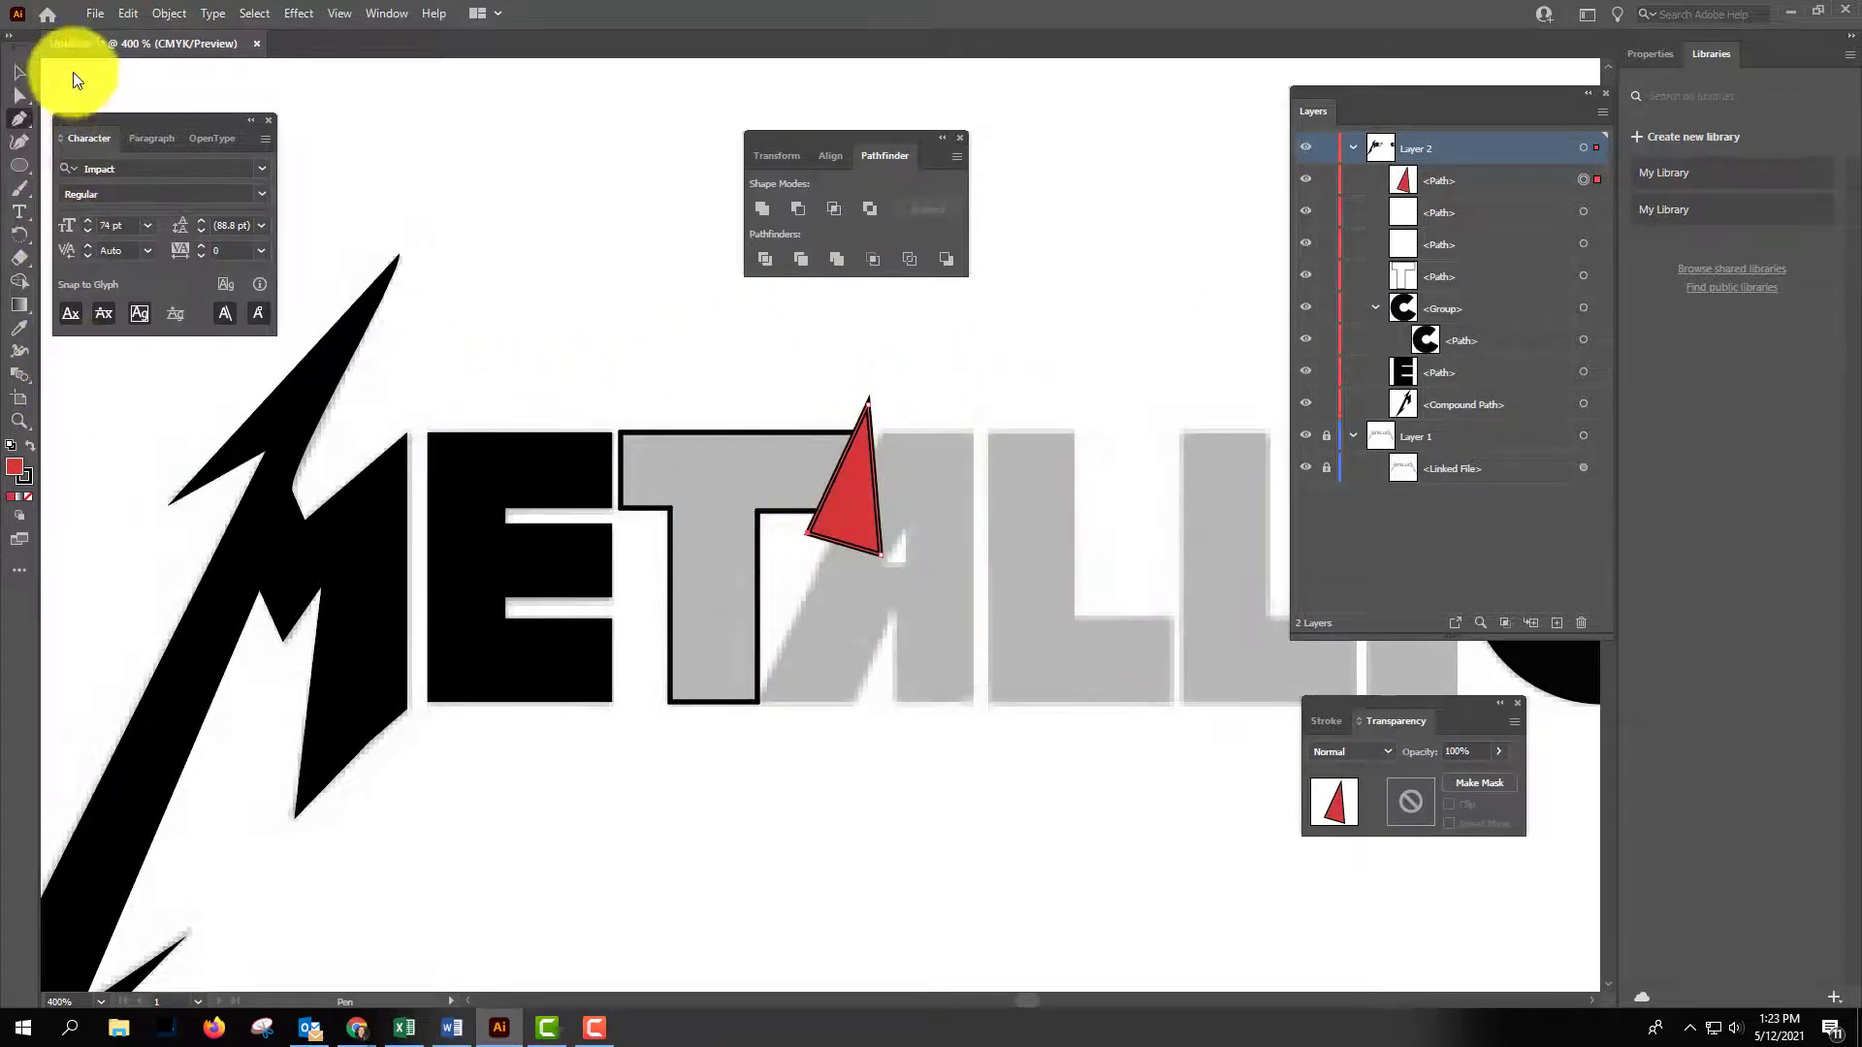
Fill the T outline with near-black and subtract the red triangle from it with Minus Front to slant the crossbar's right end.
{"action": "left_click", "coordinate": [23, 75]}
{"action": "left_click", "coordinate": [706, 432]}
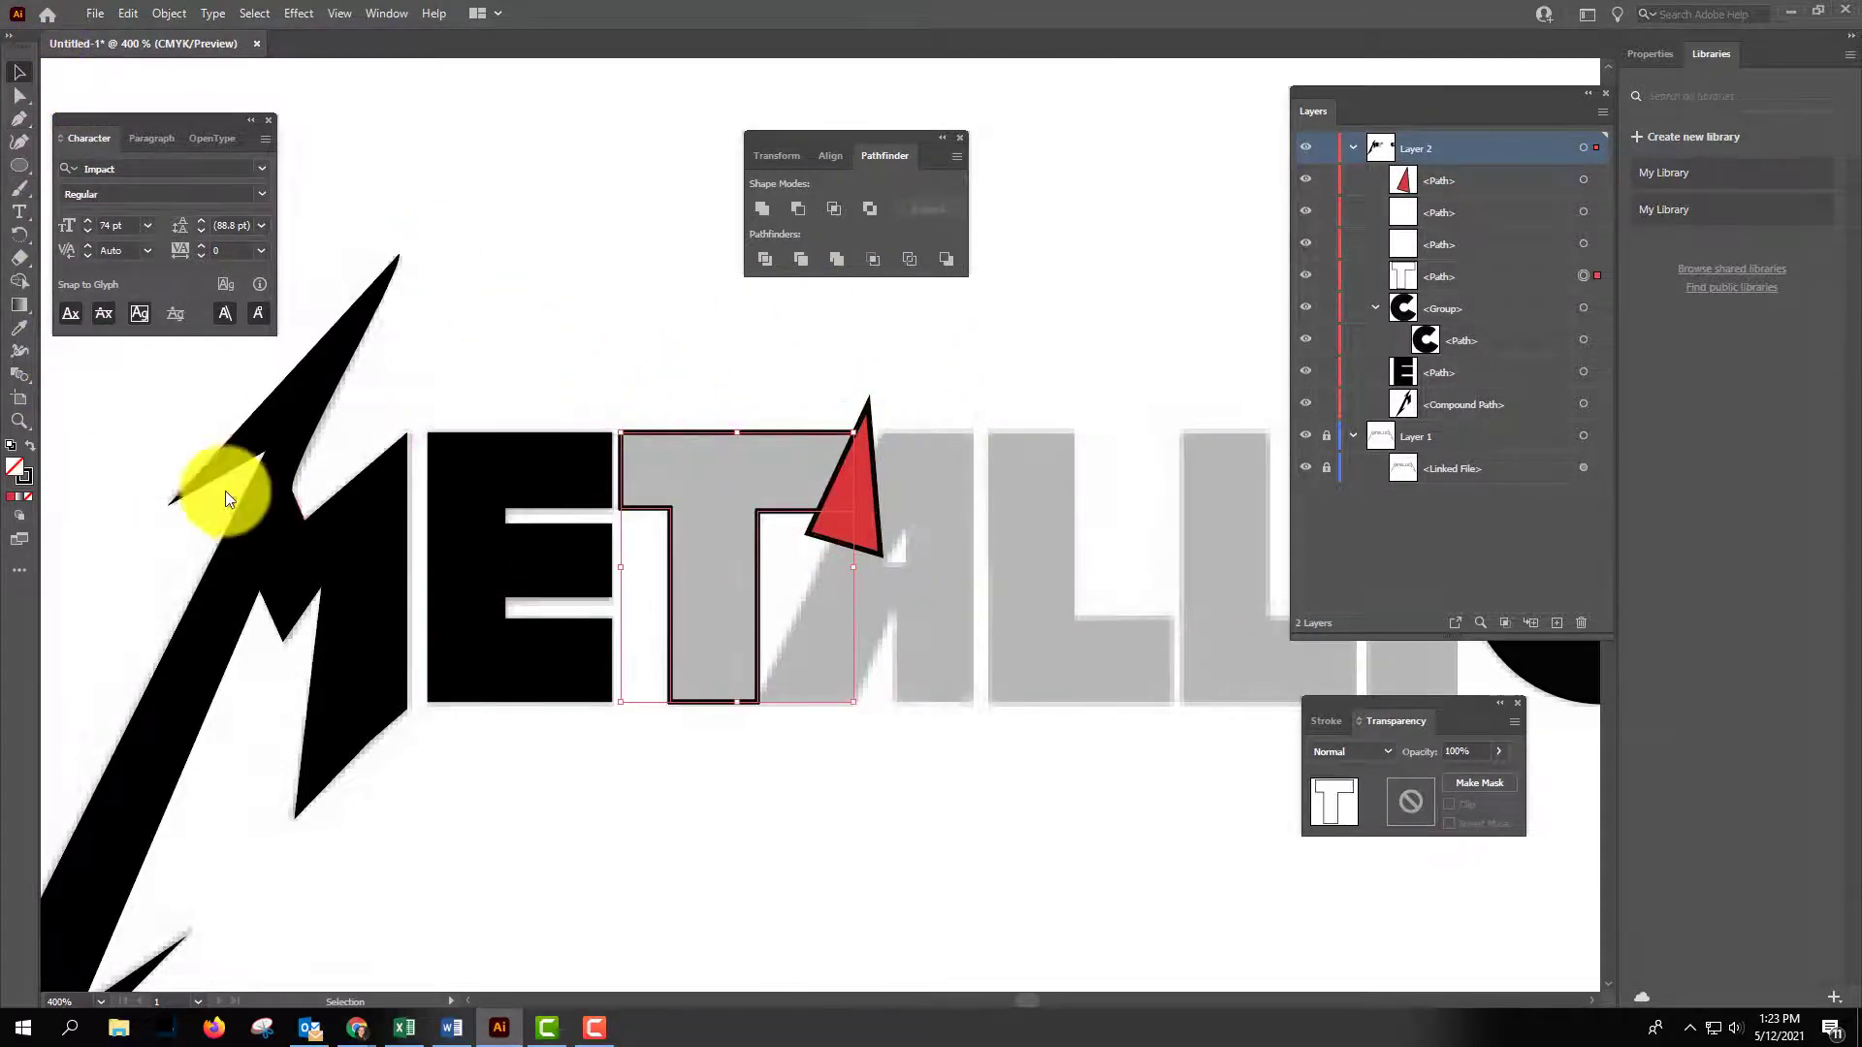
{"action": "double_click", "coordinate": [14, 475]}
{"action": "left_click_drag", "start_coordinate": [845, 440], "coordinate": [700, 613]}
{"action": "left_click", "coordinate": [1172, 391]}
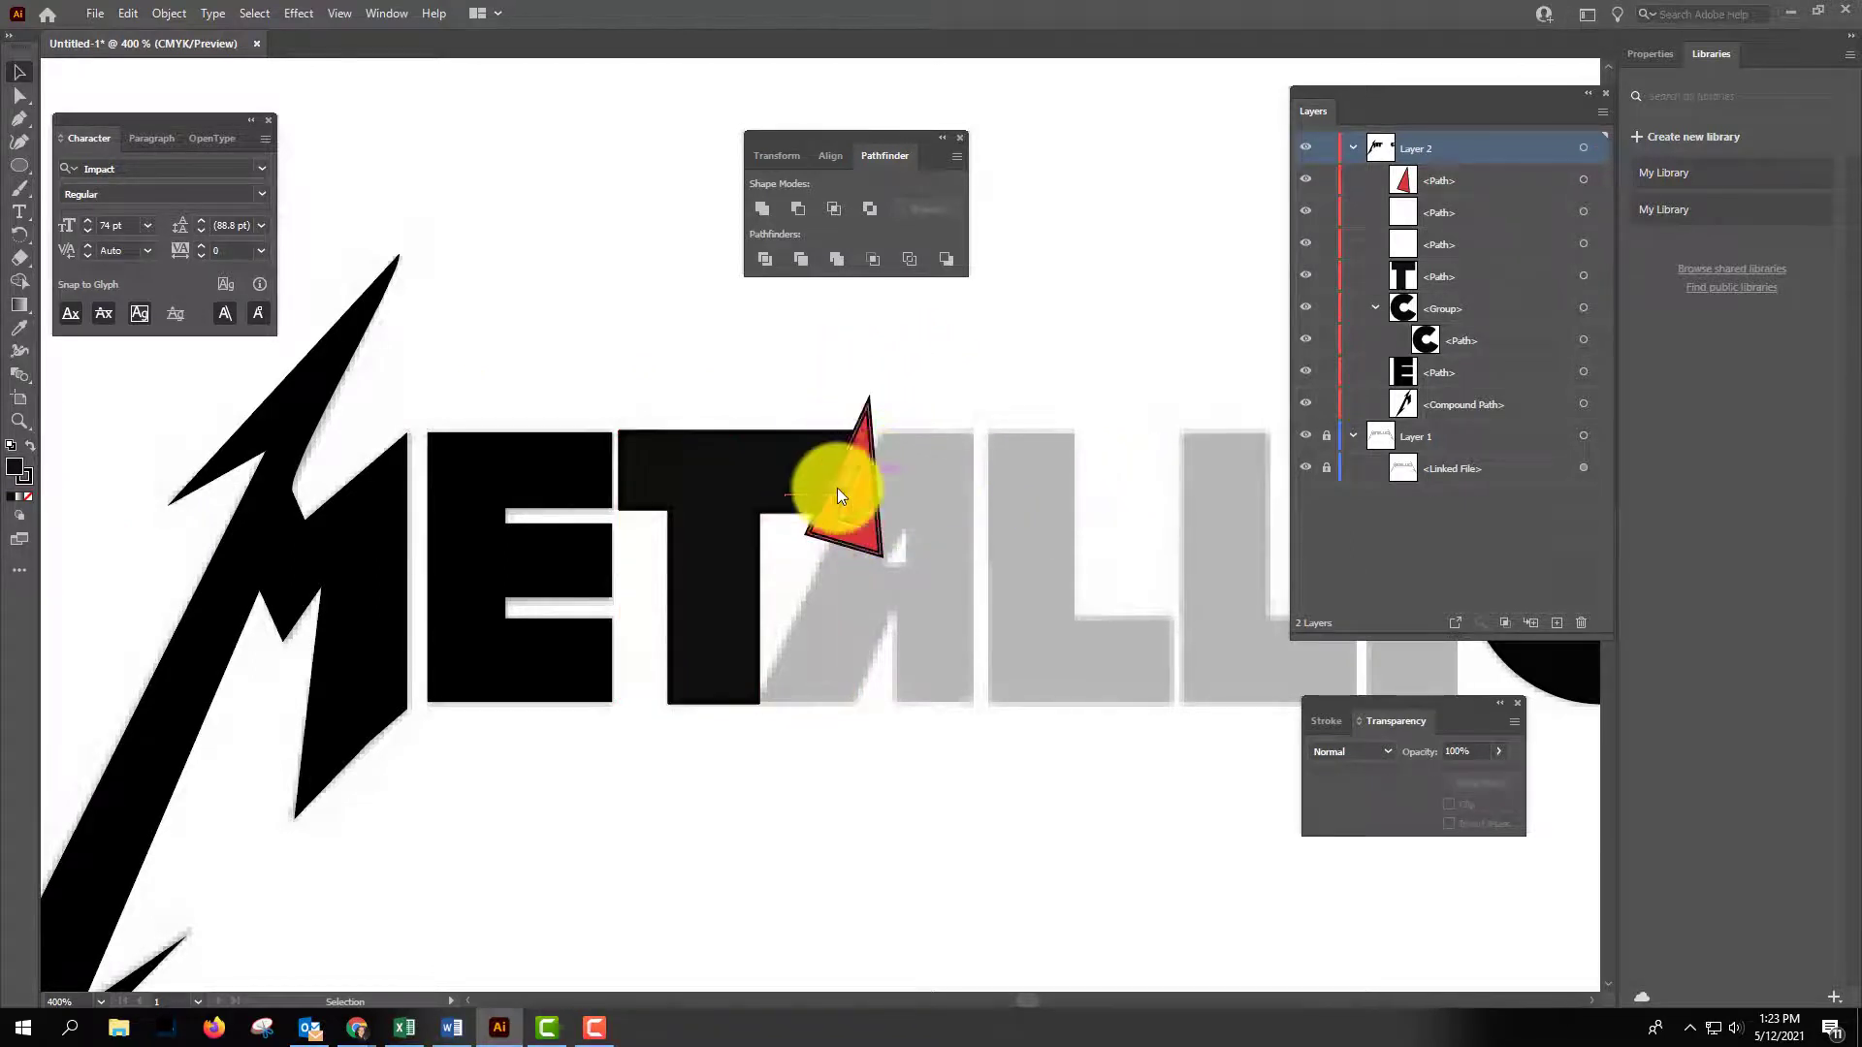
{"action": "left_click", "coordinate": [864, 413], "text": "shift"}
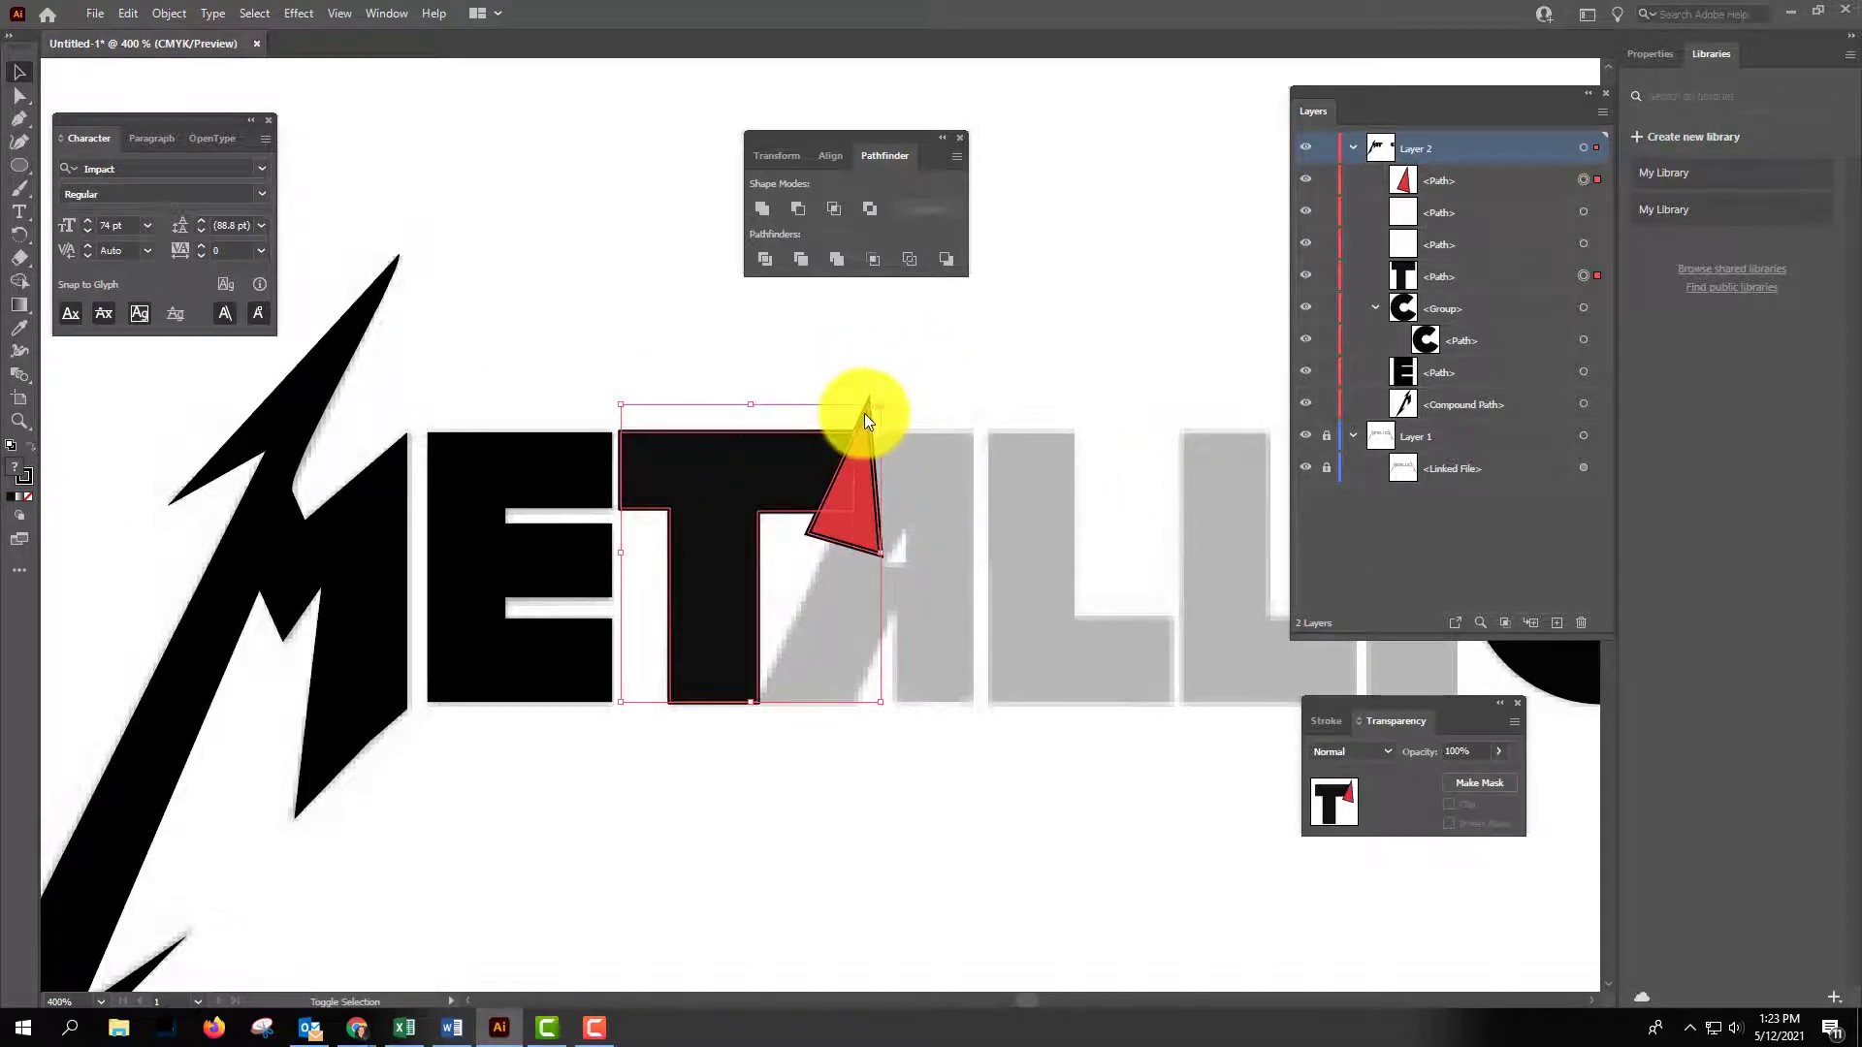
{"action": "left_click", "coordinate": [795, 211]}
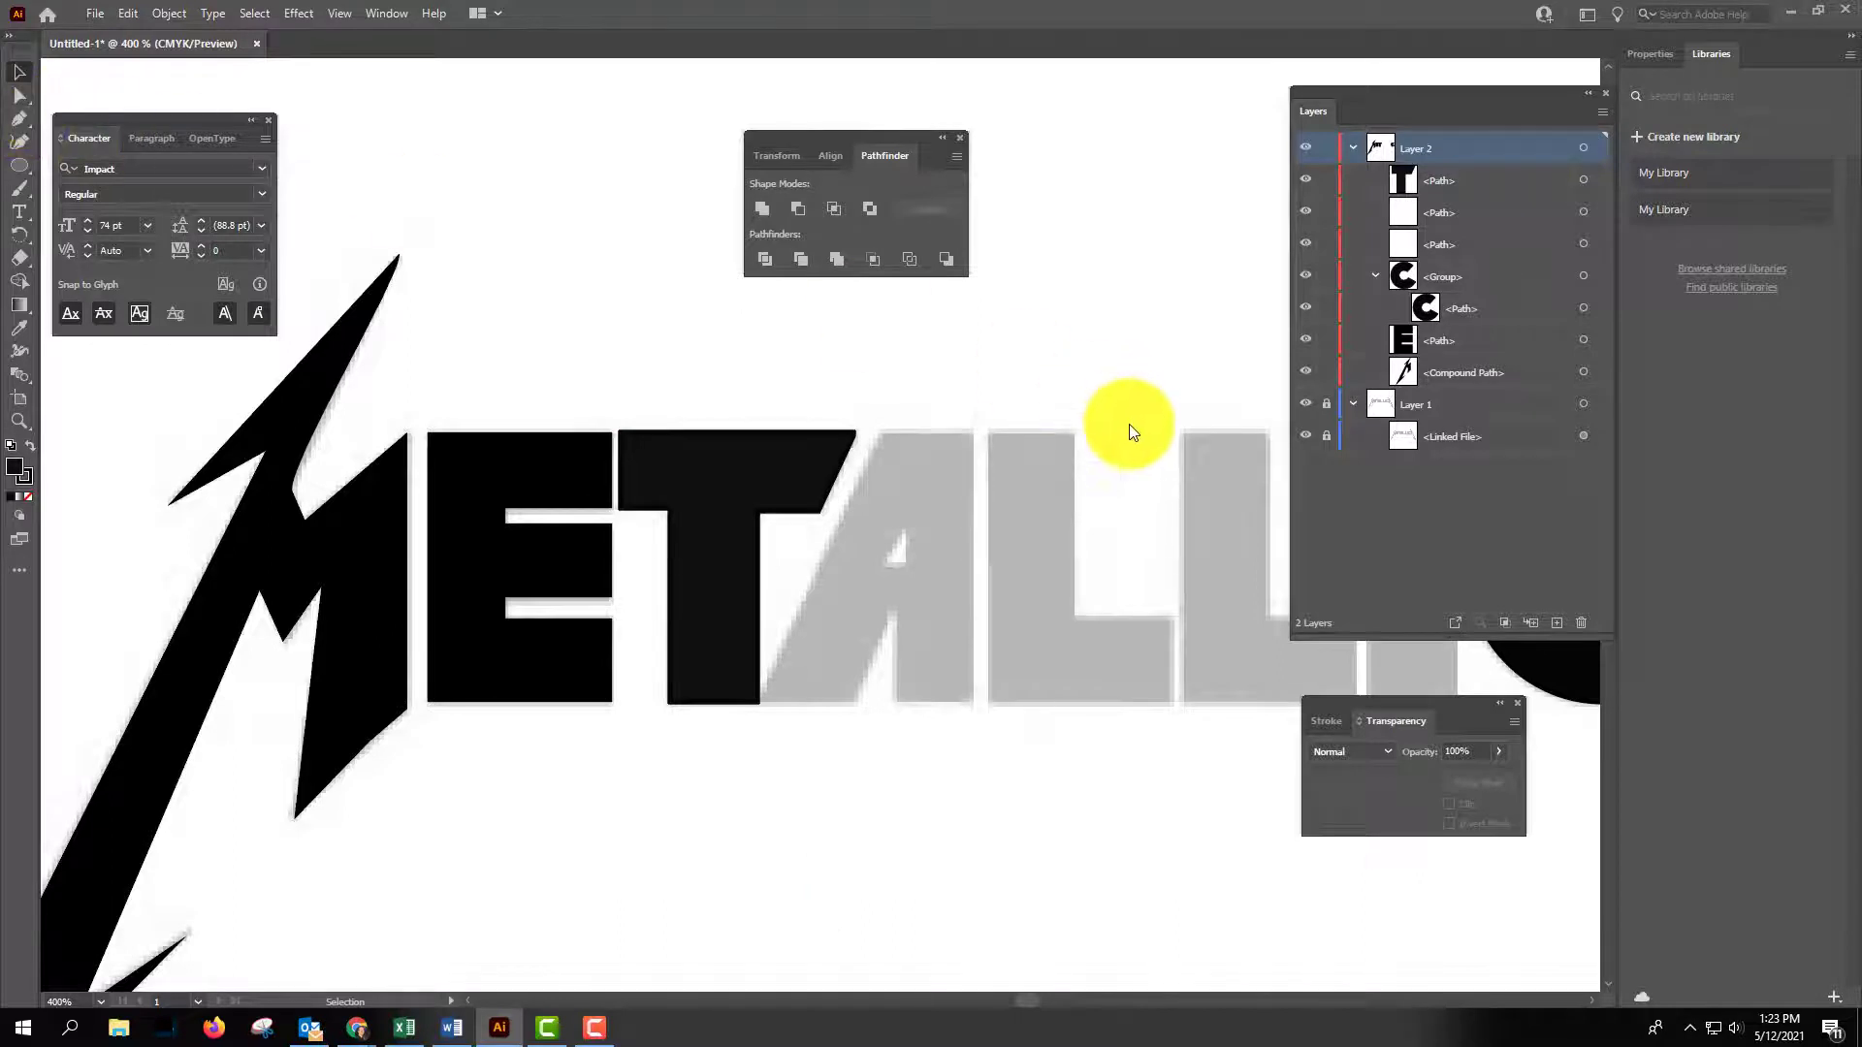
Remove the extra anchor point at the upper-right tip of the T's crossbar with the Delete Anchor Point tool.
{"action": "key", "text": "ctrl+plus"}
{"action": "key", "text": "ctrl+plus"}
{"action": "key", "text": "ctrl+plus"}
{"action": "key", "text": "ctrl+plus"}
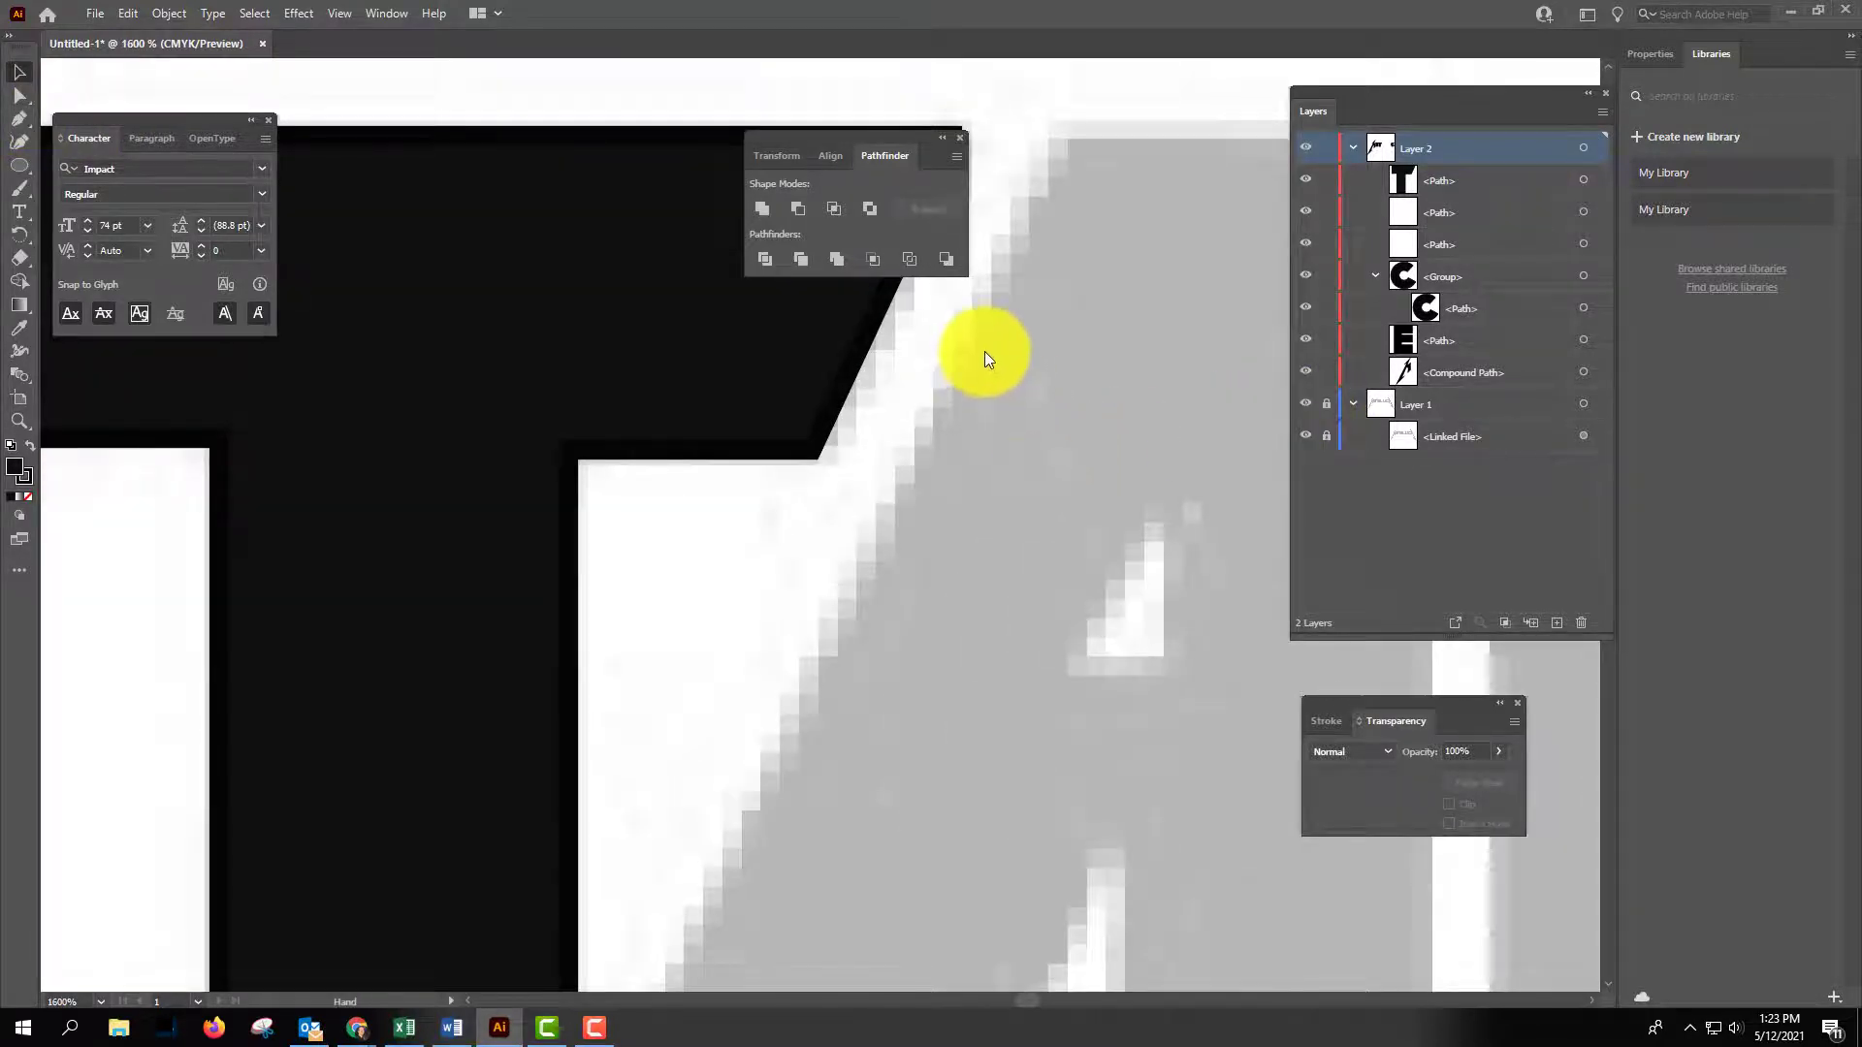
{"action": "left_click_drag", "start_coordinate": [985, 351], "coordinate": [915, 847]}
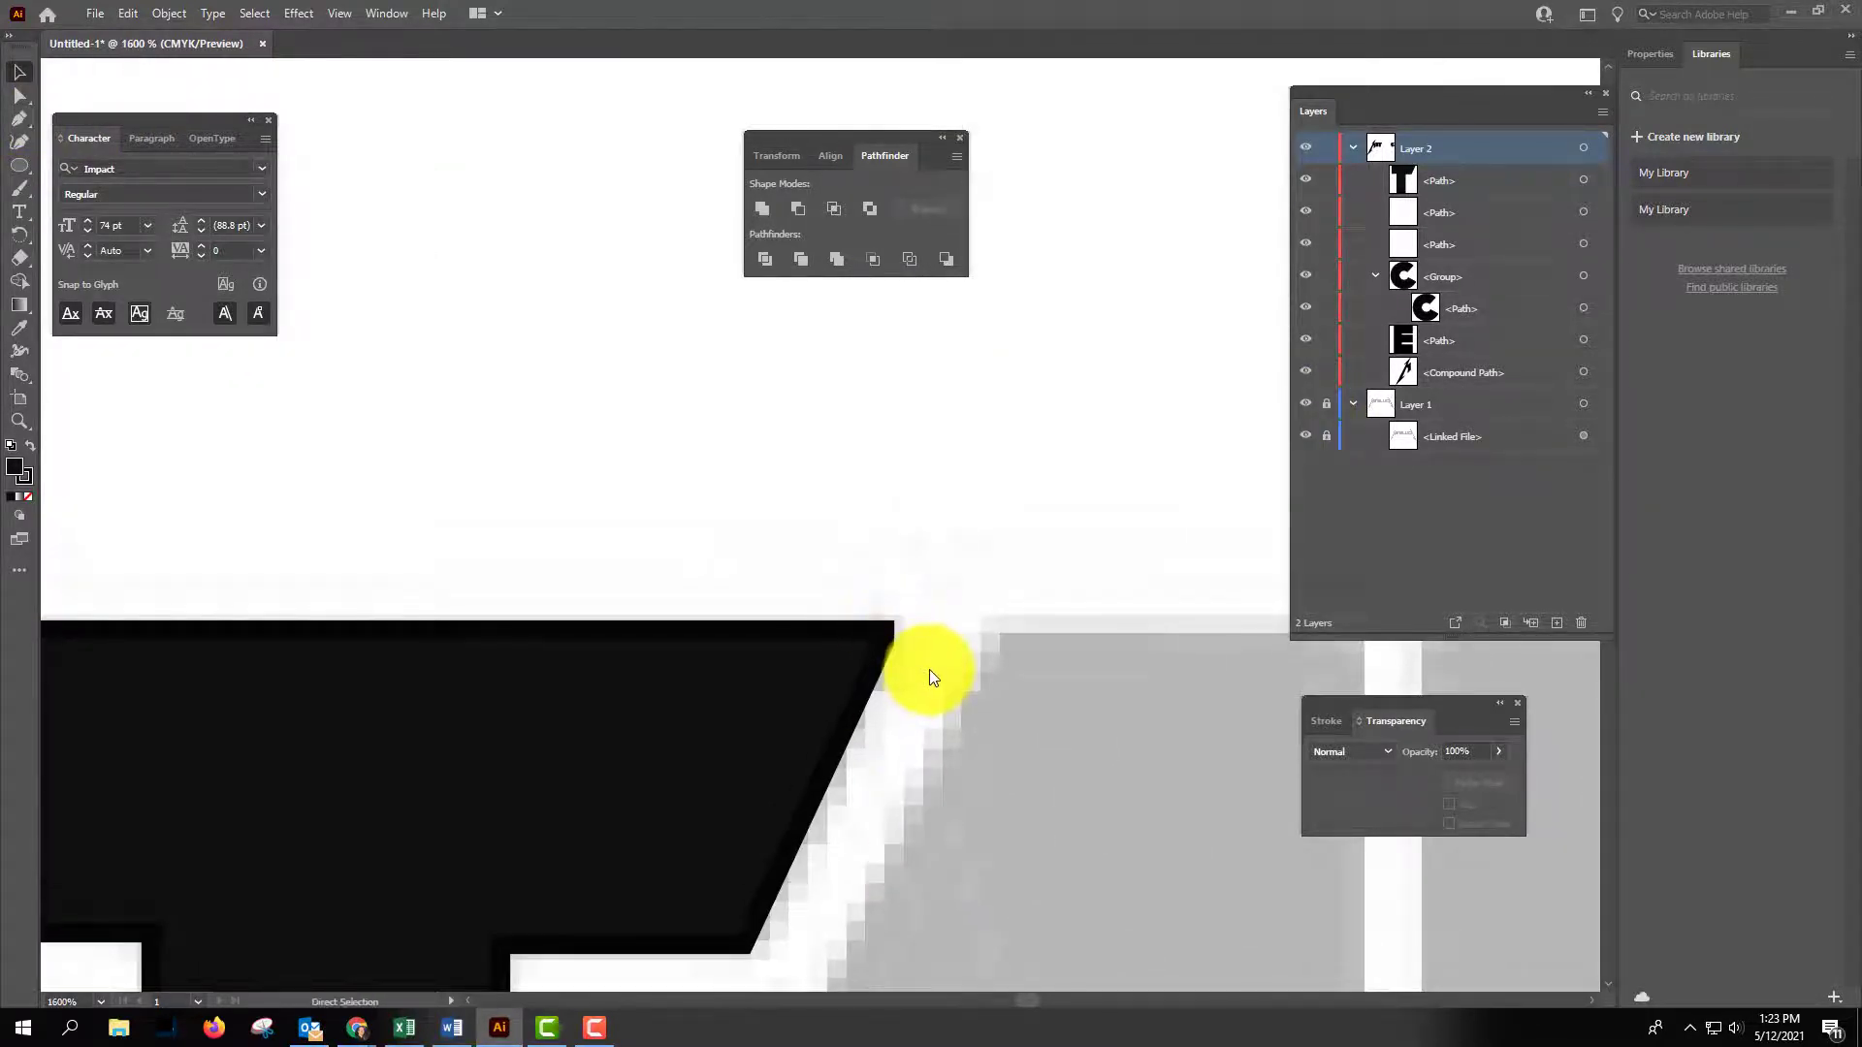
{"action": "key", "text": "ctrl+plus"}
{"action": "key", "text": "ctrl+plus"}
{"action": "key", "text": "ctrl+plus"}
{"action": "left_click_drag", "start_coordinate": [1020, 611], "coordinate": [985, 417]}
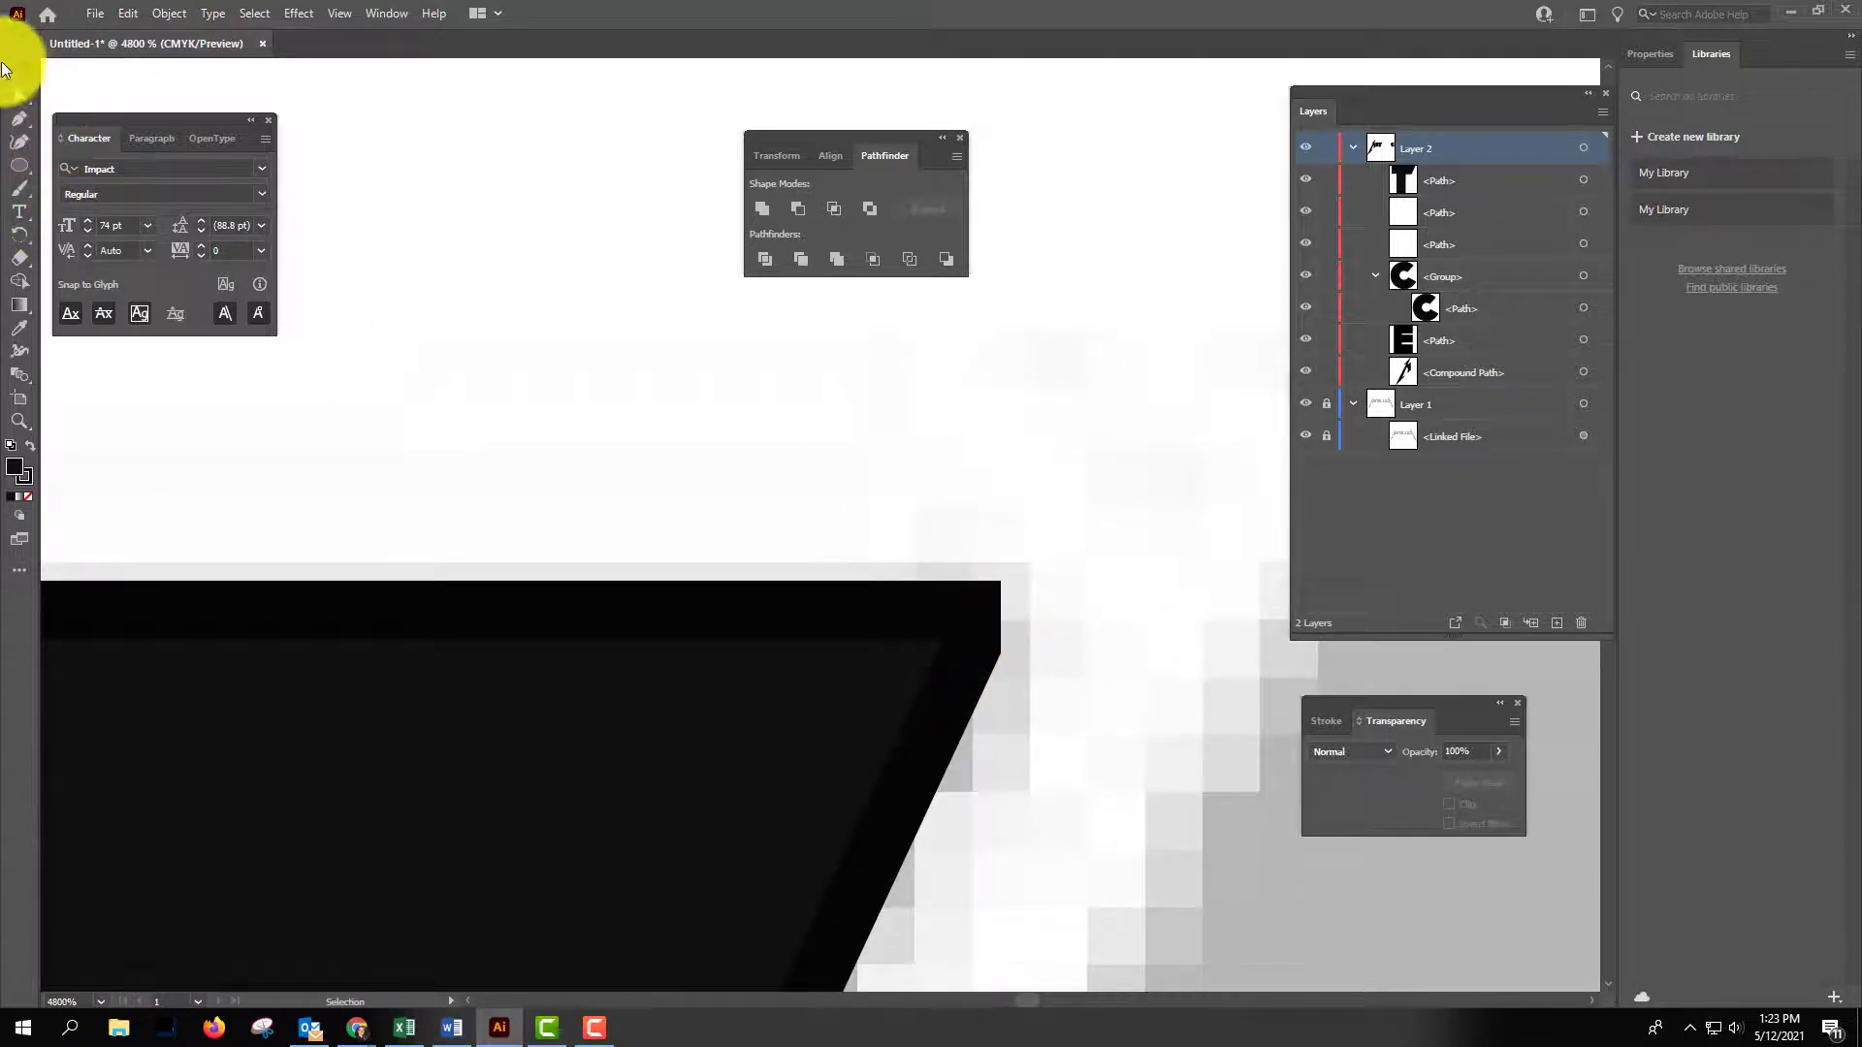
{"action": "left_click", "coordinate": [26, 91]}
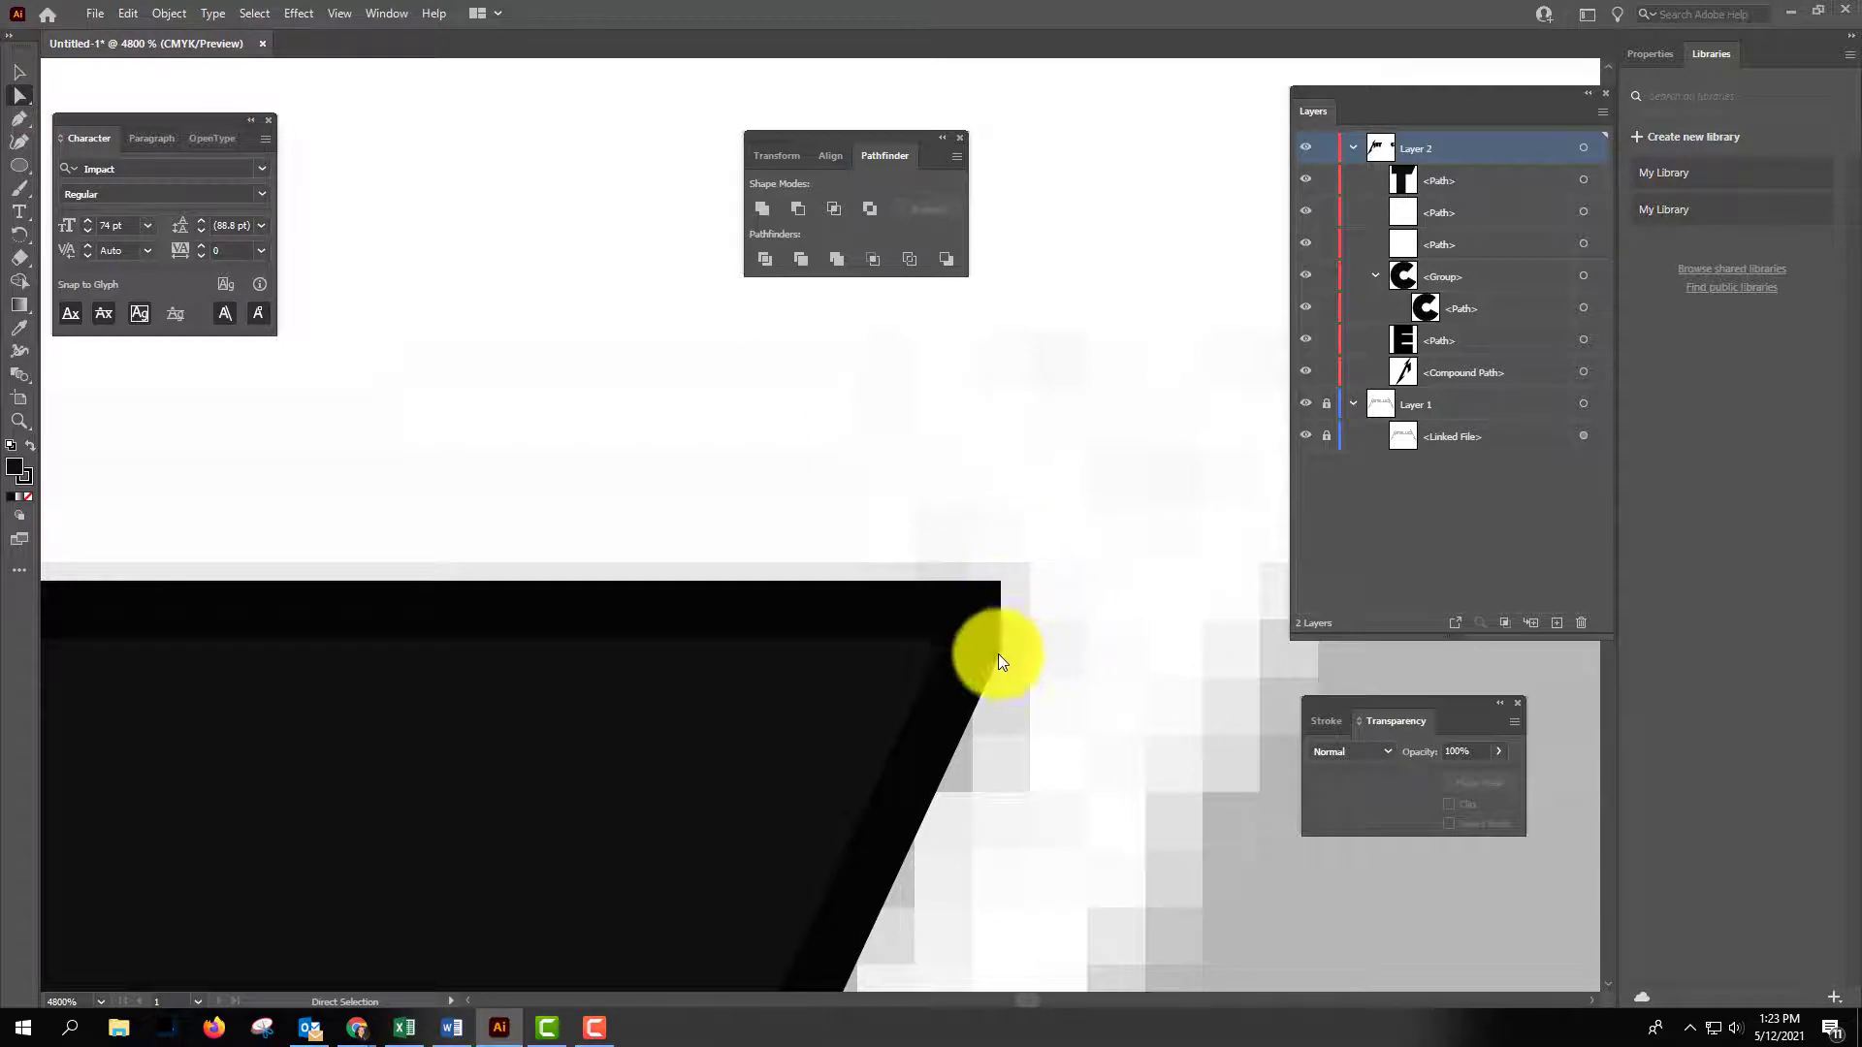
{"action": "left_click", "coordinate": [975, 643]}
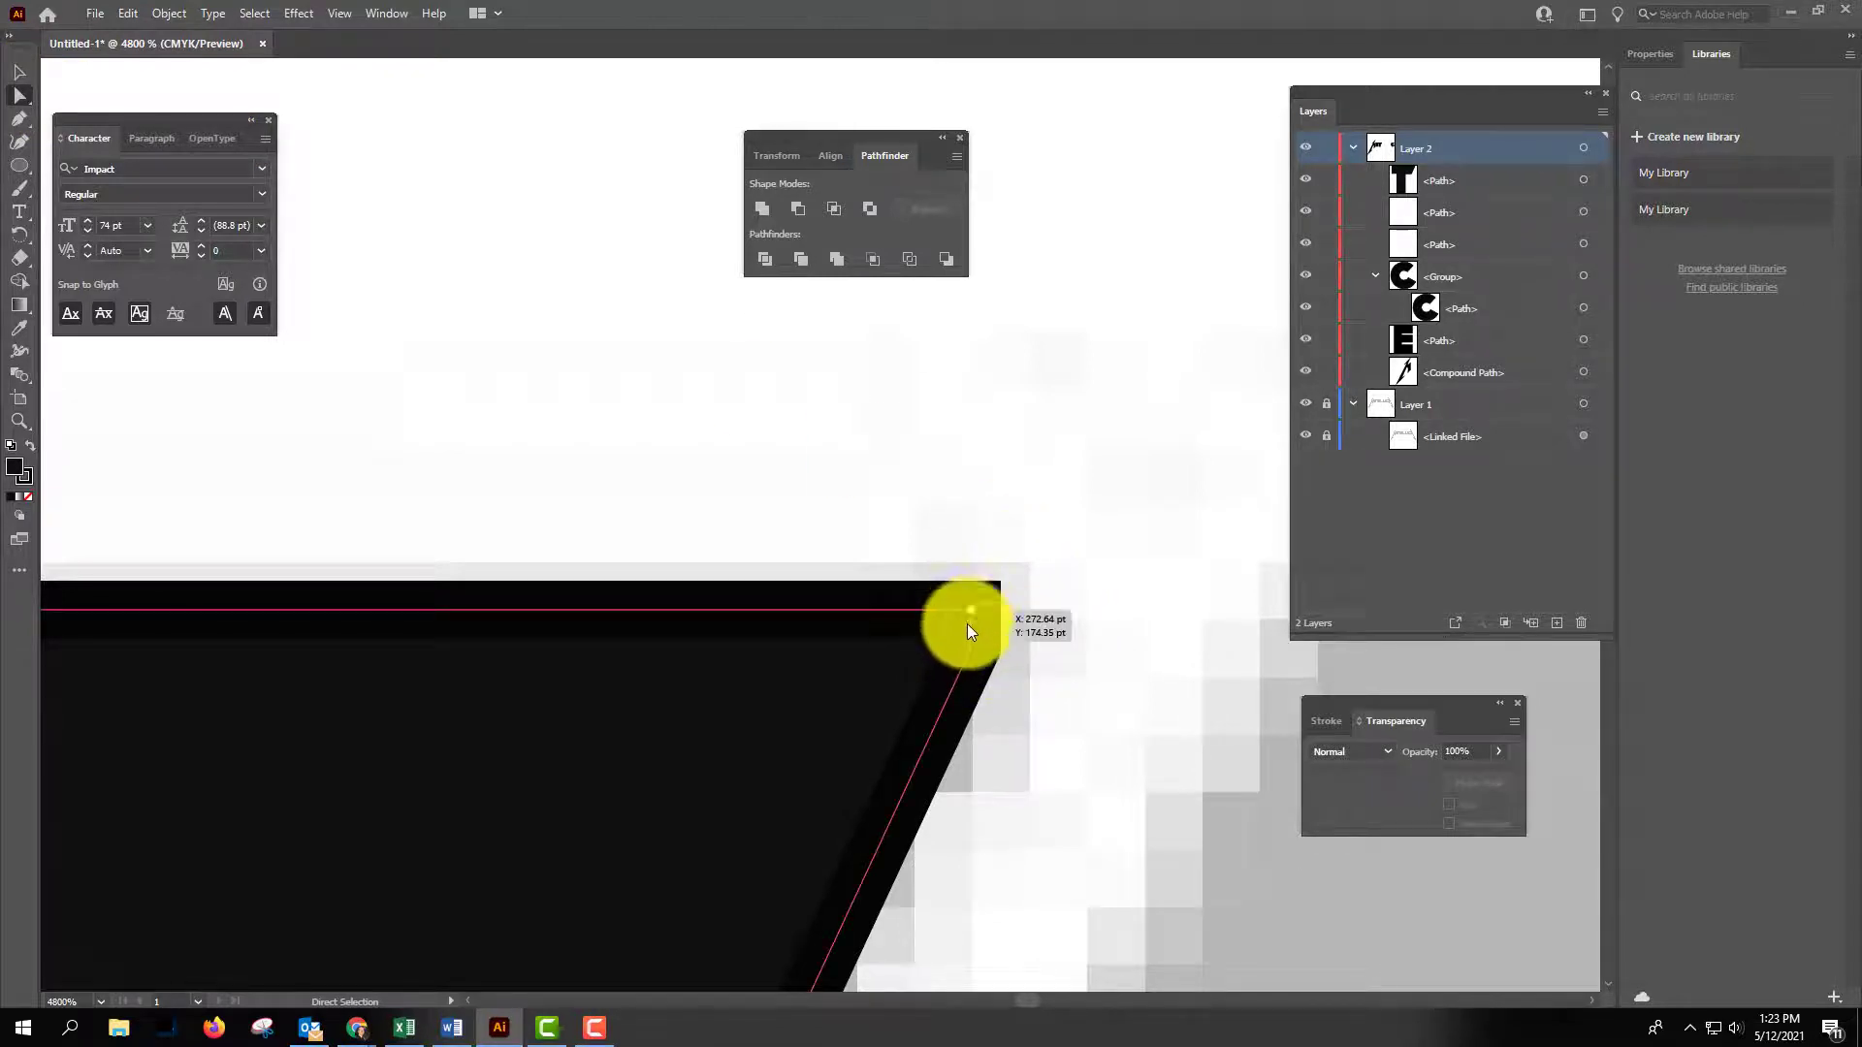
{"action": "left_click", "coordinate": [494, 518]}
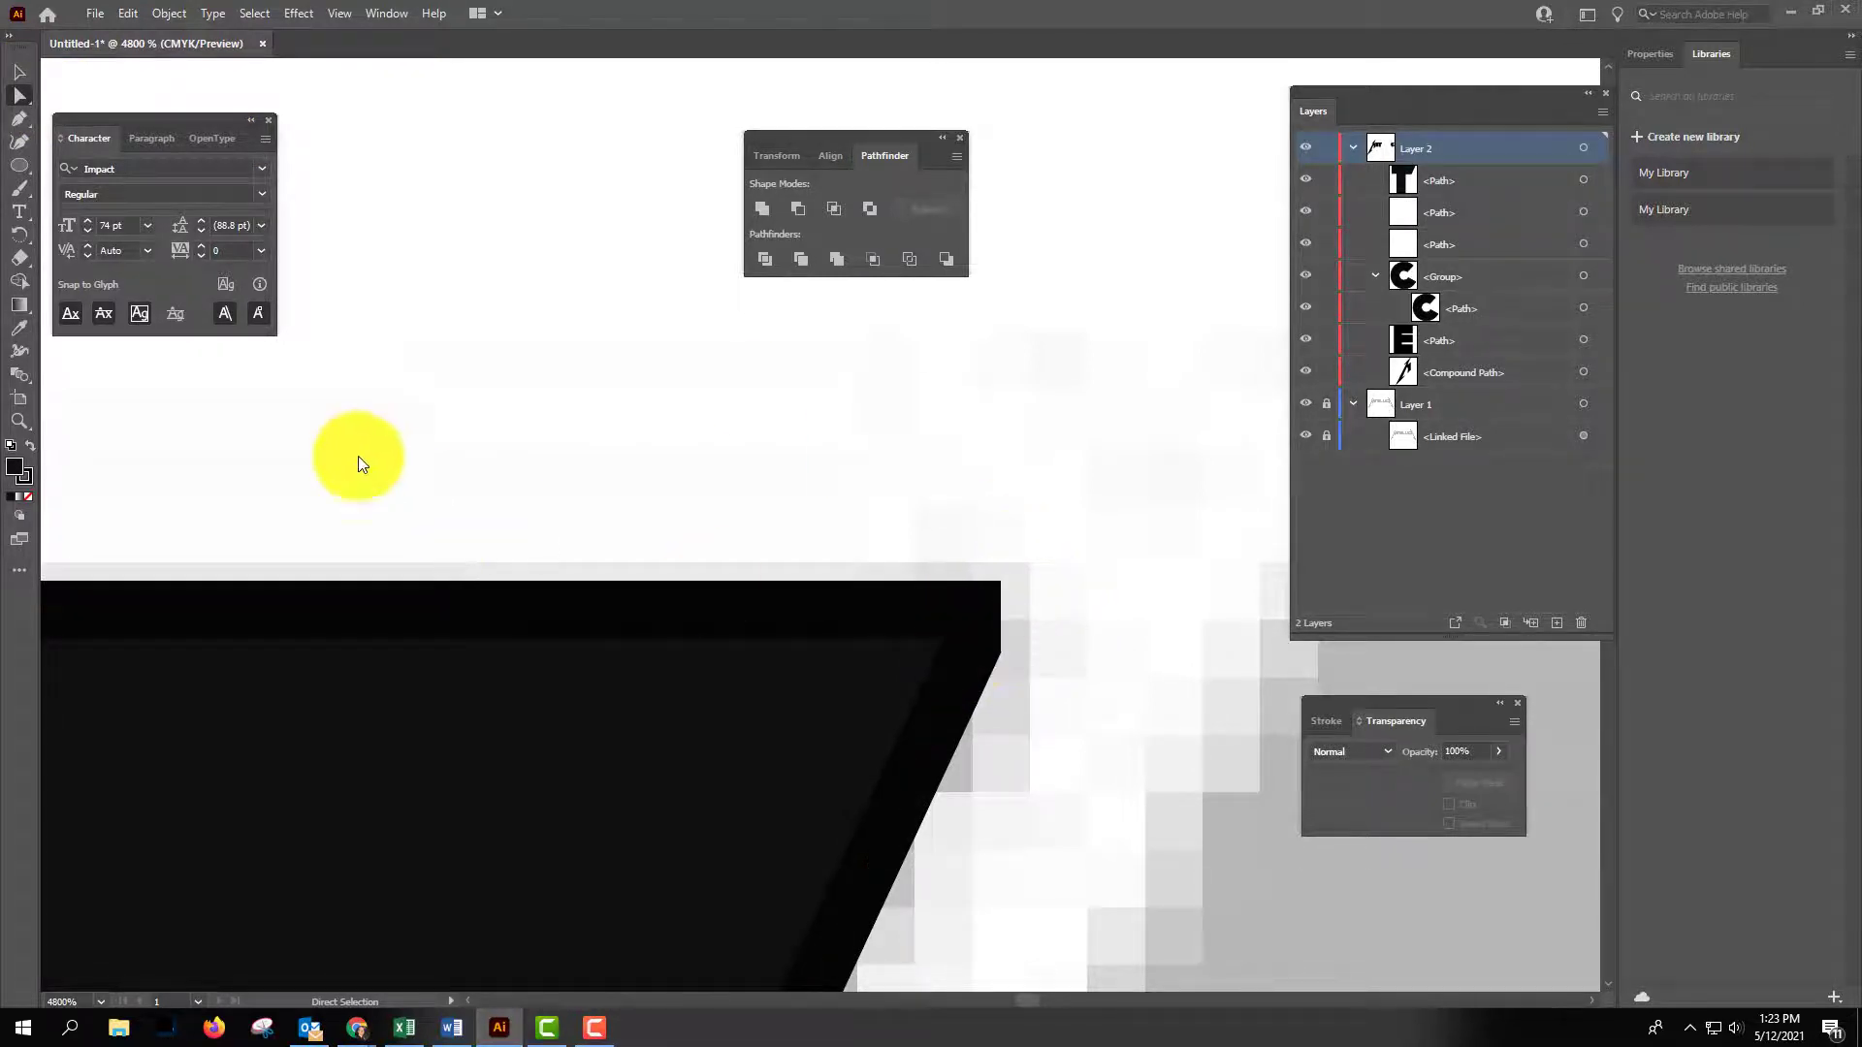
{"action": "left_click", "coordinate": [18, 119]}
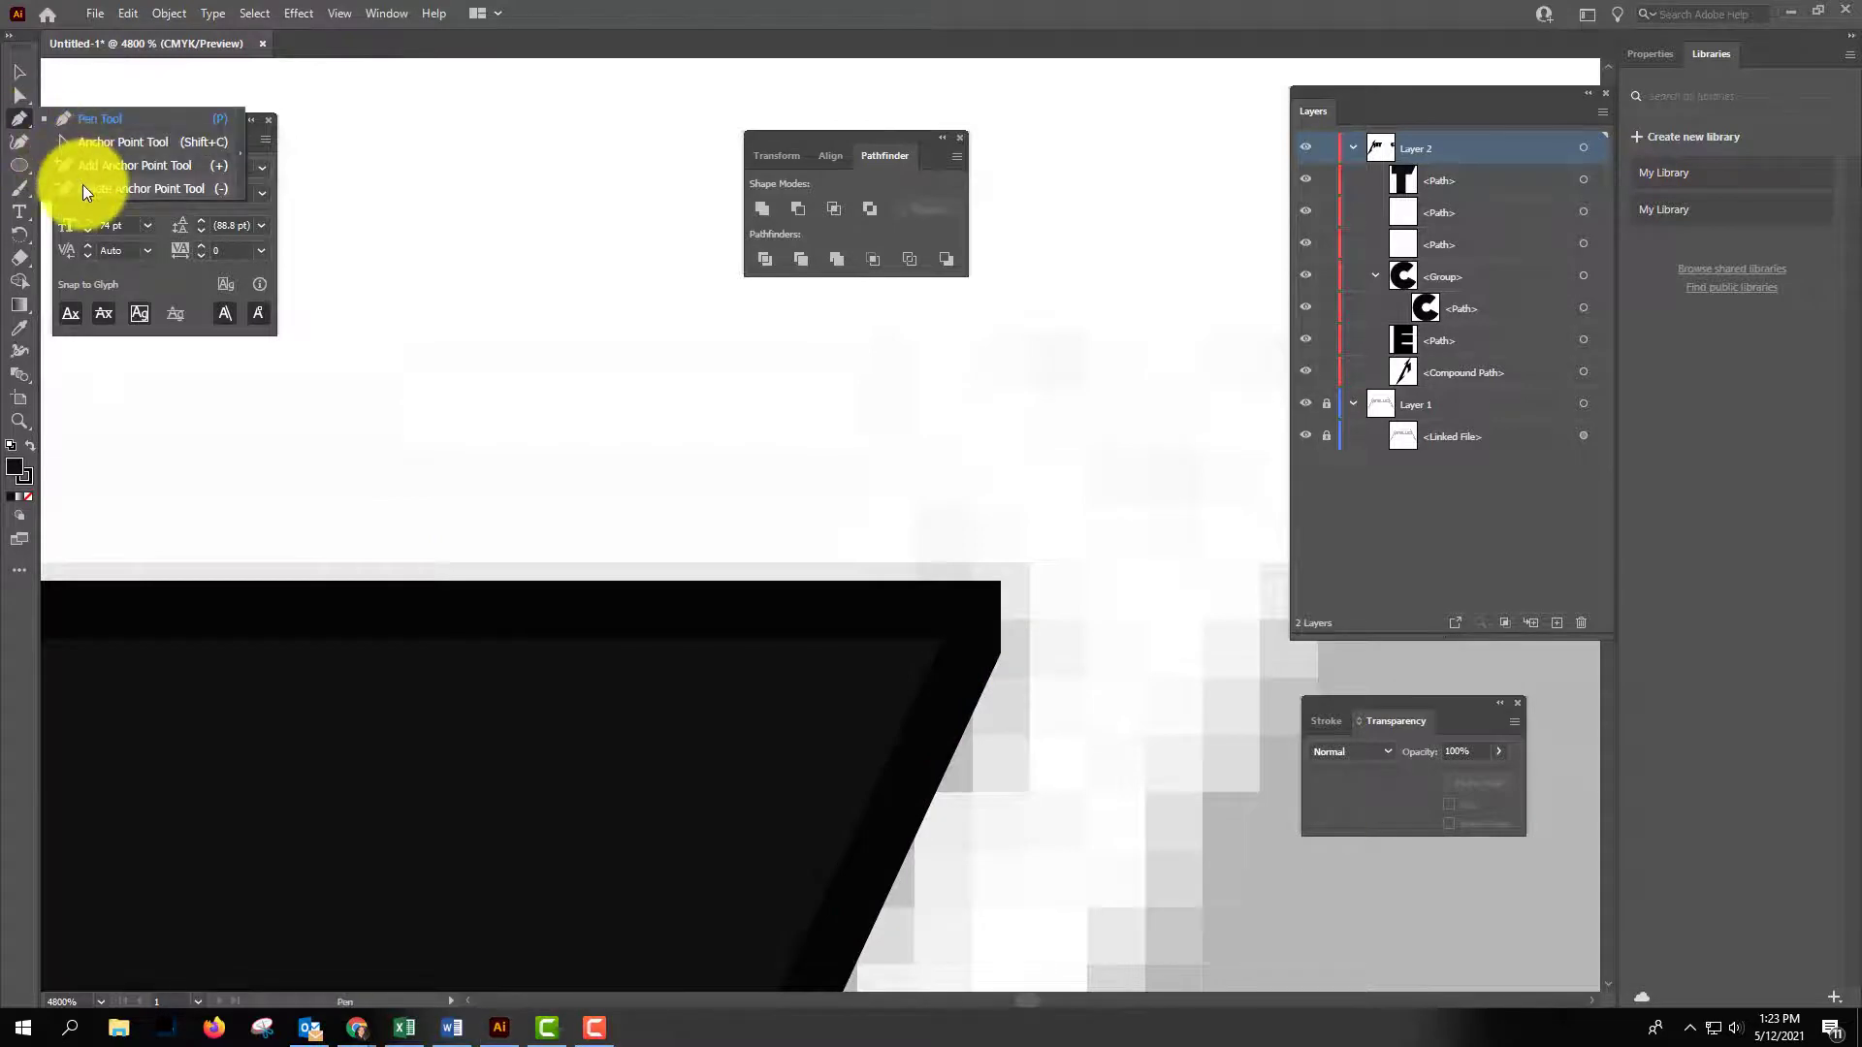
{"action": "left_click", "coordinate": [83, 188]}
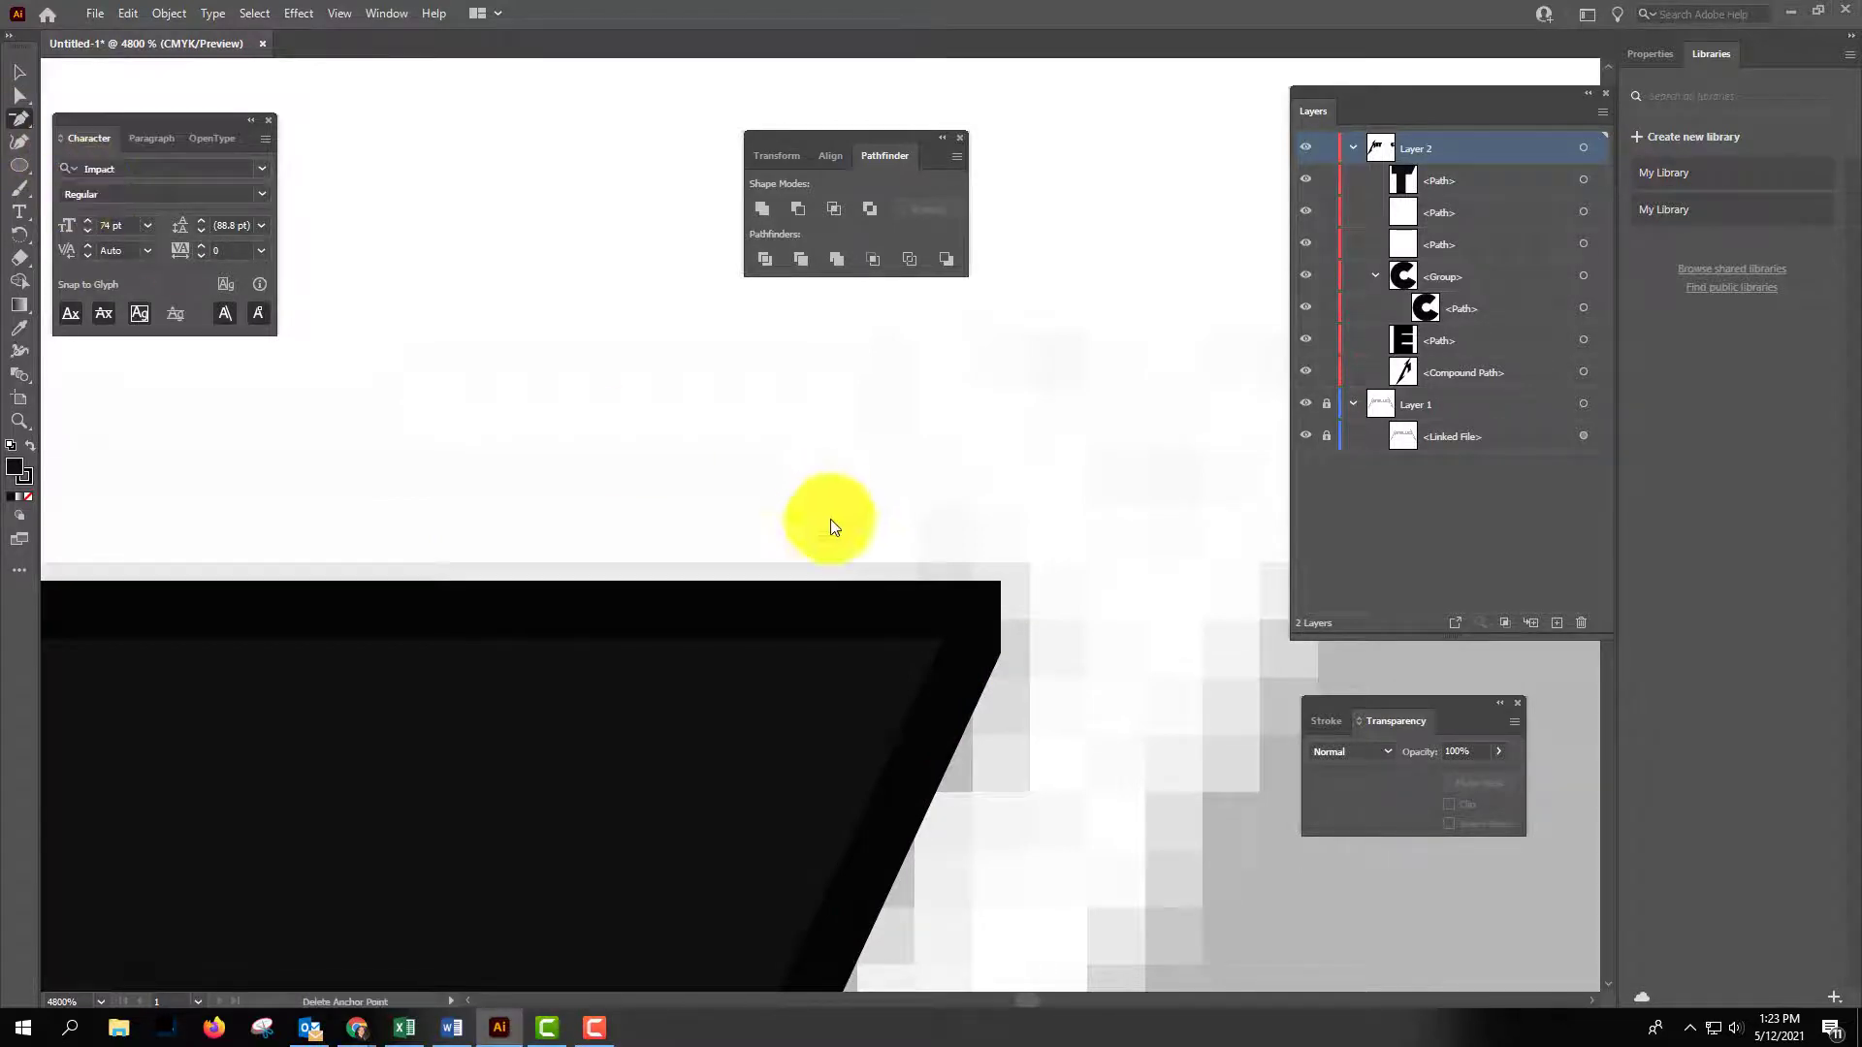
{"action": "left_click", "coordinate": [972, 644]}
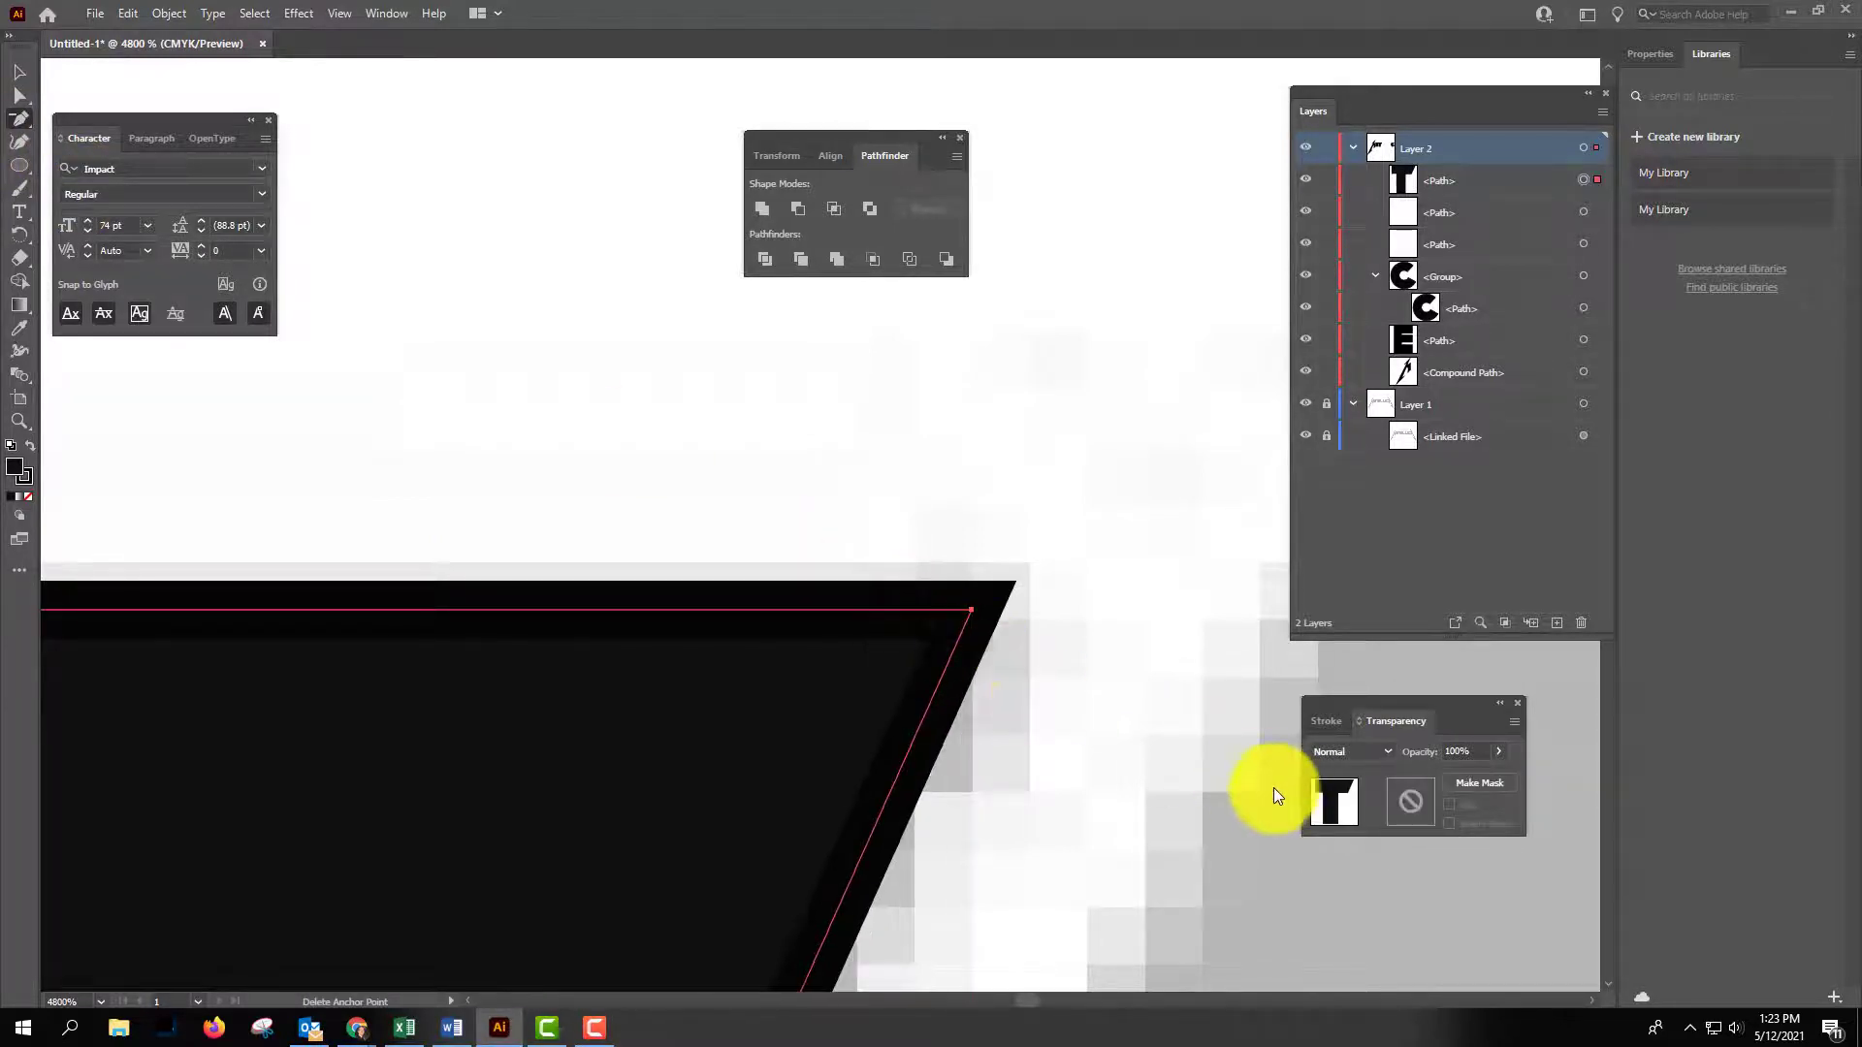
Move the anchor point at the T's upper-right tip slightly outward to follow the slant of the reference.
{"action": "key", "text": "ctrl+minus"}
{"action": "key", "text": "ctrl+minus"}
{"action": "key", "text": "ctrl+minus"}
{"action": "key", "text": "ctrl+minus"}
{"action": "key", "text": "ctrl+minus"}
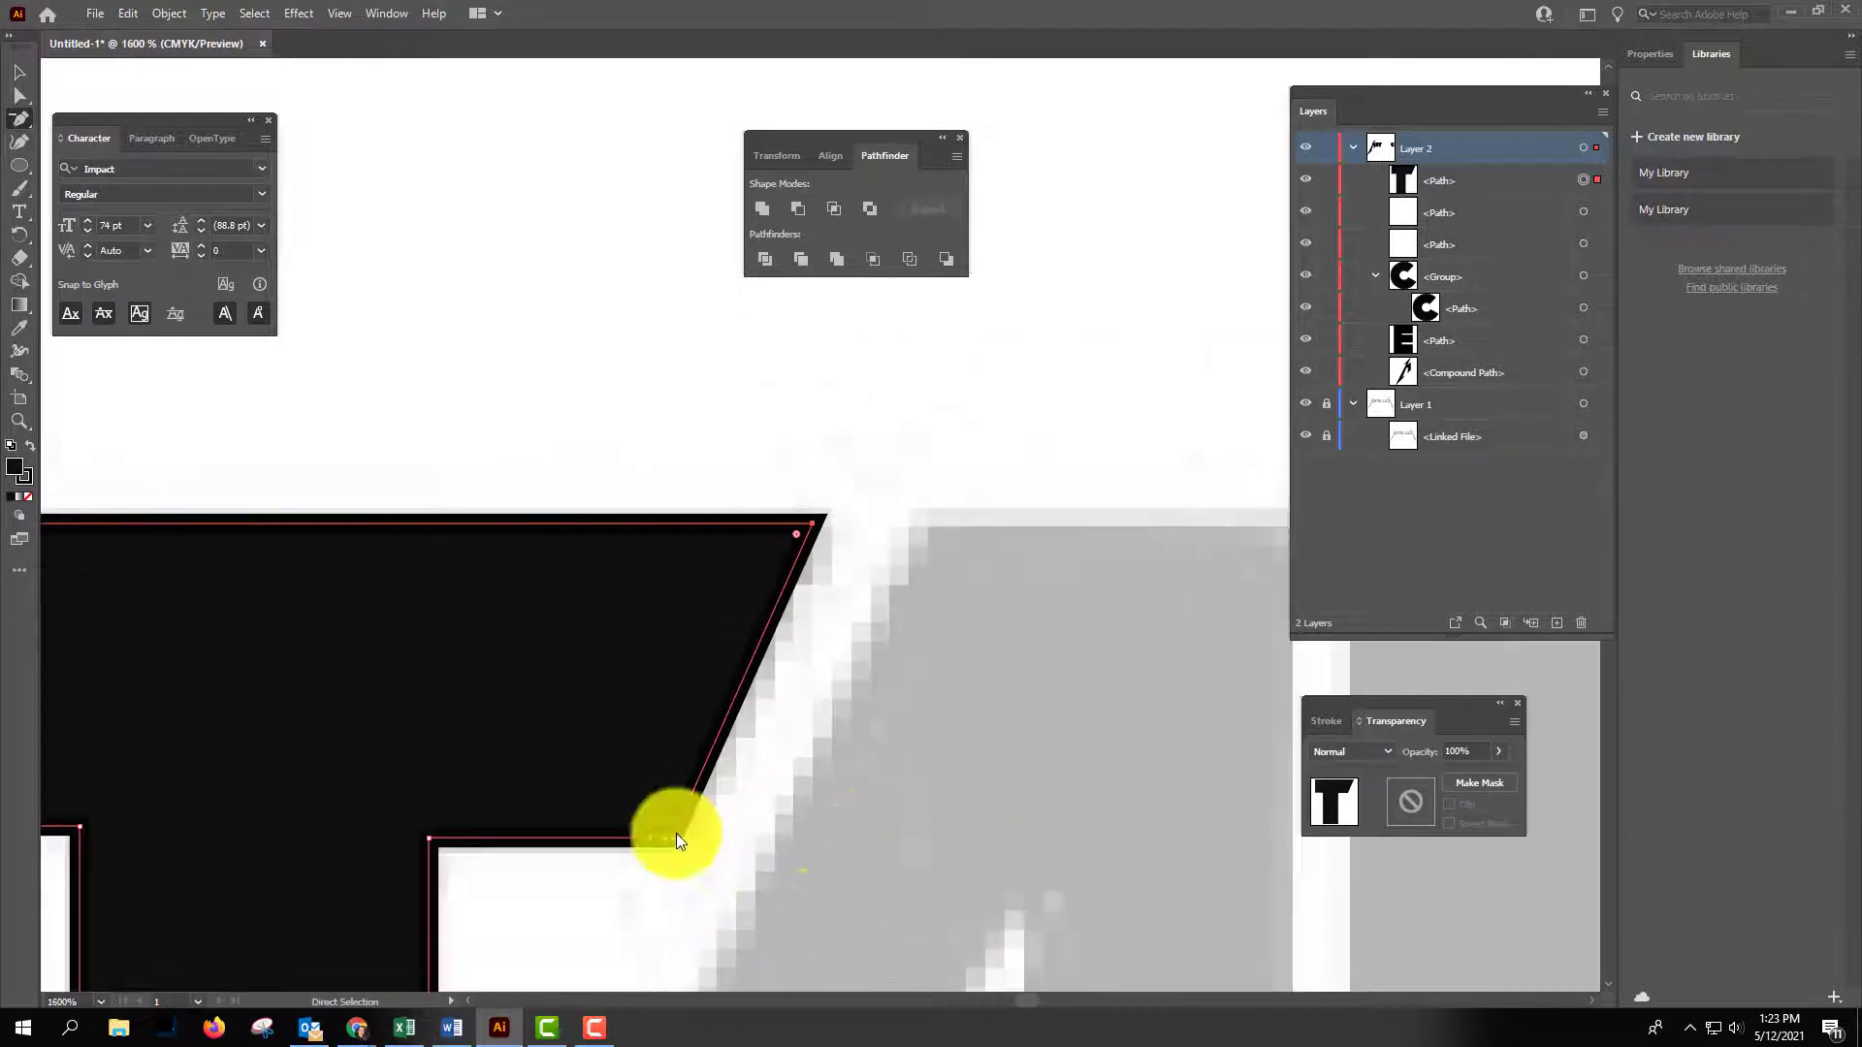
{"action": "left_click", "coordinate": [19, 96]}
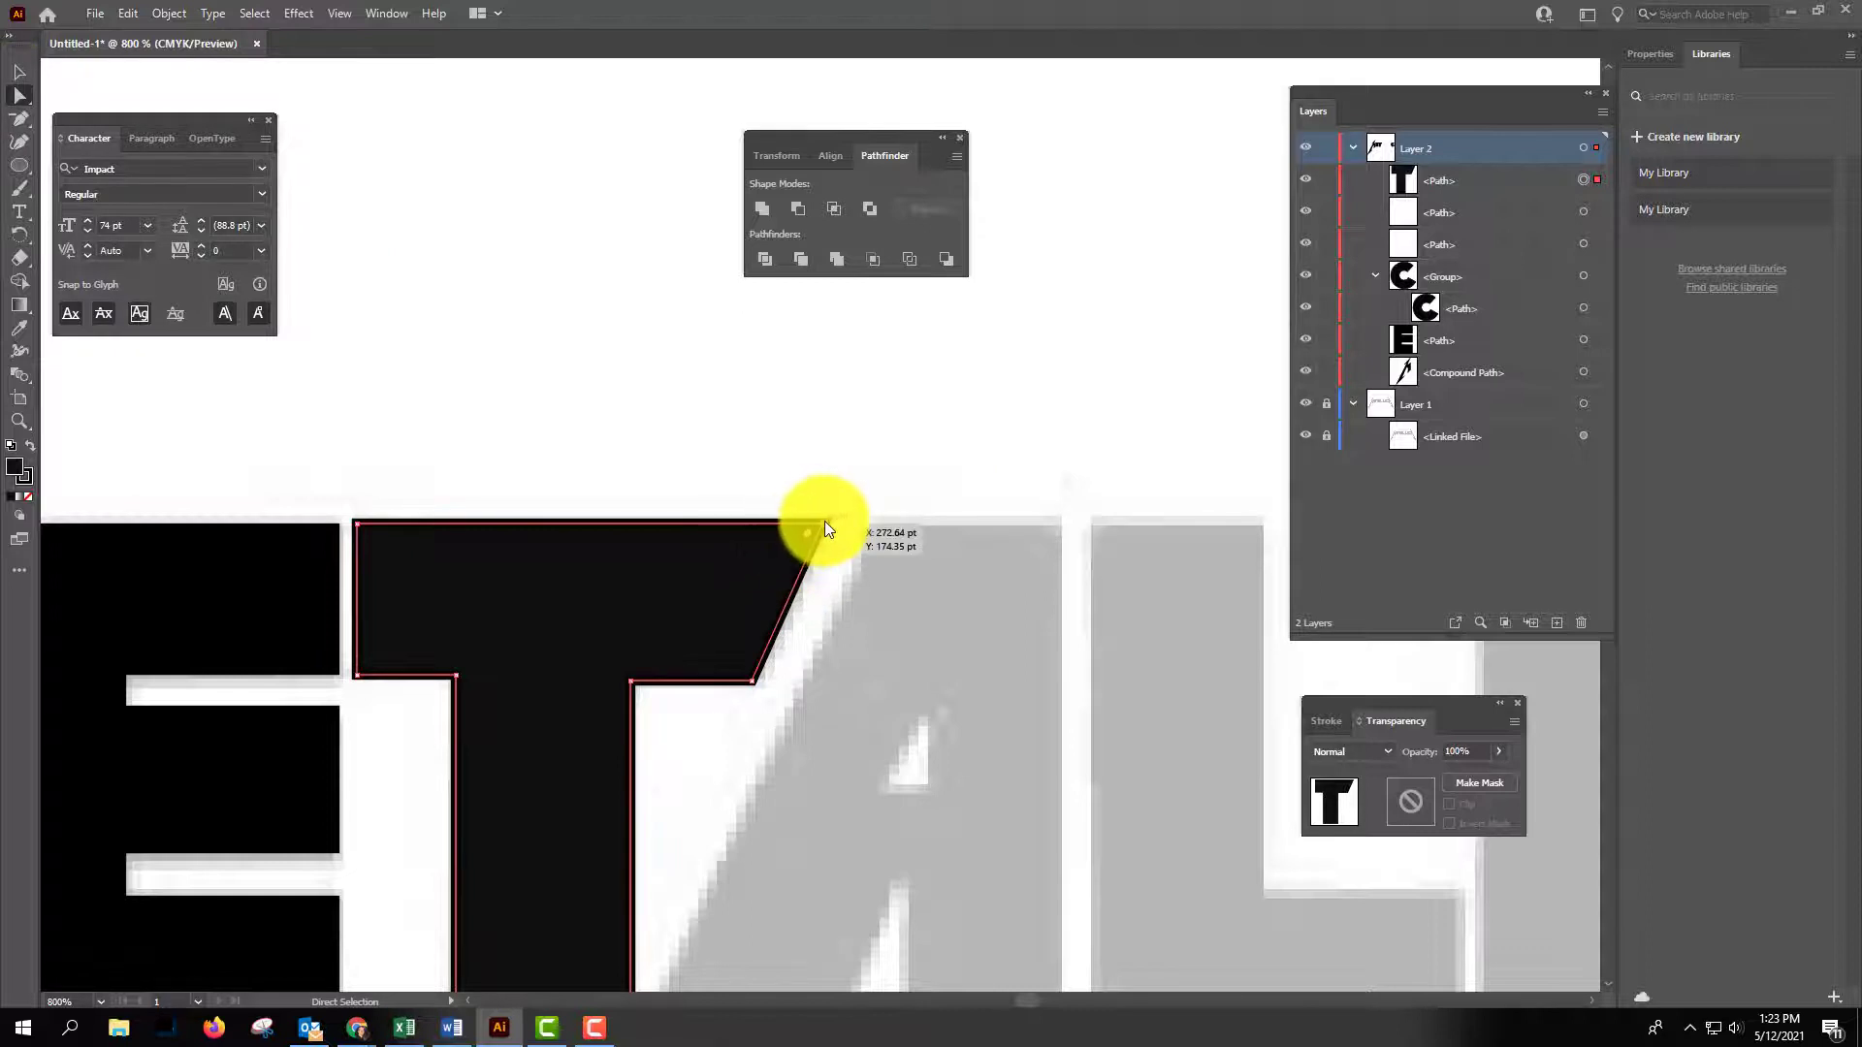
{"action": "left_click_drag", "start_coordinate": [824, 524], "coordinate": [829, 525]}
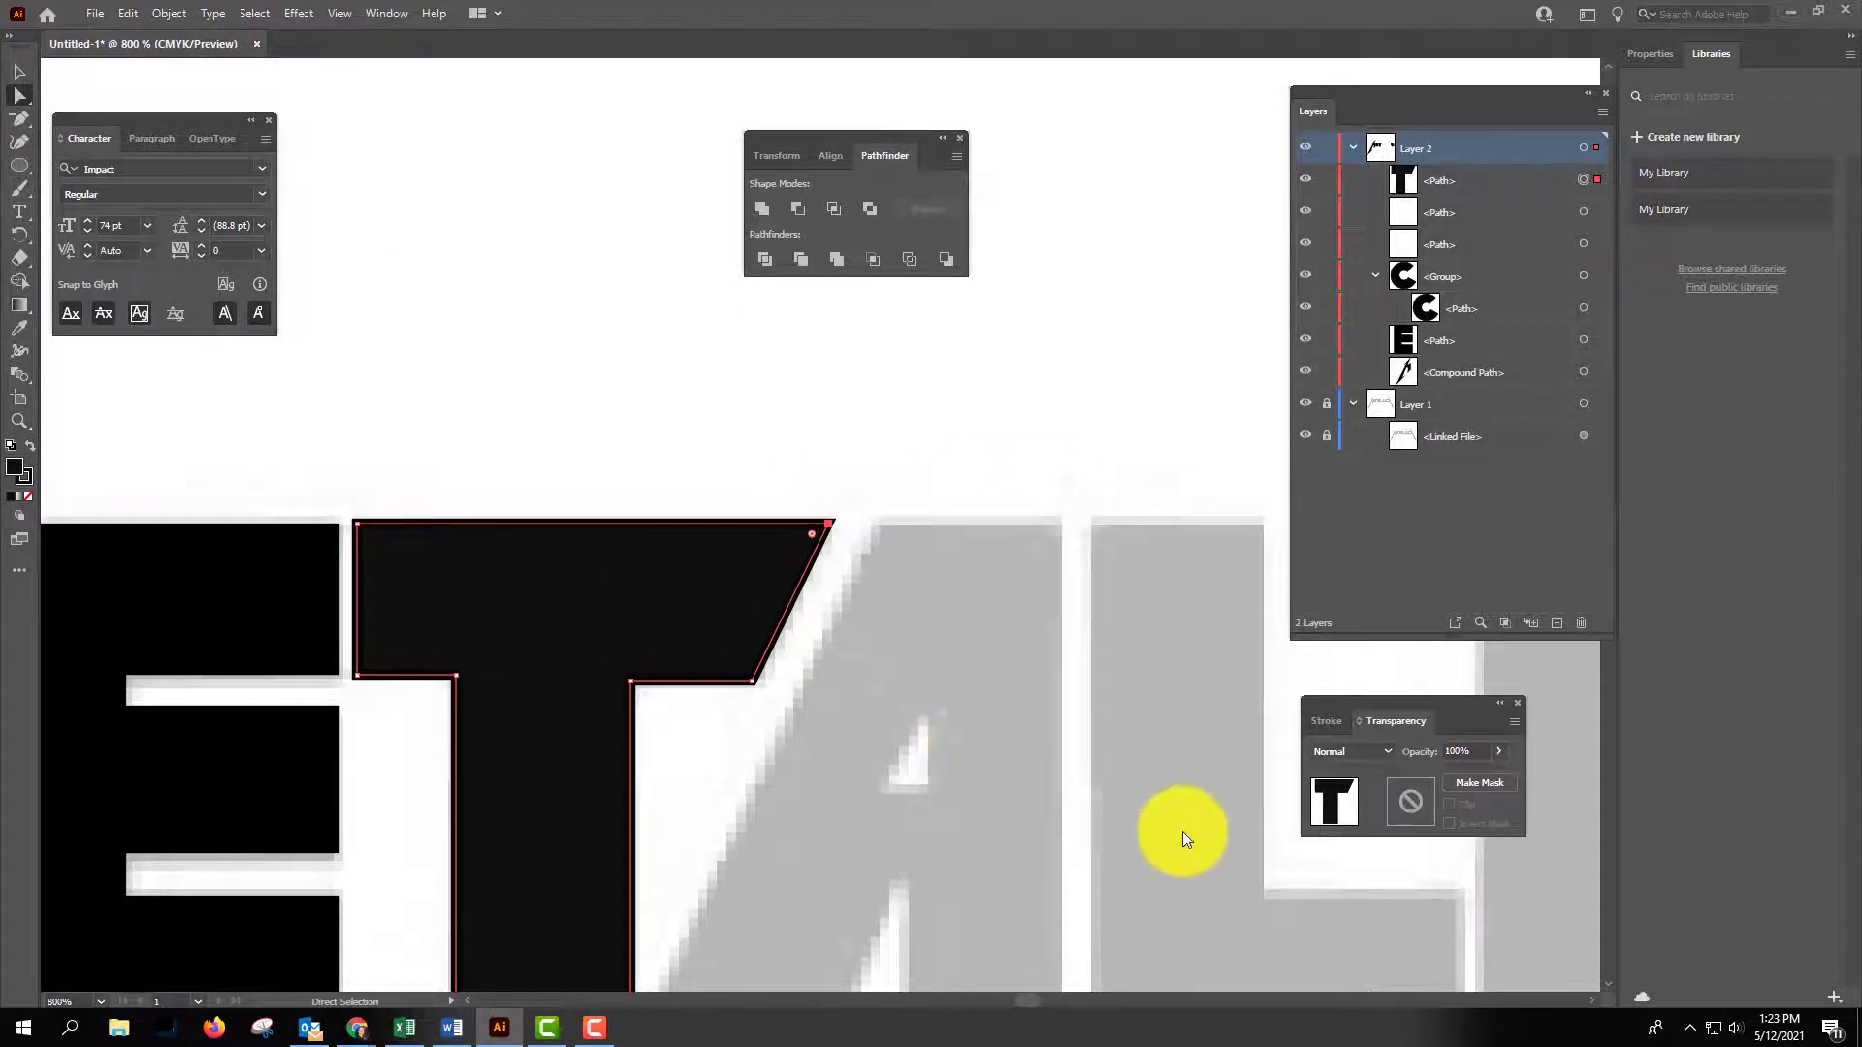
{"action": "key", "text": "ctrl+minus"}
{"action": "key", "text": "ctrl+minus"}
{"action": "scroll", "coordinate": [766, 733], "scroll_direction": "down", "scroll_amount": 2}
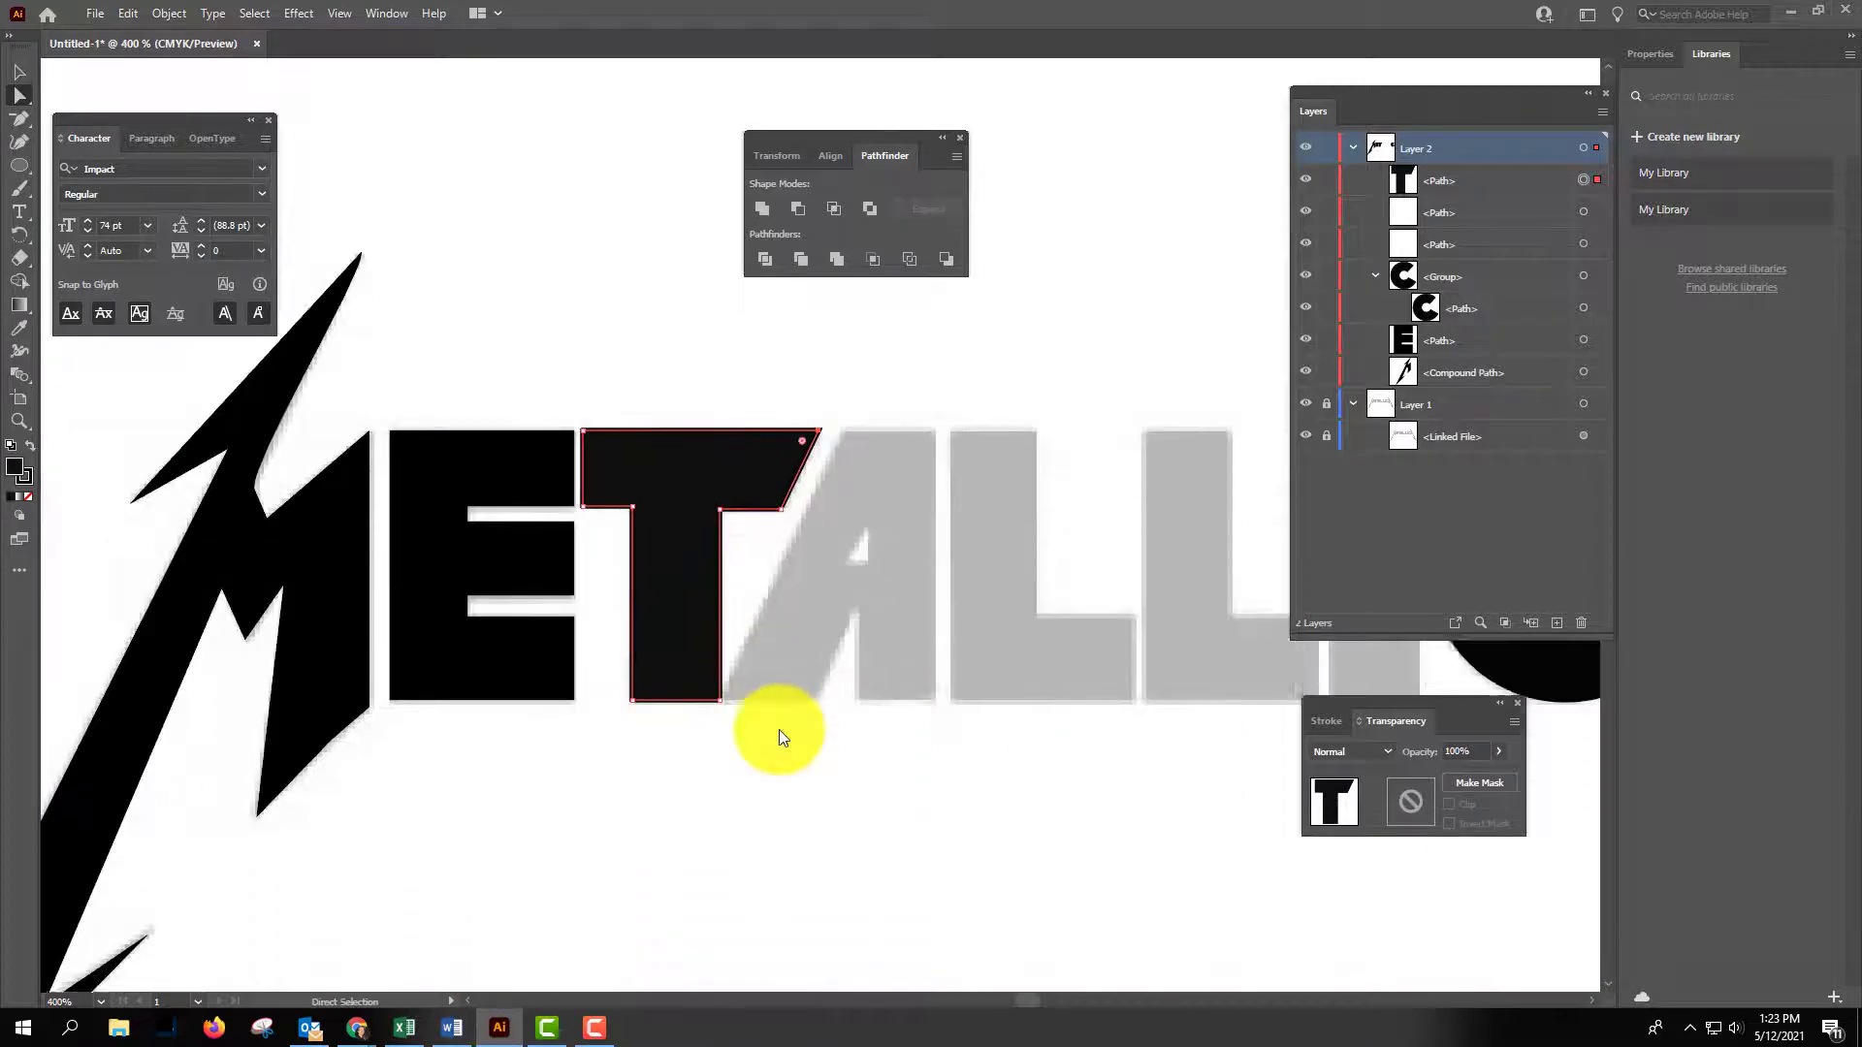
{"action": "scroll", "coordinate": [778, 730], "scroll_direction": "down", "scroll_amount": 1}
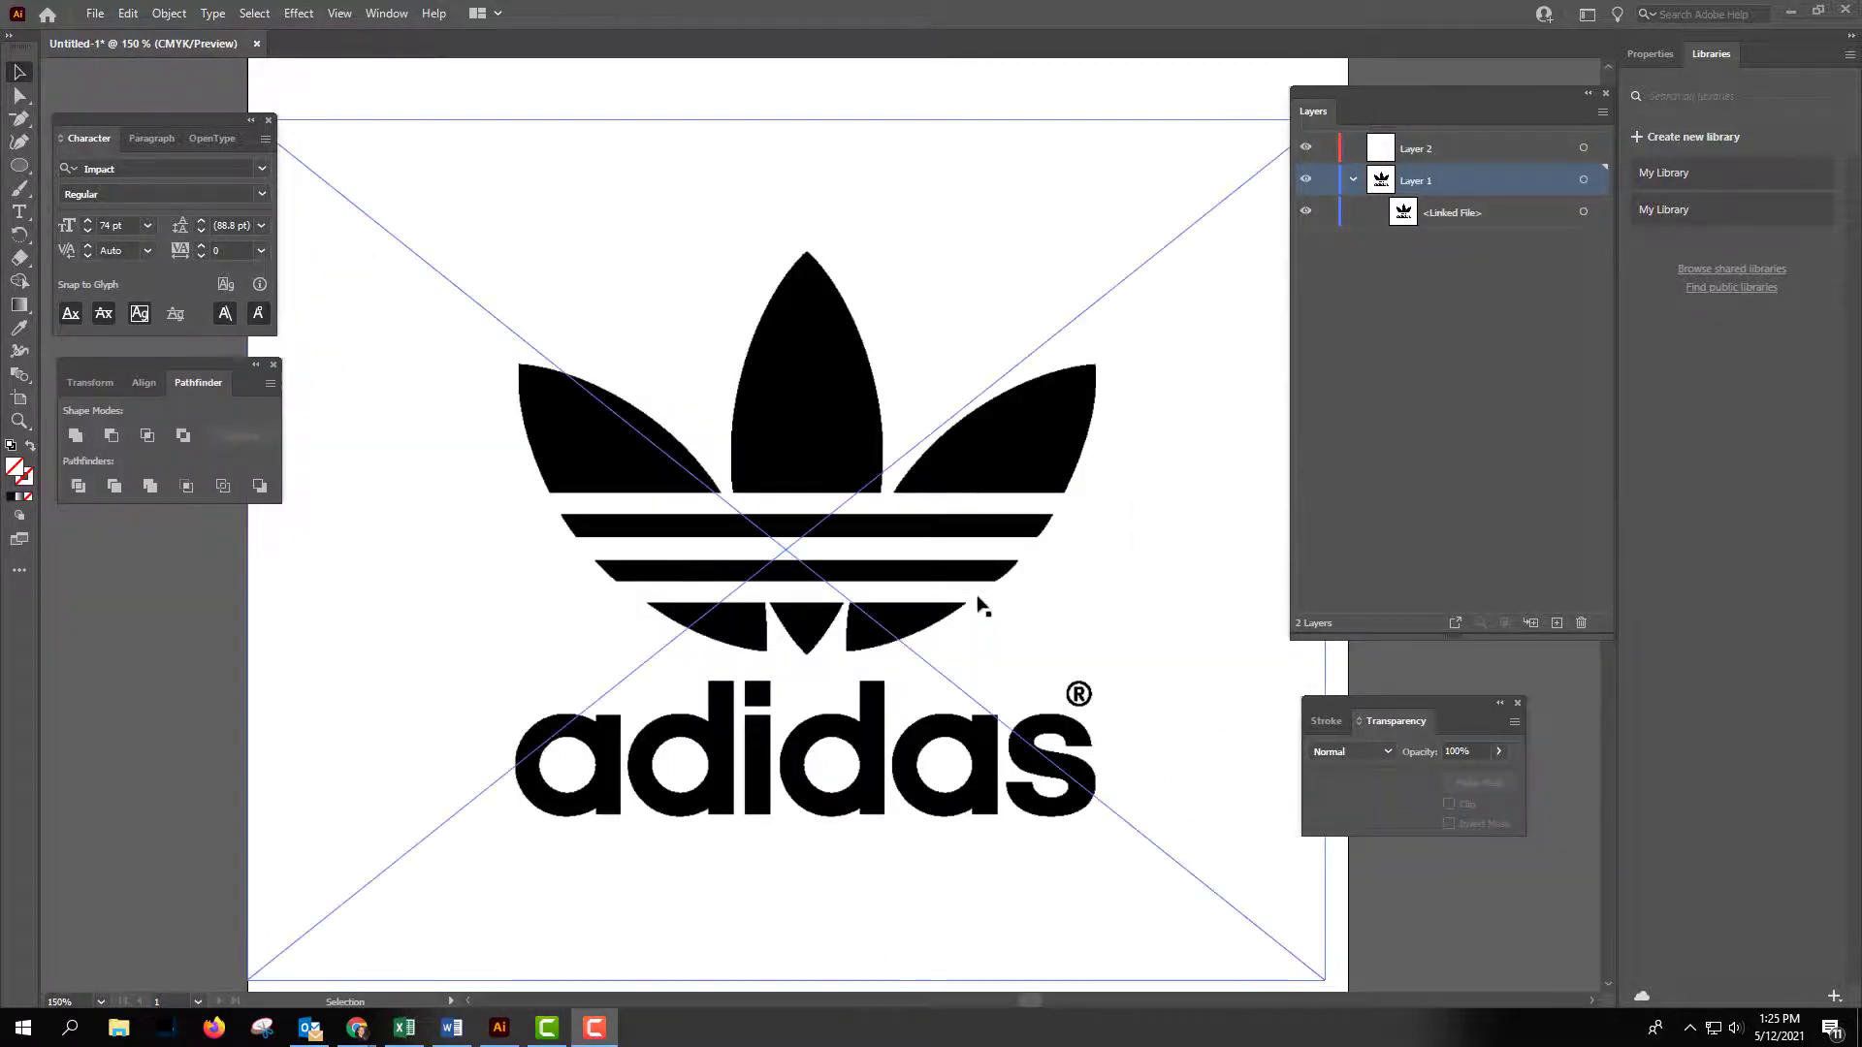
Fade the linked adidas logo image to 25% opacity.
{"action": "left_click", "coordinate": [990, 462]}
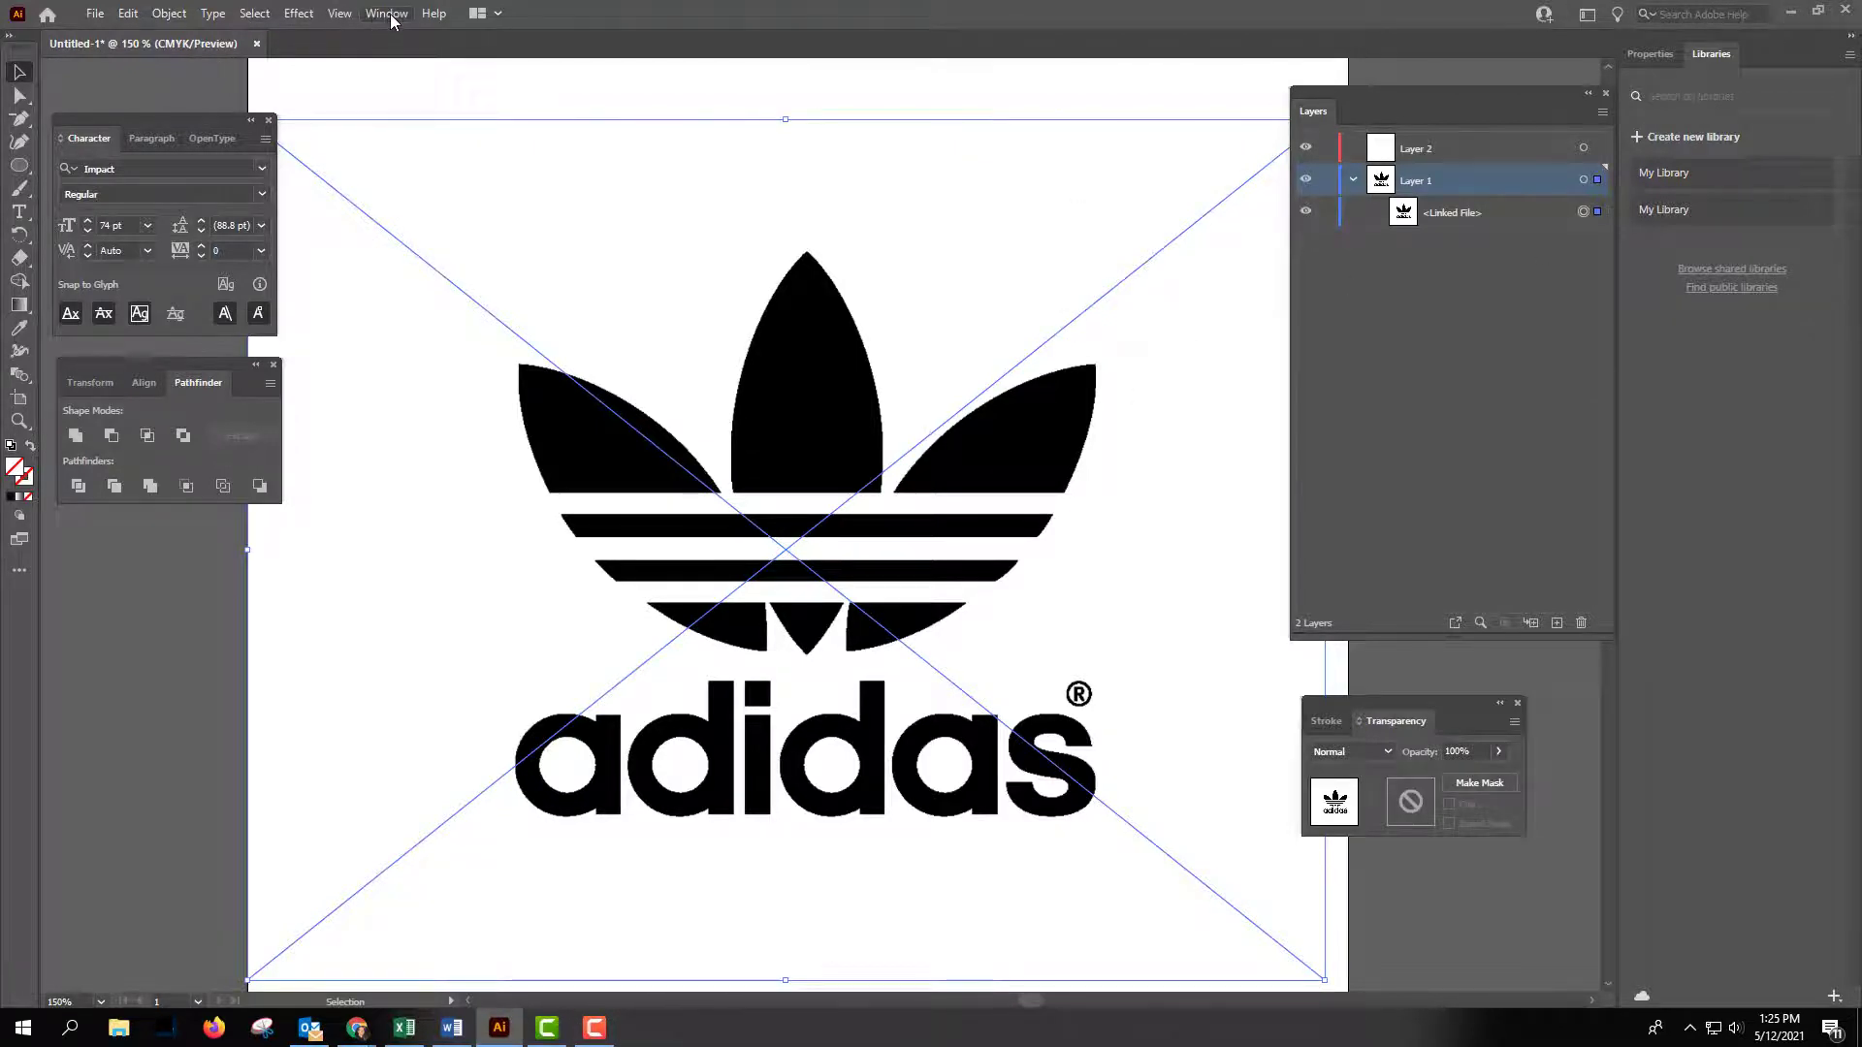
{"action": "left_click", "coordinate": [1500, 751]}
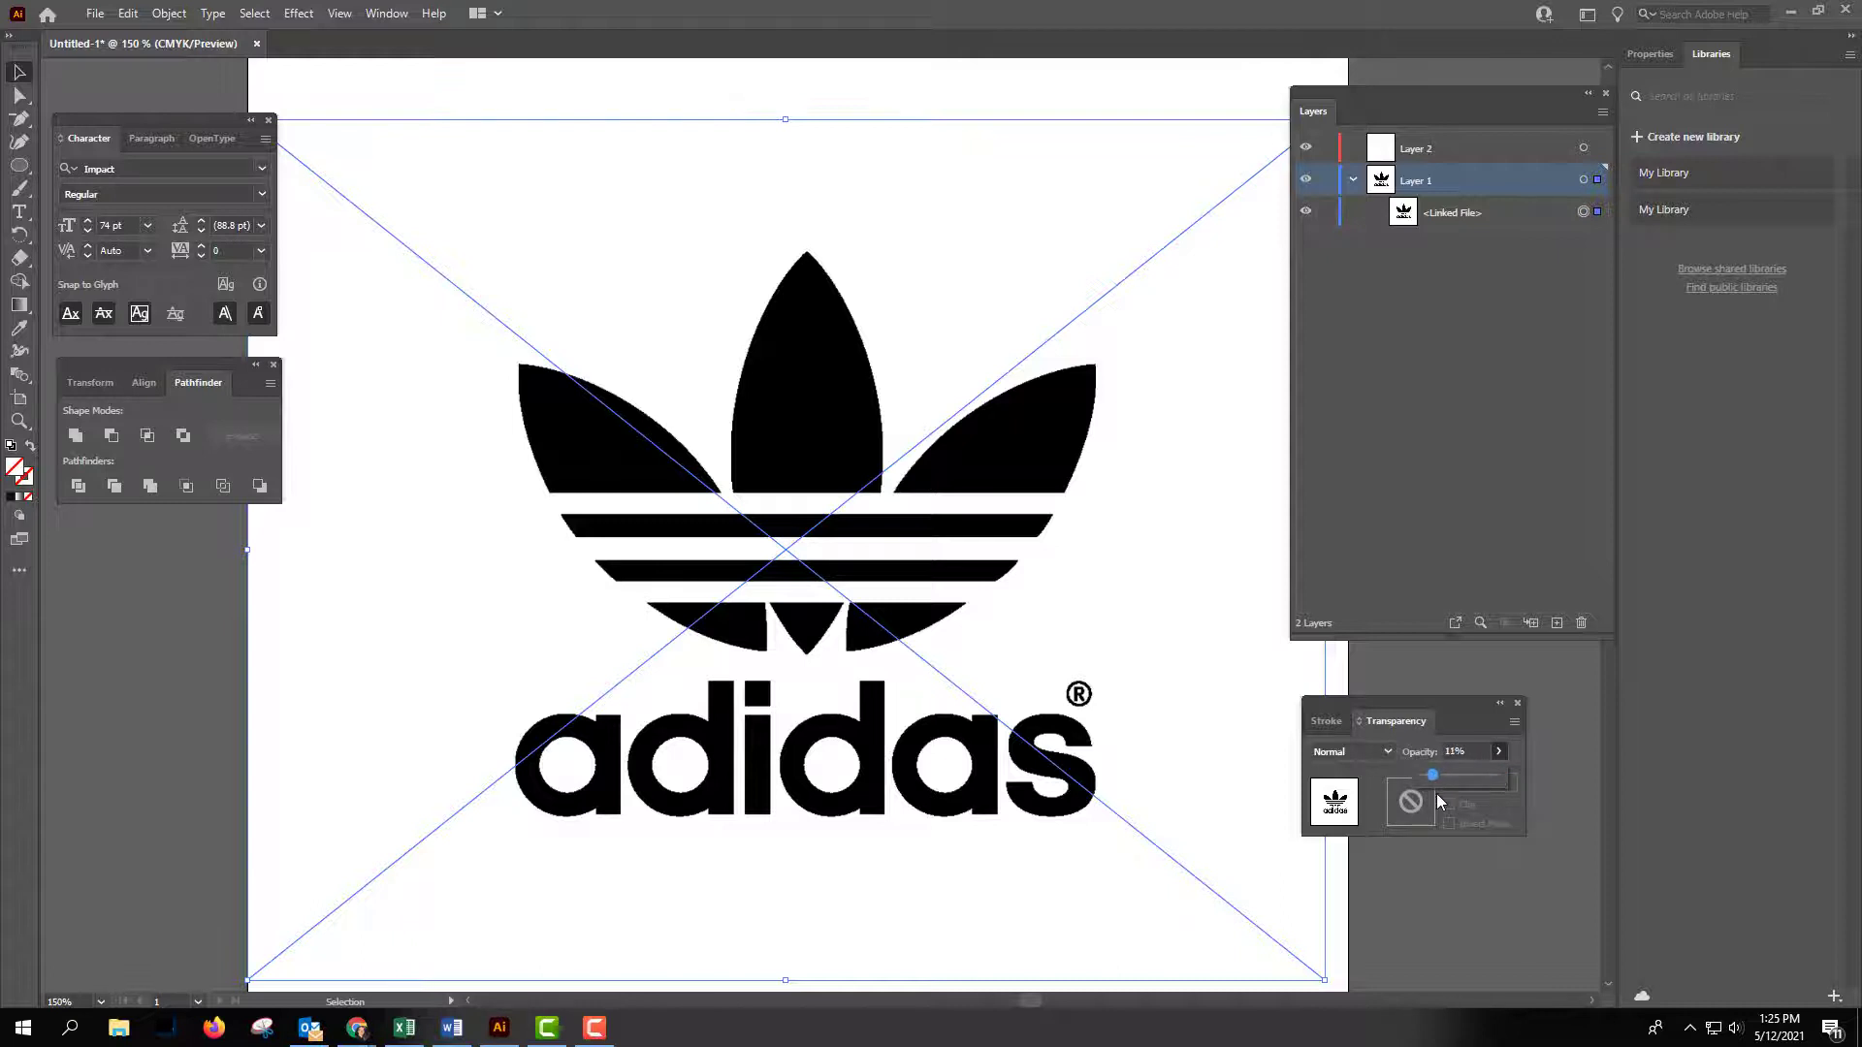
{"action": "left_click_drag", "start_coordinate": [1435, 793], "coordinate": [1446, 793]}
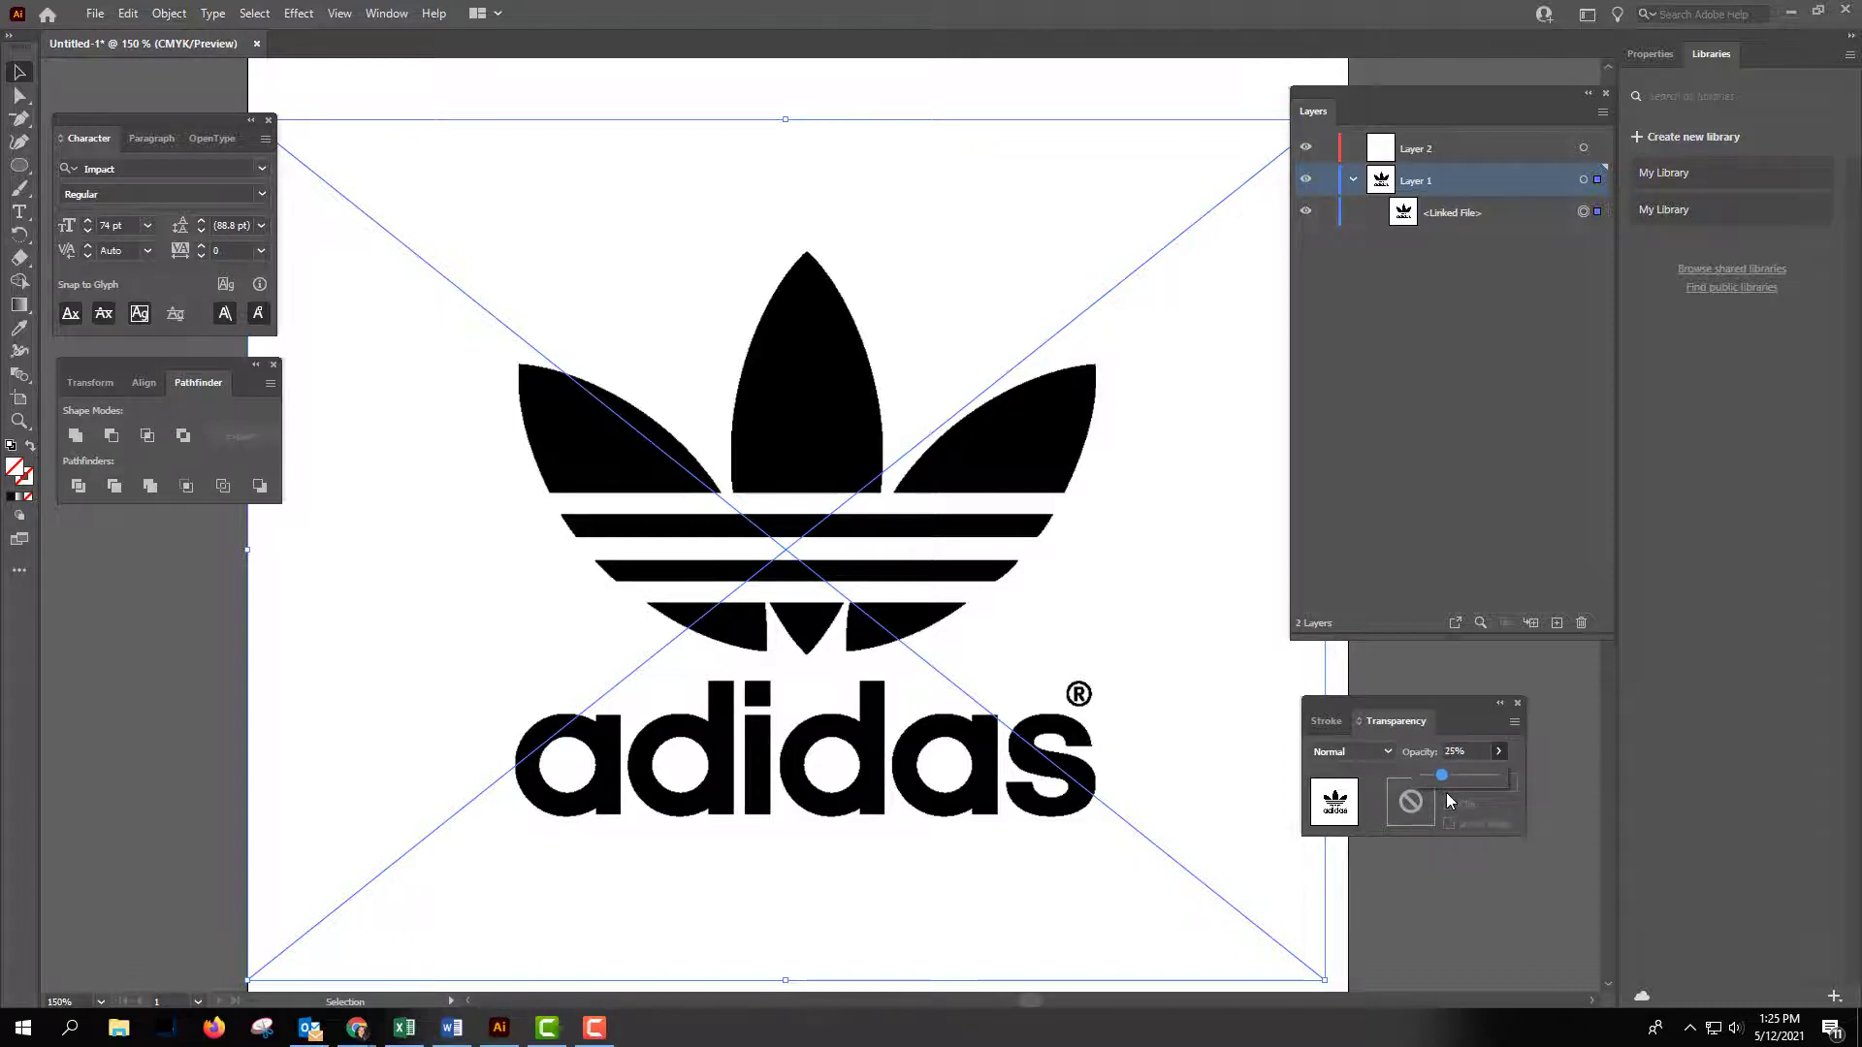
Lock the linked image and Layer 1, and make Layer 2 the active layer for tracing.
{"action": "left_click", "coordinate": [1330, 214]}
{"action": "left_click", "coordinate": [1327, 181]}
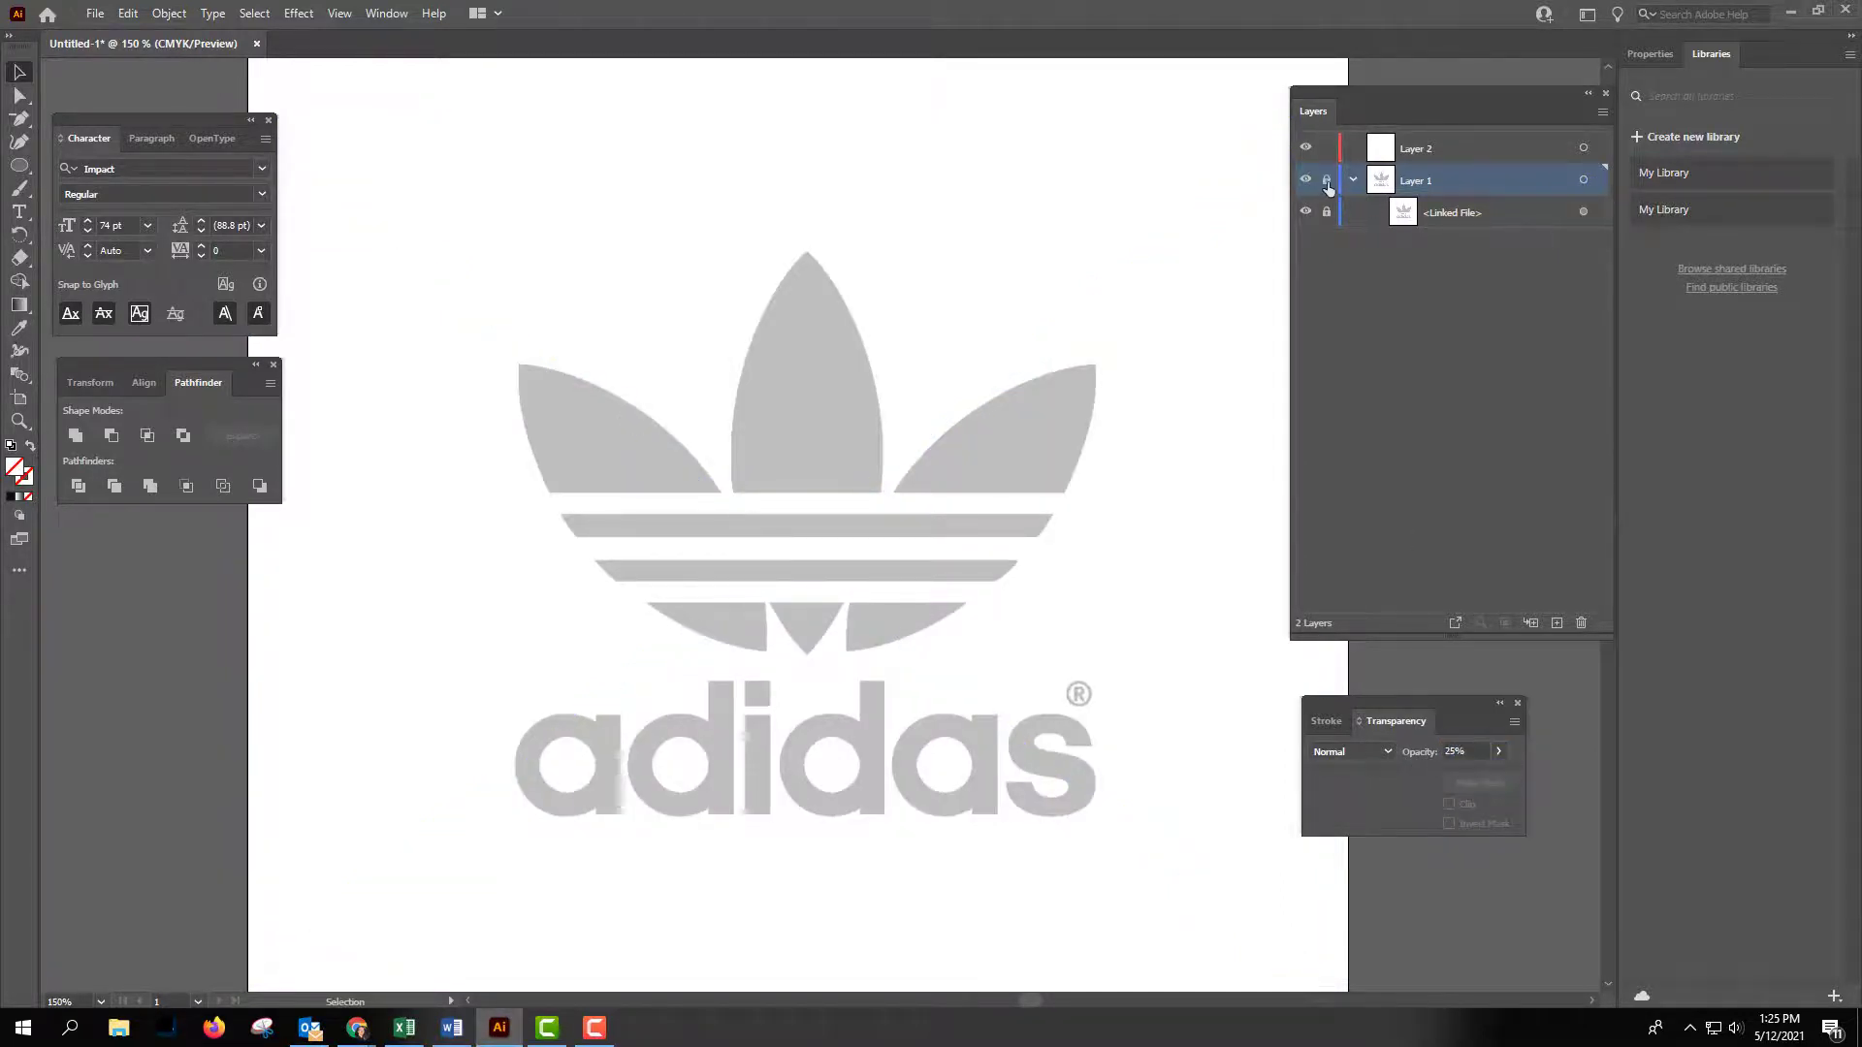
{"action": "left_click", "coordinate": [1454, 151]}
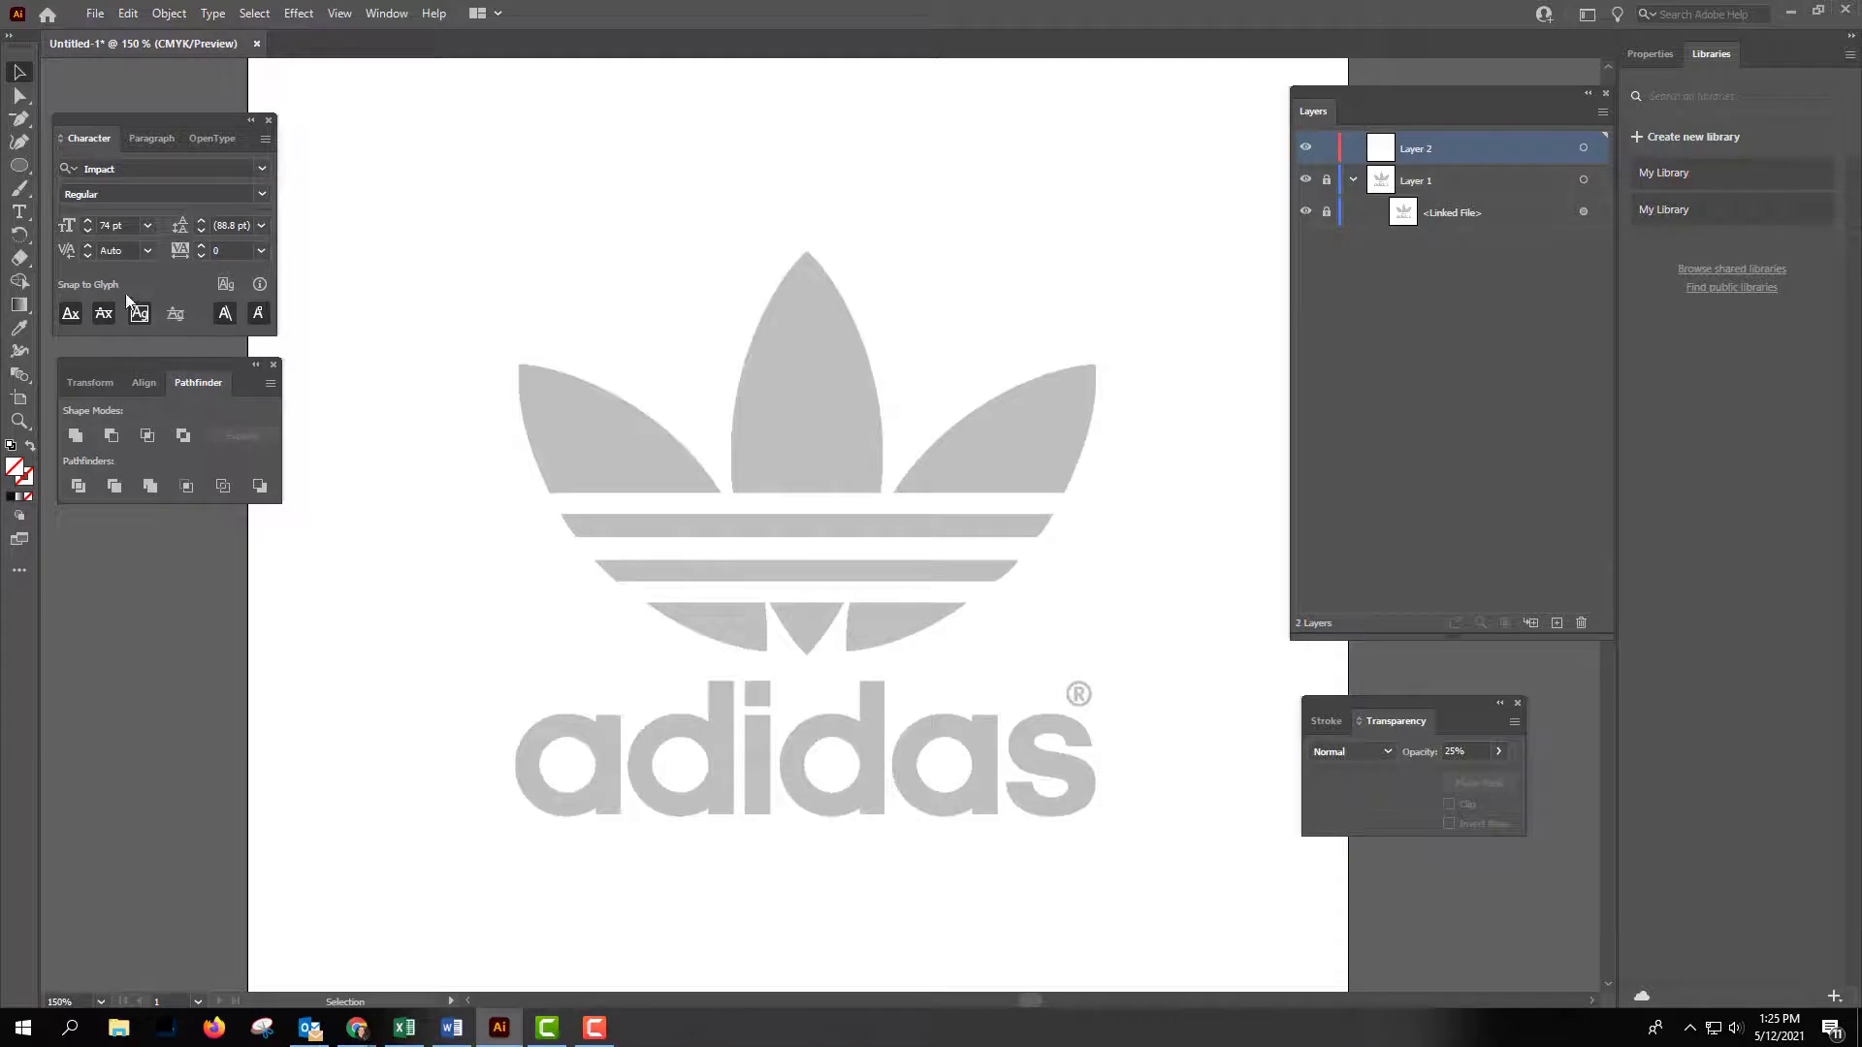
Trace the logo's entire left leaf with the Pen tool as a closed two-anchor curved path from upper tip to base, and deselect it.
{"action": "left_click", "coordinate": [21, 119]}
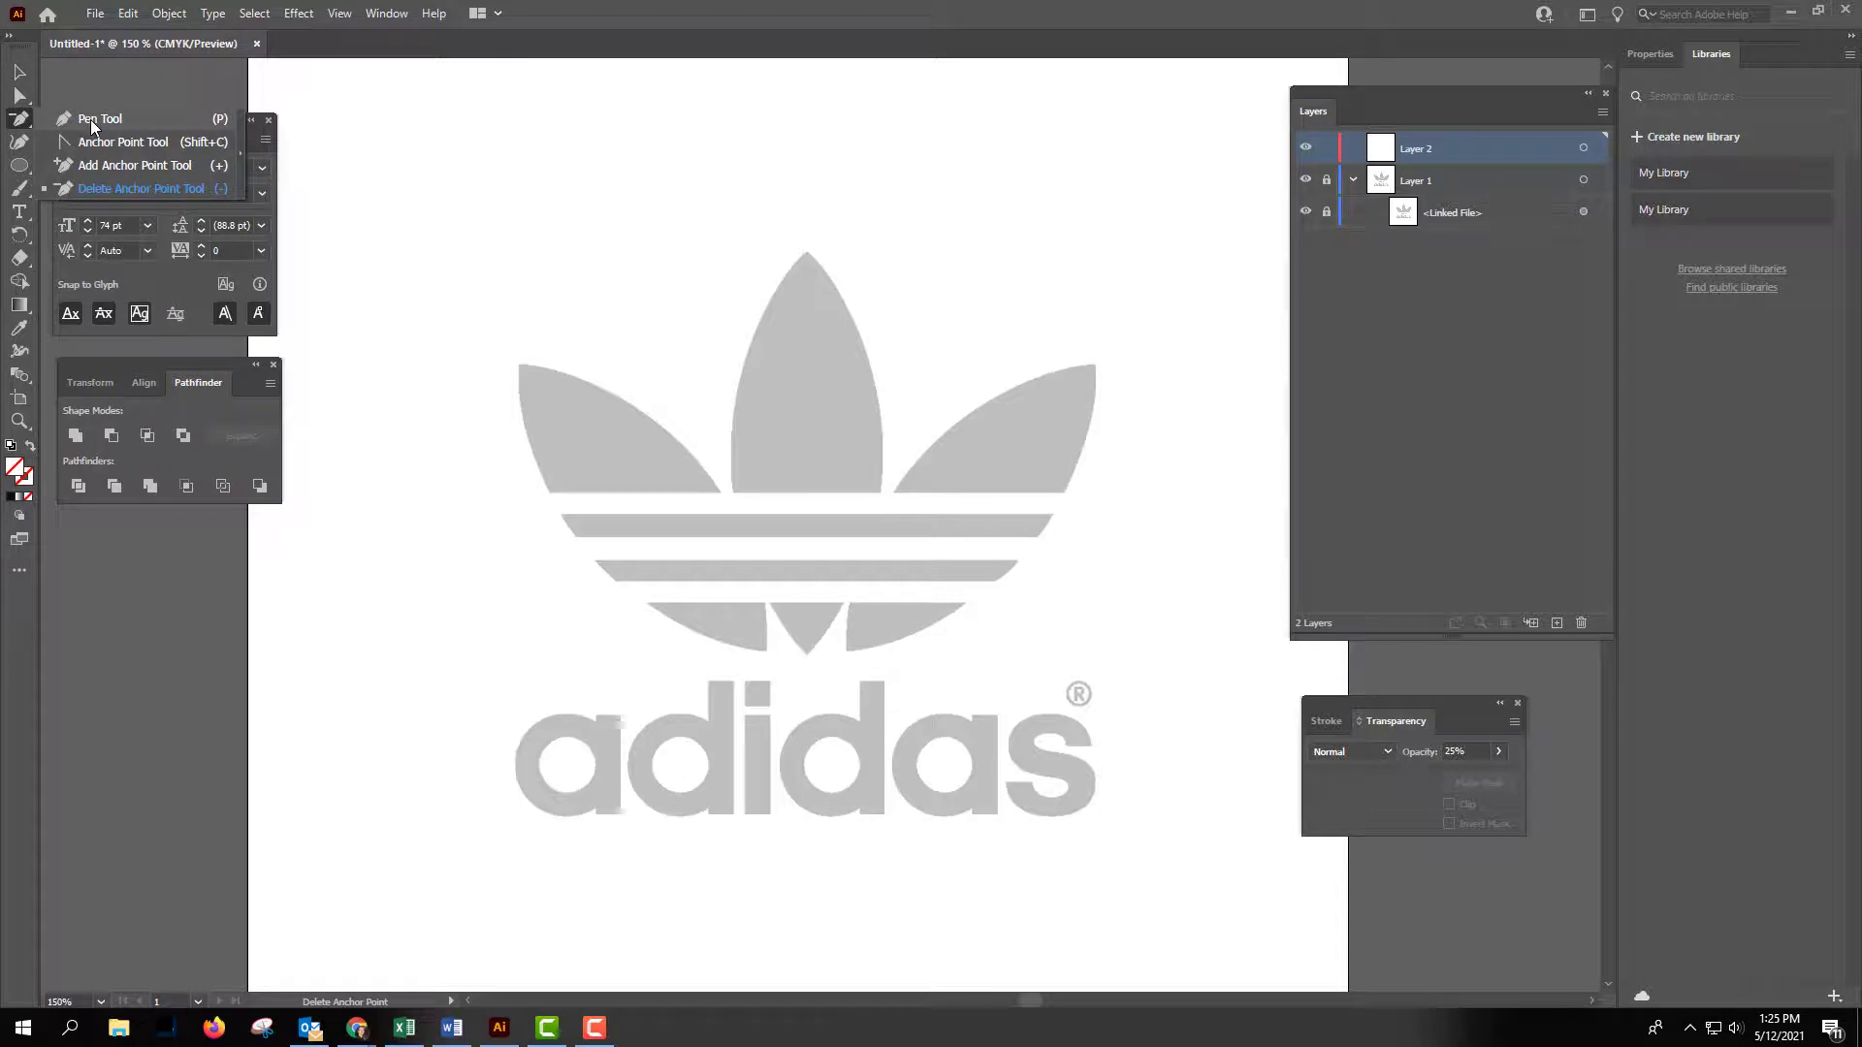
{"action": "left_click", "coordinate": [91, 120]}
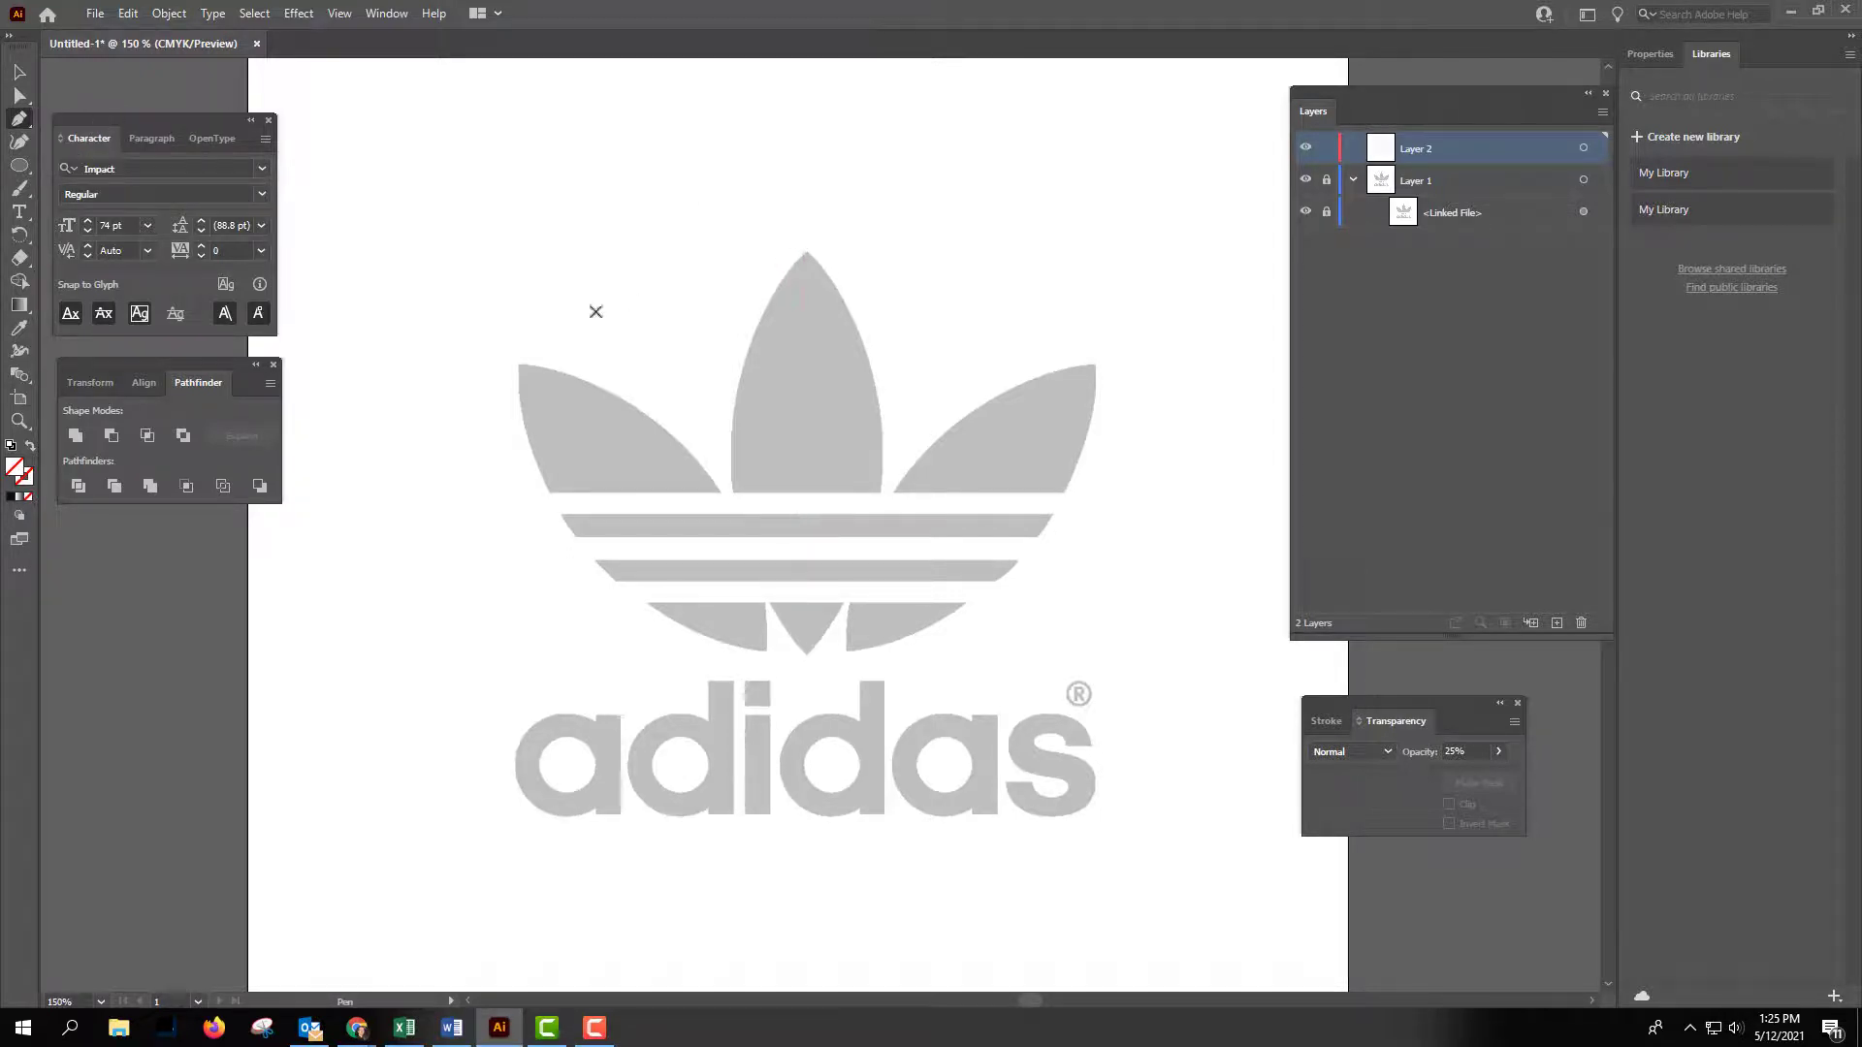
{"action": "left_click_drag", "start_coordinate": [519, 363], "coordinate": [526, 451]}
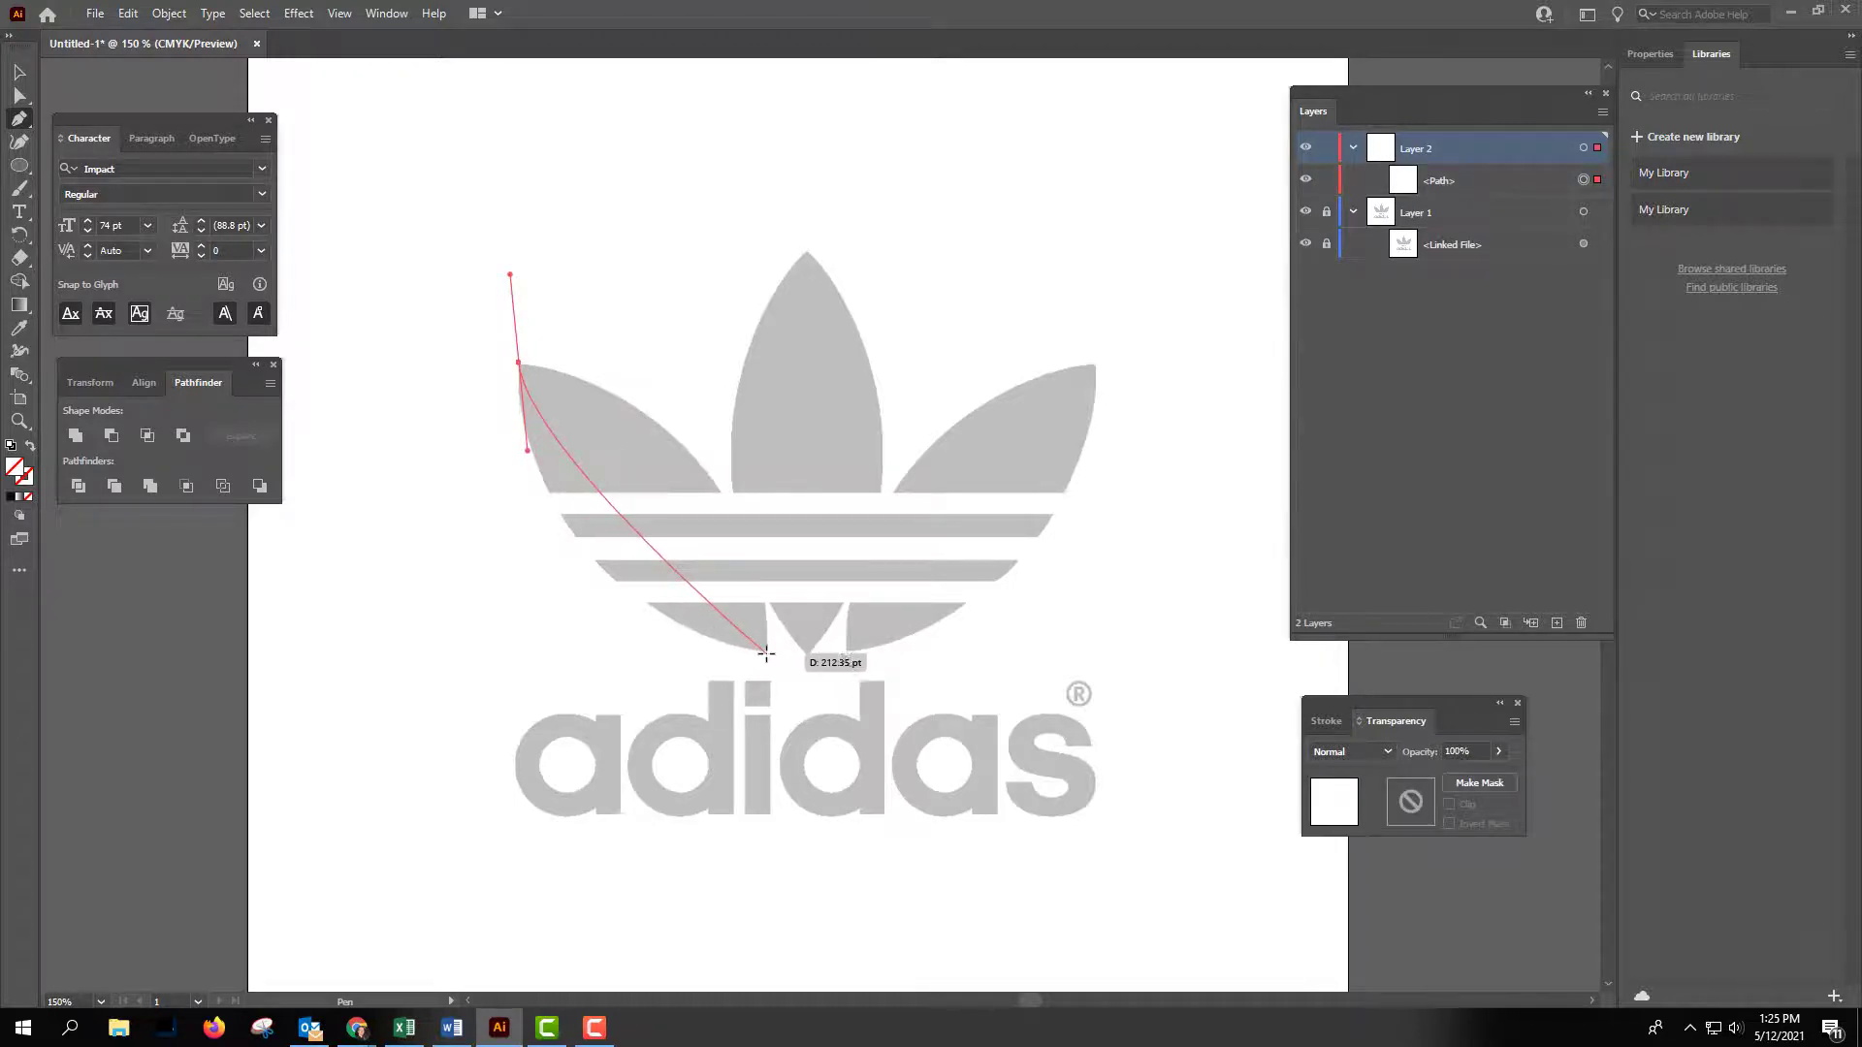
{"action": "left_click_drag", "start_coordinate": [765, 653], "coordinate": [982, 708]}
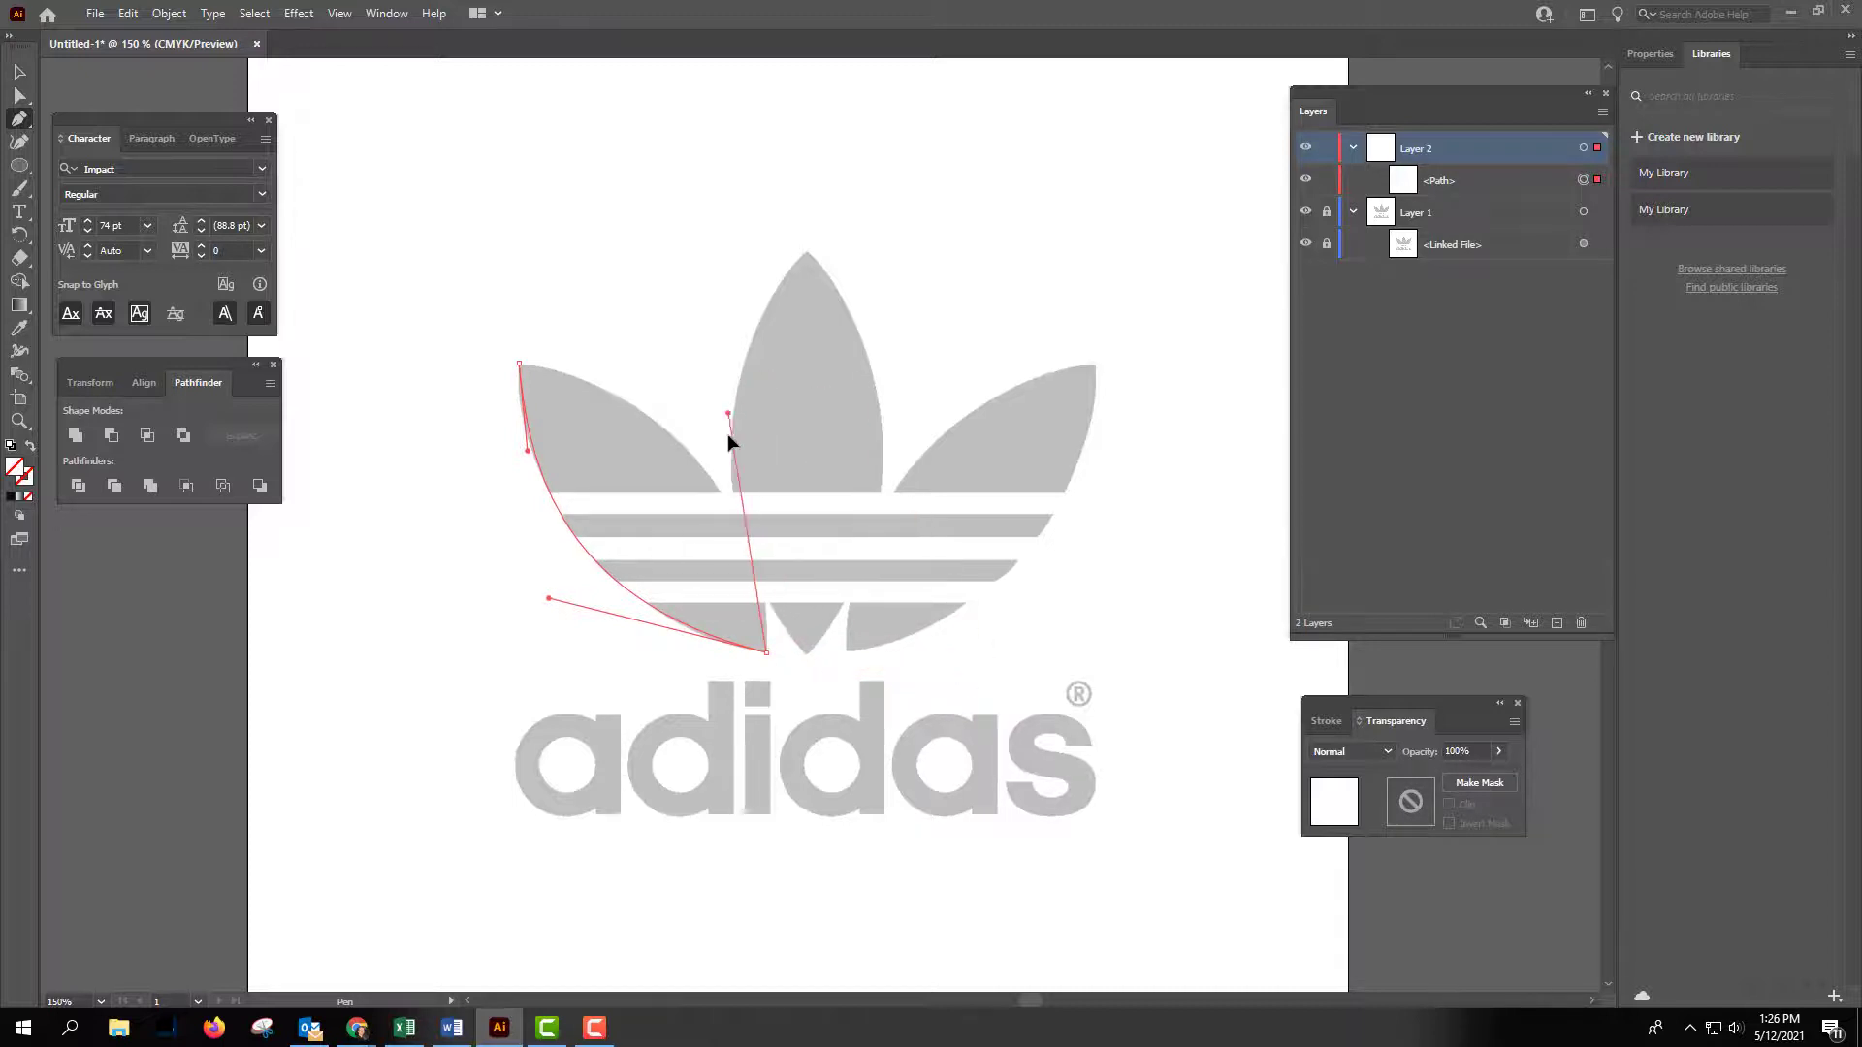
{"action": "left_click_drag", "start_coordinate": [737, 446], "coordinate": [760, 441]}
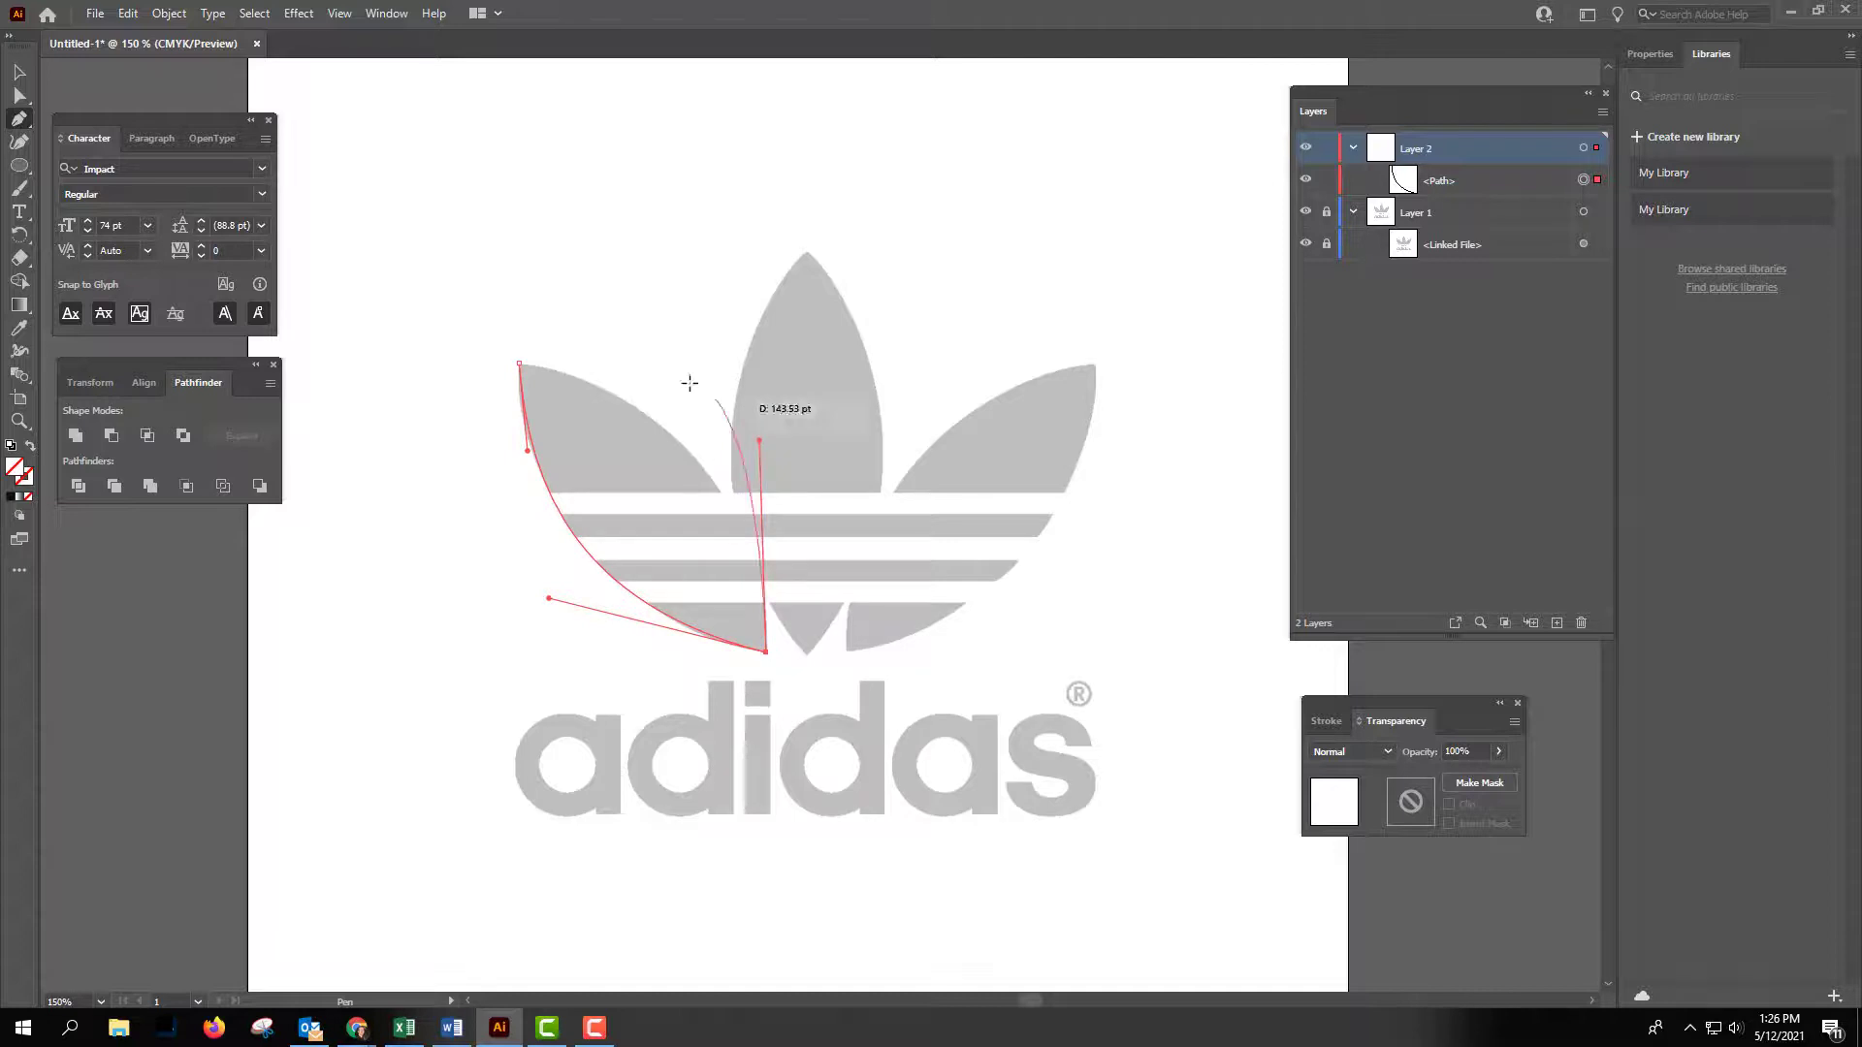
{"action": "left_click", "coordinate": [517, 363]}
{"action": "left_click_drag", "start_coordinate": [514, 363], "coordinate": [514, 428]}
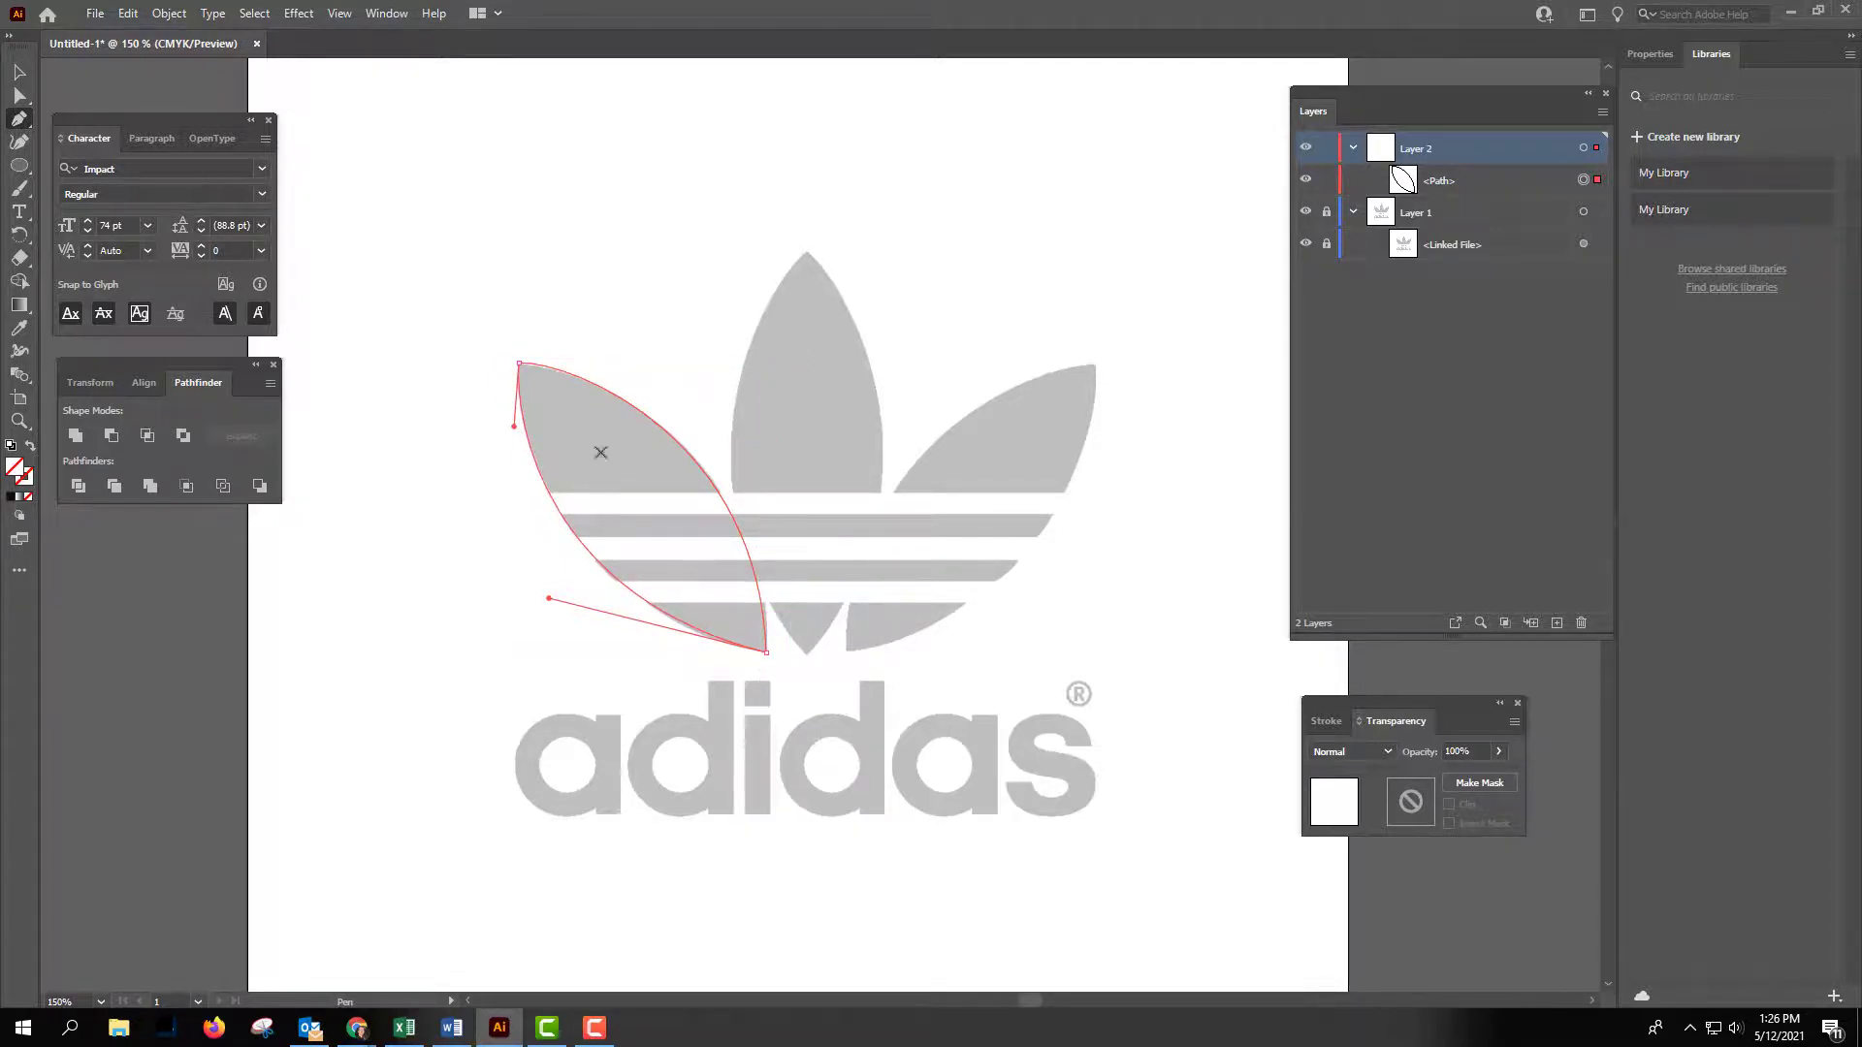
{"action": "key", "text": "ctrl"}
{"action": "left_click", "coordinate": [841, 414], "text": "ctrl"}
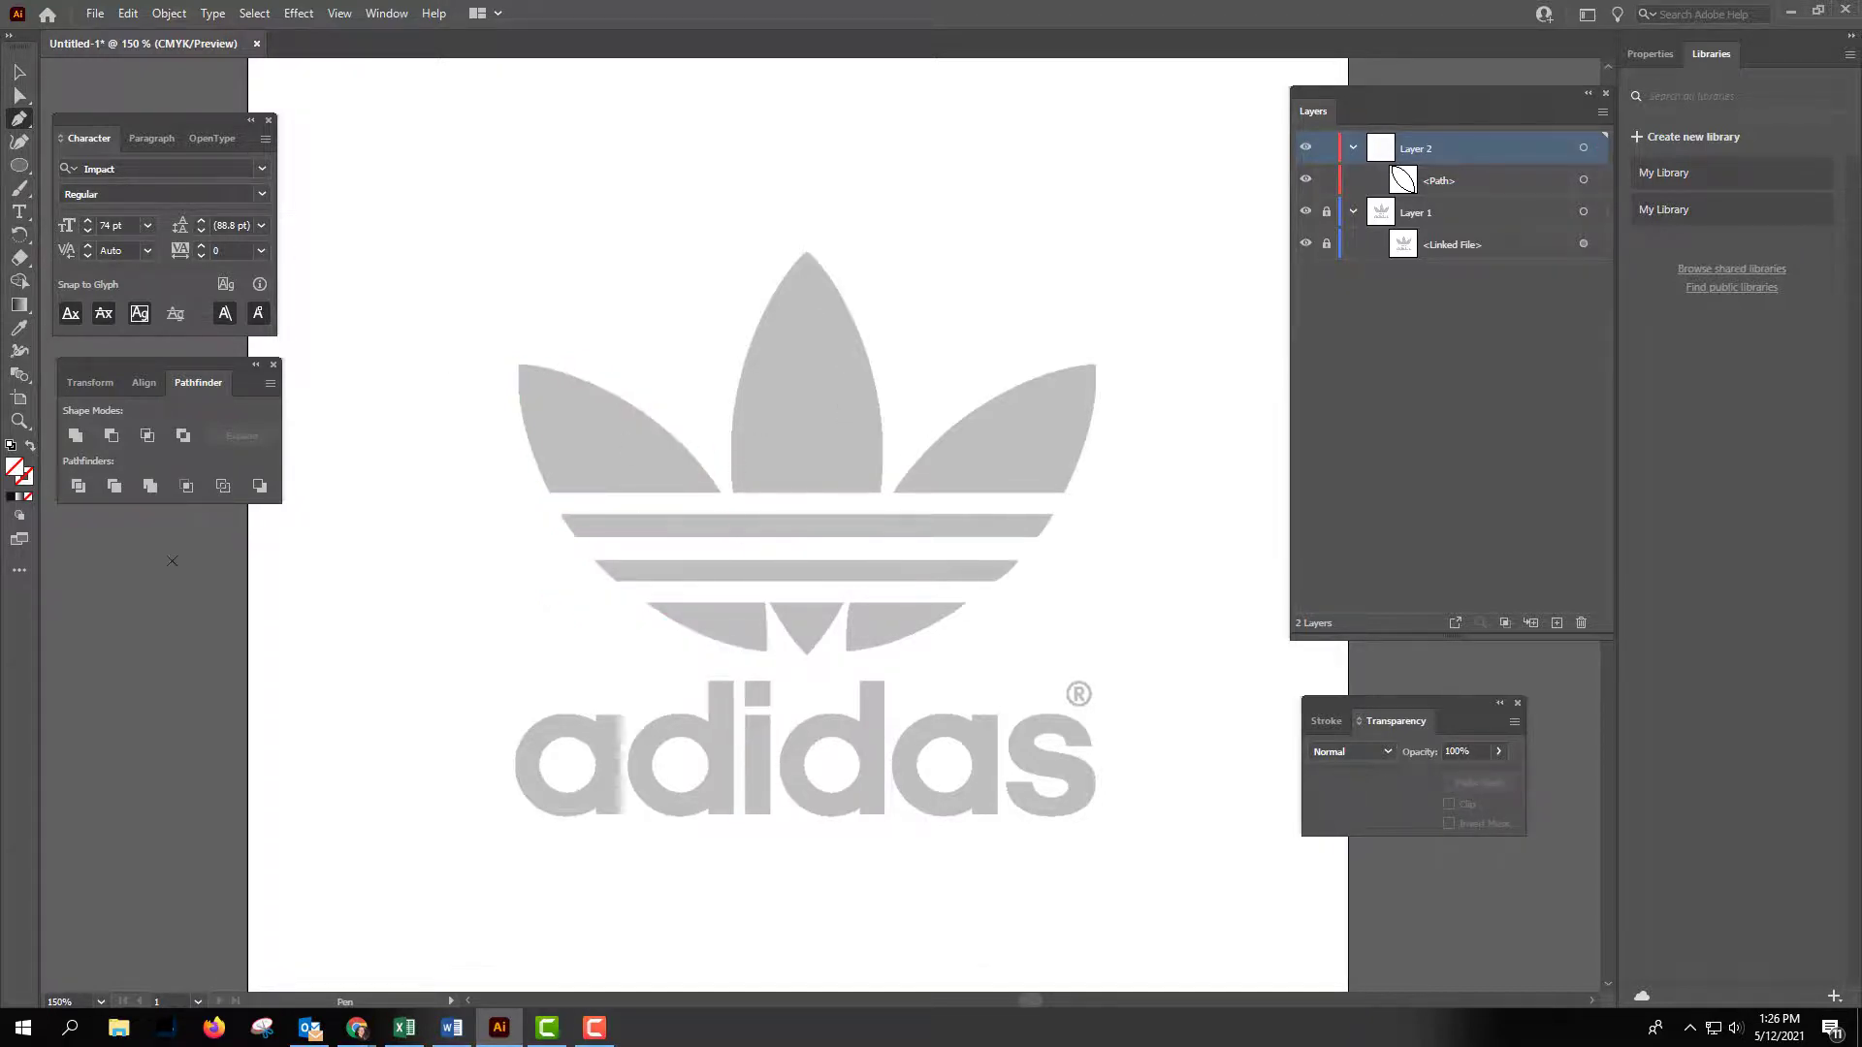
Inspect the traced left leaf in Outline view and return to GPU Preview.
{"action": "left_click", "coordinate": [20, 71]}
{"action": "left_click", "coordinate": [339, 13]}
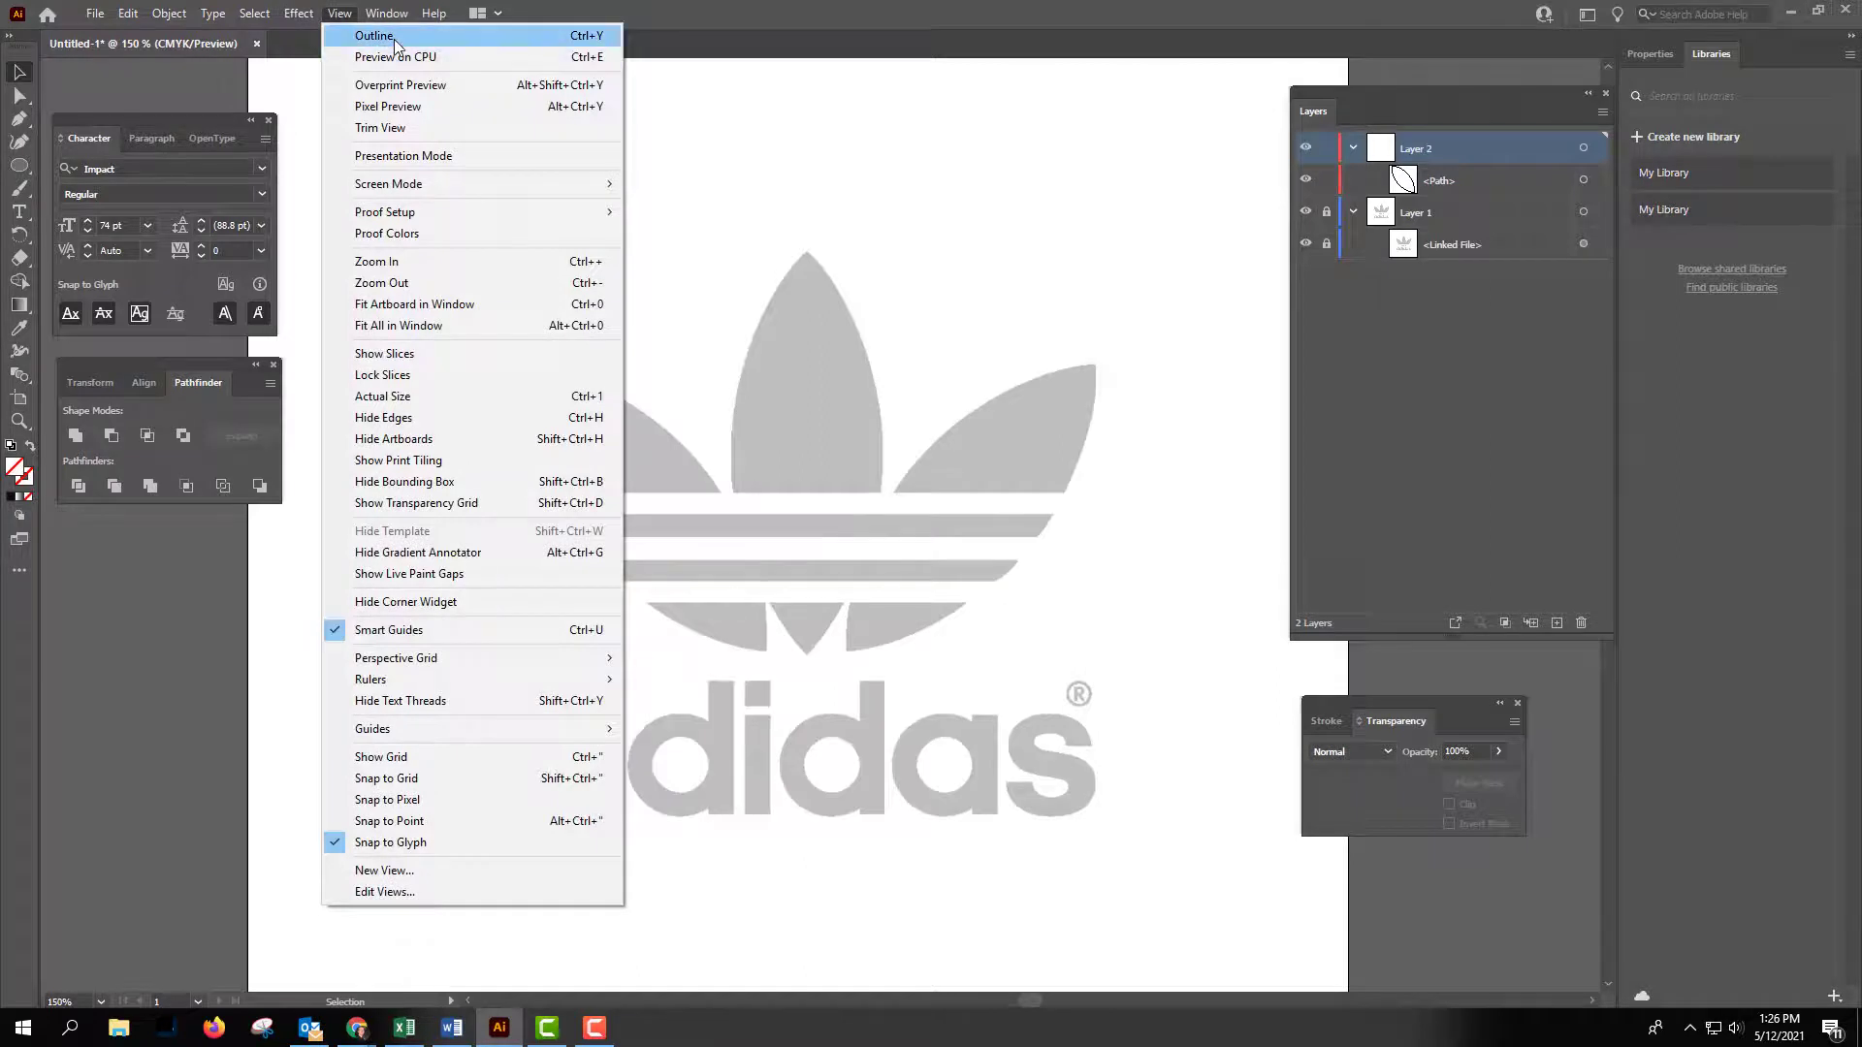
{"action": "left_click", "coordinate": [373, 39]}
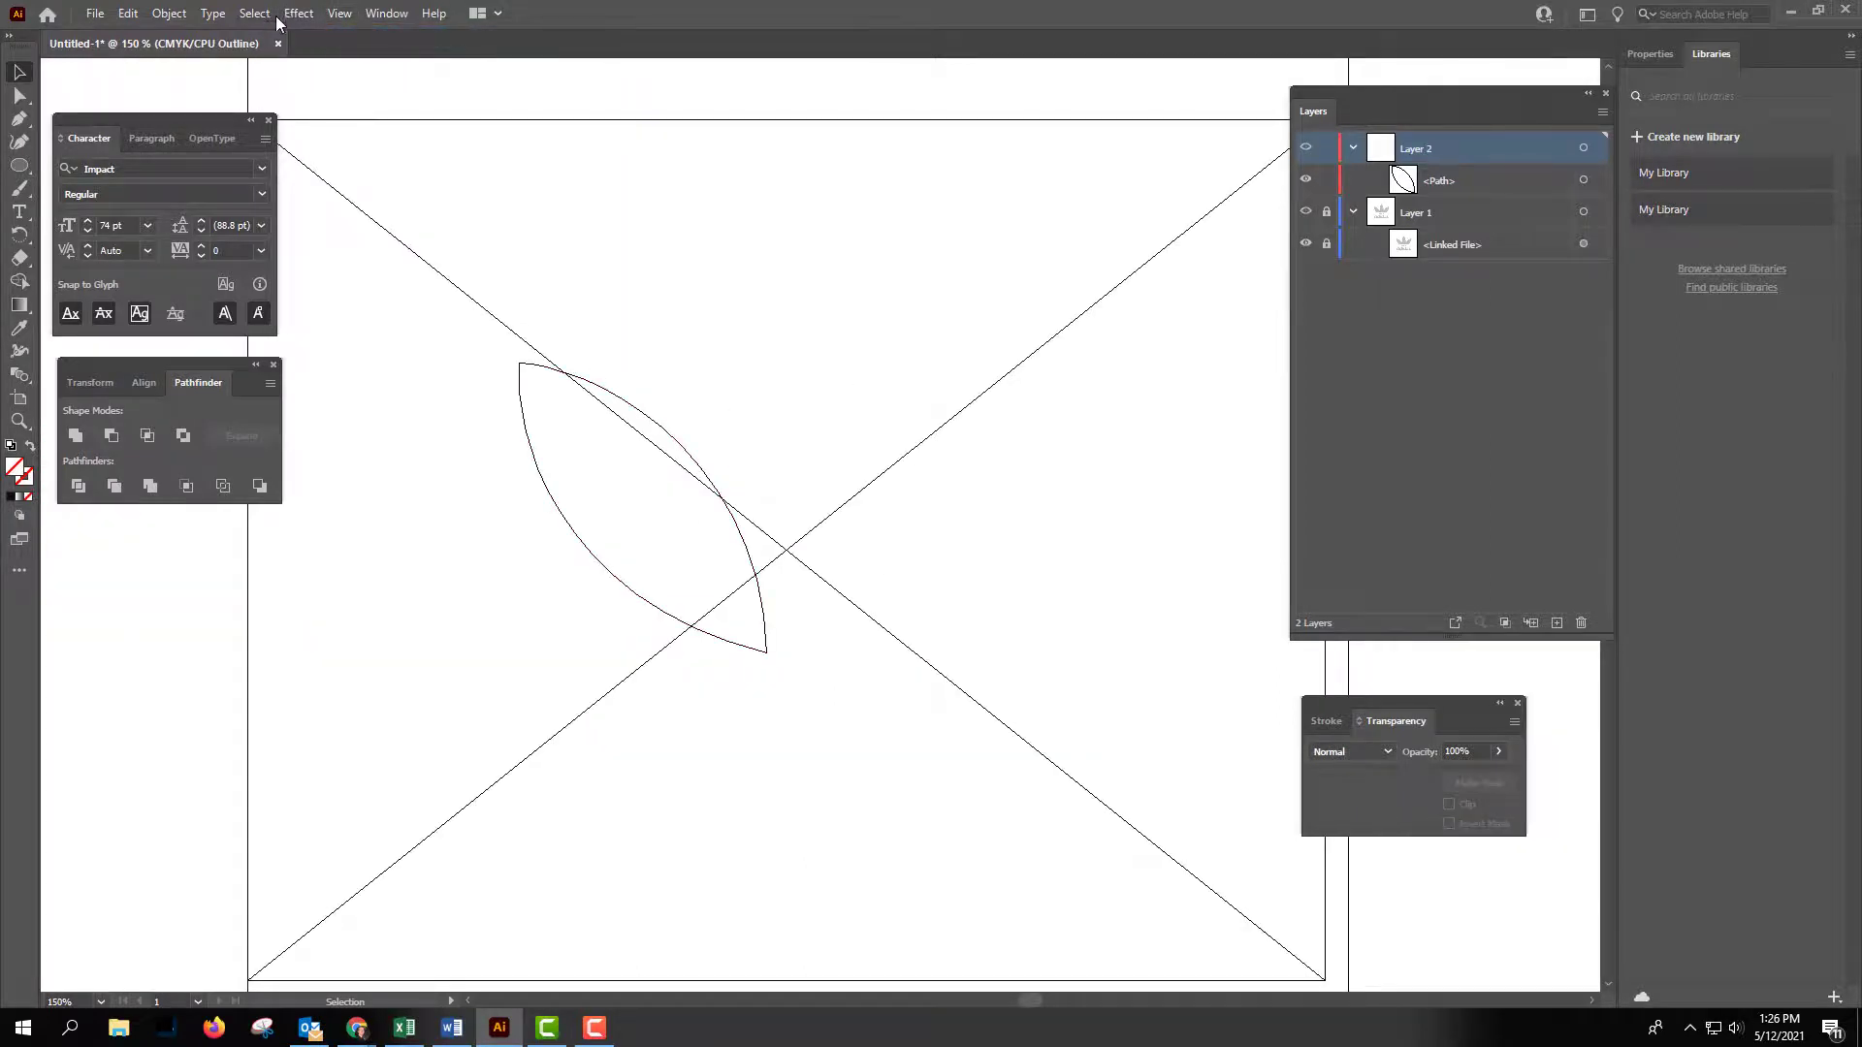
{"action": "left_click", "coordinate": [340, 13]}
{"action": "left_click", "coordinate": [373, 36]}
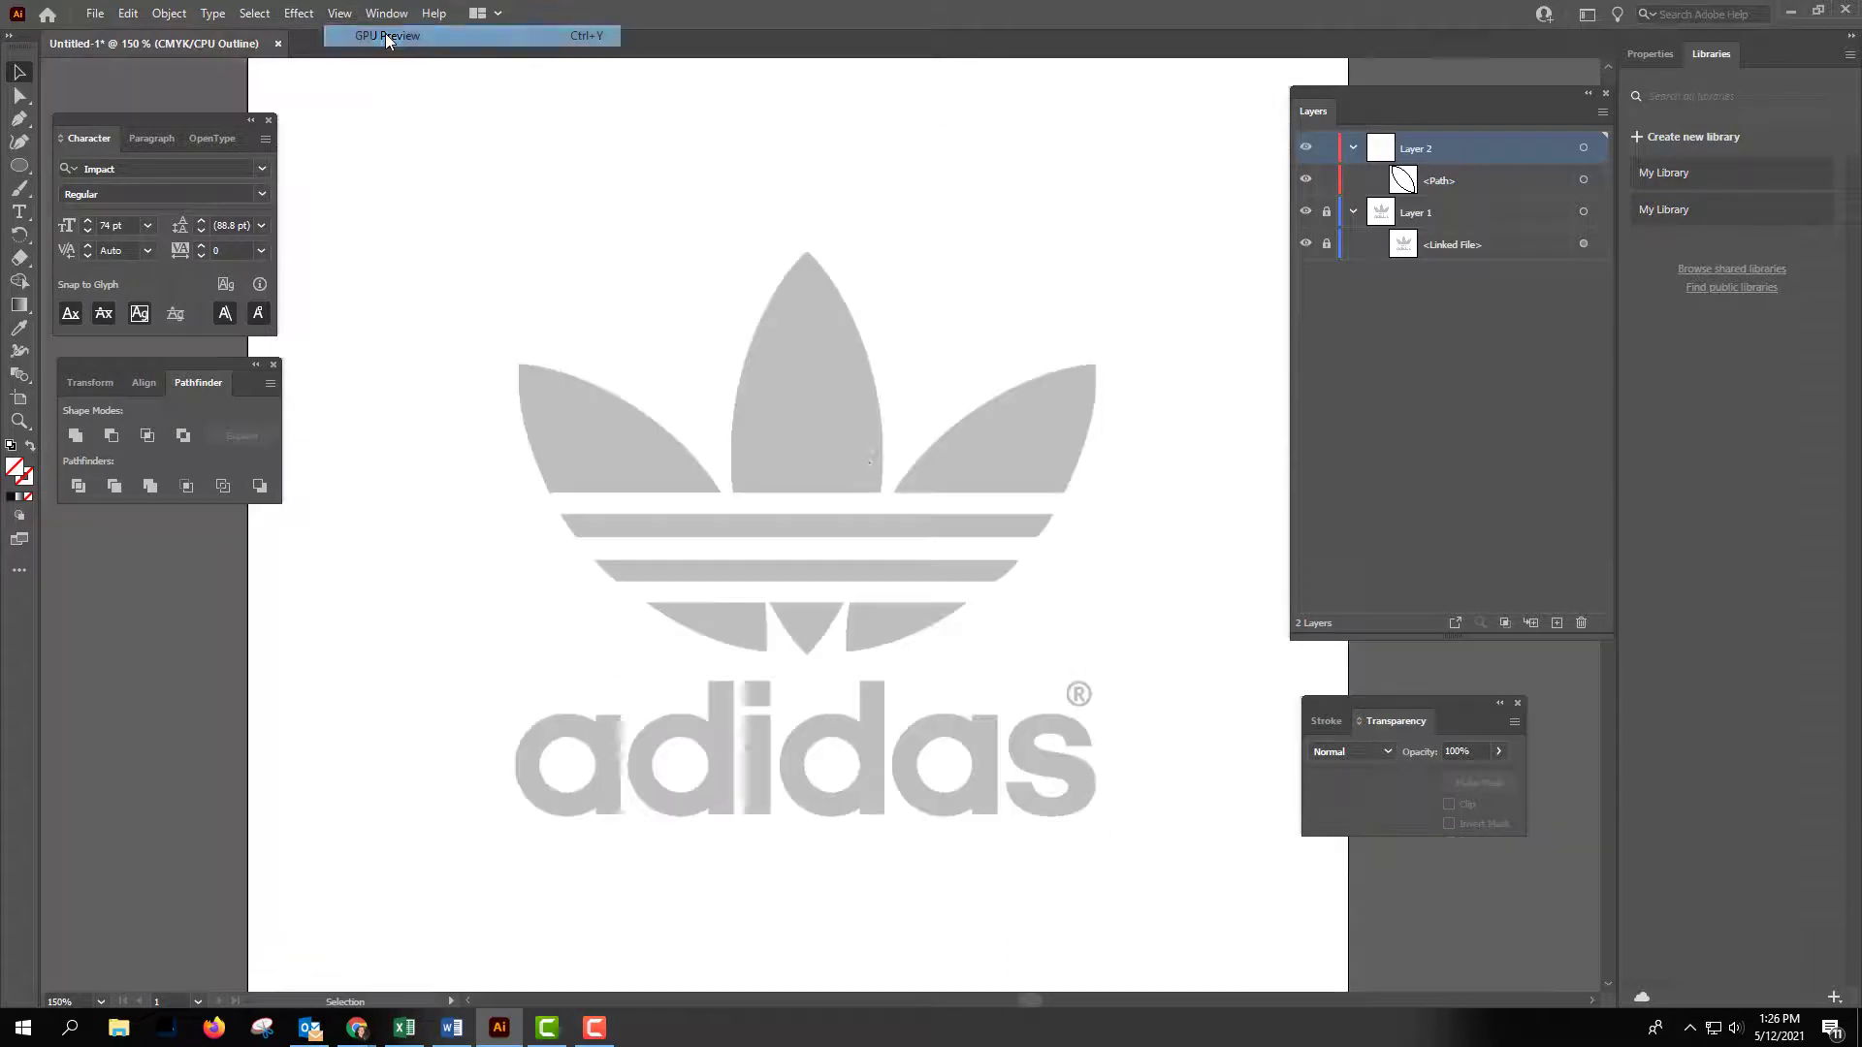
Give the left leaf path the default black stroke with no fill.
{"action": "left_click", "coordinate": [617, 398]}
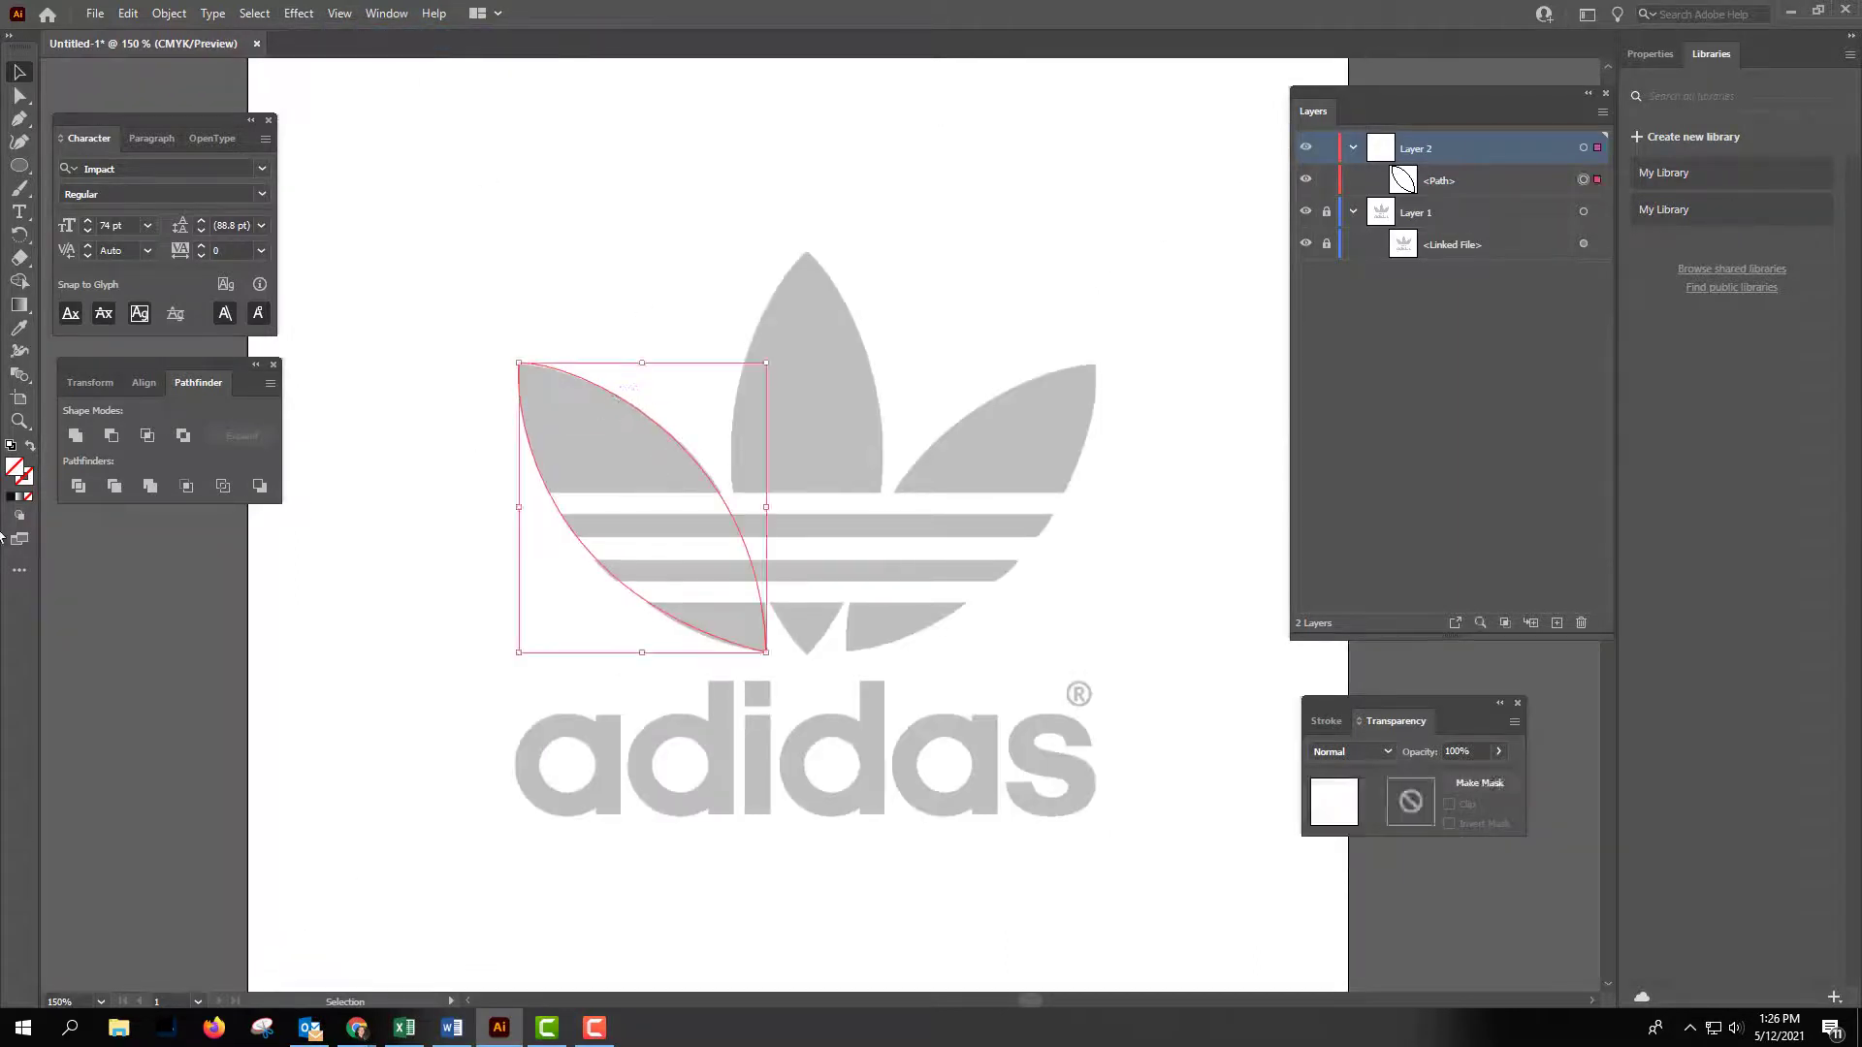
{"action": "double_click", "coordinate": [29, 477]}
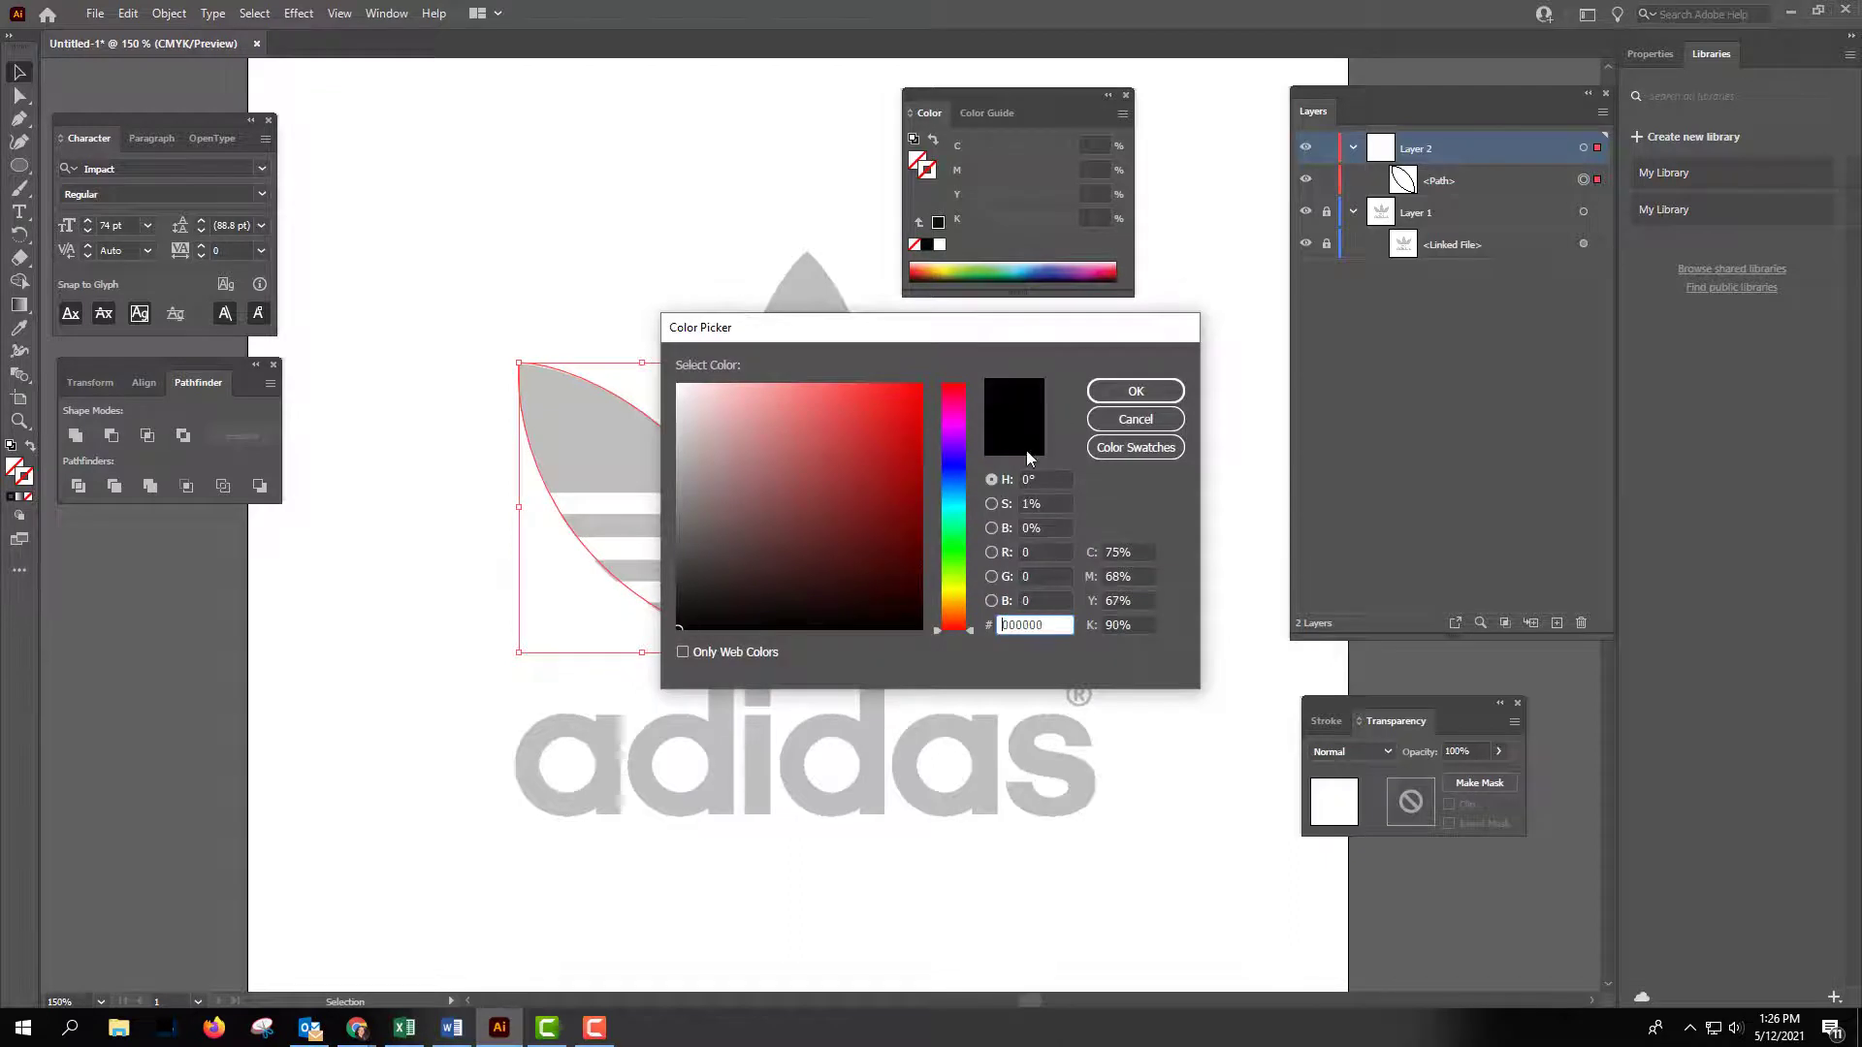
{"action": "left_click", "coordinate": [1135, 391]}
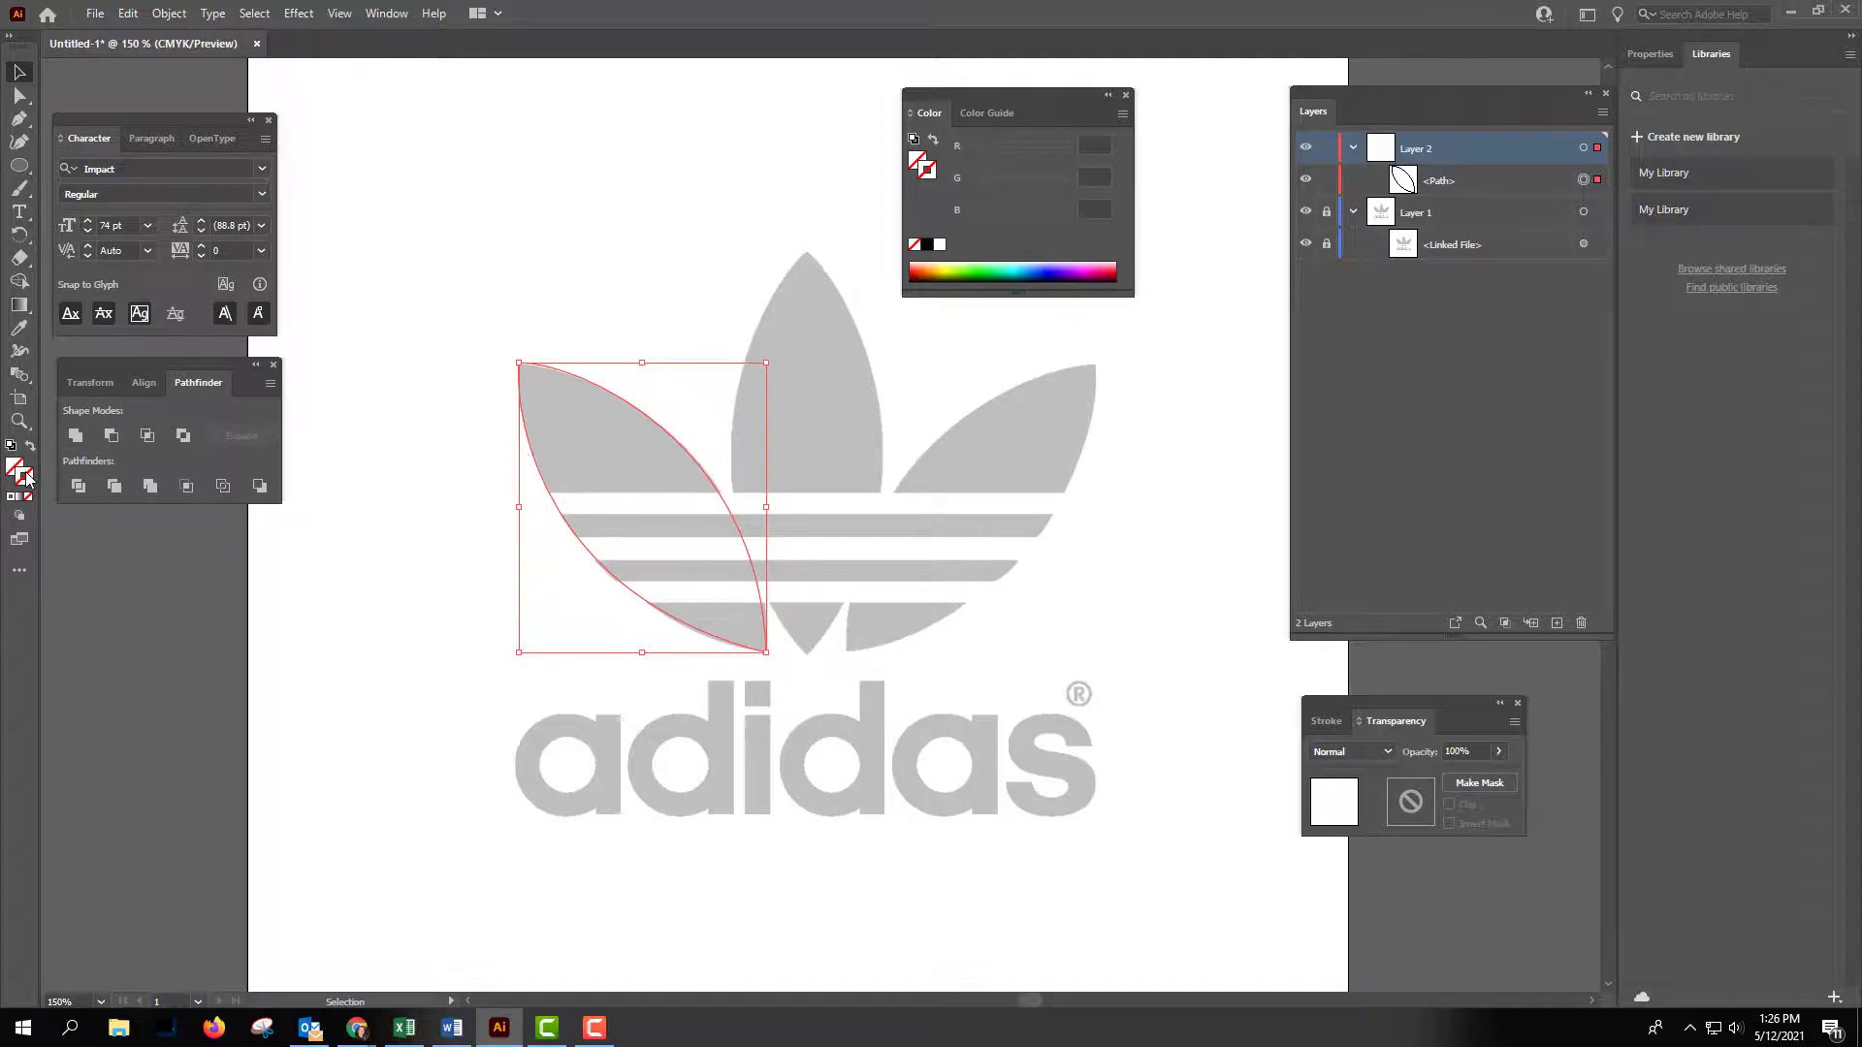
{"action": "key", "text": "d"}
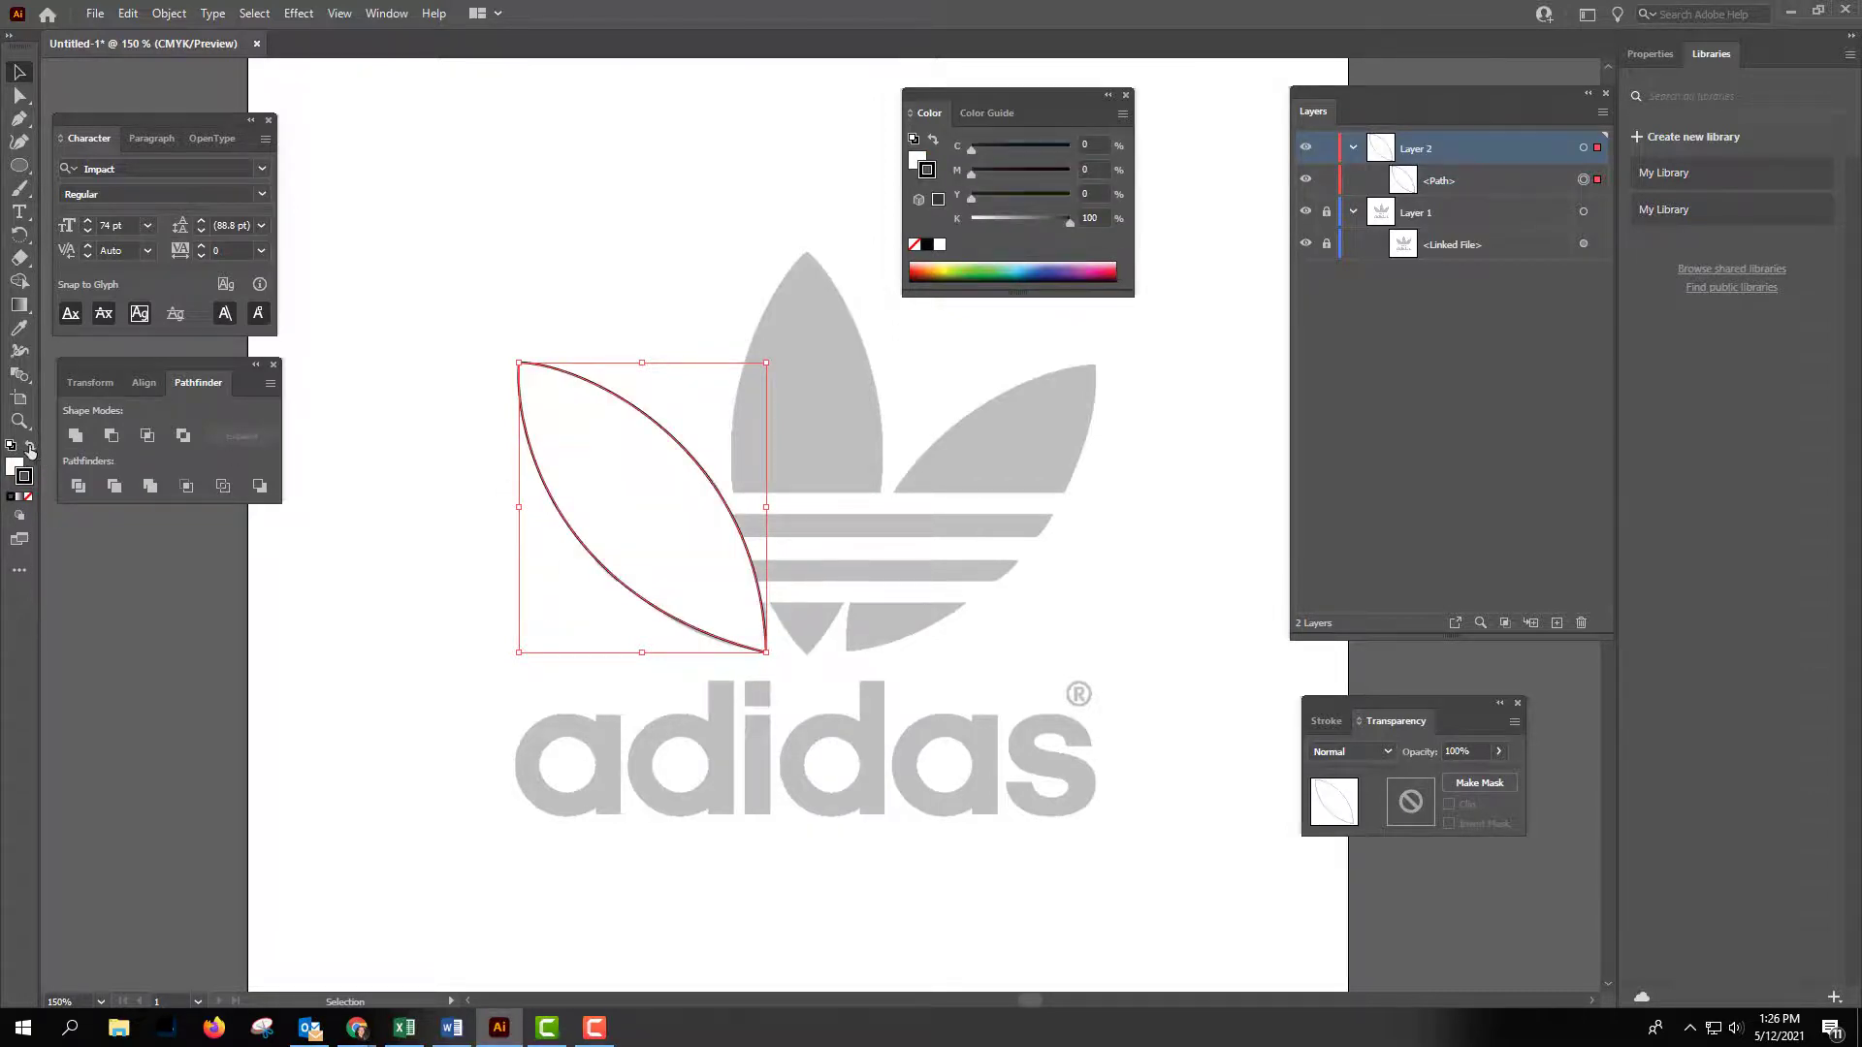
{"action": "left_click", "coordinate": [29, 498]}
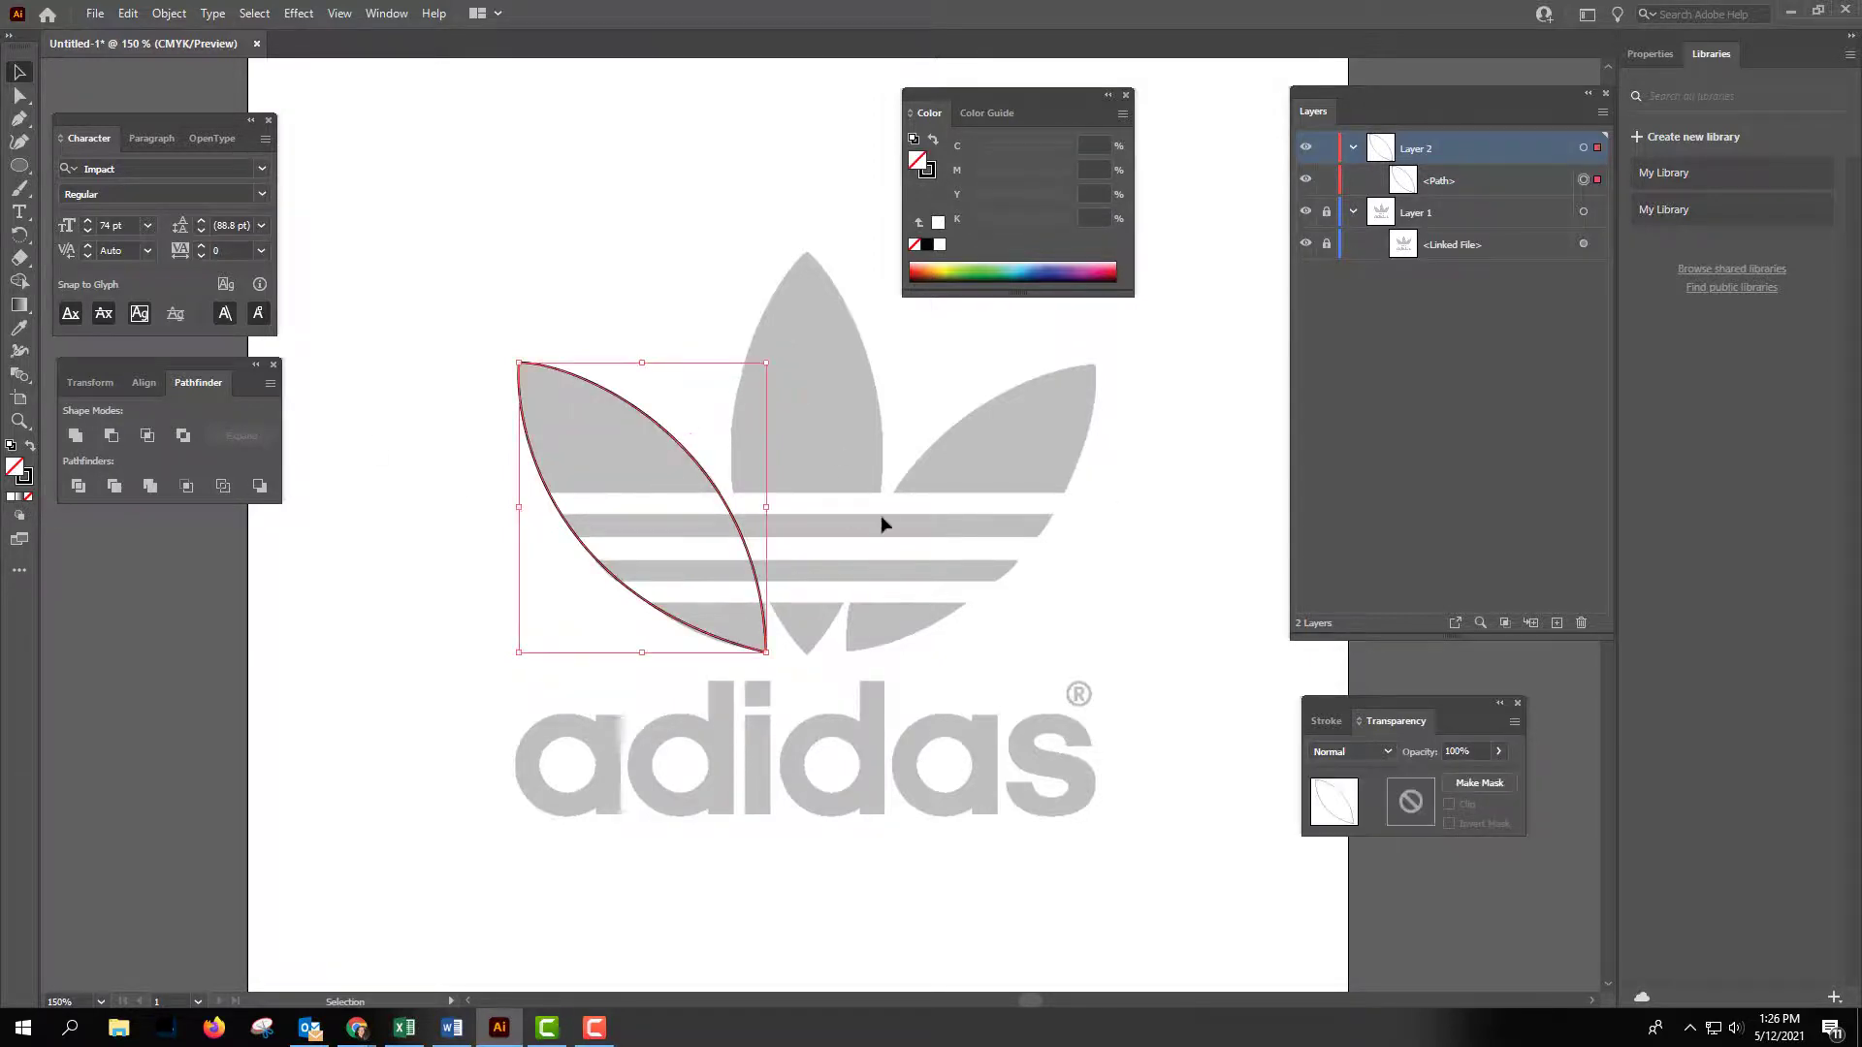
Duplicate the left leaf path in place, directly in front of the original.
{"action": "key", "text": "a"}
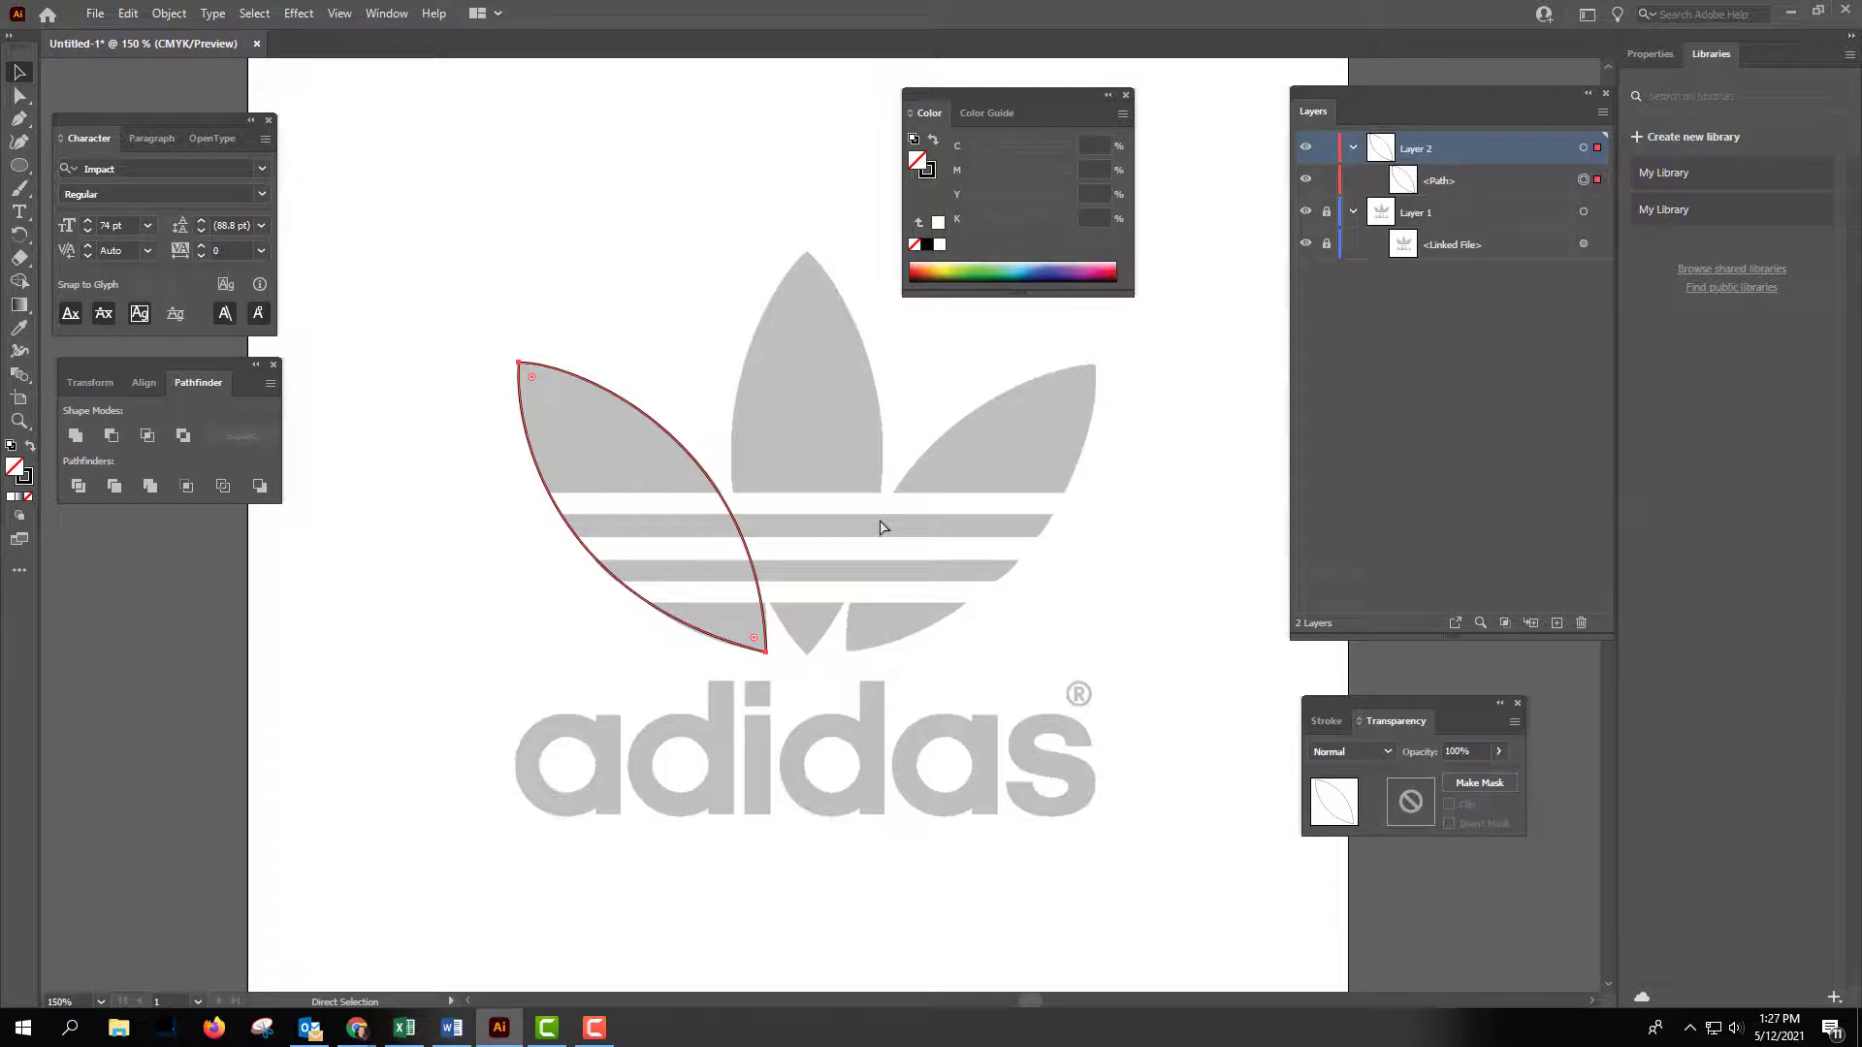
{"action": "key", "text": "ctrl+f"}
{"action": "key", "text": "v"}
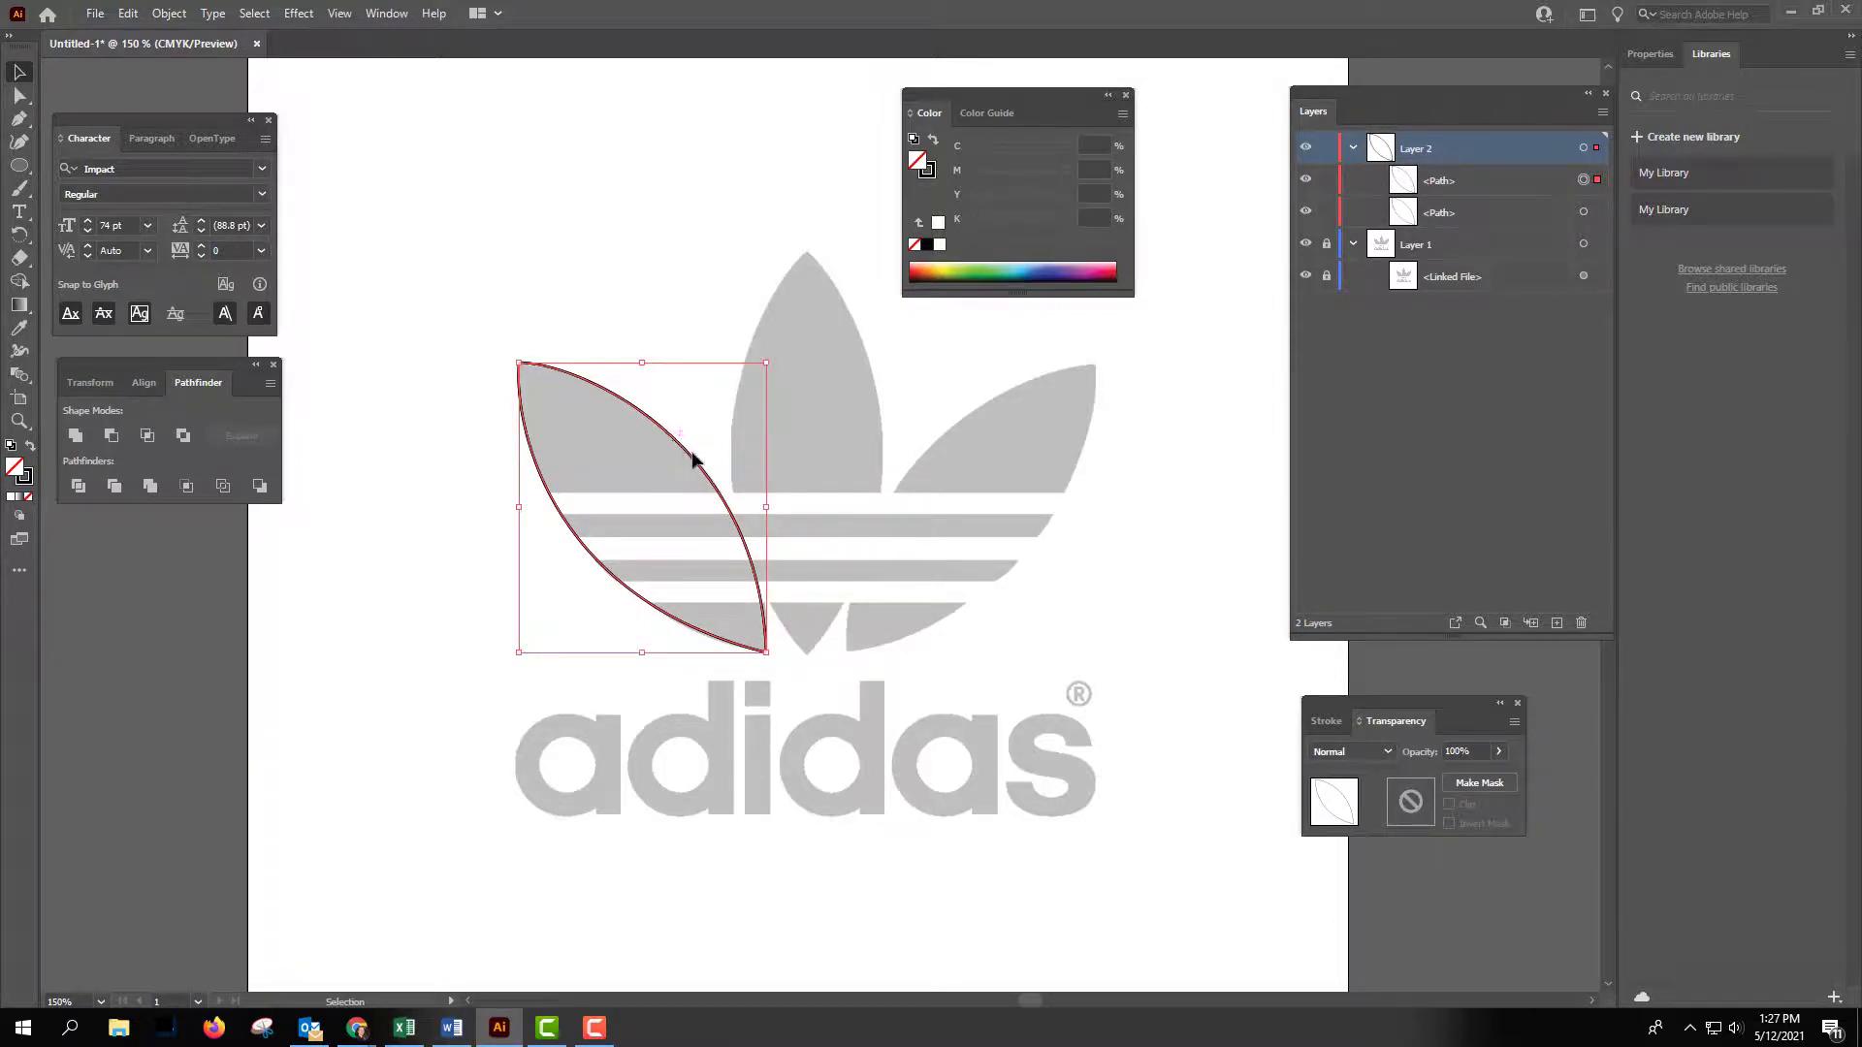
Rotate and move the duplicated leaf to match the right leaf of the reference, and deselect it.
{"action": "left_click_drag", "start_coordinate": [684, 451], "coordinate": [731, 466]}
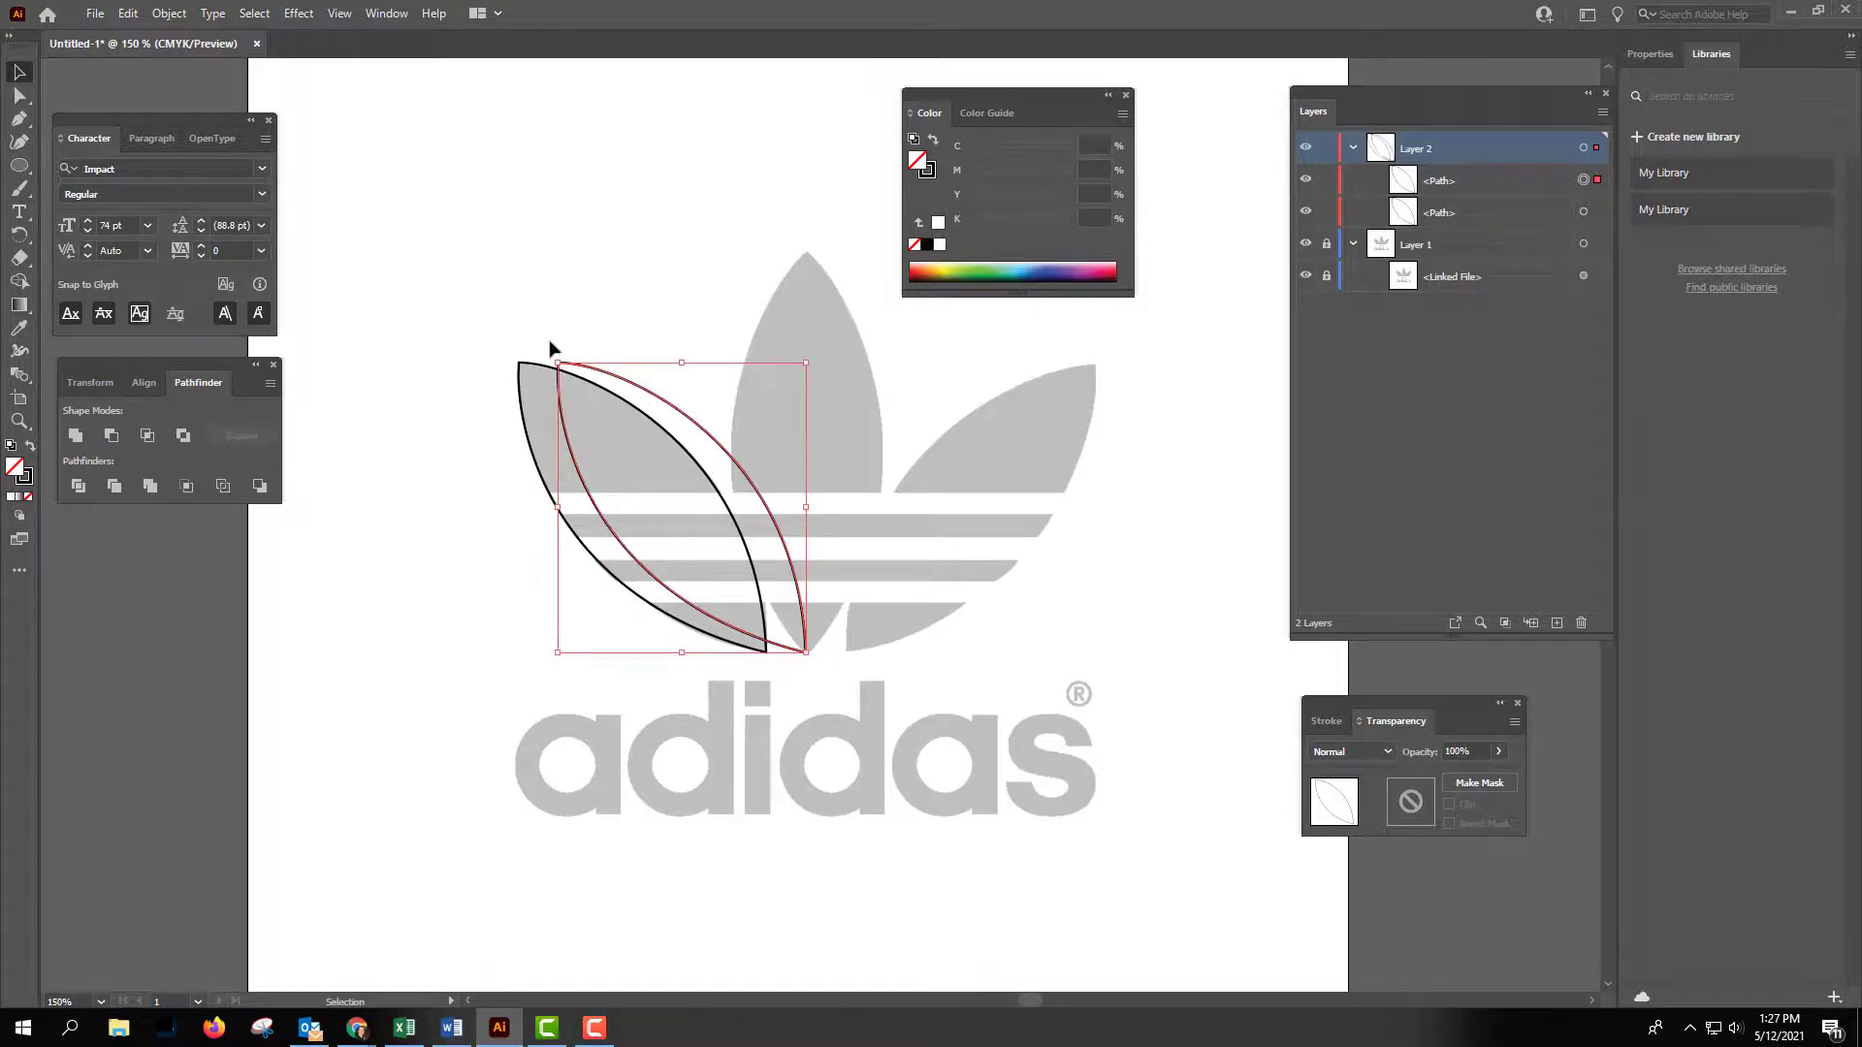
{"action": "left_click_drag", "start_coordinate": [550, 357], "coordinate": [678, 294]}
{"action": "left_click_drag", "start_coordinate": [725, 395], "coordinate": [1048, 394]}
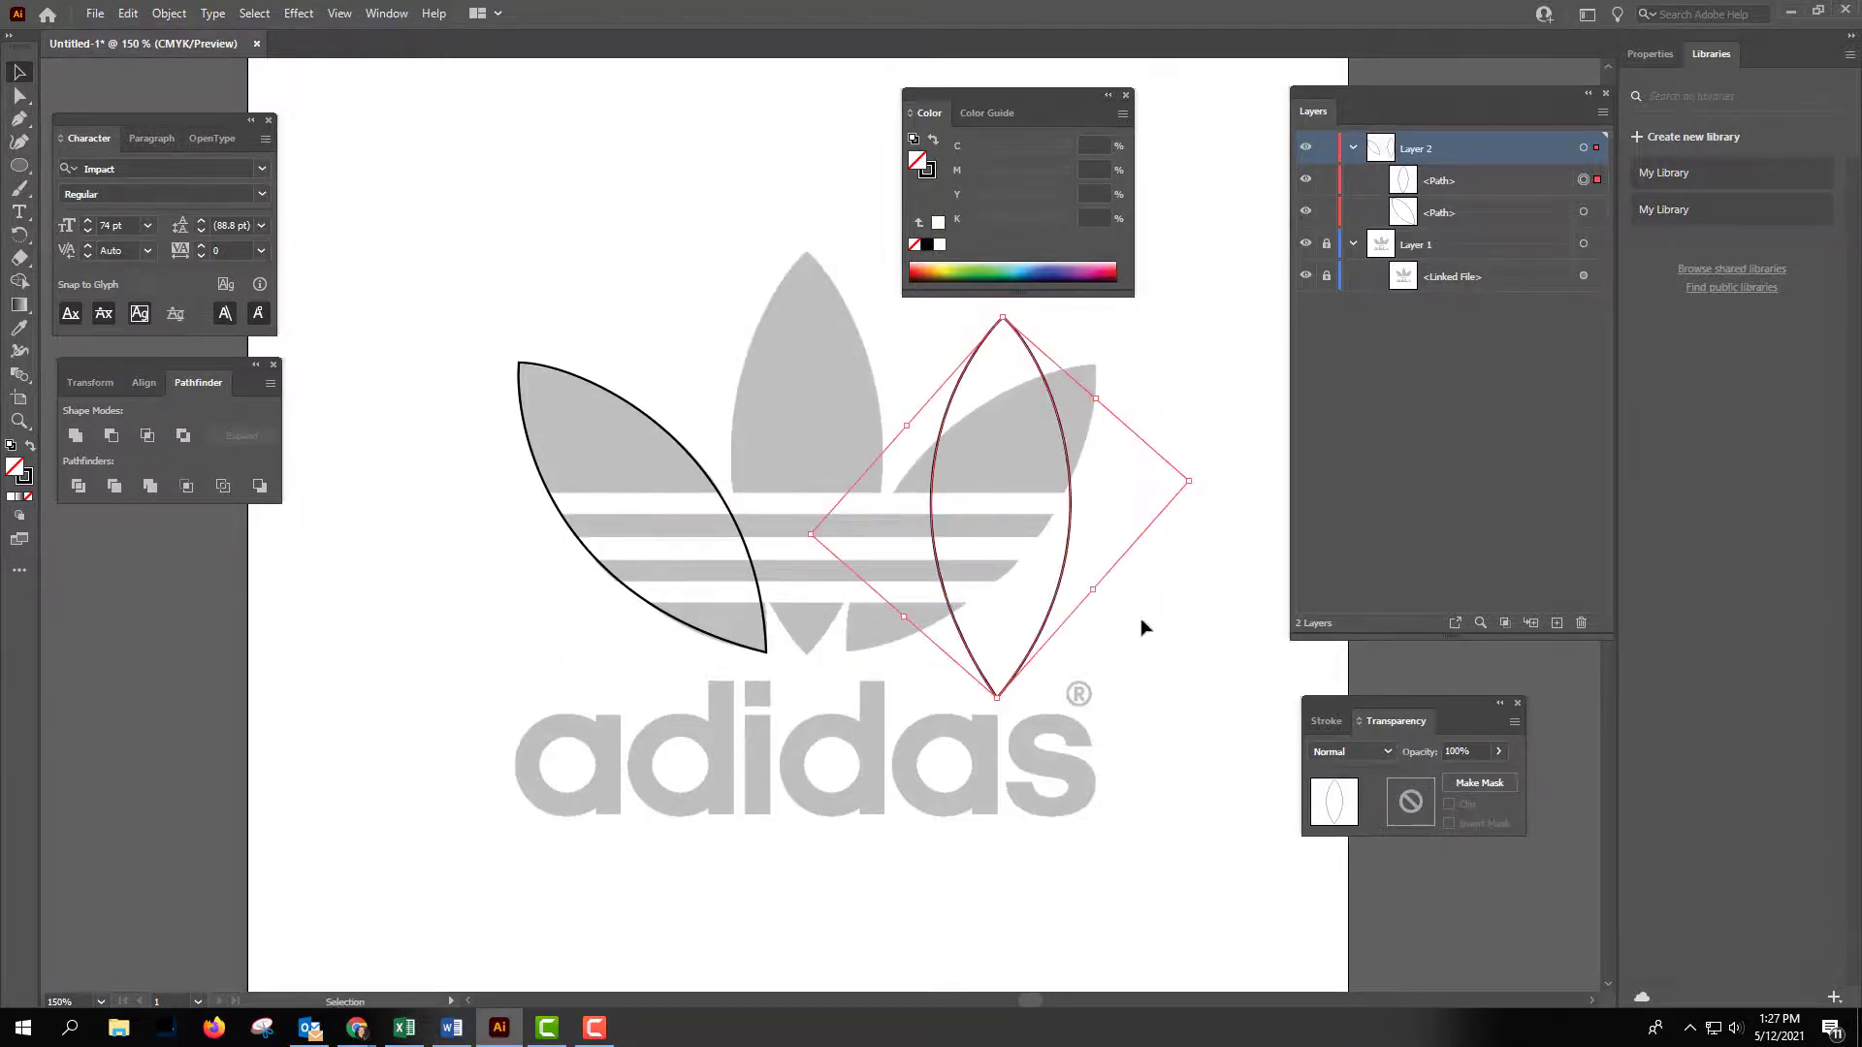
{"action": "left_click_drag", "start_coordinate": [1199, 485], "coordinate": [1147, 624]}
{"action": "left_click_drag", "start_coordinate": [1049, 549], "coordinate": [1057, 528]}
{"action": "left_click_drag", "start_coordinate": [1136, 623], "coordinate": [1154, 618]}
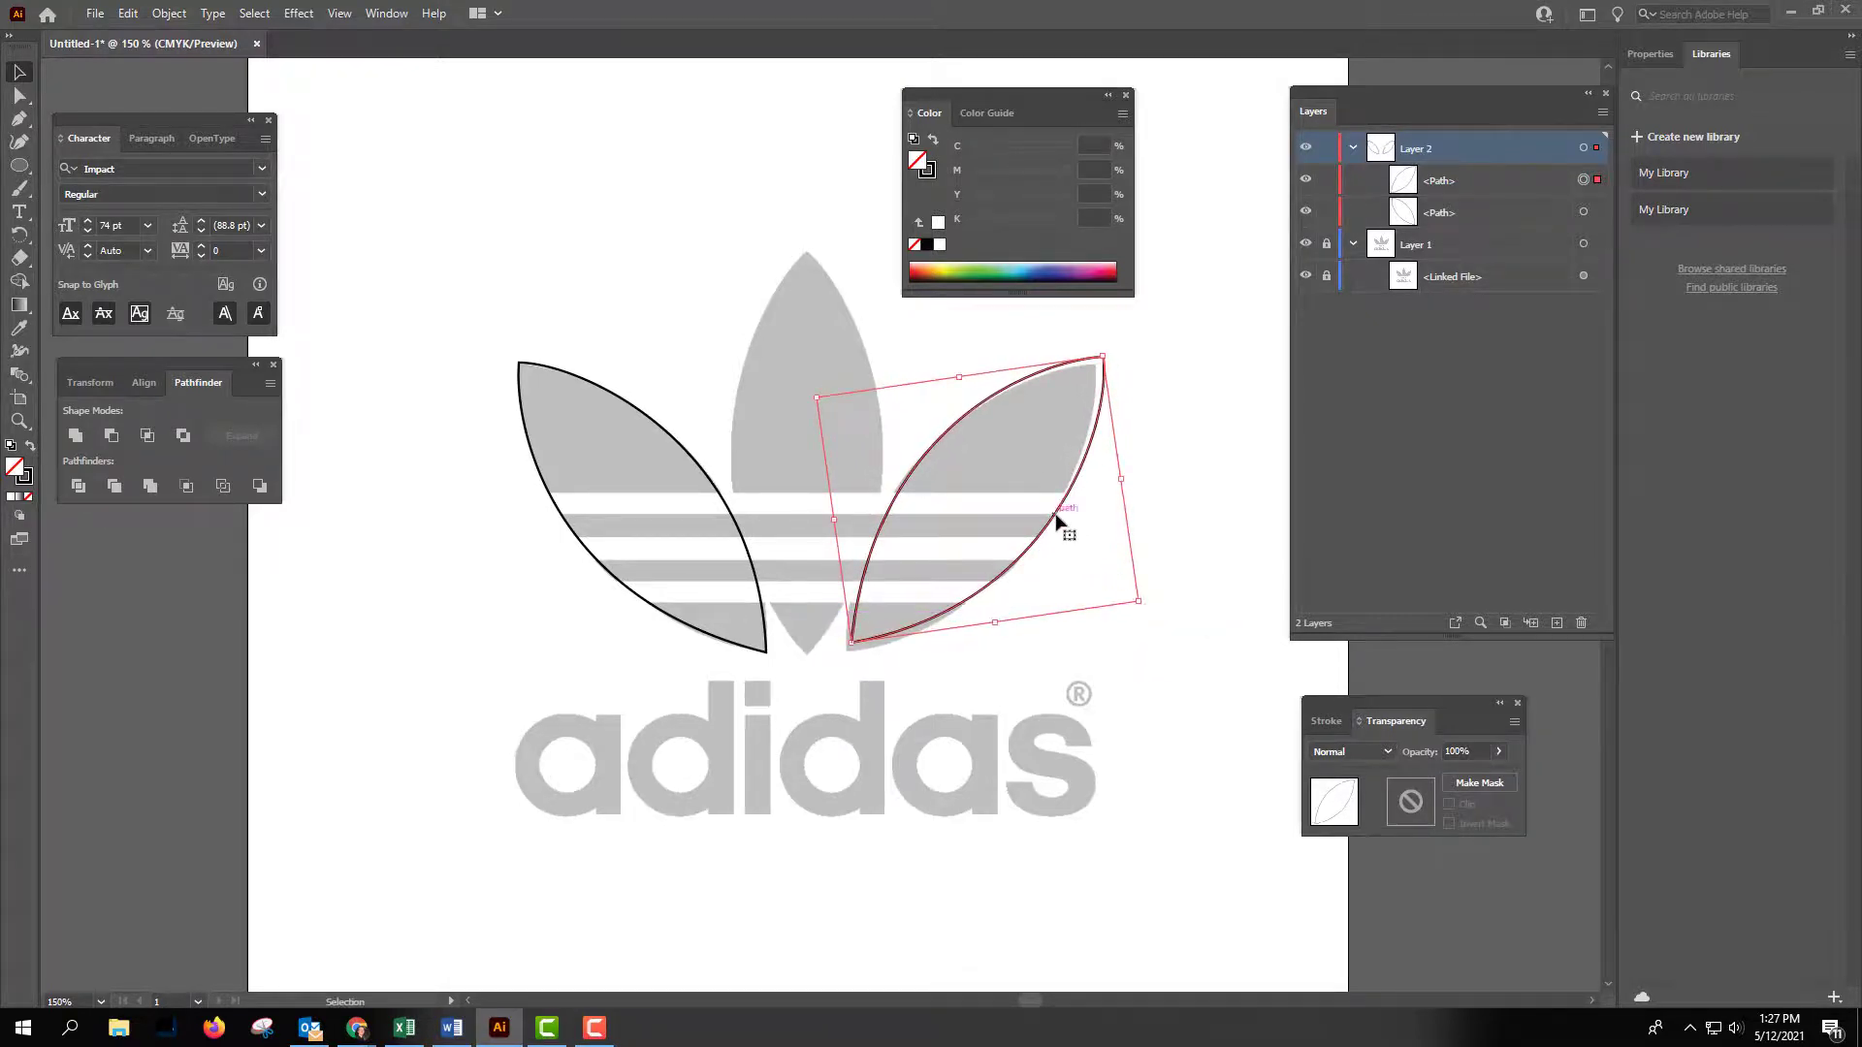
{"action": "left_click_drag", "start_coordinate": [1059, 516], "coordinate": [1054, 523]}
{"action": "left_click", "coordinate": [1112, 501]}
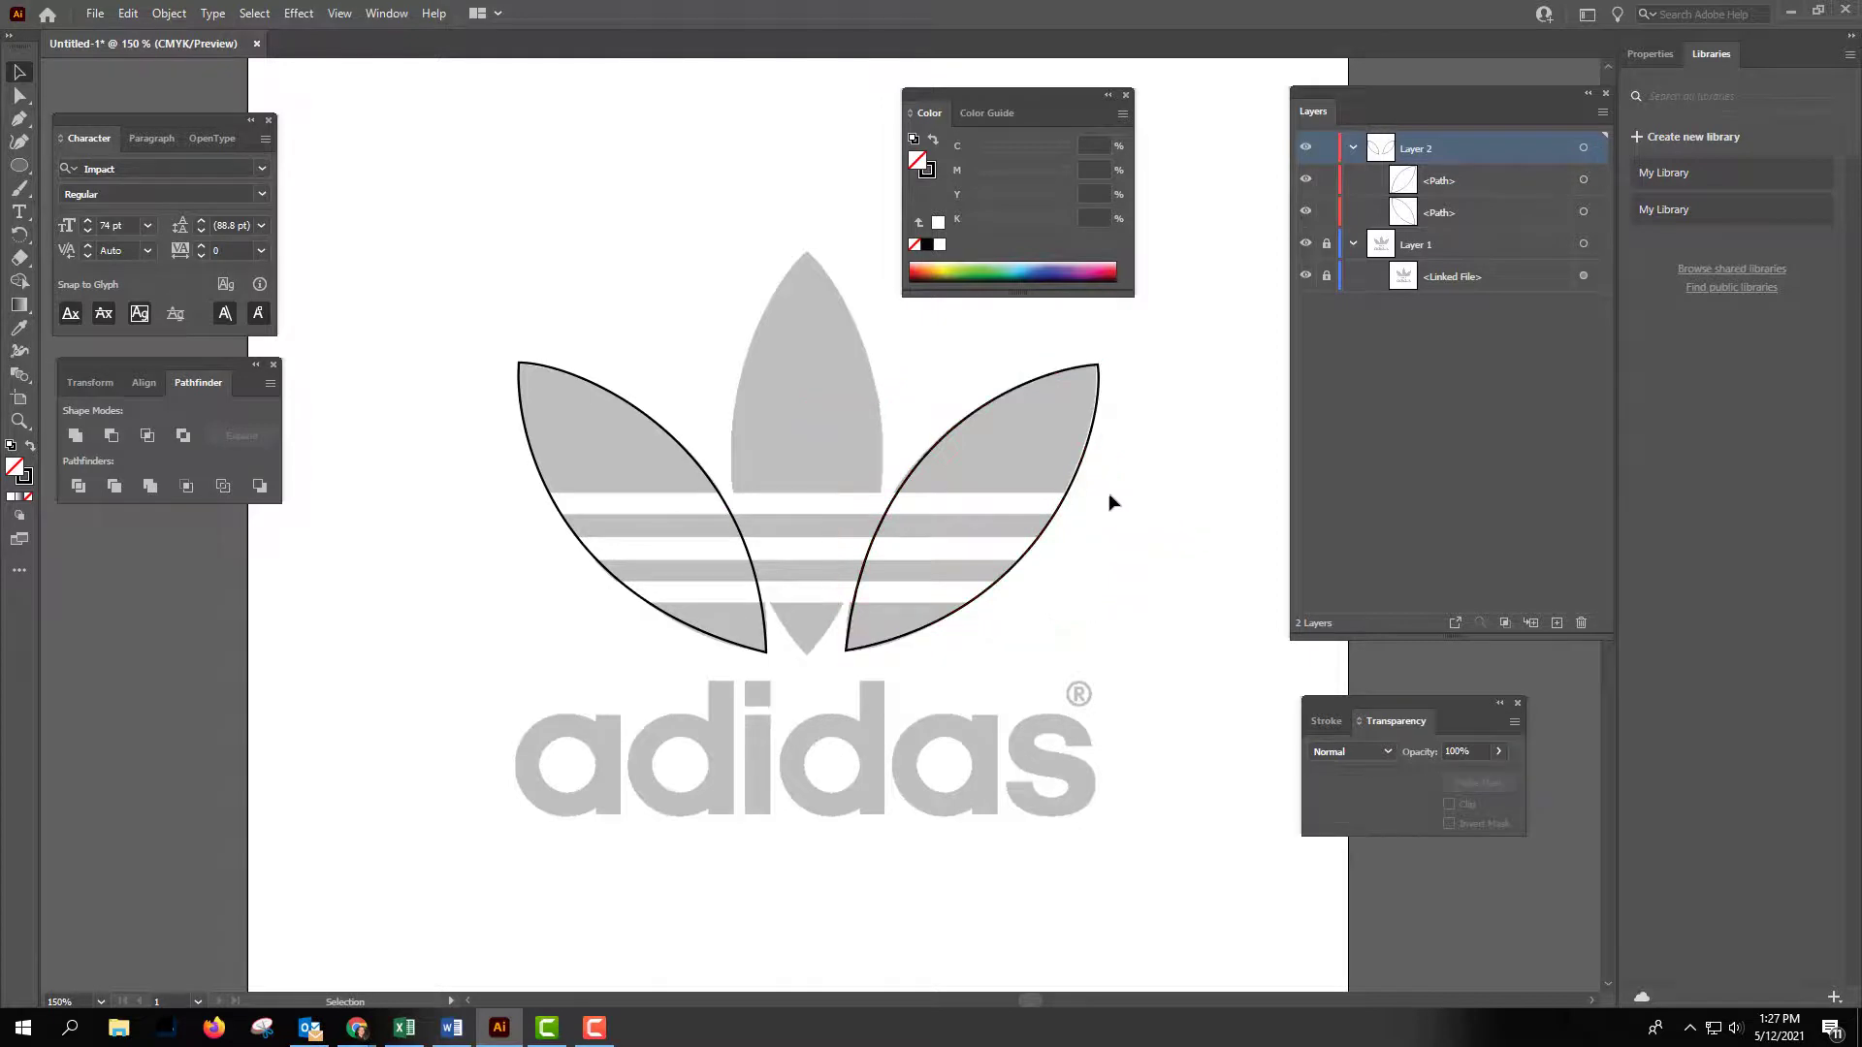
Trace the center leaf with the Pen tool as a closed curved path from its top tip down to the bottom triangle's point.
{"action": "left_click", "coordinate": [19, 118]}
{"action": "left_click", "coordinate": [773, 295]}
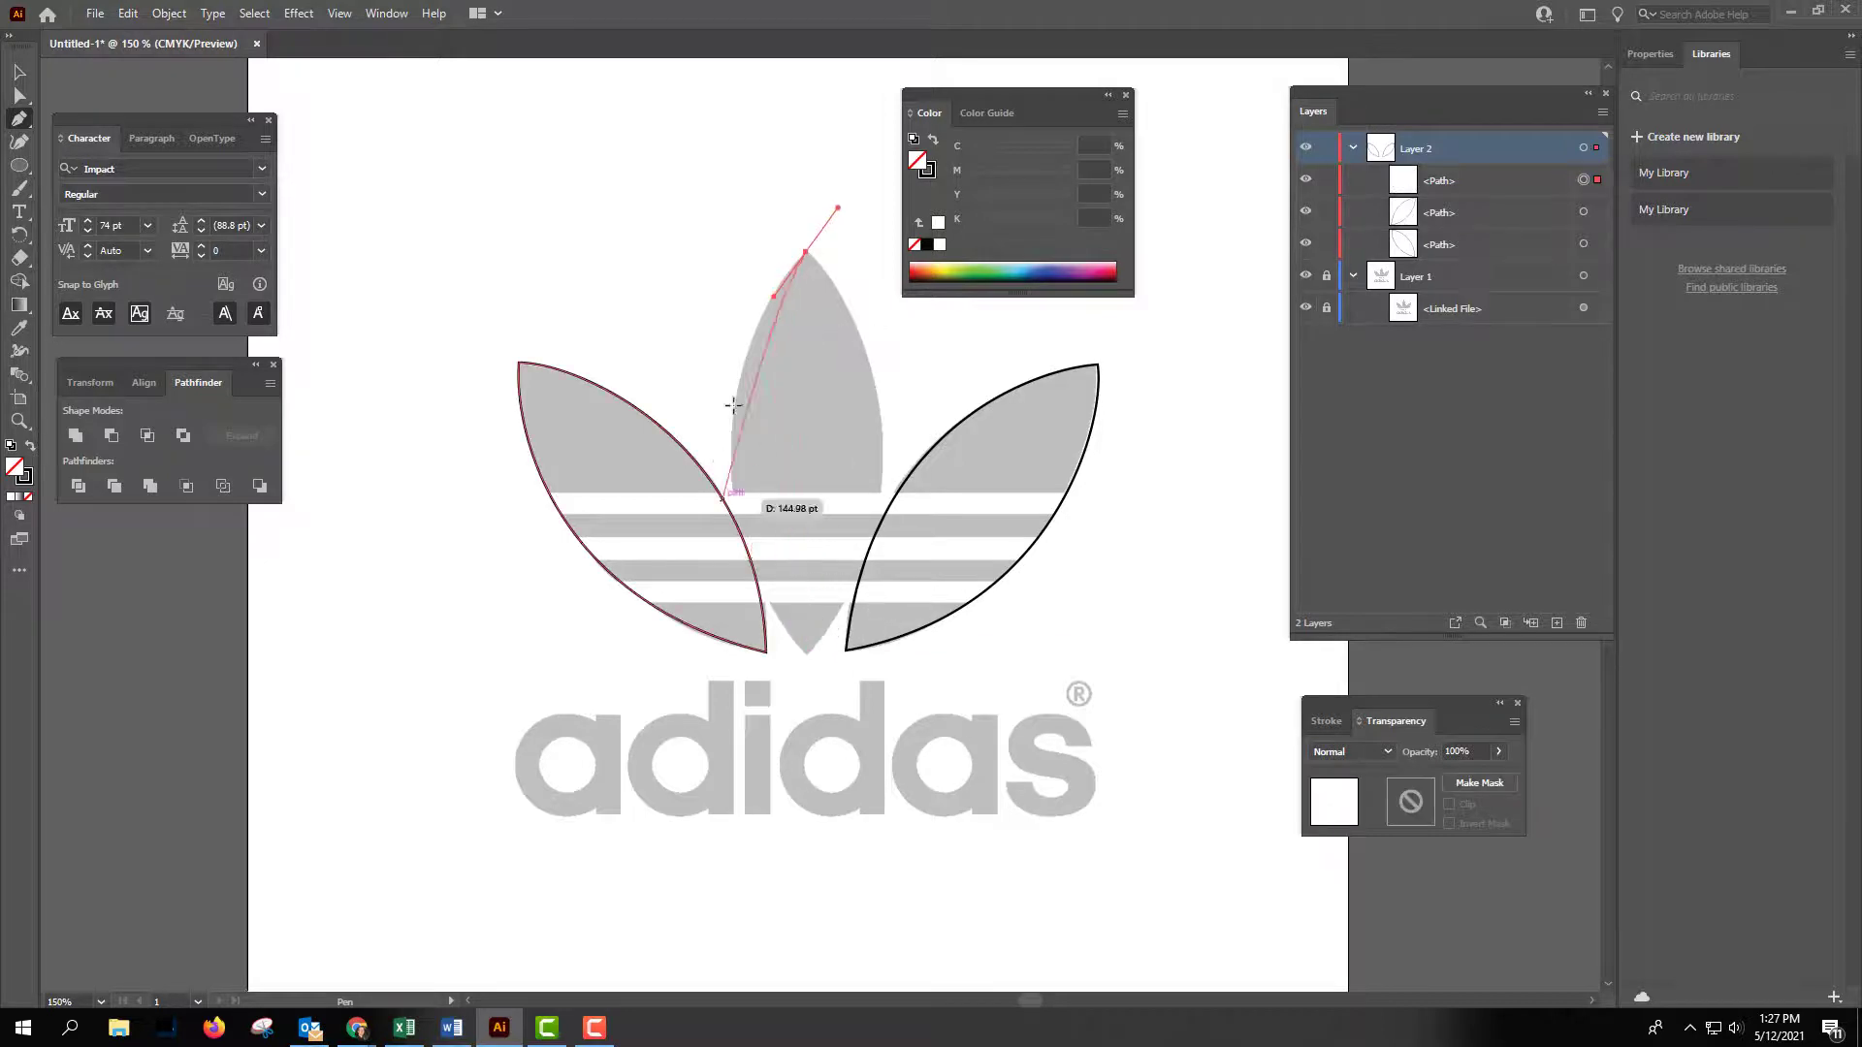
{"action": "left_click", "coordinate": [806, 251]}
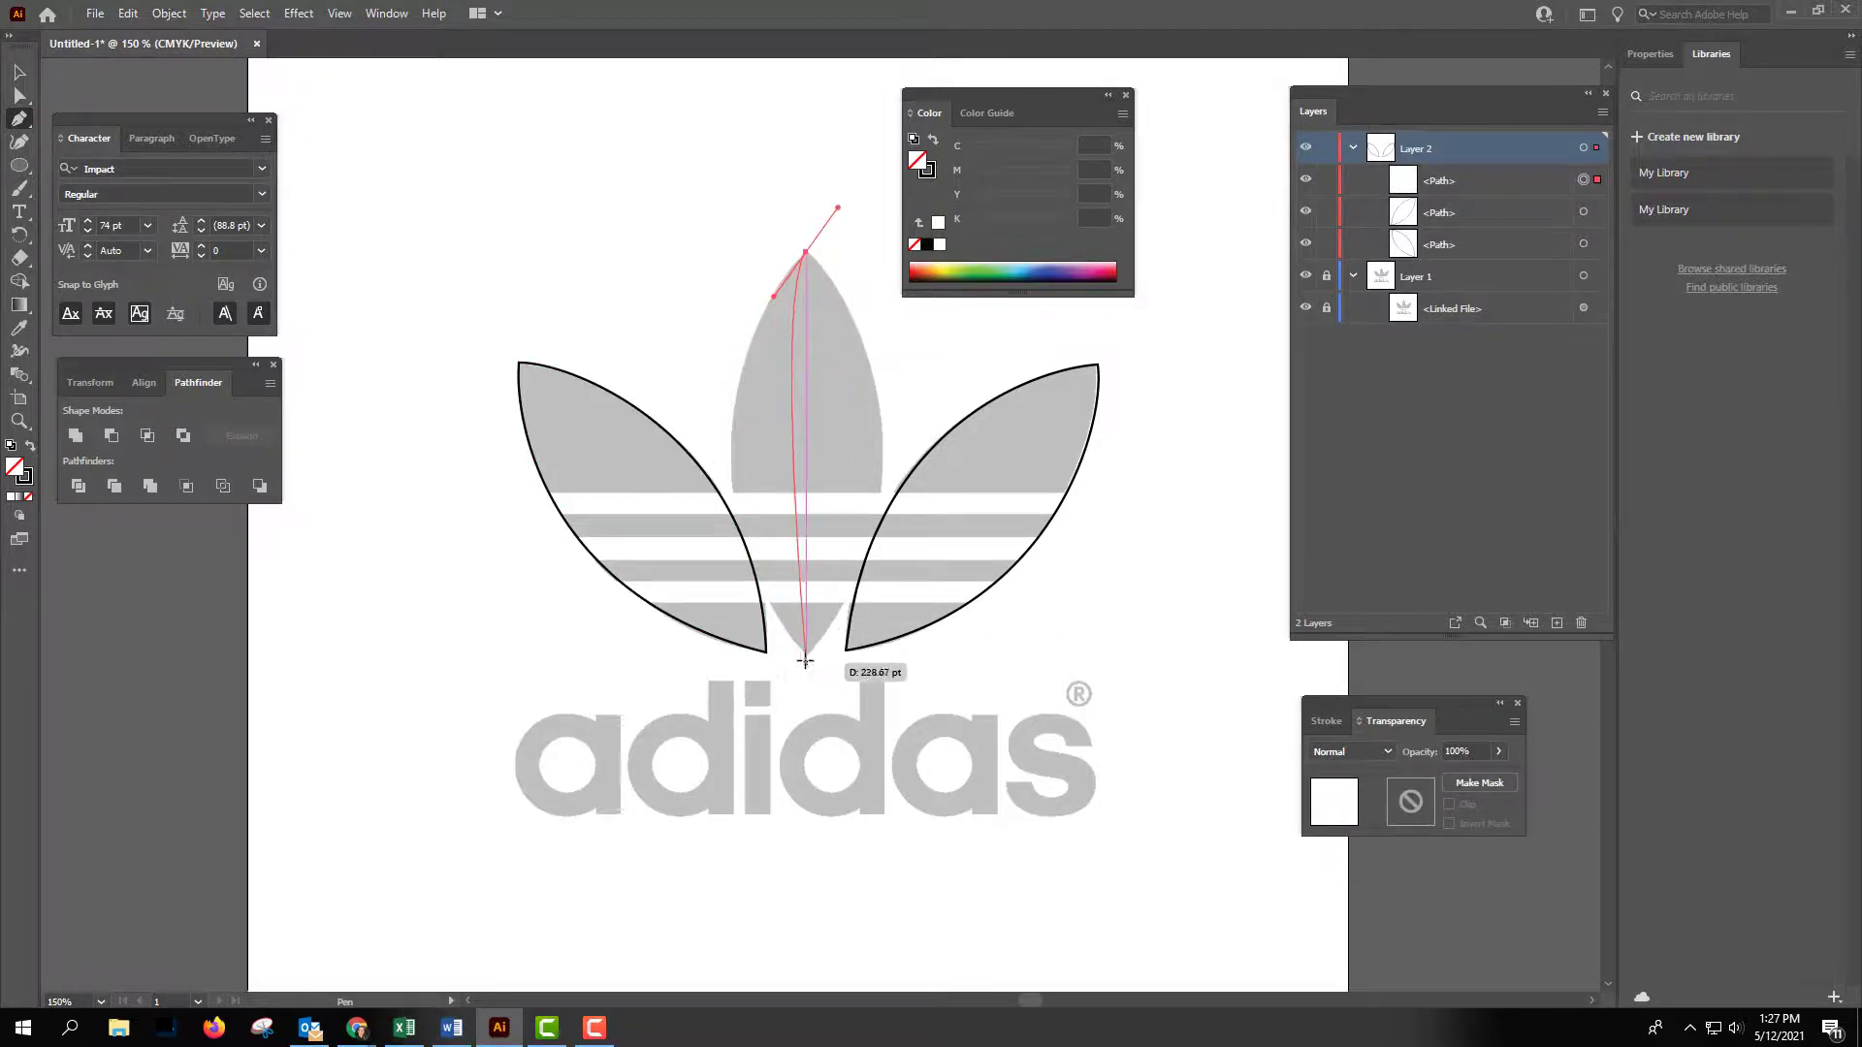
{"action": "left_click_drag", "start_coordinate": [806, 658], "coordinate": [959, 877]}
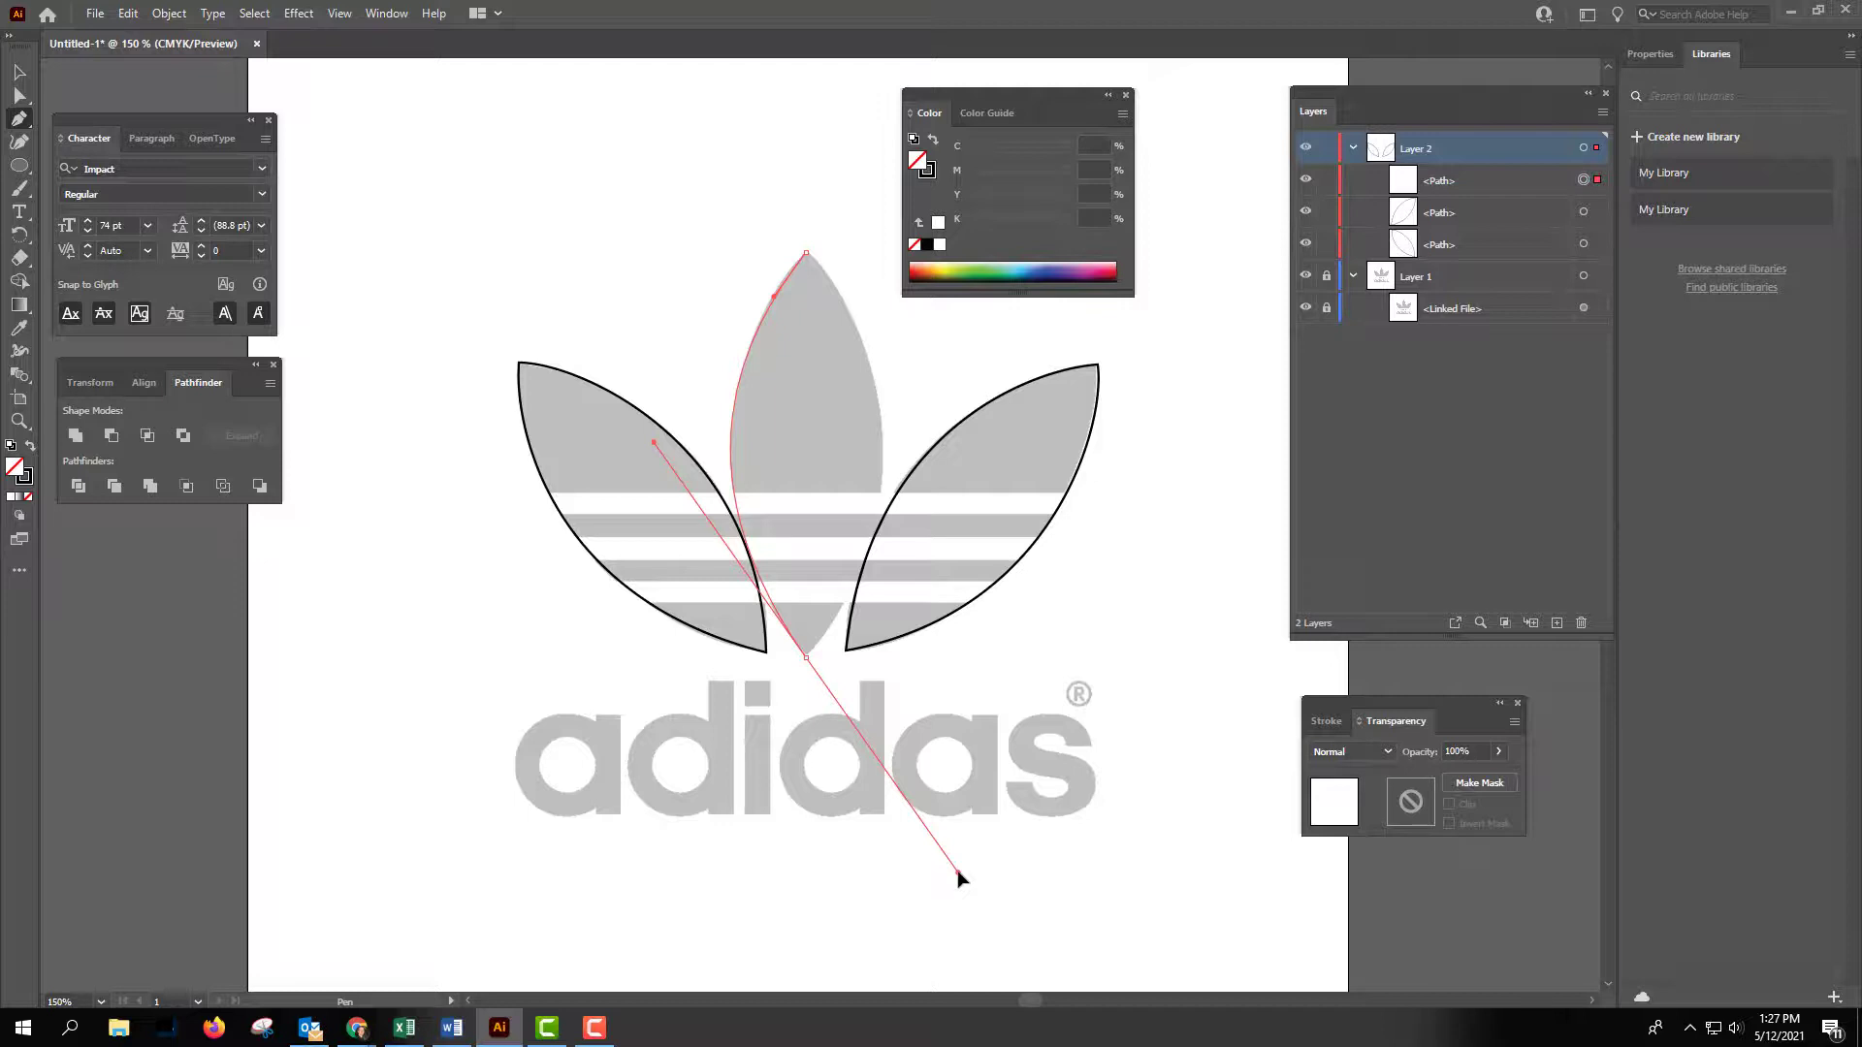
{"action": "left_click_drag", "start_coordinate": [958, 878], "coordinate": [882, 553]}
{"action": "left_click_drag", "start_coordinate": [948, 436], "coordinate": [954, 439]}
{"action": "left_click_drag", "start_coordinate": [806, 253], "coordinate": [772, 204]}
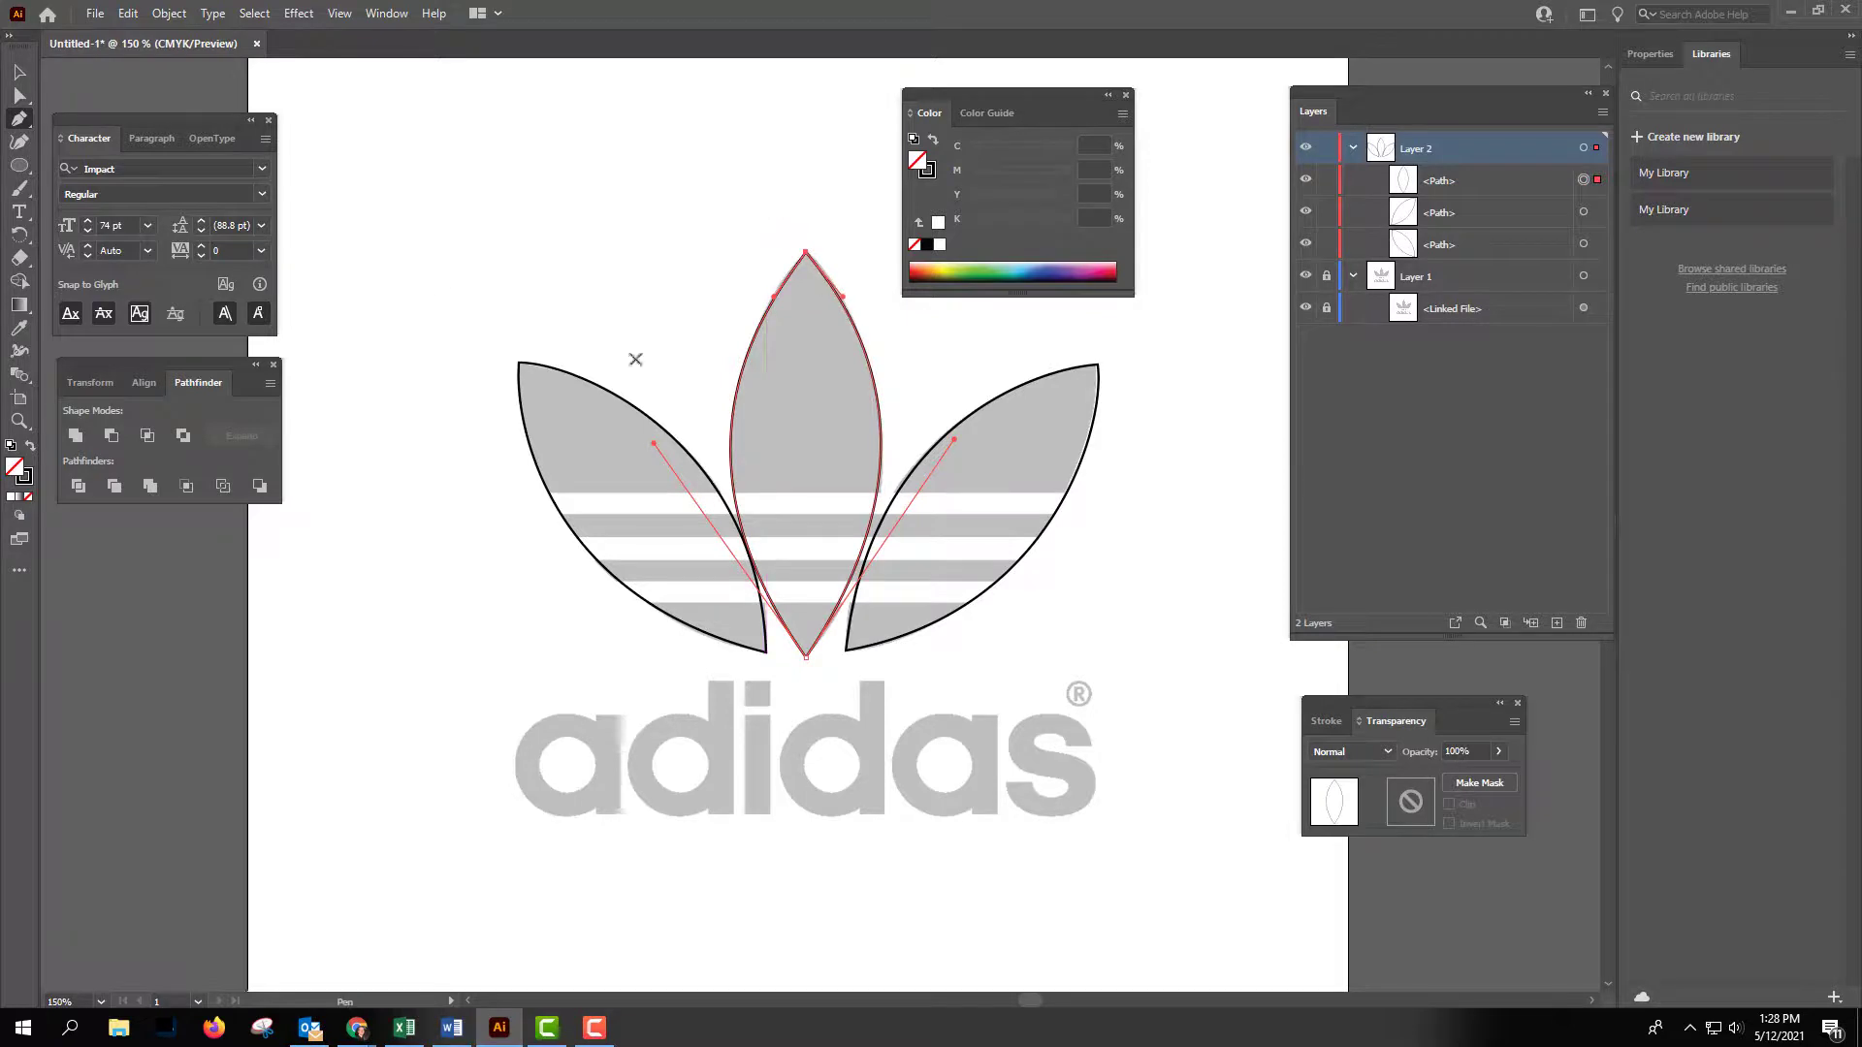
Adjust the direction handle of the center leaf's bottom anchor so the right side follows the reference, and deselect the path.
{"action": "left_click", "coordinate": [20, 95]}
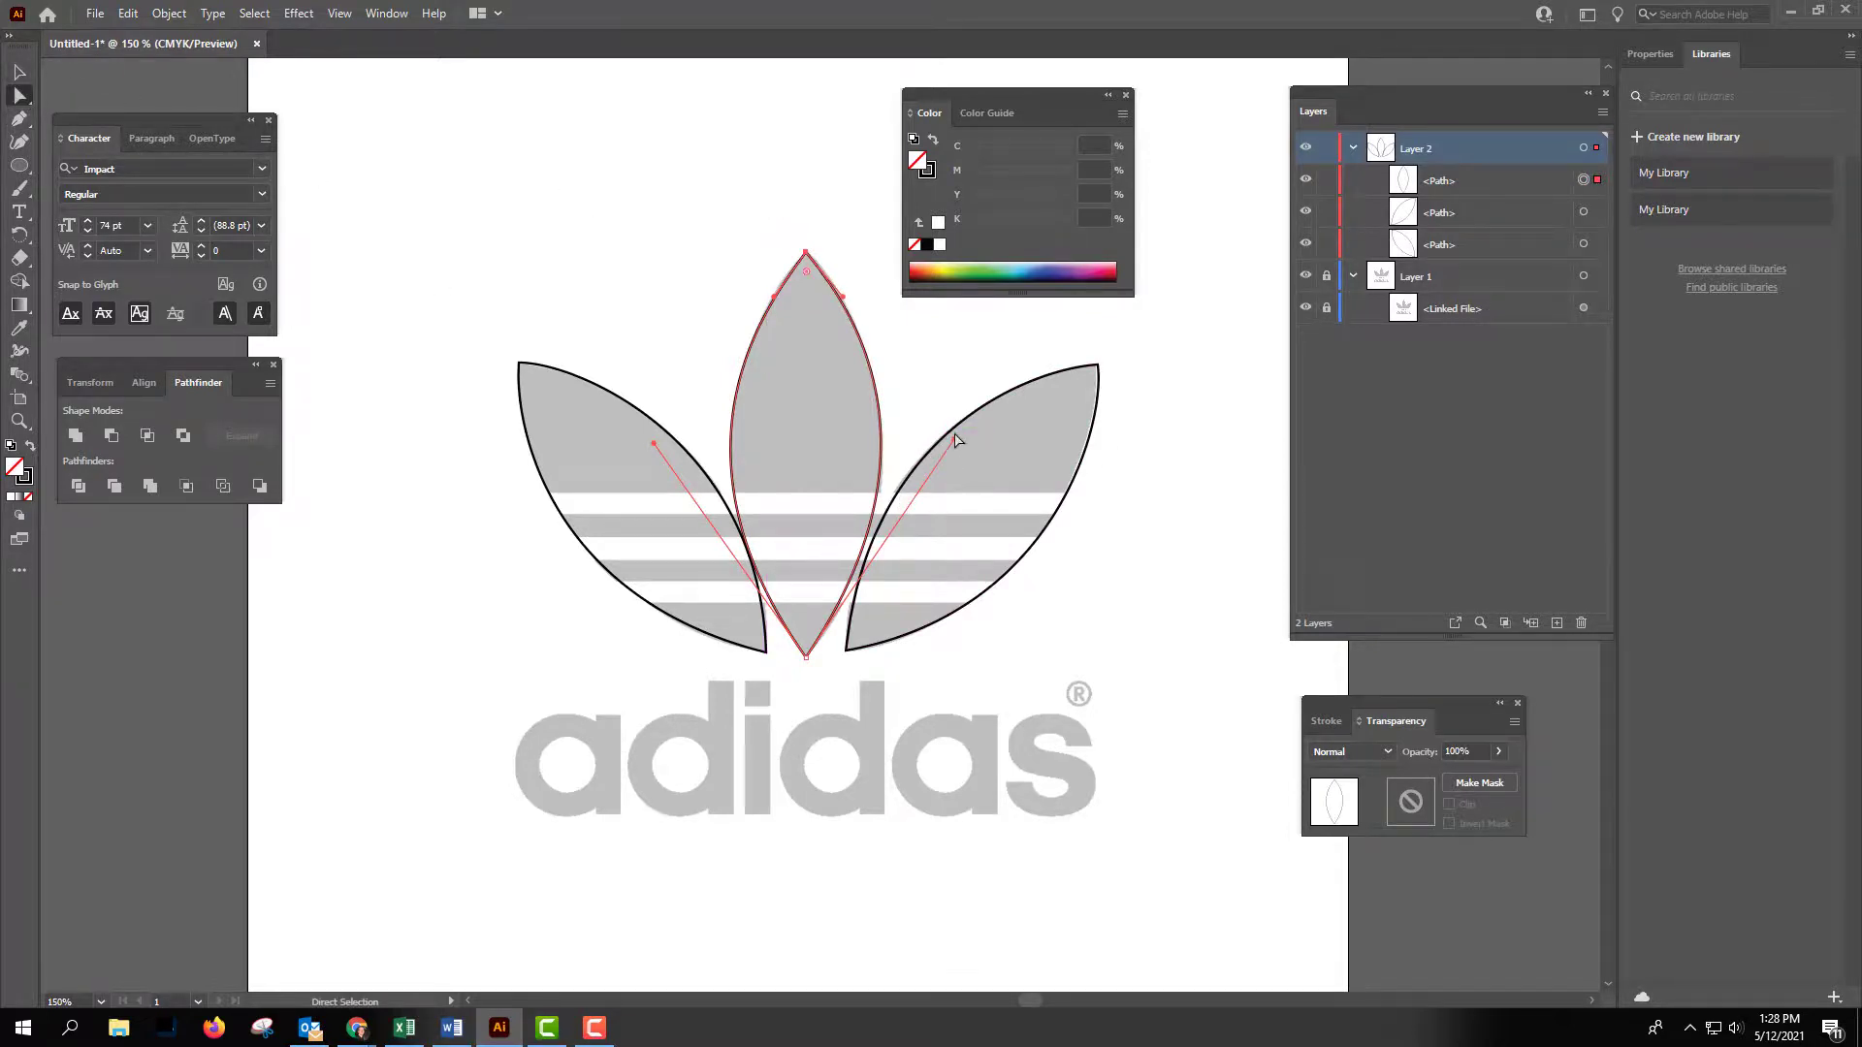
{"action": "left_click_drag", "start_coordinate": [955, 442], "coordinate": [958, 445]}
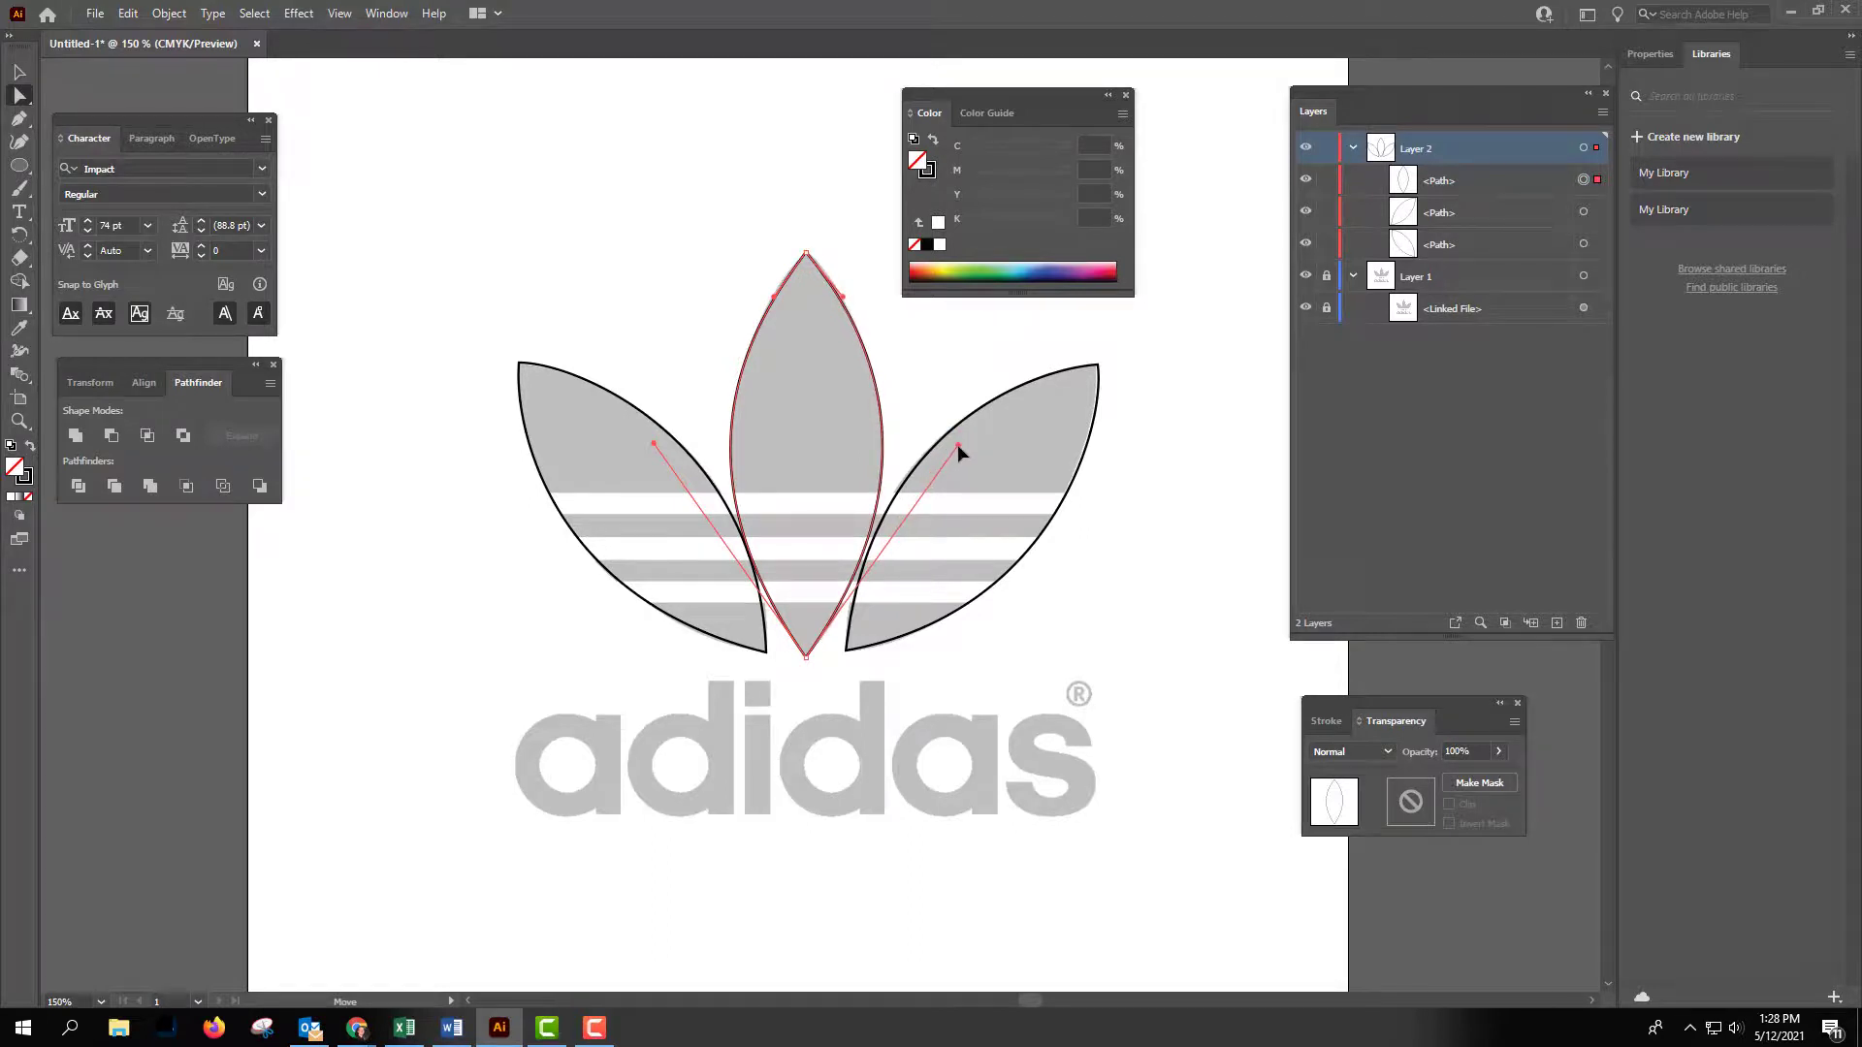
{"action": "left_click", "coordinate": [948, 354]}
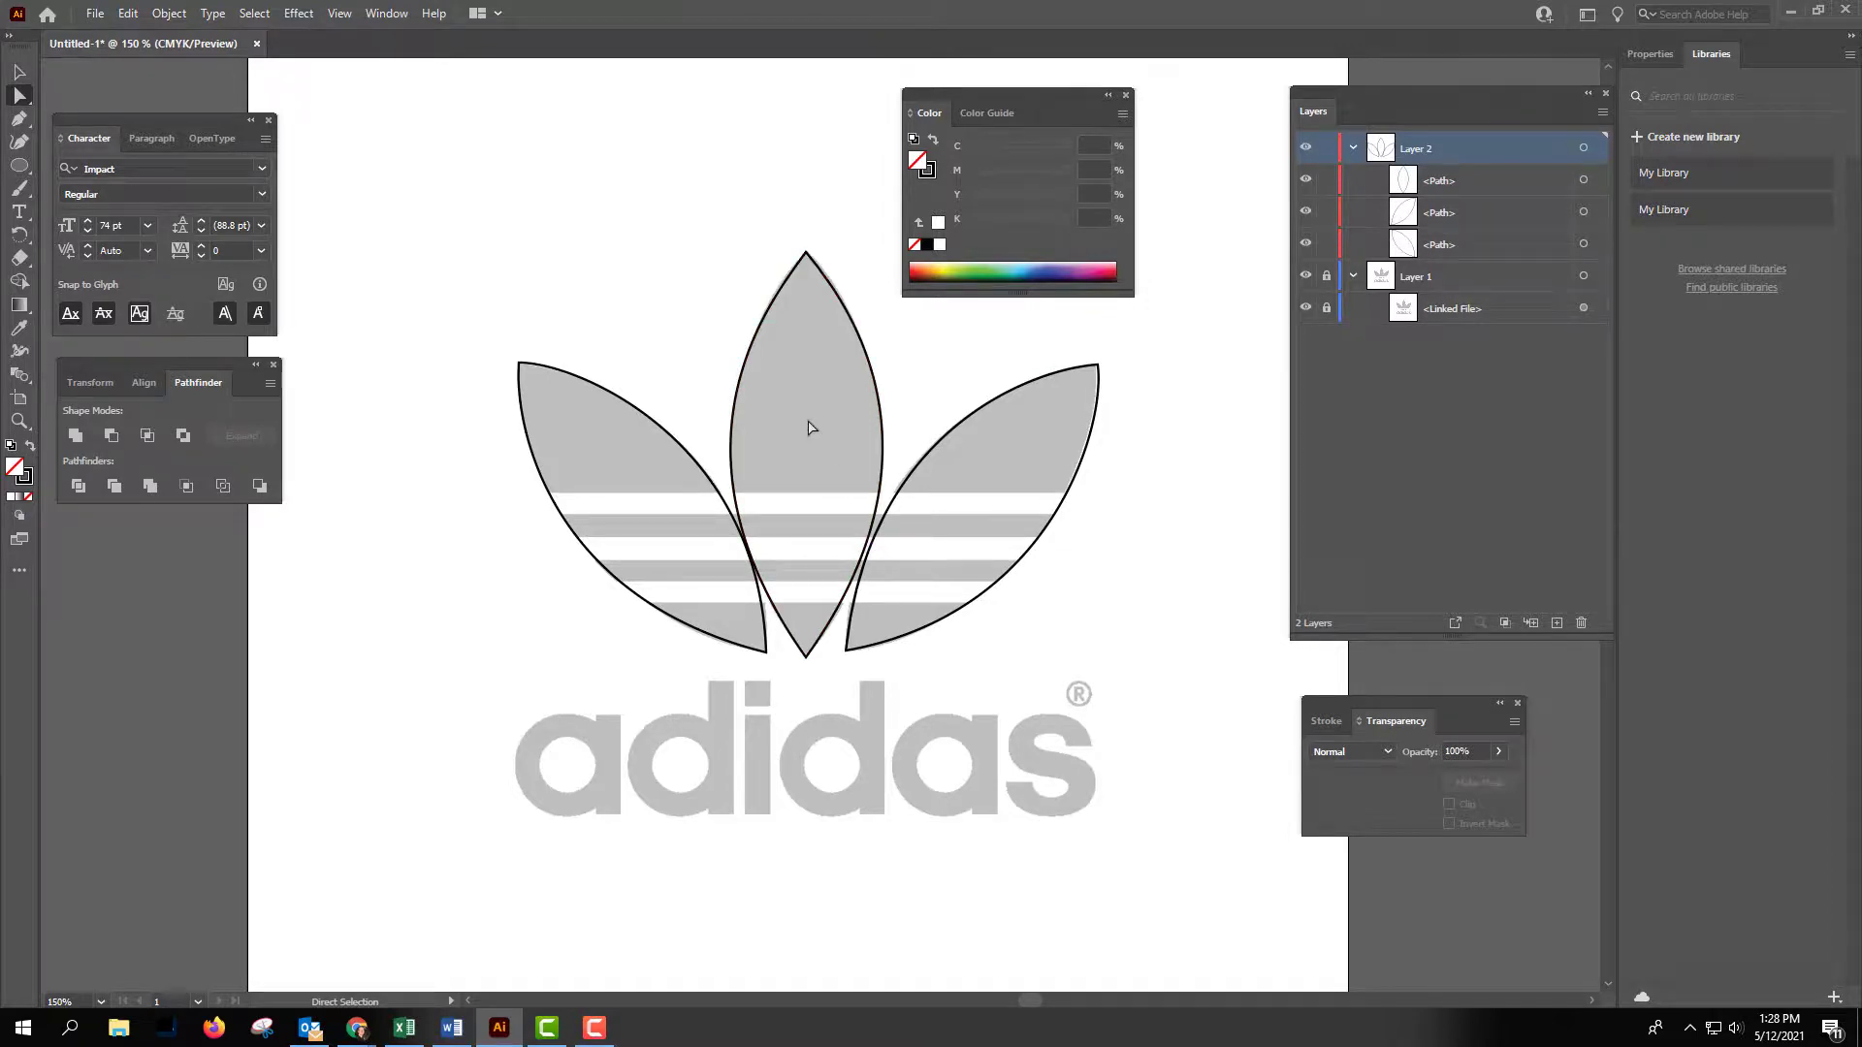
Reshape the inner edge of the right leaf slightly to follow the reference, and deselect the path.
{"action": "key", "text": "ctrl+plus"}
{"action": "key", "text": "ctrl+plus"}
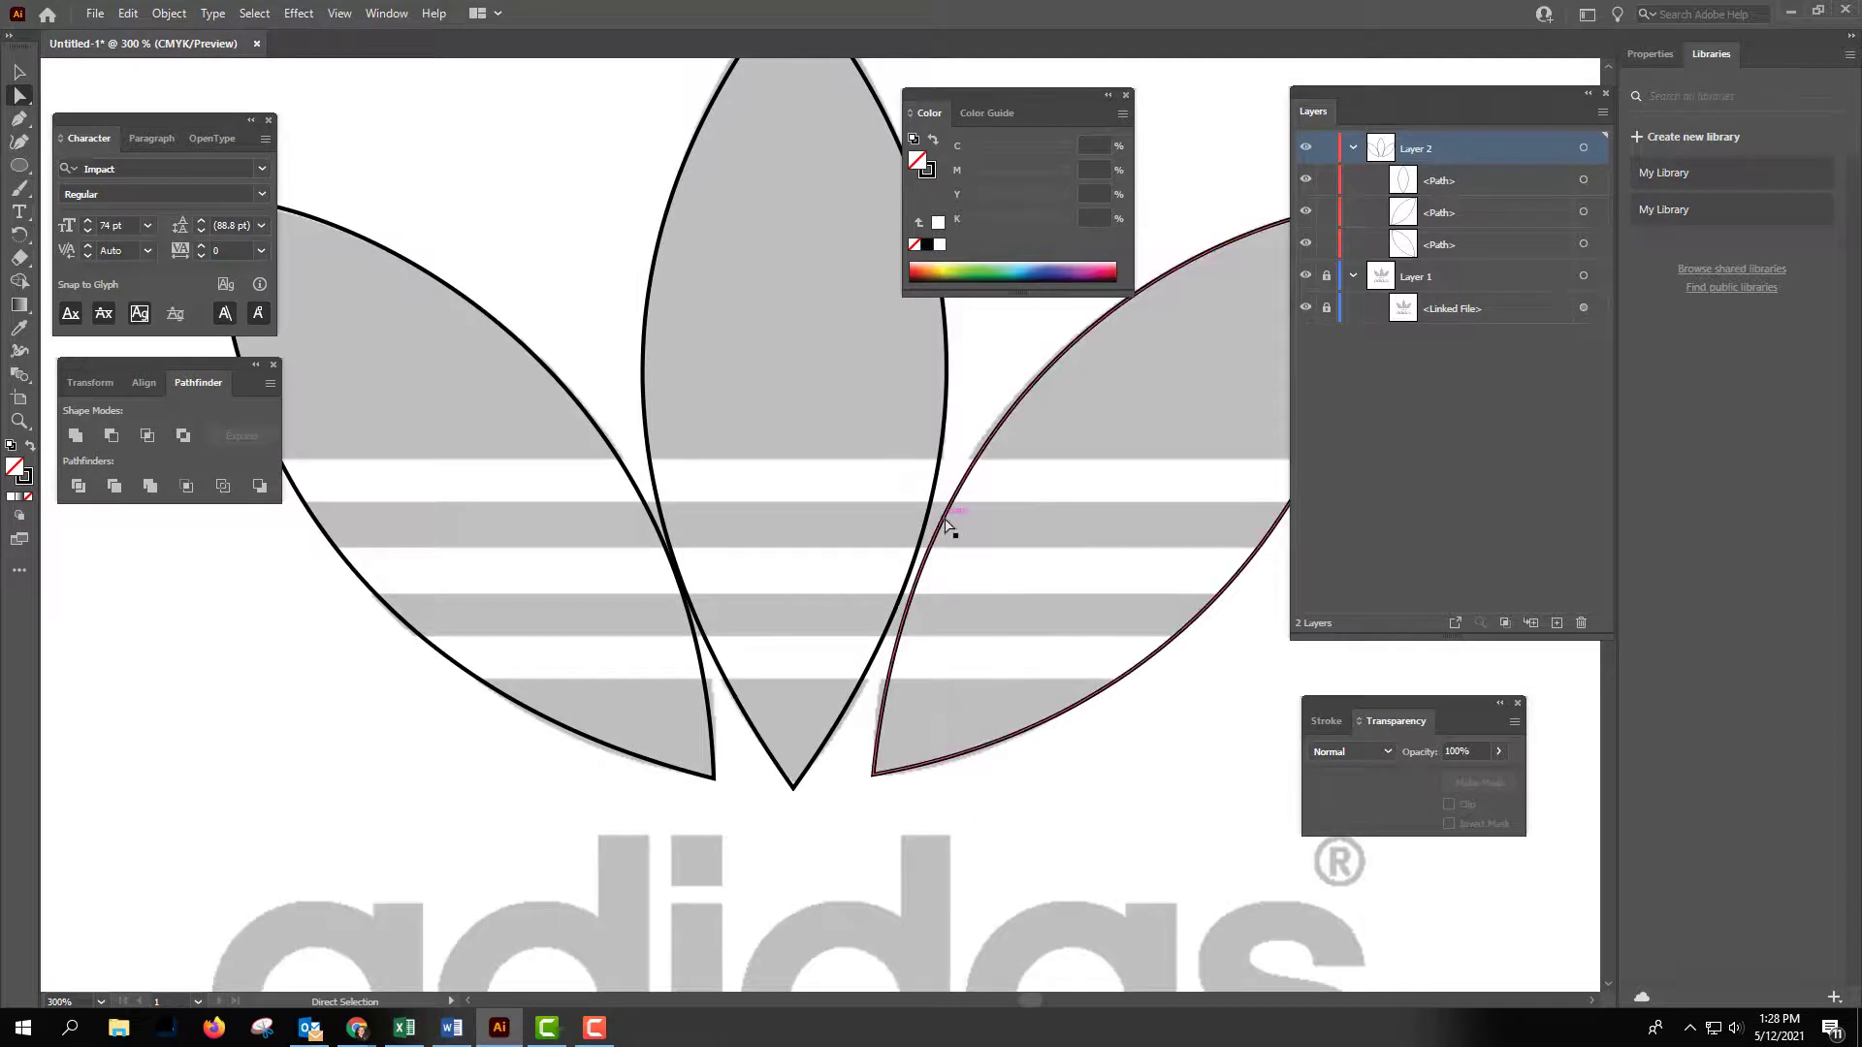
{"action": "left_click", "coordinate": [948, 525]}
{"action": "key", "text": "Left"}
{"action": "key", "text": "Left"}
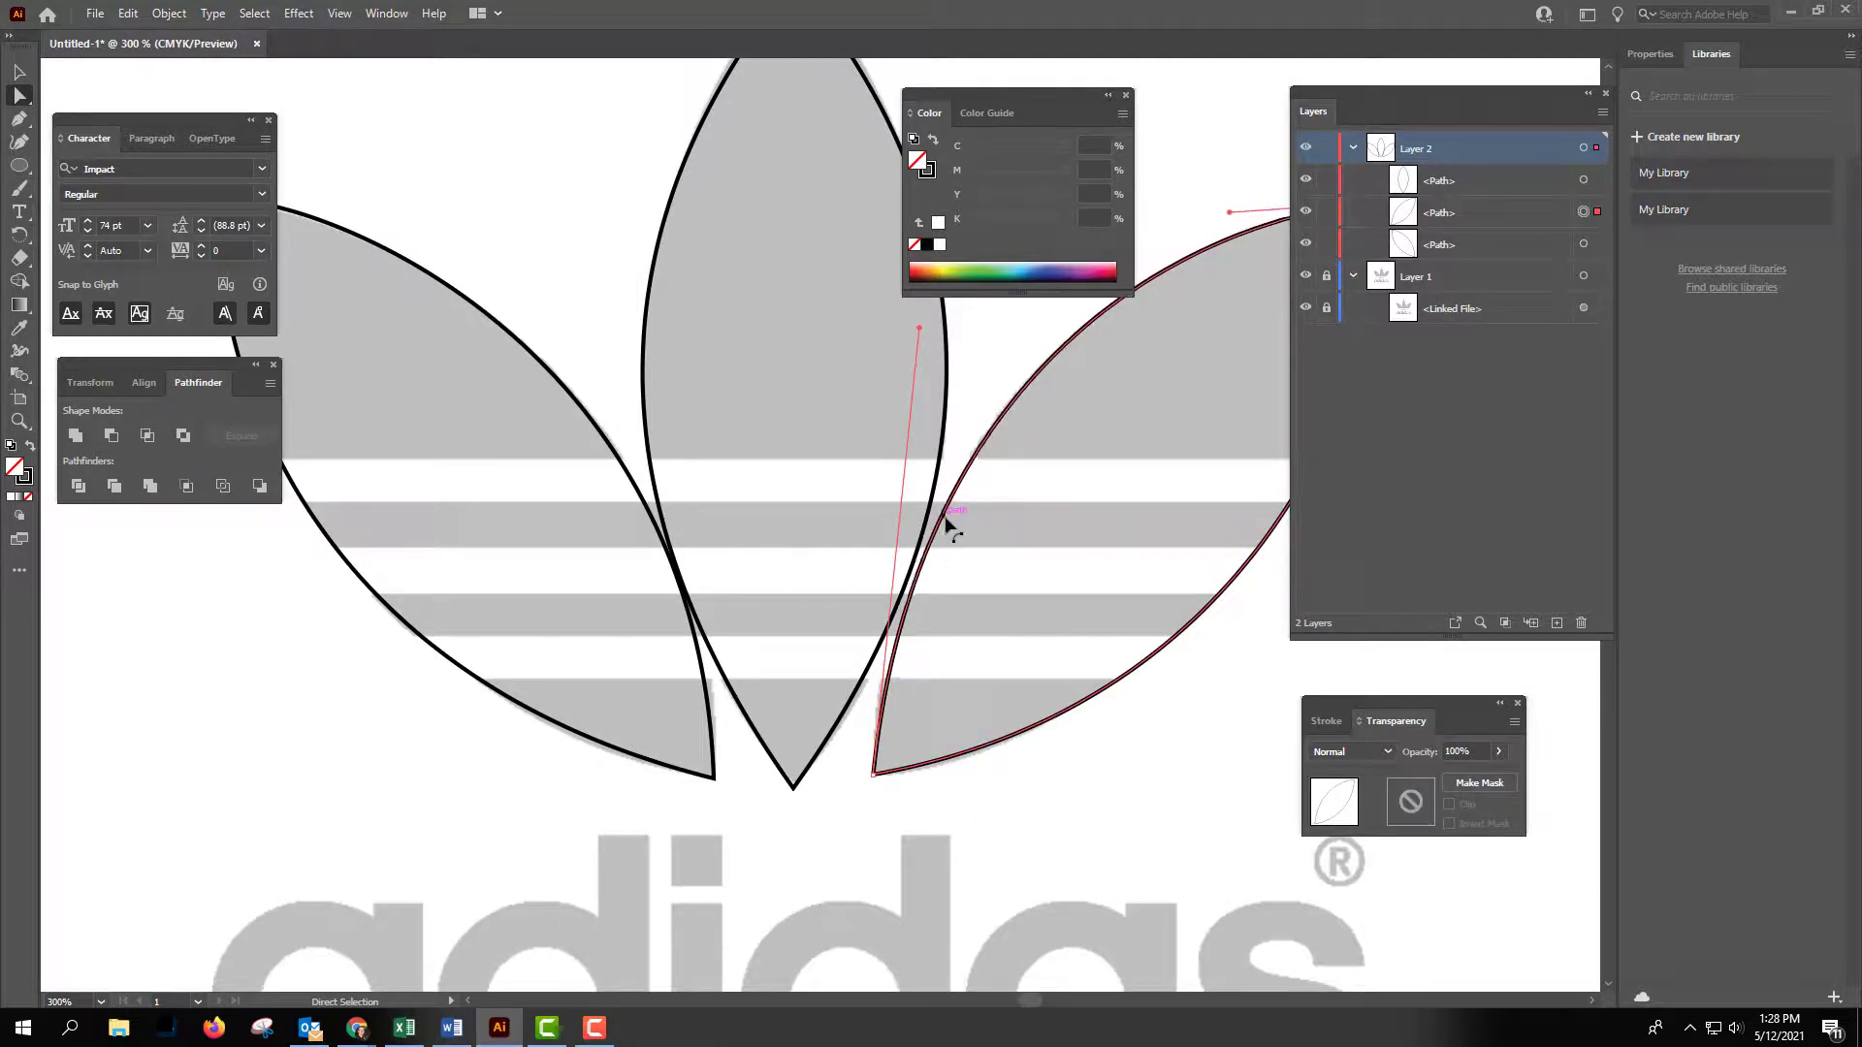
{"action": "left_click_drag", "start_coordinate": [945, 519], "coordinate": [948, 526]}
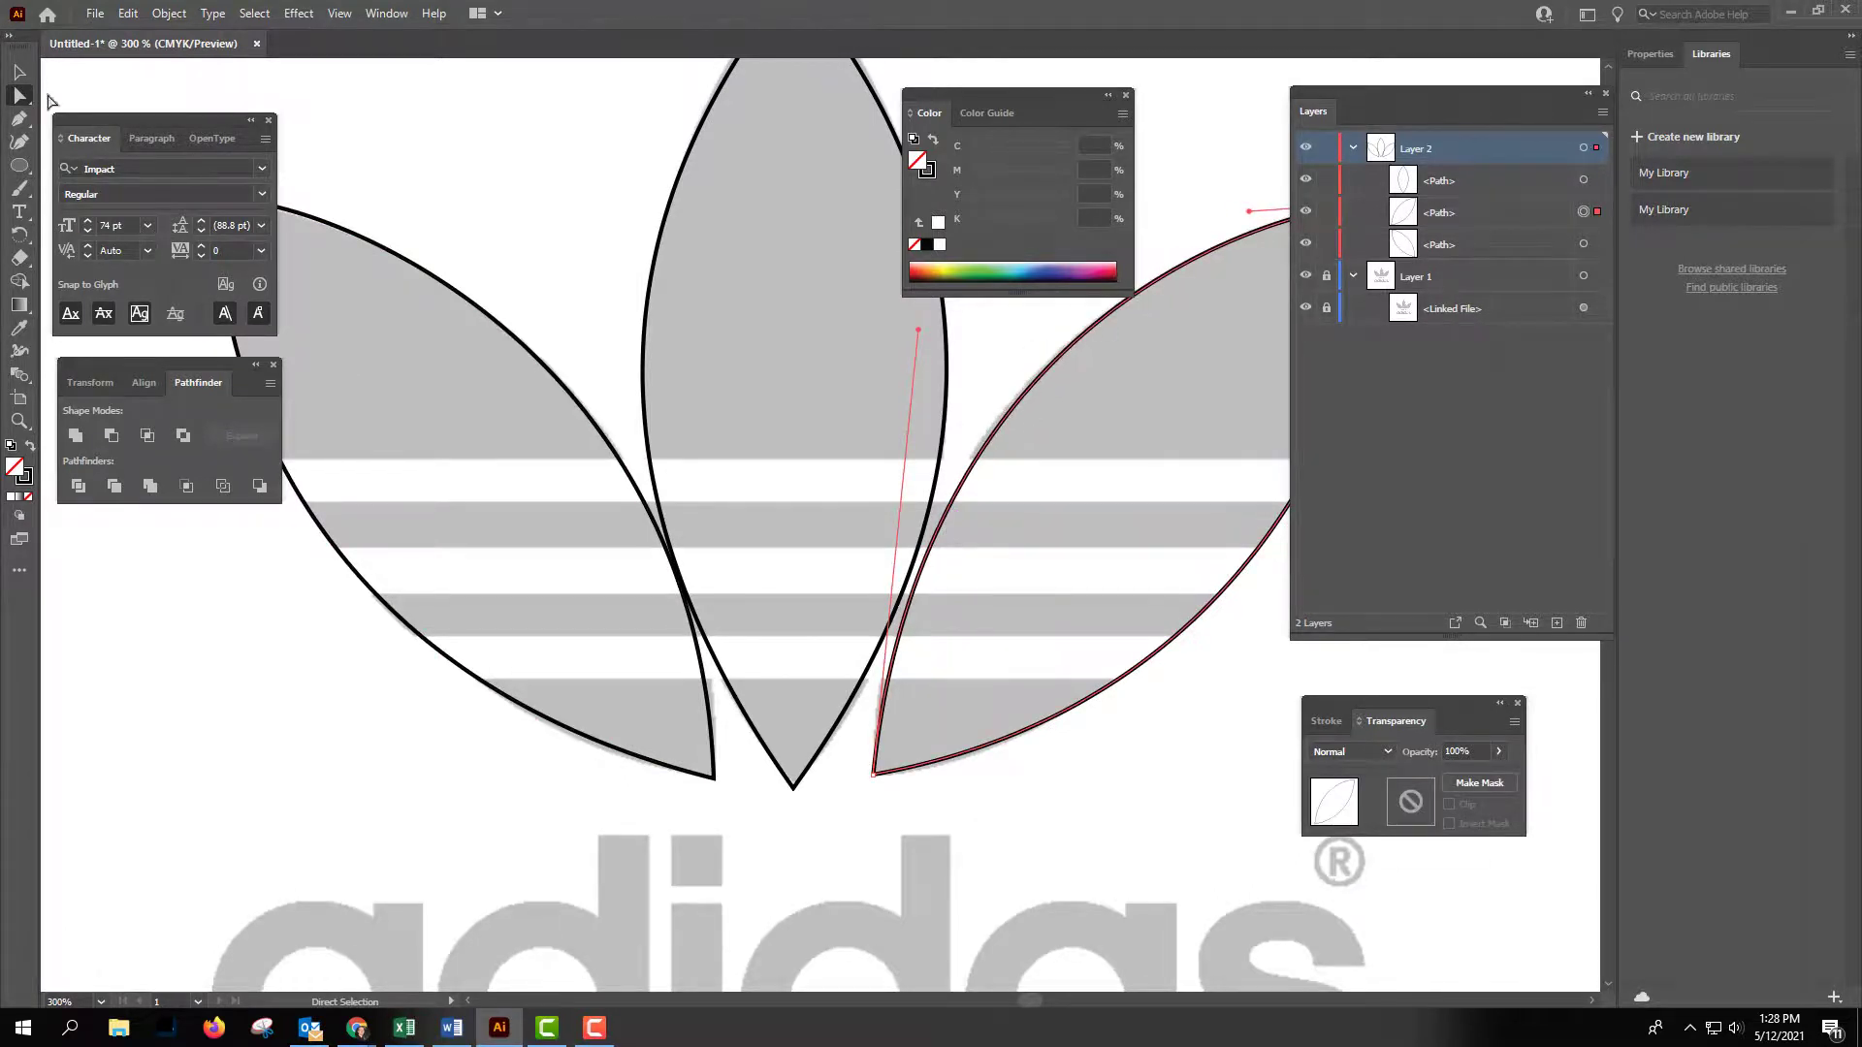
{"action": "left_click", "coordinate": [20, 73]}
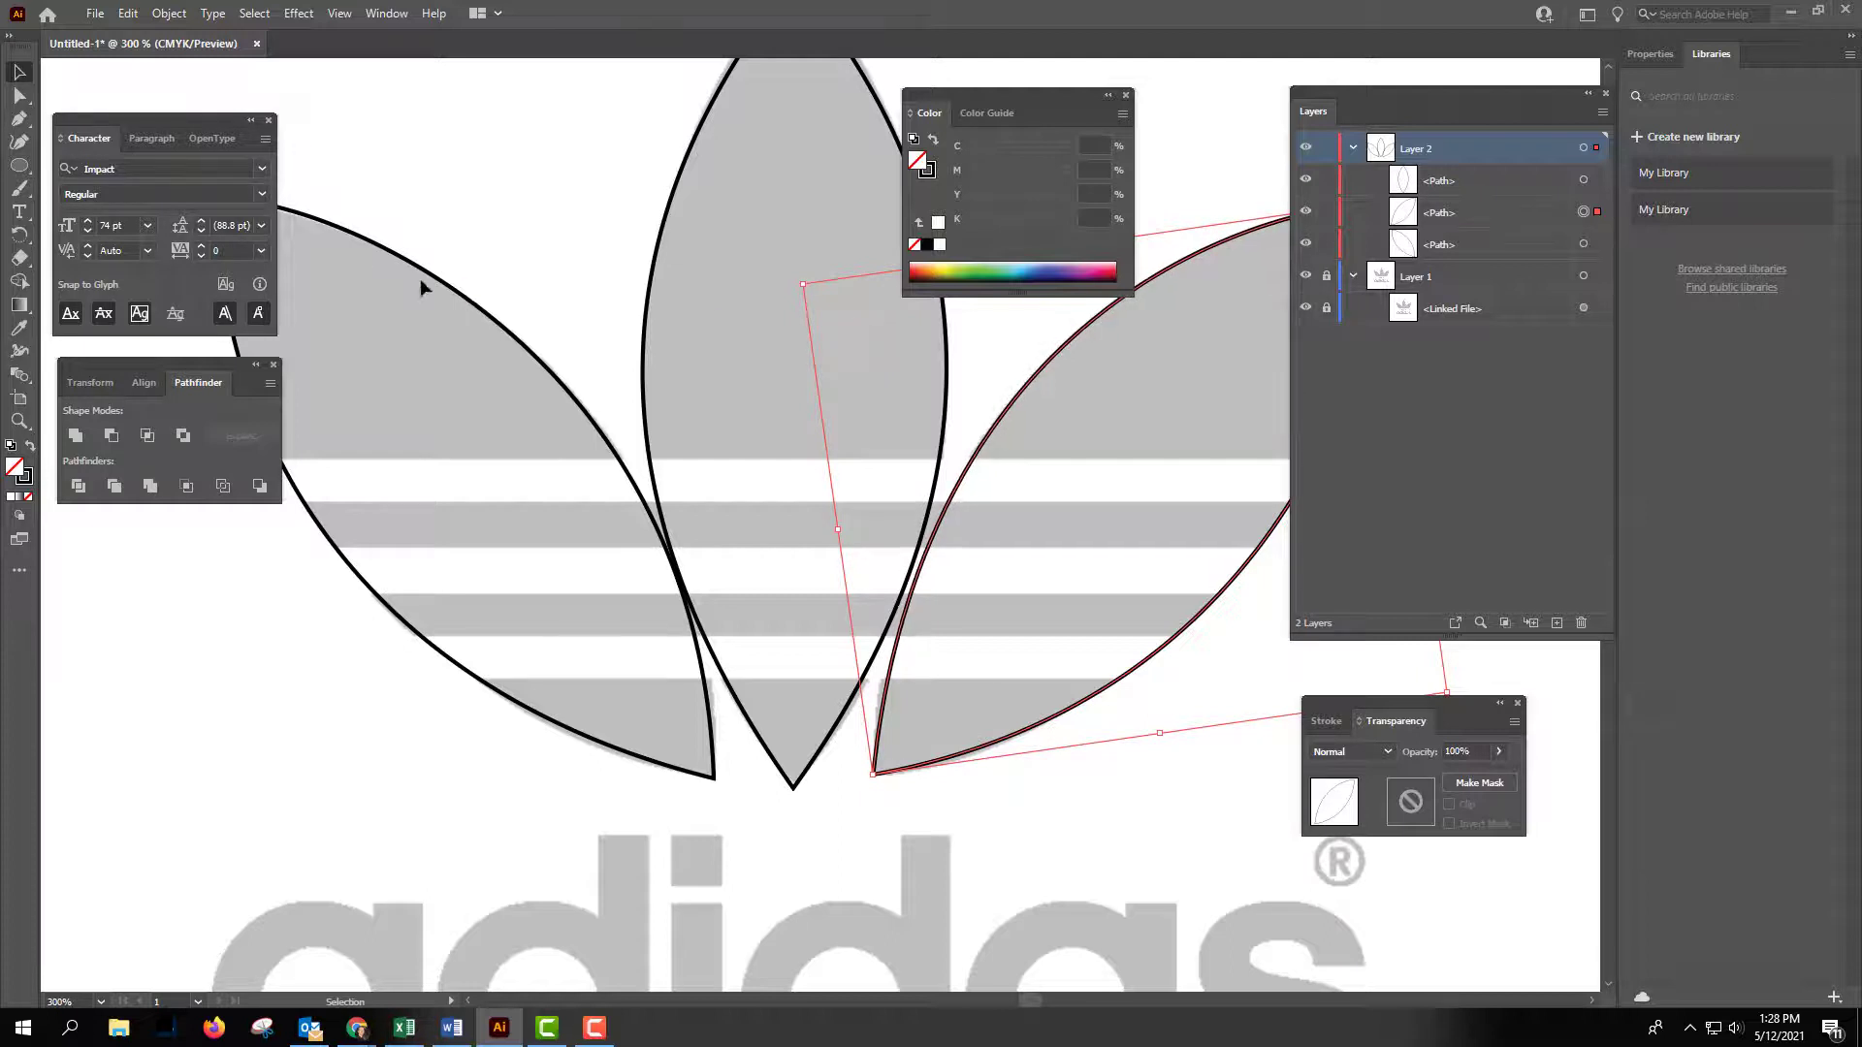
{"action": "left_click", "coordinate": [706, 281]}
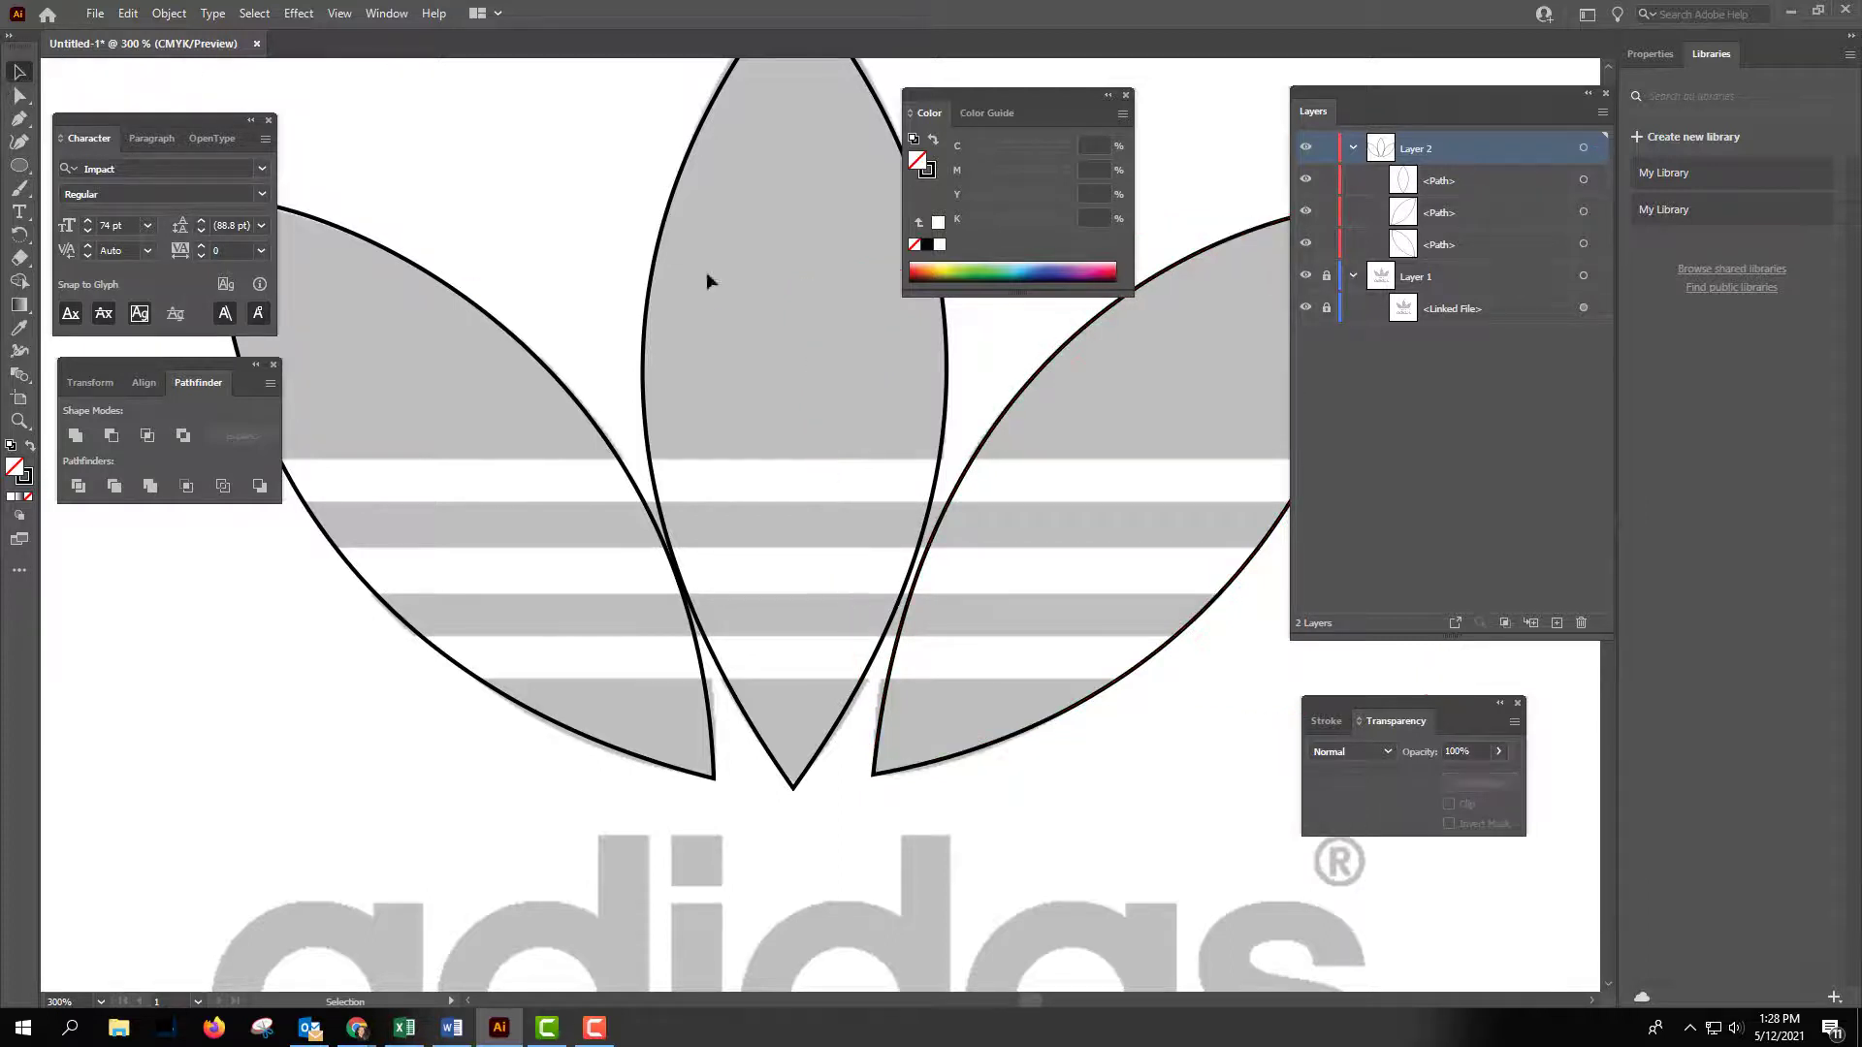
Nudge the whole right leaf slightly to the left and down until it meets the center leaf, and deselect it.
{"action": "left_click", "coordinate": [999, 418]}
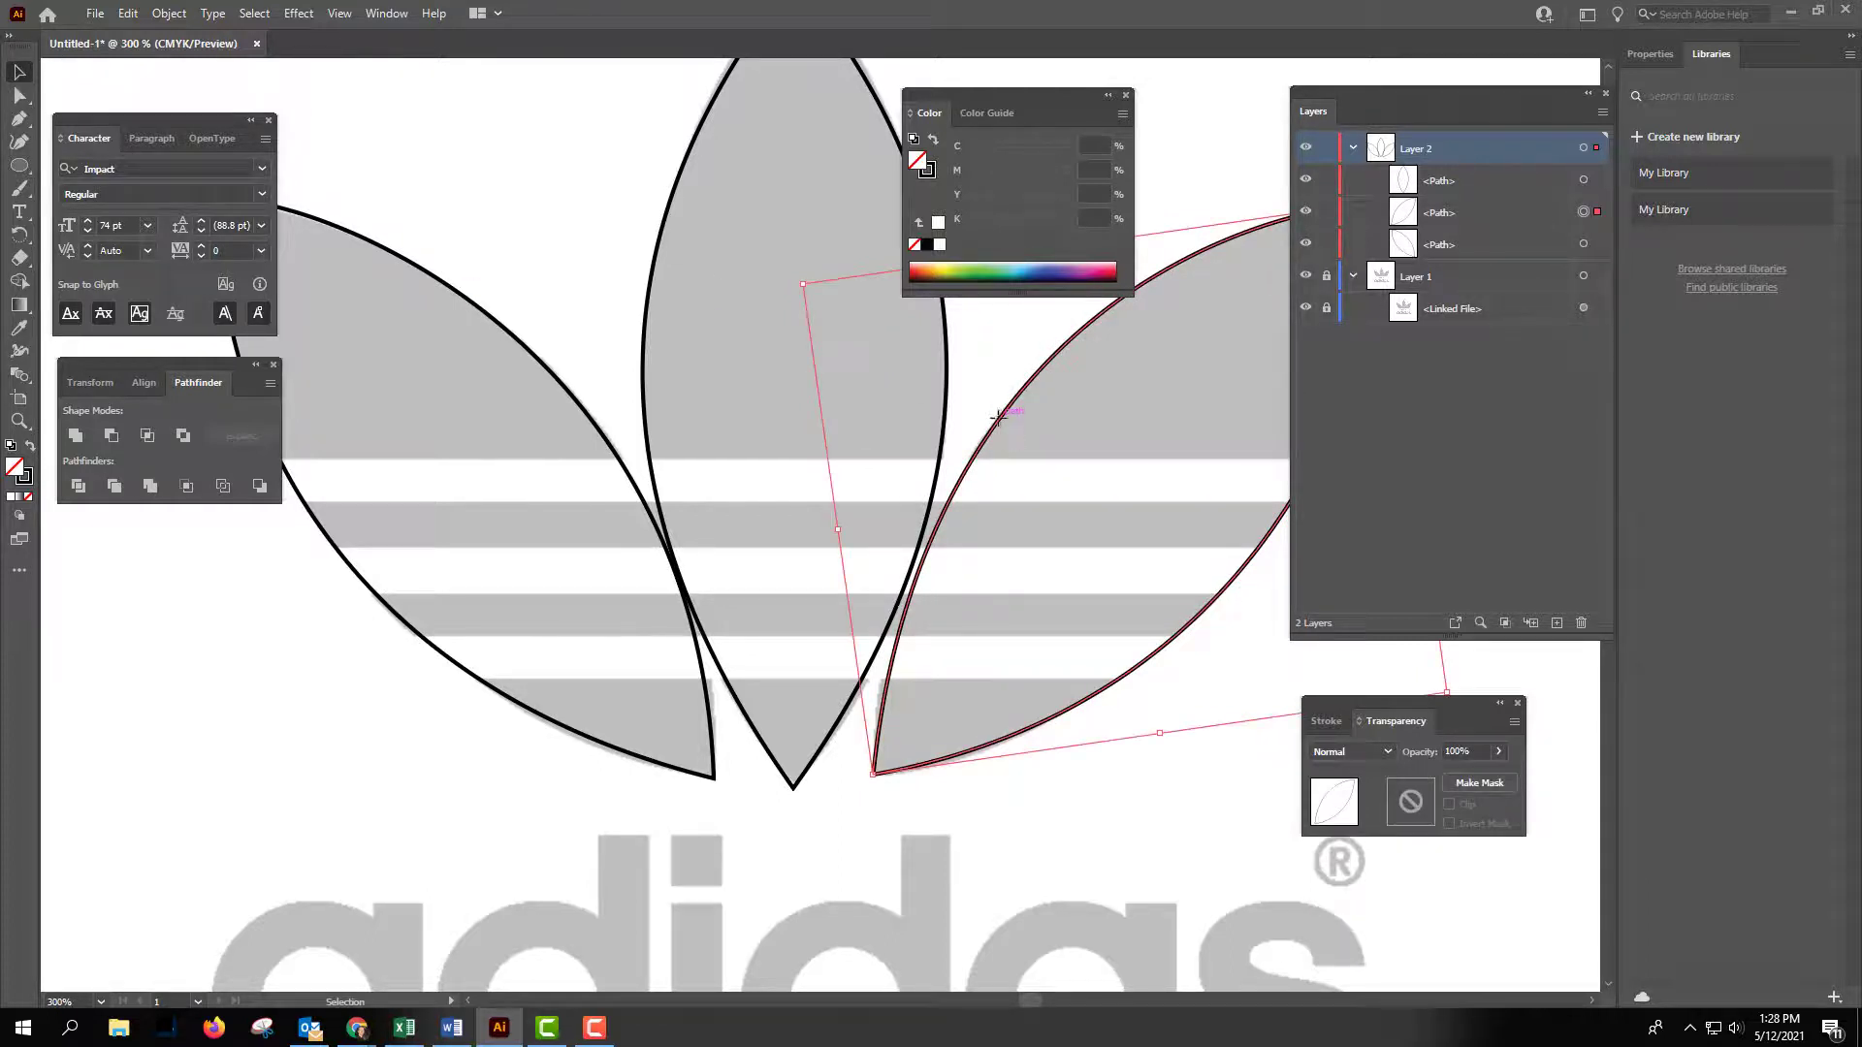
{"action": "left_click_drag", "start_coordinate": [999, 418], "coordinate": [998, 418]}
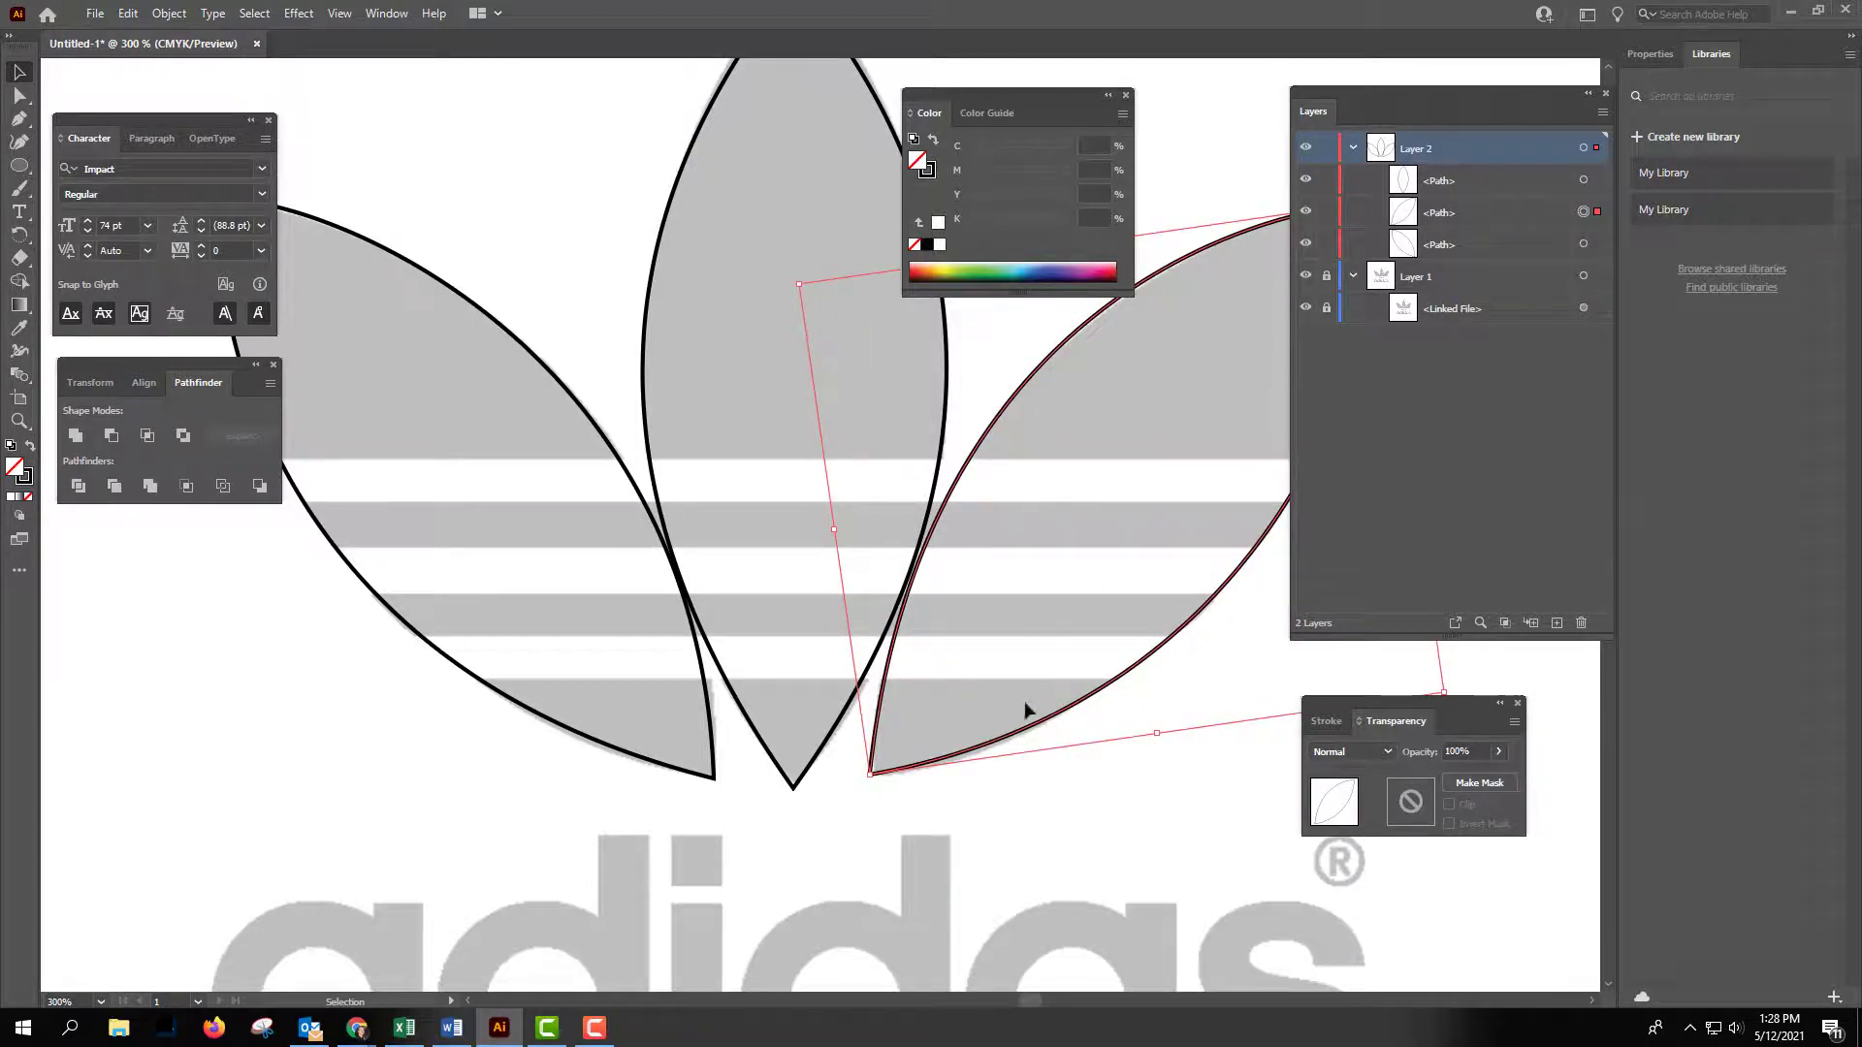
{"action": "key", "text": "Down"}
{"action": "key", "text": "Left"}
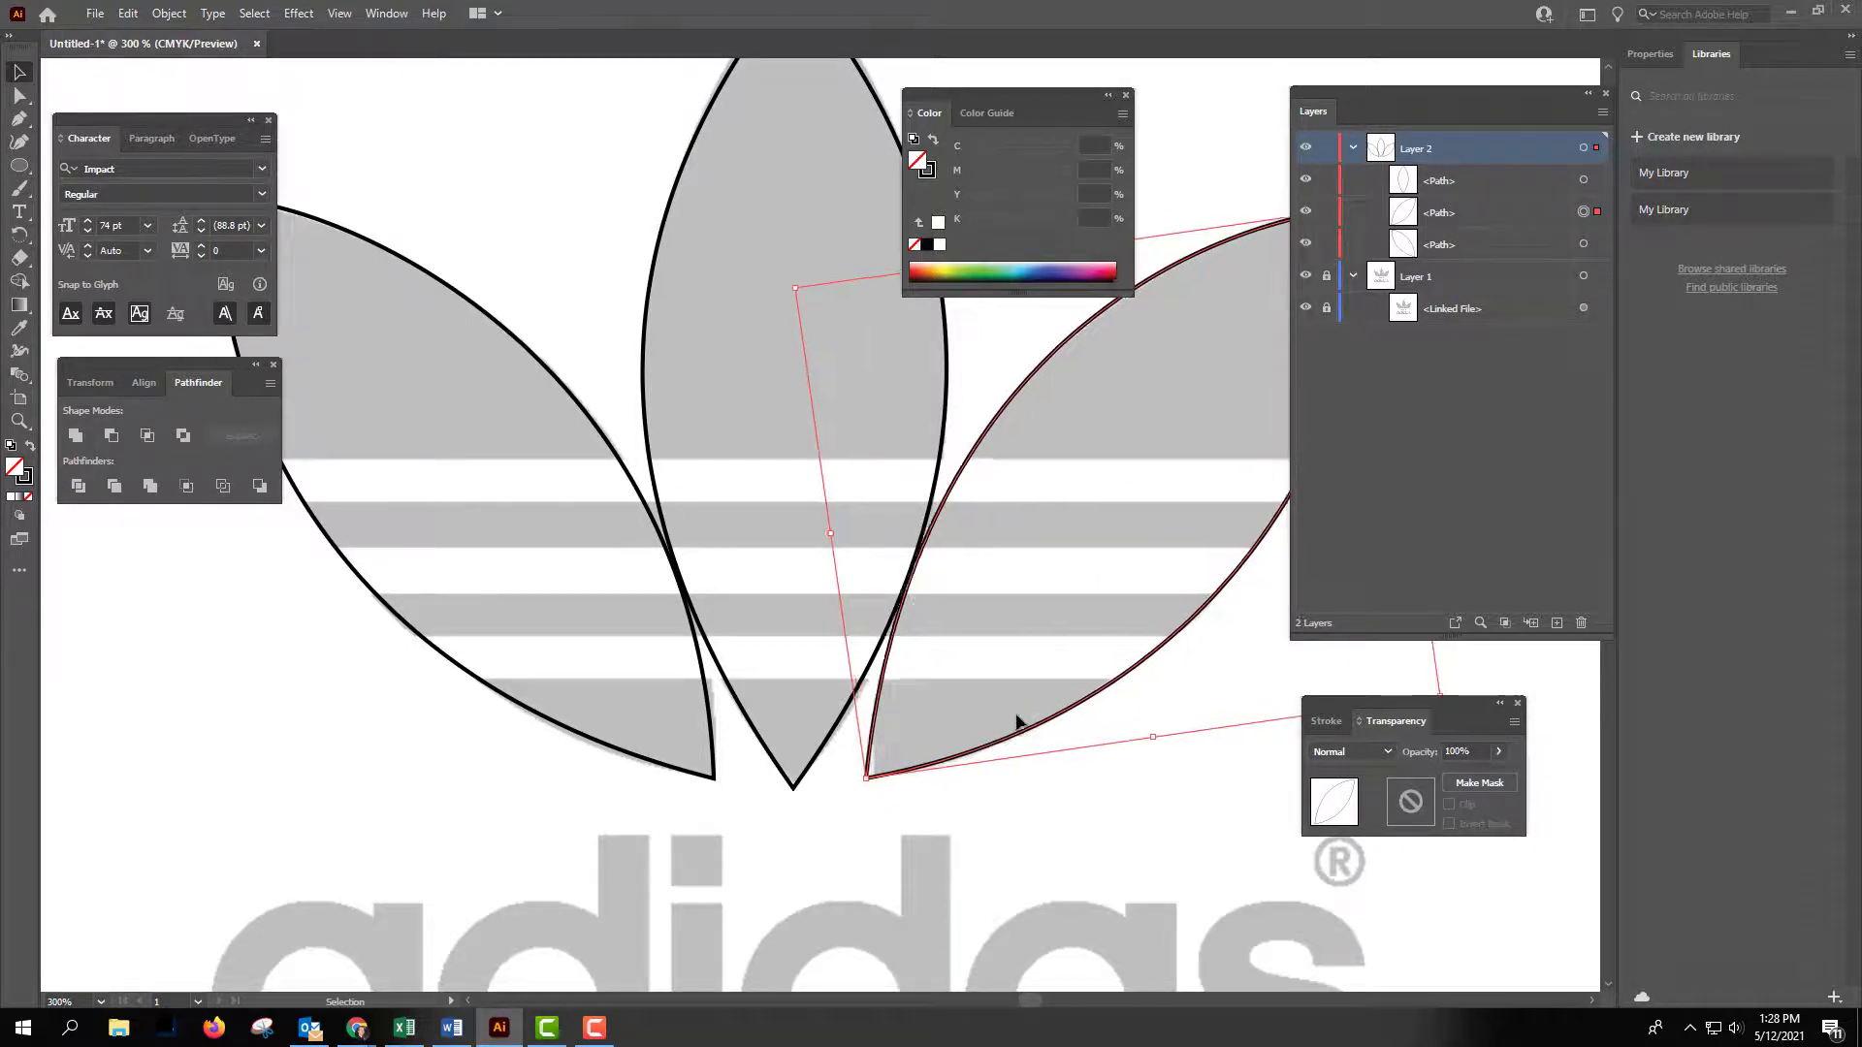
{"action": "left_click", "coordinate": [1044, 821]}
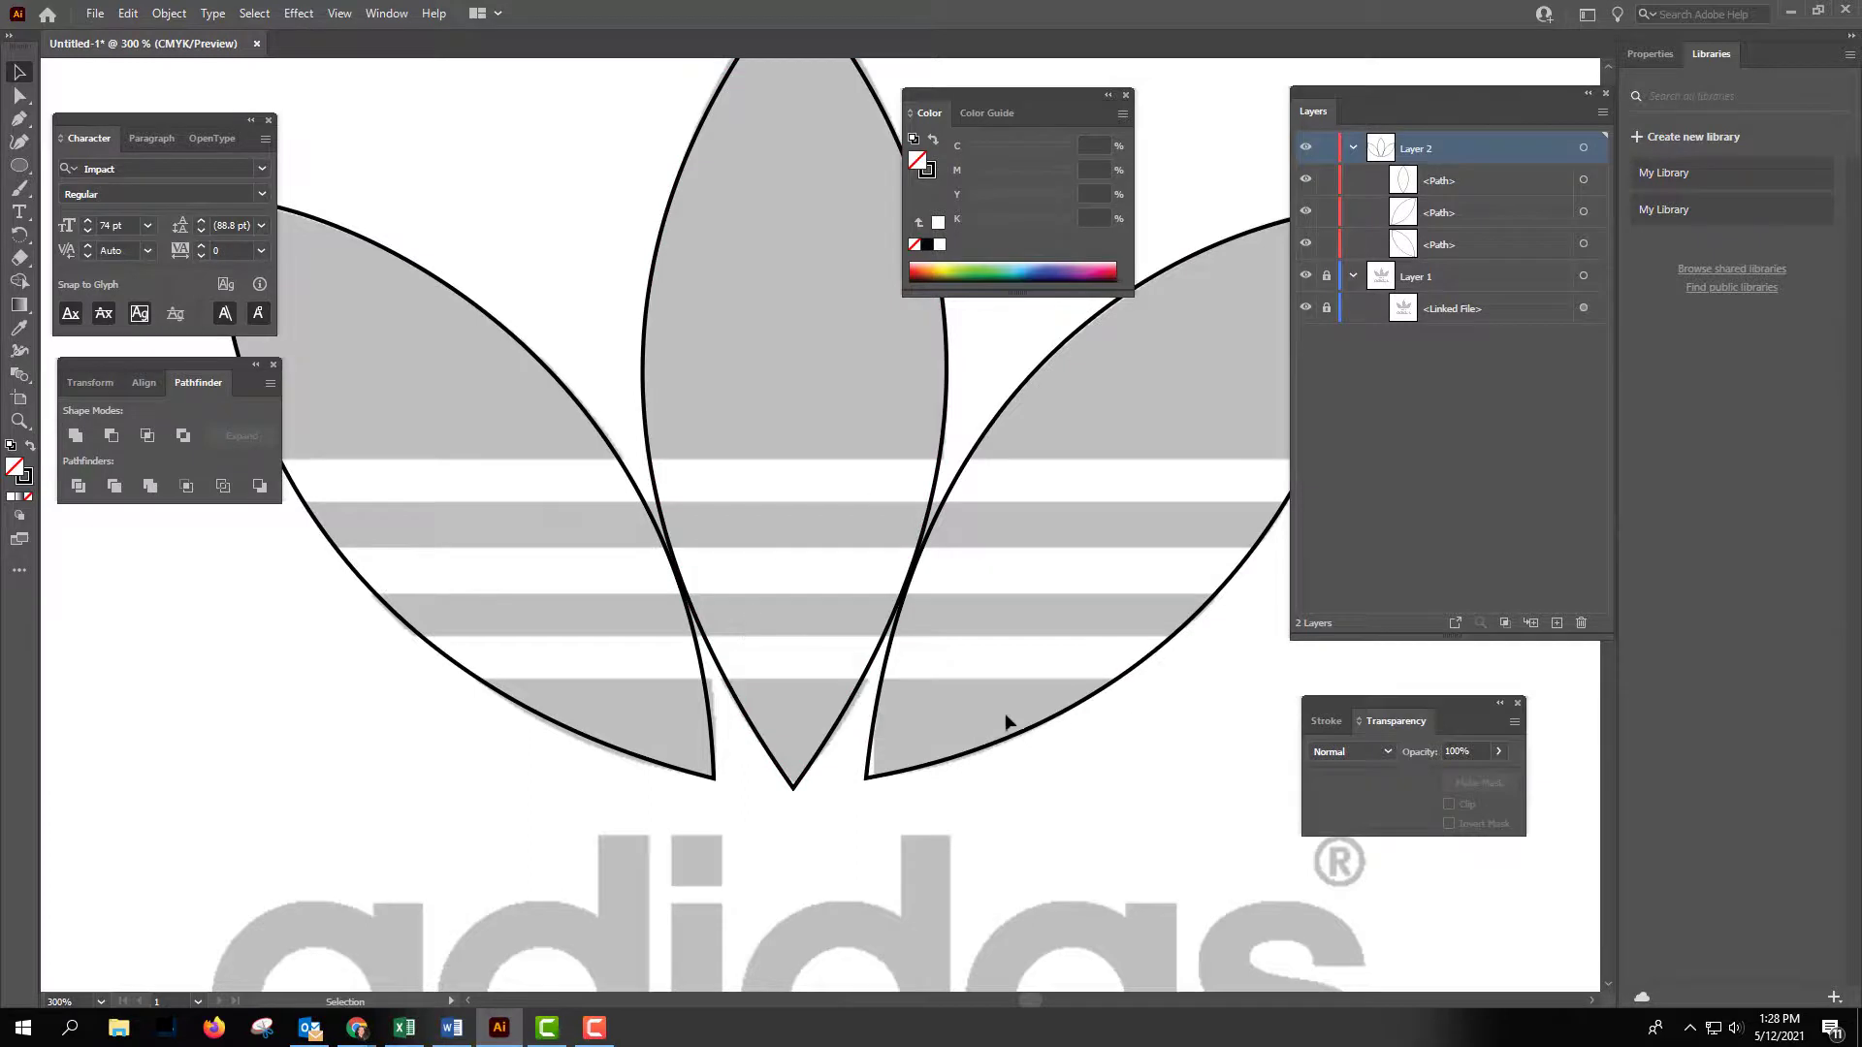
Swap fill and stroke on all three leaf paths so they are solid black, and deselect them.
{"action": "scroll", "coordinate": [981, 706], "scroll_direction": "up", "scroll_amount": 2}
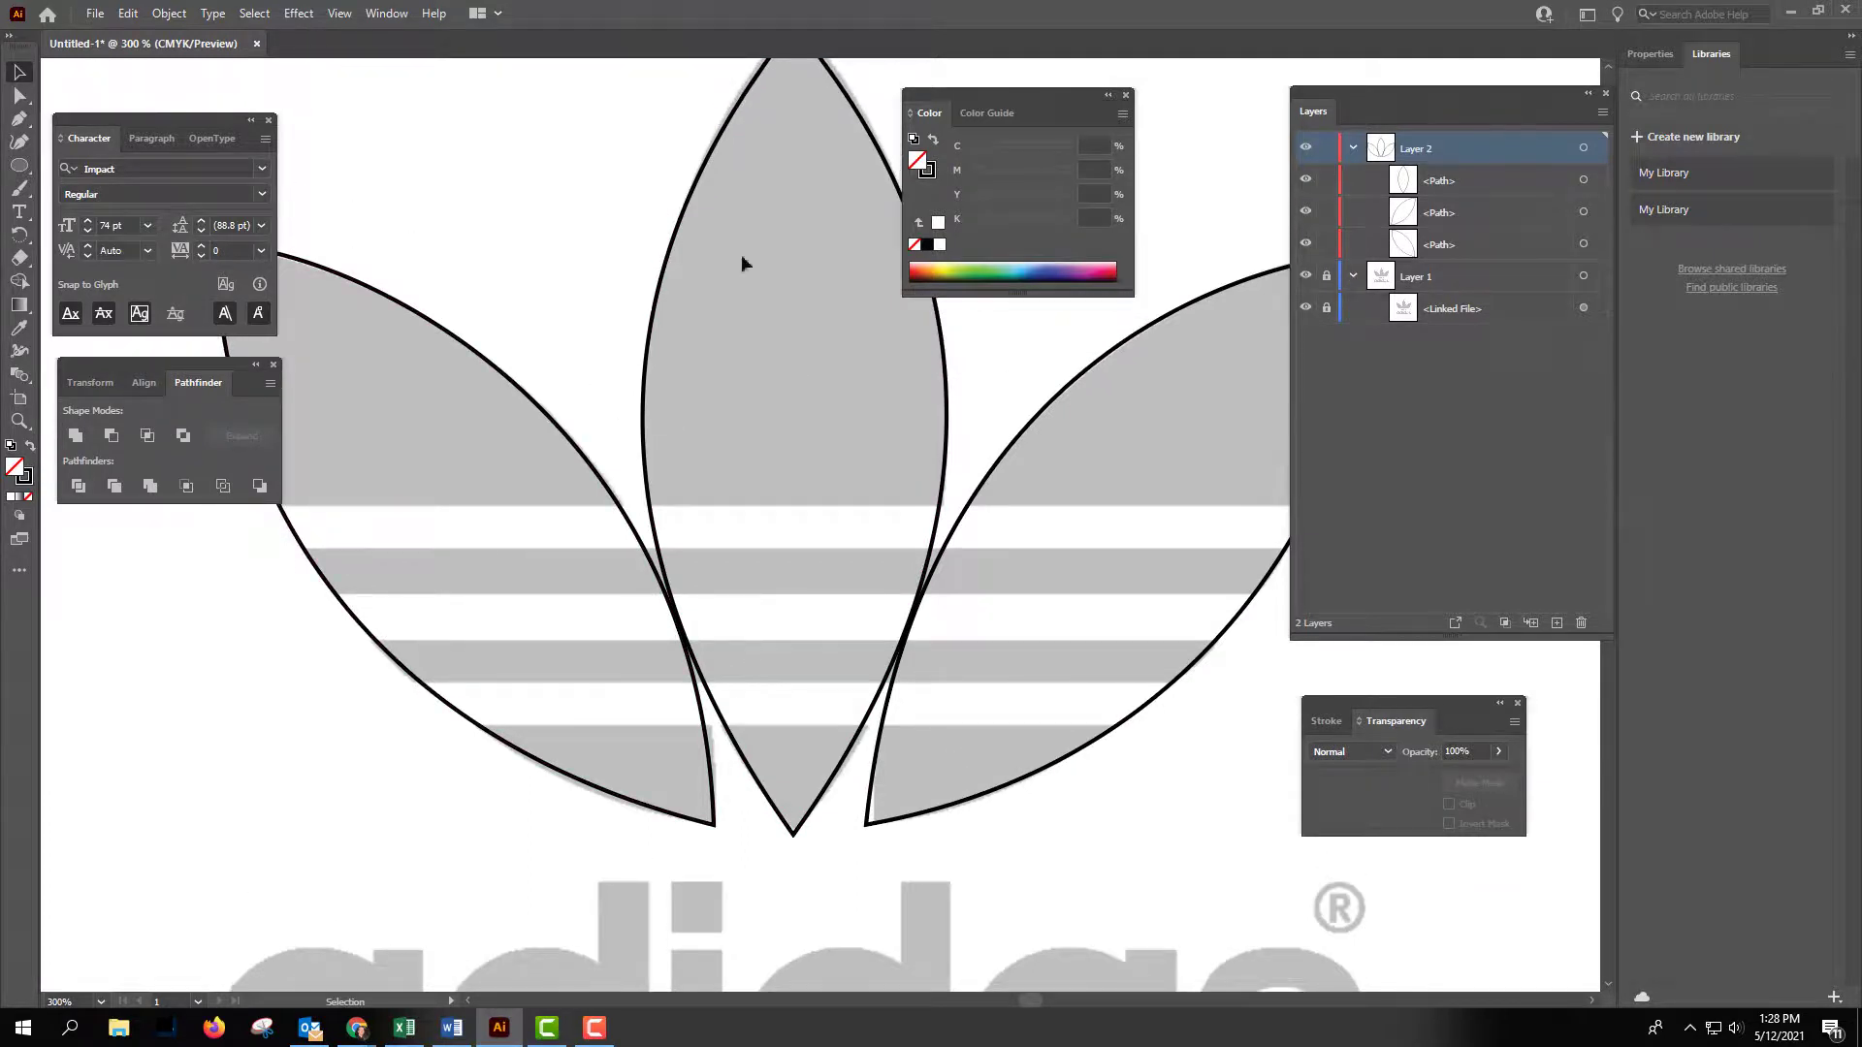
{"action": "left_click", "coordinate": [700, 178]}
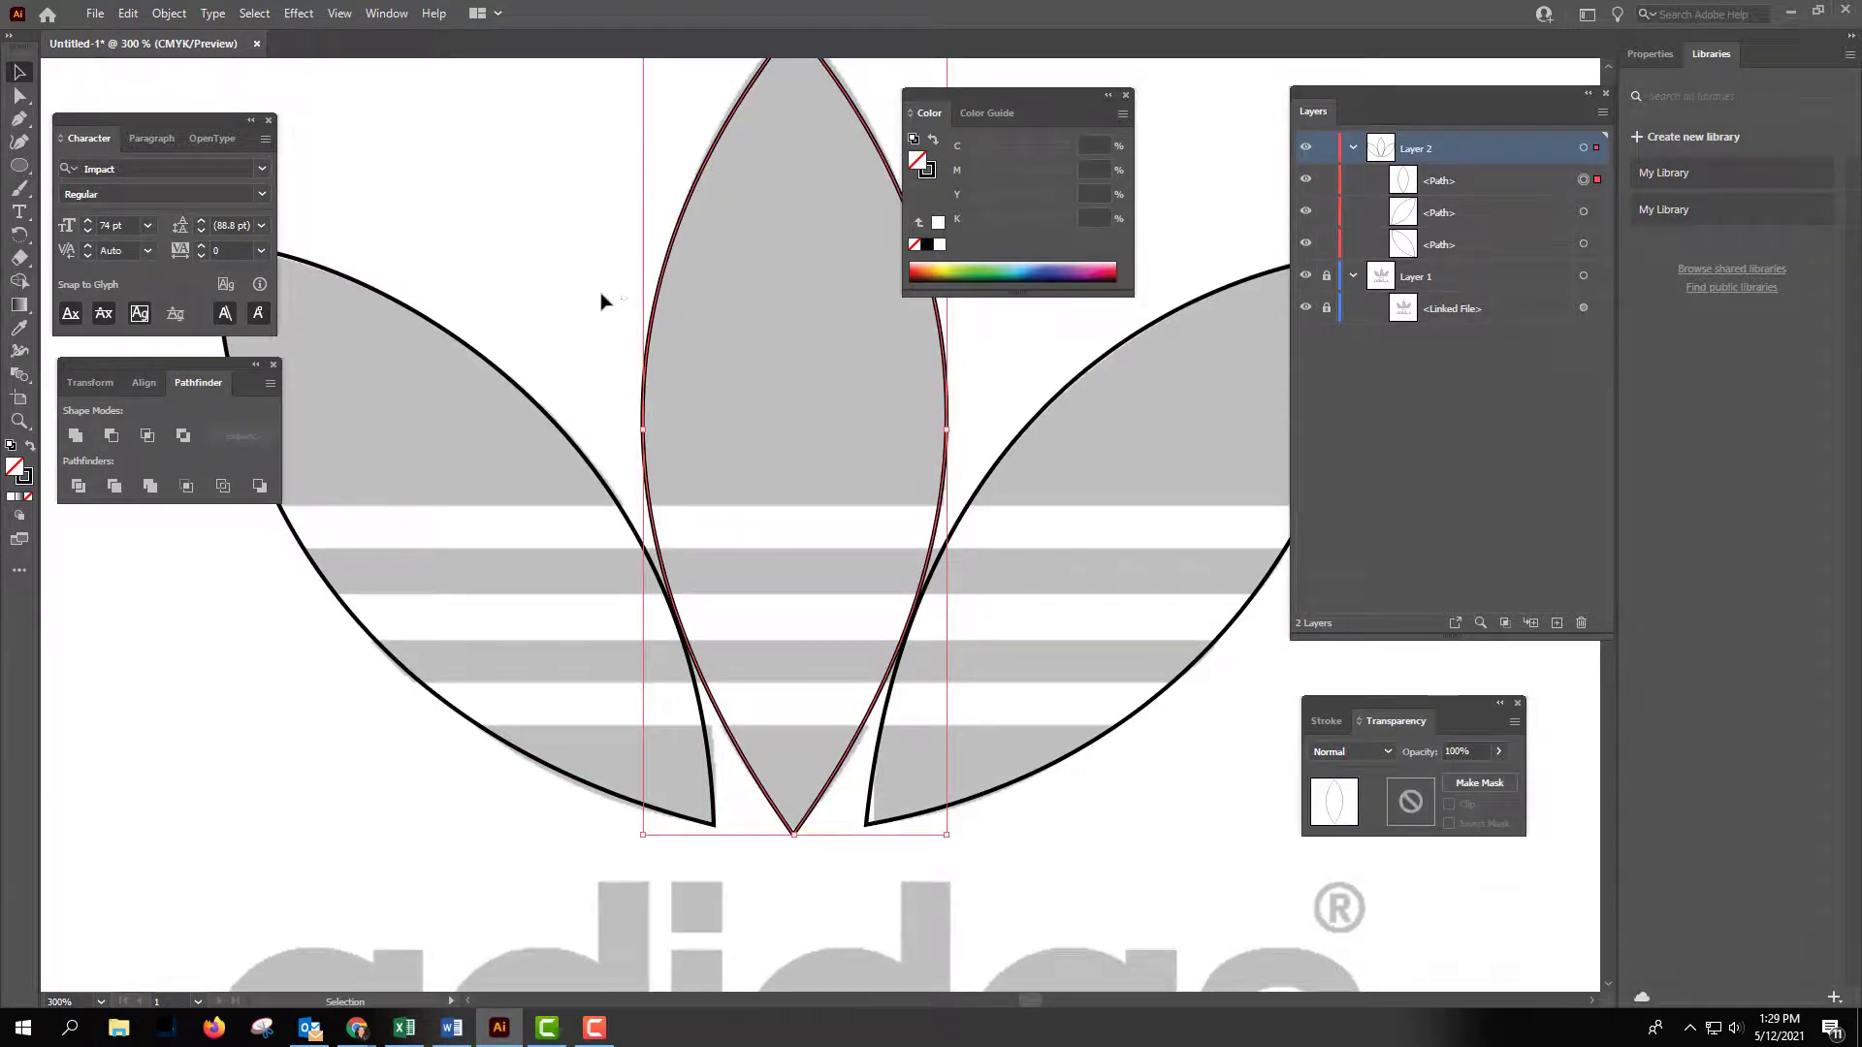
{"action": "left_click", "coordinate": [543, 402], "text": "shift"}
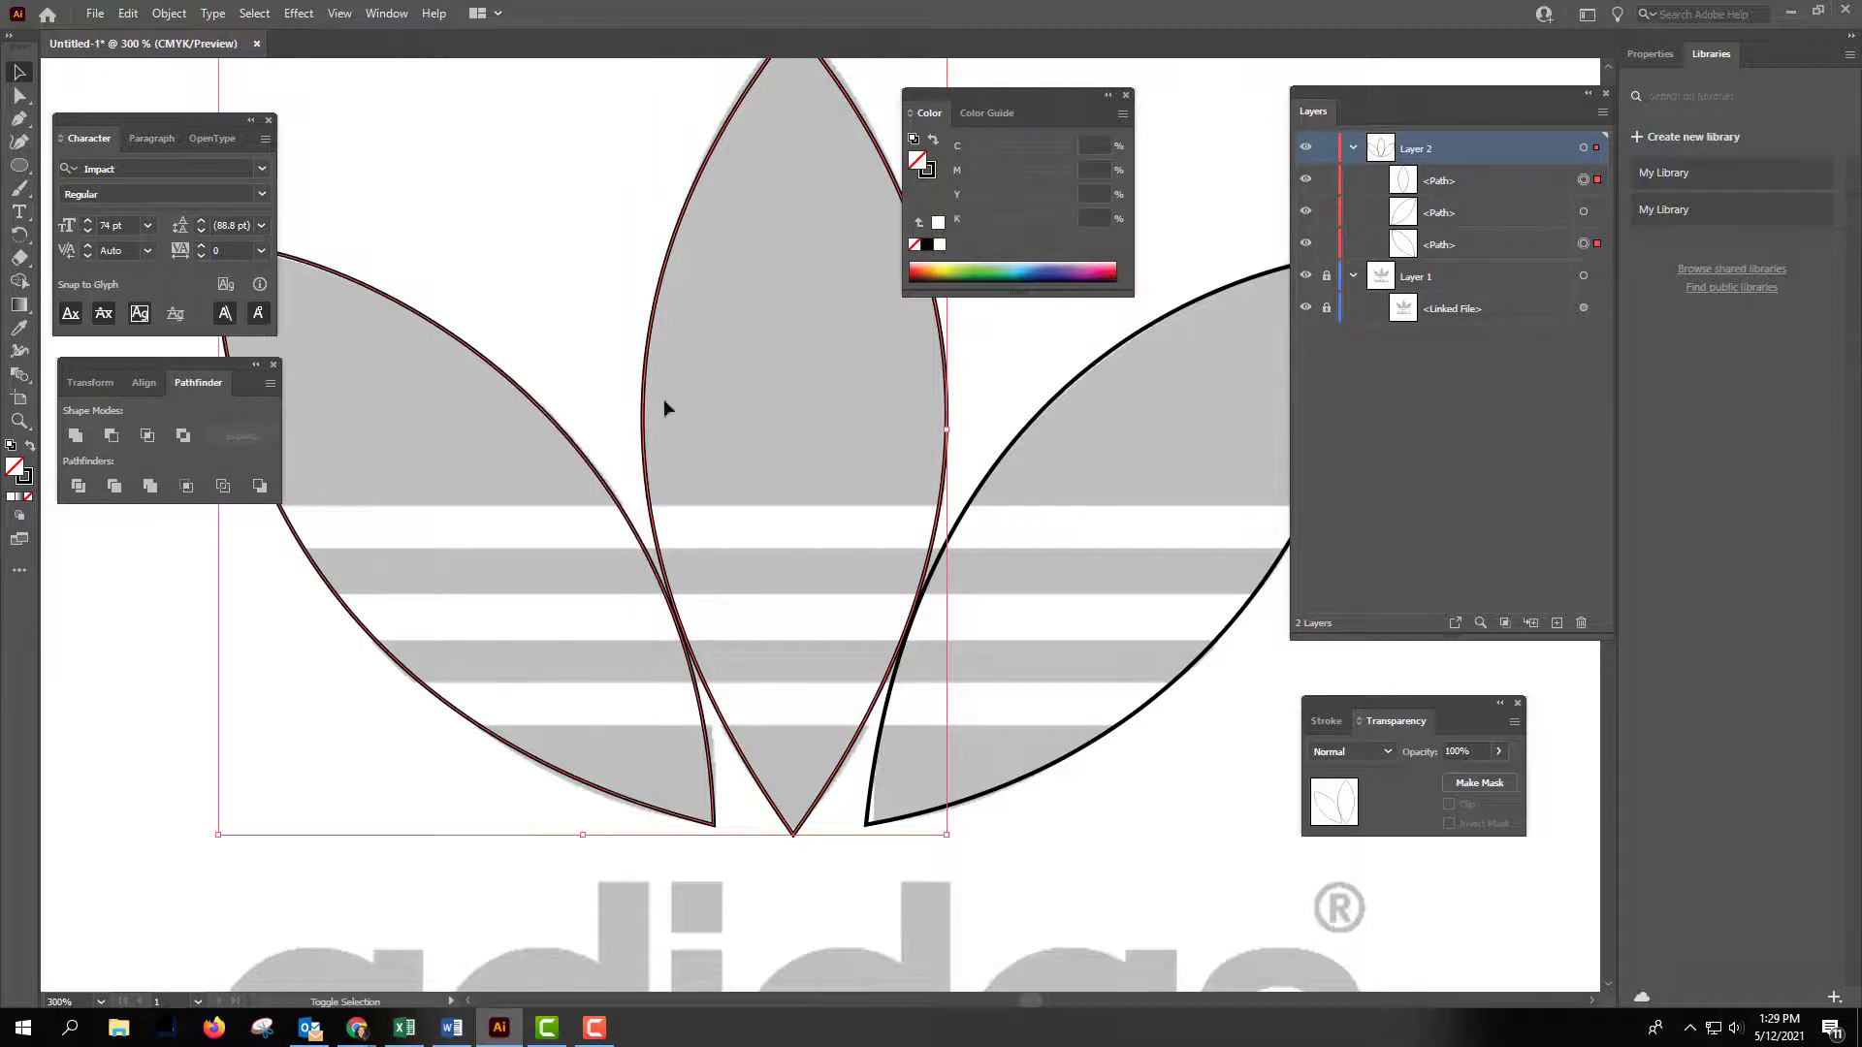
{"action": "left_click", "coordinate": [1111, 361], "text": "shift"}
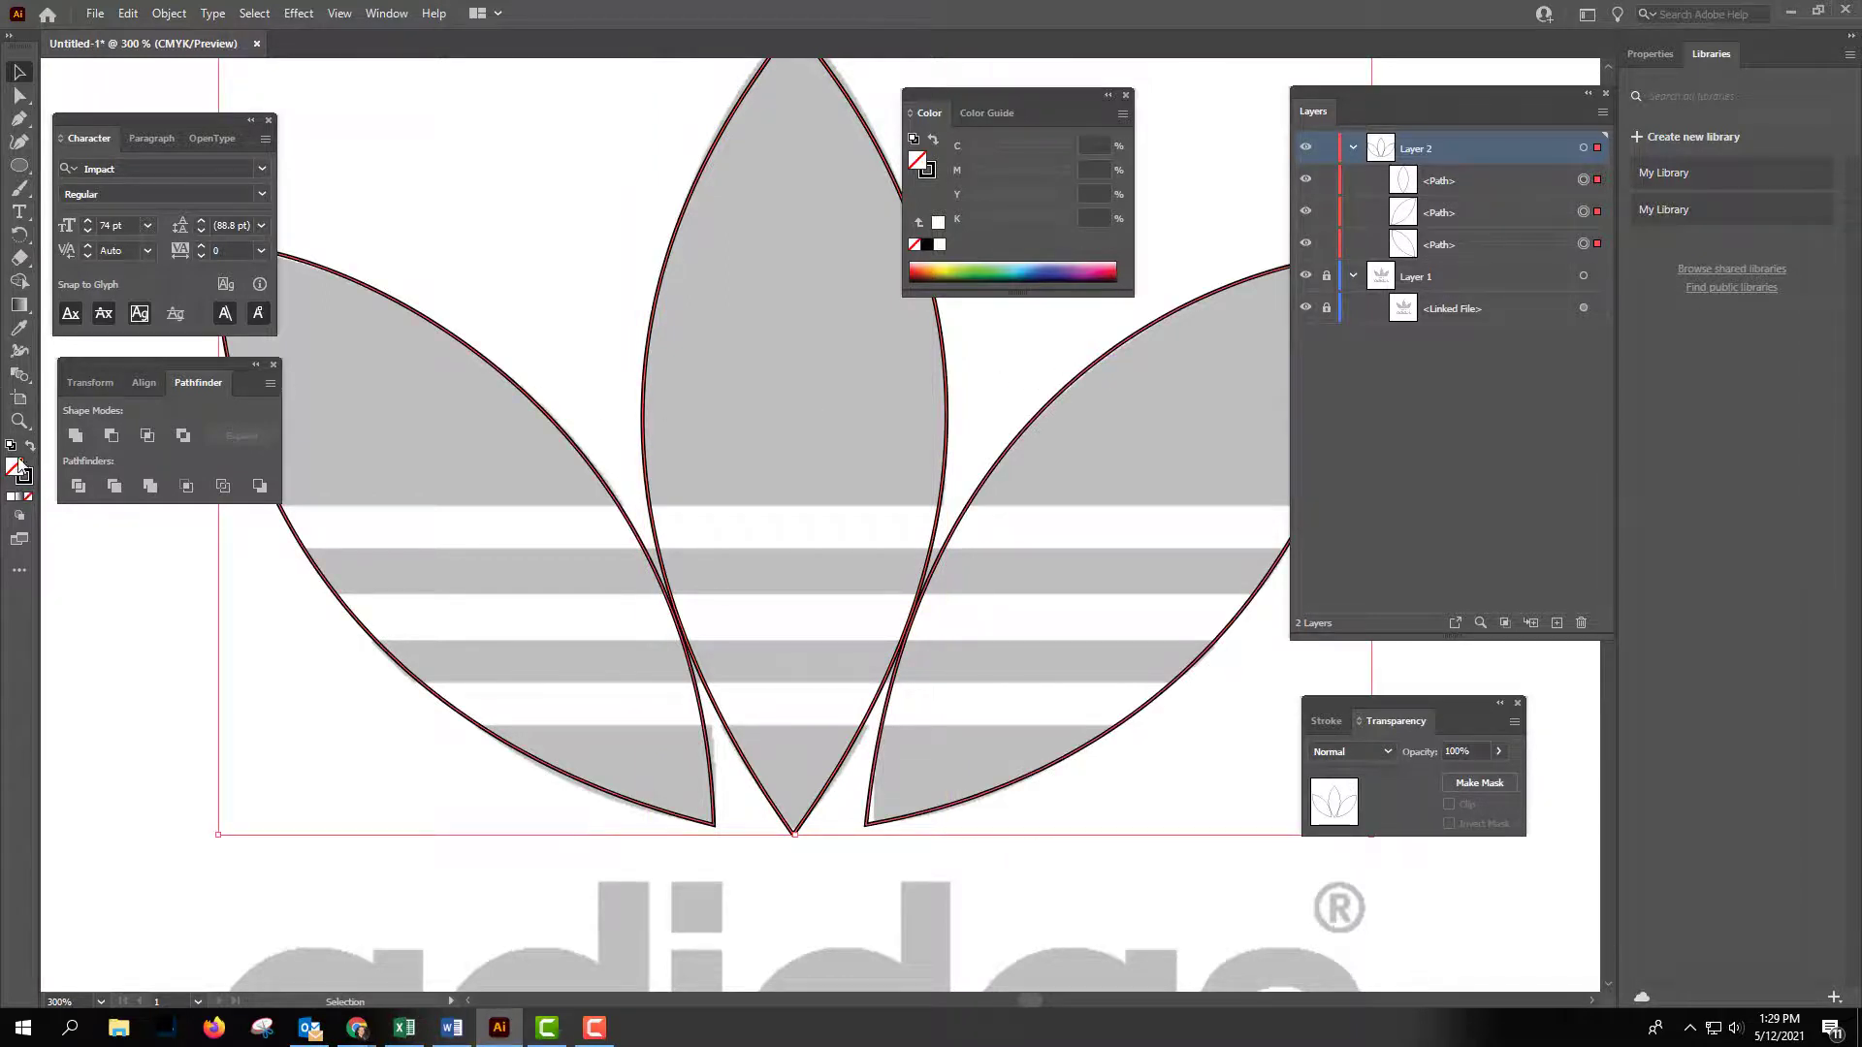
{"action": "left_click", "coordinate": [30, 448]}
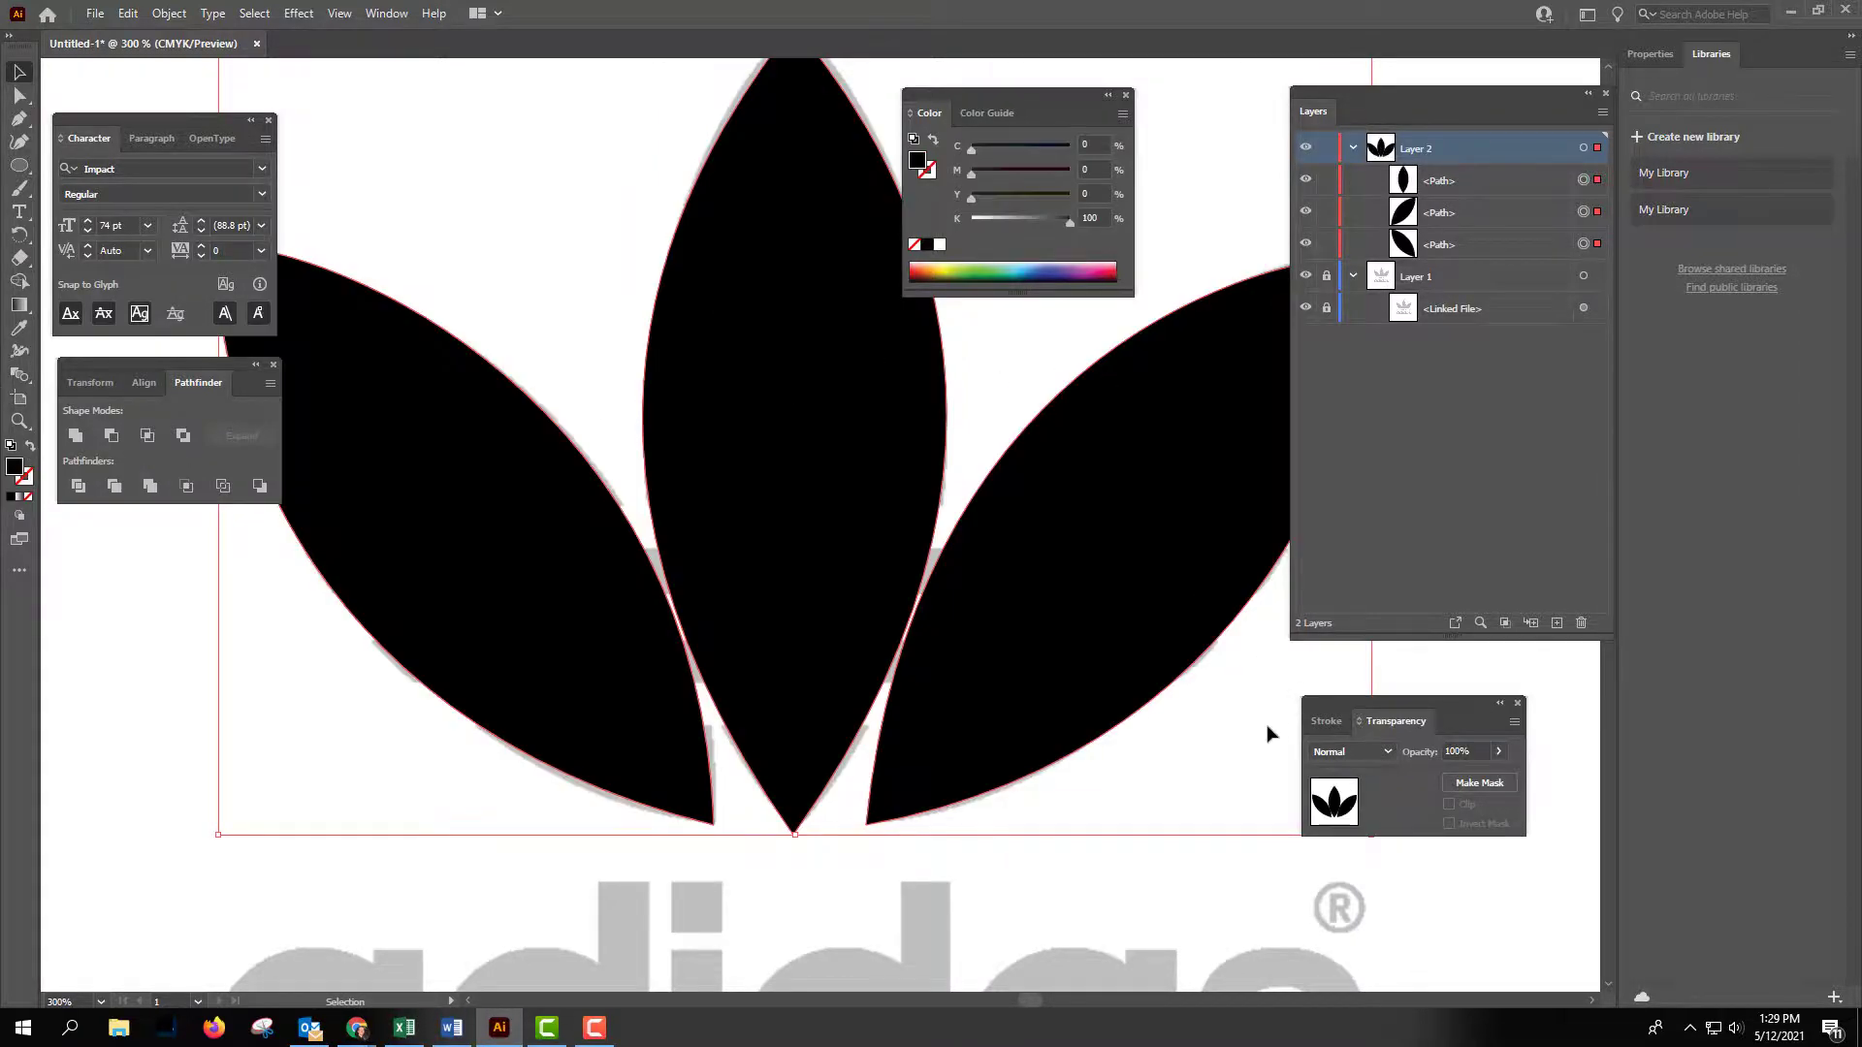
{"action": "left_click", "coordinate": [1237, 742]}
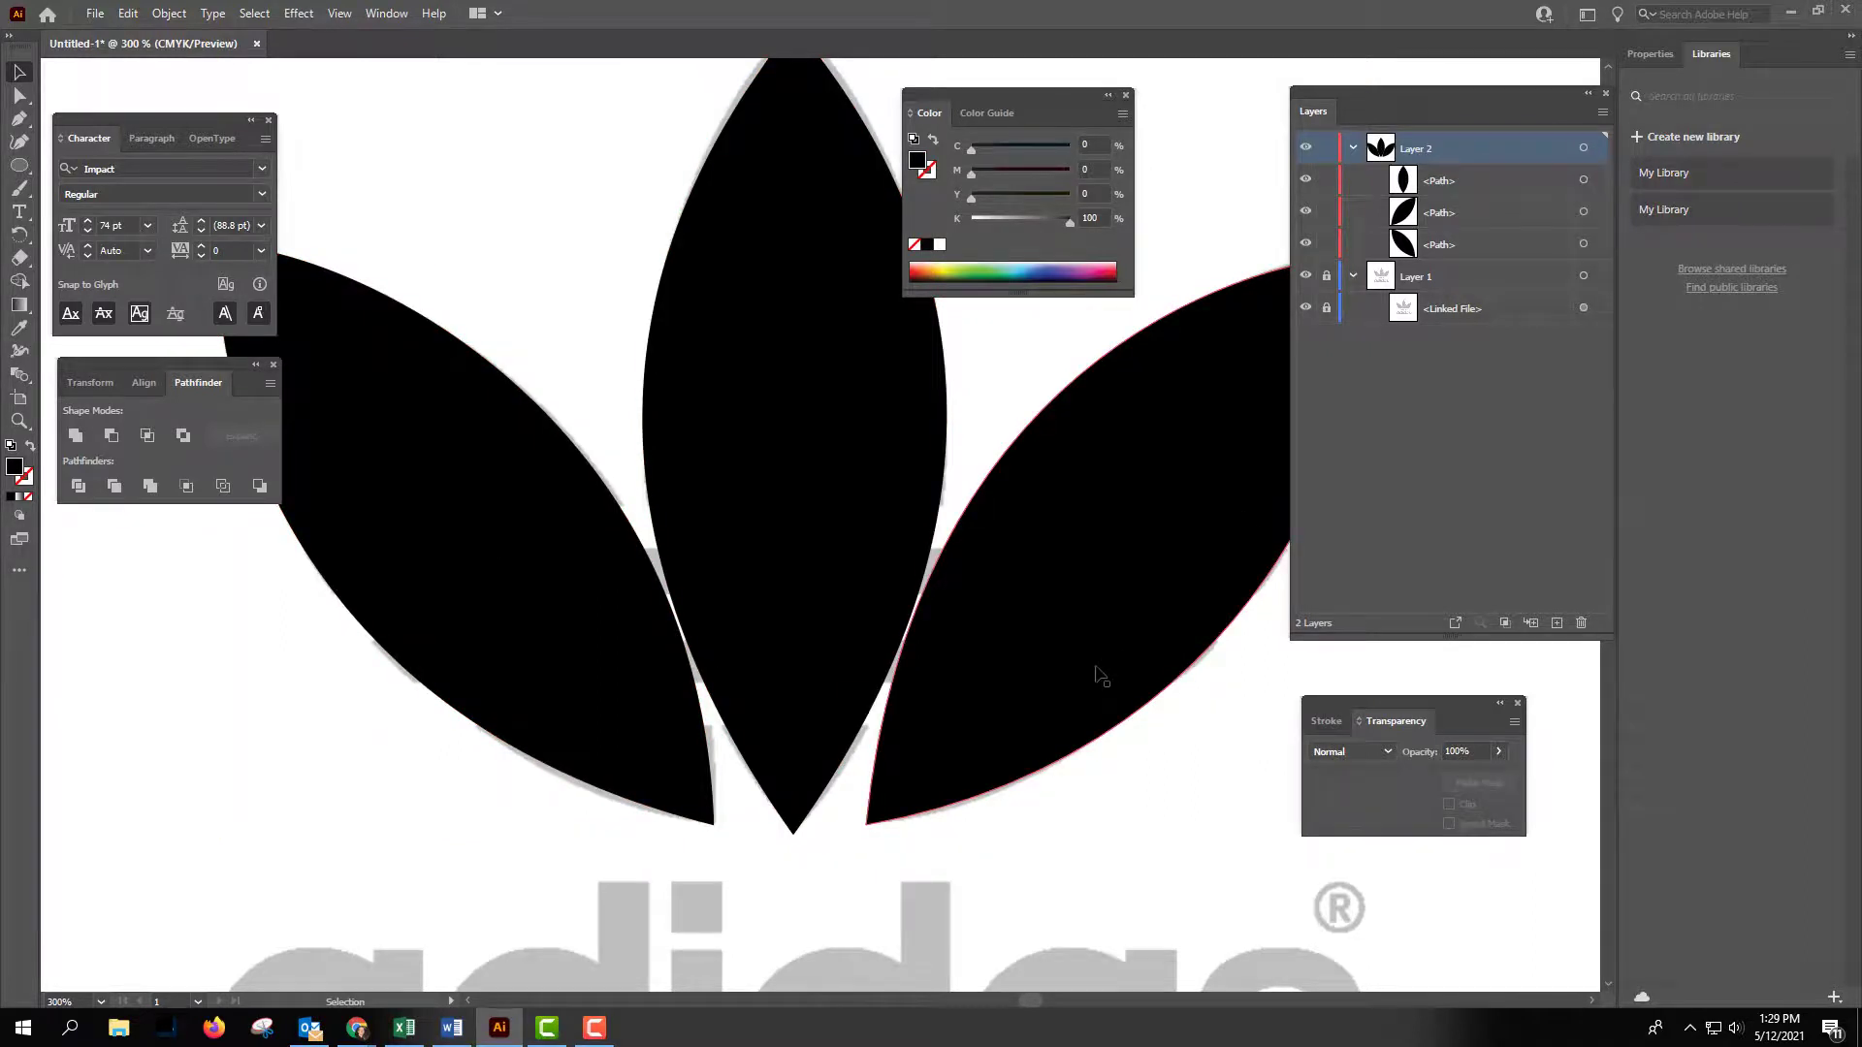
{"action": "key", "text": "ctrl+minus"}
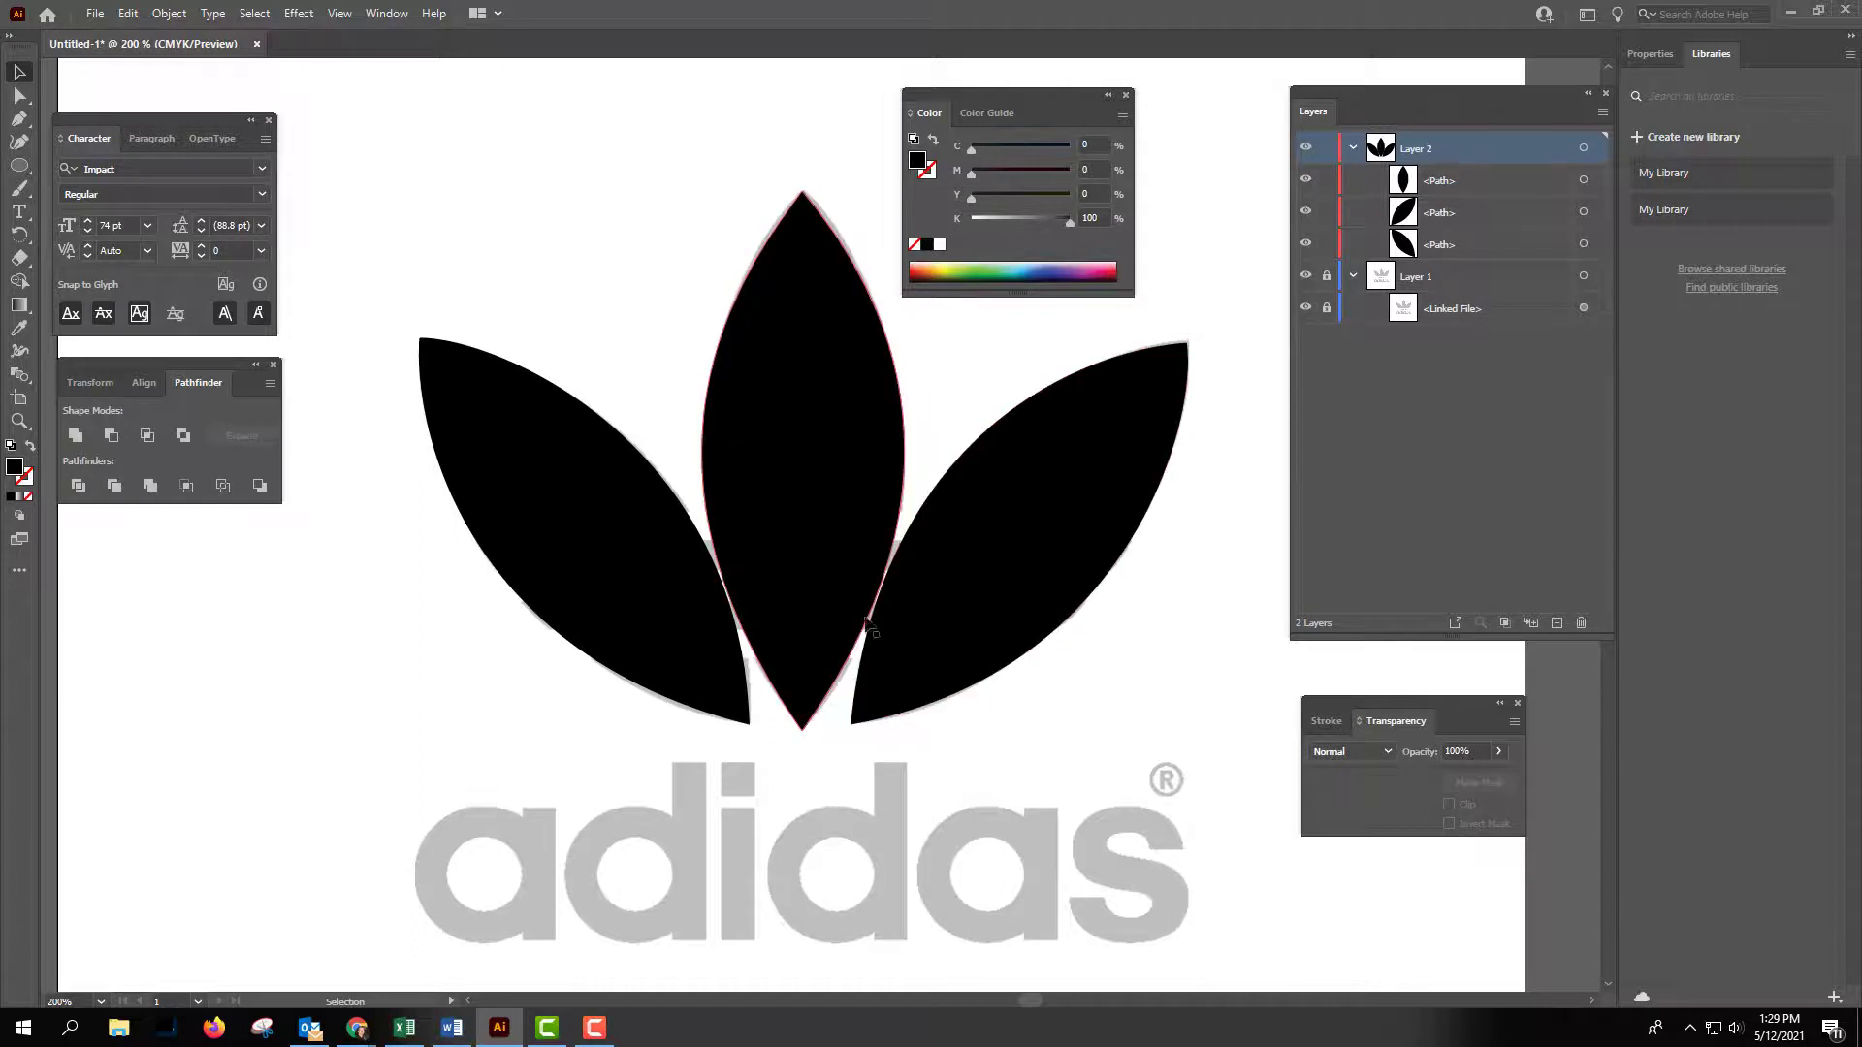
Swap fill and stroke back on the three leaves to black outlines without fill, and deselect them.
{"action": "left_click", "coordinate": [587, 549]}
{"action": "left_click", "coordinate": [769, 433], "text": "shift"}
{"action": "left_click", "coordinate": [1074, 536], "text": "shift"}
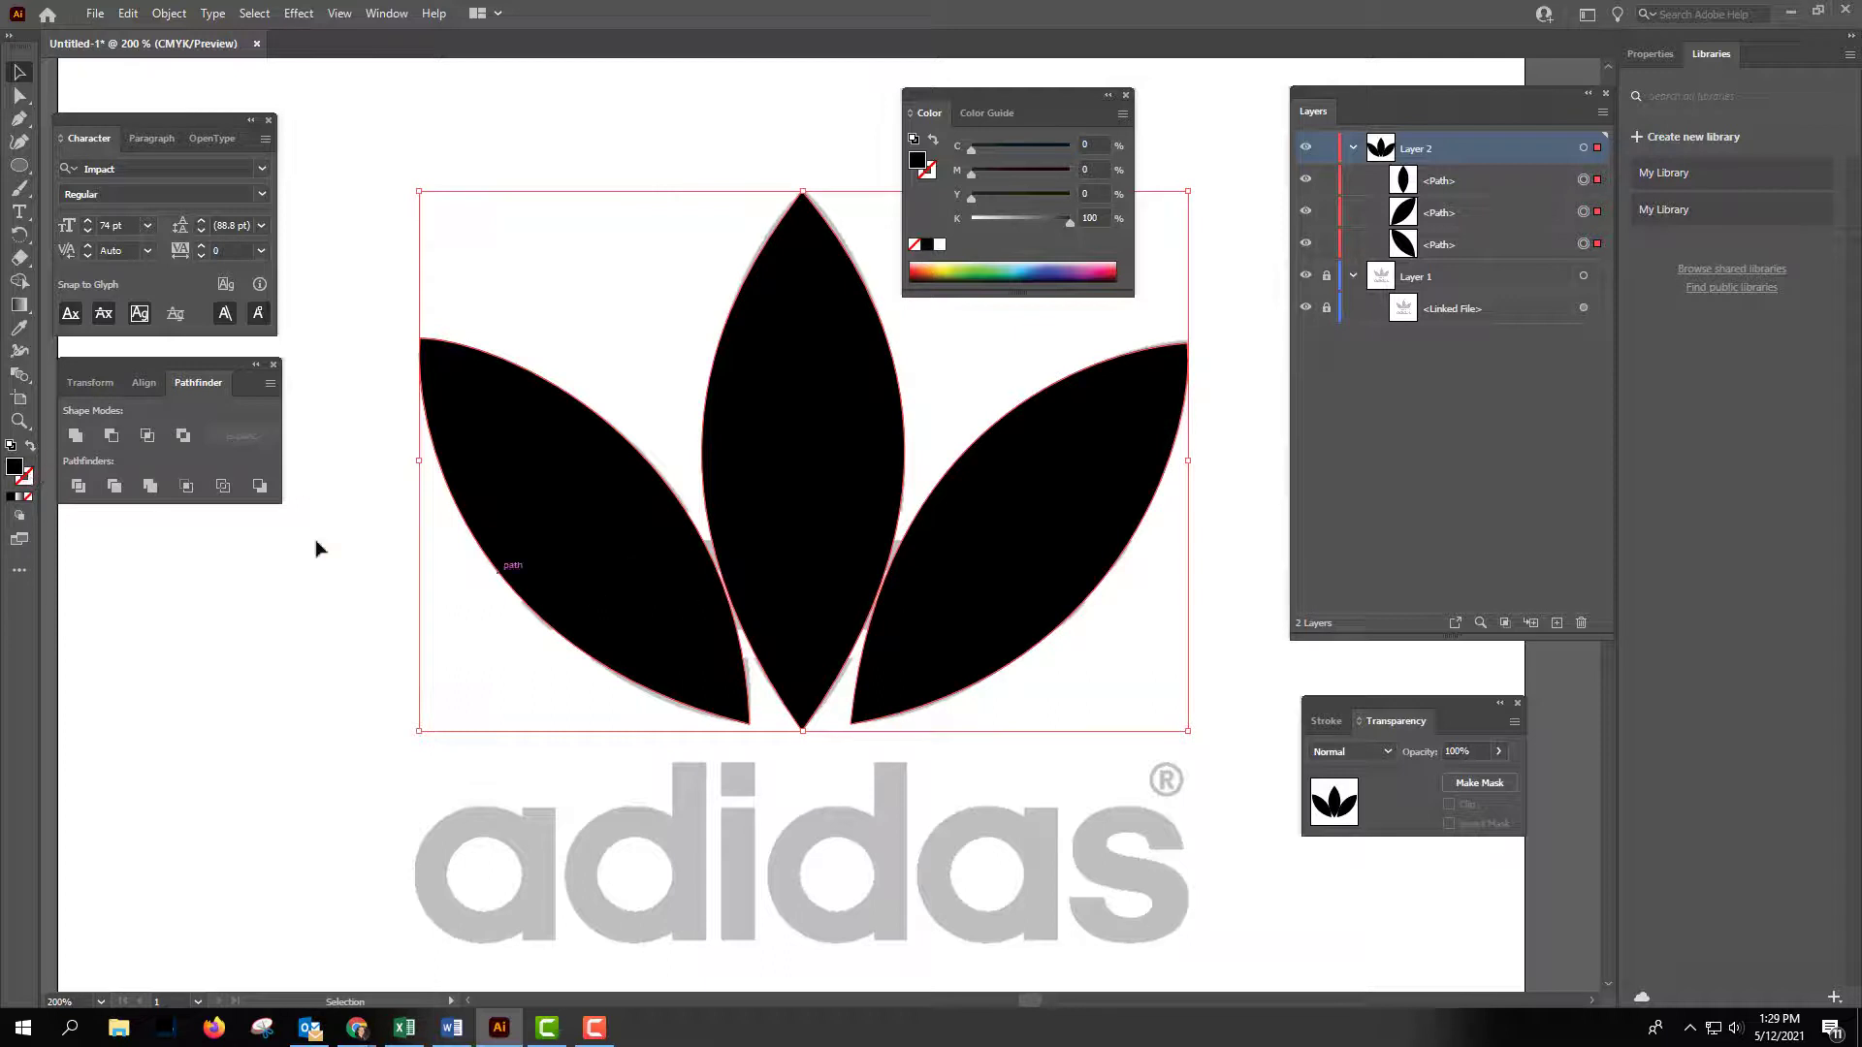
{"action": "left_click", "coordinate": [31, 446]}
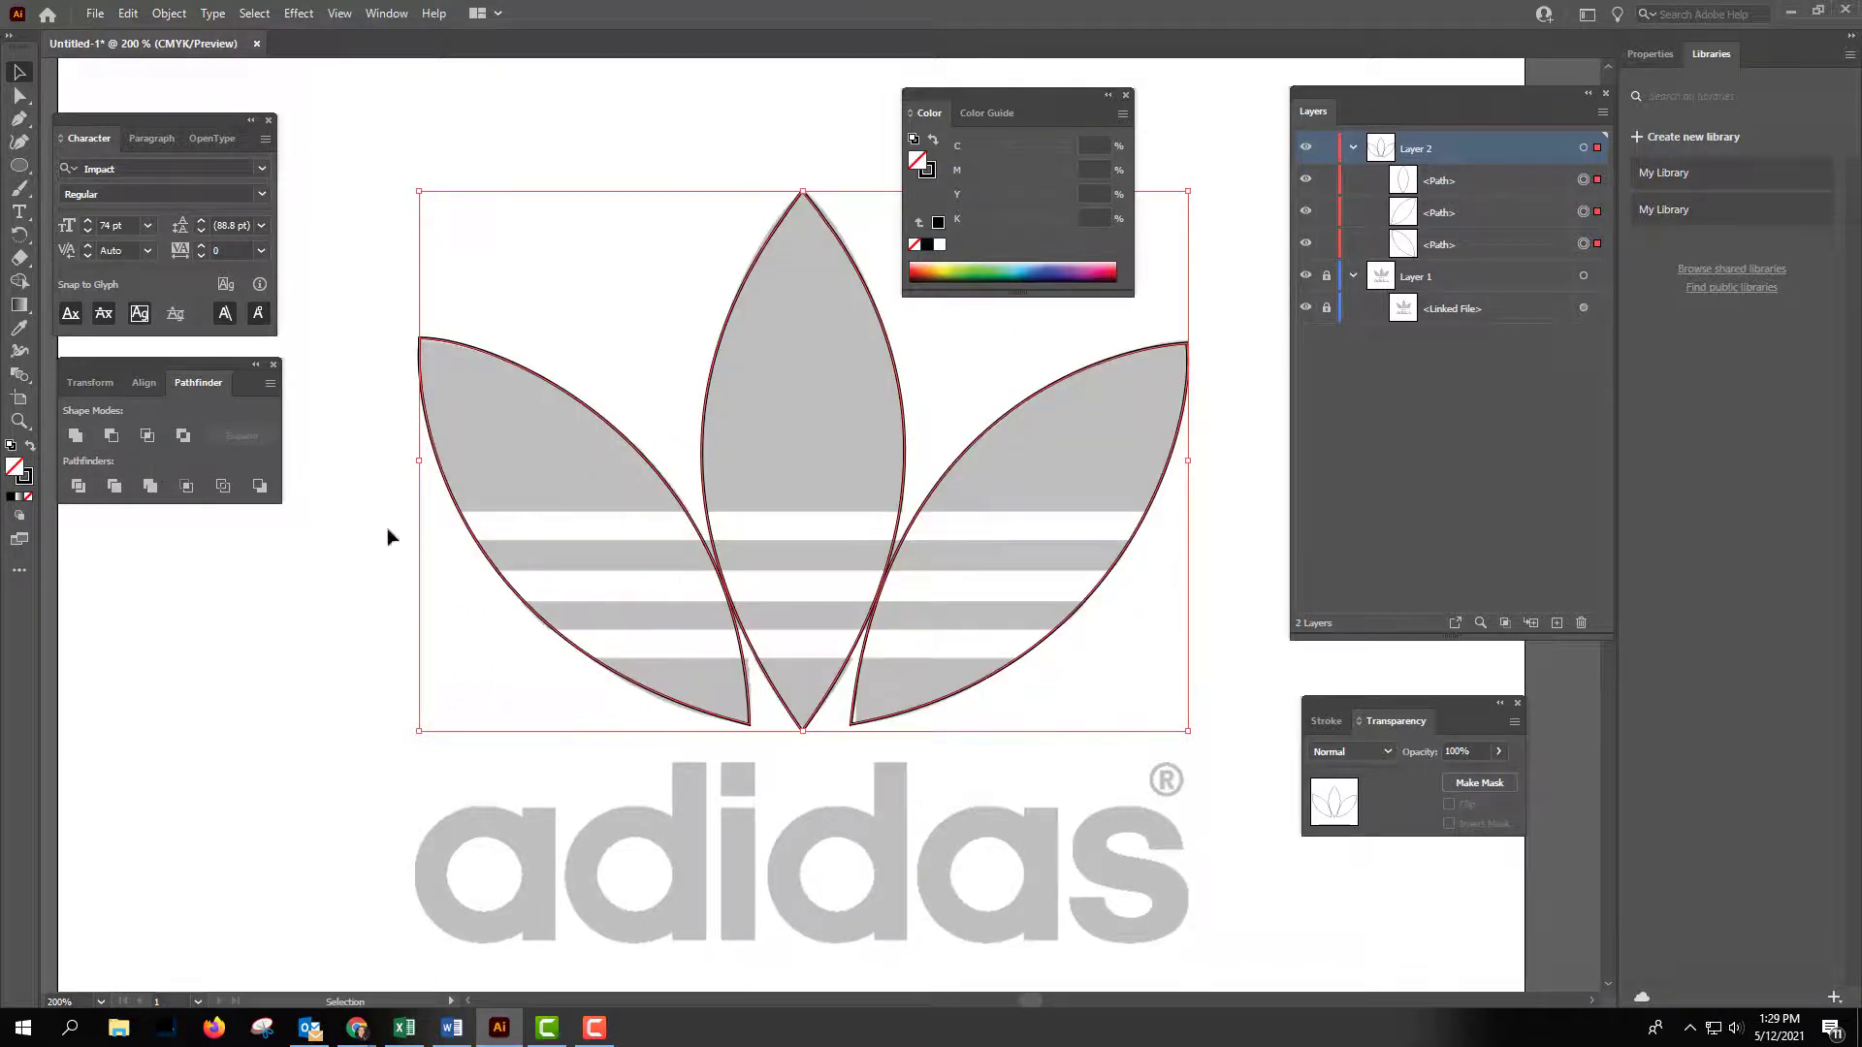
{"action": "left_click", "coordinate": [361, 541]}
Draw an unfilled rectangle with the Rectangle tool over the uppermost white stripe, spanning all three leaves.
{"action": "left_click", "coordinate": [19, 167]}
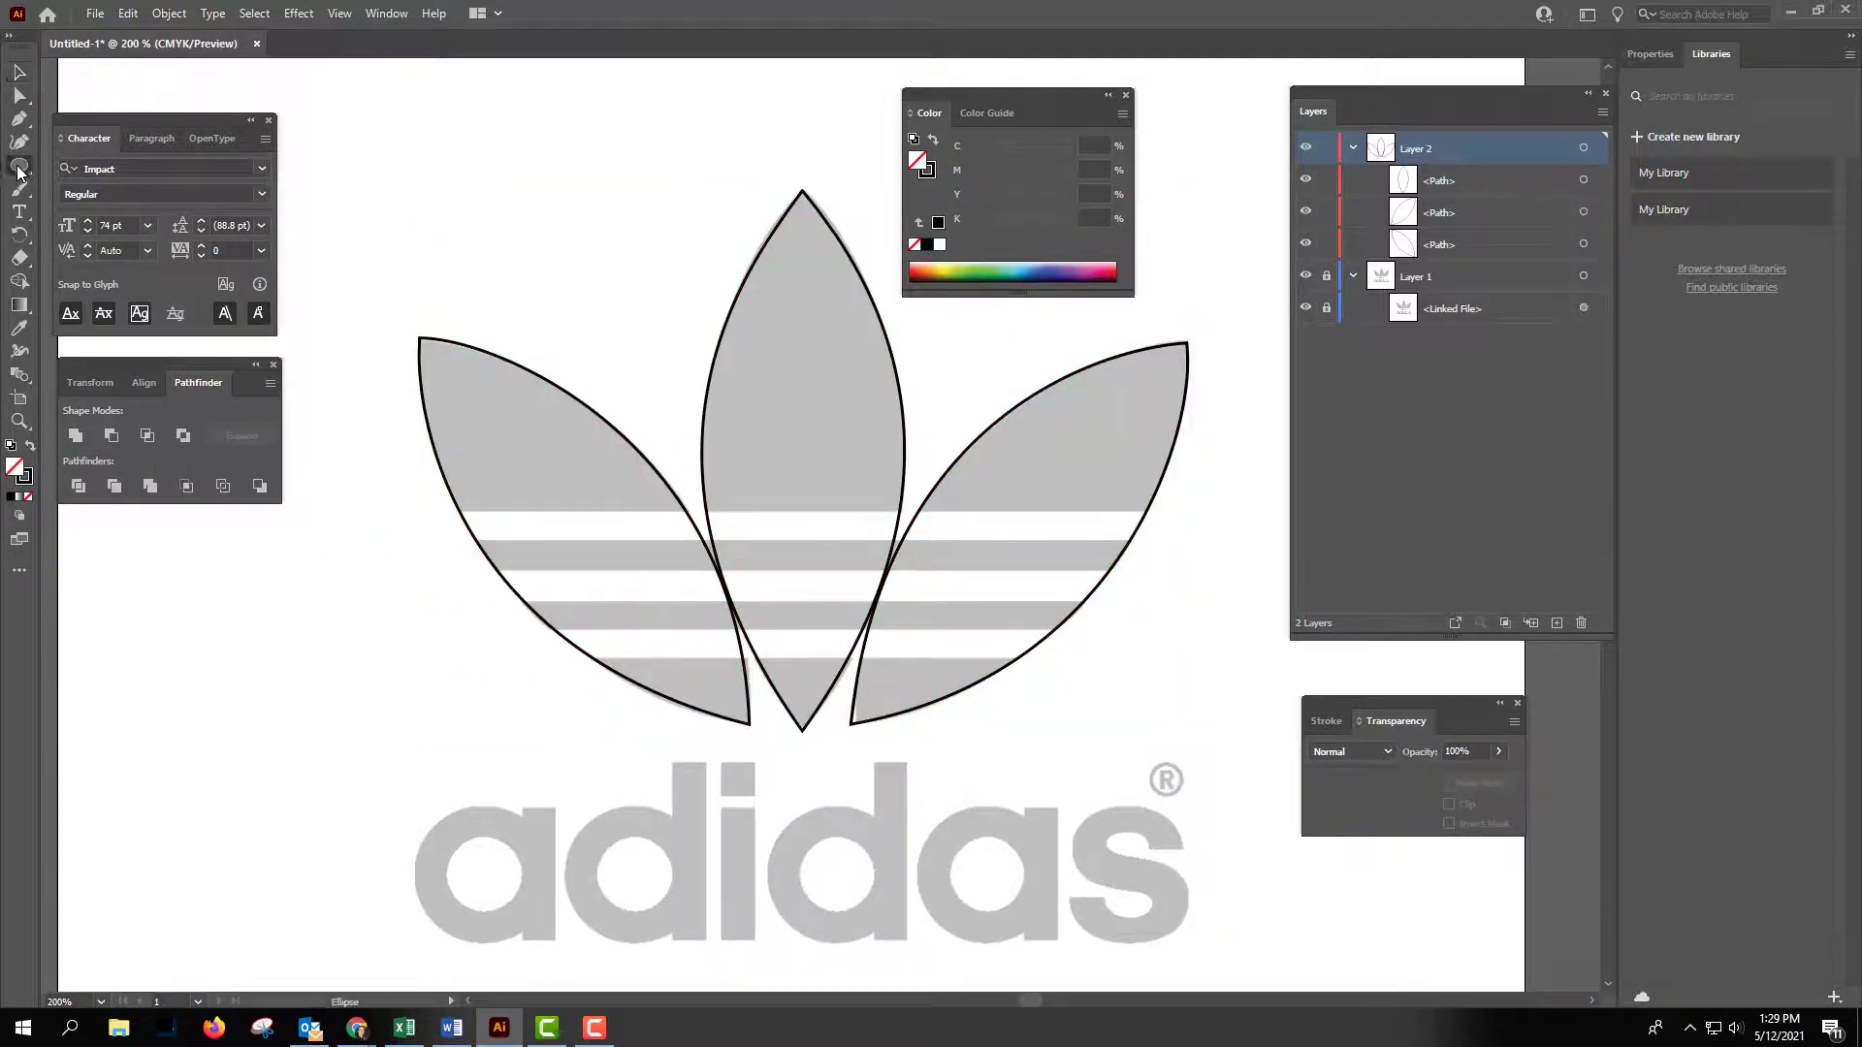
{"action": "left_click_drag", "start_coordinate": [19, 170], "coordinate": [80, 166]}
{"action": "left_click_drag", "start_coordinate": [433, 513], "coordinate": [1194, 545]}
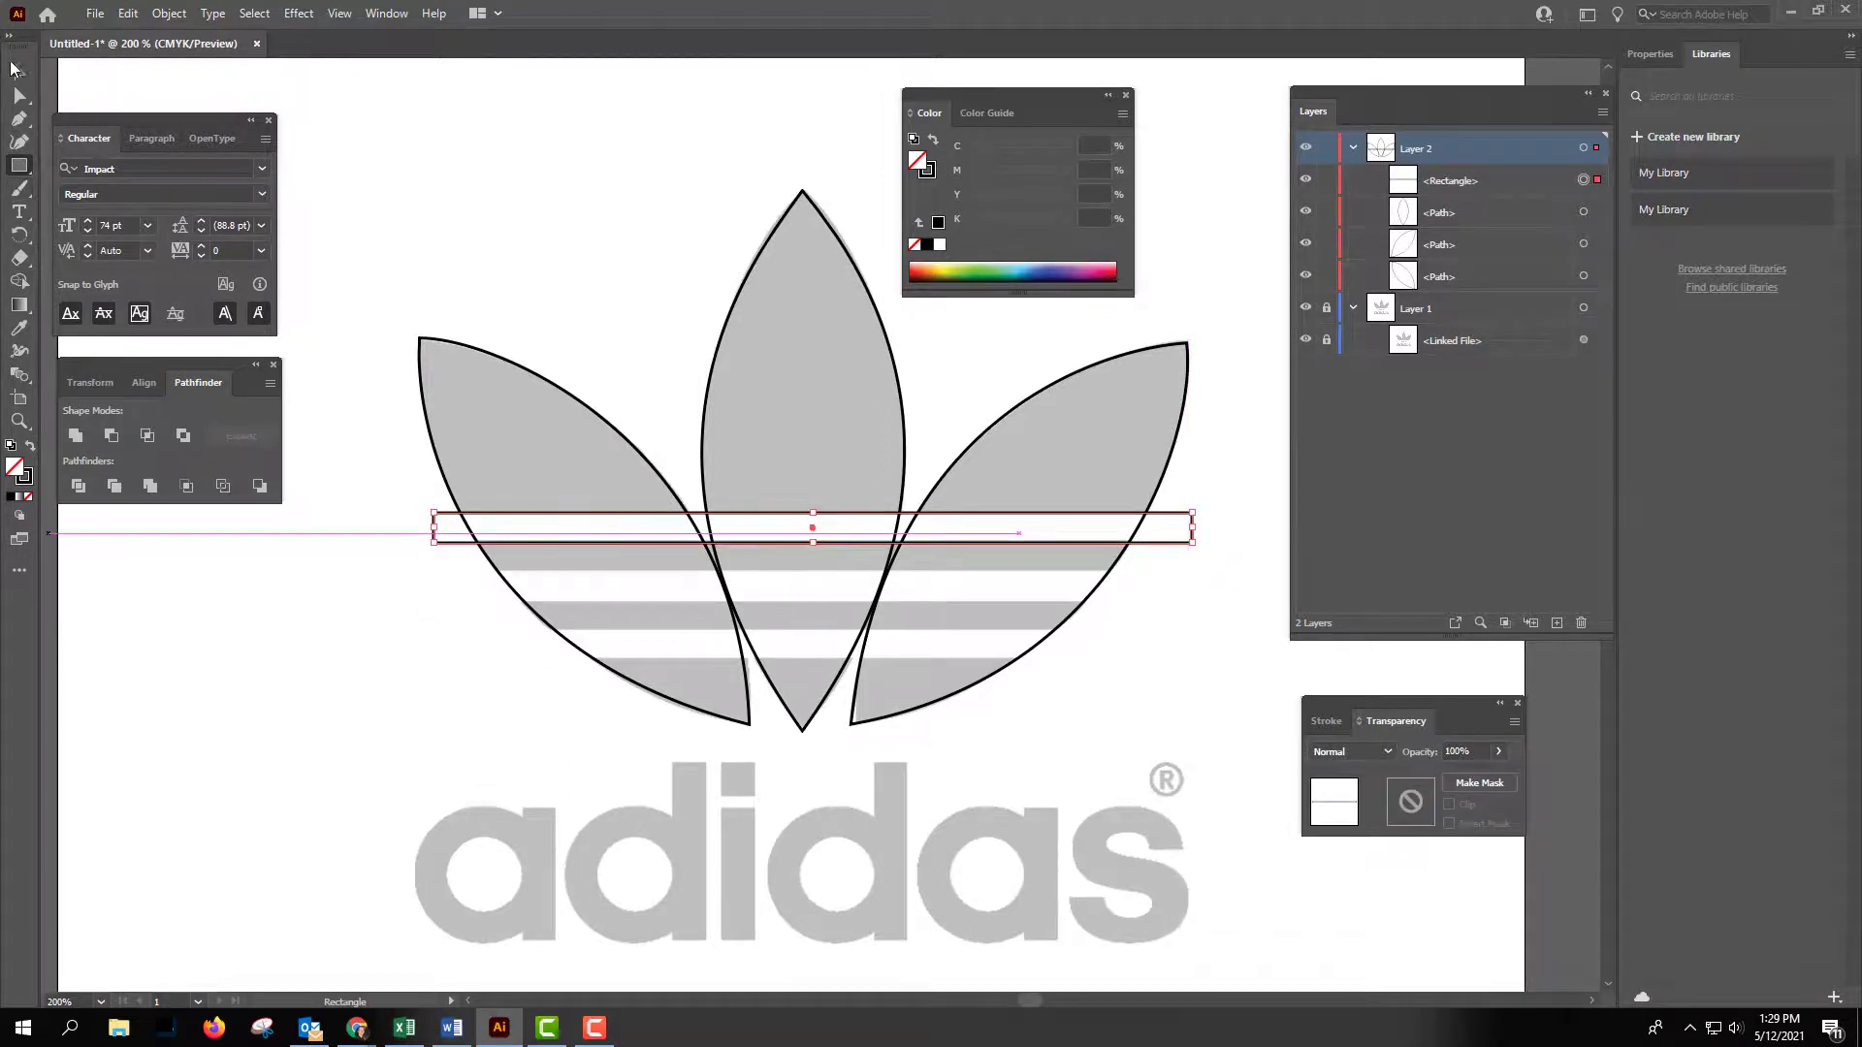
Duplicate the stripe rectangle in front and move the copy straight down onto the second white stripe.
{"action": "left_click", "coordinate": [19, 73]}
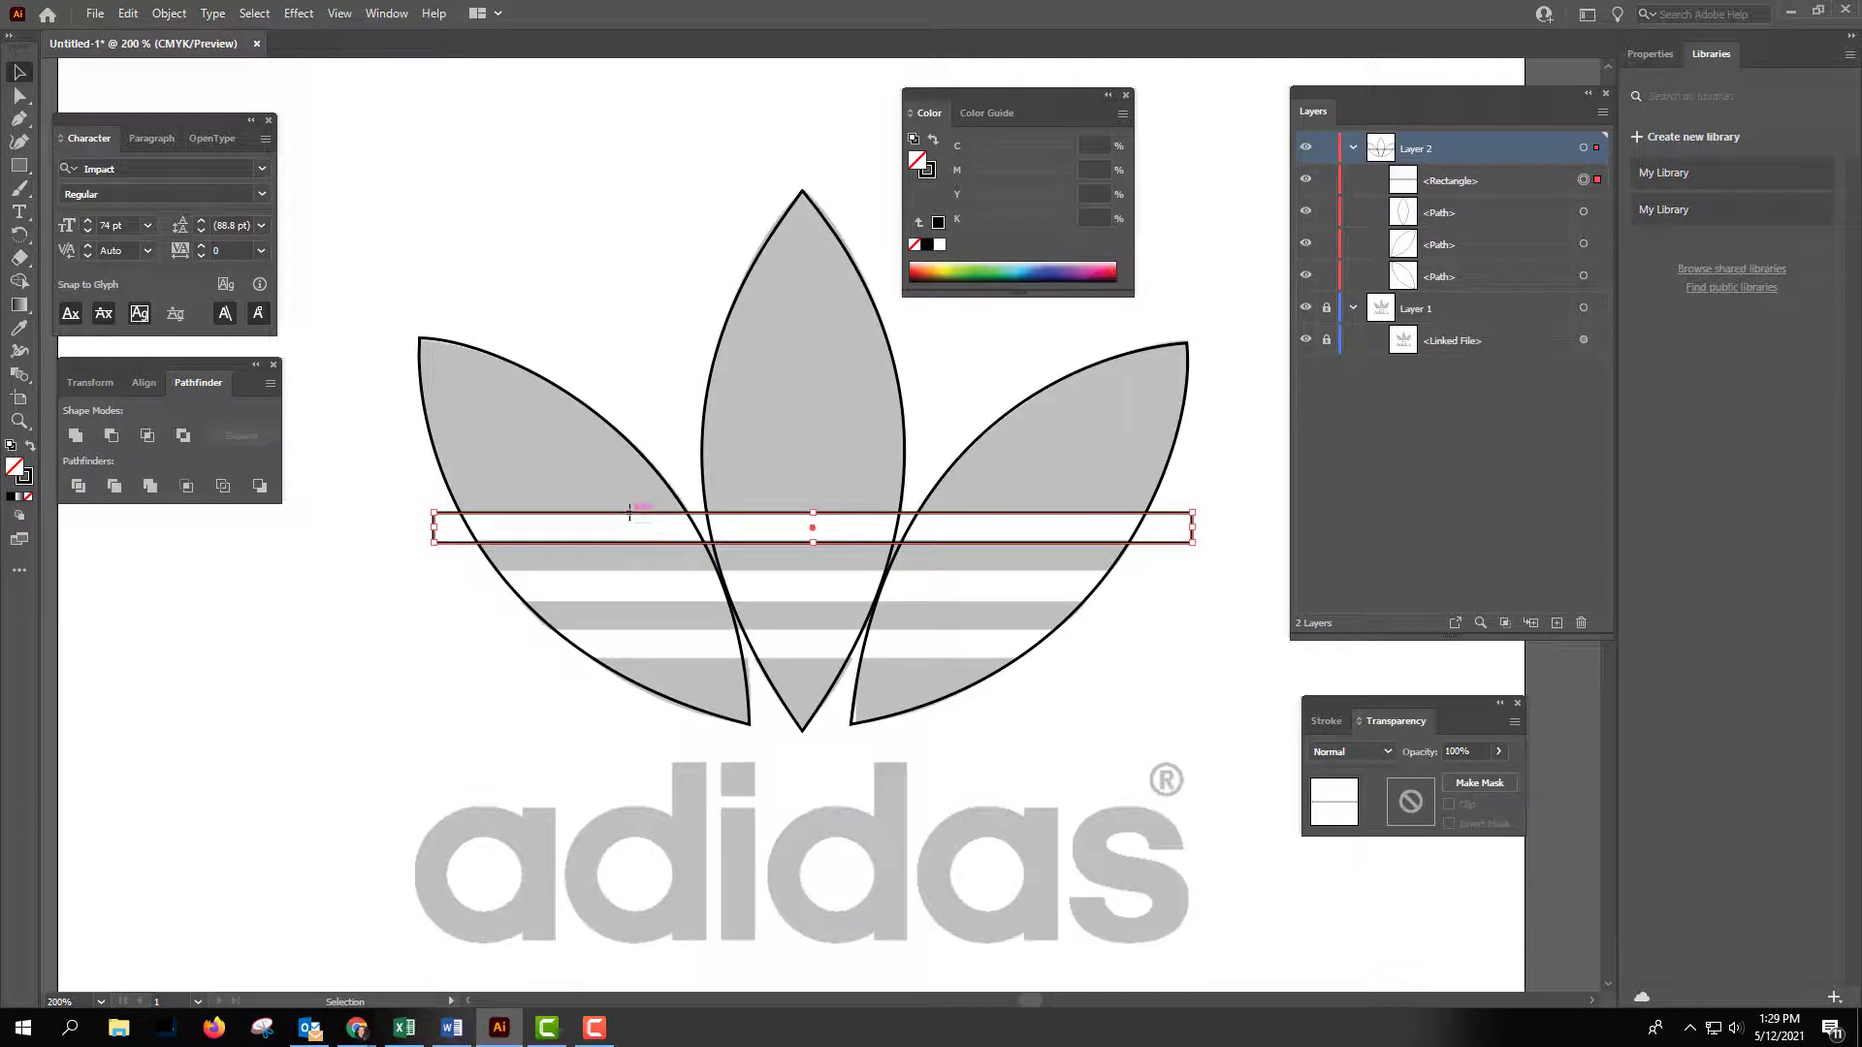
{"action": "key", "text": "a"}
{"action": "key", "text": "ctrl+c"}
{"action": "key", "text": "ctrl+f"}
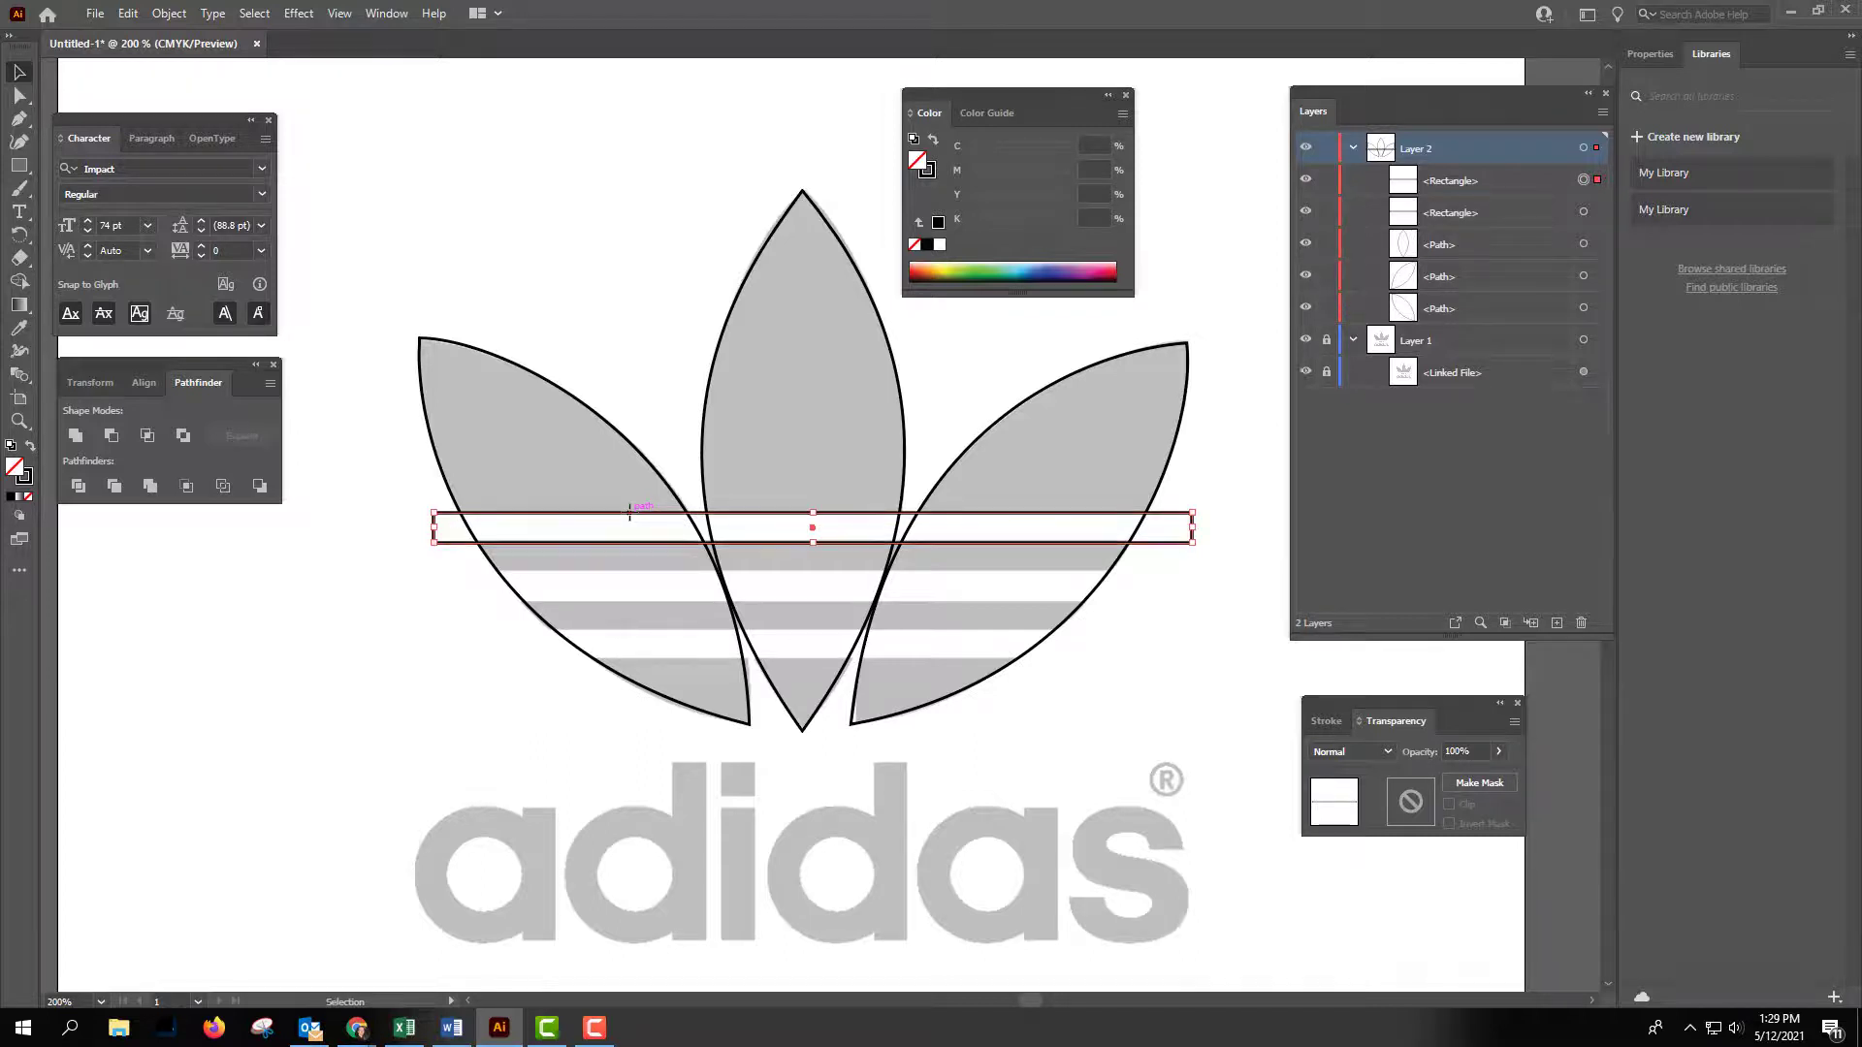
{"action": "key", "text": "v"}
{"action": "key", "text": "shift+Down"}
{"action": "key", "text": "shift+Down"}
{"action": "key", "text": "Down"}
{"action": "key", "text": "Down"}
{"action": "key", "text": "Down"}
{"action": "key", "text": "Down"}
{"action": "key", "text": "Down"}
{"action": "key", "text": "Down"}
{"action": "key", "text": "Down"}
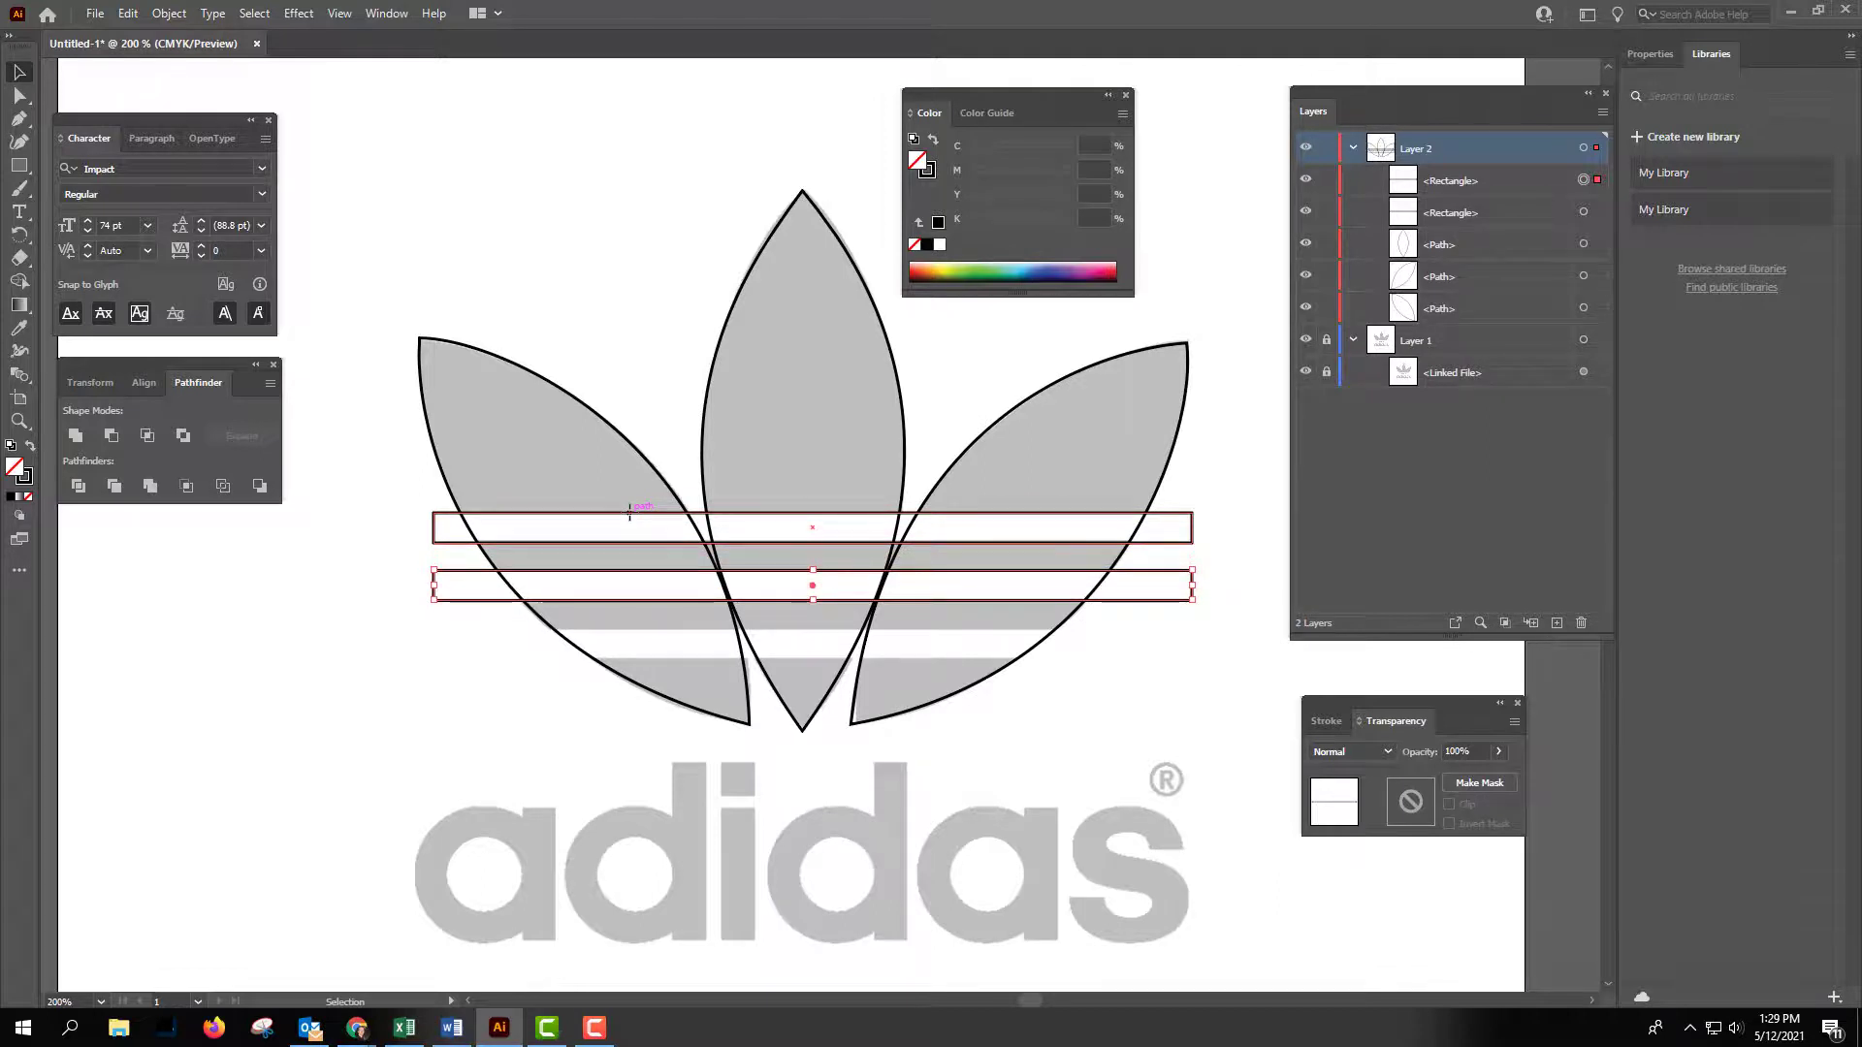
Duplicate the second stripe rectangle in front, move the copy straight down onto the third white stripe, and deselect it.
{"action": "key", "text": "a"}
{"action": "key", "text": "ctrl+c"}
{"action": "key", "text": "ctrl+f"}
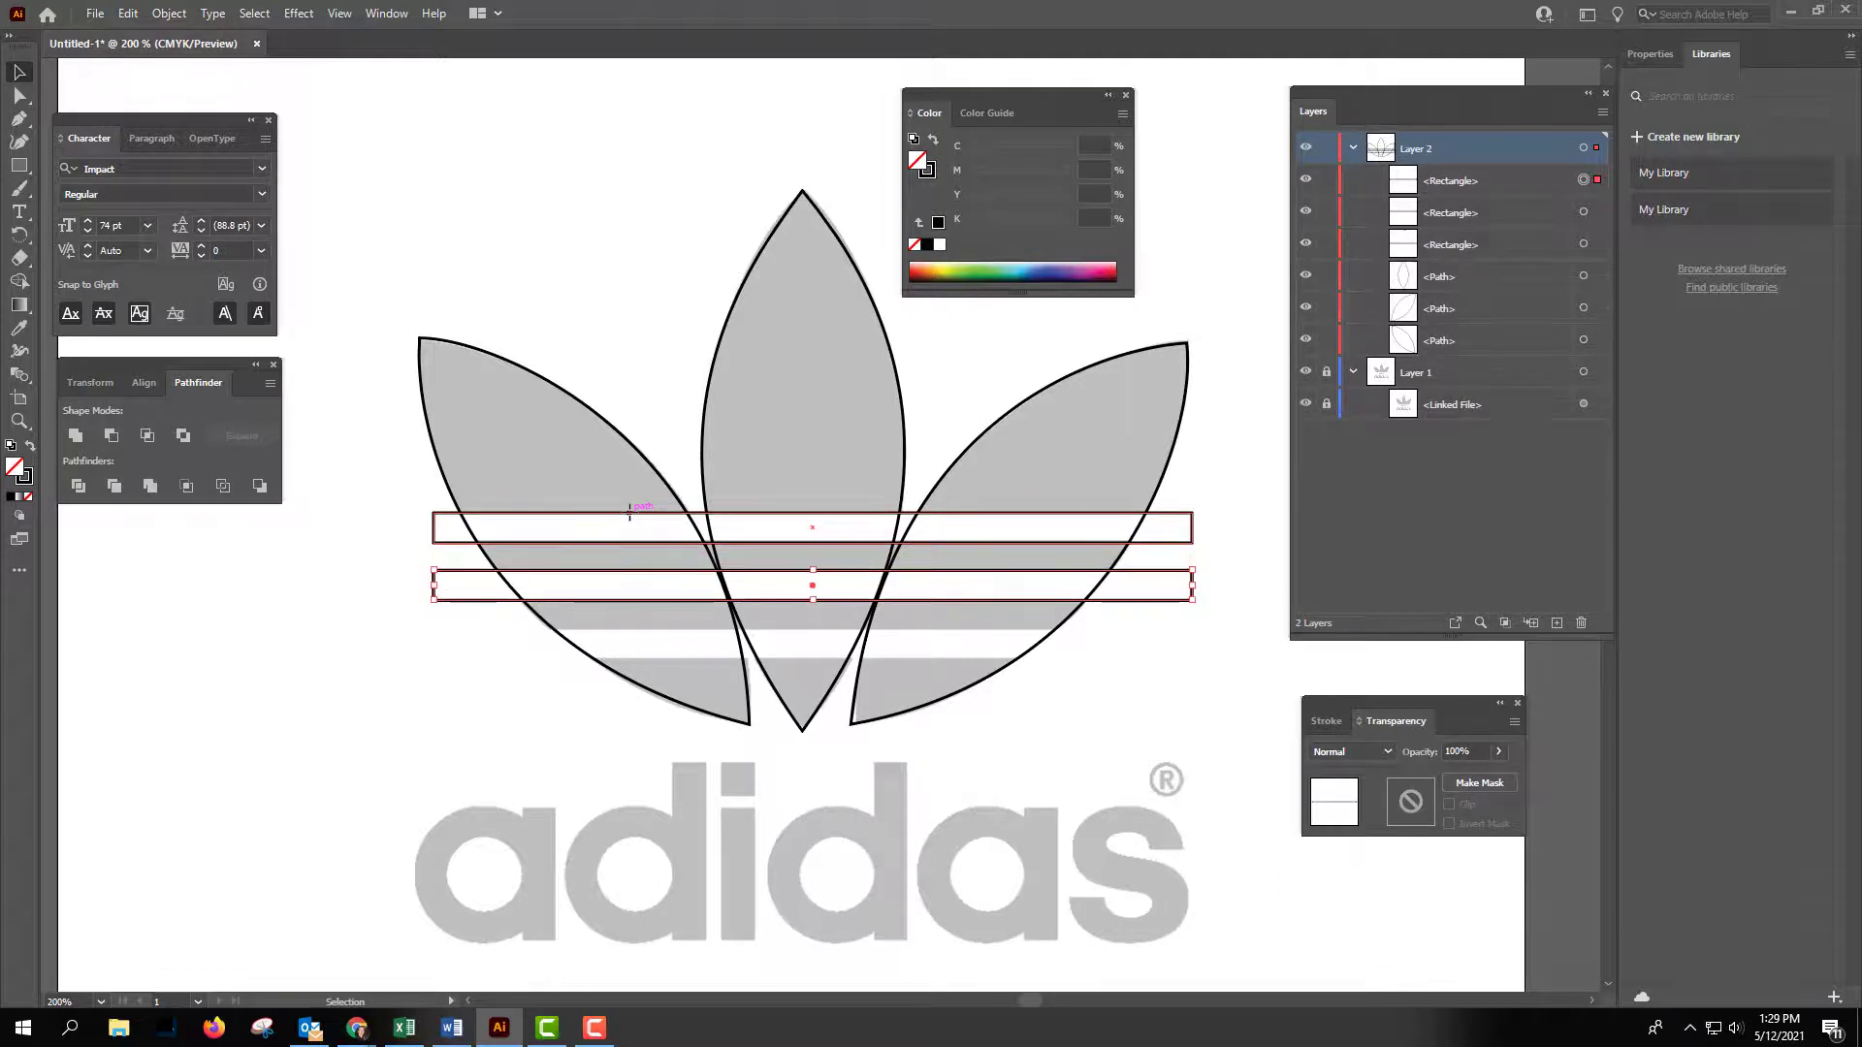
{"action": "key", "text": "Down"}
{"action": "key", "text": "Down"}
{"action": "key", "text": "Down"}
{"action": "key", "text": "Down"}
{"action": "key", "text": "Down"}
{"action": "key", "text": "Down"}
{"action": "key", "text": "Down"}
{"action": "key", "text": "Down"}
{"action": "key", "text": "Down"}
{"action": "key", "text": "Down"}
{"action": "key", "text": "Down"}
{"action": "key", "text": "Down"}
{"action": "key", "text": "Down"}
{"action": "key", "text": "Down"}
{"action": "key", "text": "Down"}
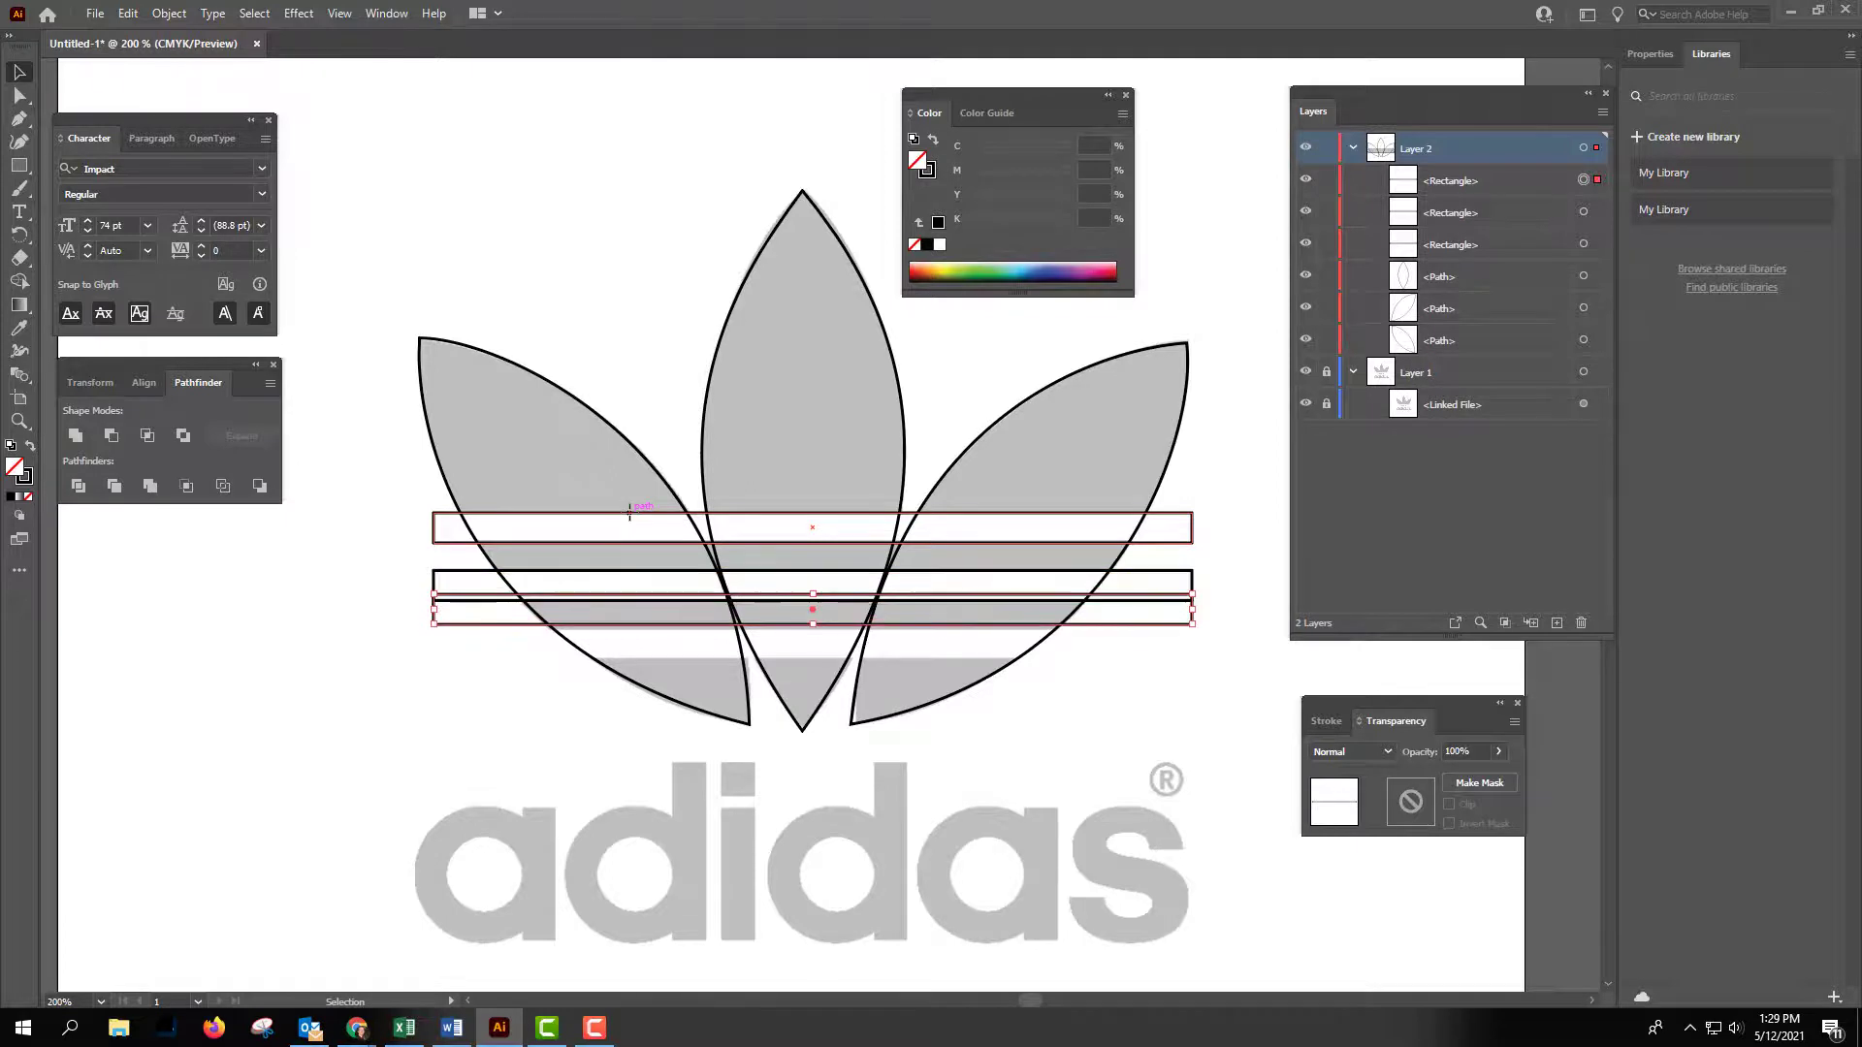
{"action": "key", "text": "Down"}
{"action": "key", "text": "Down"}
{"action": "key", "text": "Down"}
{"action": "key", "text": "Down"}
{"action": "key", "text": "Down"}
{"action": "key", "text": "Down"}
{"action": "key", "text": "Down"}
{"action": "key", "text": "Down"}
{"action": "key", "text": "Down"}
{"action": "key", "text": "Down"}
{"action": "key", "text": "Down"}
{"action": "key", "text": "Down"}
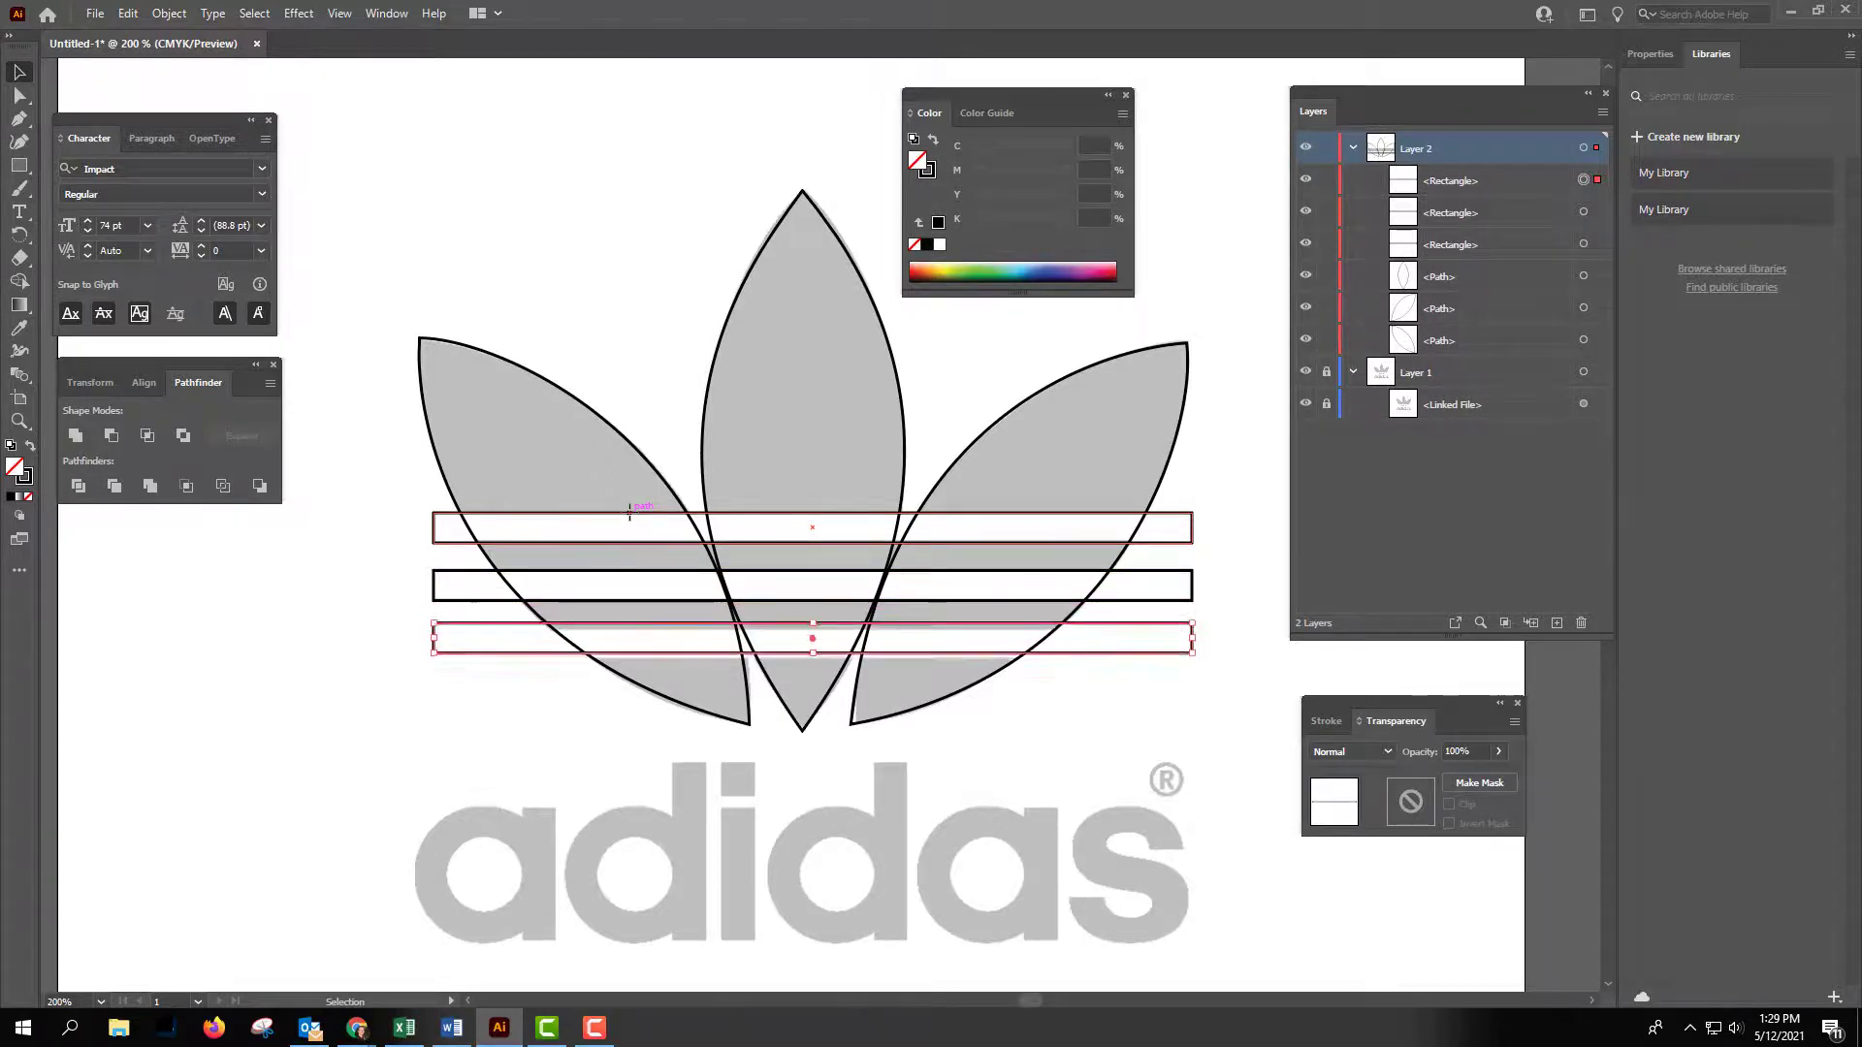
{"action": "key", "text": "Down"}
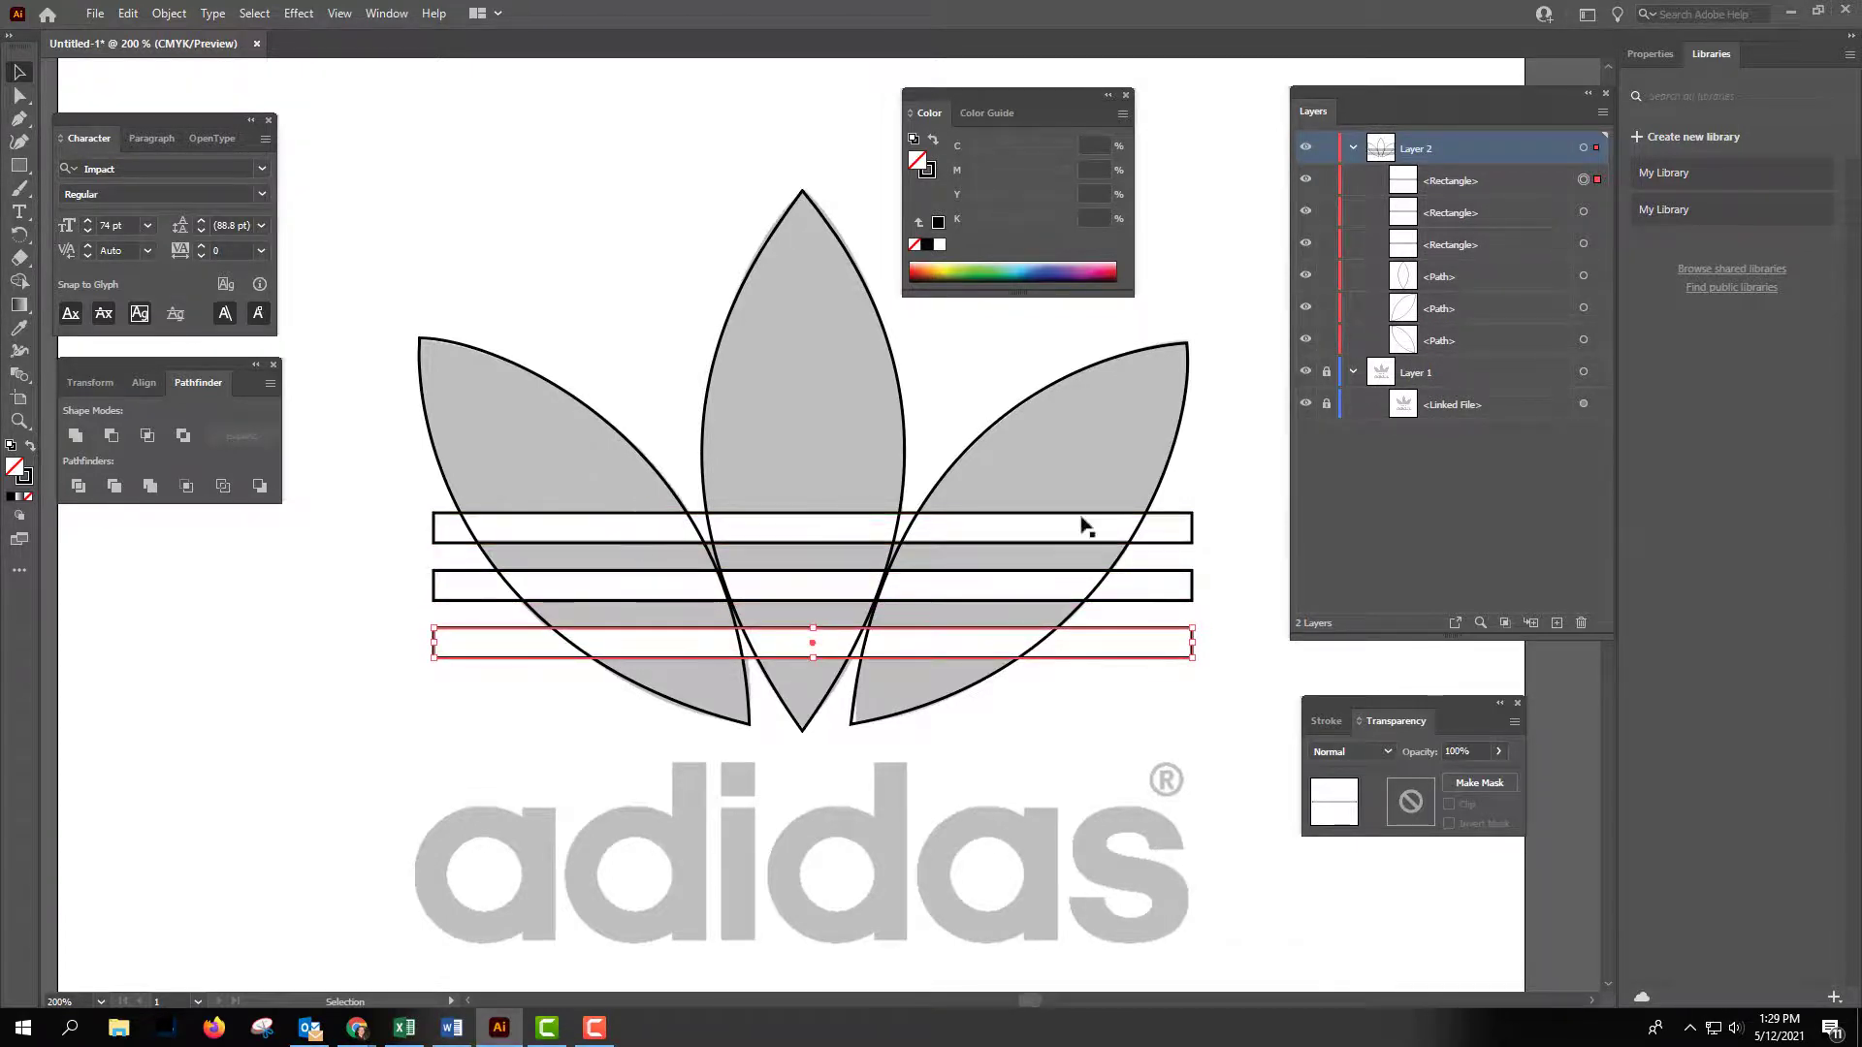
{"action": "left_click", "coordinate": [1100, 731]}
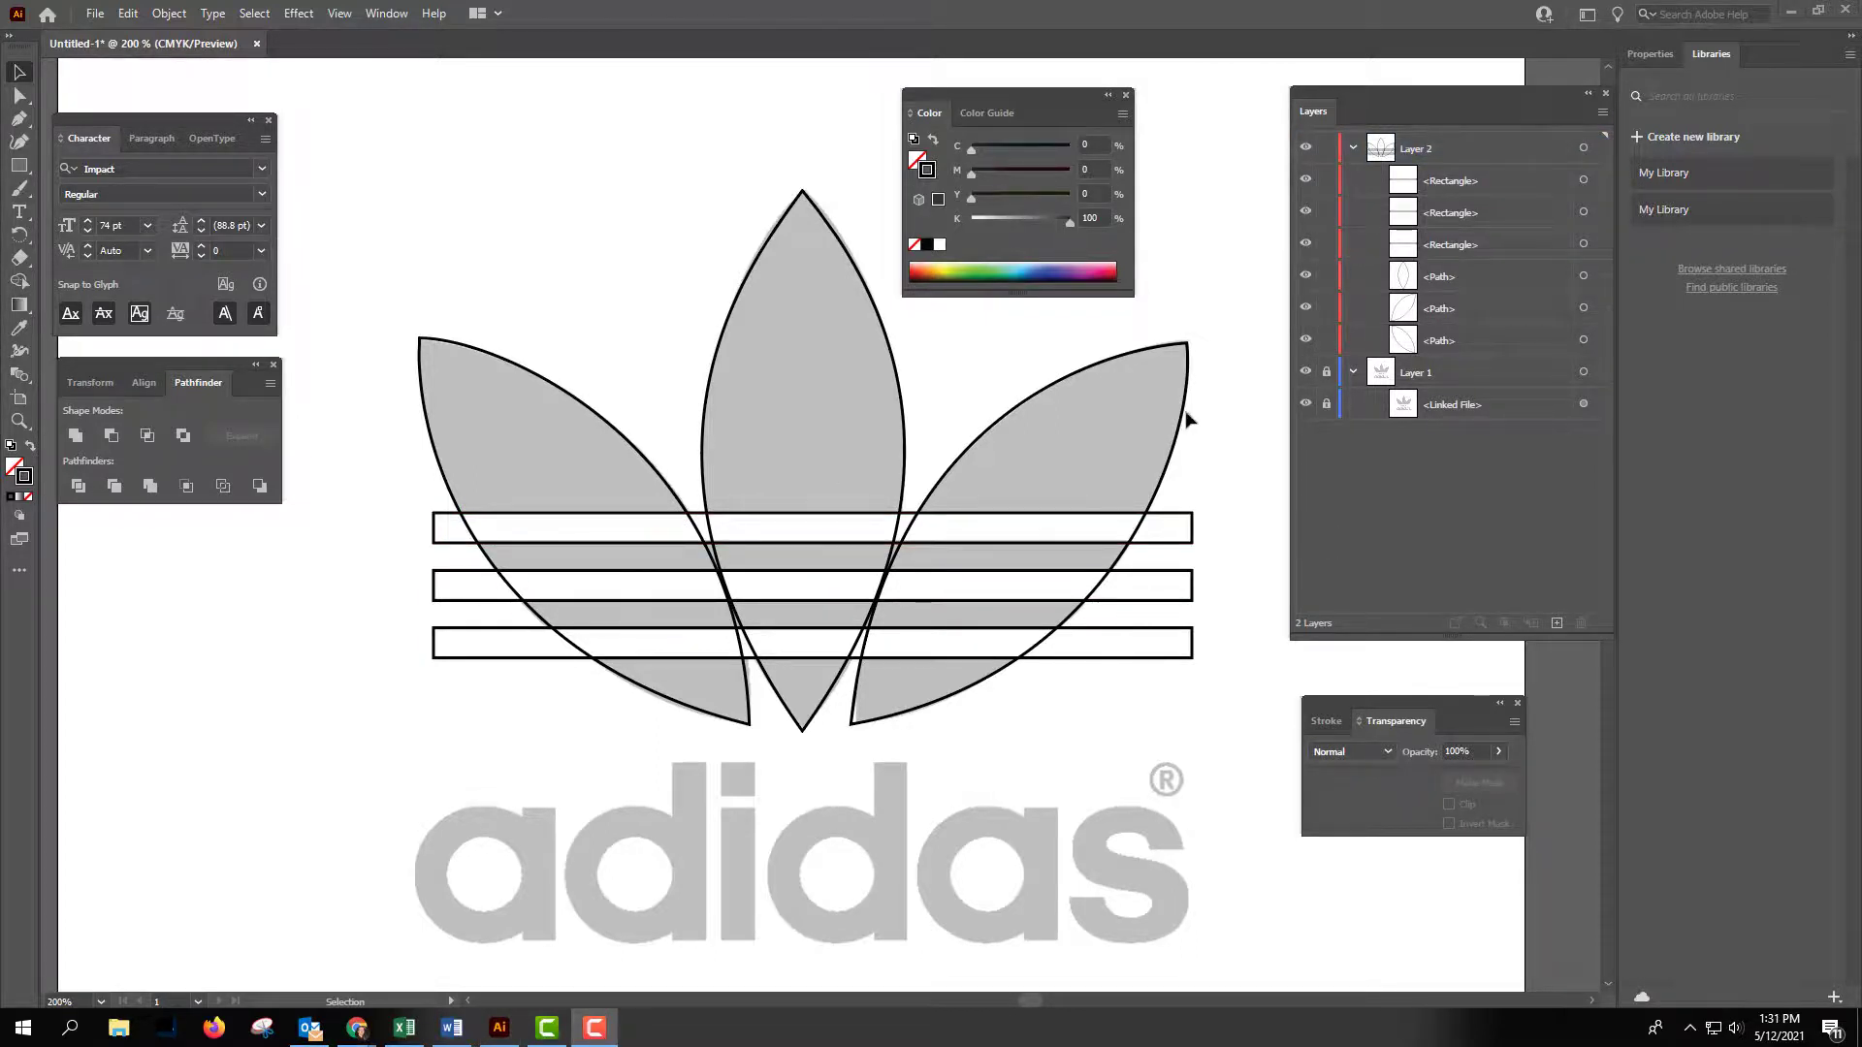
Fill the uppermost stripe rectangle with red (C 0, M 99.81, Y 62.37, K 0) and leave it without a stroke.
{"action": "left_click", "coordinate": [438, 515]}
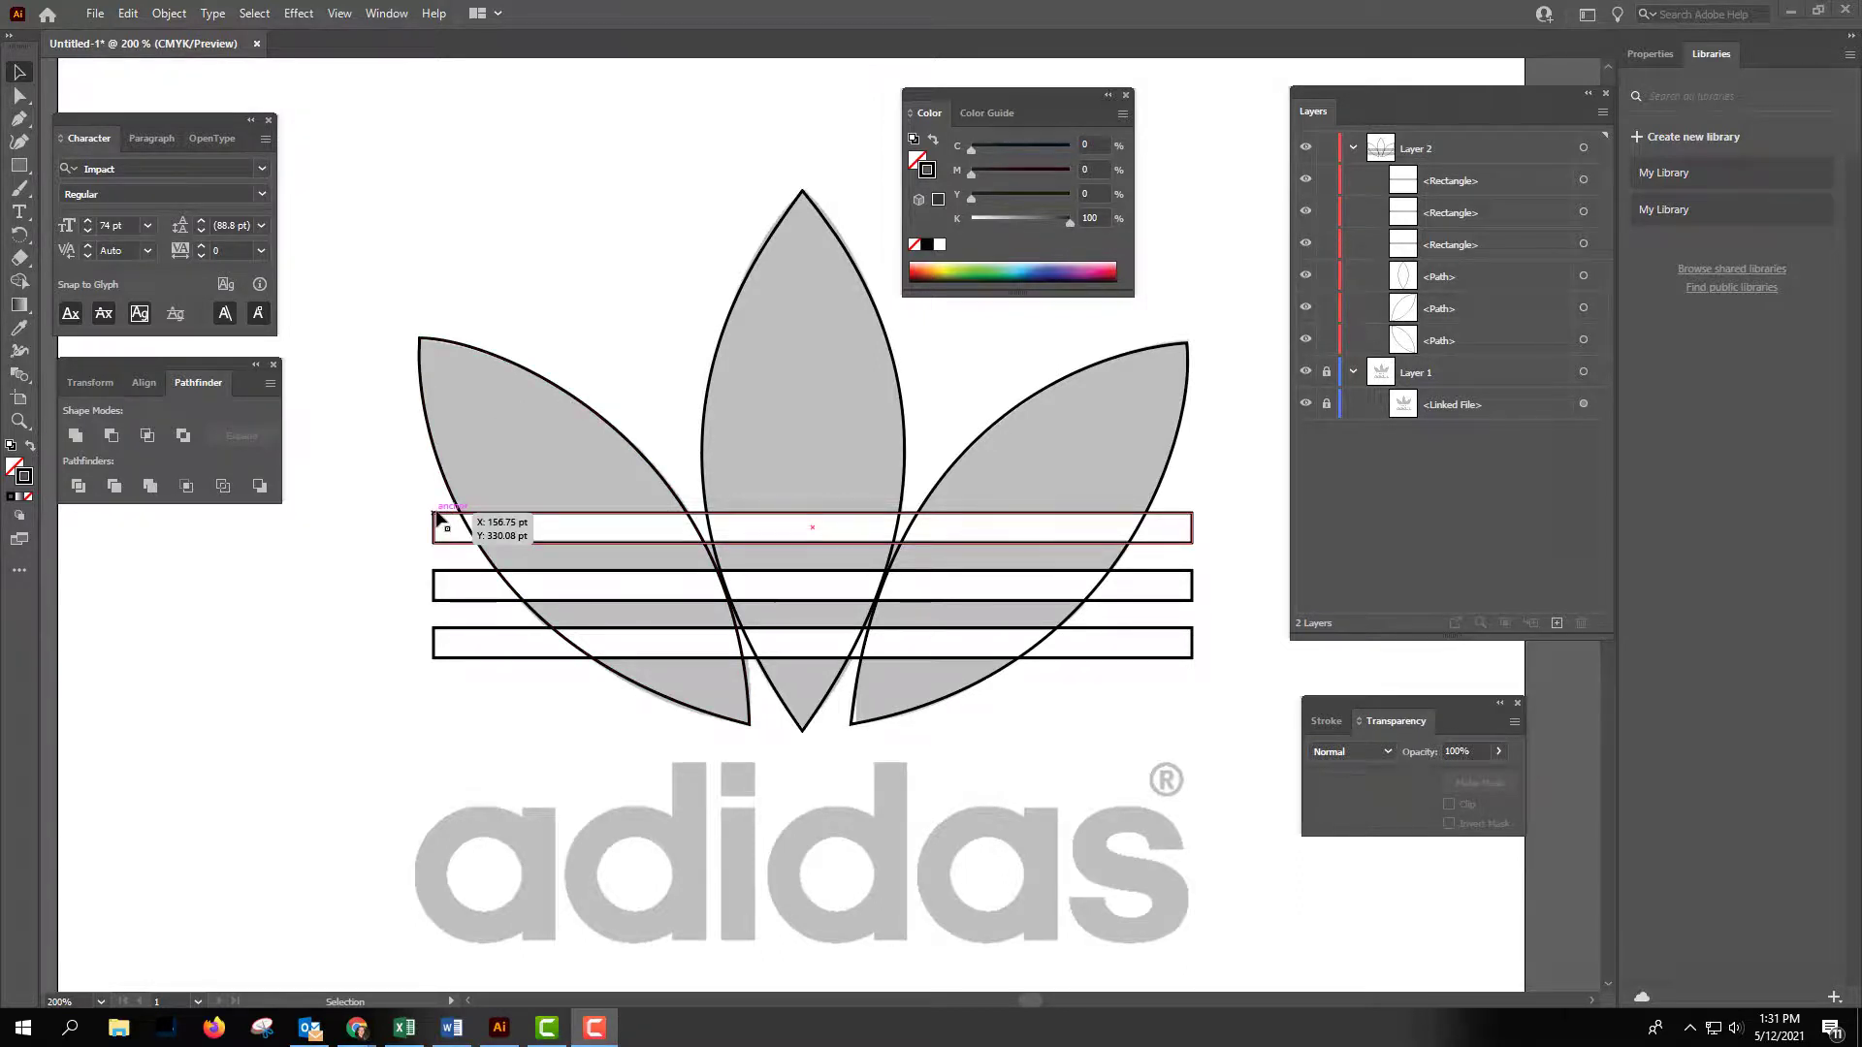
{"action": "left_click", "coordinate": [437, 517]}
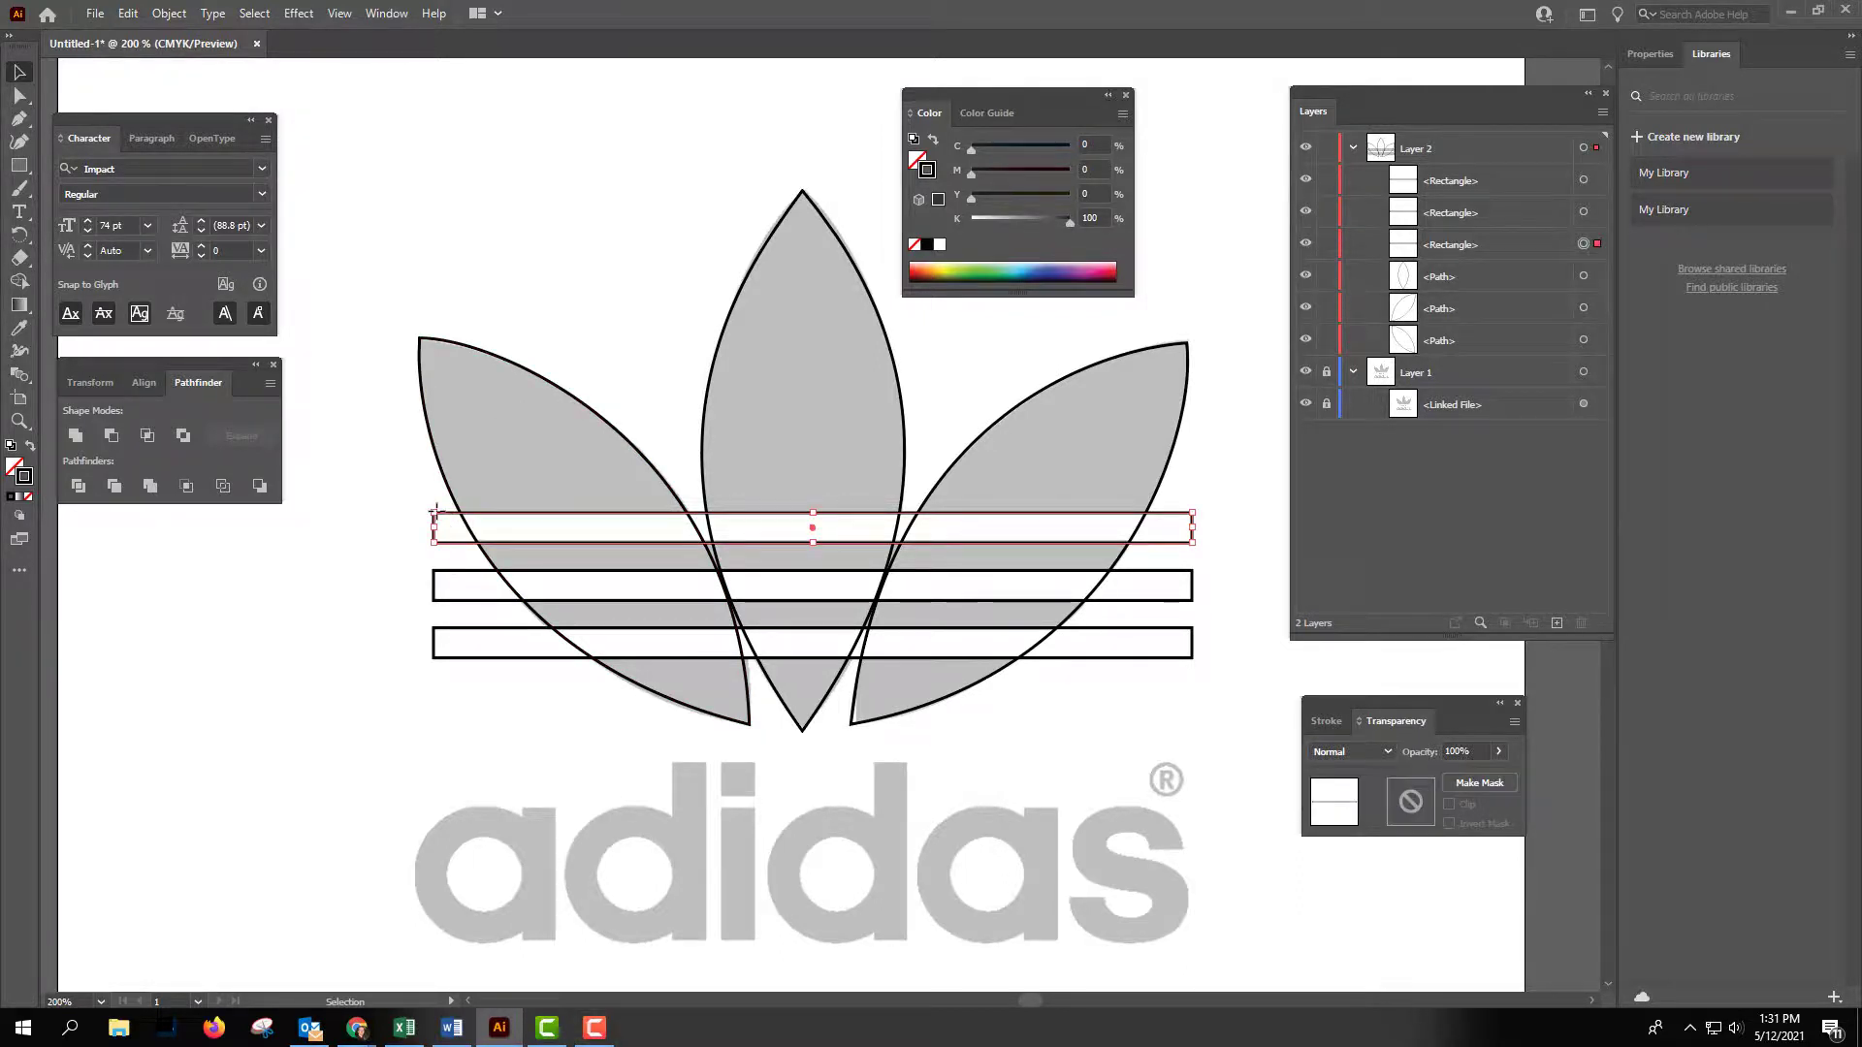
{"action": "double_click", "coordinate": [27, 475]}
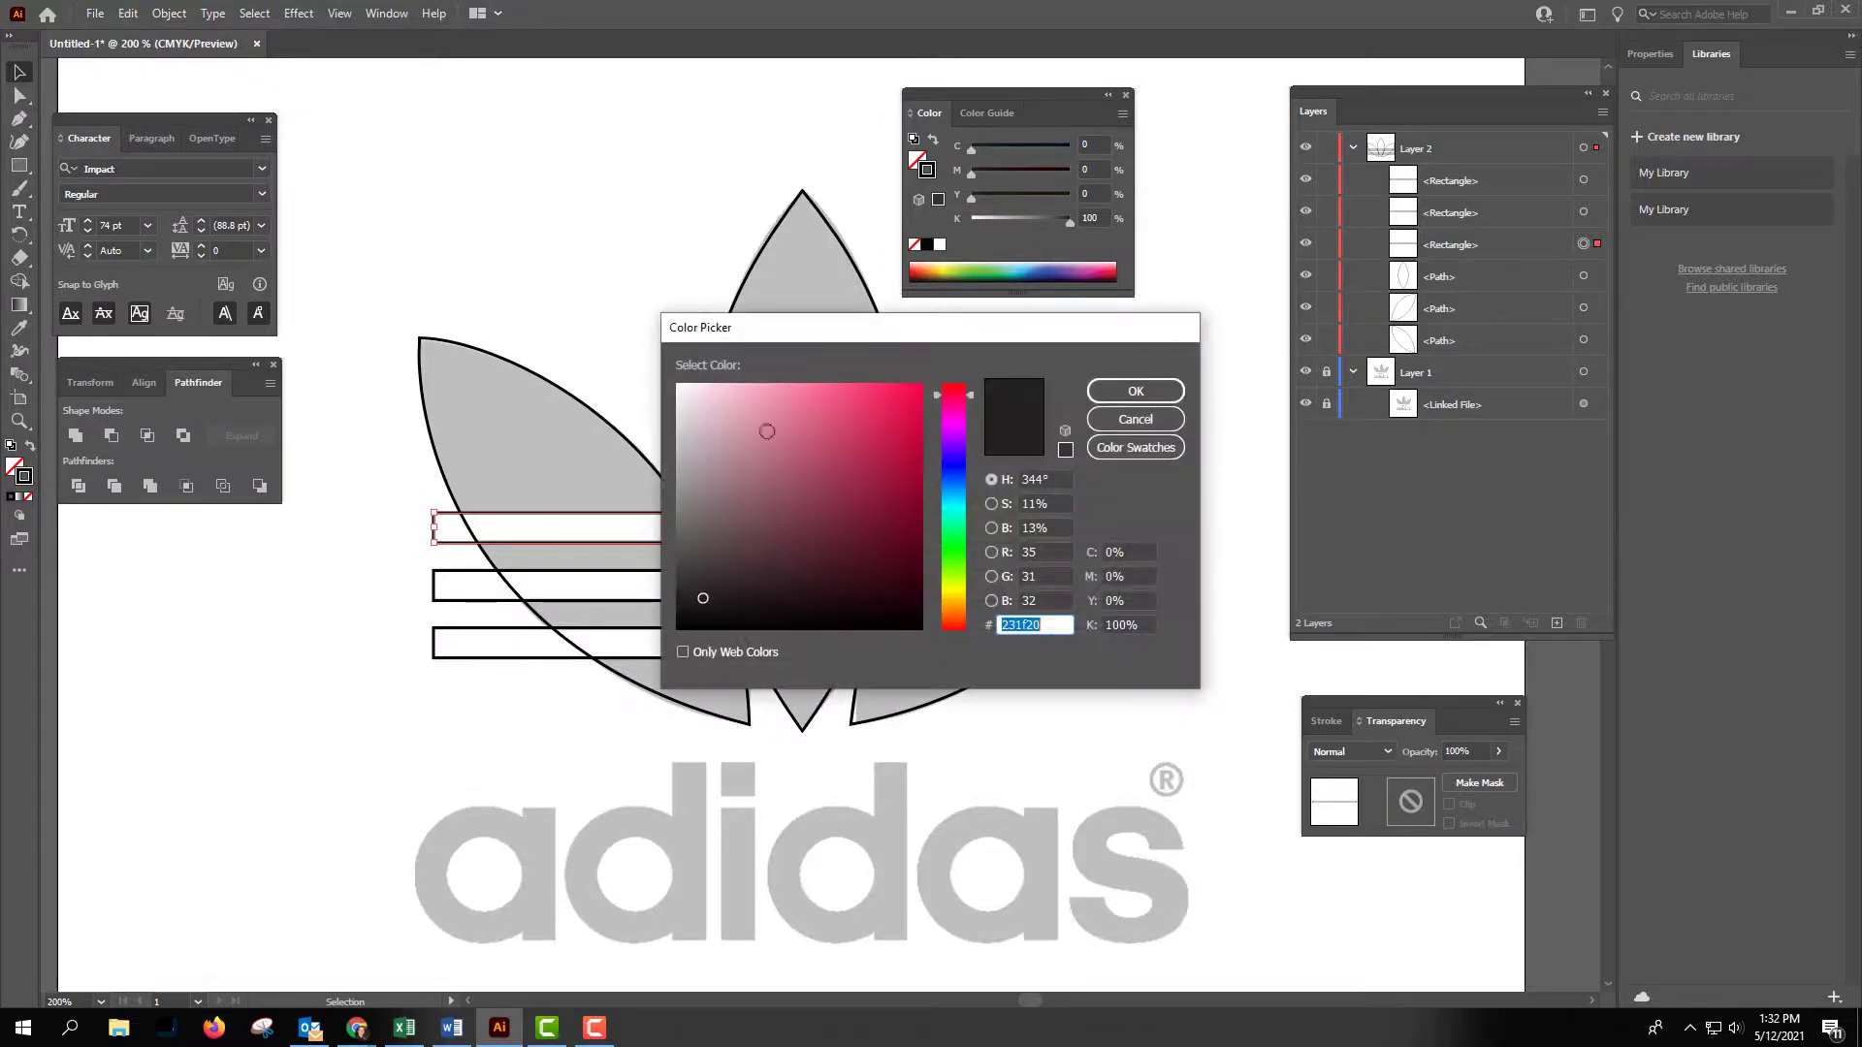
{"action": "key", "text": "ctrl+v"}
{"action": "left_click", "coordinate": [1131, 386]}
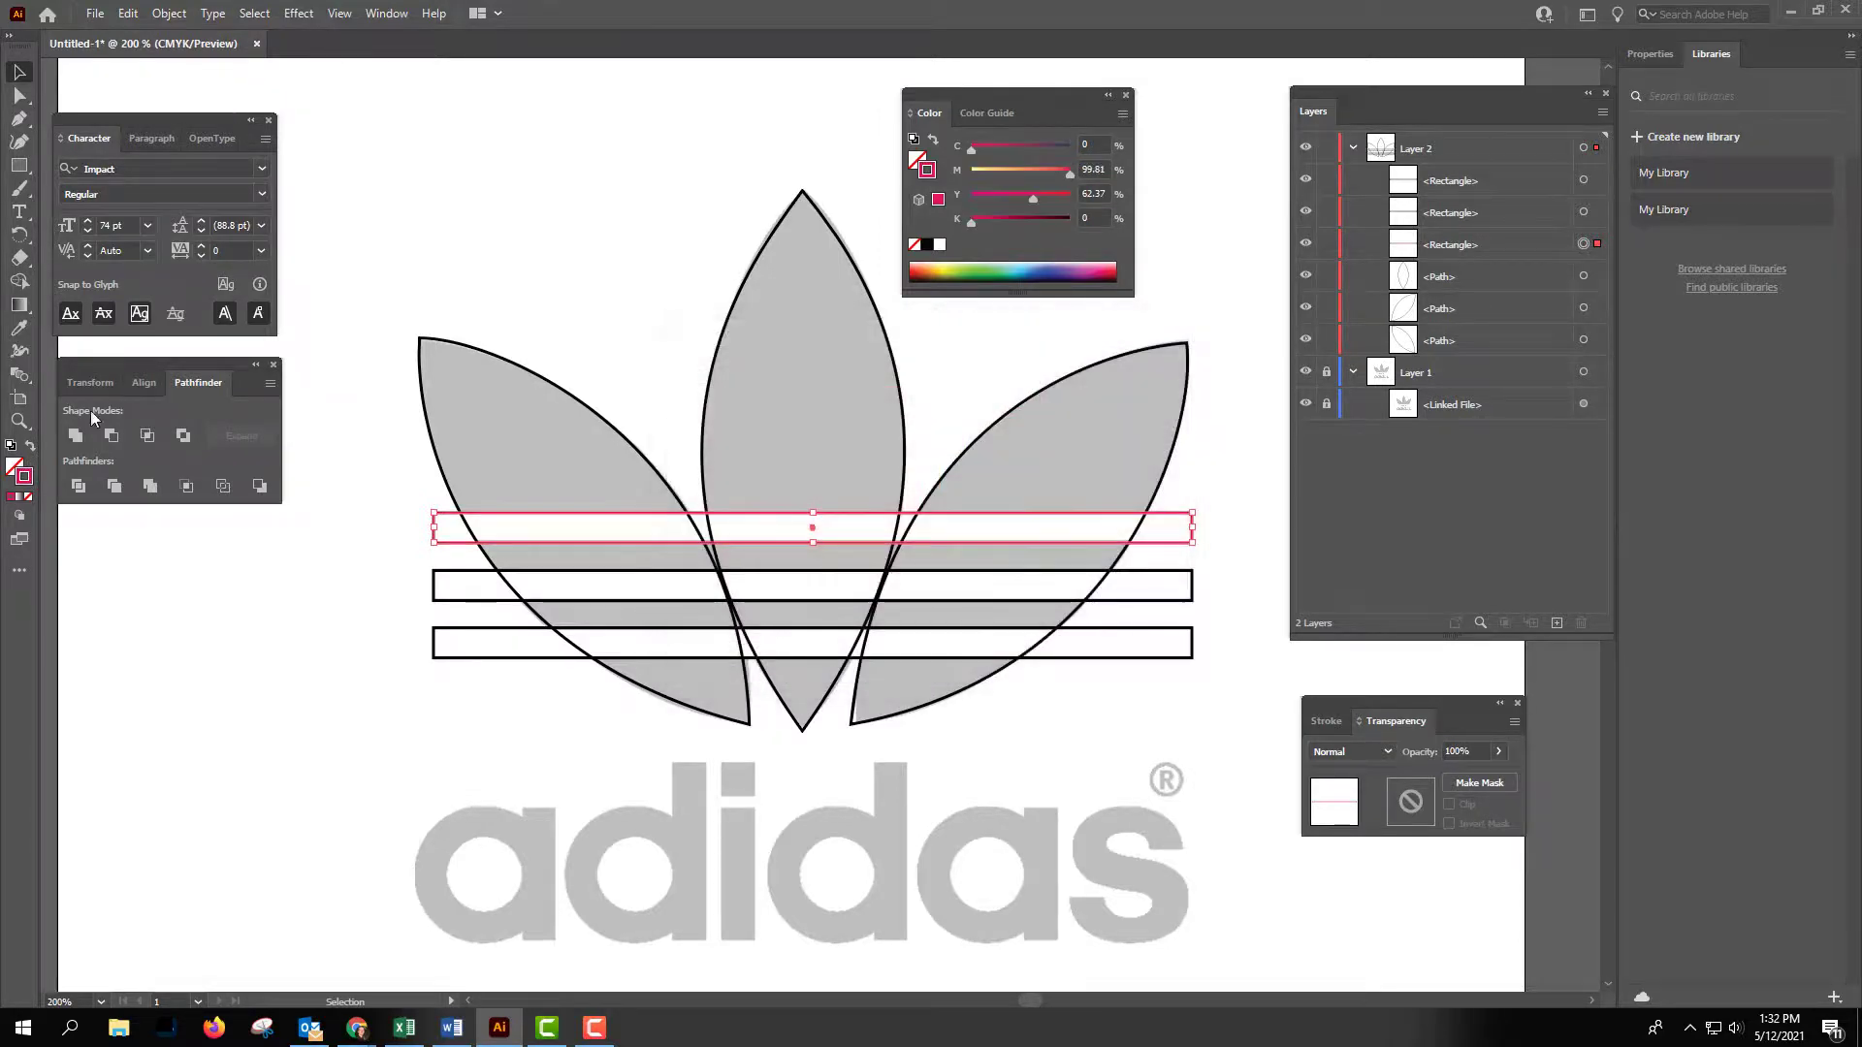
{"action": "left_click", "coordinate": [30, 445]}
Fill the second stripe rectangle with red (C 1.73, M 98.76, Y 54.8, K 0.05) and leave it without a stroke.
{"action": "left_click", "coordinate": [475, 573]}
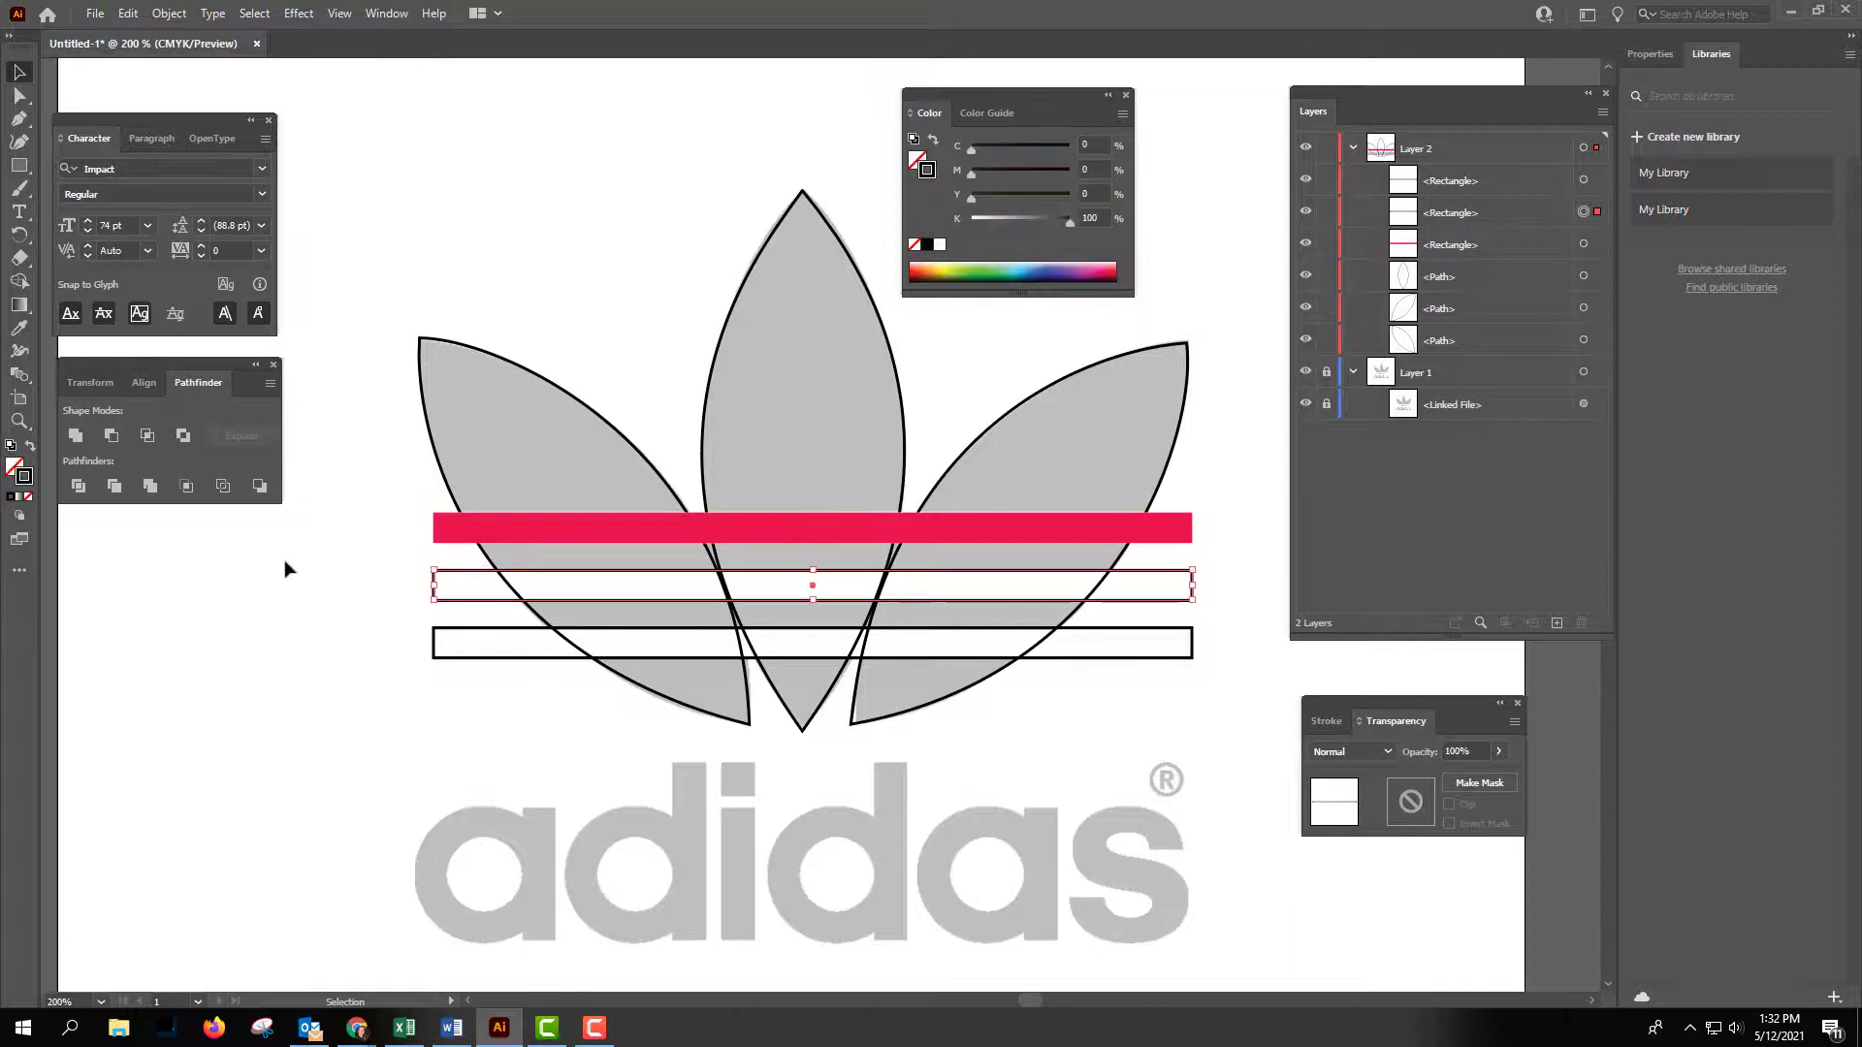
{"action": "double_click", "coordinate": [26, 475]}
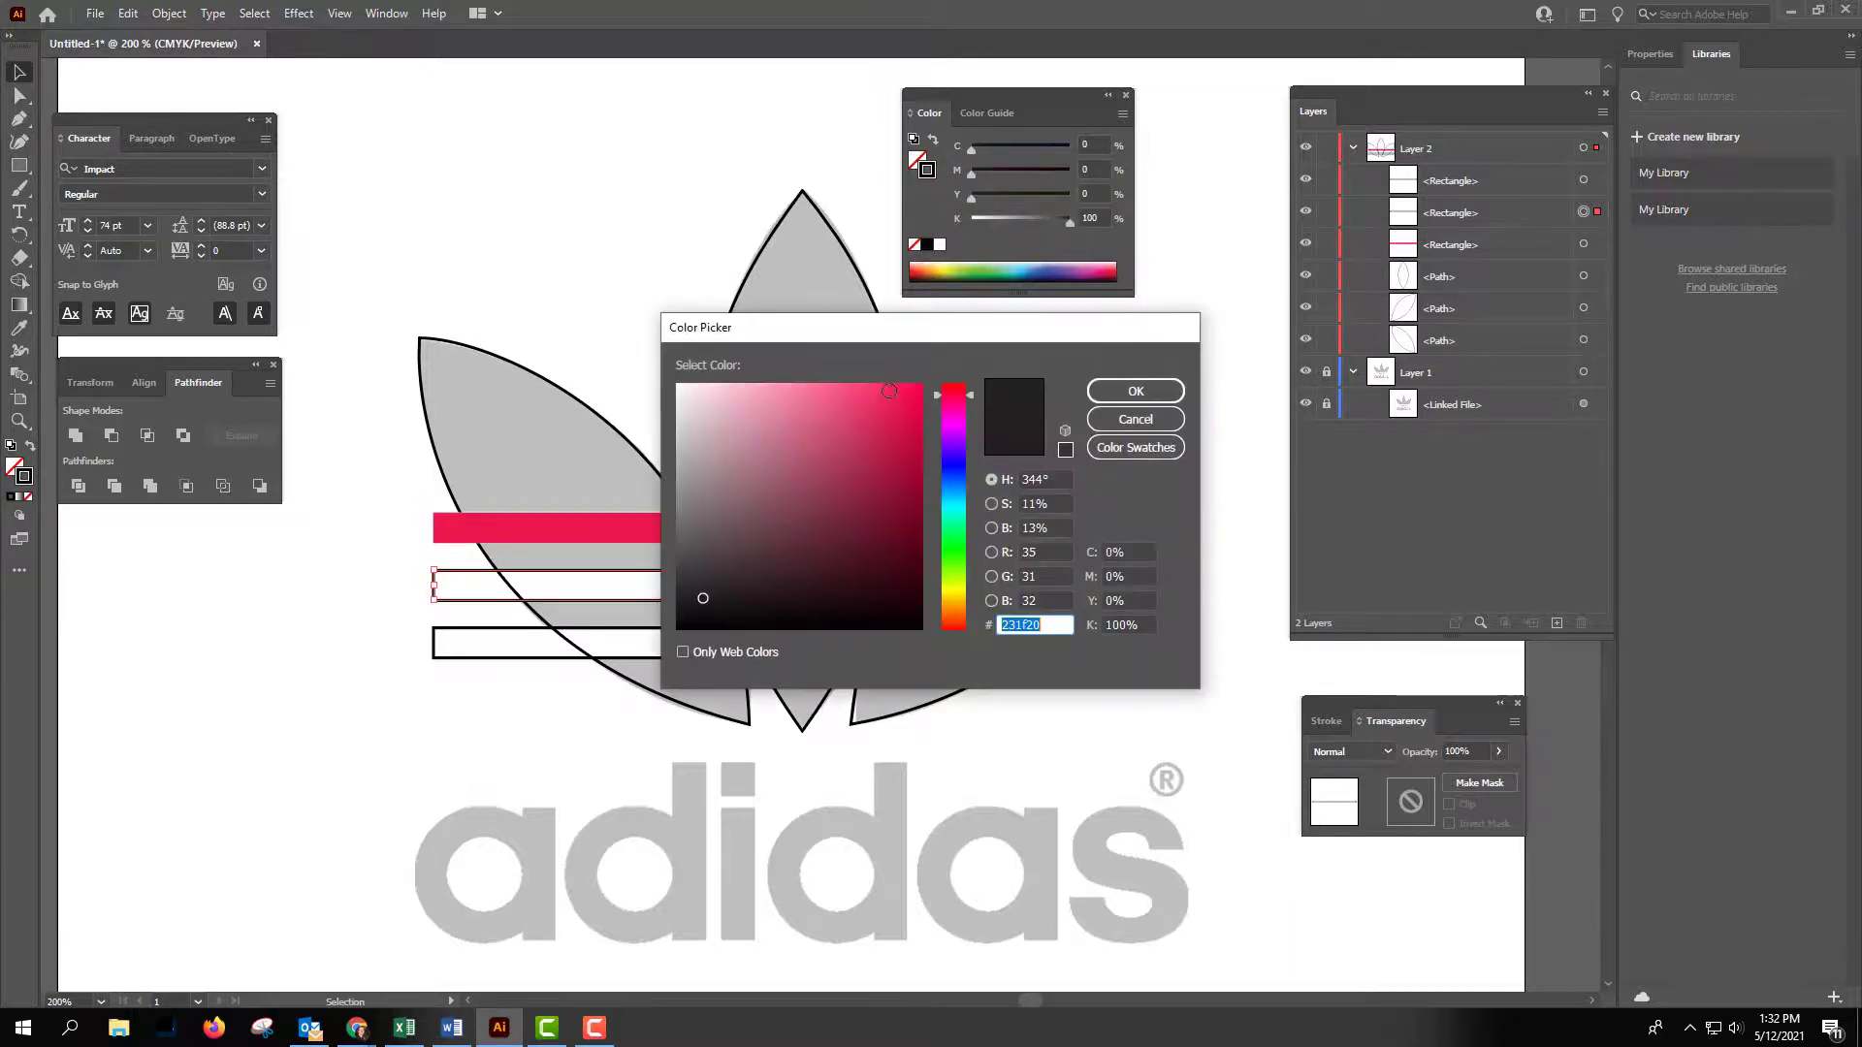
{"action": "type", "text": "ea1b56"}
{"action": "left_click", "coordinate": [1115, 390]}
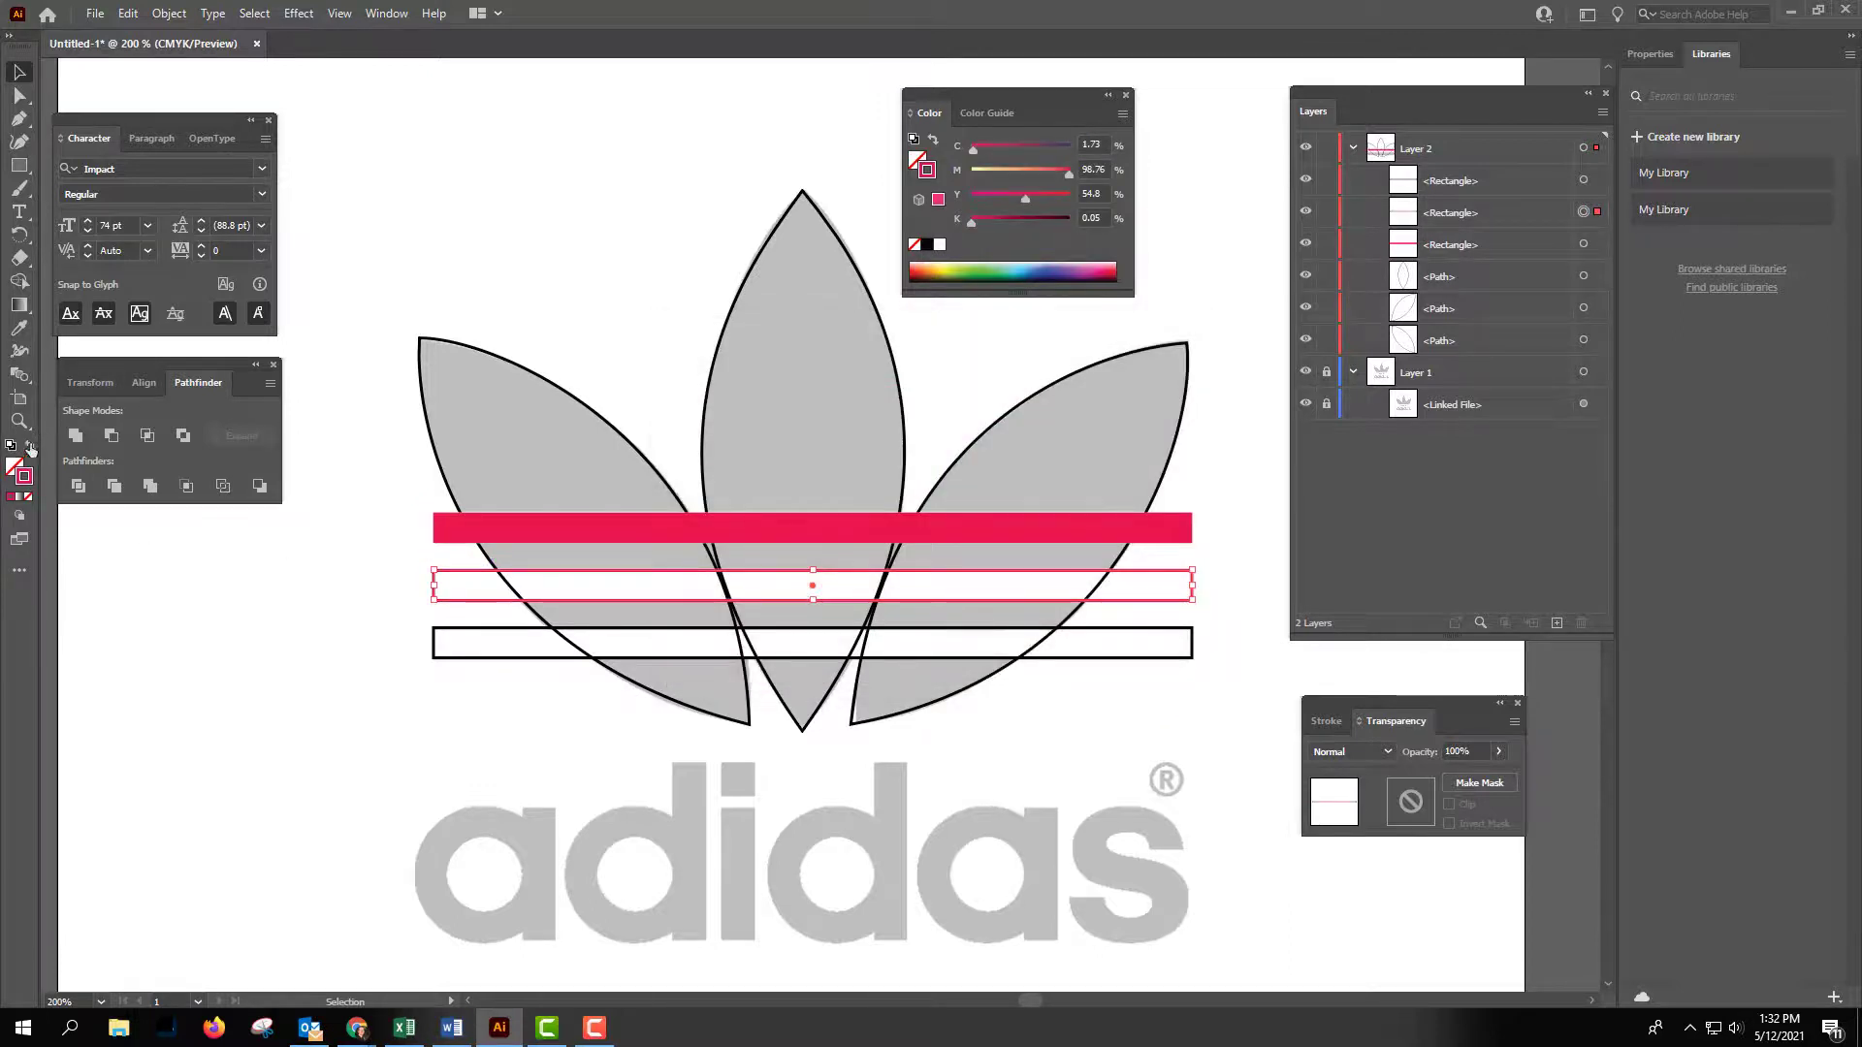
{"action": "left_click", "coordinate": [30, 447]}
Fill the lowest stripe rectangle with red (C 0.32, M 100, Y 63.63, K 0.02) and leave it without a stroke.
{"action": "left_click", "coordinate": [505, 628]}
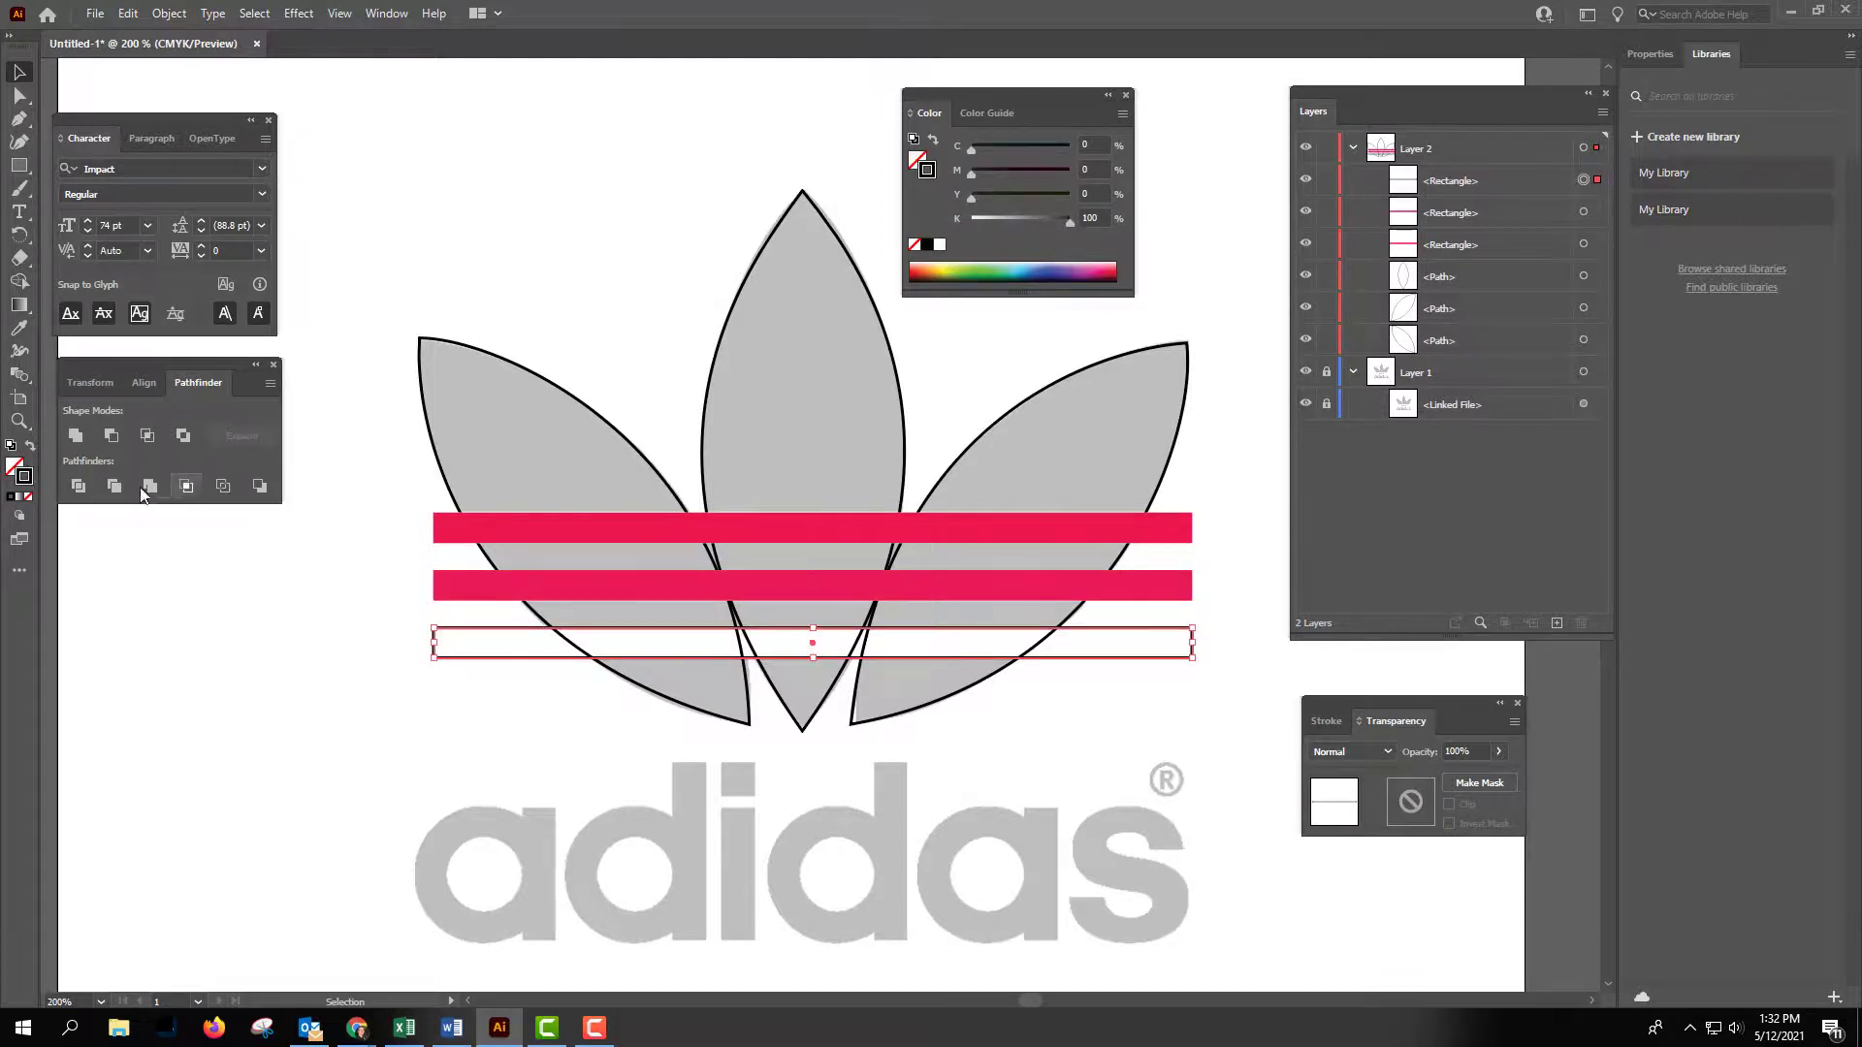
{"action": "double_click", "coordinate": [23, 476]}
{"action": "left_click", "coordinate": [910, 399]}
{"action": "left_click", "coordinate": [1150, 389]}
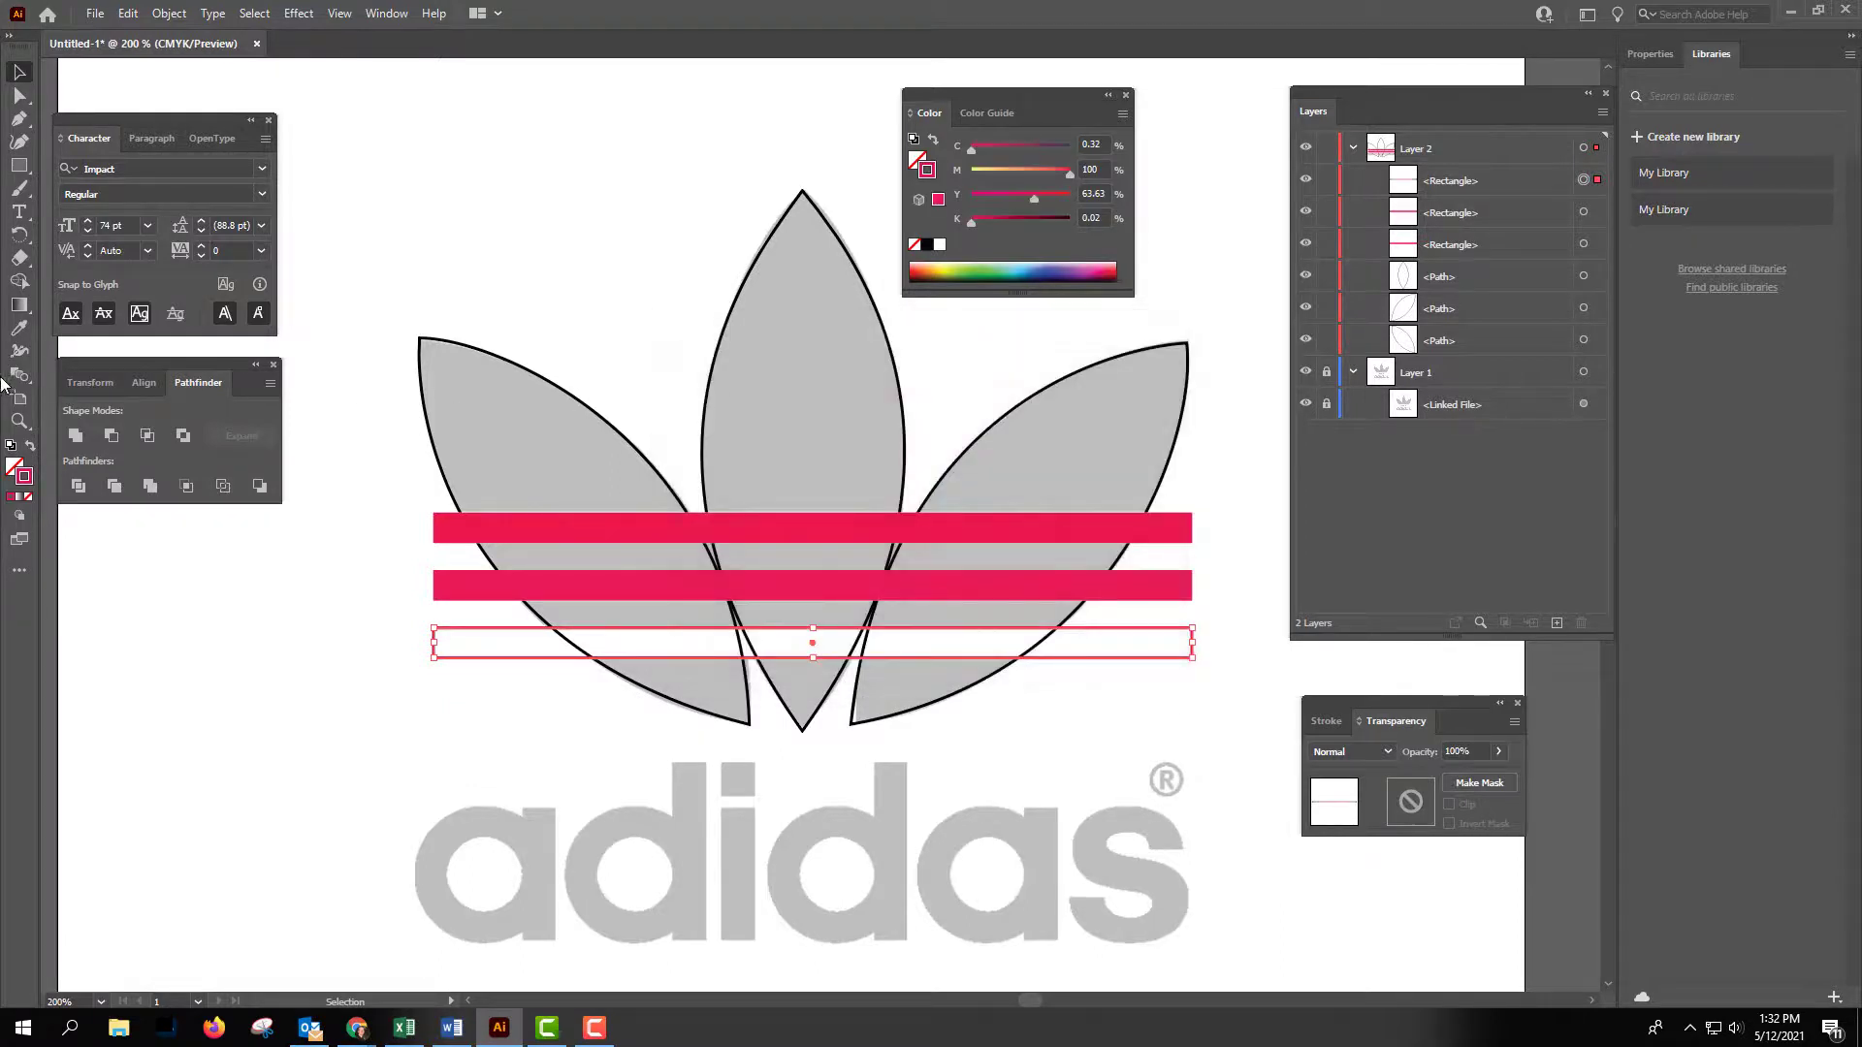
{"action": "left_click", "coordinate": [30, 448]}
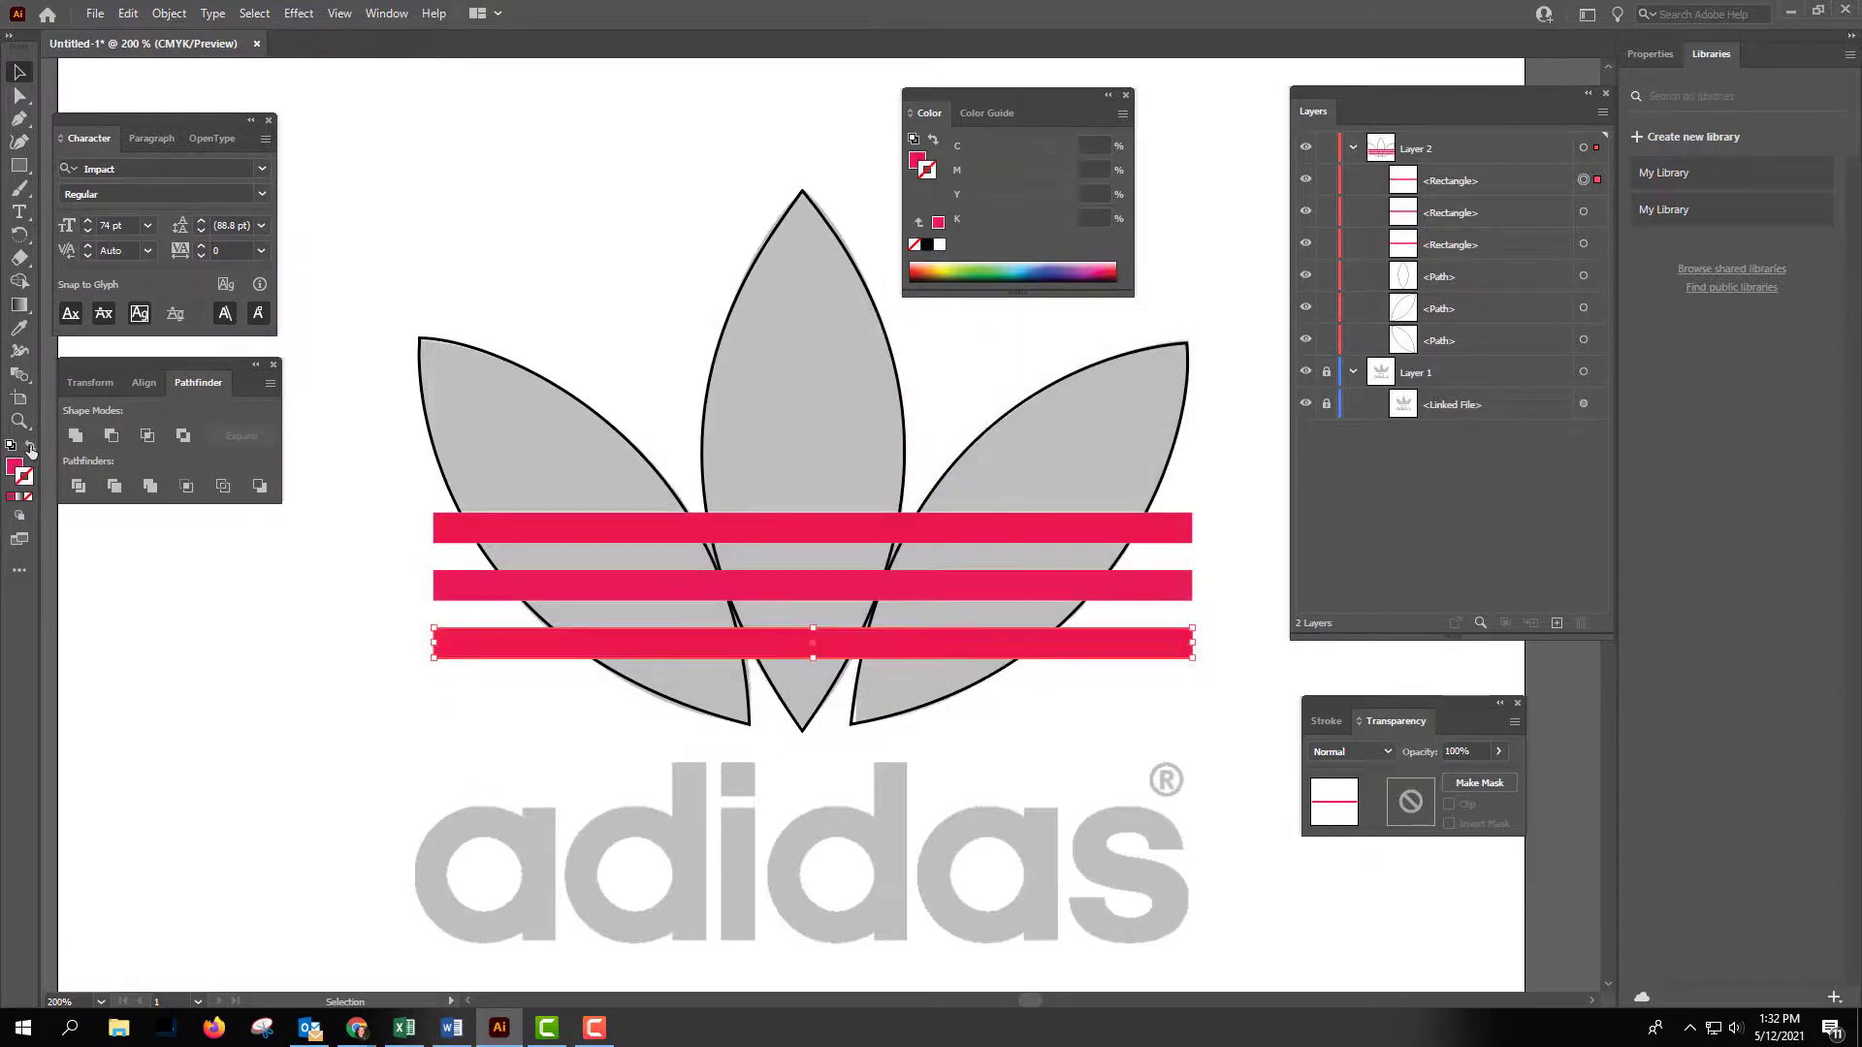
Swap fill and stroke on each of the three leaves, making them solid black without outlines, and deselect them.
{"action": "left_click", "coordinate": [482, 351]}
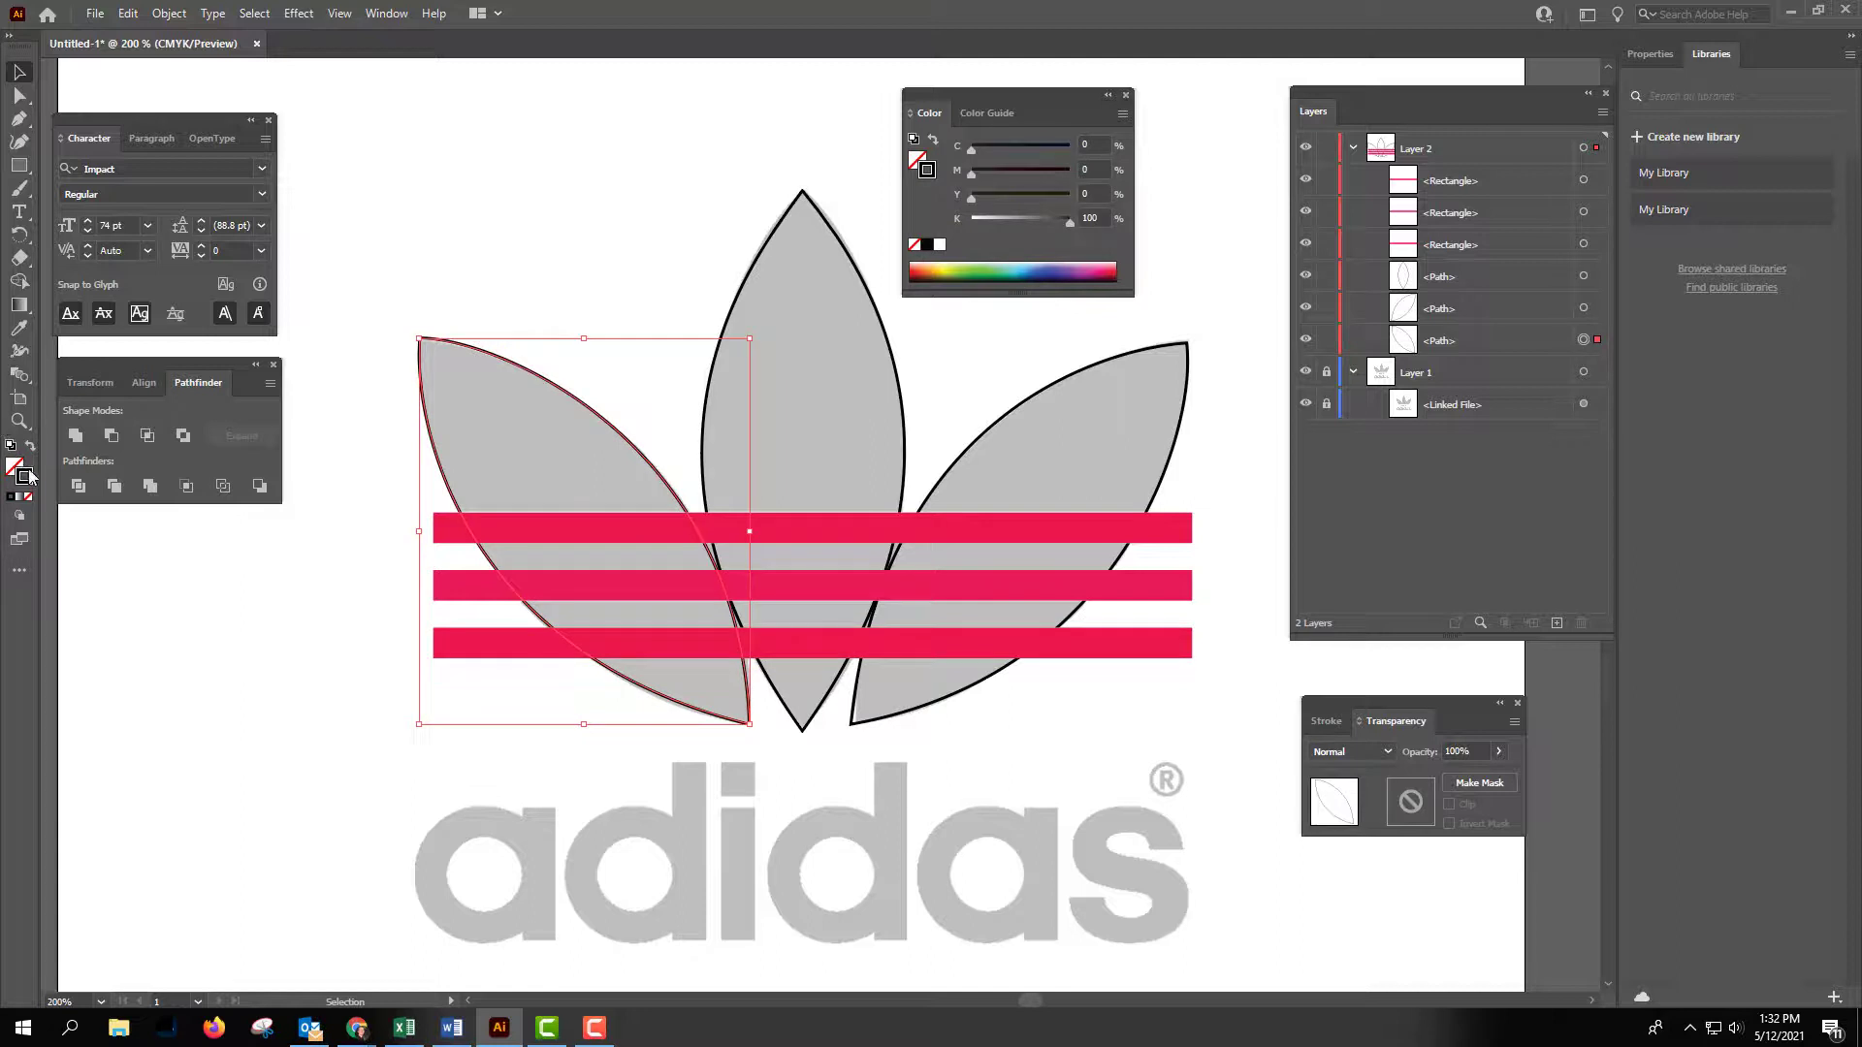
{"action": "left_click", "coordinate": [30, 448]}
{"action": "left_click", "coordinate": [823, 232]}
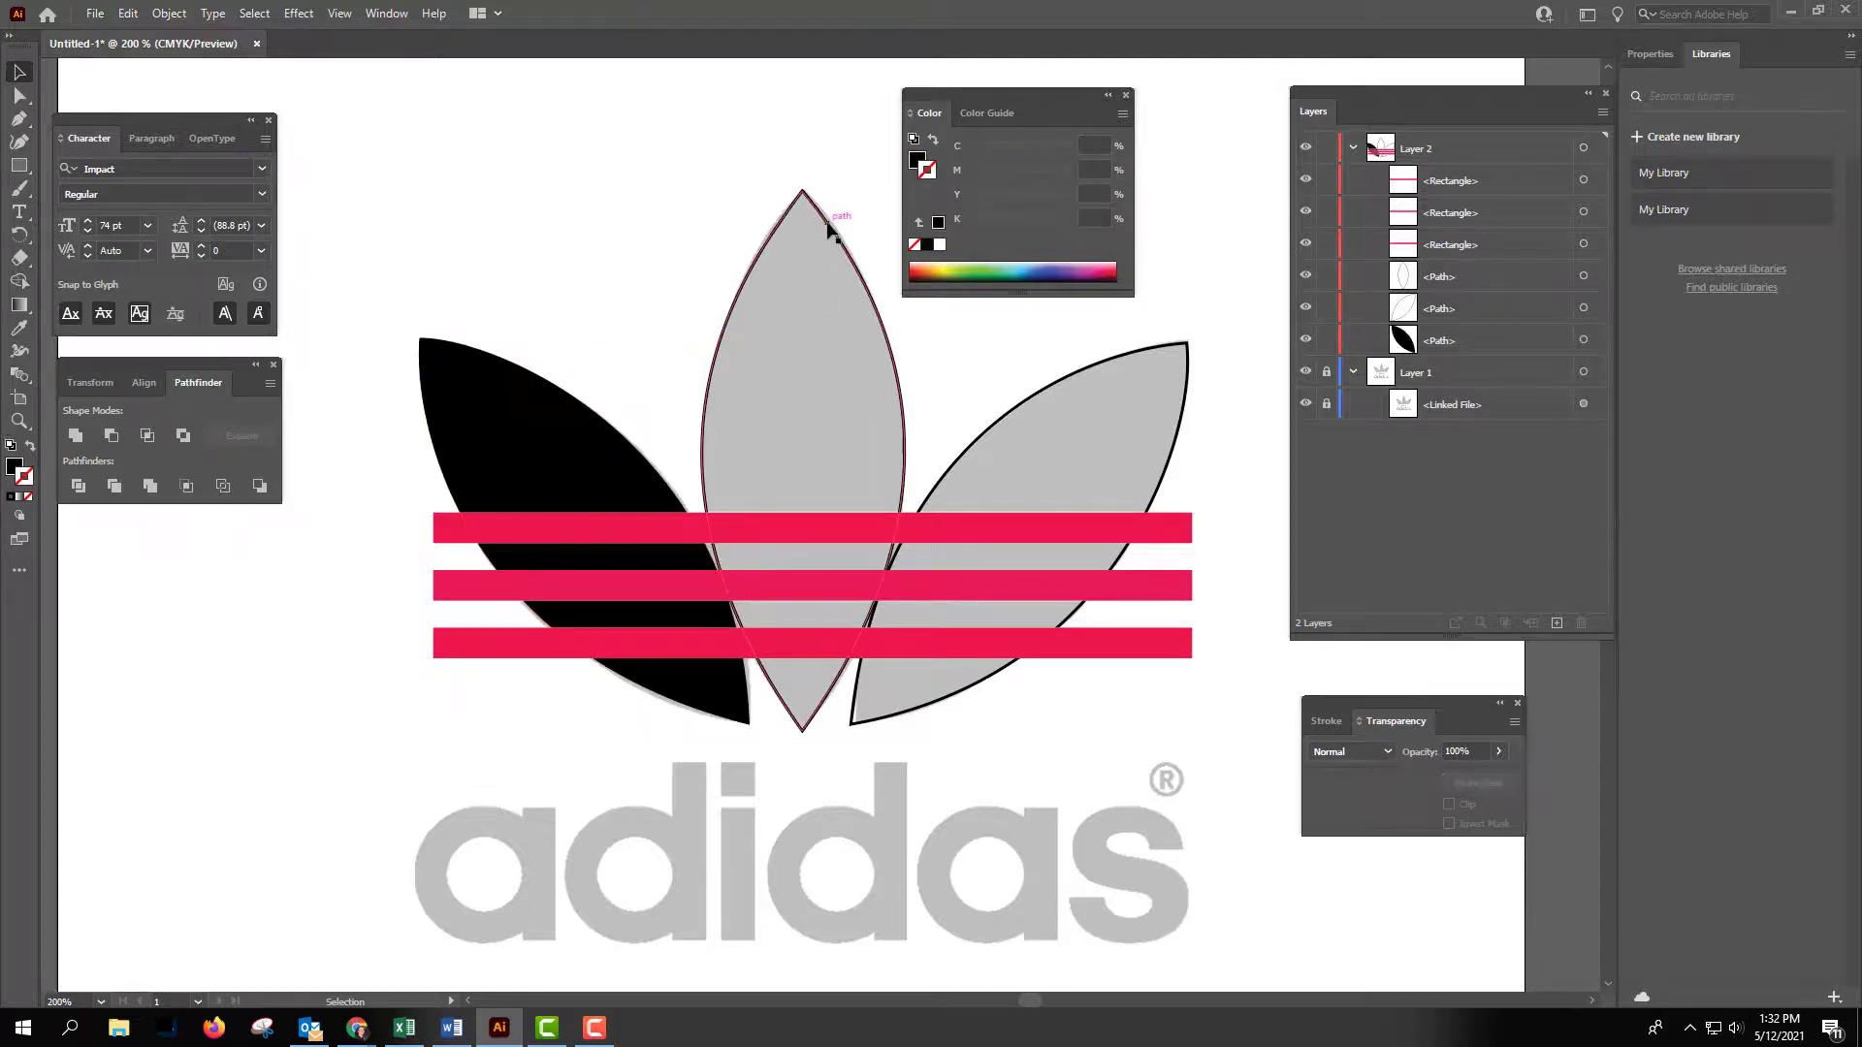
{"action": "left_click", "coordinate": [31, 450]}
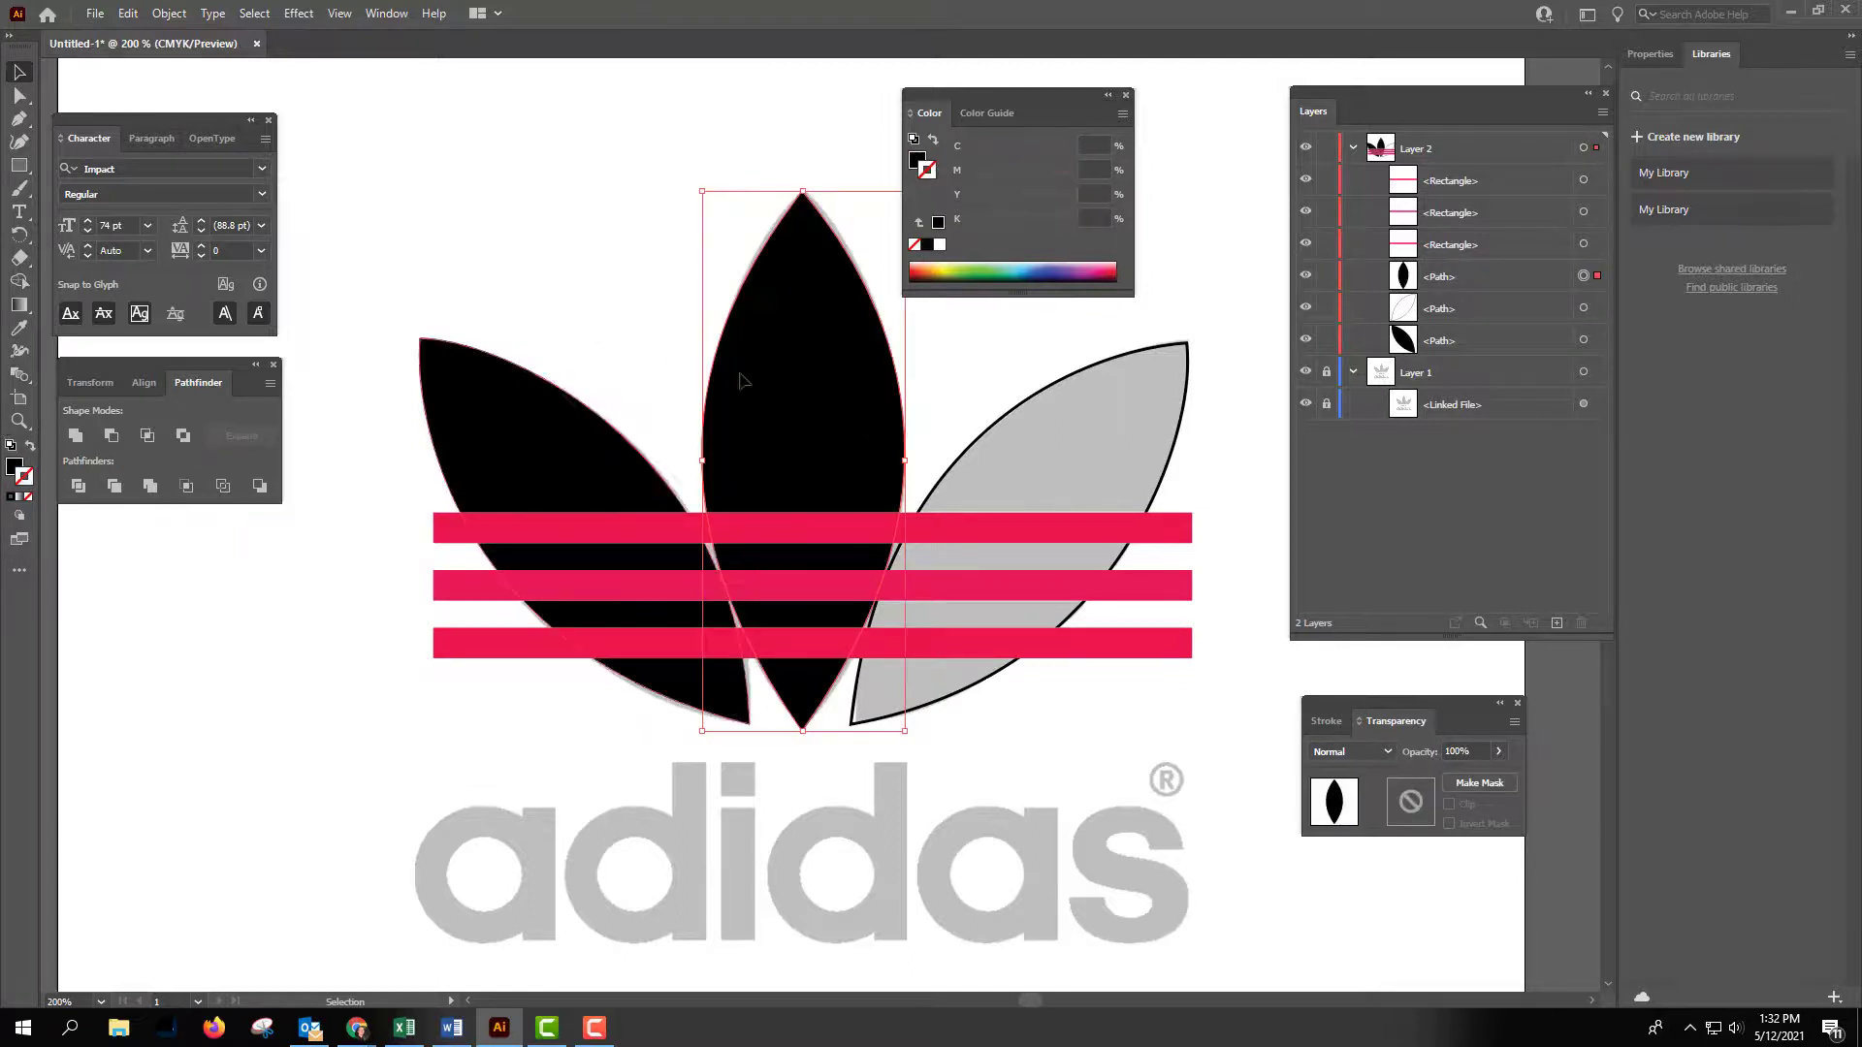
{"action": "left_click", "coordinate": [1076, 376]}
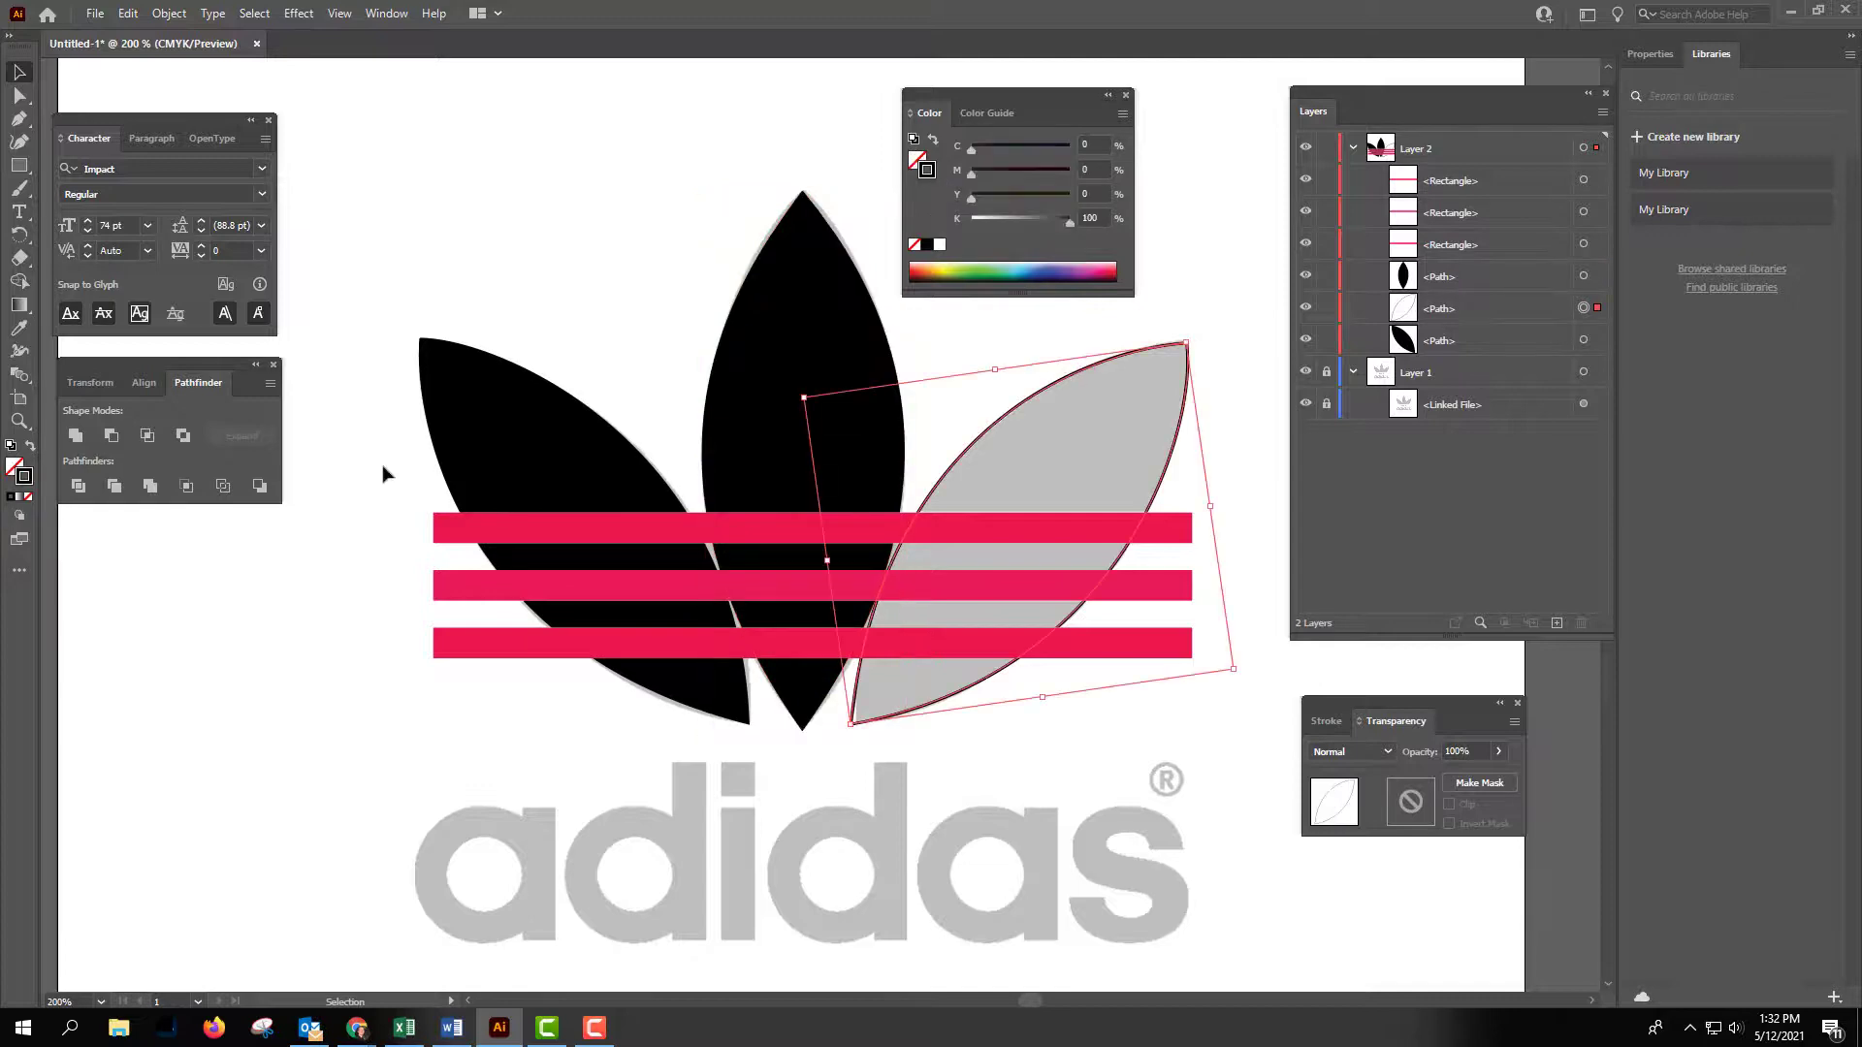
{"action": "left_click", "coordinate": [31, 450]}
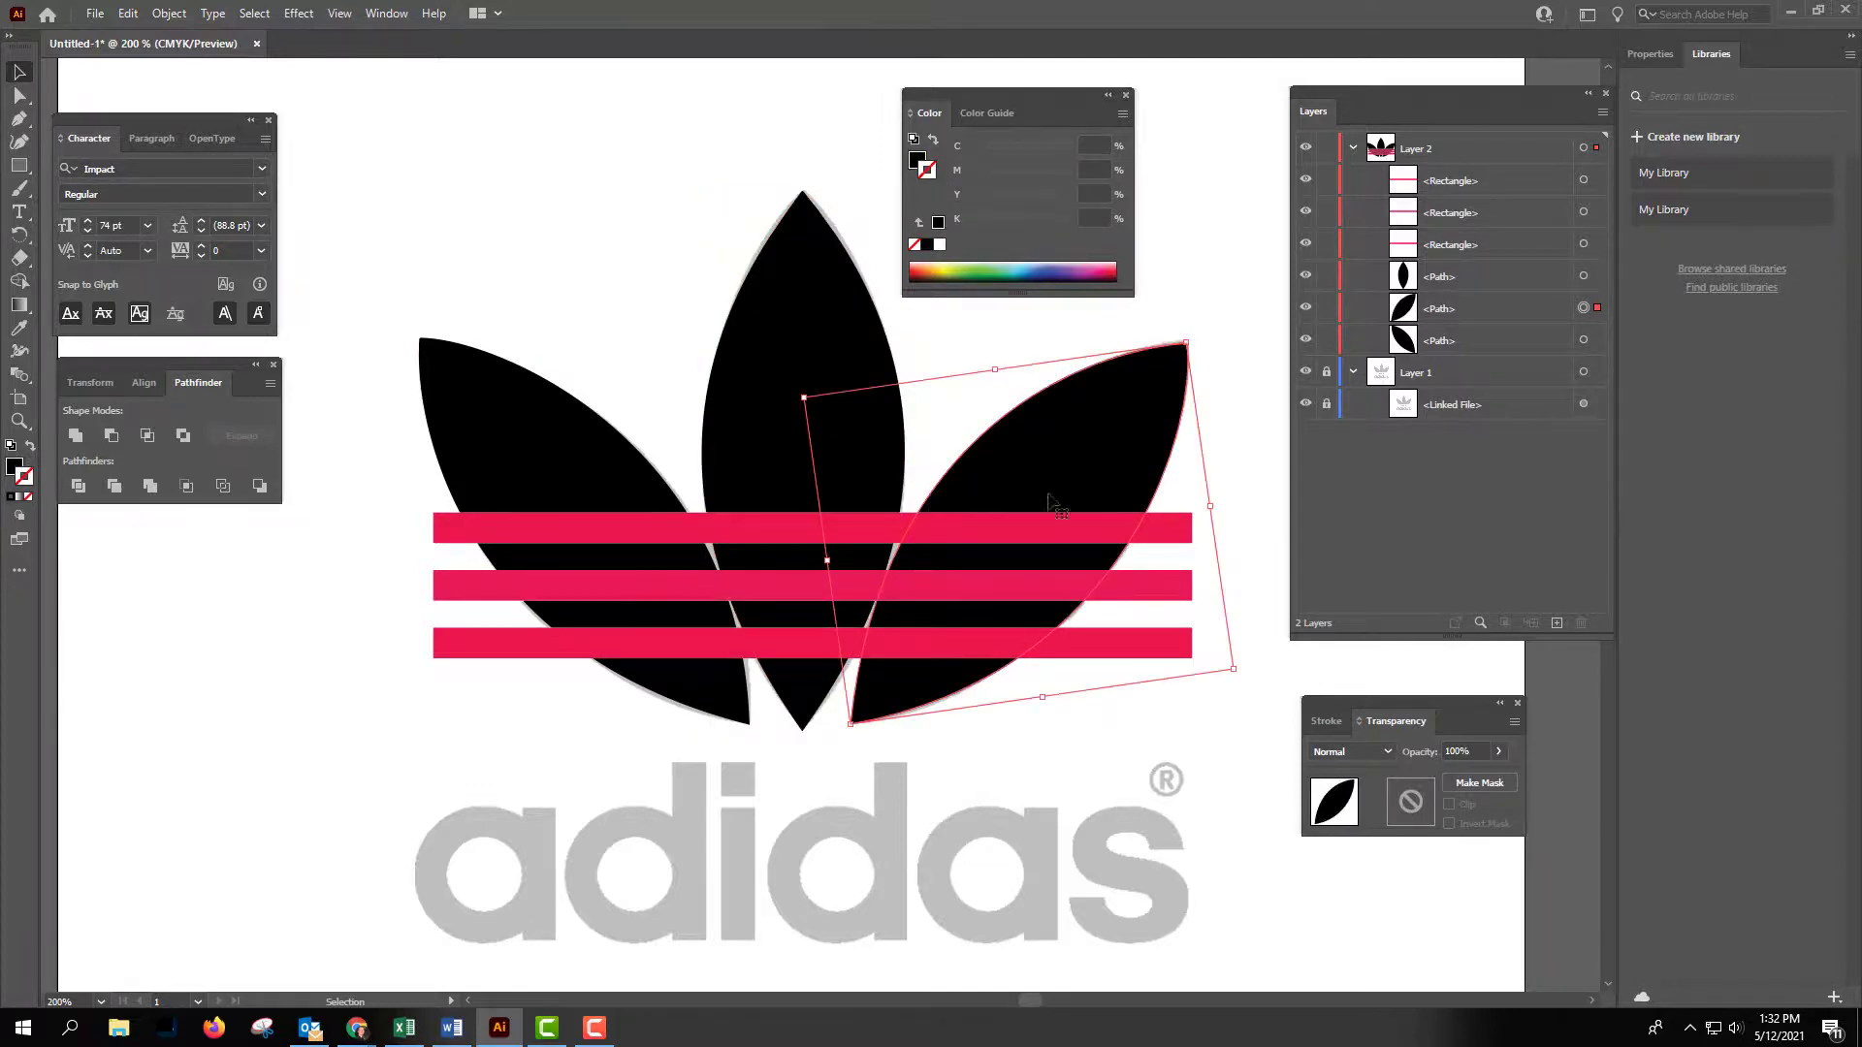
{"action": "left_click", "coordinate": [1234, 351]}
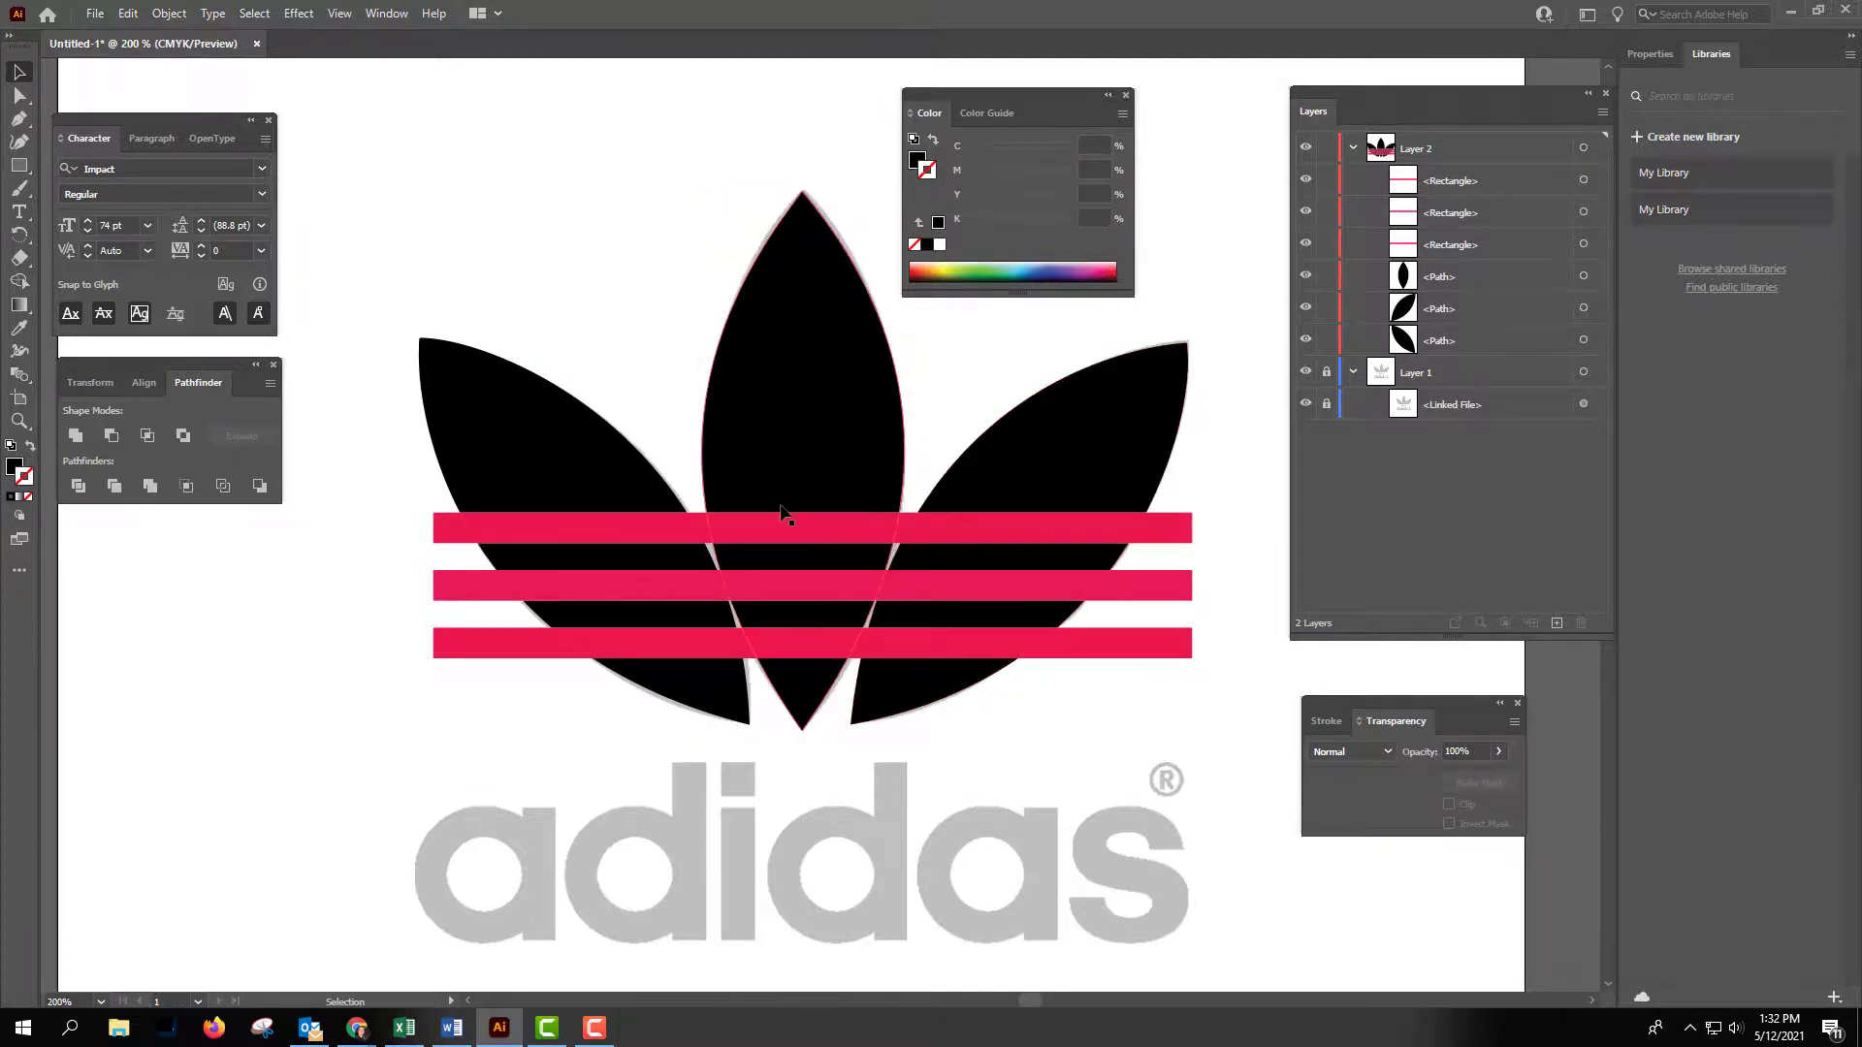
Select all three leaves and all three red stripes and apply the Trim pathfinder to them.
{"action": "left_click", "coordinate": [543, 469]}
{"action": "left_click", "coordinate": [814, 378], "text": "shift"}
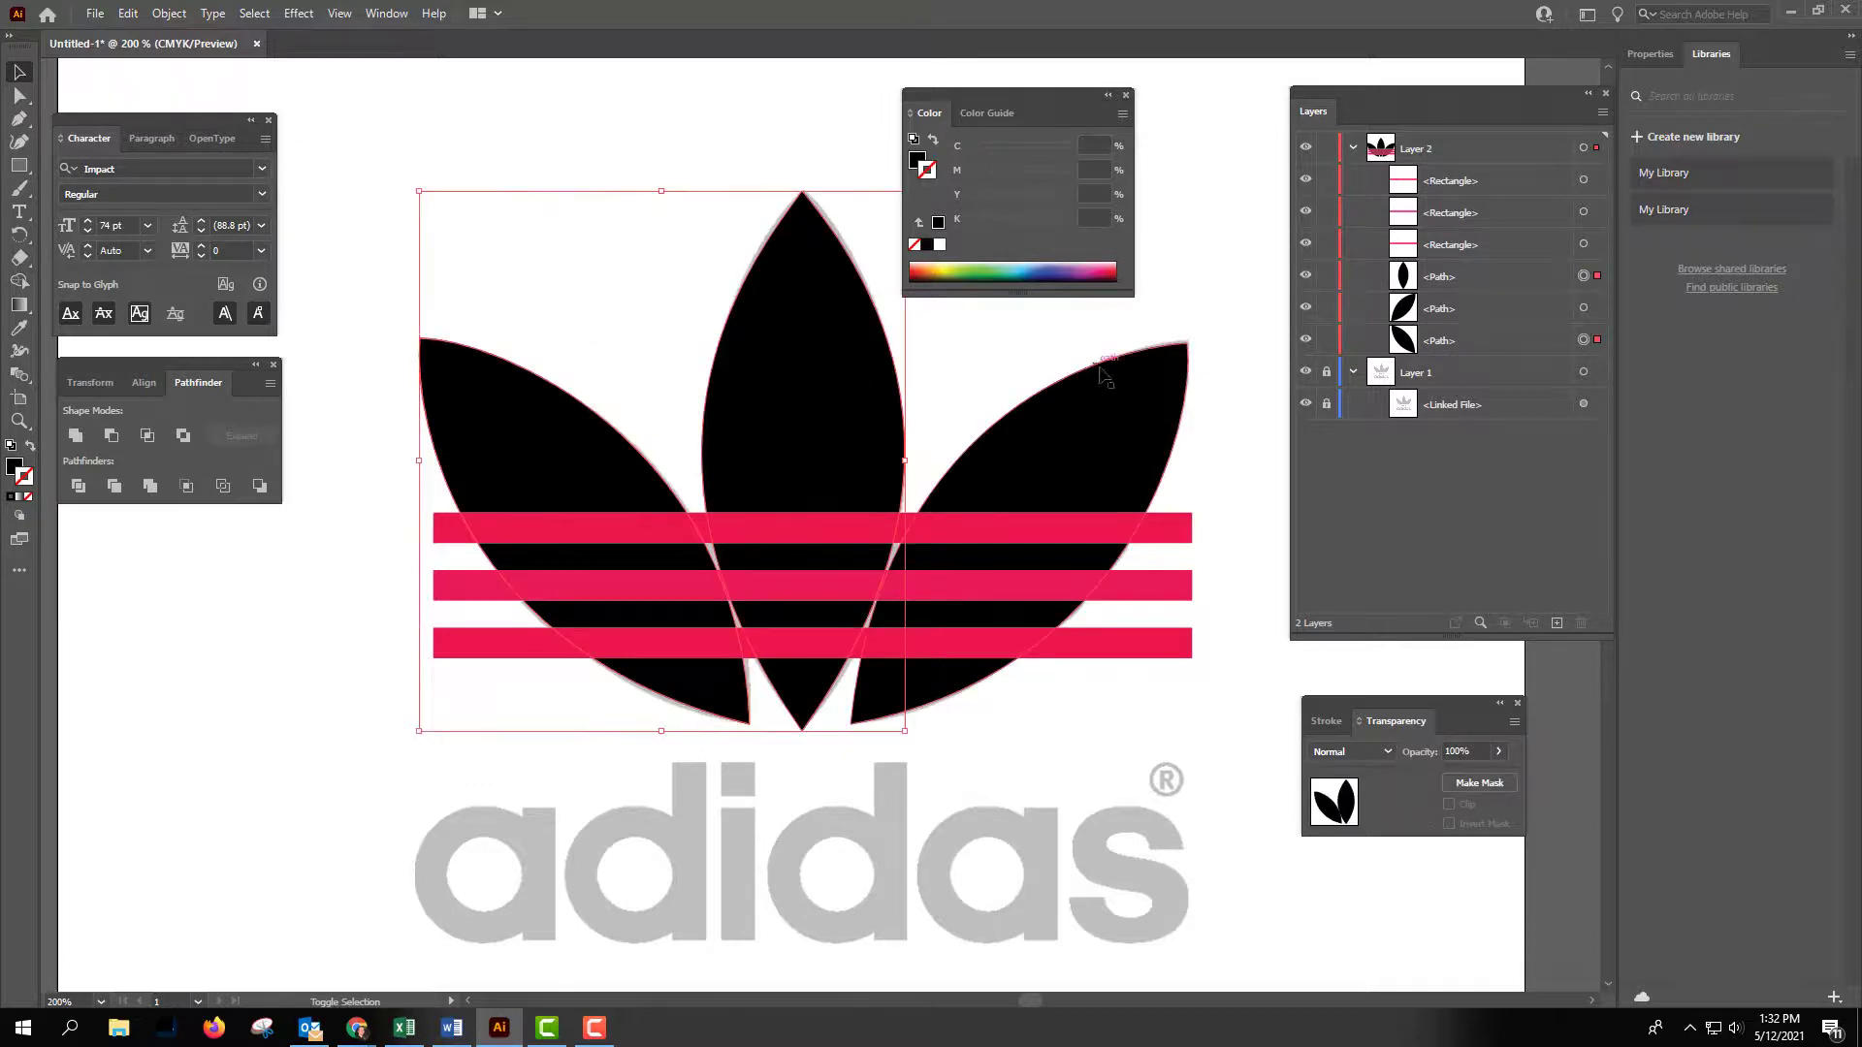
{"action": "left_click", "coordinate": [1109, 397], "text": "shift"}
{"action": "left_click", "coordinate": [1161, 543], "text": "shift"}
{"action": "left_click", "coordinate": [1155, 585], "text": "shift"}
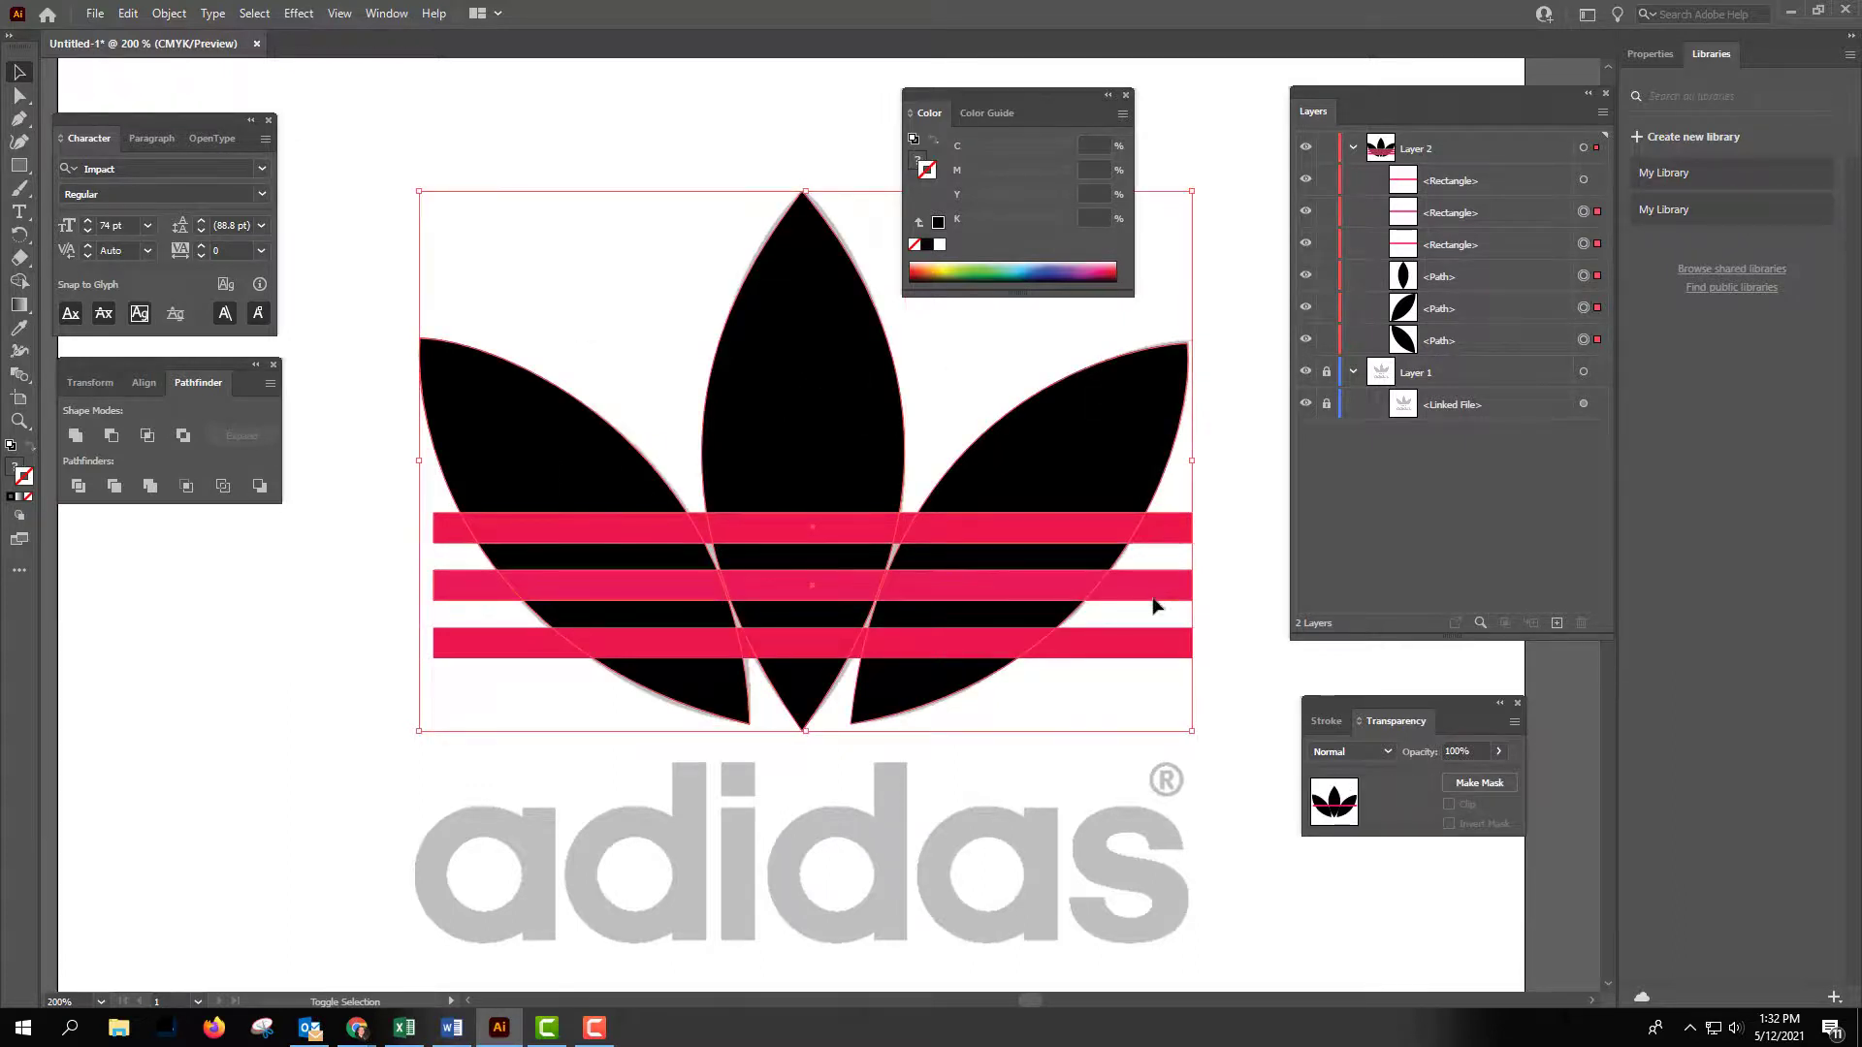
{"action": "left_click", "coordinate": [1153, 642], "text": "shift"}
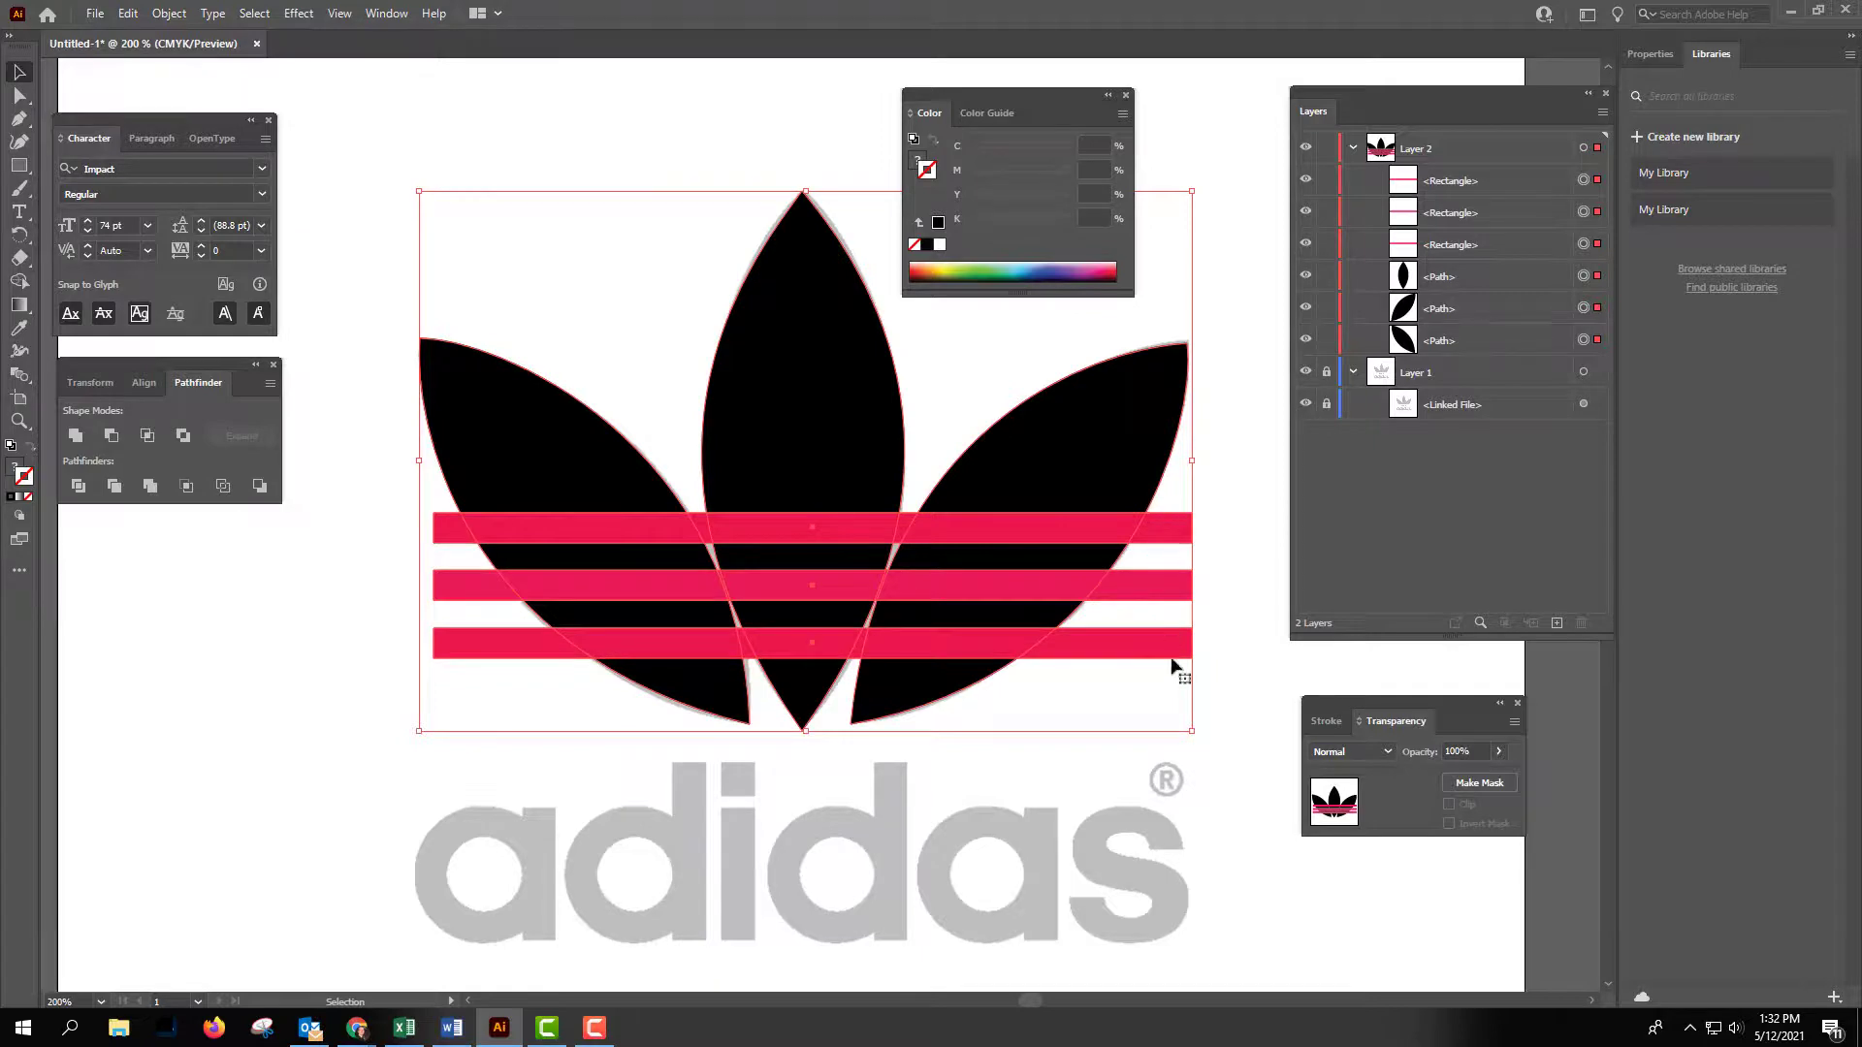
{"action": "left_click", "coordinate": [114, 486]}
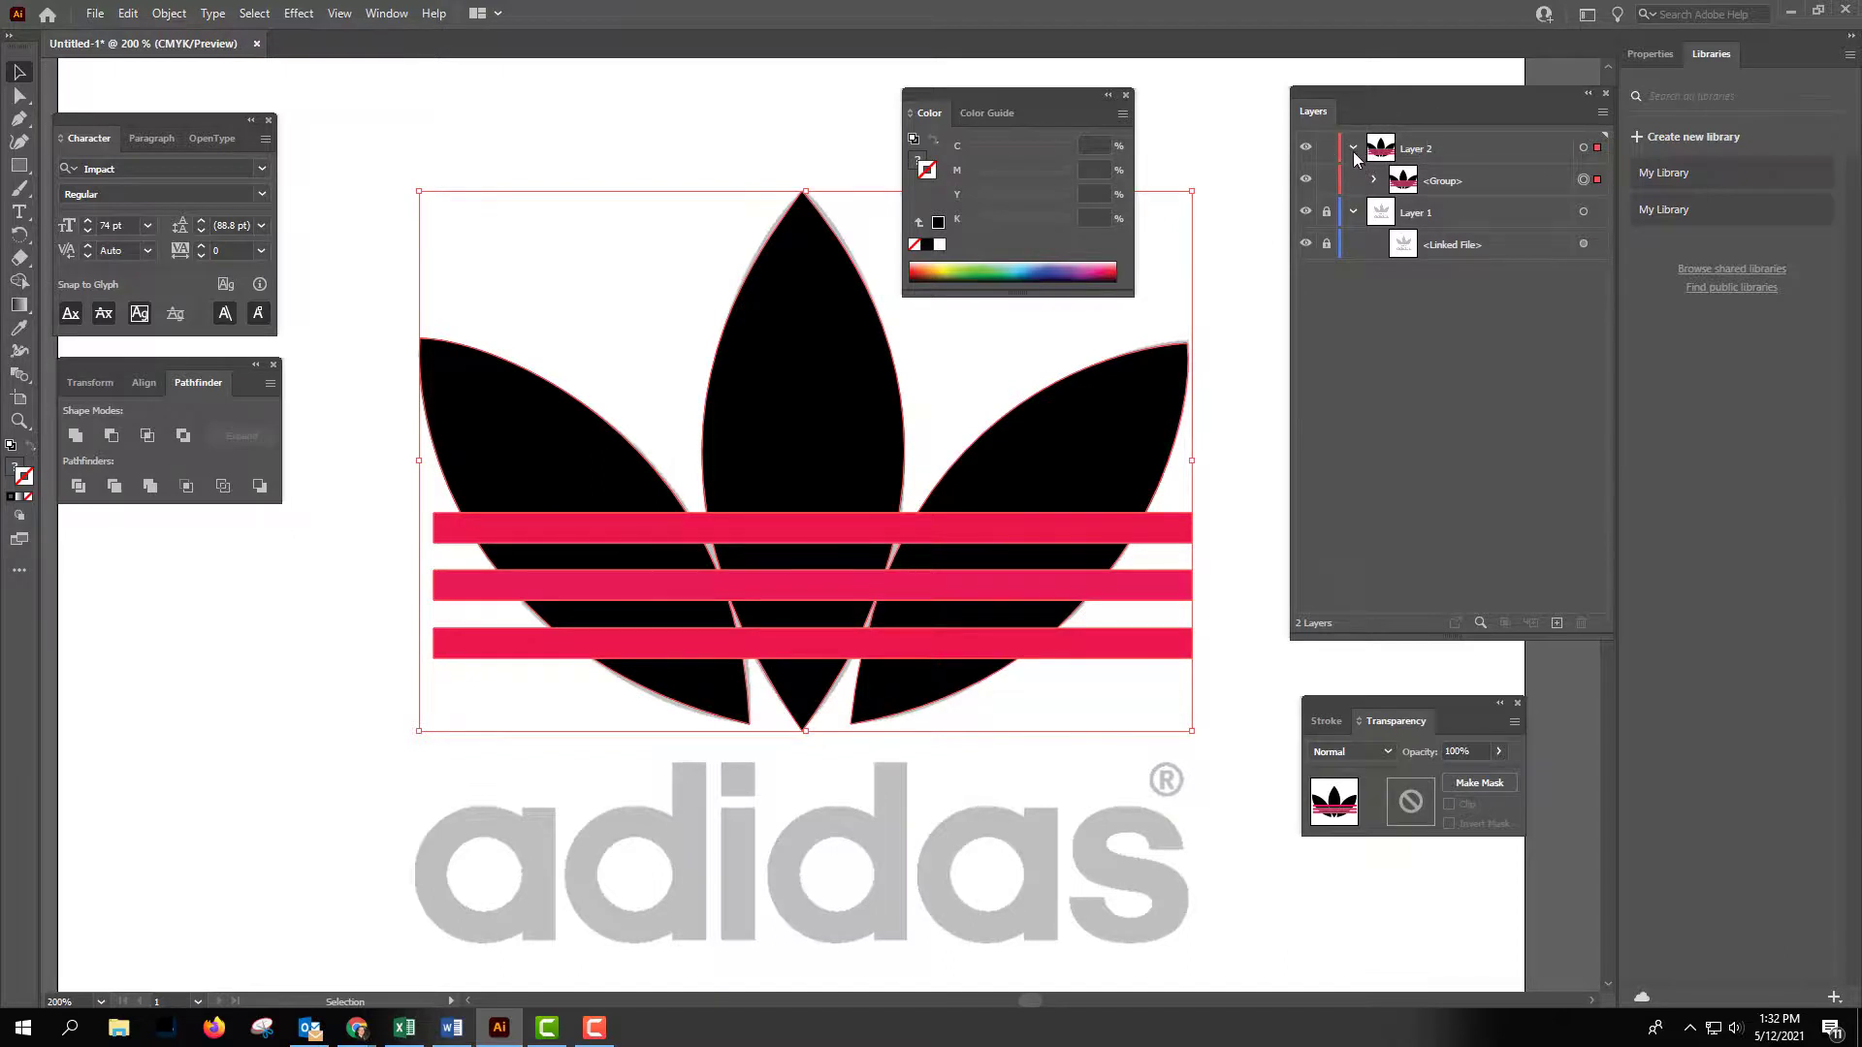
Expand the trimmed group in the layer list and delete its three red stripe paths, leaving gaps across the leaves.
{"action": "left_click", "coordinate": [1374, 181]}
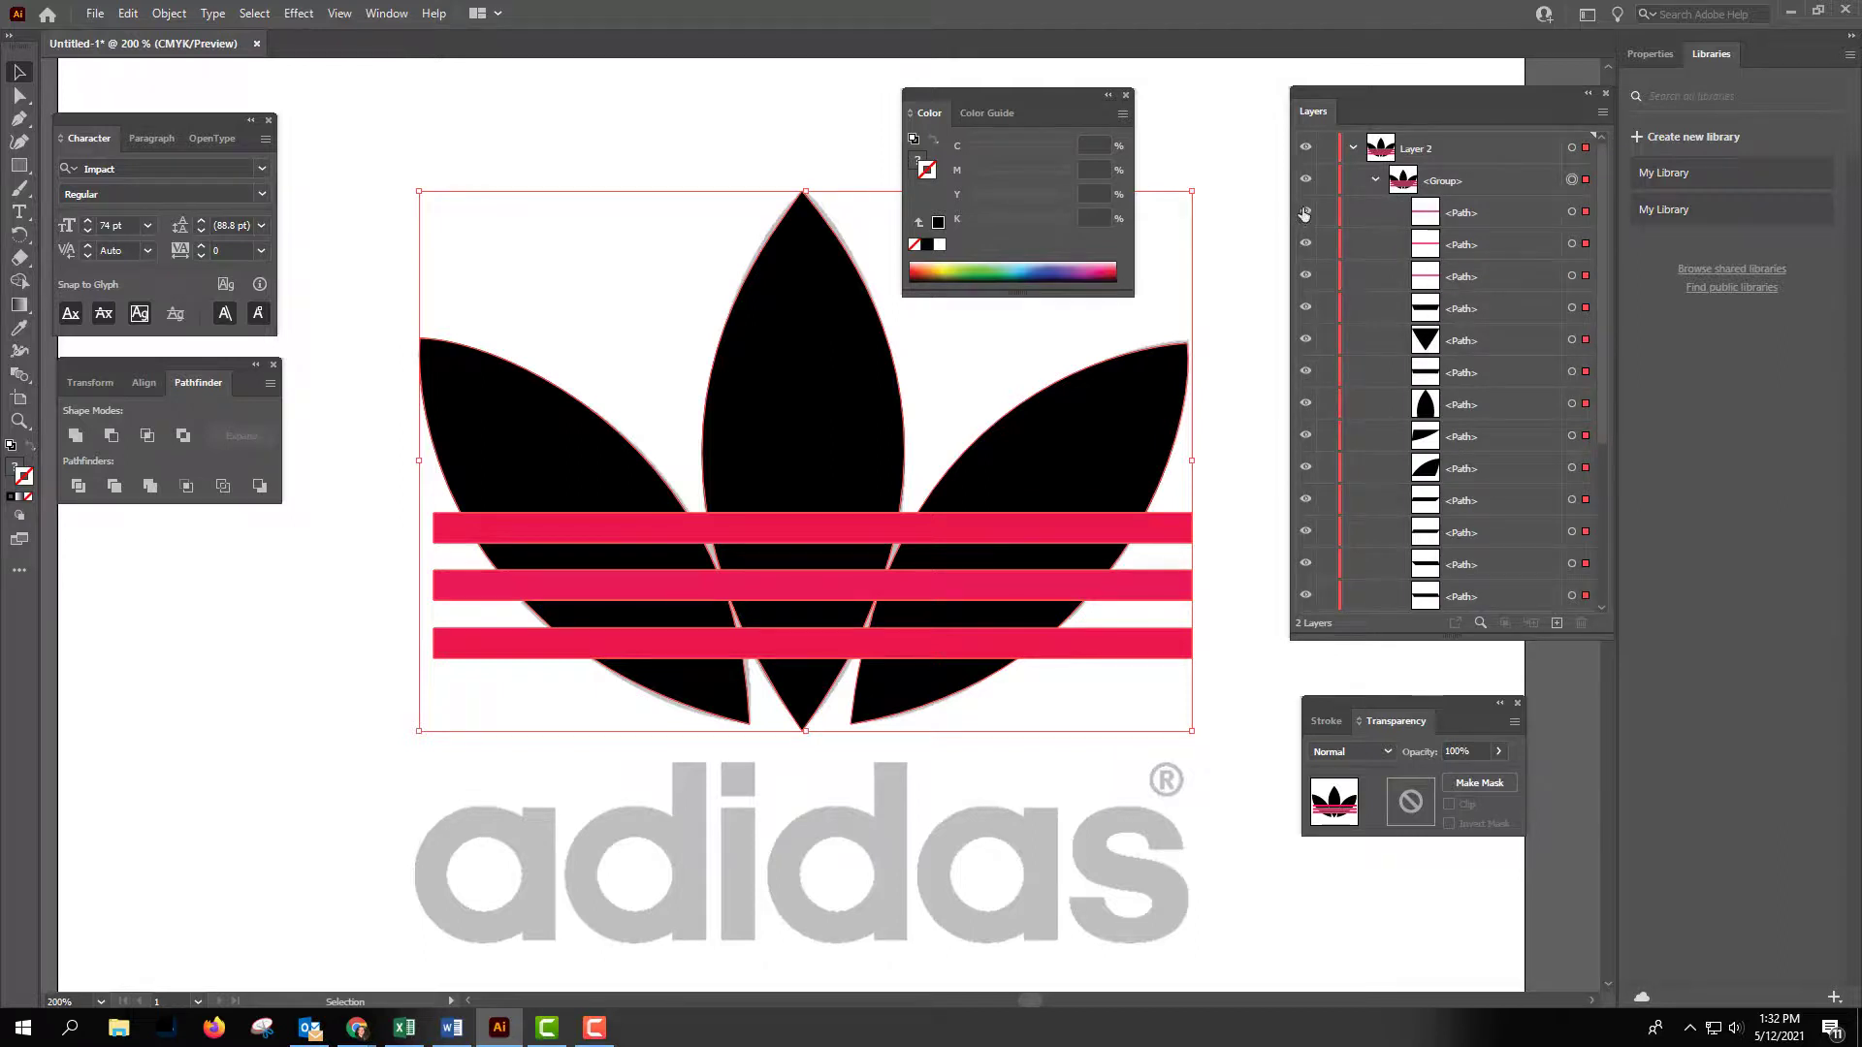
{"action": "left_click", "coordinate": [1572, 213]}
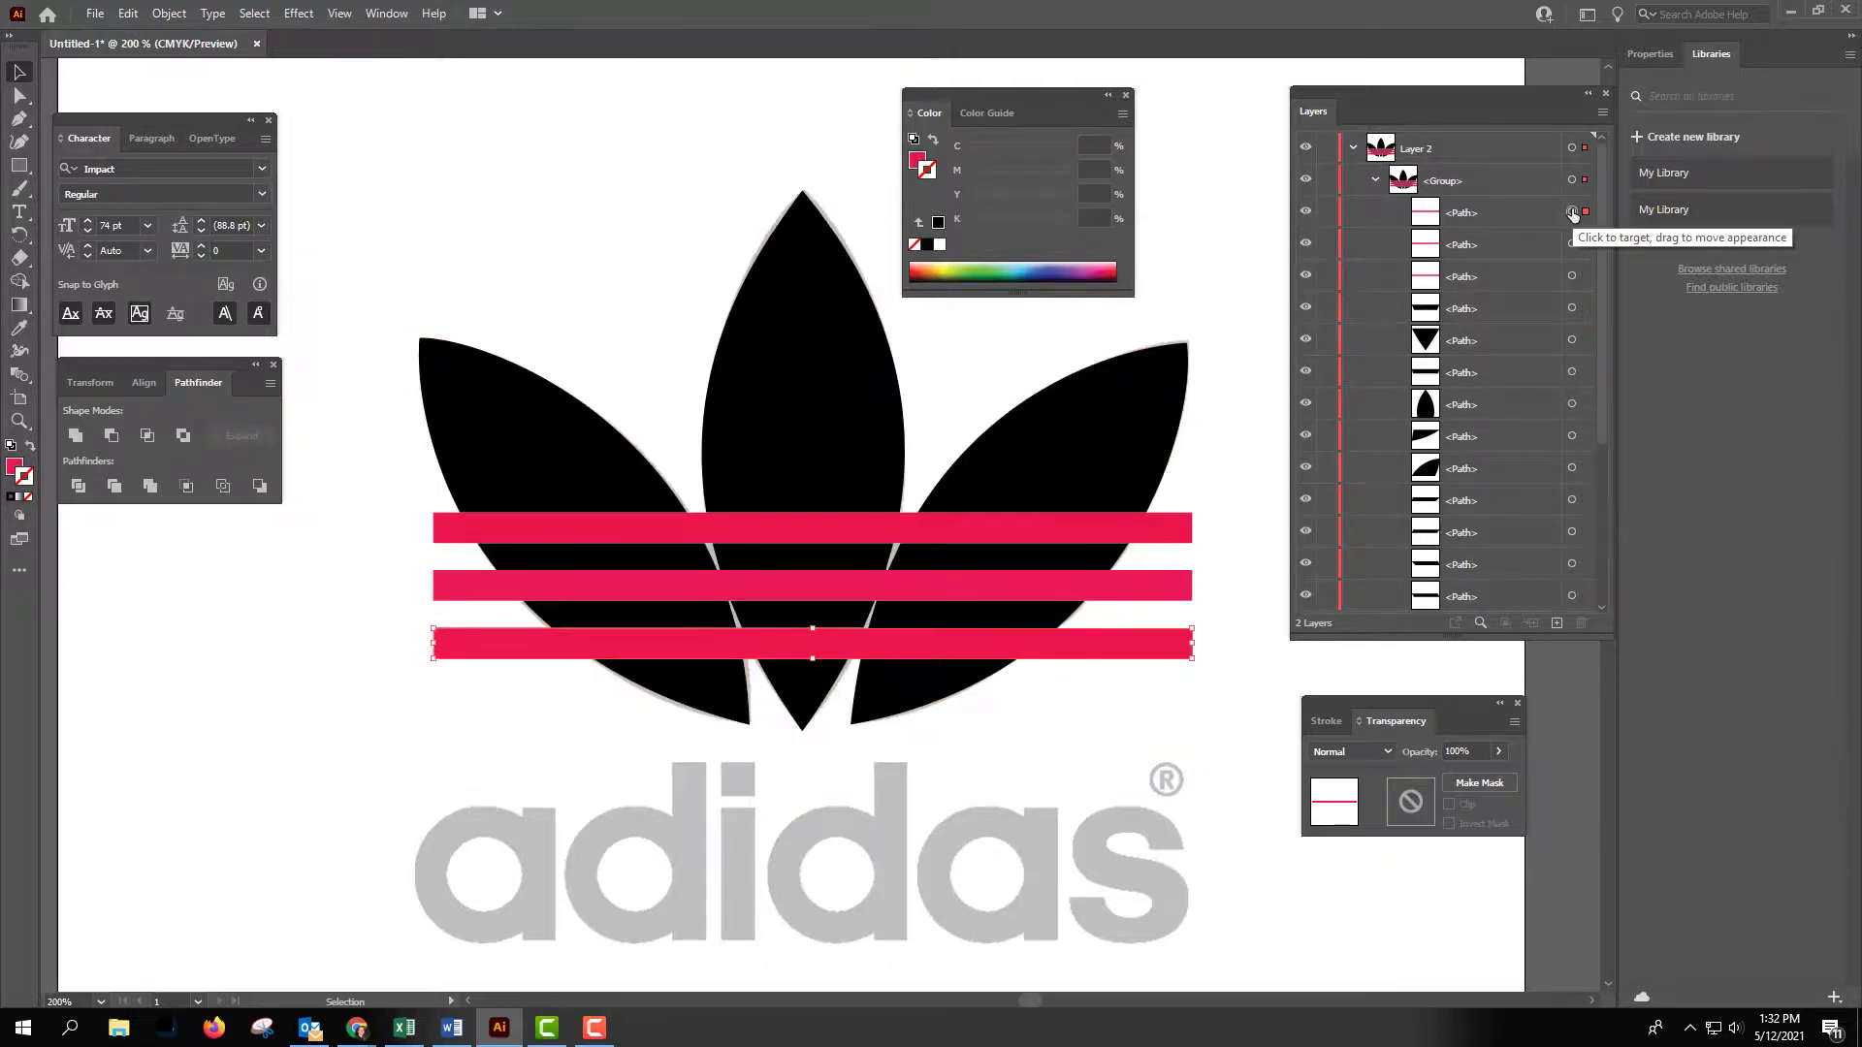
{"action": "key", "text": "Delete"}
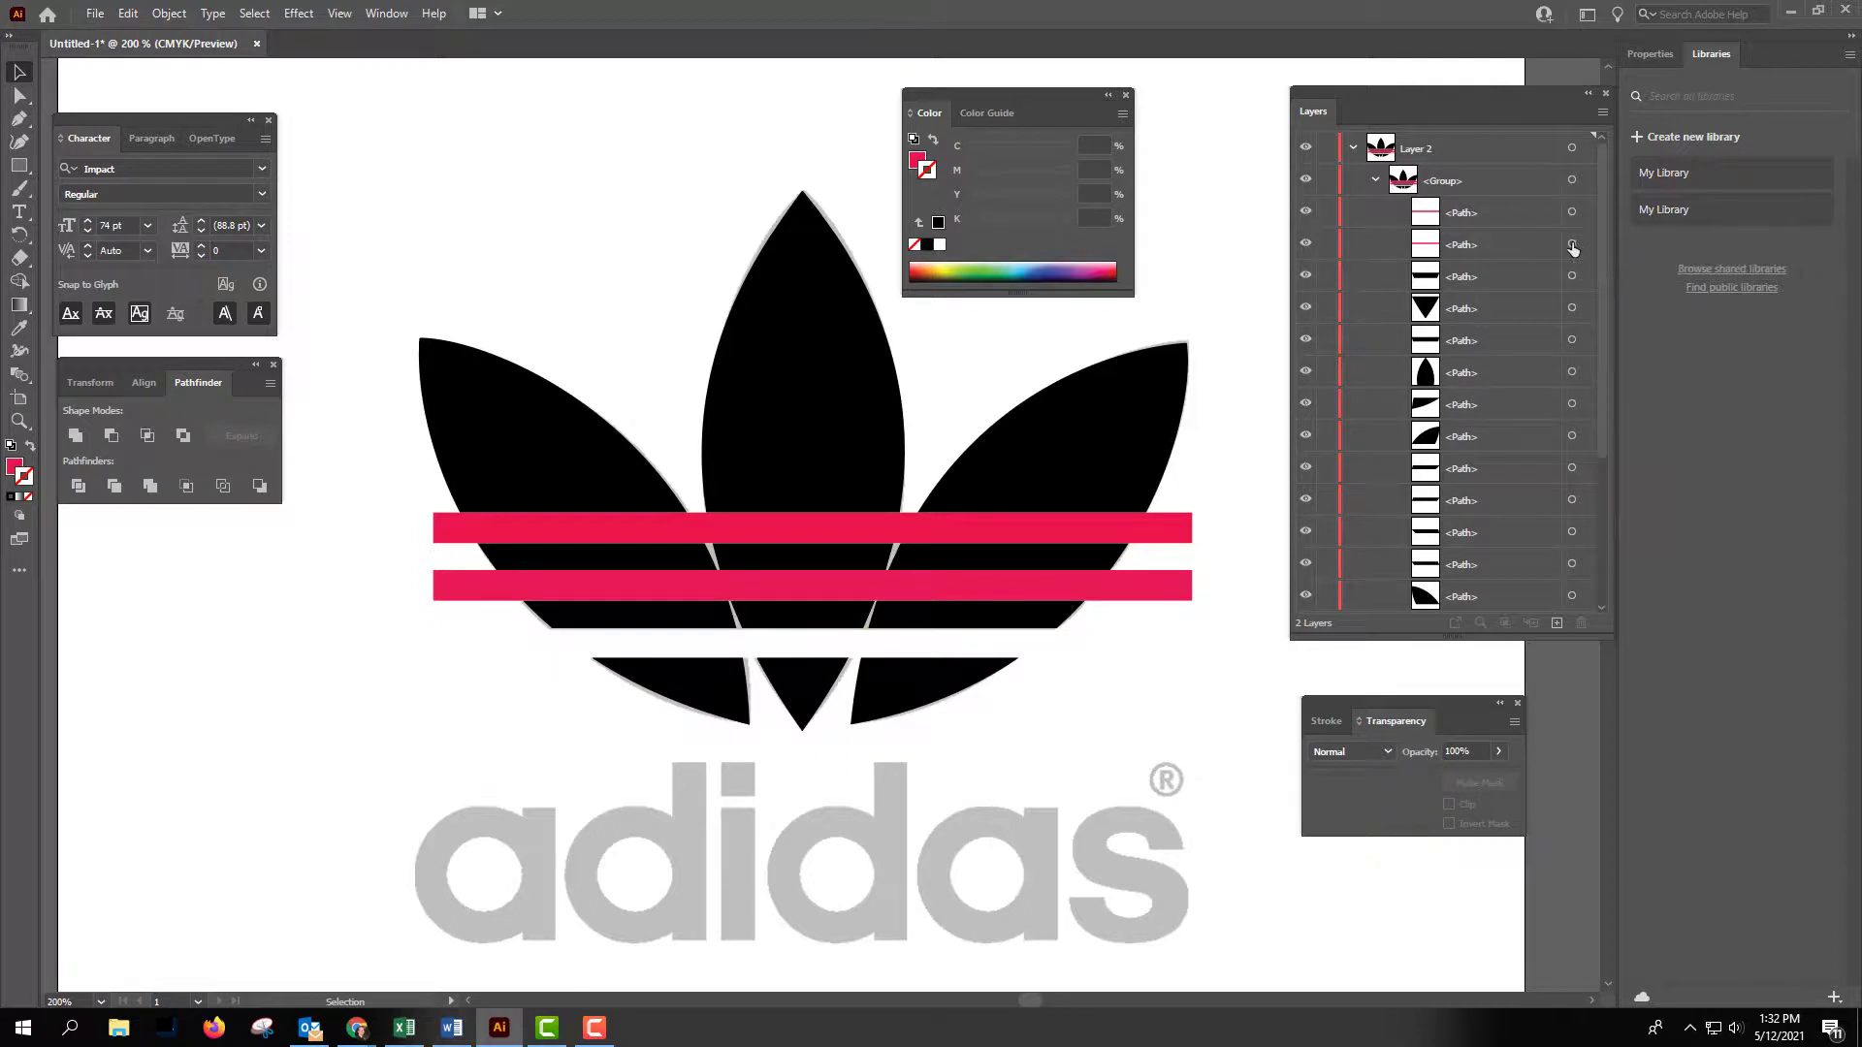
{"action": "left_click", "coordinate": [1572, 244]}
{"action": "key", "text": "Delete"}
{"action": "left_click", "coordinate": [1572, 212]}
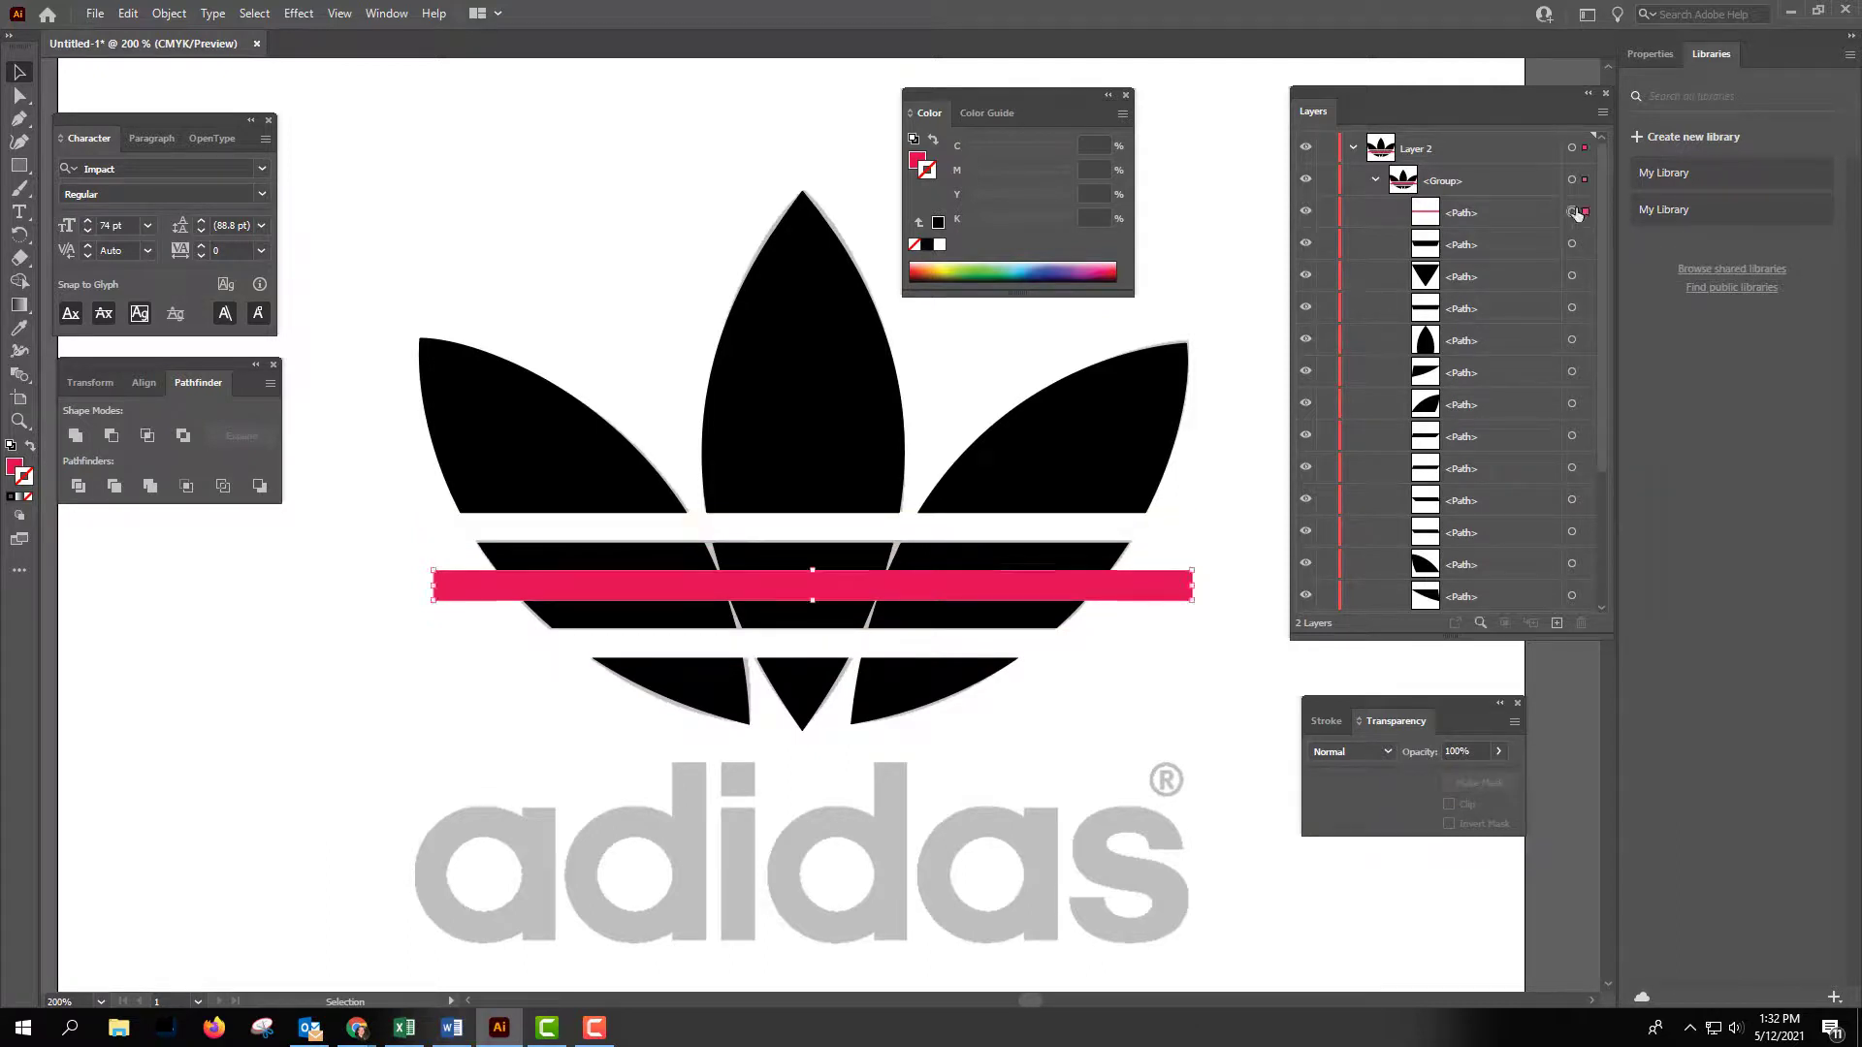
{"action": "key", "text": "Delete"}
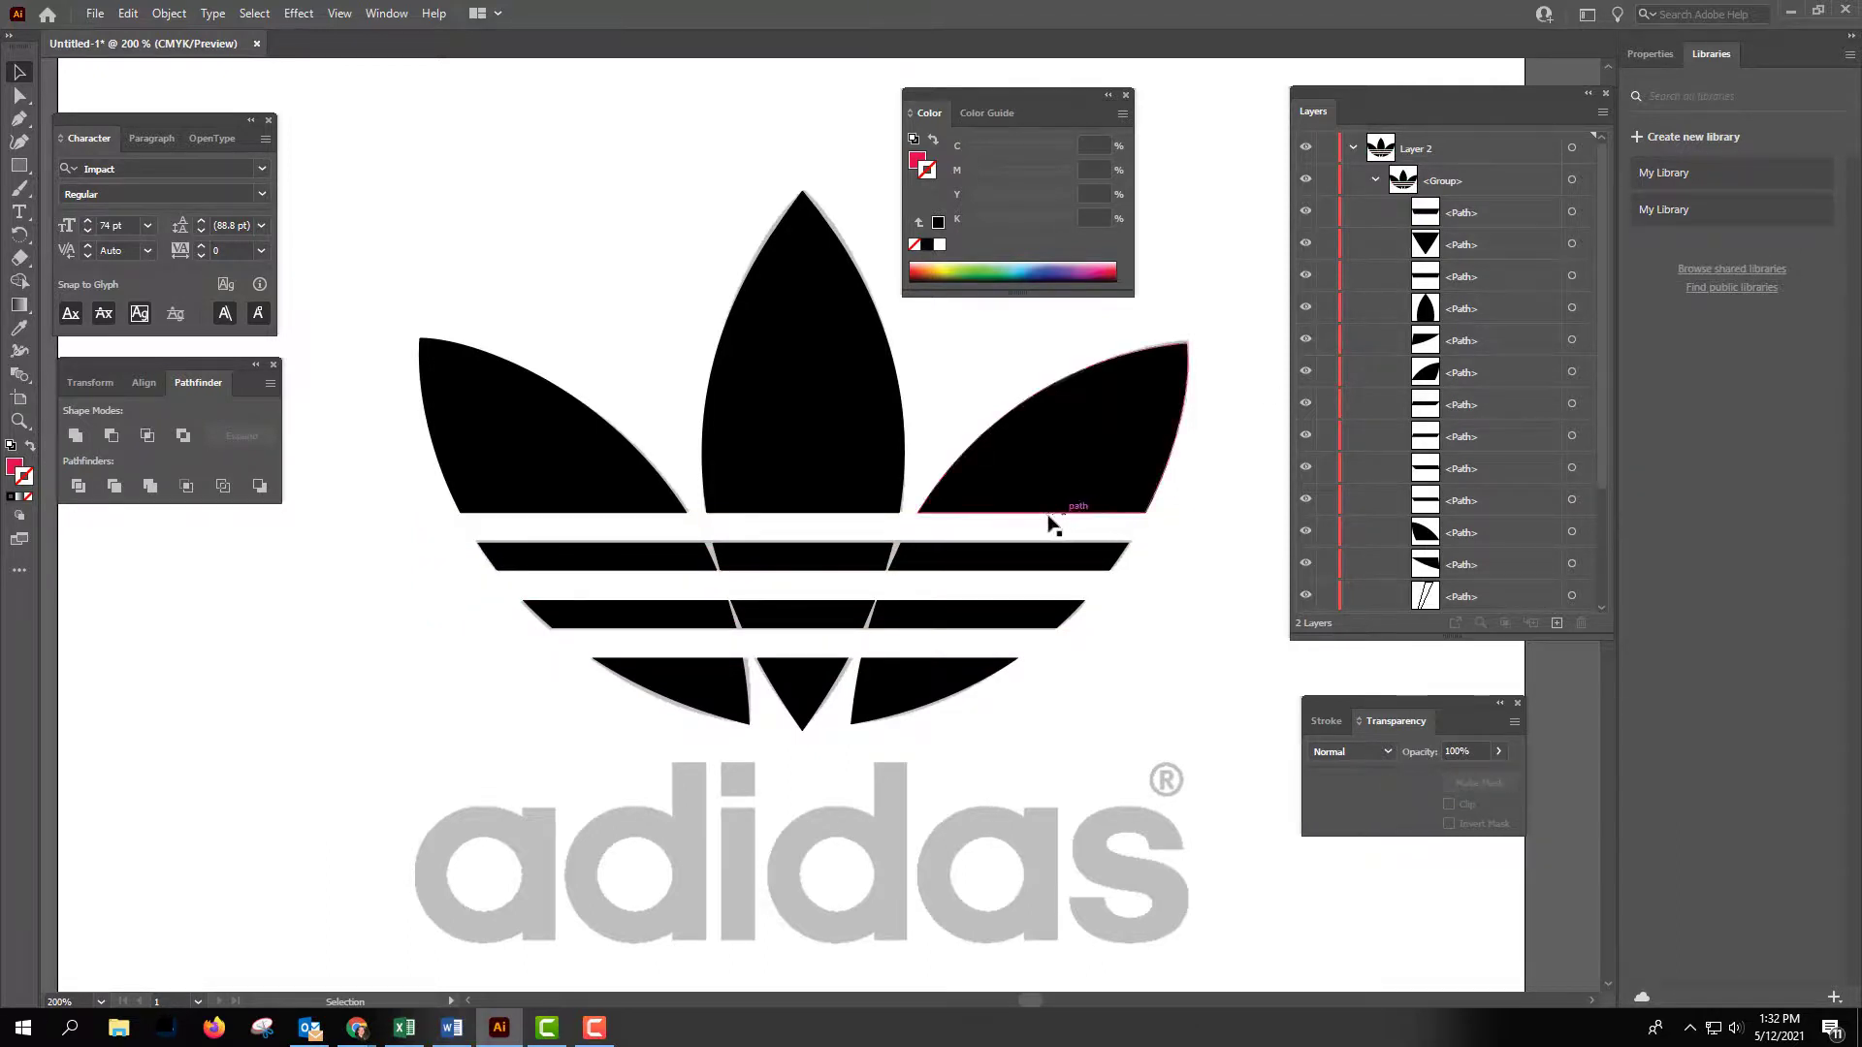
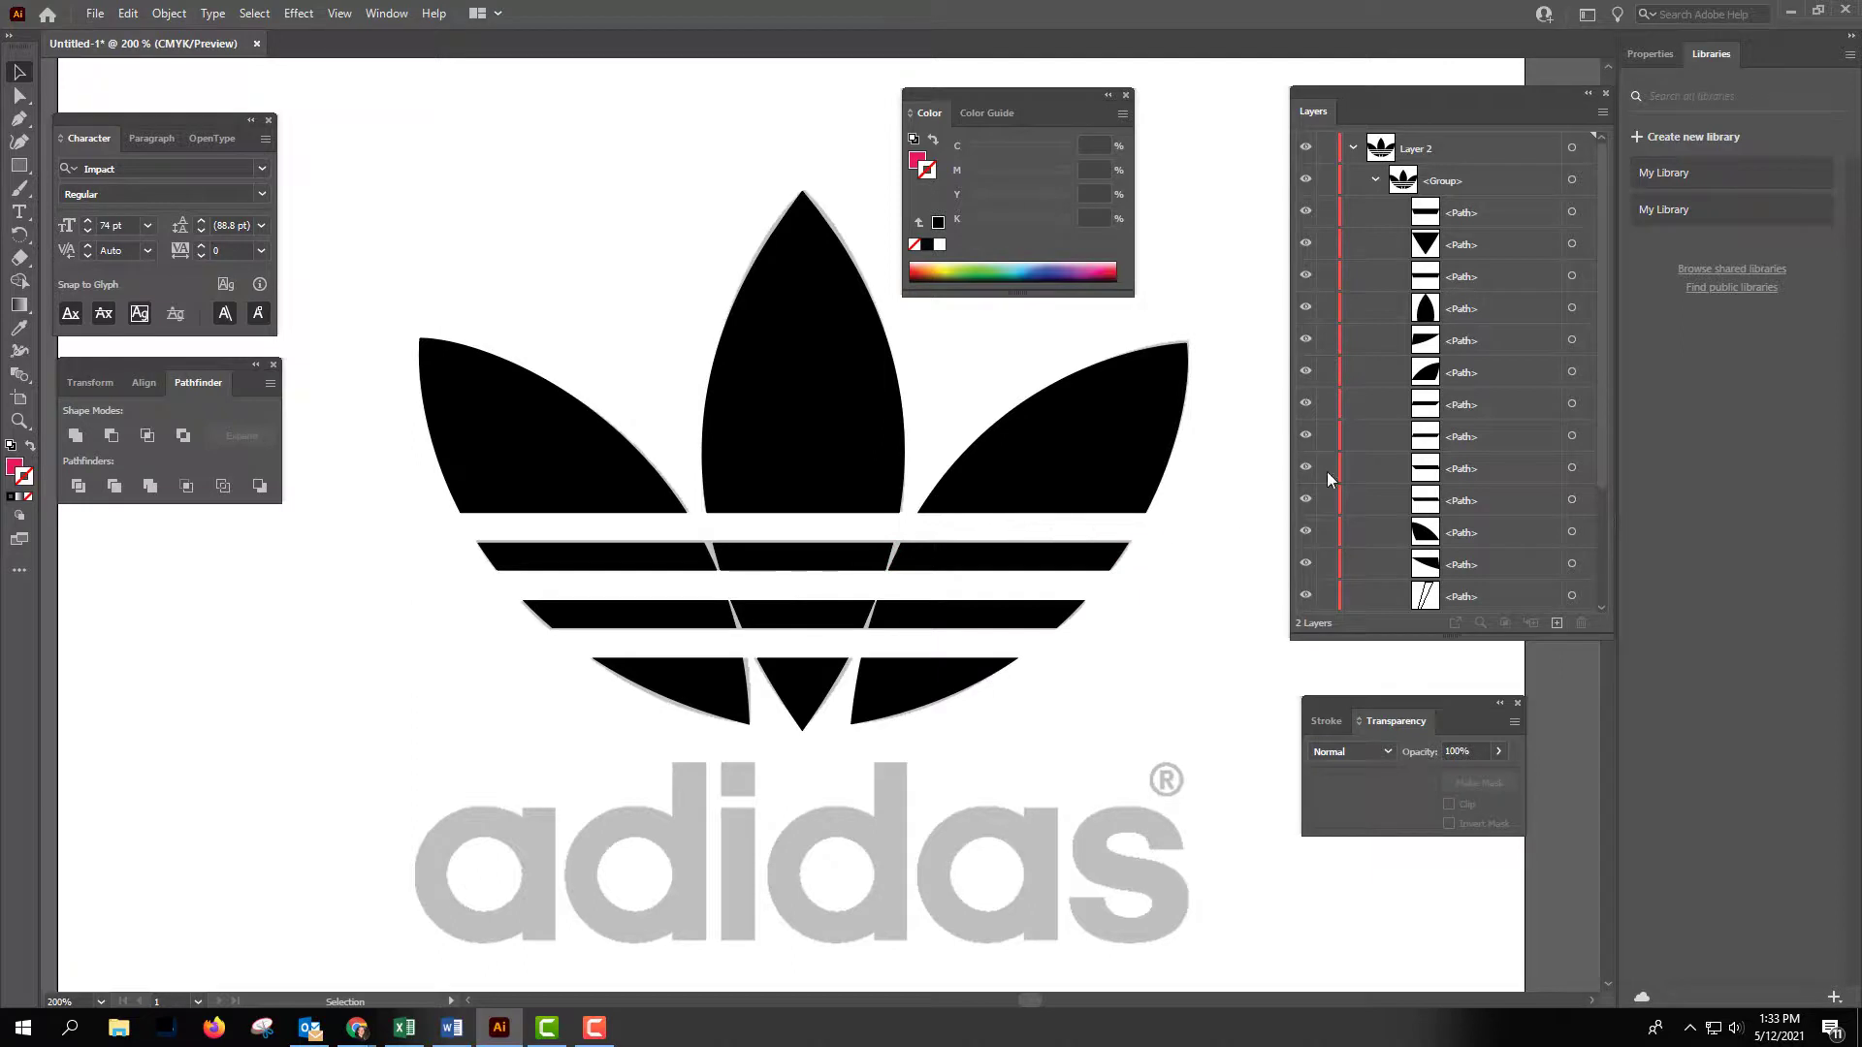
Examine the trimmed trefoil's separate pieces by hiding and reshowing one, and check how the whole group selects.
{"action": "left_click", "coordinate": [1305, 404]}
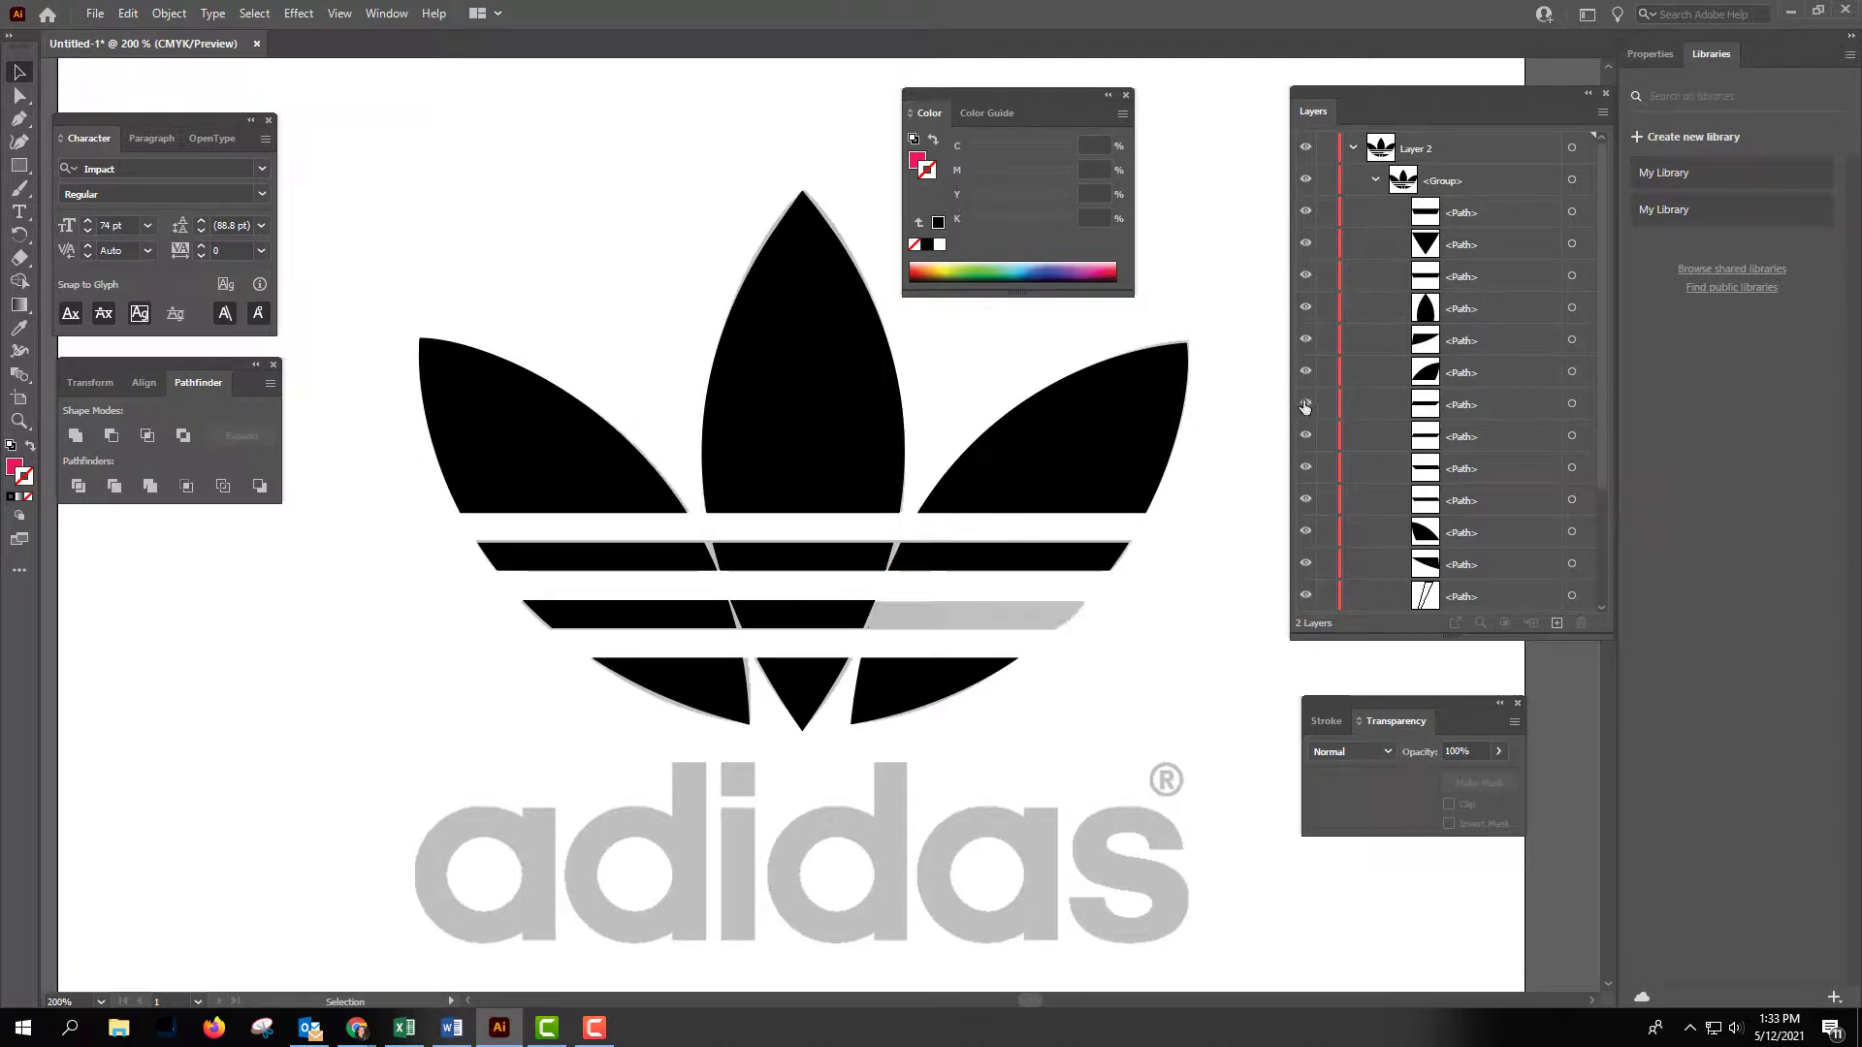
{"action": "left_click", "coordinate": [1305, 404]}
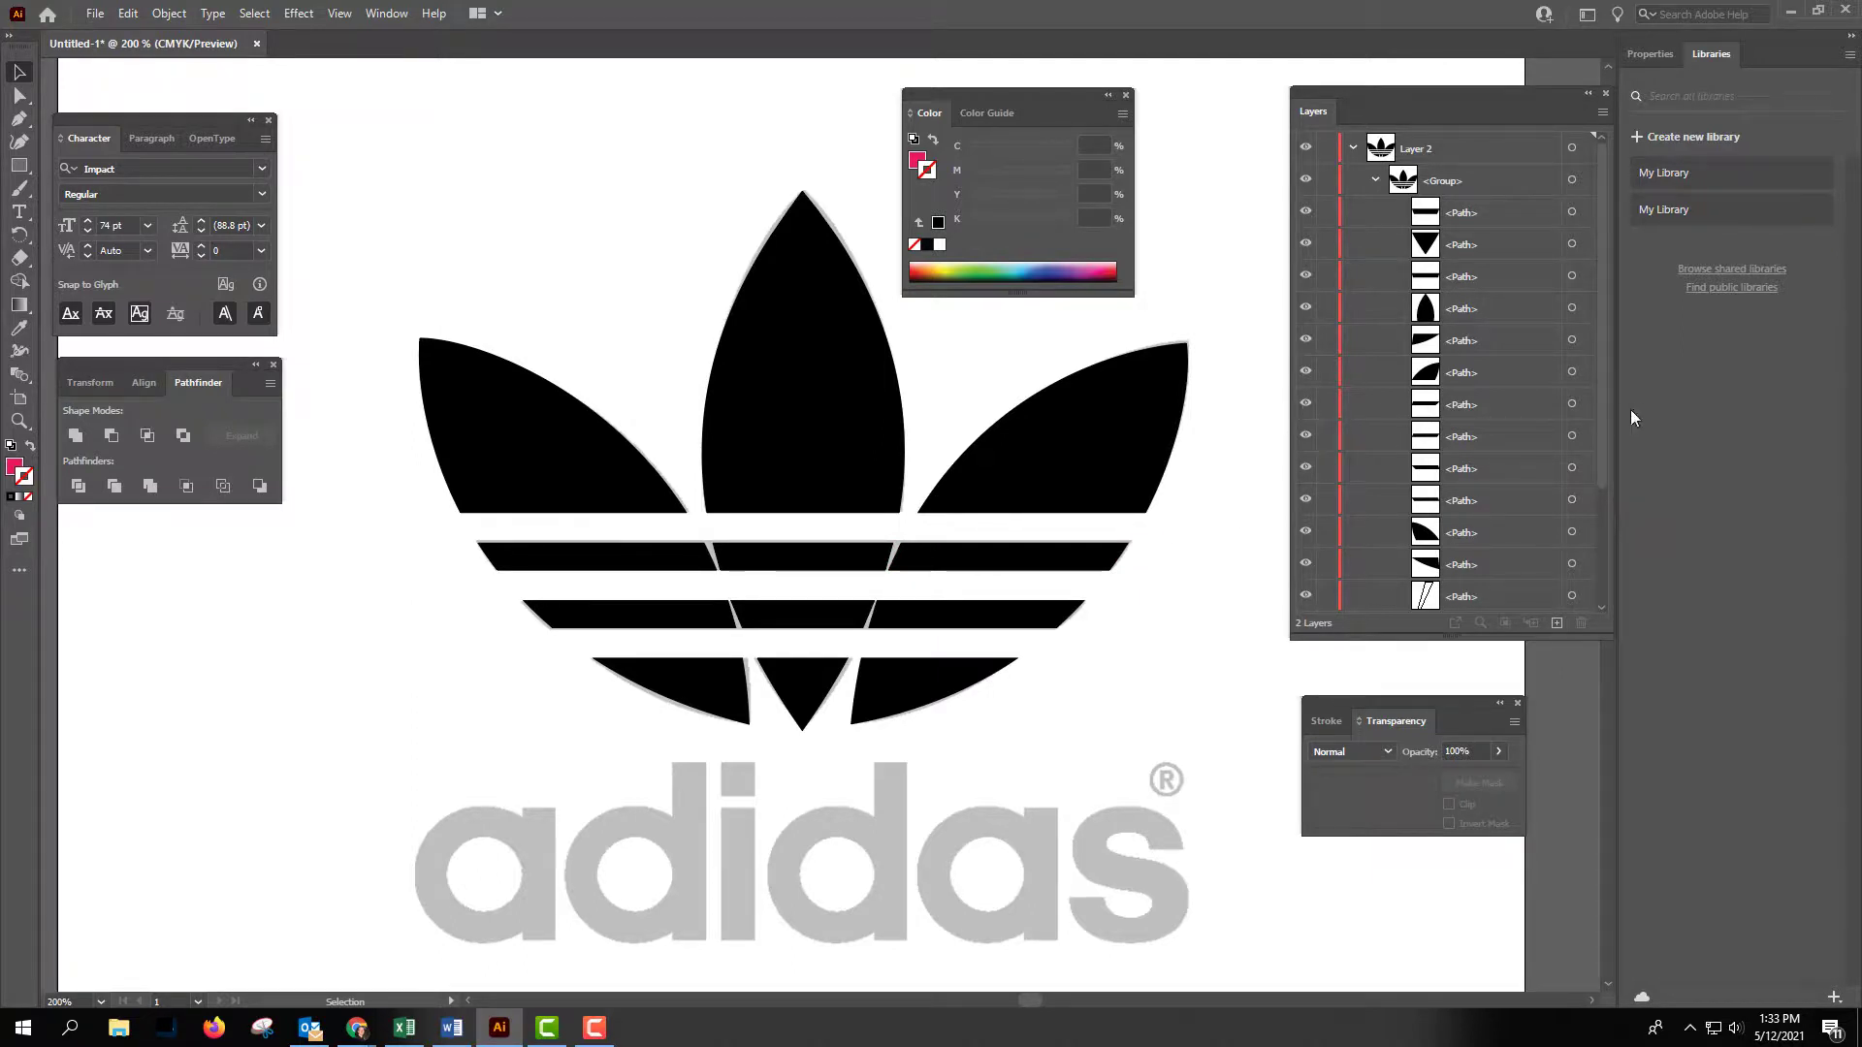
{"action": "mouse_move", "coordinate": [1604, 429]}
{"action": "left_mouse_down"}
{"action": "mouse_move", "coordinate": [1602, 456]}
{"action": "mouse_move", "coordinate": [1607, 436]}
{"action": "left_mouse_up"}
{"action": "left_click_drag", "start_coordinate": [412, 211], "coordinate": [1210, 746]}
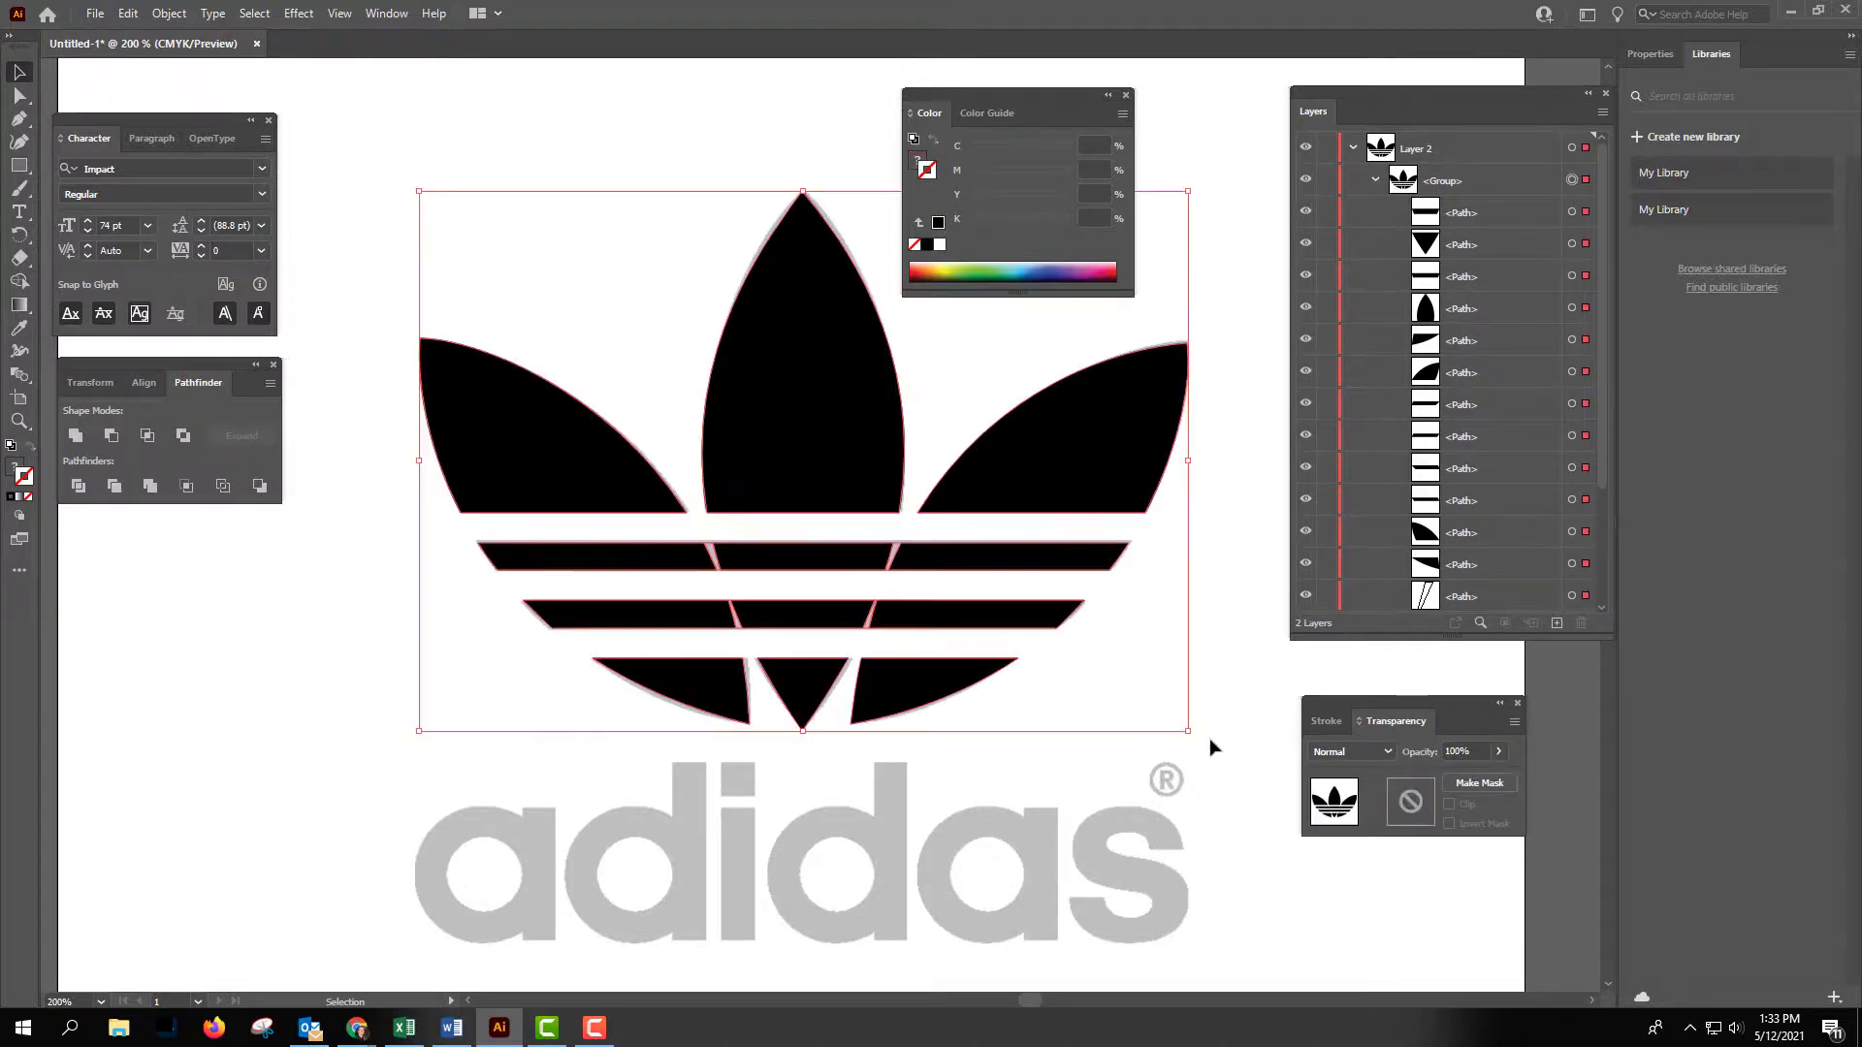
{"action": "left_click", "coordinate": [169, 13]}
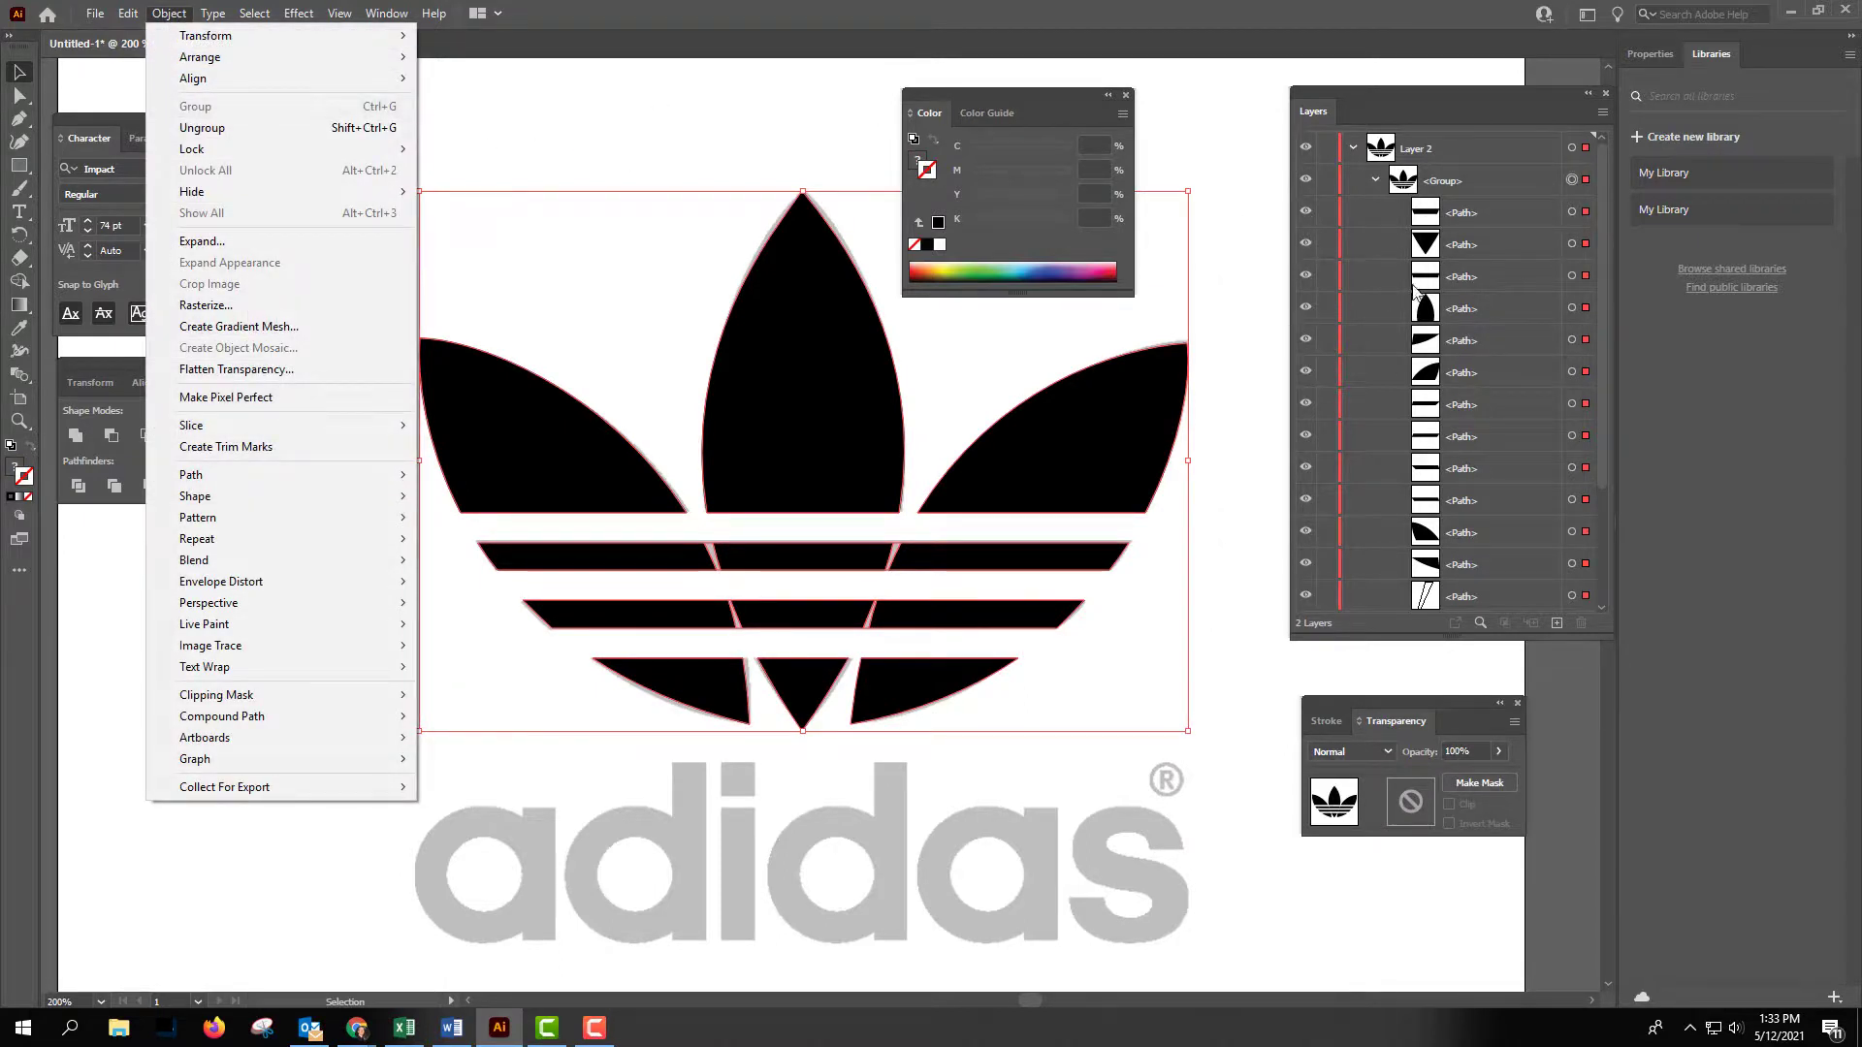
{"action": "left_click", "coordinate": [1576, 184]}
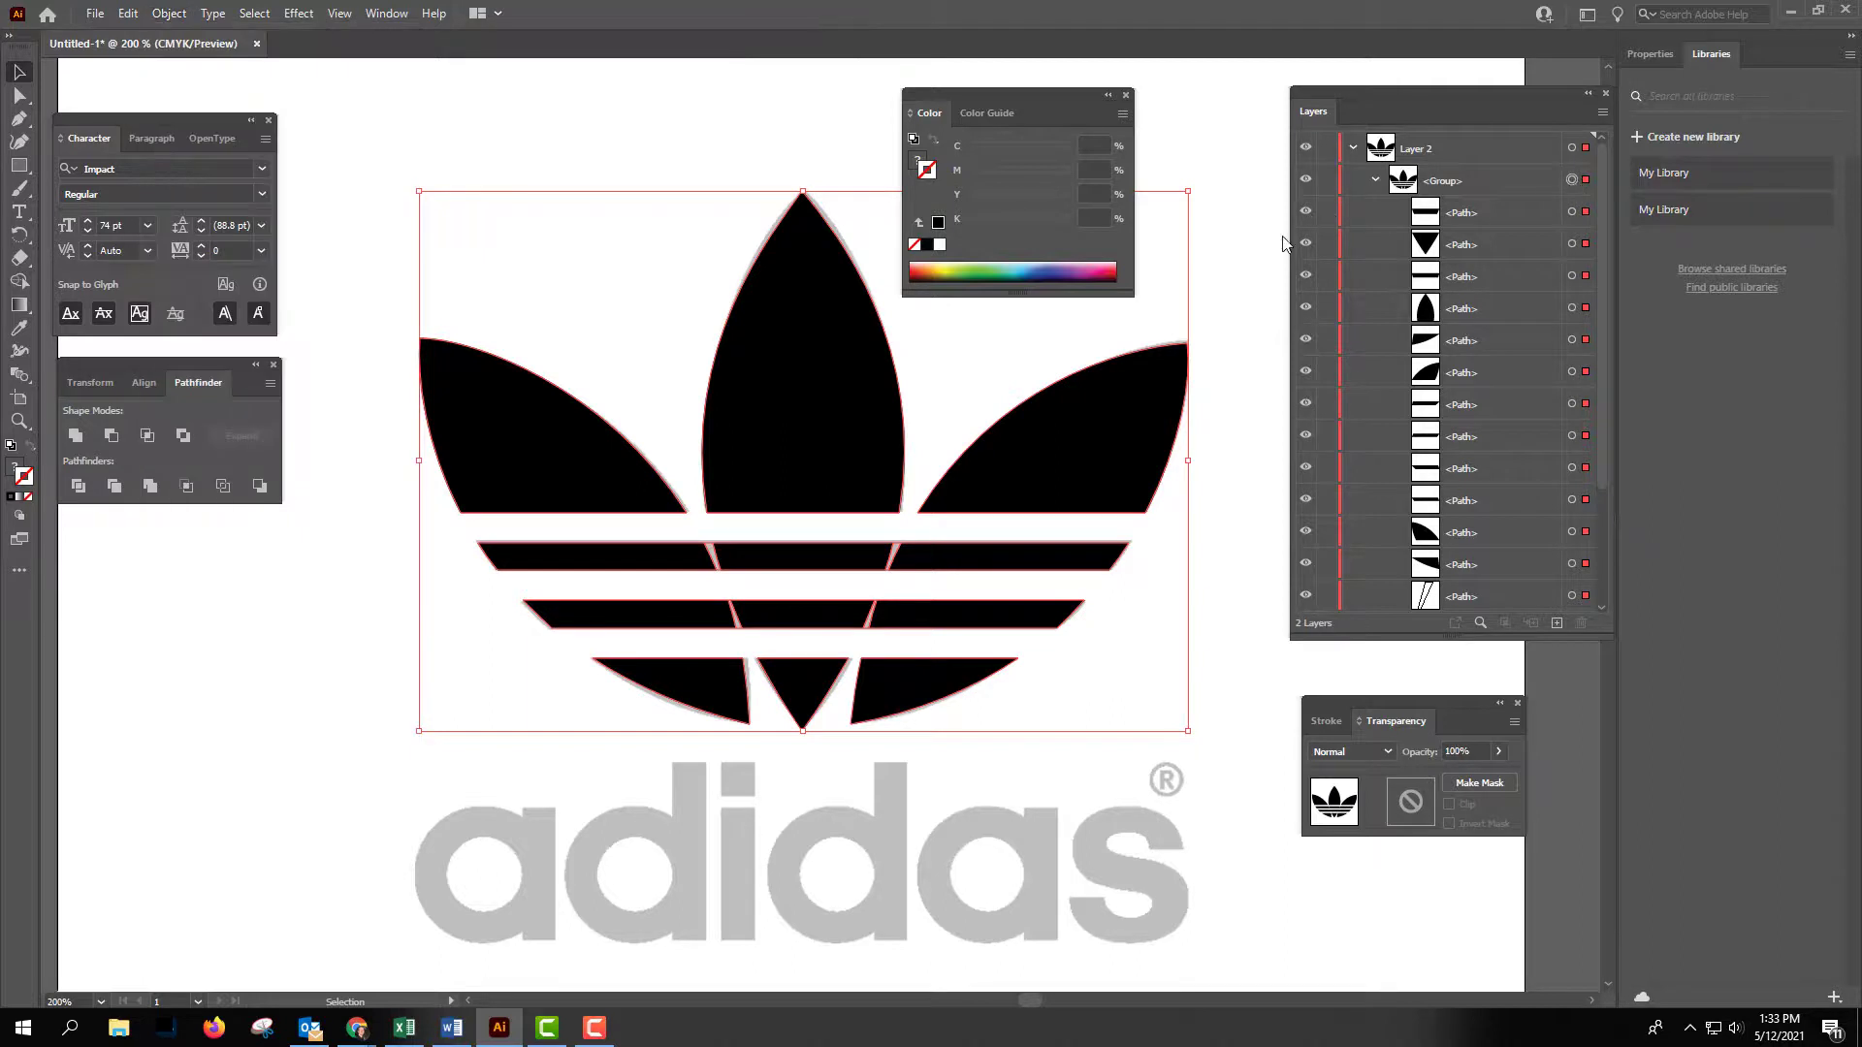
{"action": "left_click", "coordinate": [1255, 250]}
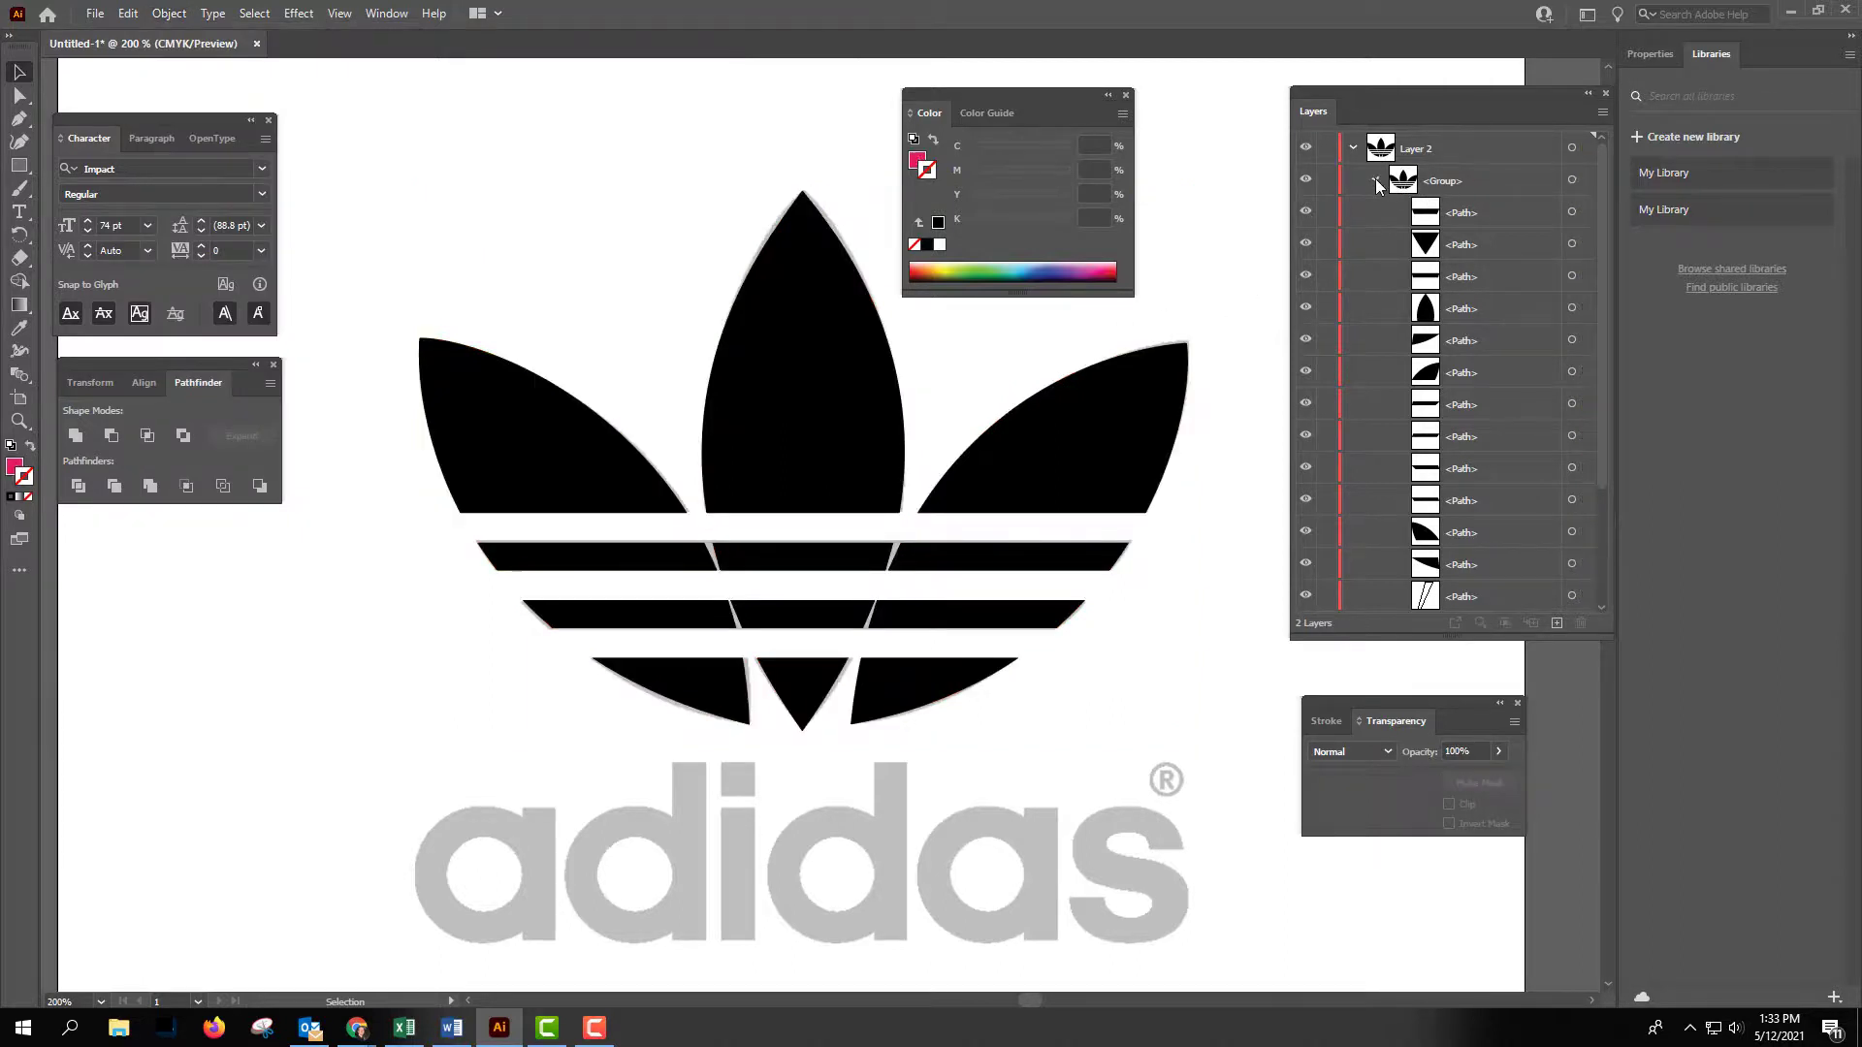
{"action": "left_click", "coordinate": [1375, 179]}
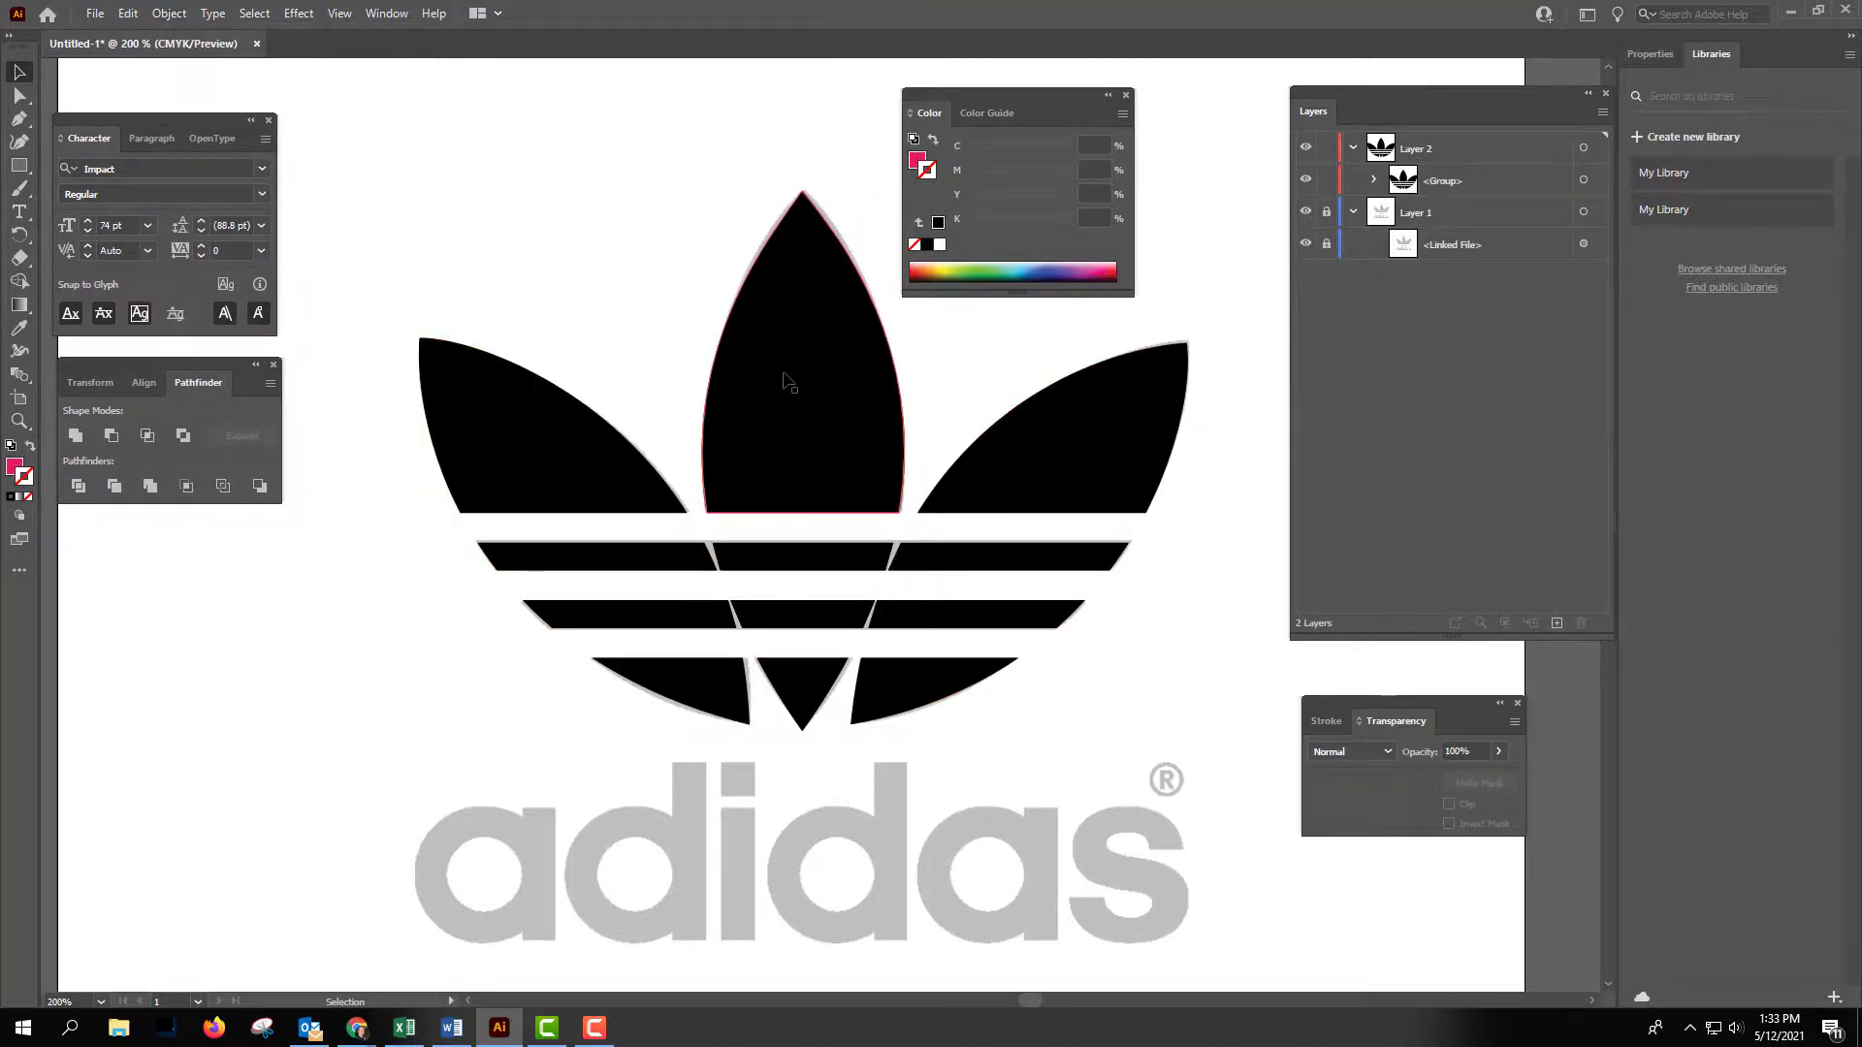
{"action": "mouse_move", "coordinate": [787, 373]}
{"action": "left_mouse_down"}
{"action": "mouse_move", "coordinate": [885, 403]}
{"action": "mouse_move", "coordinate": [721, 367]}
{"action": "mouse_move", "coordinate": [732, 322]}
{"action": "mouse_move", "coordinate": [764, 369]}
{"action": "mouse_move", "coordinate": [719, 364]}
{"action": "mouse_move", "coordinate": [788, 382]}
{"action": "left_mouse_up"}
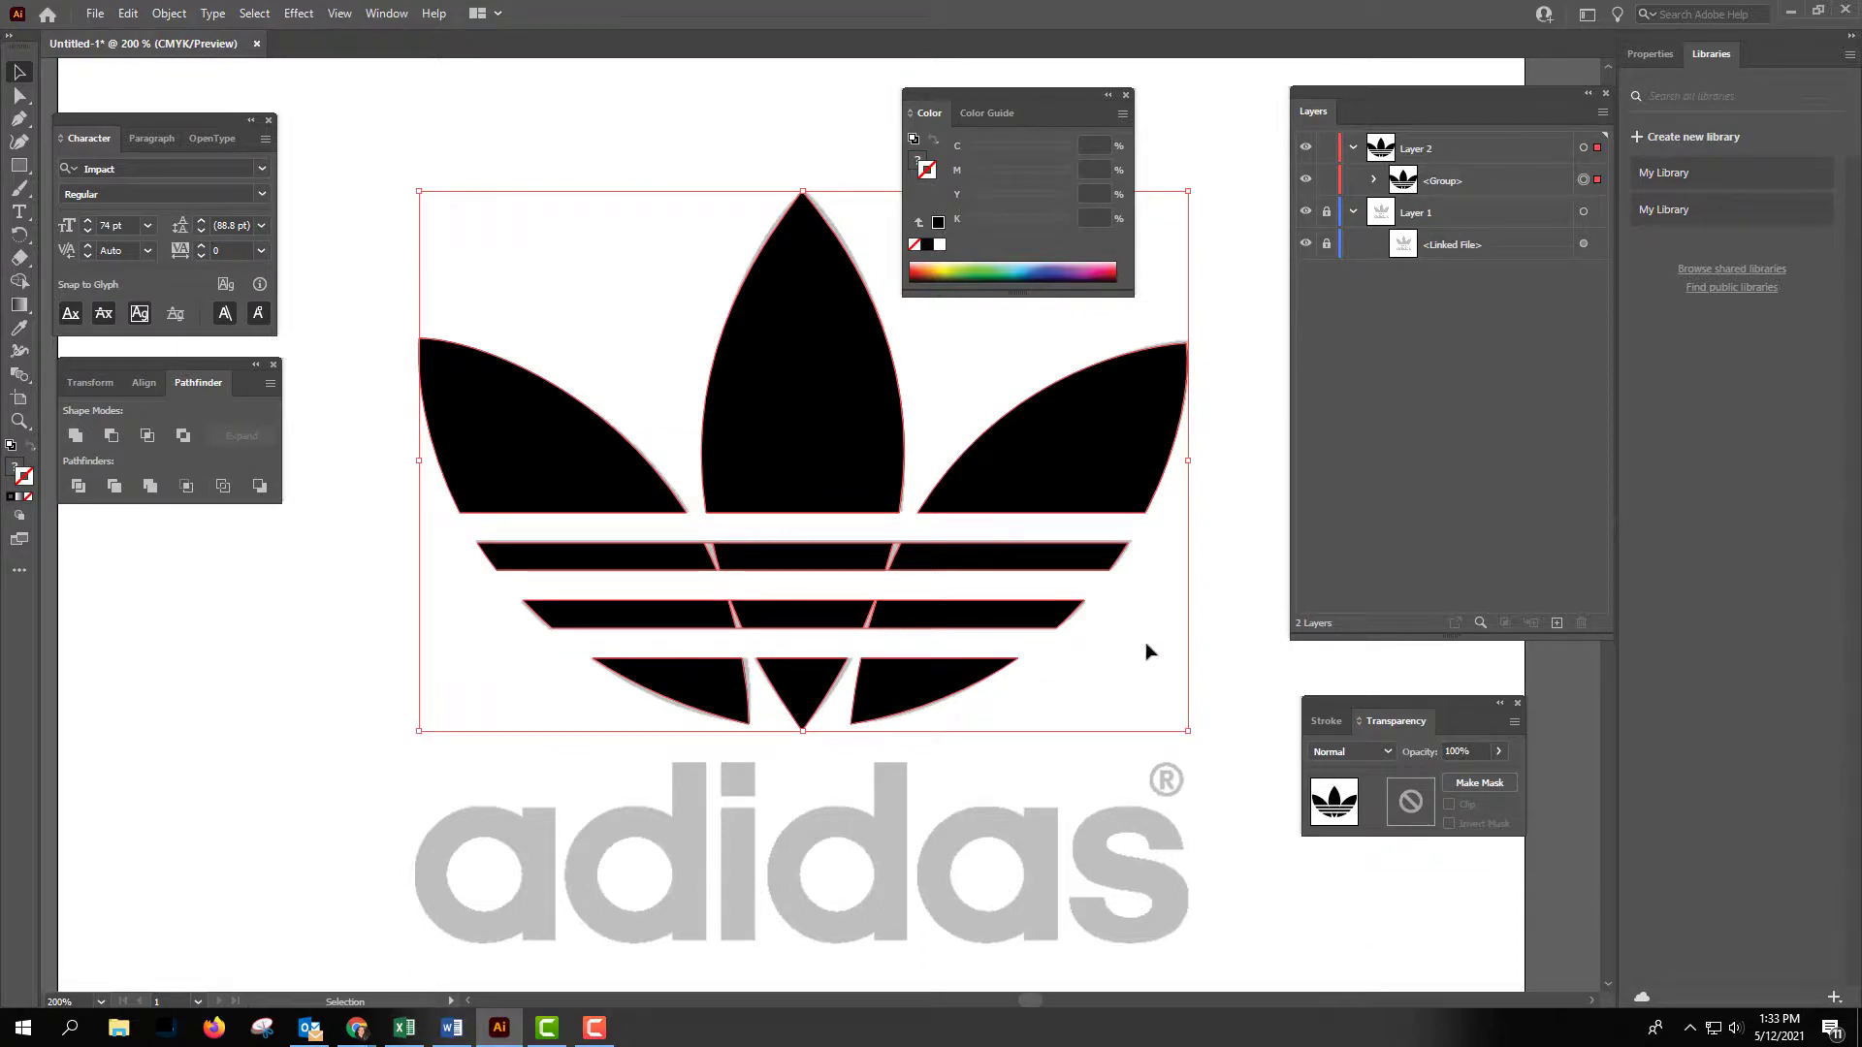
{"action": "left_click", "coordinate": [1230, 604]}
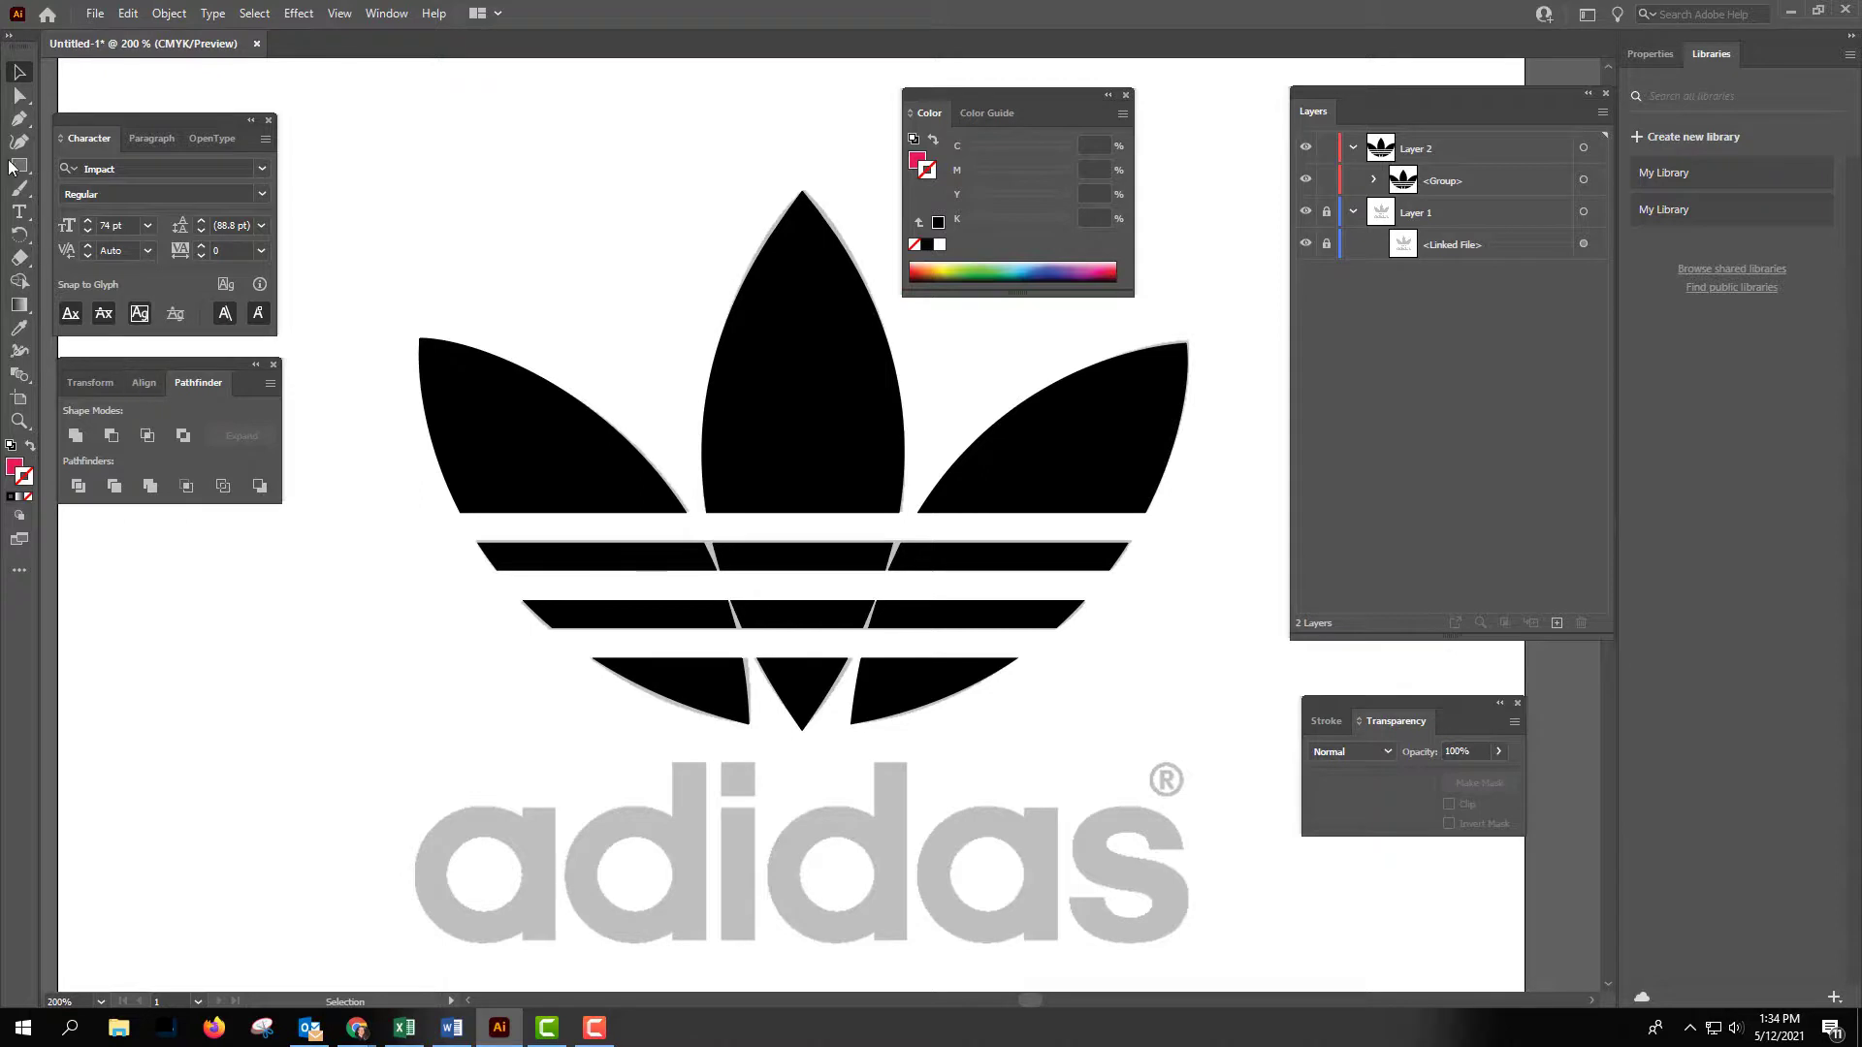
Draw an unfilled, red-stroked circle with the Ellipse tool from the first "a" bowl's center and resize it to the bowl's outer edge.
{"action": "left_click_drag", "start_coordinate": [11, 167], "coordinate": [87, 217]}
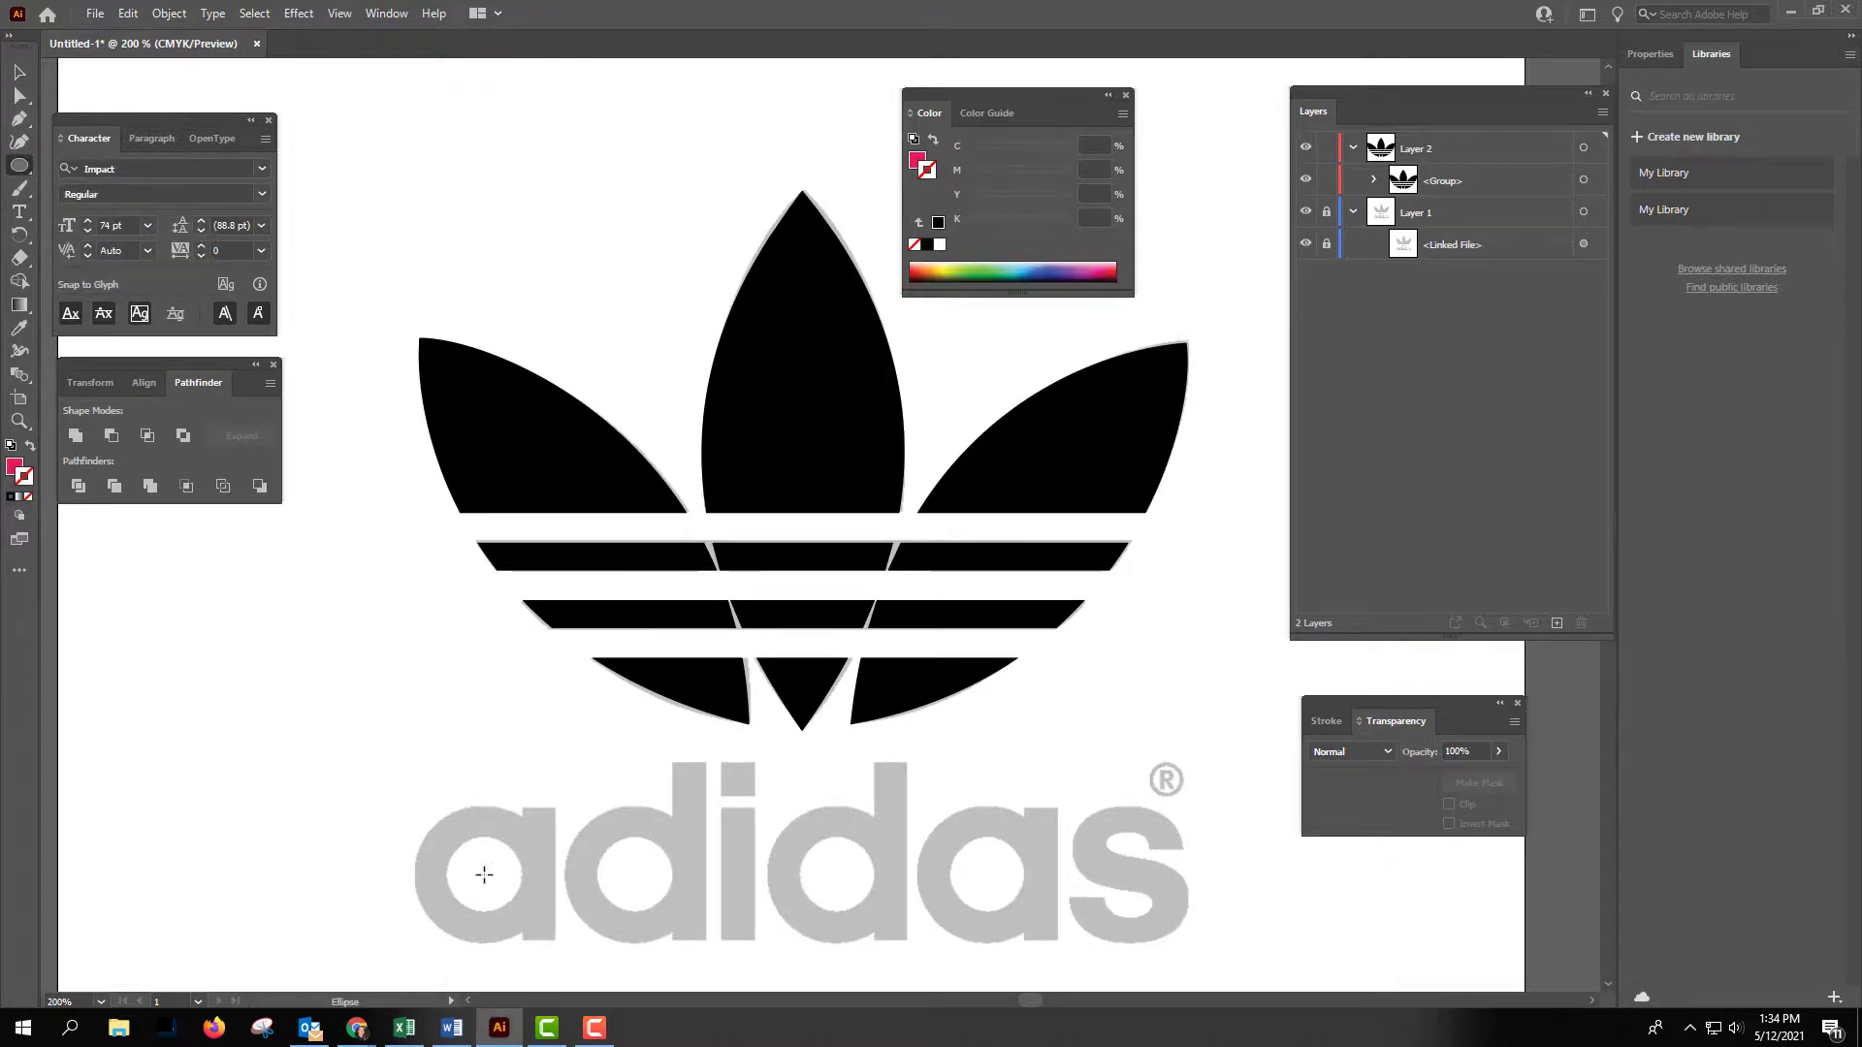
{"action": "left_click_drag", "start_coordinate": [482, 872], "coordinate": [550, 933]}
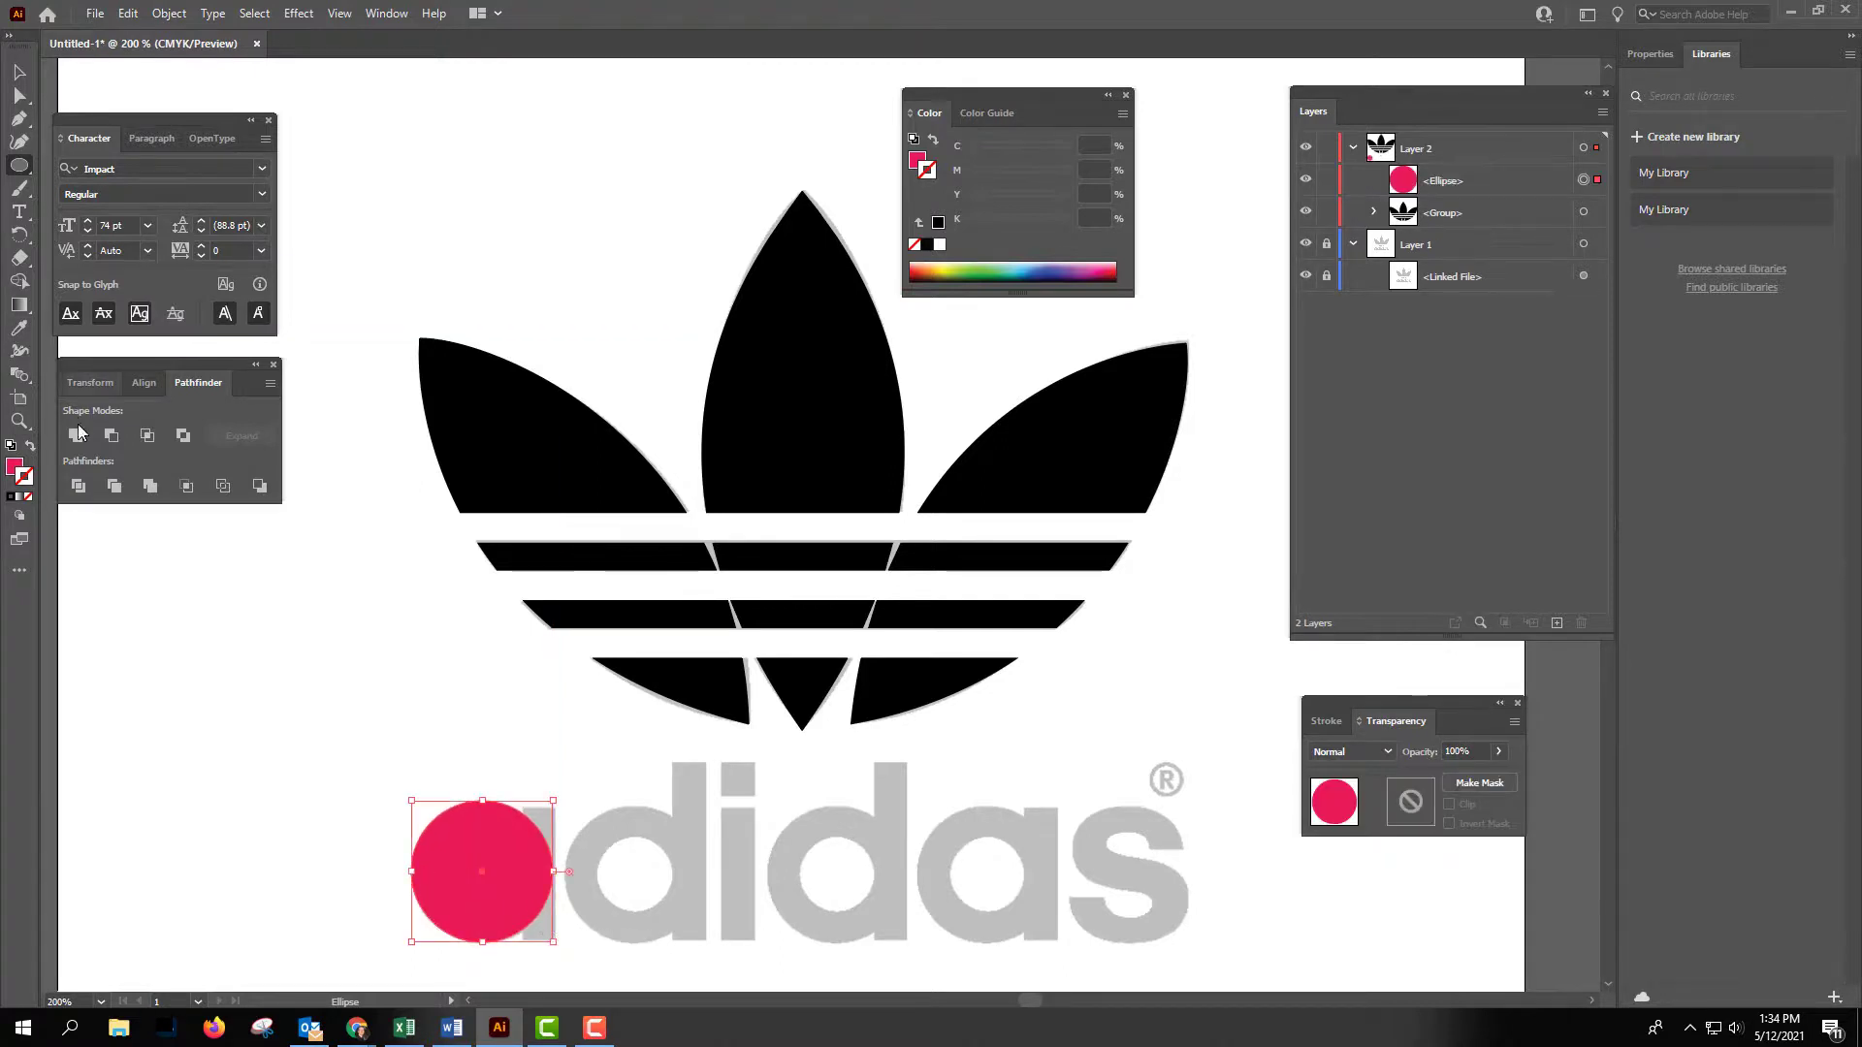
{"action": "left_click", "coordinate": [30, 447]}
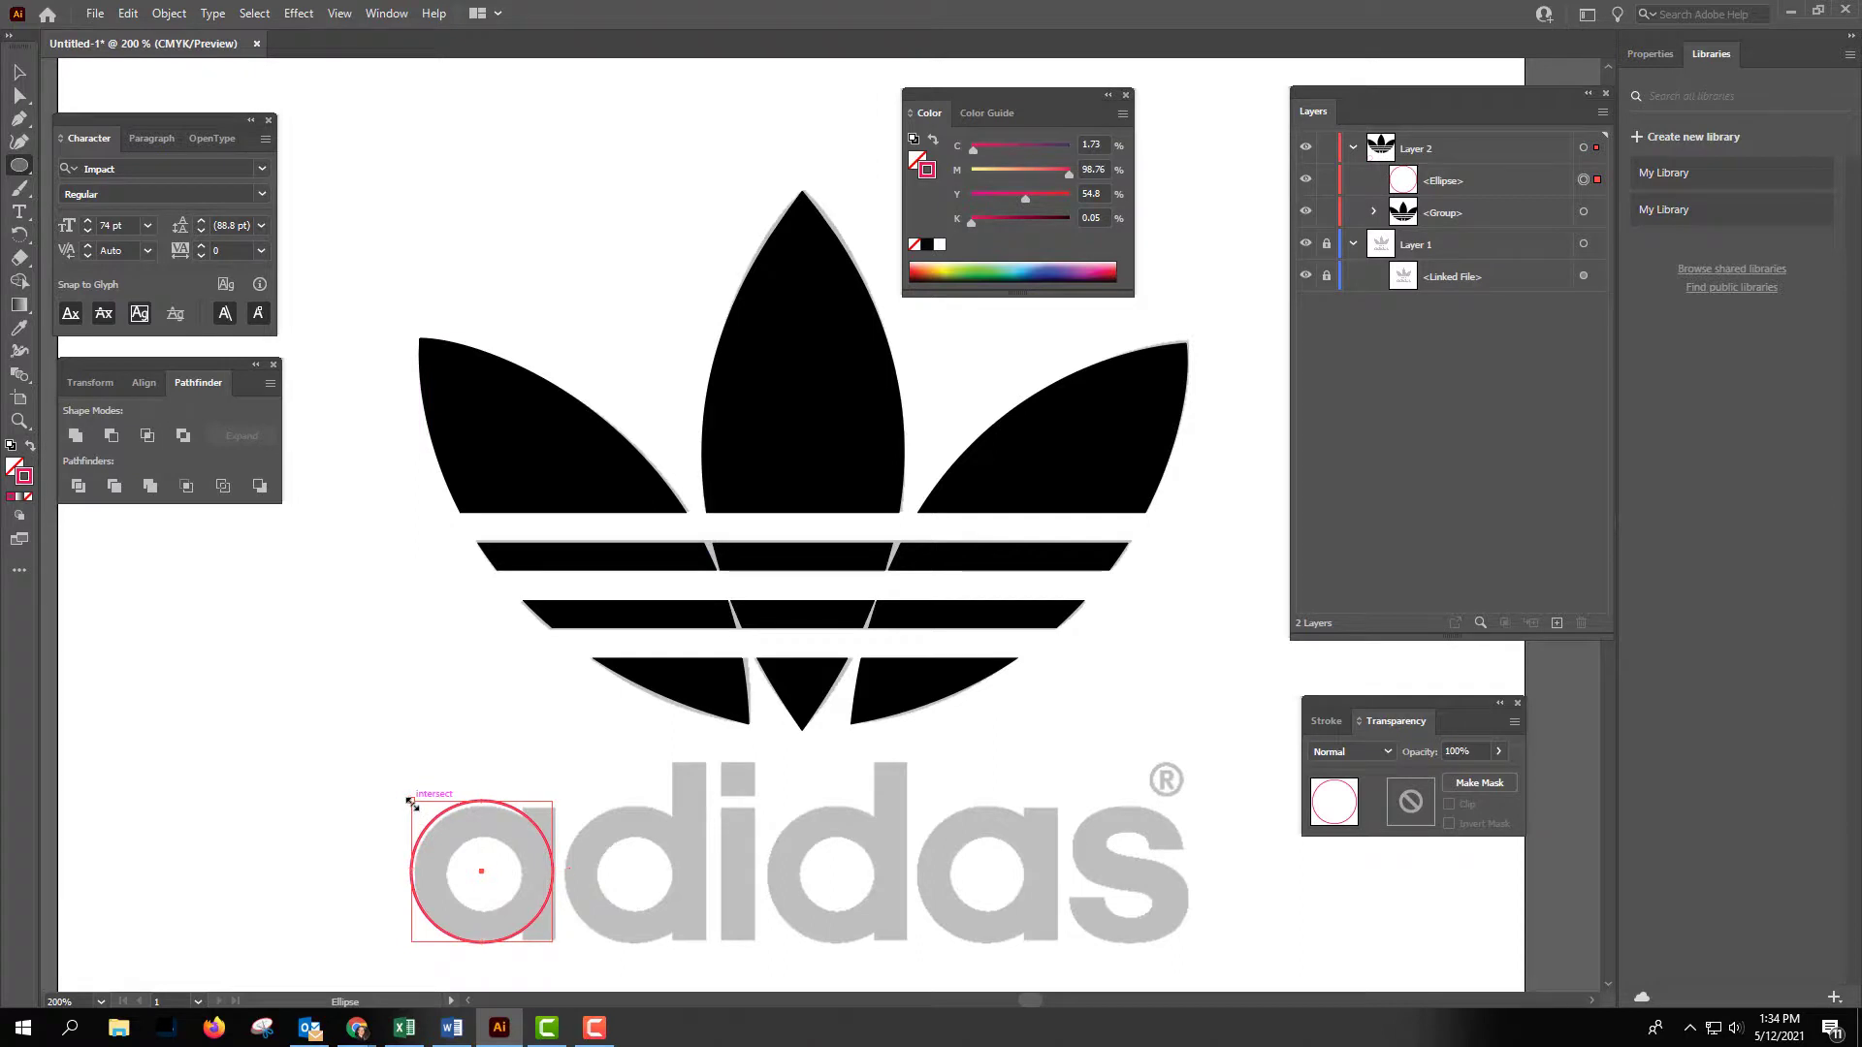
{"action": "left_click_drag", "start_coordinate": [411, 803], "coordinate": [415, 804]}
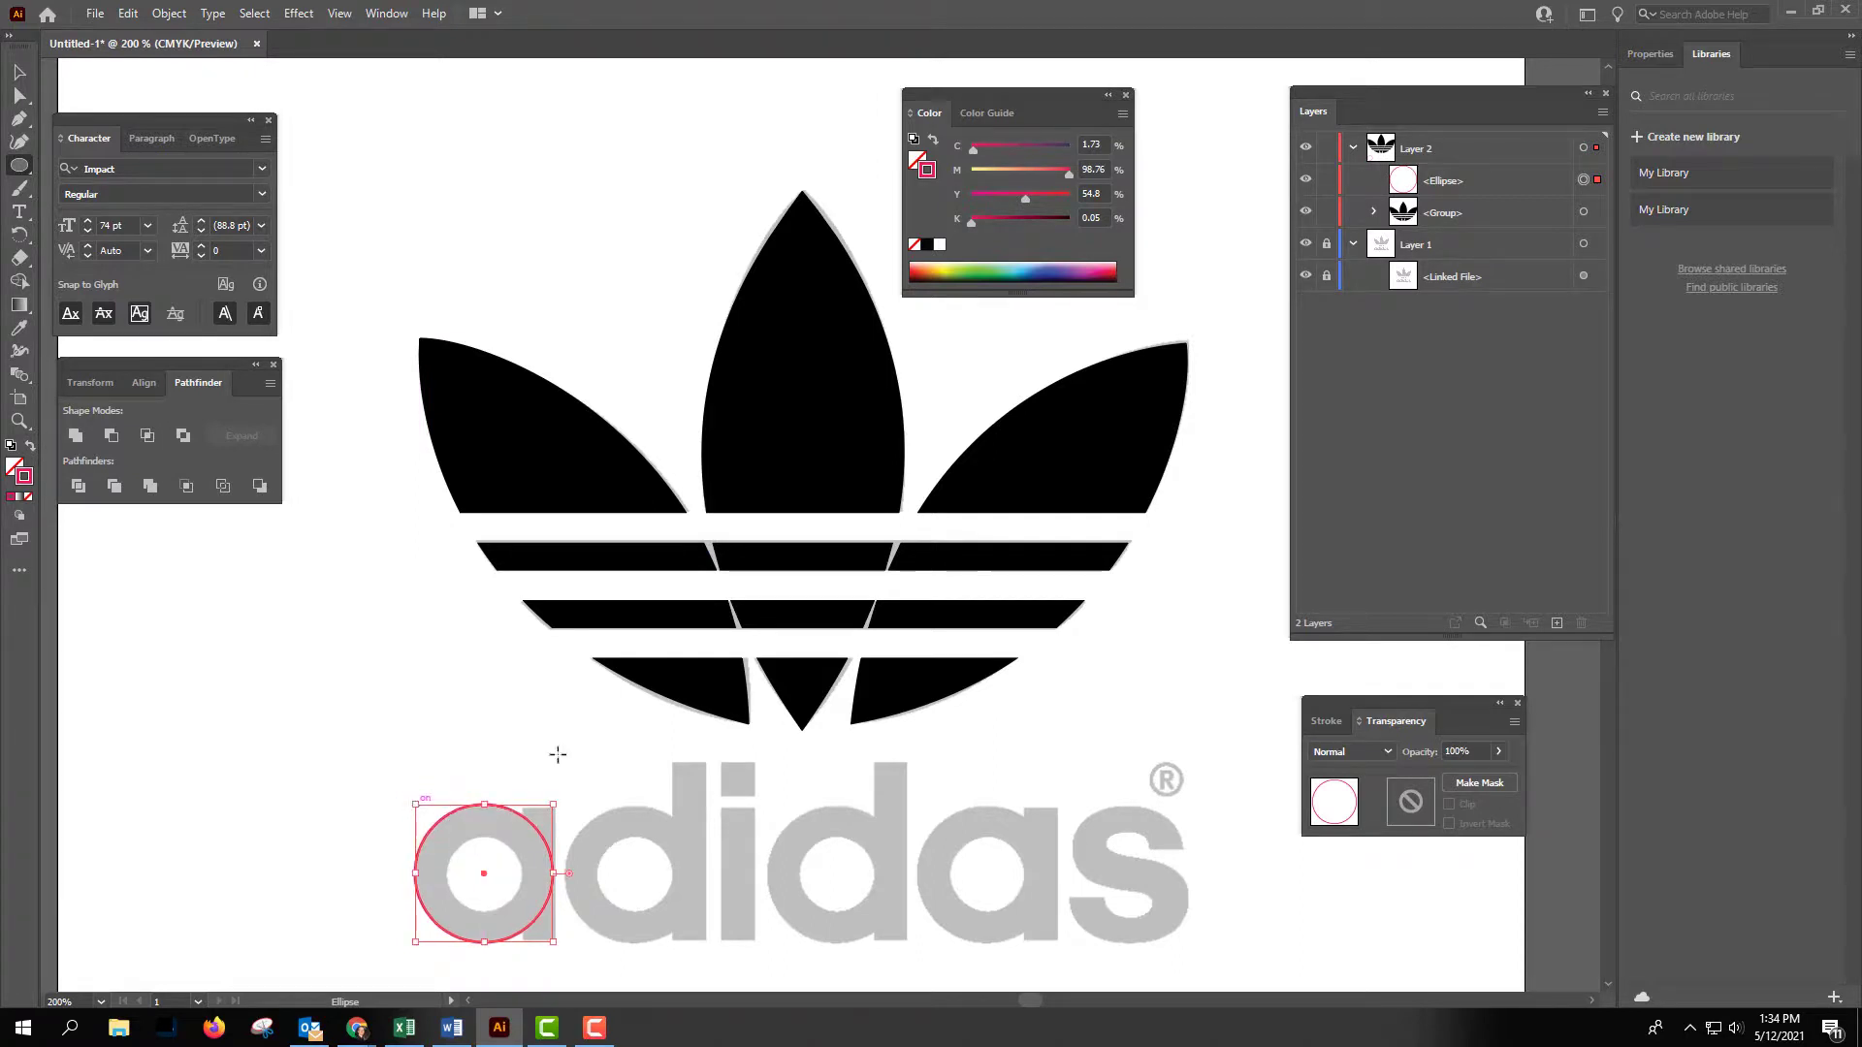
Draw a second unfilled, red-stroked circle from the center of the first "a" bowl, sized to the edge of its inner counter.
{"action": "left_click", "coordinate": [451, 715]}
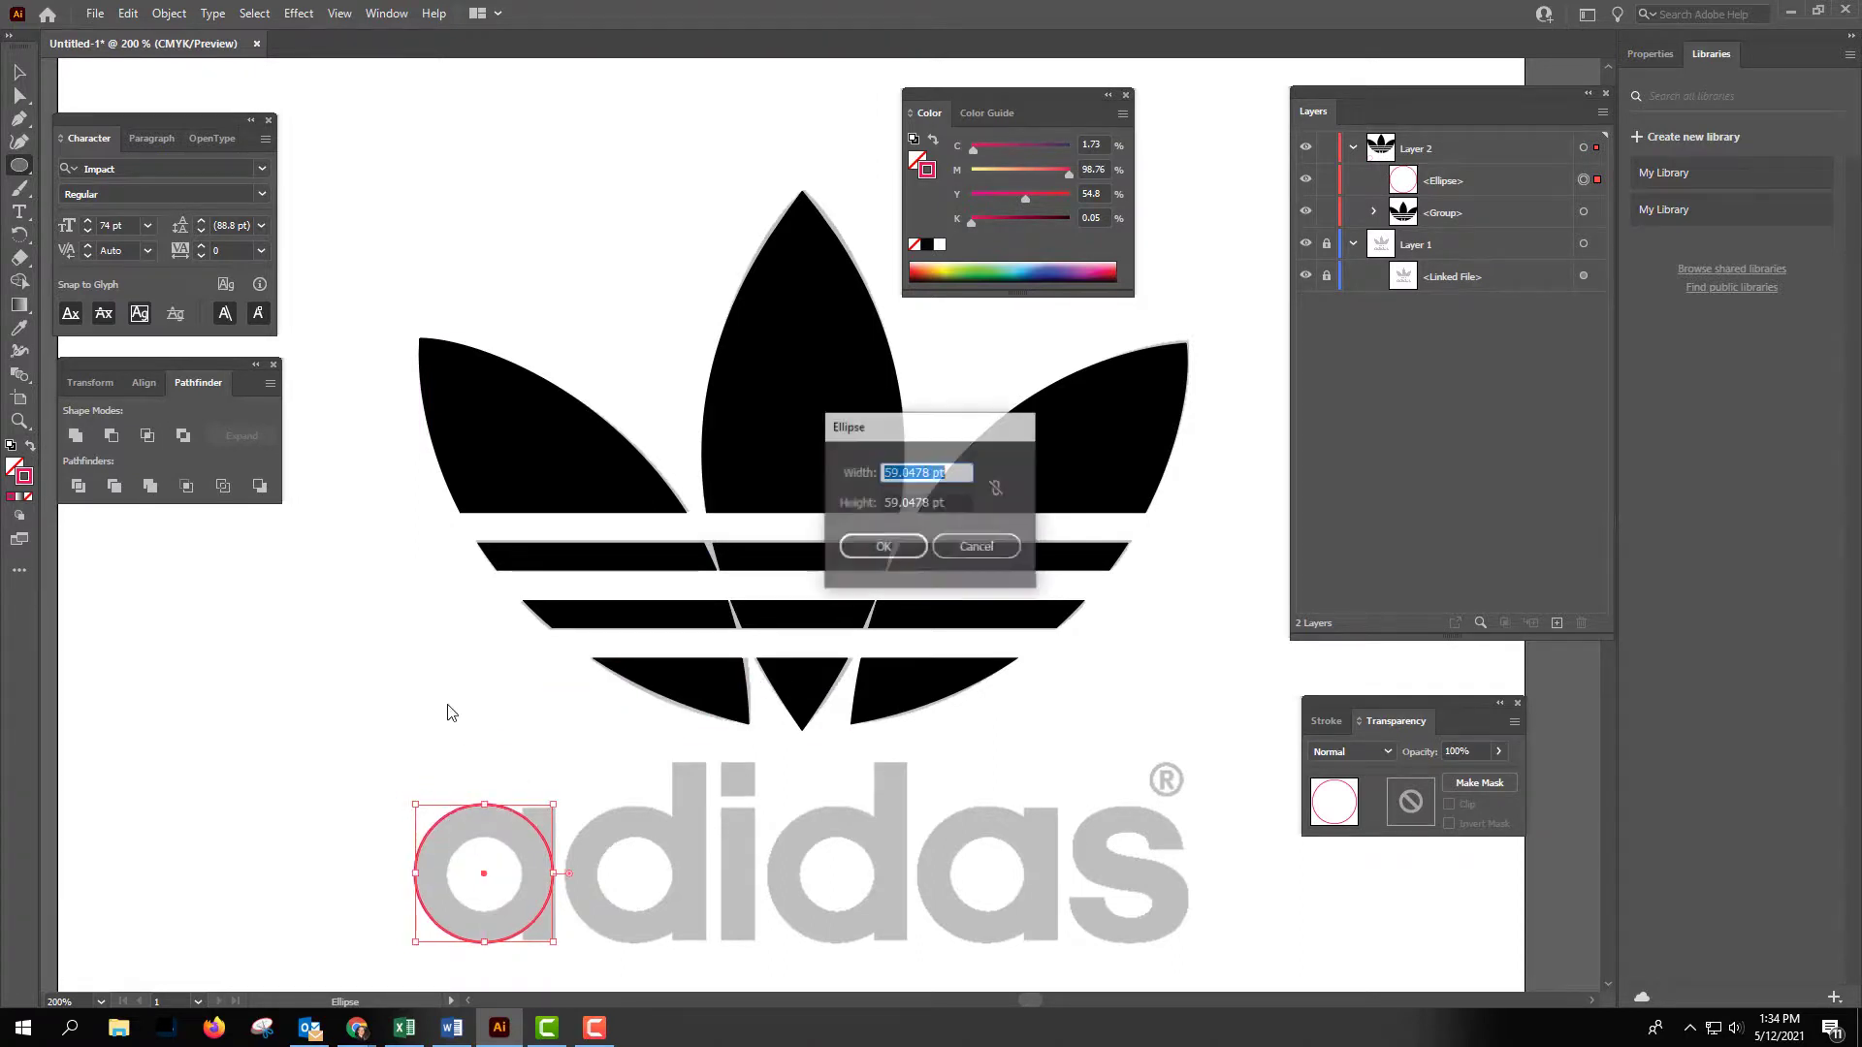
{"action": "left_click", "coordinate": [977, 548]}
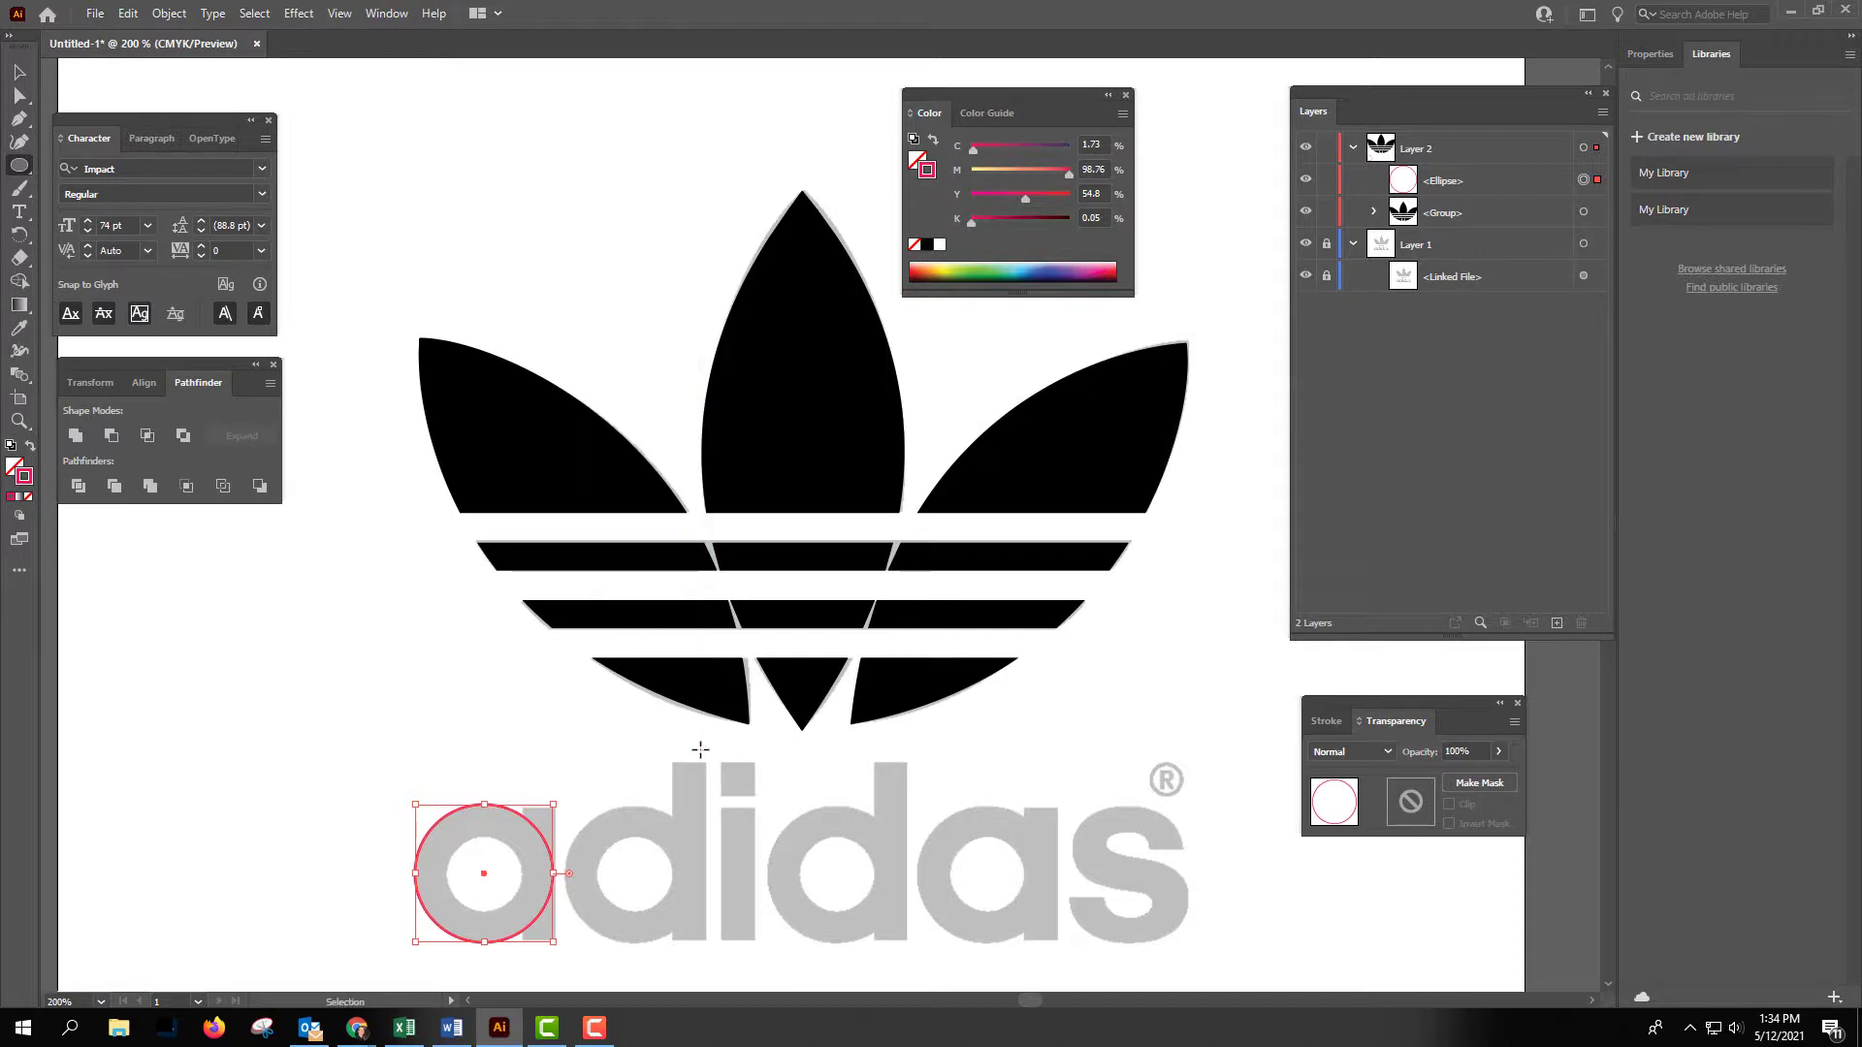
{"action": "key", "text": "ctrl+shift+a"}
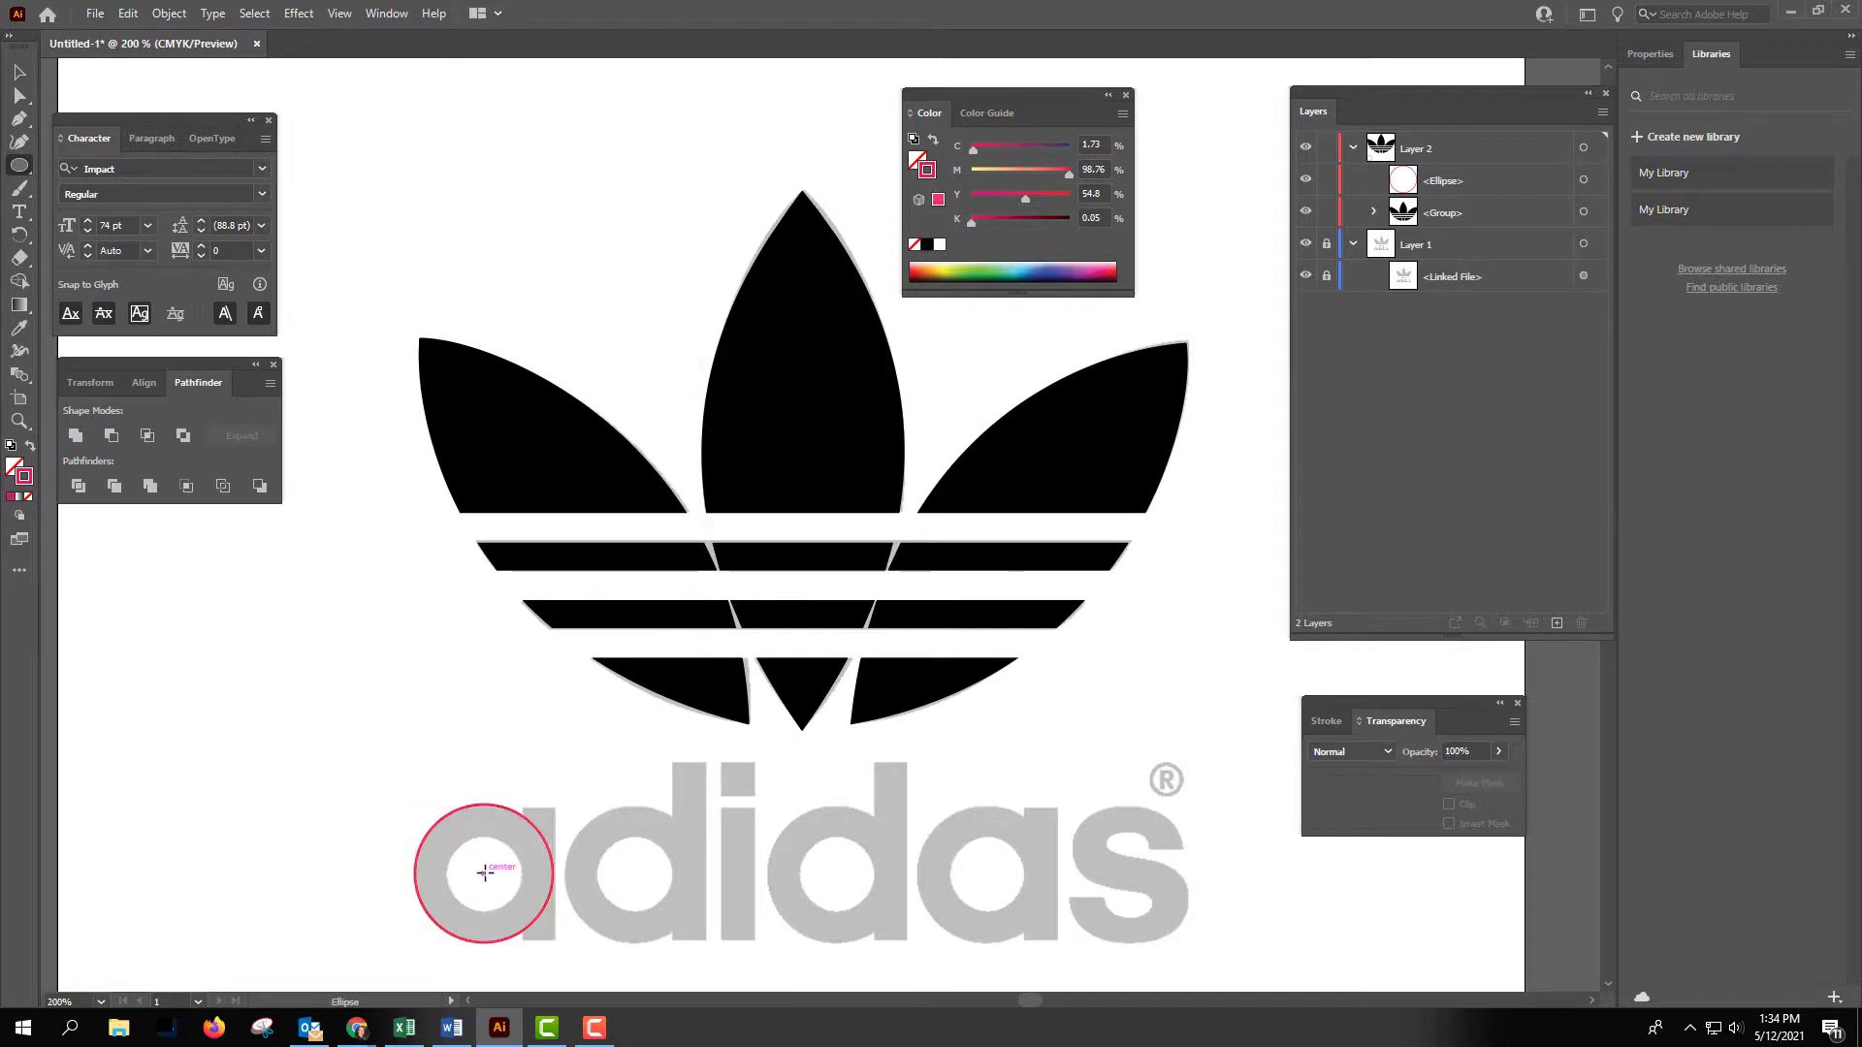
{"action": "left_click_drag", "start_coordinate": [484, 873], "coordinate": [523, 903]}
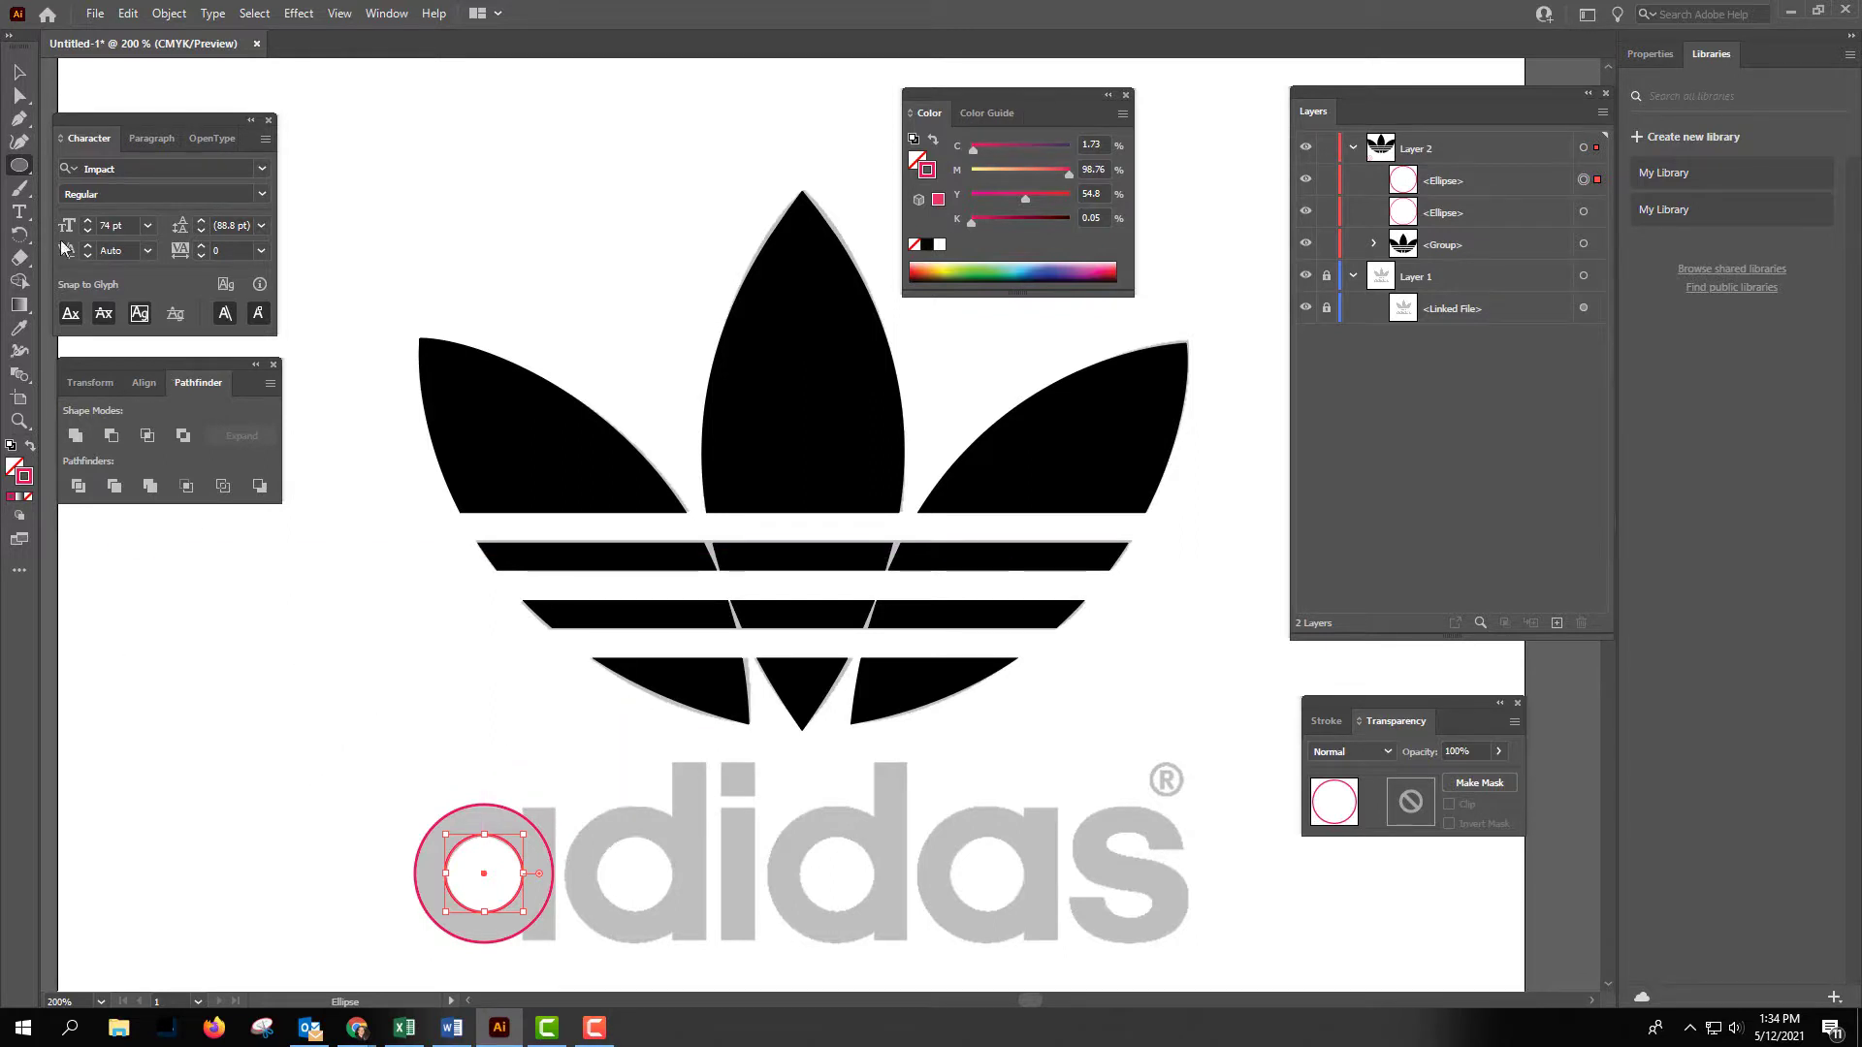
Swap the outer circle's fill and stroke so that it is solid red without an outline.
{"action": "key", "text": "v"}
{"action": "left_click", "coordinate": [481, 808]}
{"action": "left_click", "coordinate": [28, 448]}
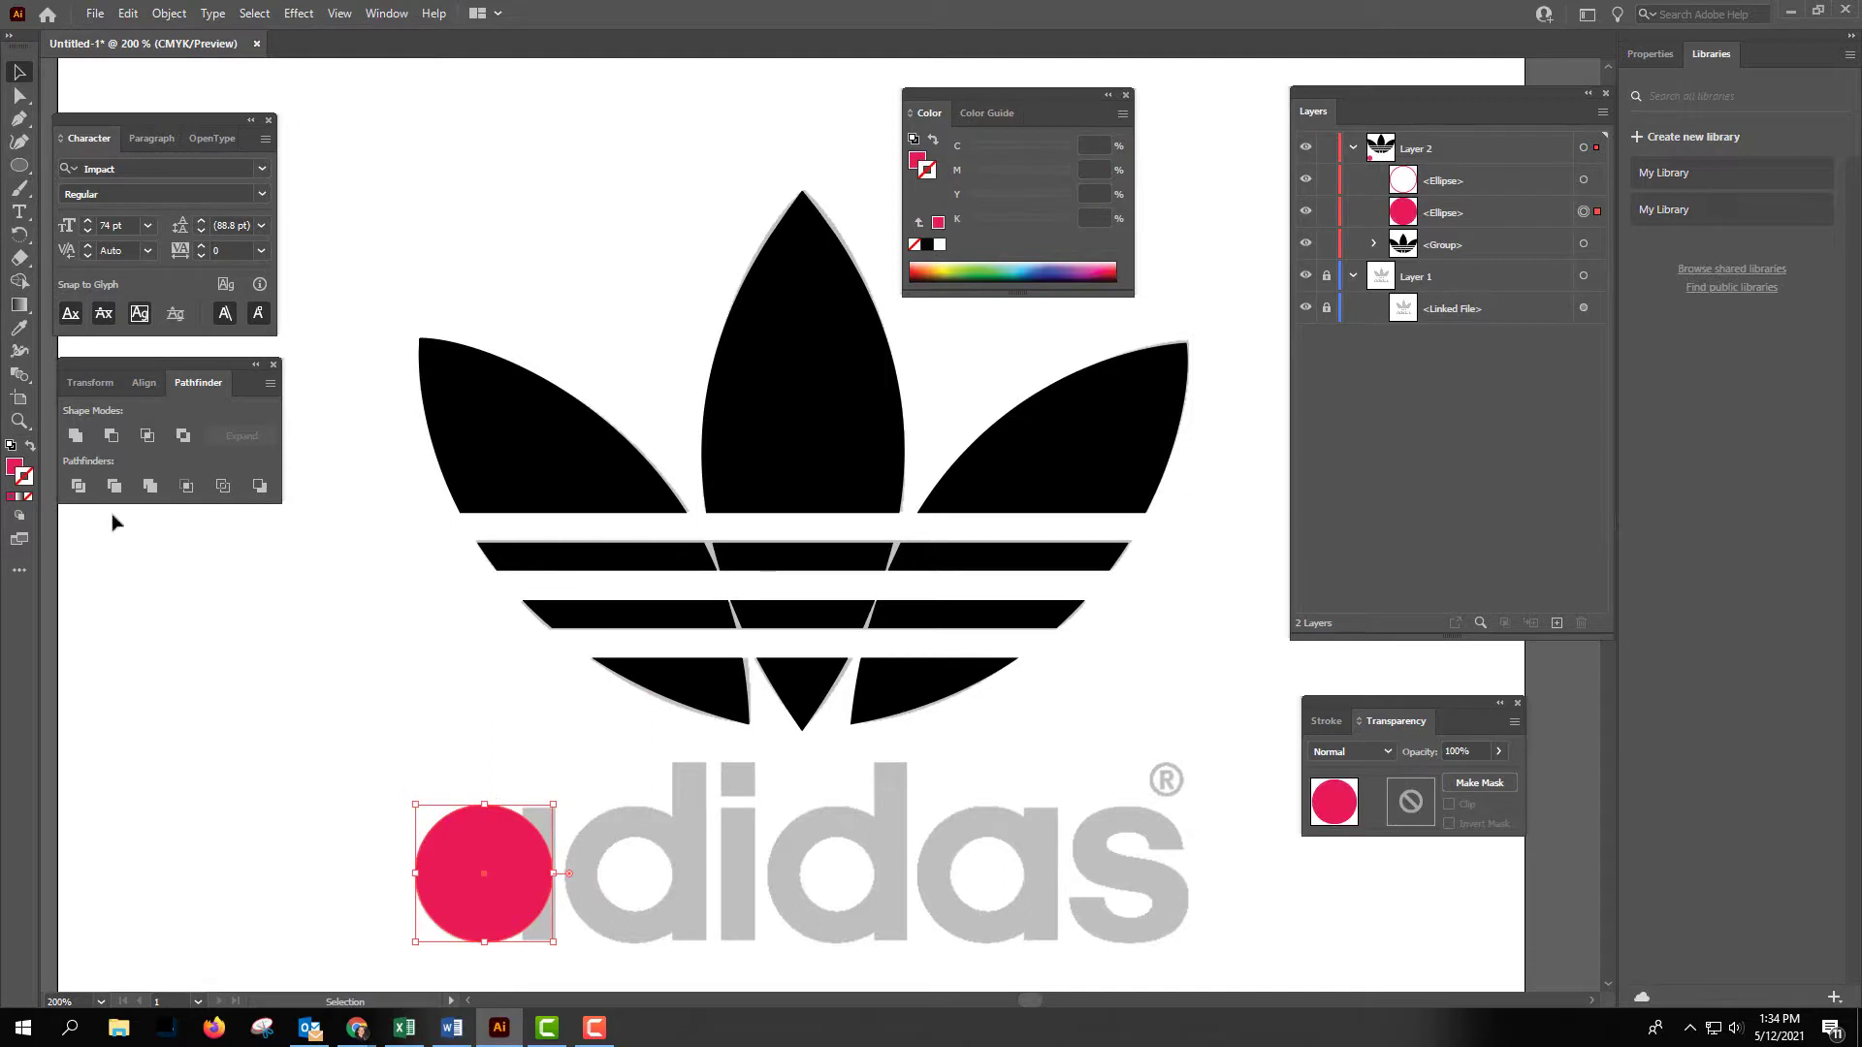
Recolor the inner circle's stroke green (about C 54, M 0, Y 100, K 0) and swap it to the fill.
{"action": "left_click", "coordinate": [519, 857]}
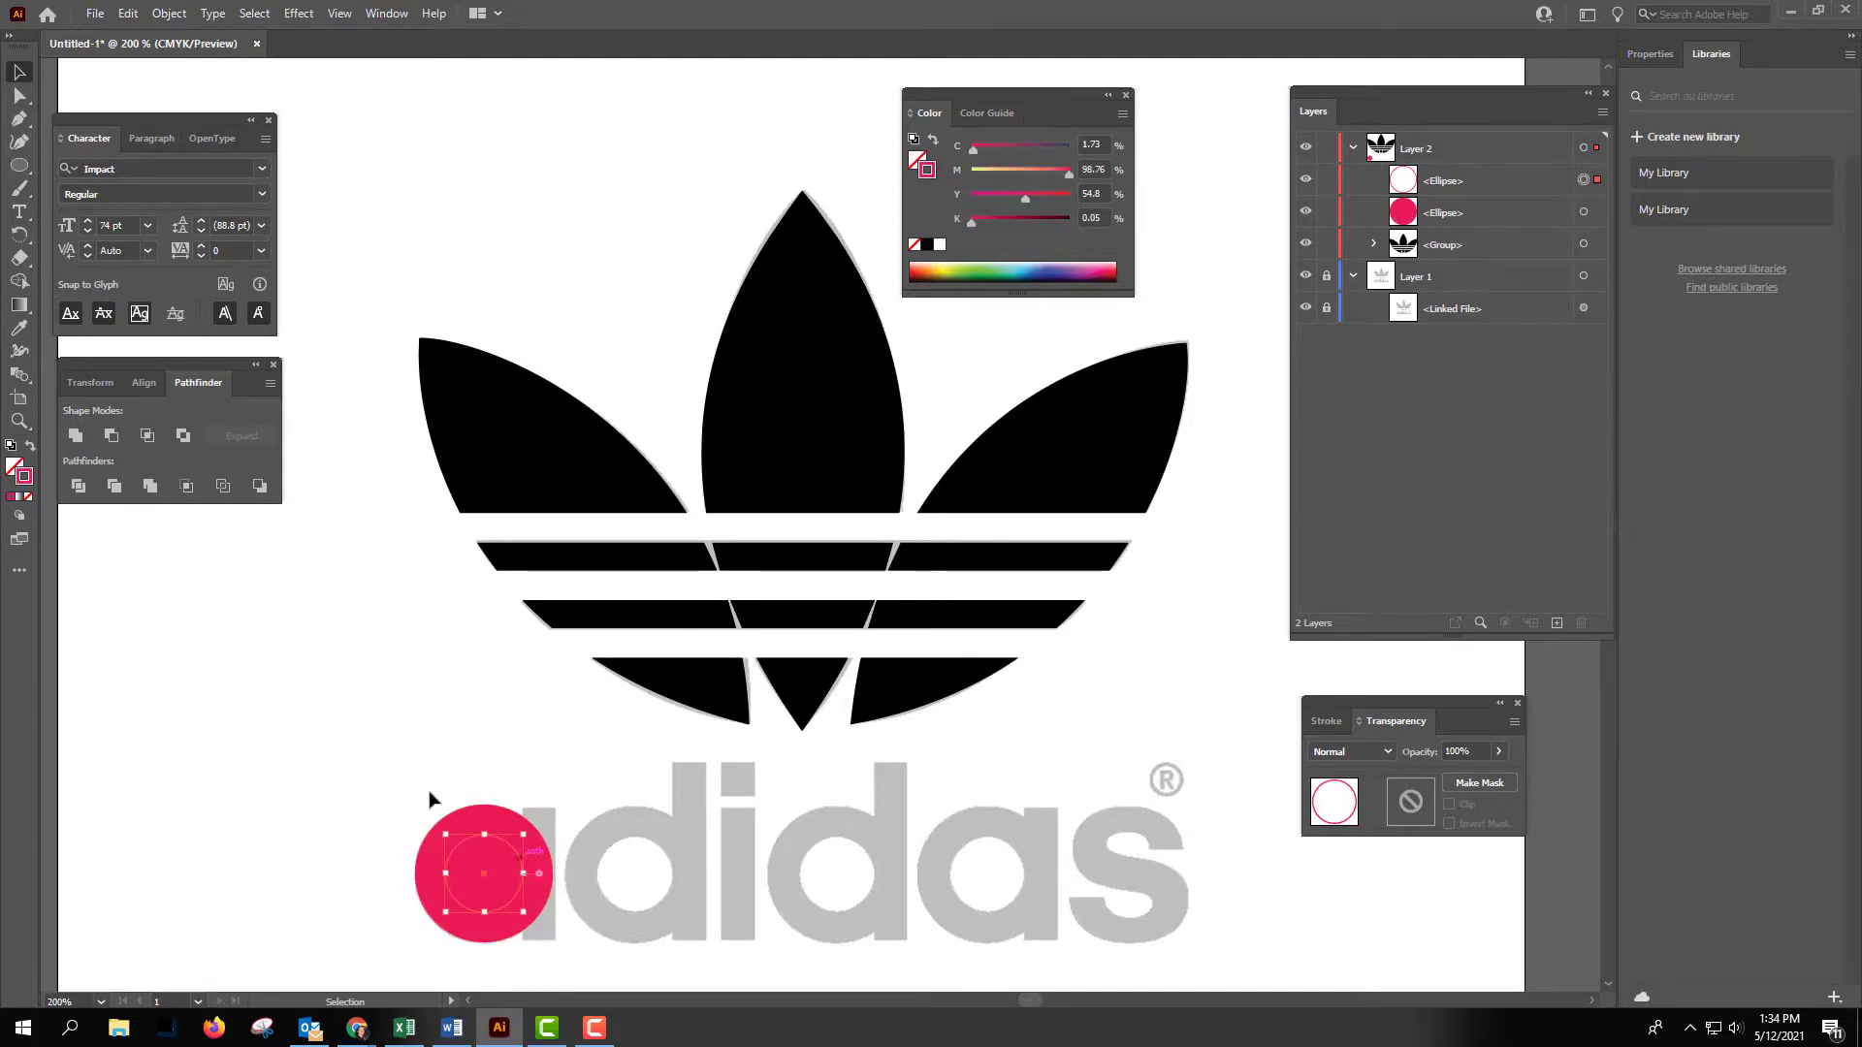
{"action": "double_click", "coordinate": [29, 477]}
{"action": "type", "text": "6ee81f"}
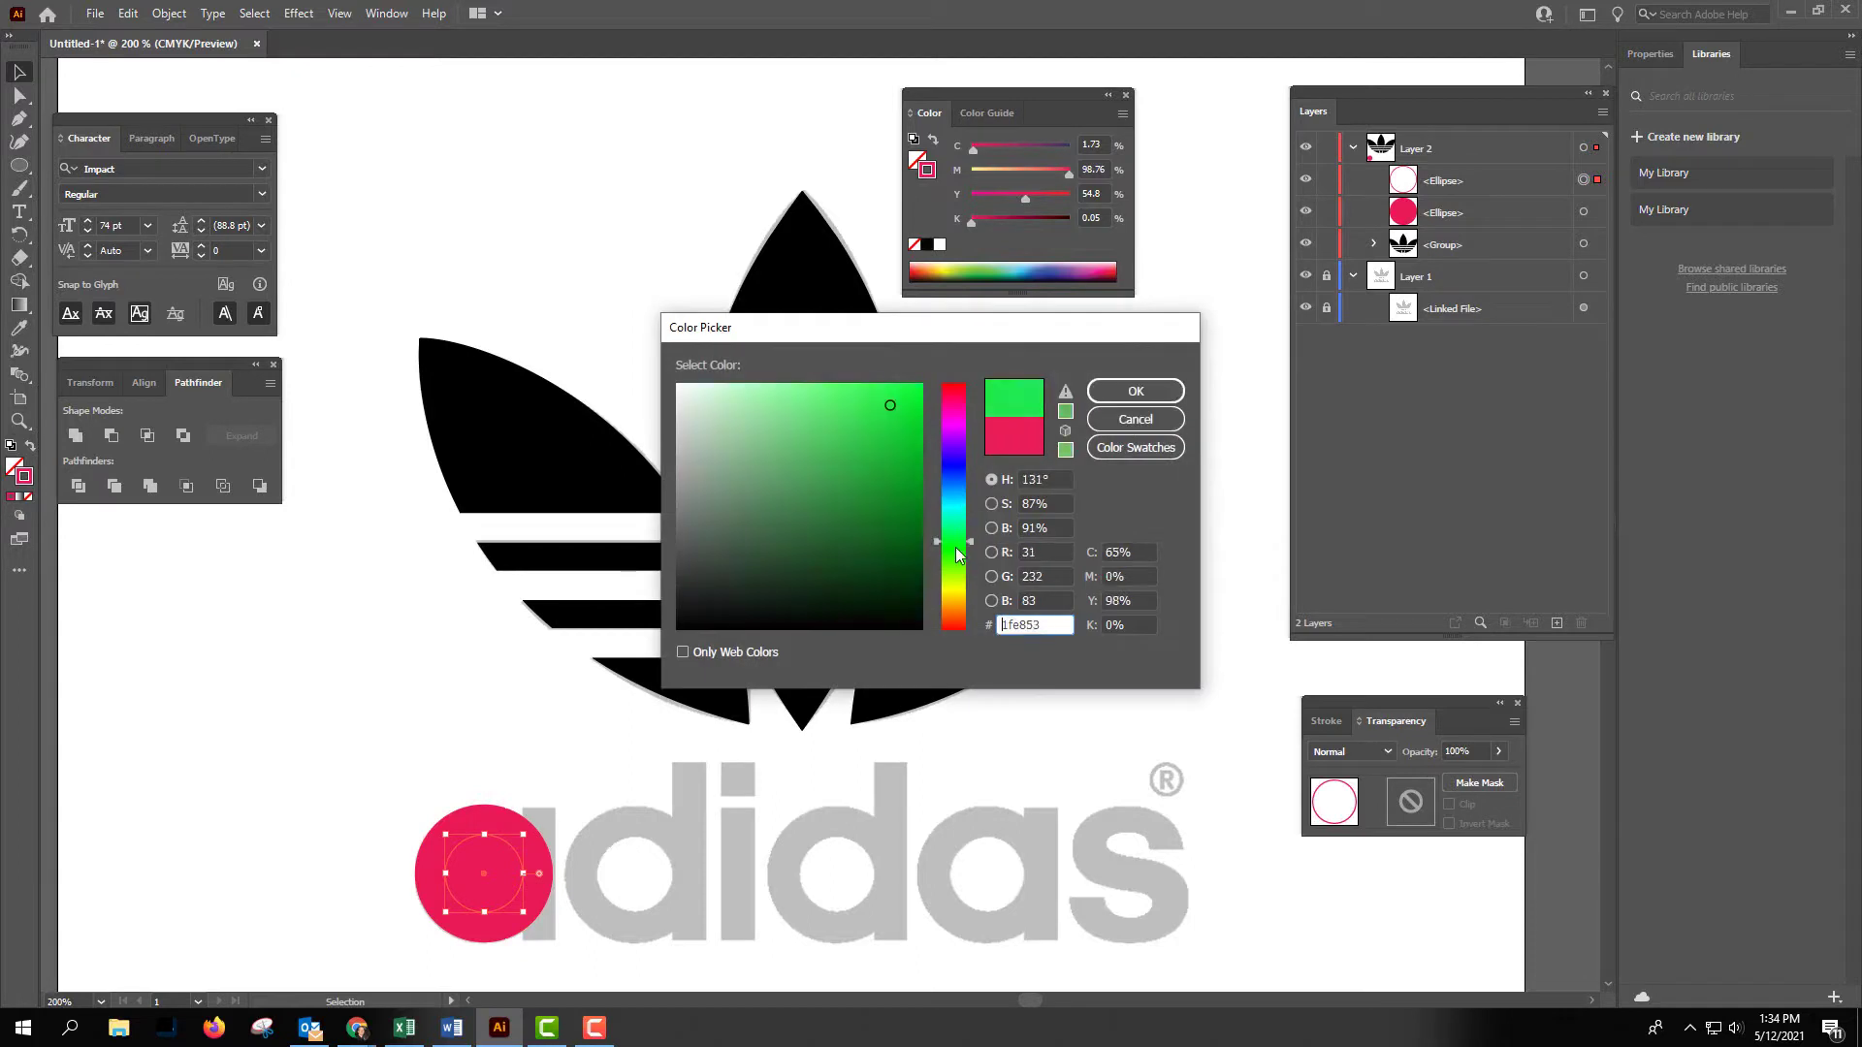
{"action": "left_click", "coordinate": [1133, 391]}
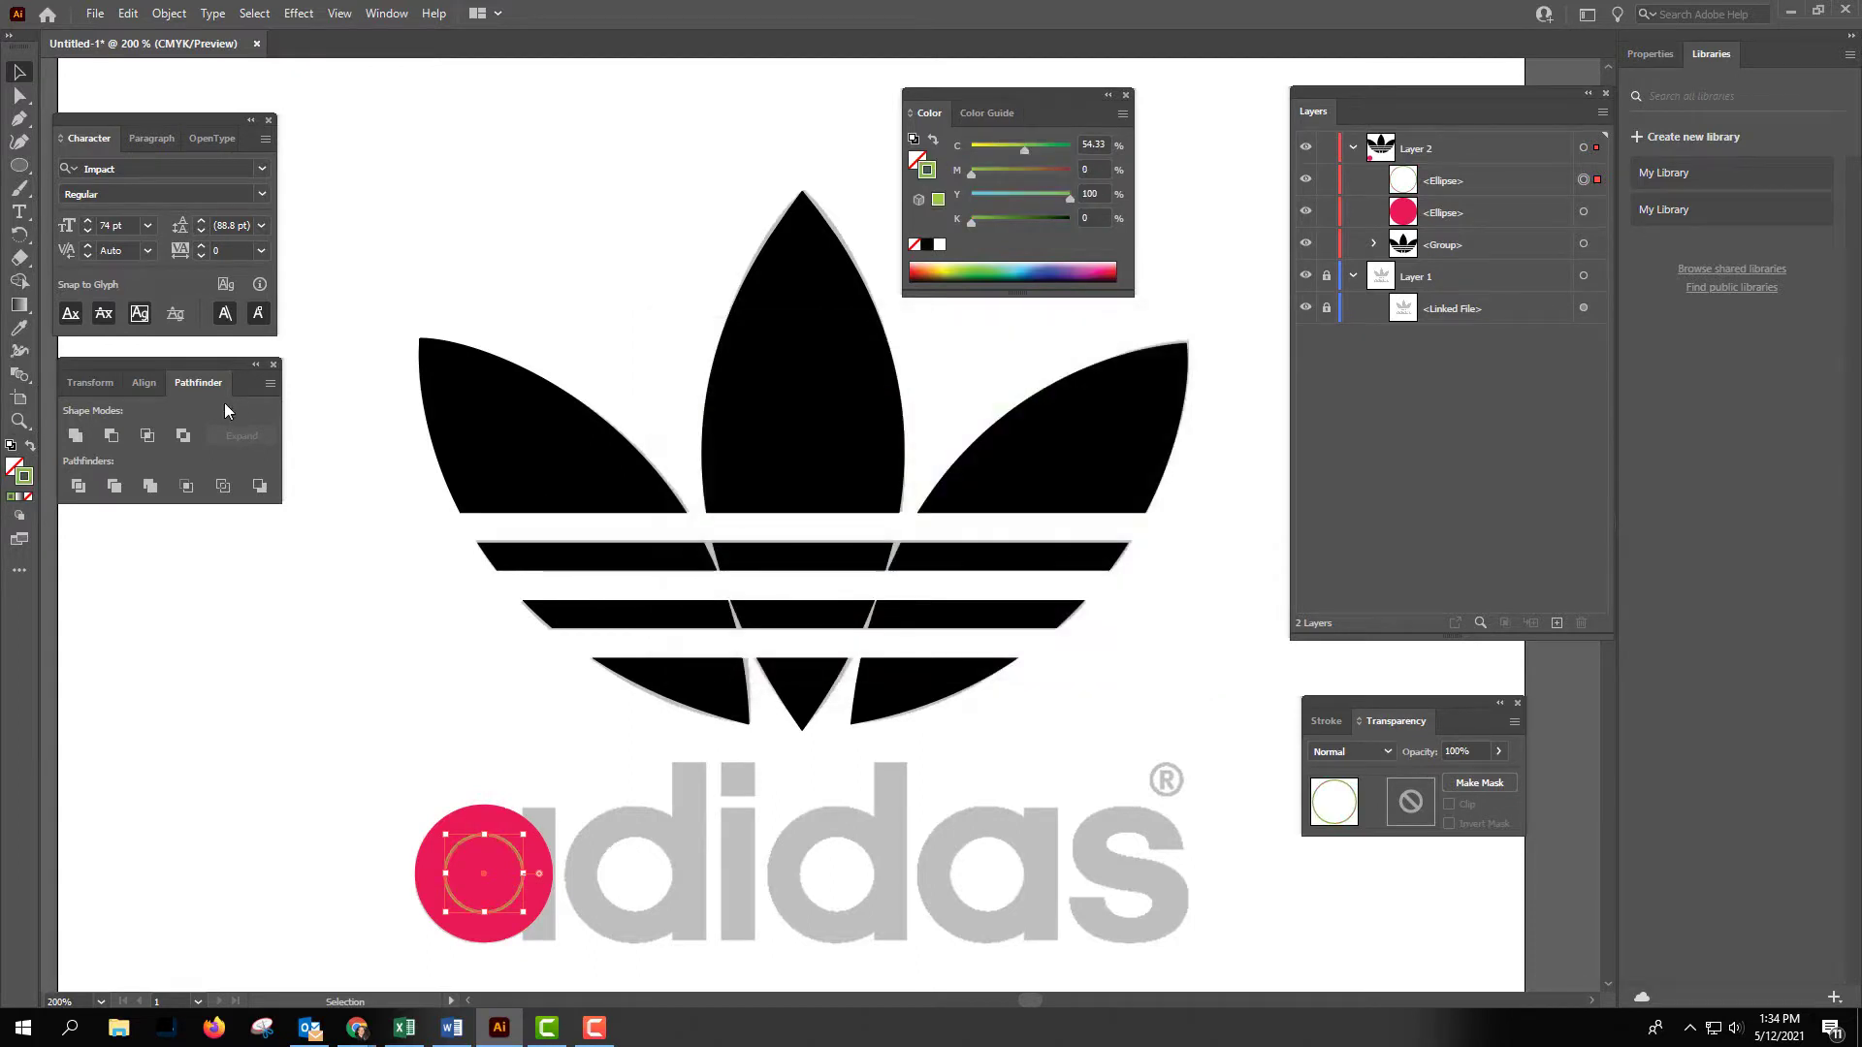
{"action": "left_click", "coordinate": [30, 447]}
{"action": "left_click", "coordinate": [527, 748]}
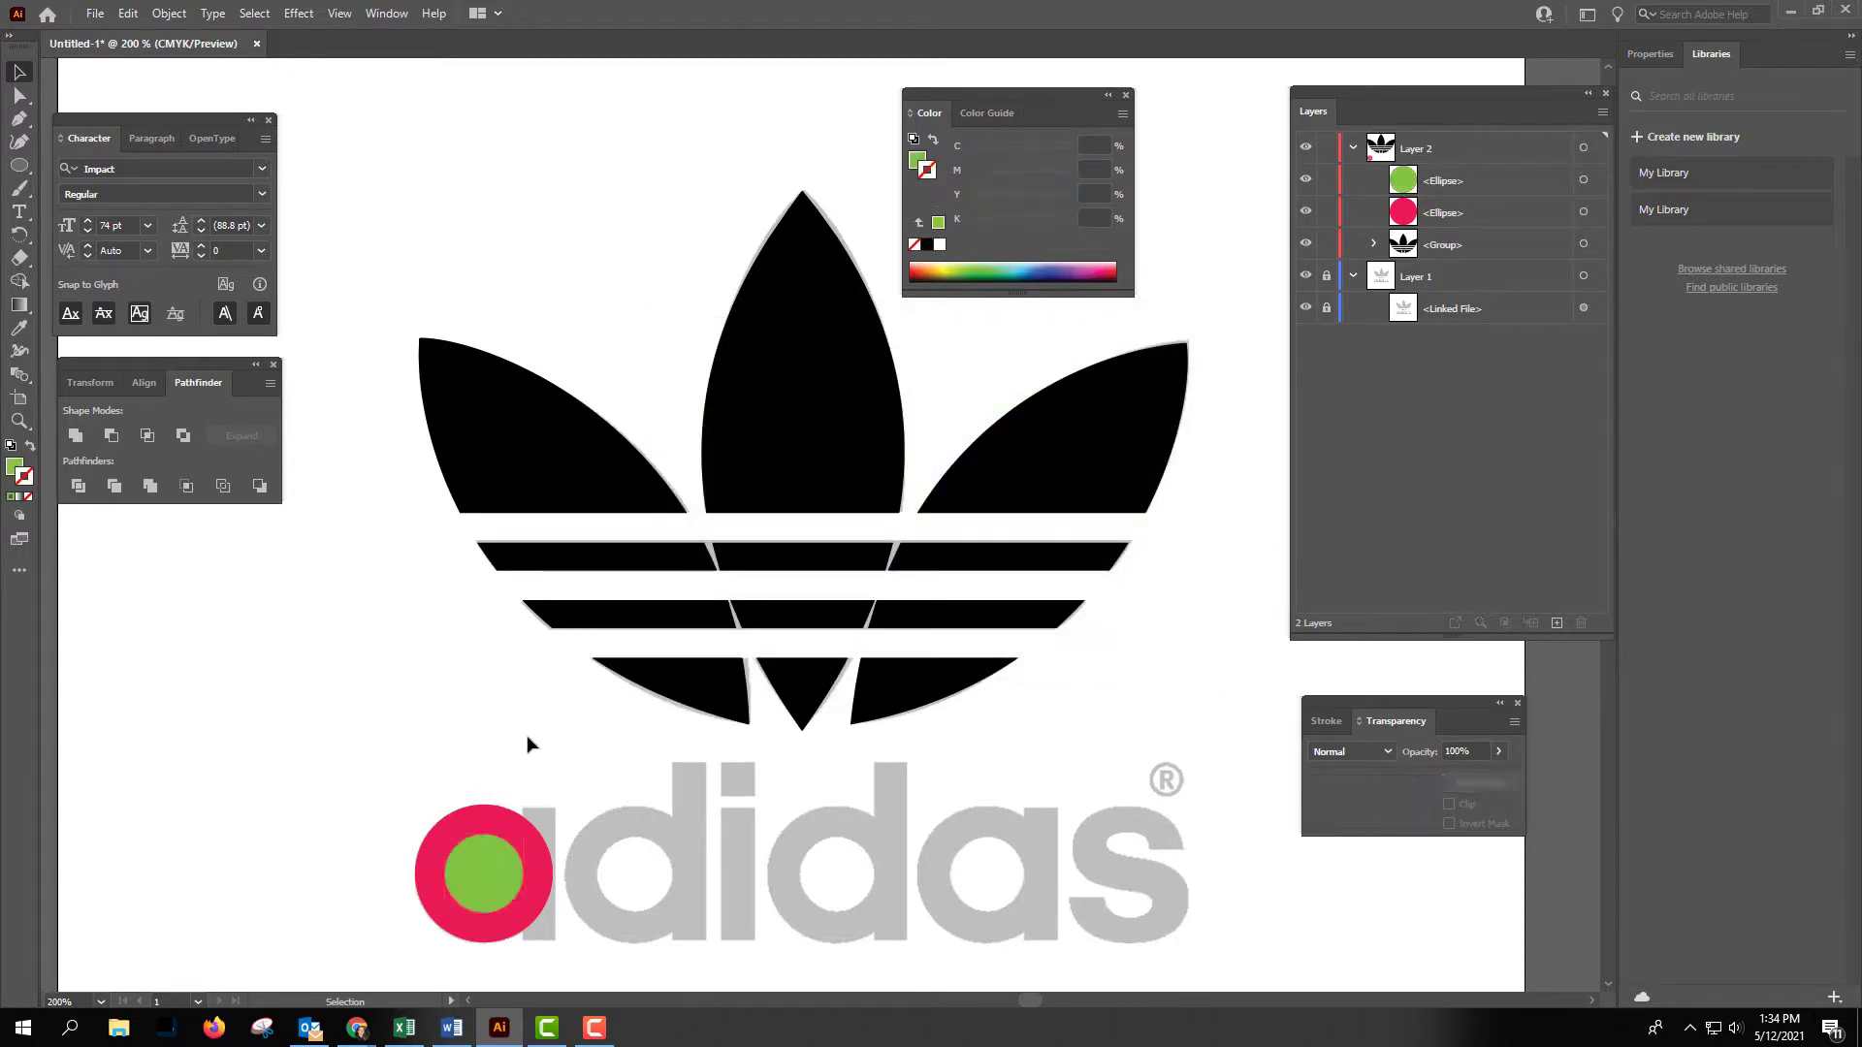
Select the red and green circles together and subtract the green one with Minus Front to form a ring.
{"action": "key", "text": "ctrl+equal"}
{"action": "left_click_drag", "start_coordinate": [550, 800], "coordinate": [826, 249]}
{"action": "left_click", "coordinate": [595, 398]}
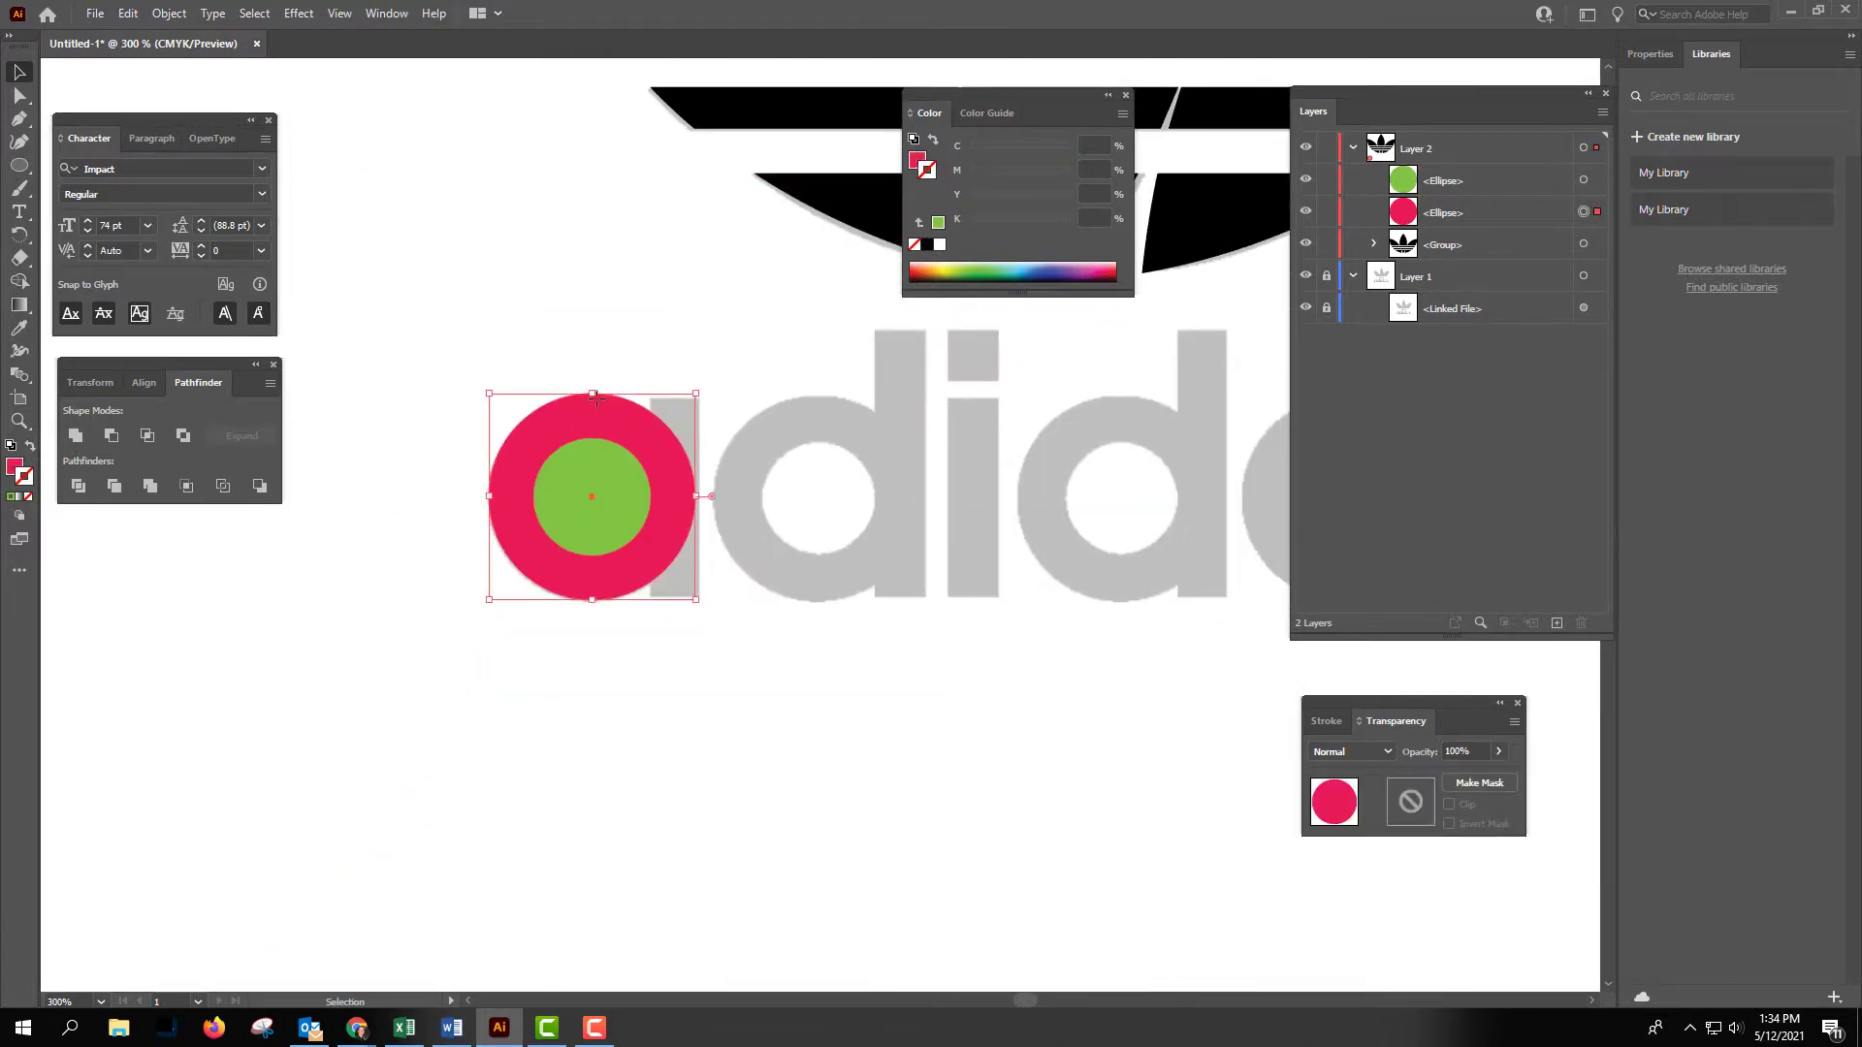
{"action": "left_click", "coordinate": [611, 496], "text": "shift"}
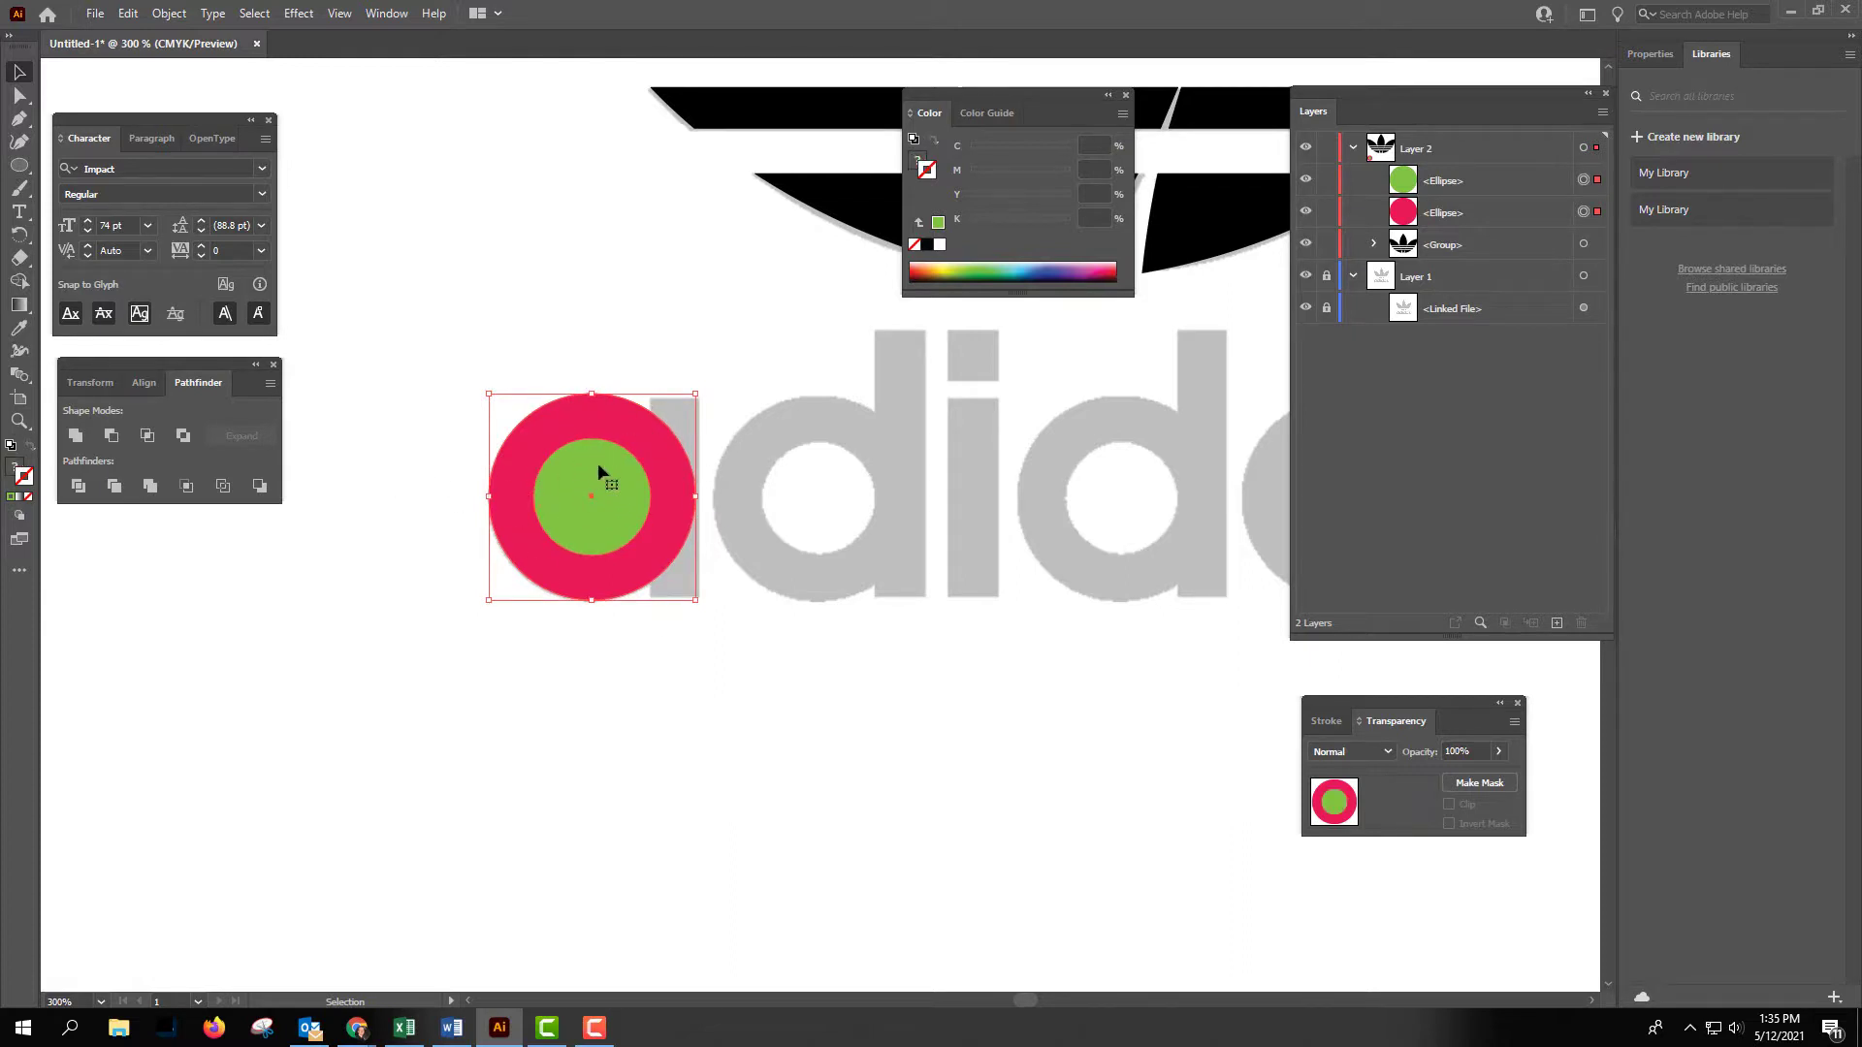
{"action": "left_click", "coordinate": [111, 438]}
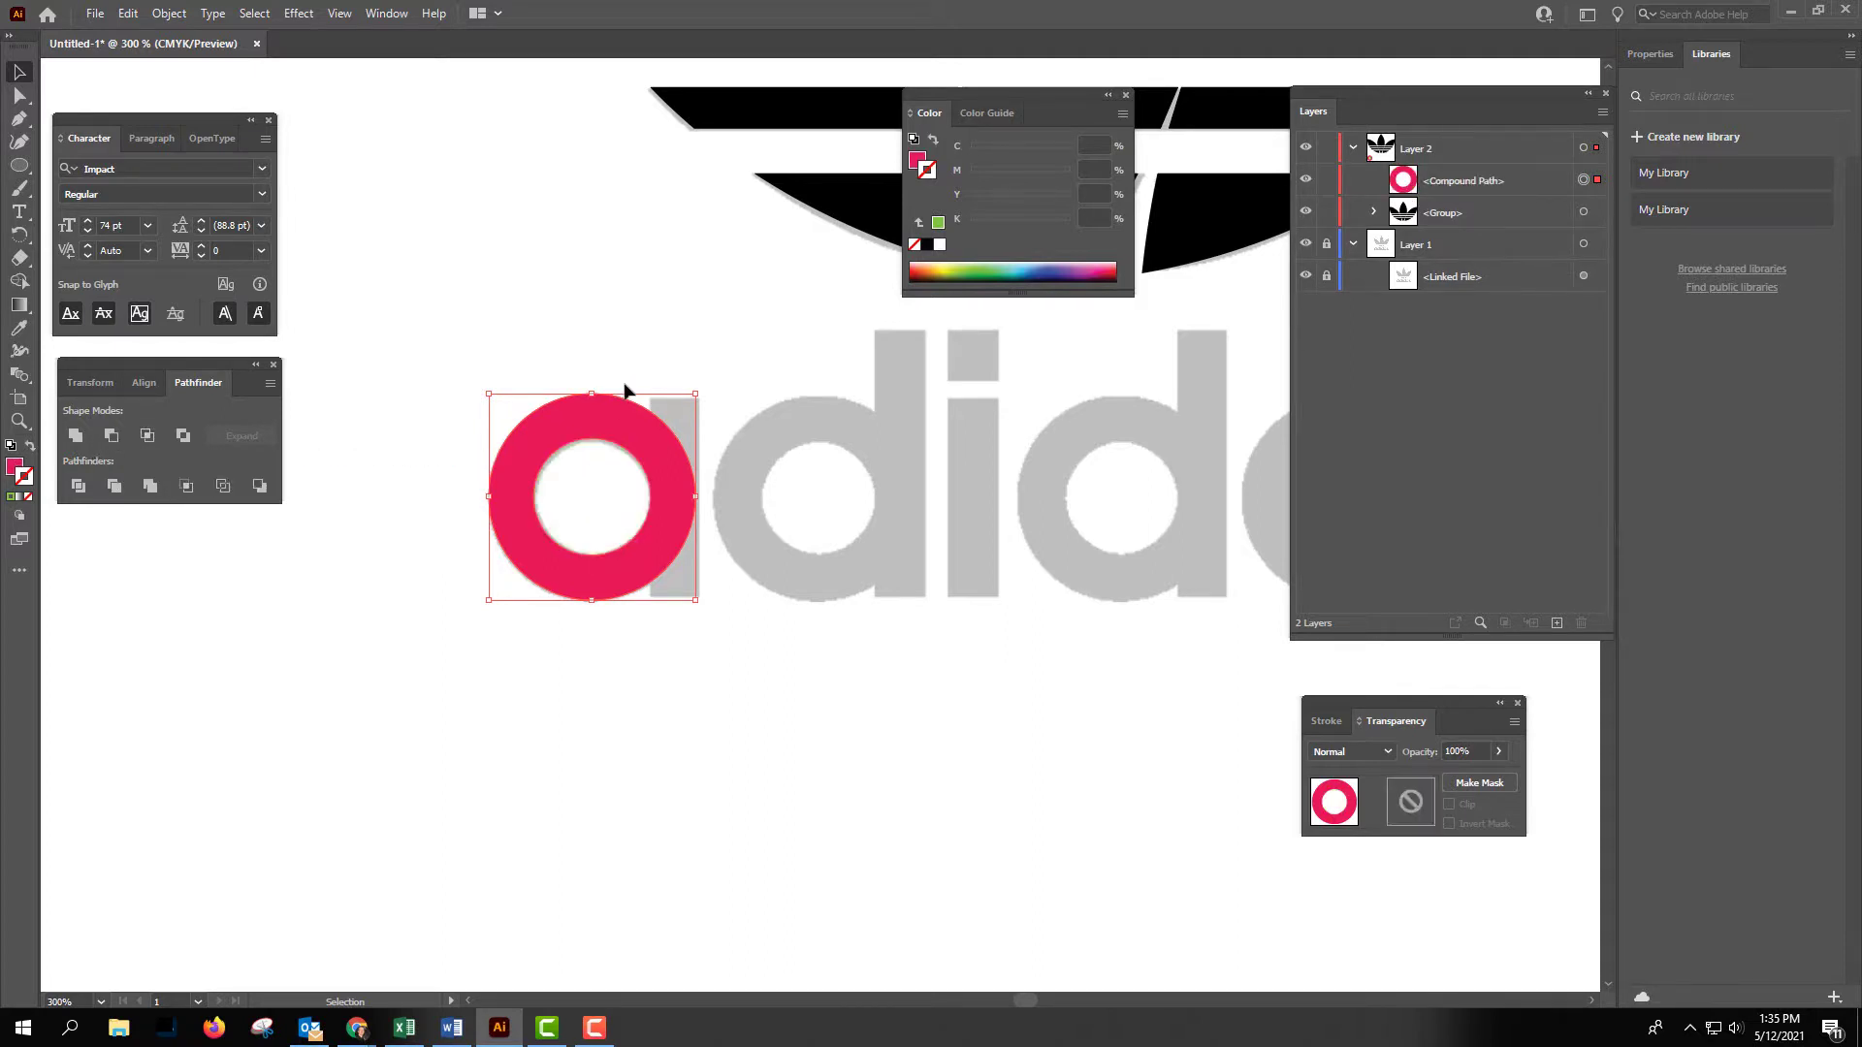
{"action": "left_click", "coordinate": [636, 351]}
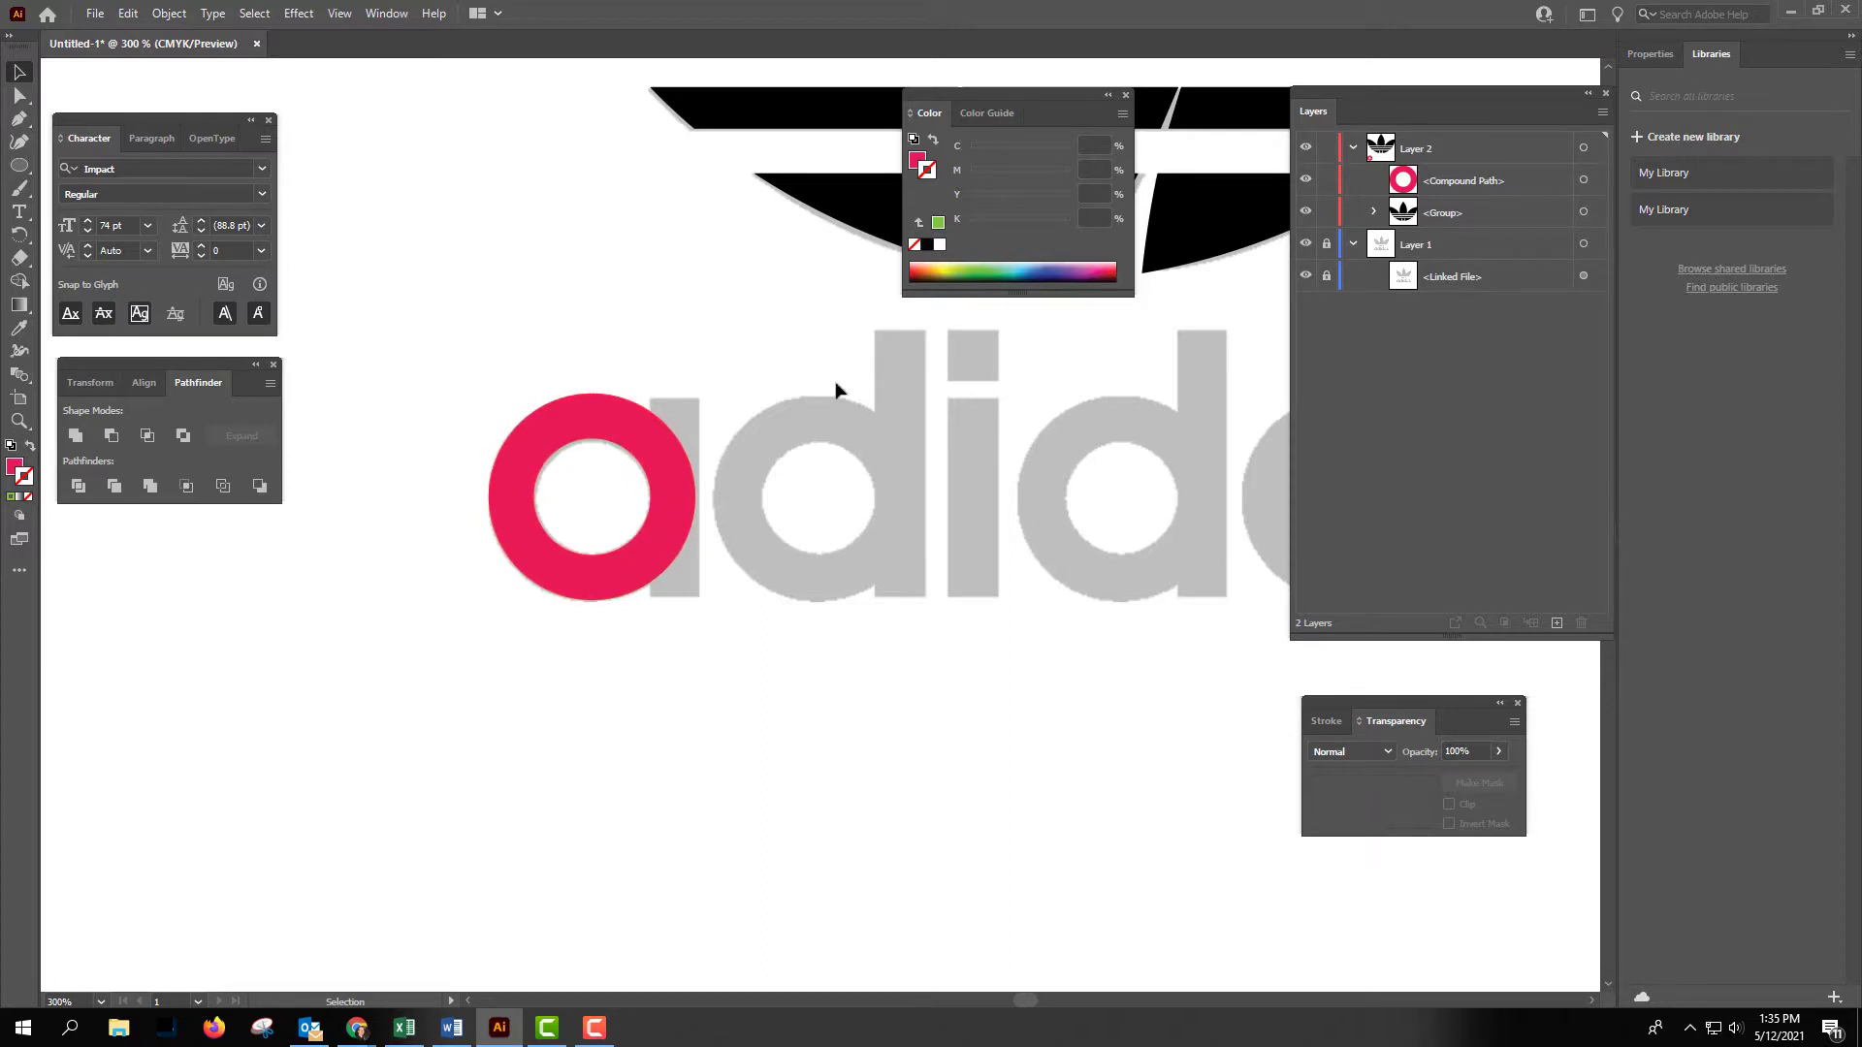
Draw a red rectangle over the stem of the first "a" and stretch its top edge level with the top of the ring.
{"action": "left_click_drag", "start_coordinate": [20, 165], "coordinate": [85, 167]}
{"action": "left_click_drag", "start_coordinate": [652, 402], "coordinate": [701, 598]}
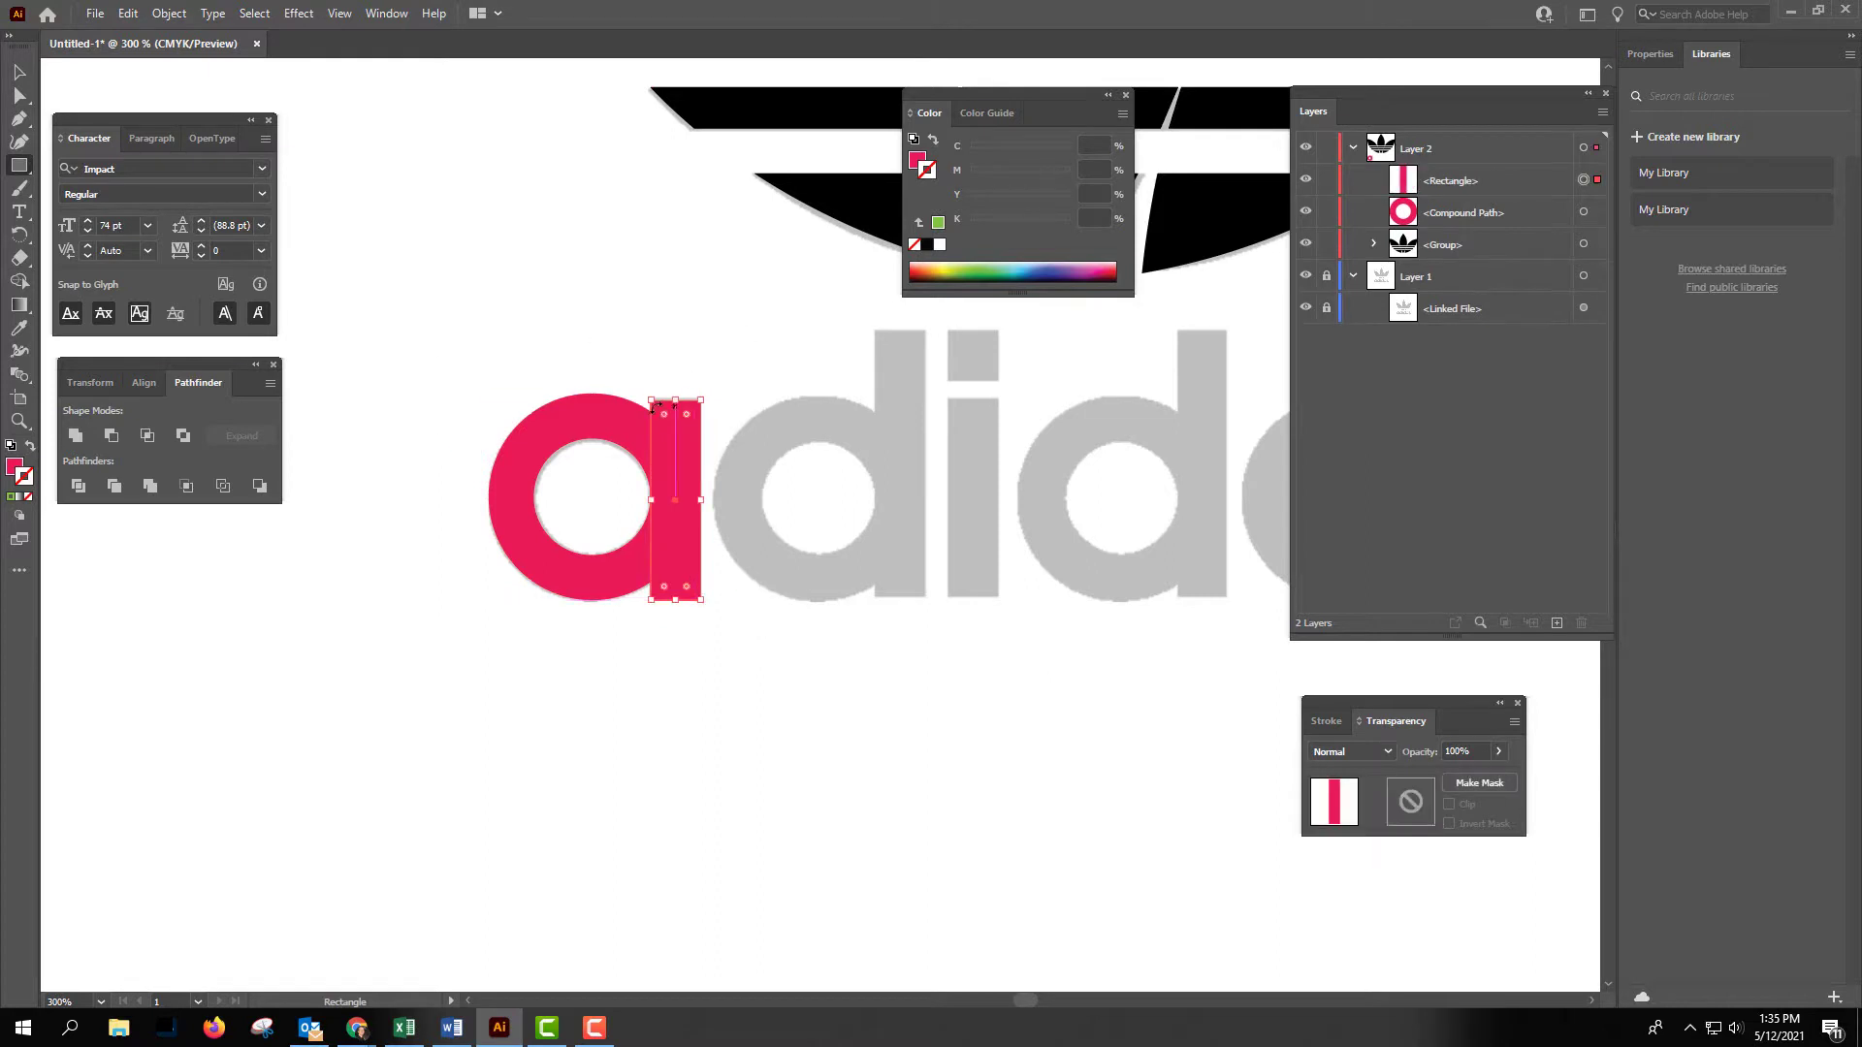
{"action": "left_click", "coordinate": [22, 73]}
{"action": "left_click_drag", "start_coordinate": [675, 399], "coordinate": [675, 395]}
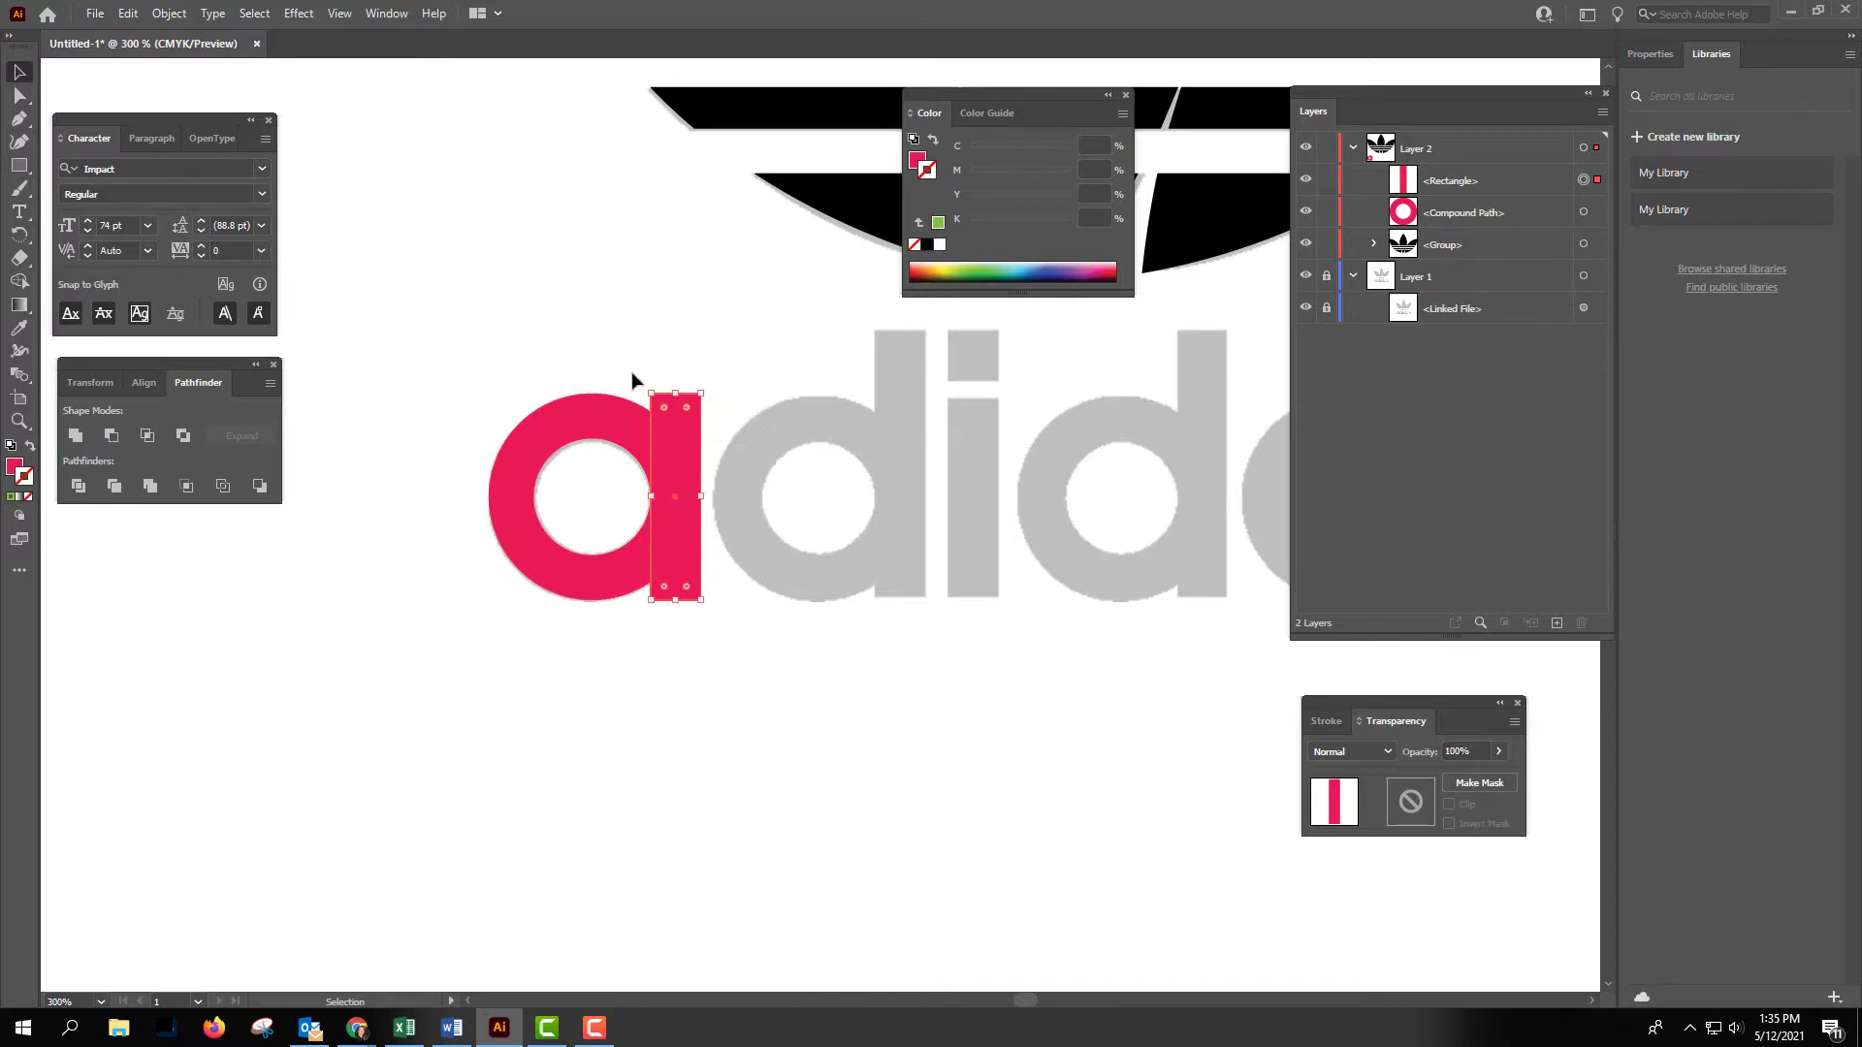
{"action": "left_click", "coordinate": [700, 296]}
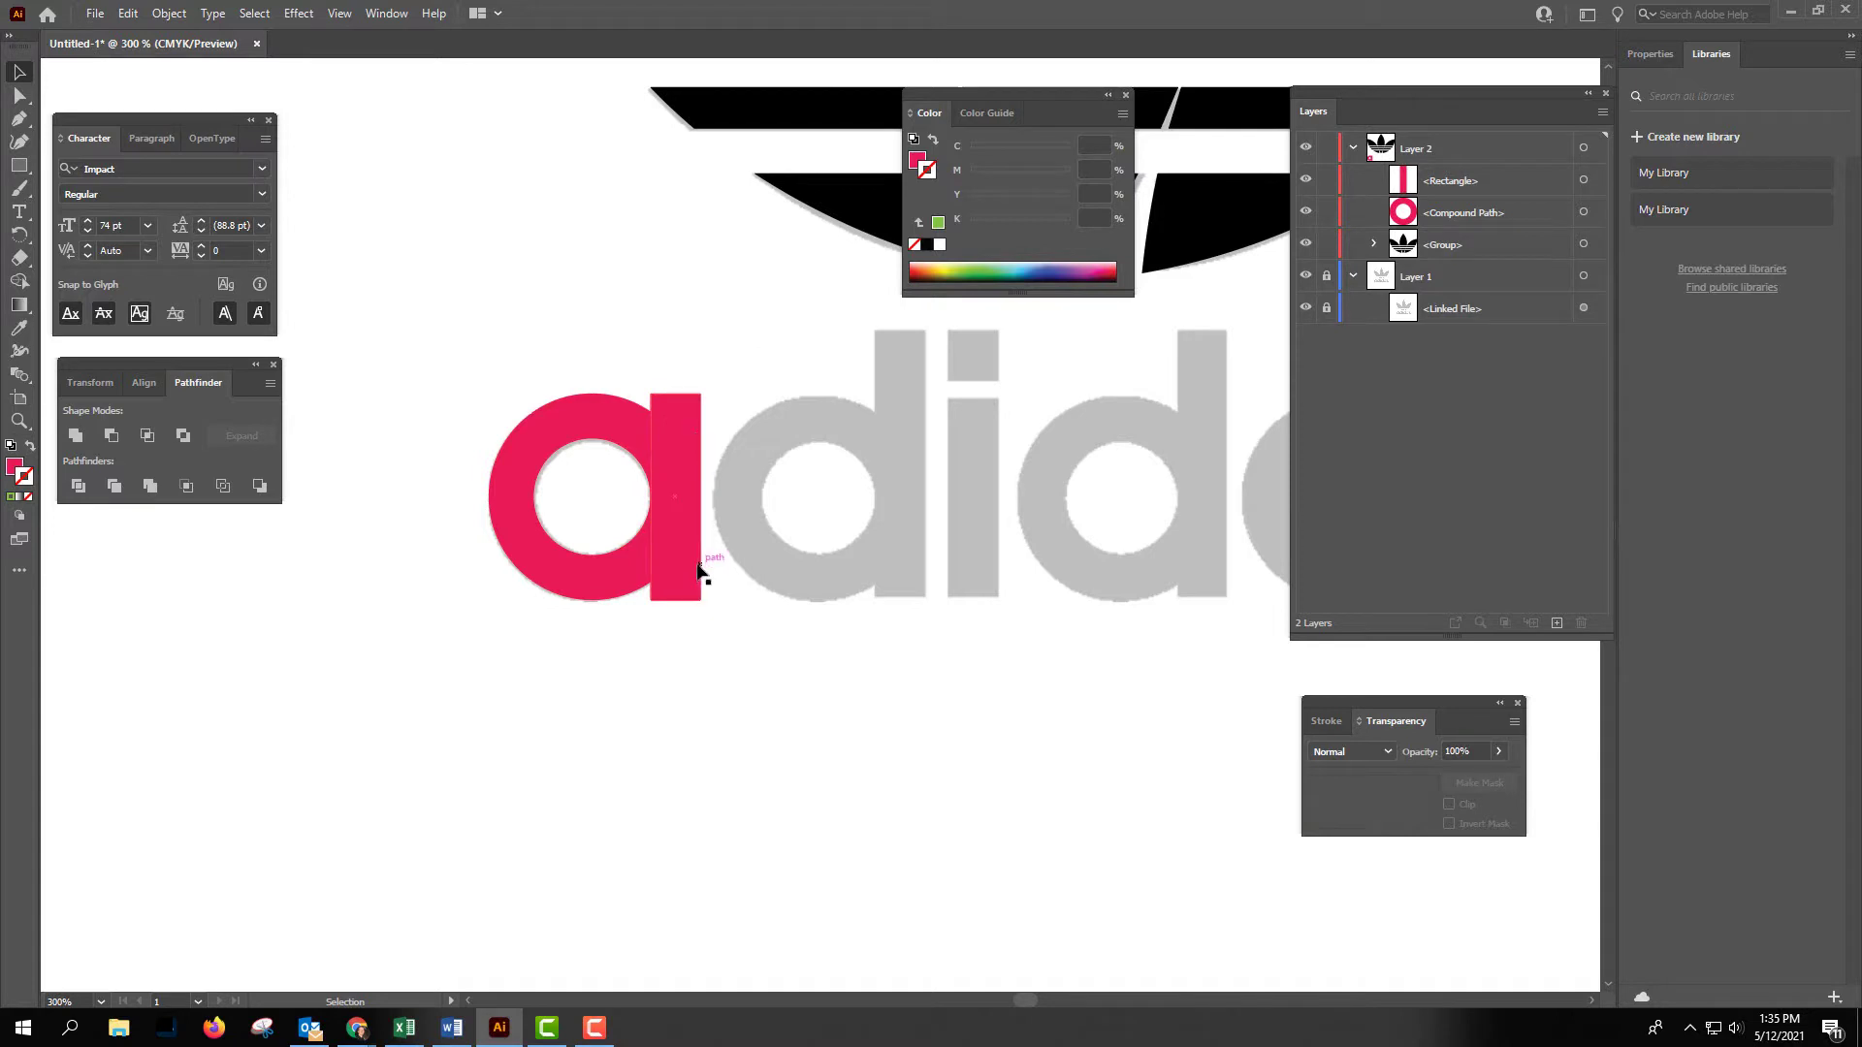
Select the red ring and the stem rectangle and merge them into one letter "a" with the Unite shape mode.
{"action": "left_click", "coordinate": [602, 416]}
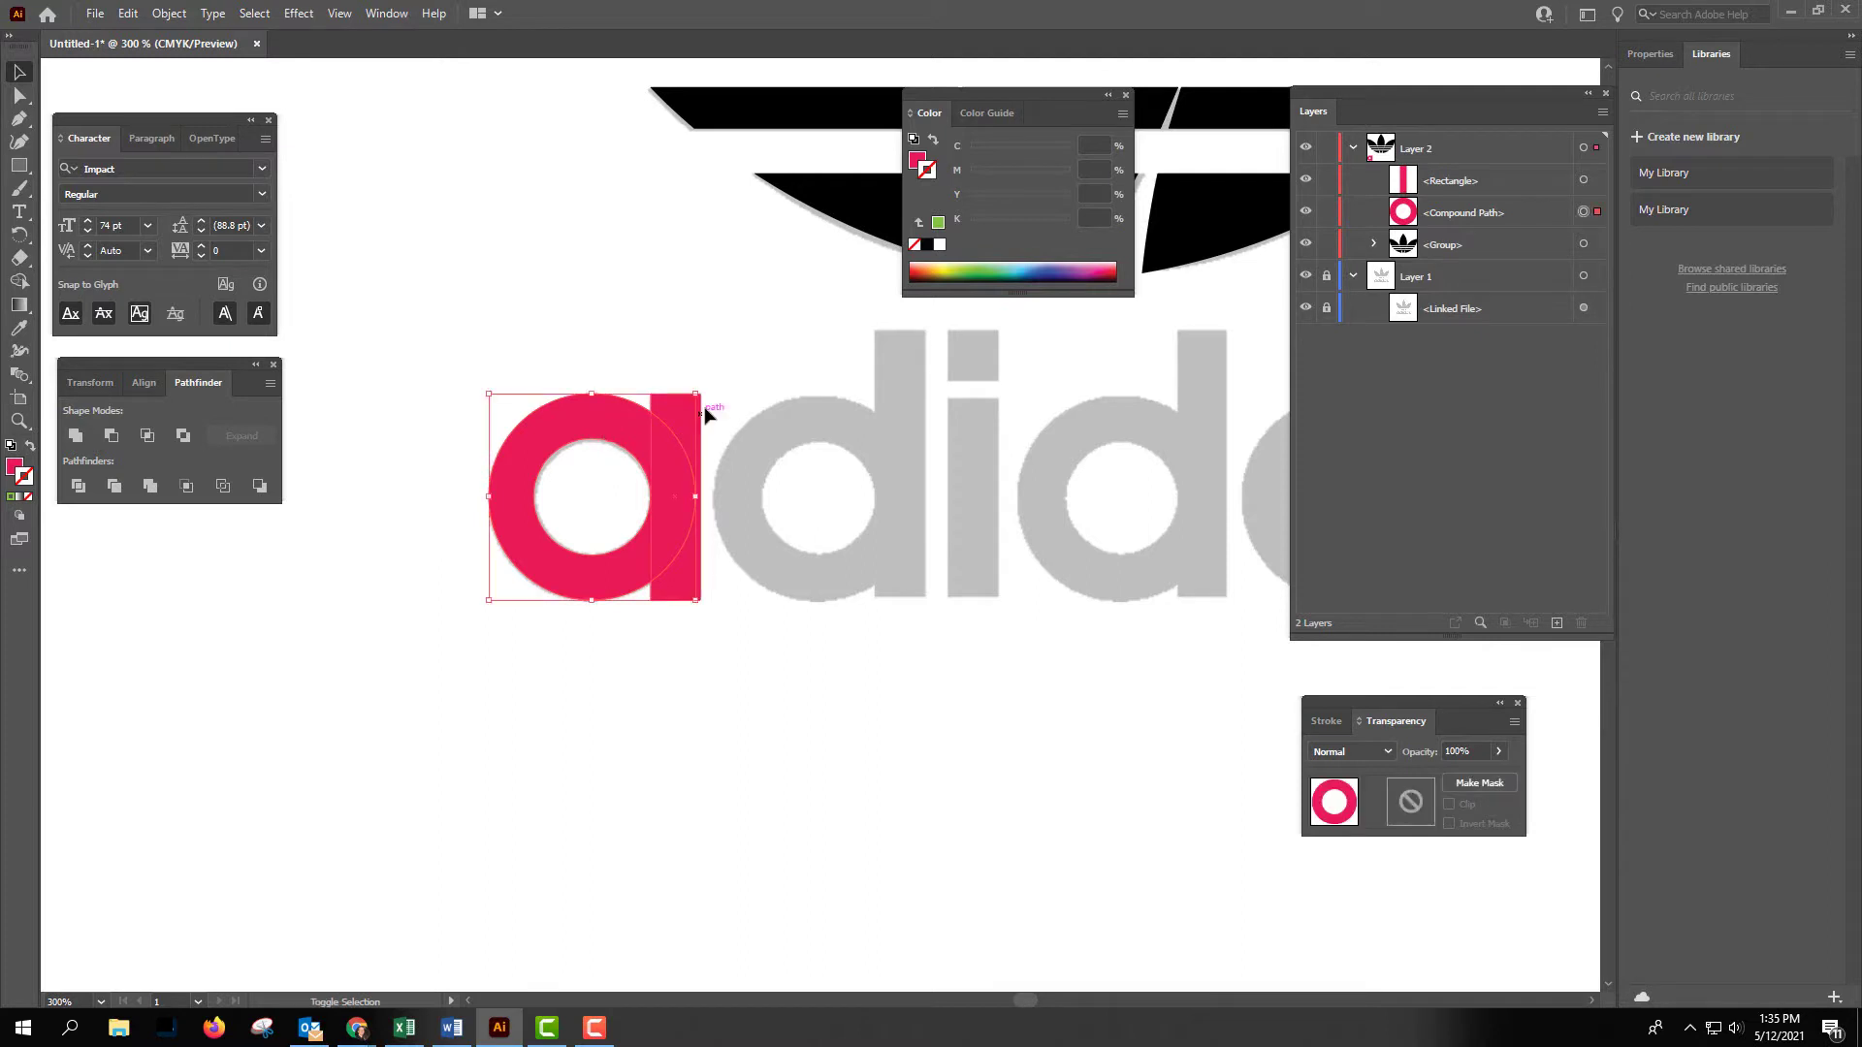
{"action": "left_click", "coordinate": [675, 407], "text": "shift"}
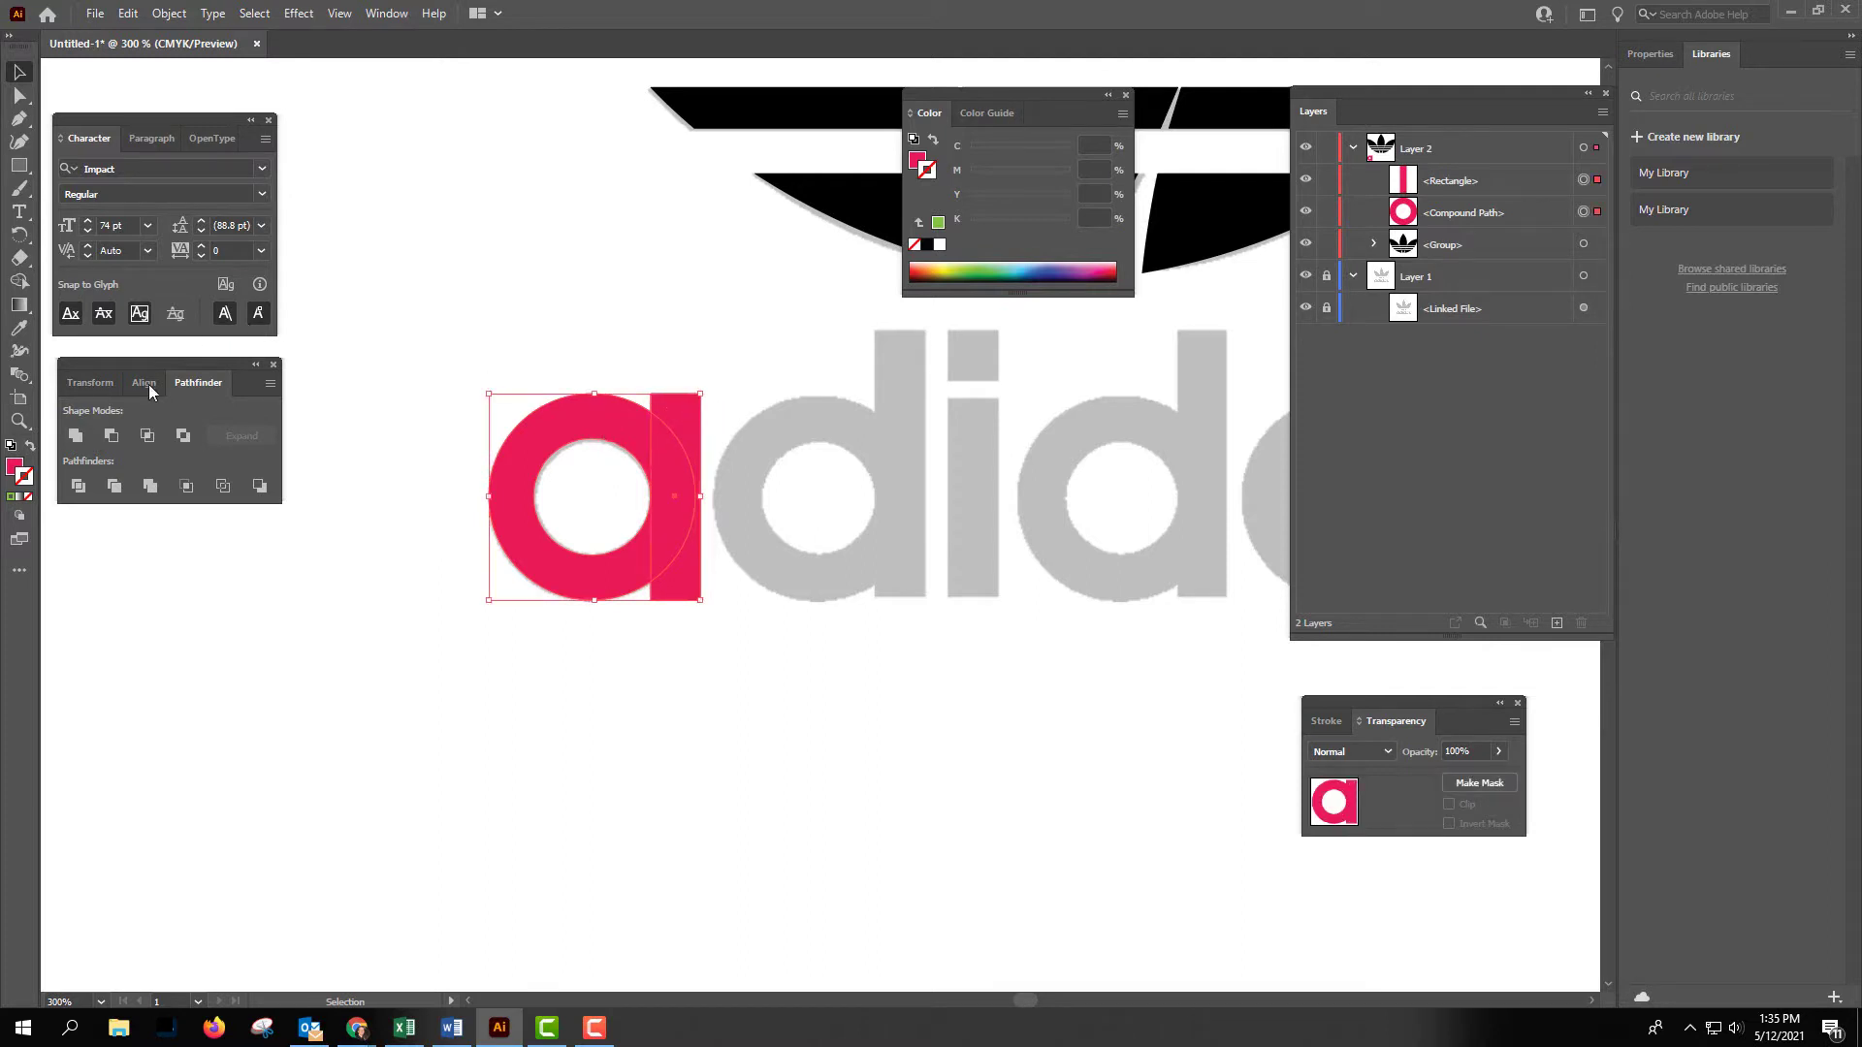
{"action": "left_click", "coordinate": [75, 438]}
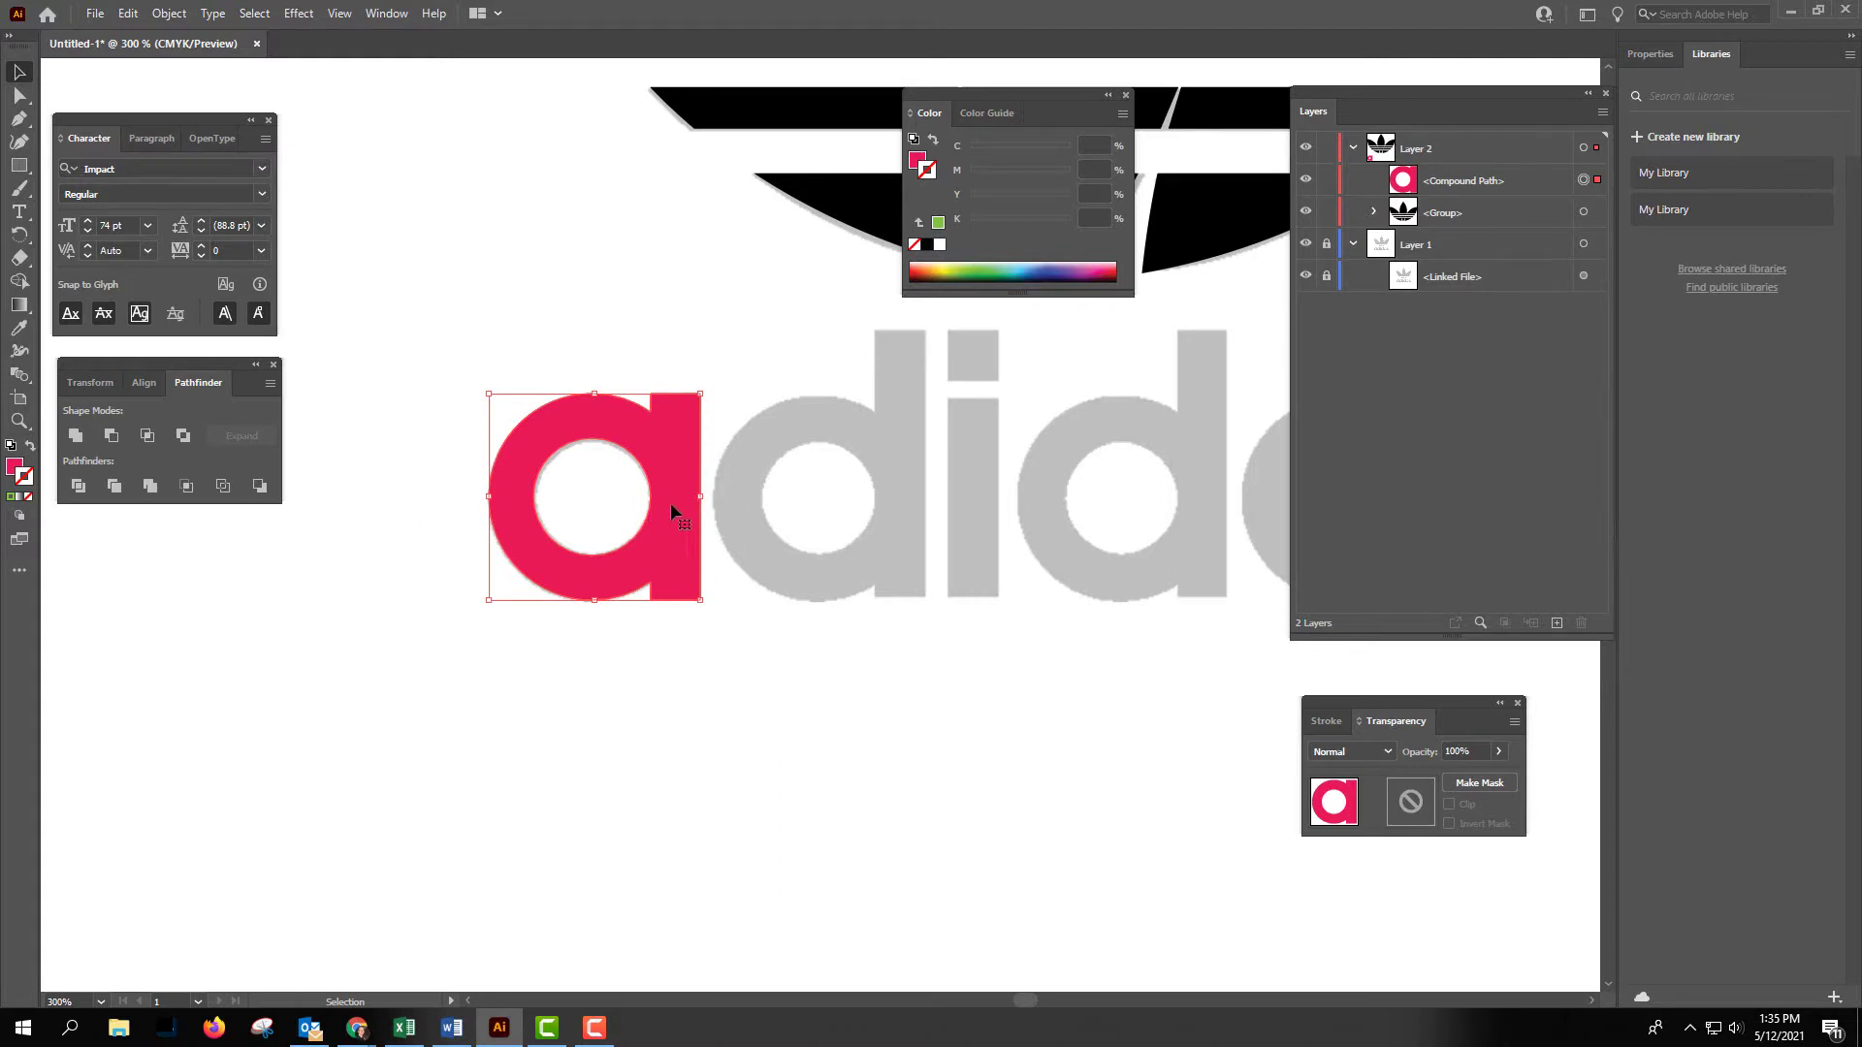
Paste a copy of the red "a" in front and nudge it horizontally until it covers the first "d" of the reference.
{"action": "key", "text": "a"}
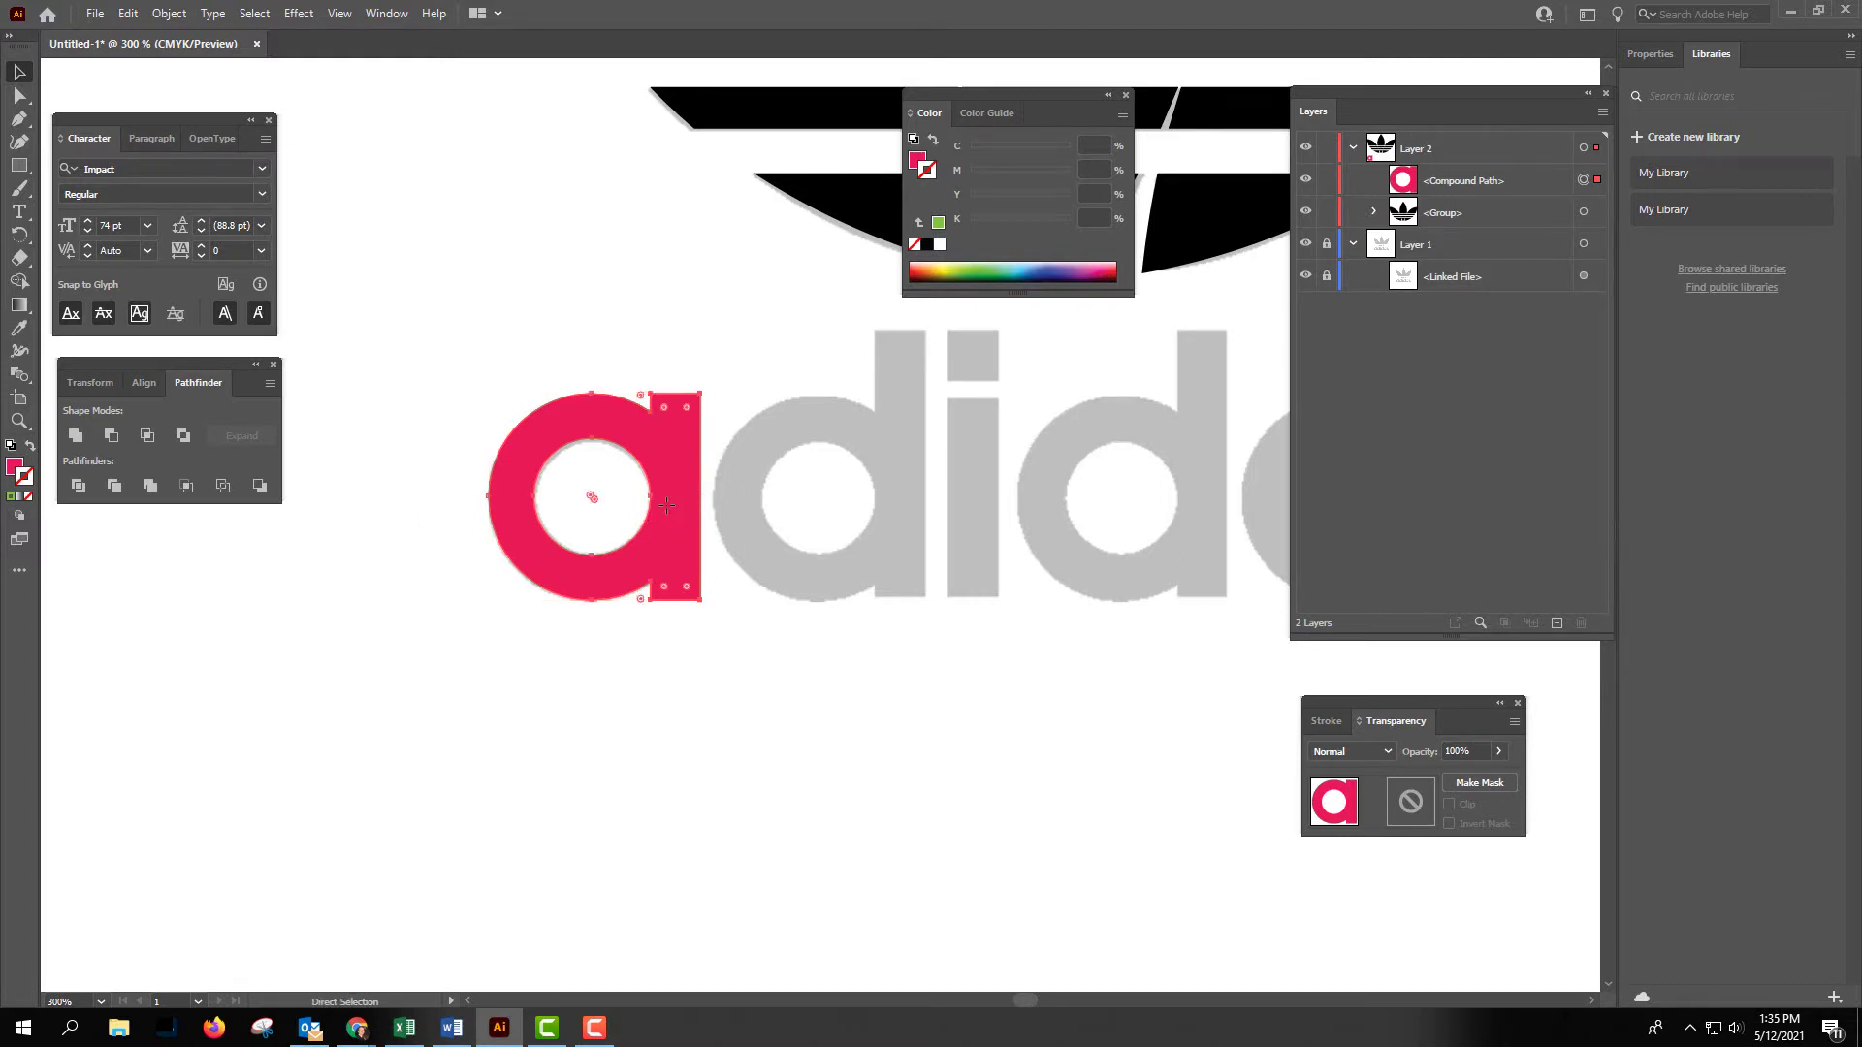
{"action": "key", "text": "ctrl+c"}
{"action": "key", "text": "ctrl+f"}
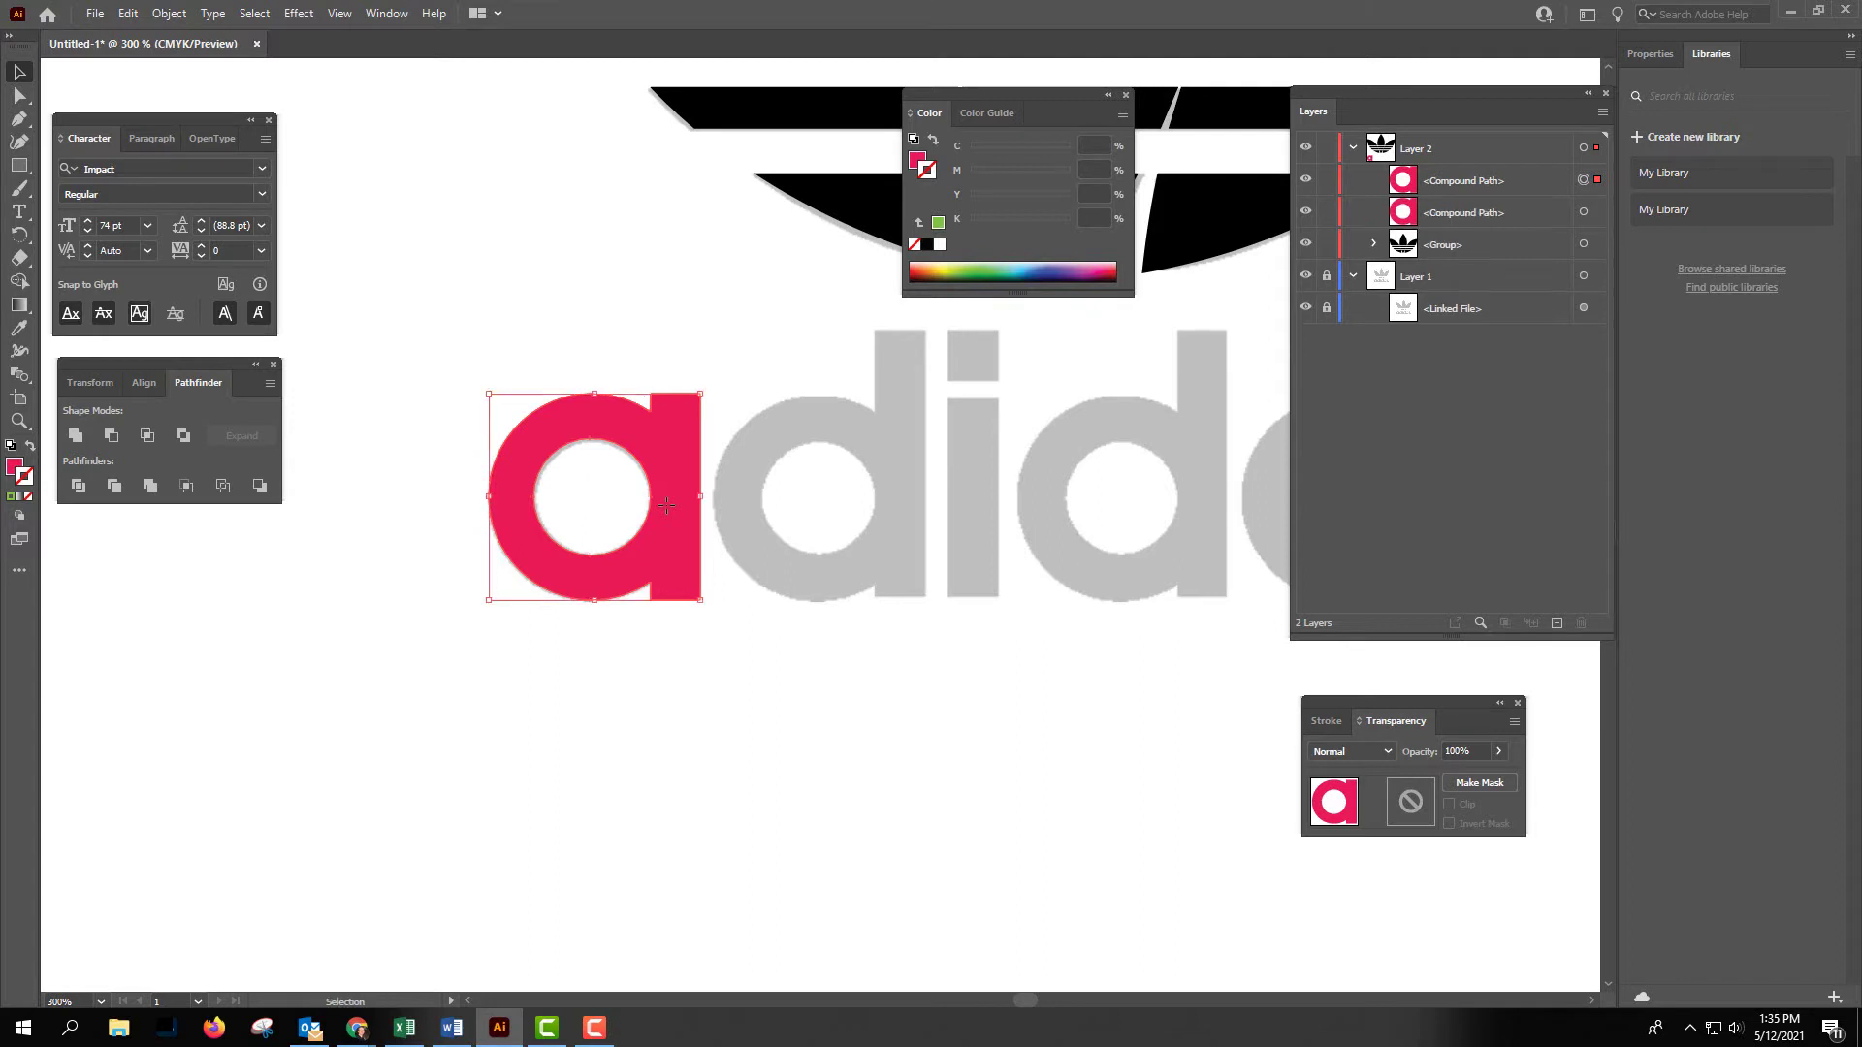
{"action": "key", "text": "Right"}
{"action": "key", "text": "Right"}
{"action": "key", "text": "Right"}
{"action": "key", "text": "Right"}
{"action": "key", "text": "Right"}
{"action": "key", "text": "Right"}
{"action": "key", "text": "Right"}
{"action": "key", "text": "Right"}
{"action": "key", "text": "Right"}
{"action": "key", "text": "Right"}
{"action": "key", "text": "Right"}
{"action": "key", "text": "Right"}
{"action": "key", "text": "Right"}
{"action": "key", "text": "Right"}
{"action": "key", "text": "Right"}
{"action": "key", "text": "Right"}
{"action": "key", "text": "Right"}
{"action": "key", "text": "Right"}
{"action": "key", "text": "Right"}
{"action": "key", "text": "Right"}
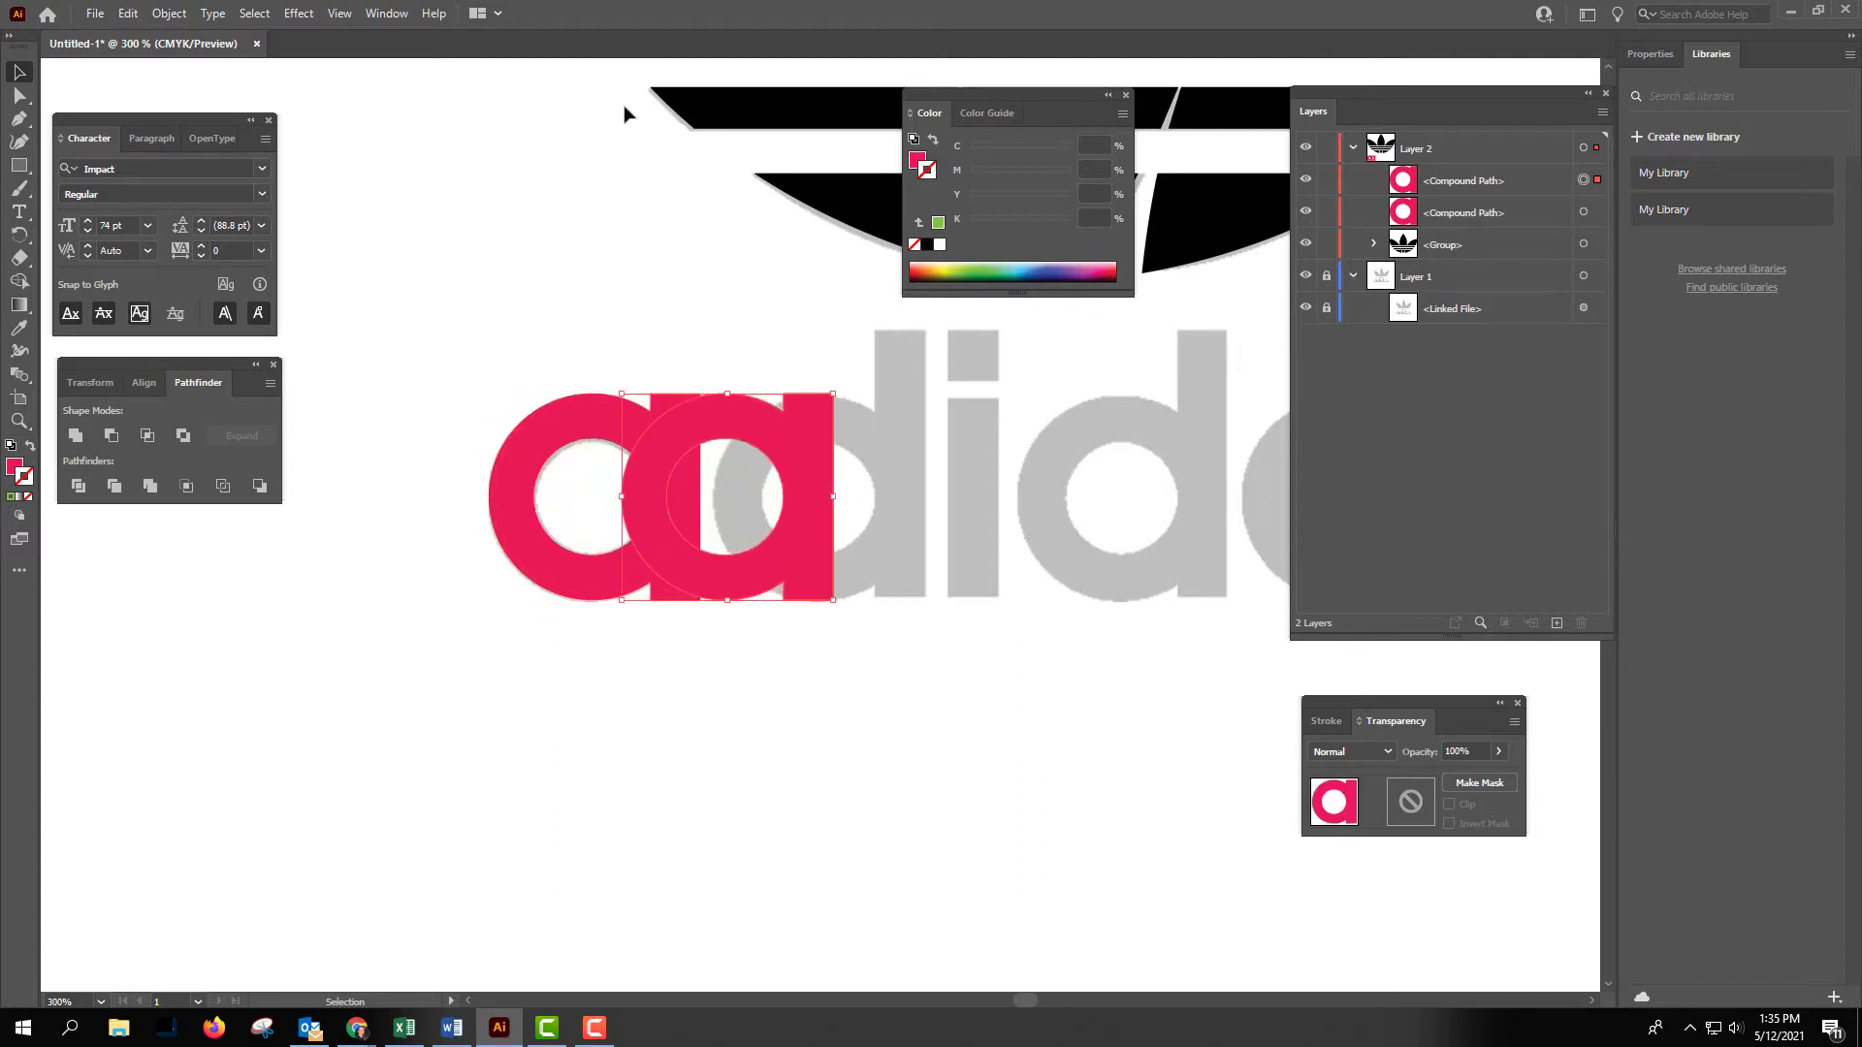
{"action": "key", "text": "Right"}
{"action": "key", "text": "Right"}
{"action": "key", "text": "Right"}
{"action": "key", "text": "Right"}
{"action": "key", "text": "Right"}
{"action": "key", "text": "Right"}
{"action": "key", "text": "Right"}
{"action": "key", "text": "Right"}
{"action": "key", "text": "Right"}
{"action": "key", "text": "Right"}
{"action": "key", "text": "Right"}
{"action": "key", "text": "Right"}
{"action": "key", "text": "Right"}
{"action": "key", "text": "Right"}
{"action": "key", "text": "Right"}
{"action": "key", "text": "Right"}
{"action": "key", "text": "Right"}
{"action": "key", "text": "Right"}
{"action": "key", "text": "Right"}
{"action": "key", "text": "Right"}
{"action": "key", "text": "Right"}
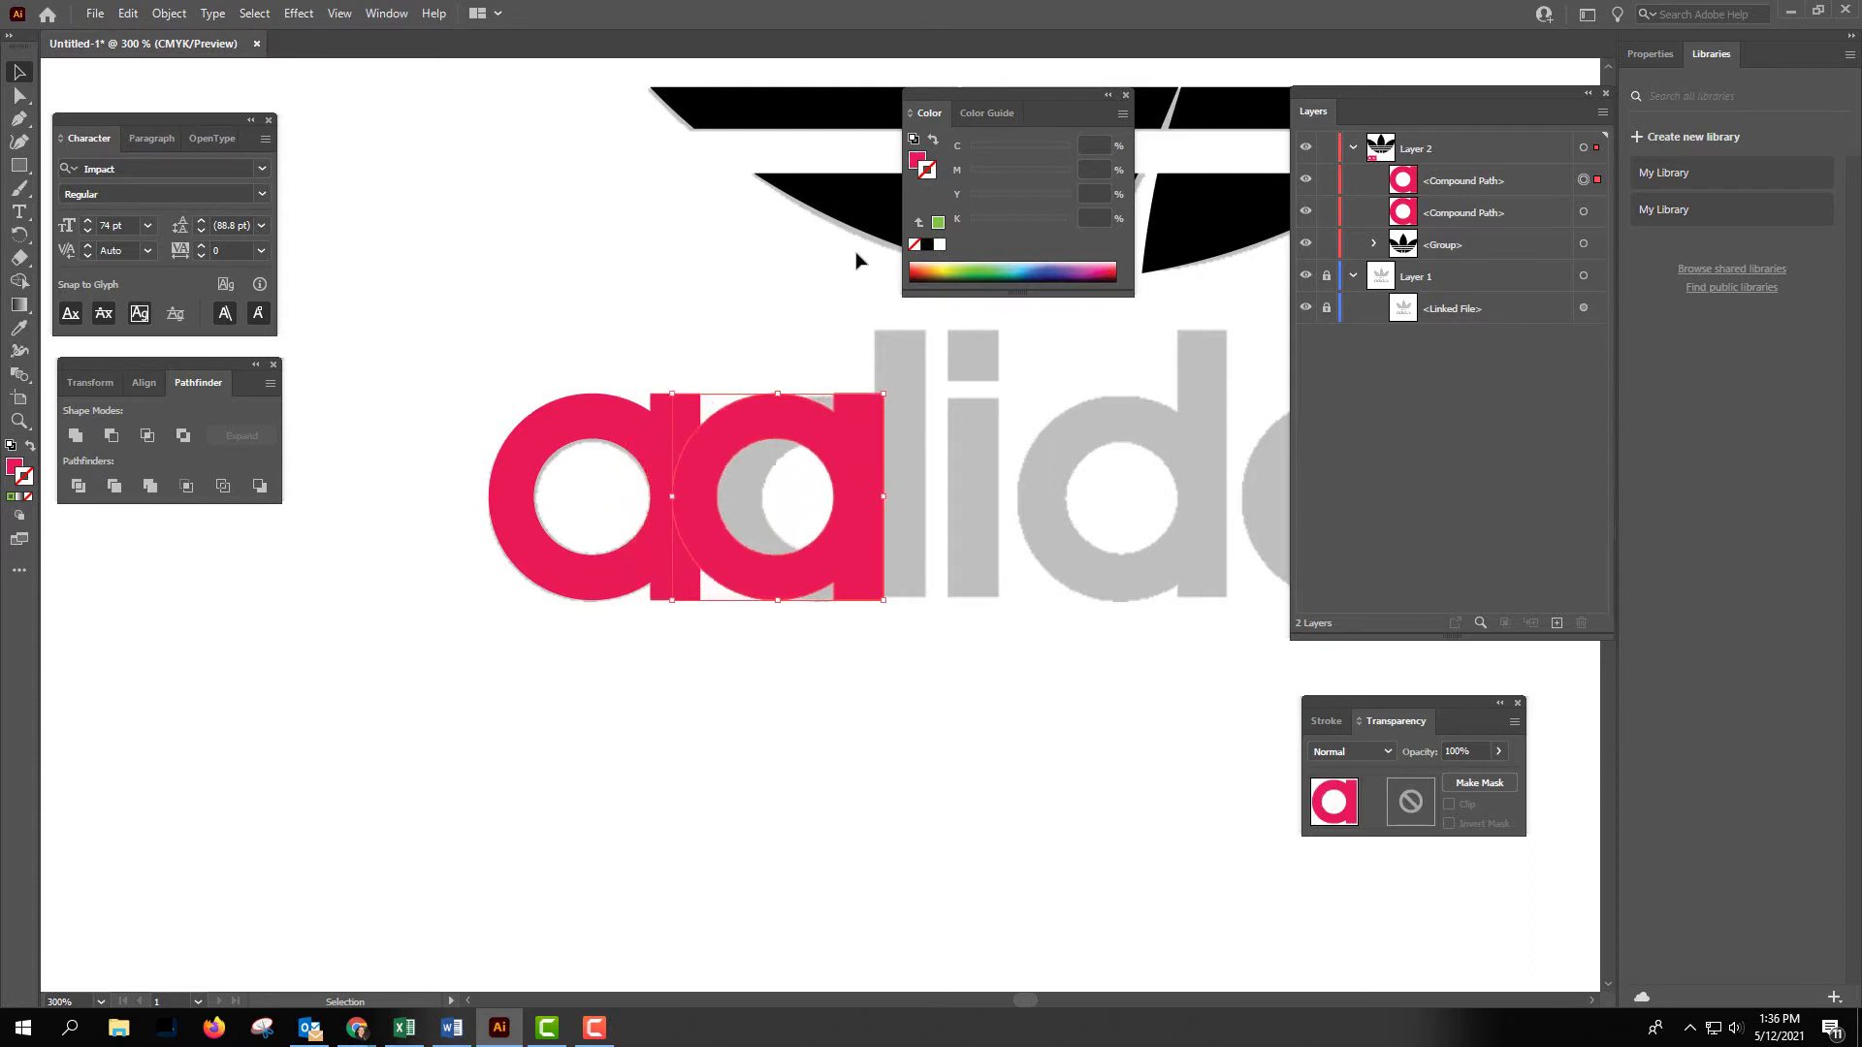
{"action": "key", "text": "Right"}
{"action": "key", "text": "Right"}
{"action": "key", "text": "Right"}
{"action": "key", "text": "Right"}
{"action": "key", "text": "Right"}
{"action": "key", "text": "Right"}
{"action": "key", "text": "Right"}
{"action": "key", "text": "Right"}
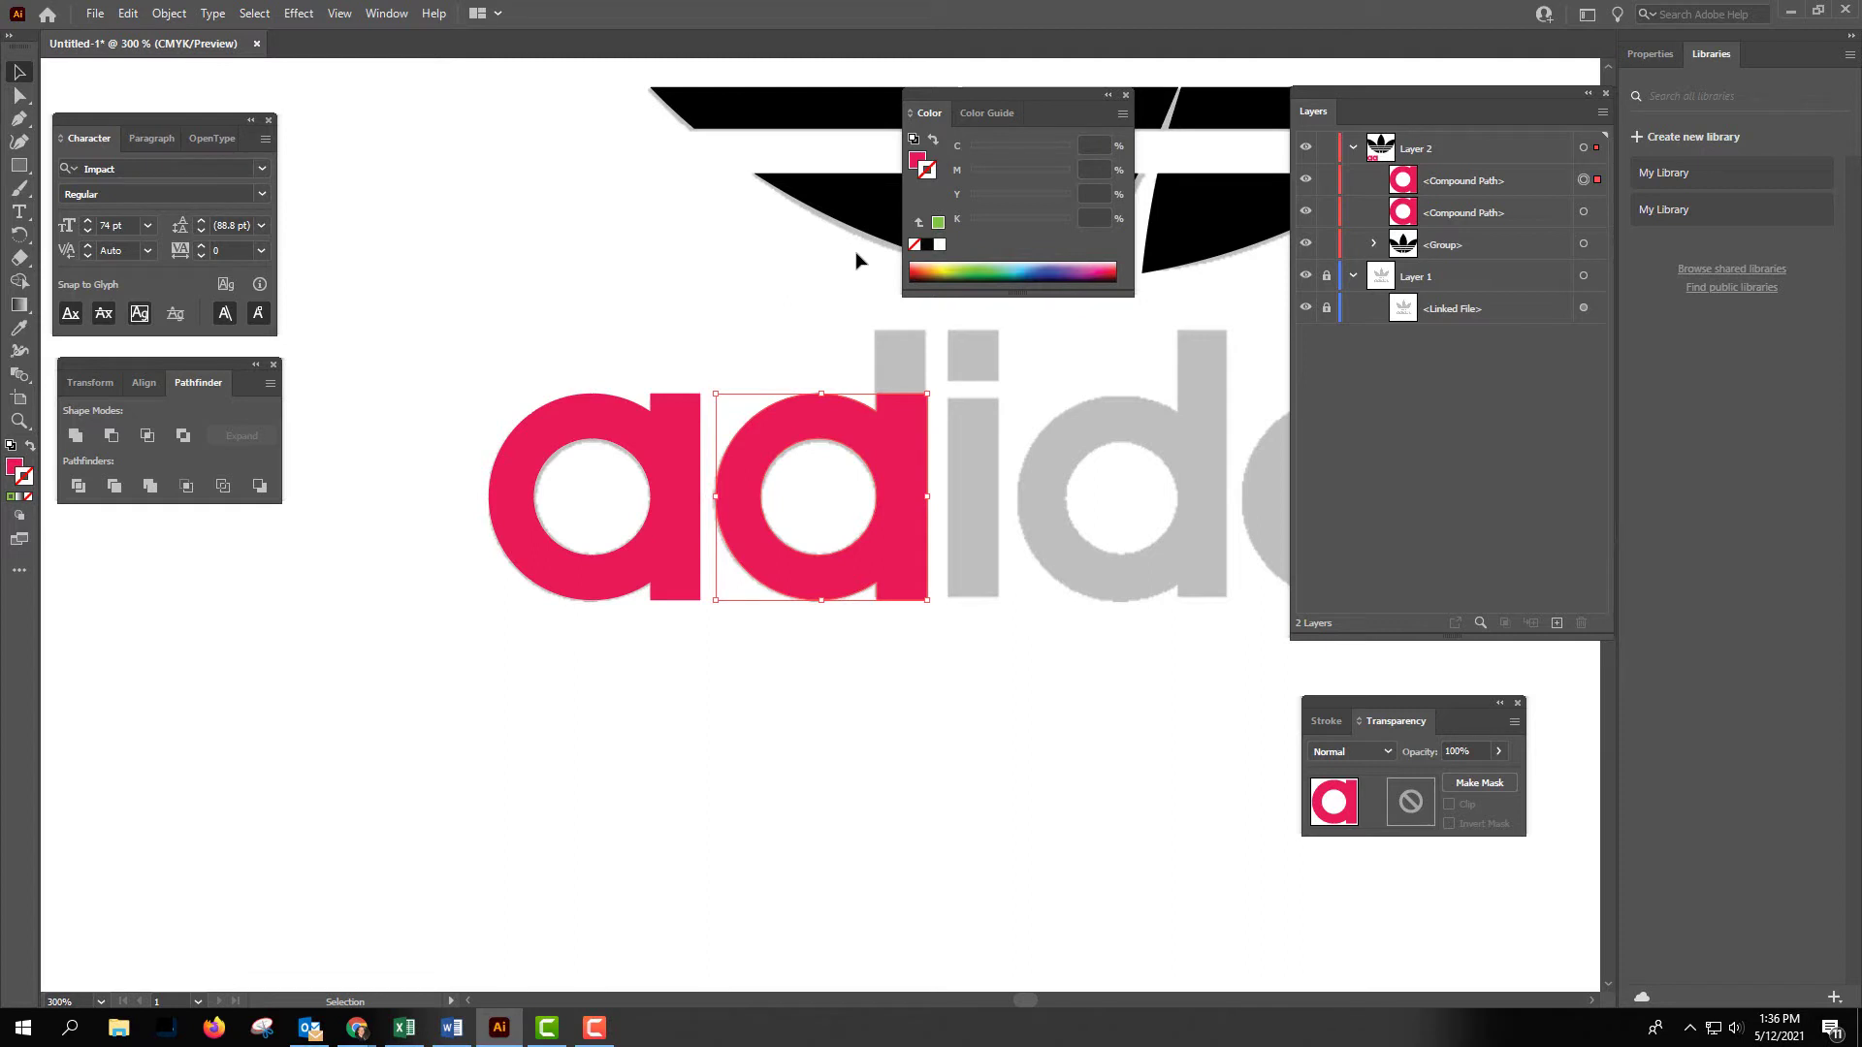
{"action": "key", "text": "Left"}
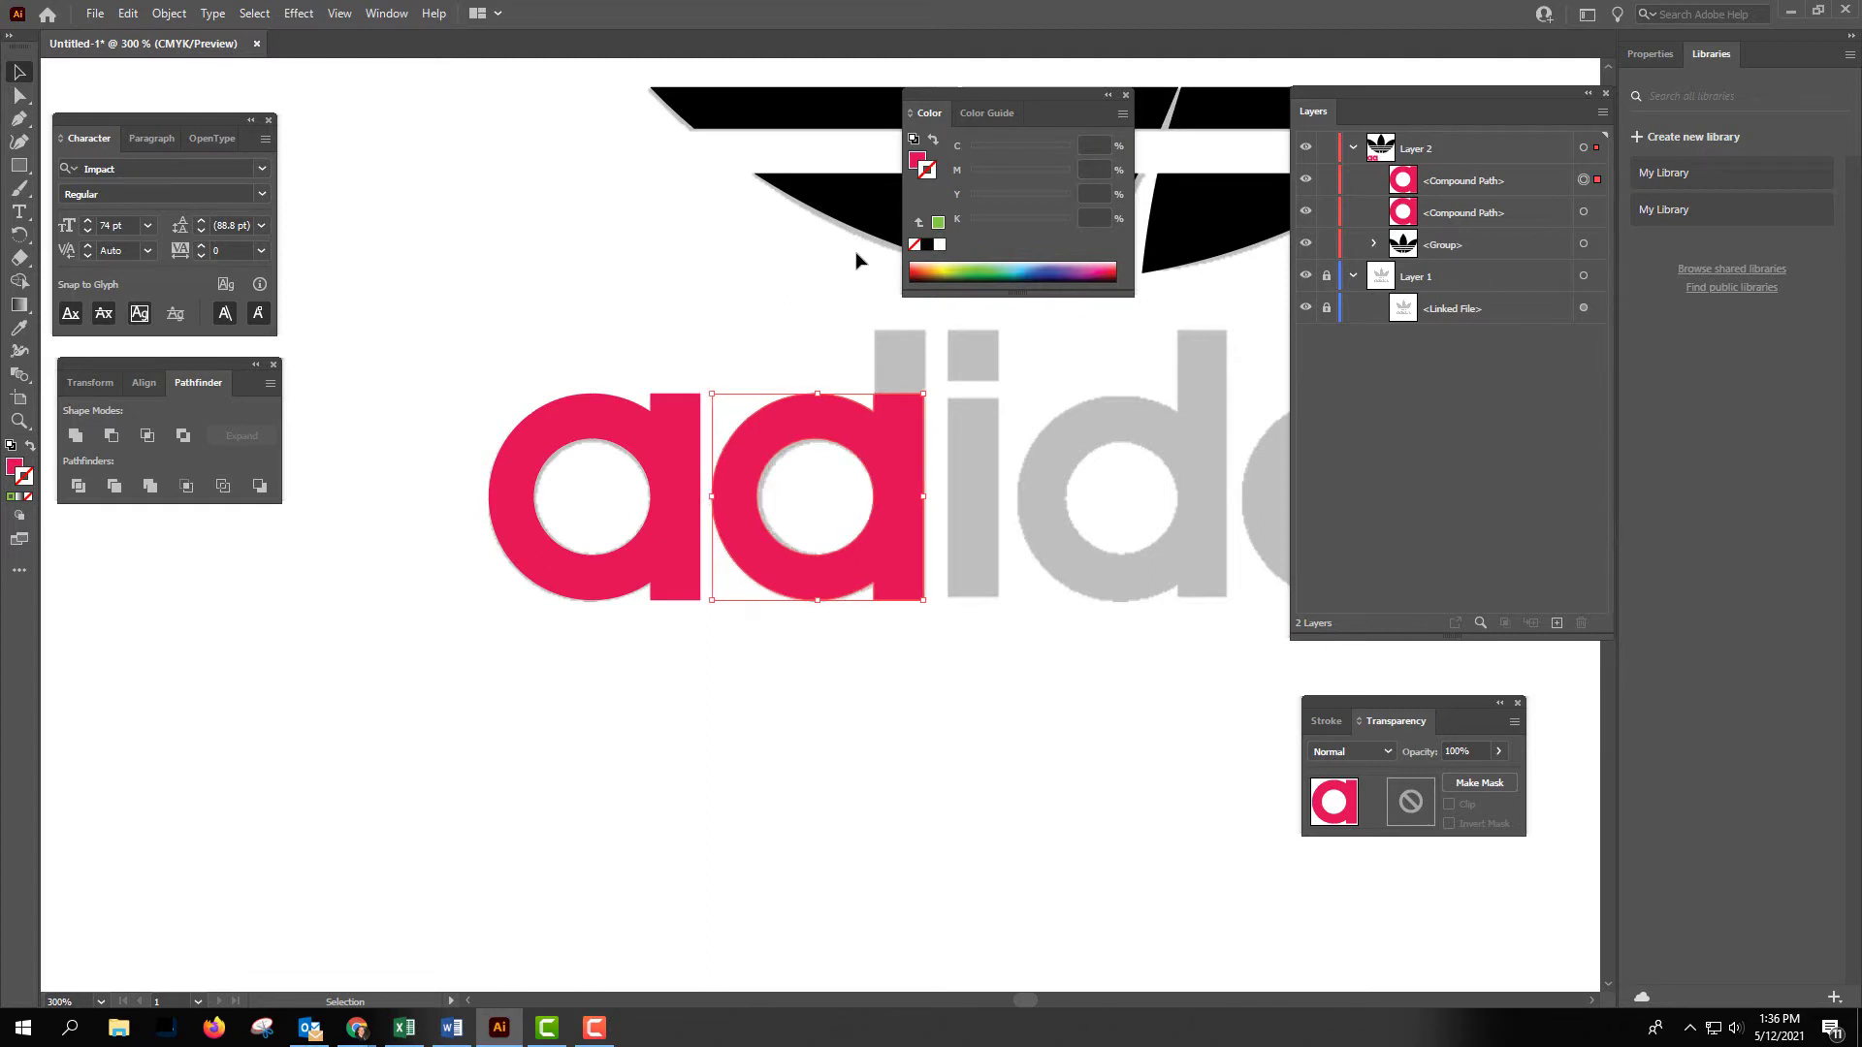
{"action": "left_click", "coordinate": [732, 315]}
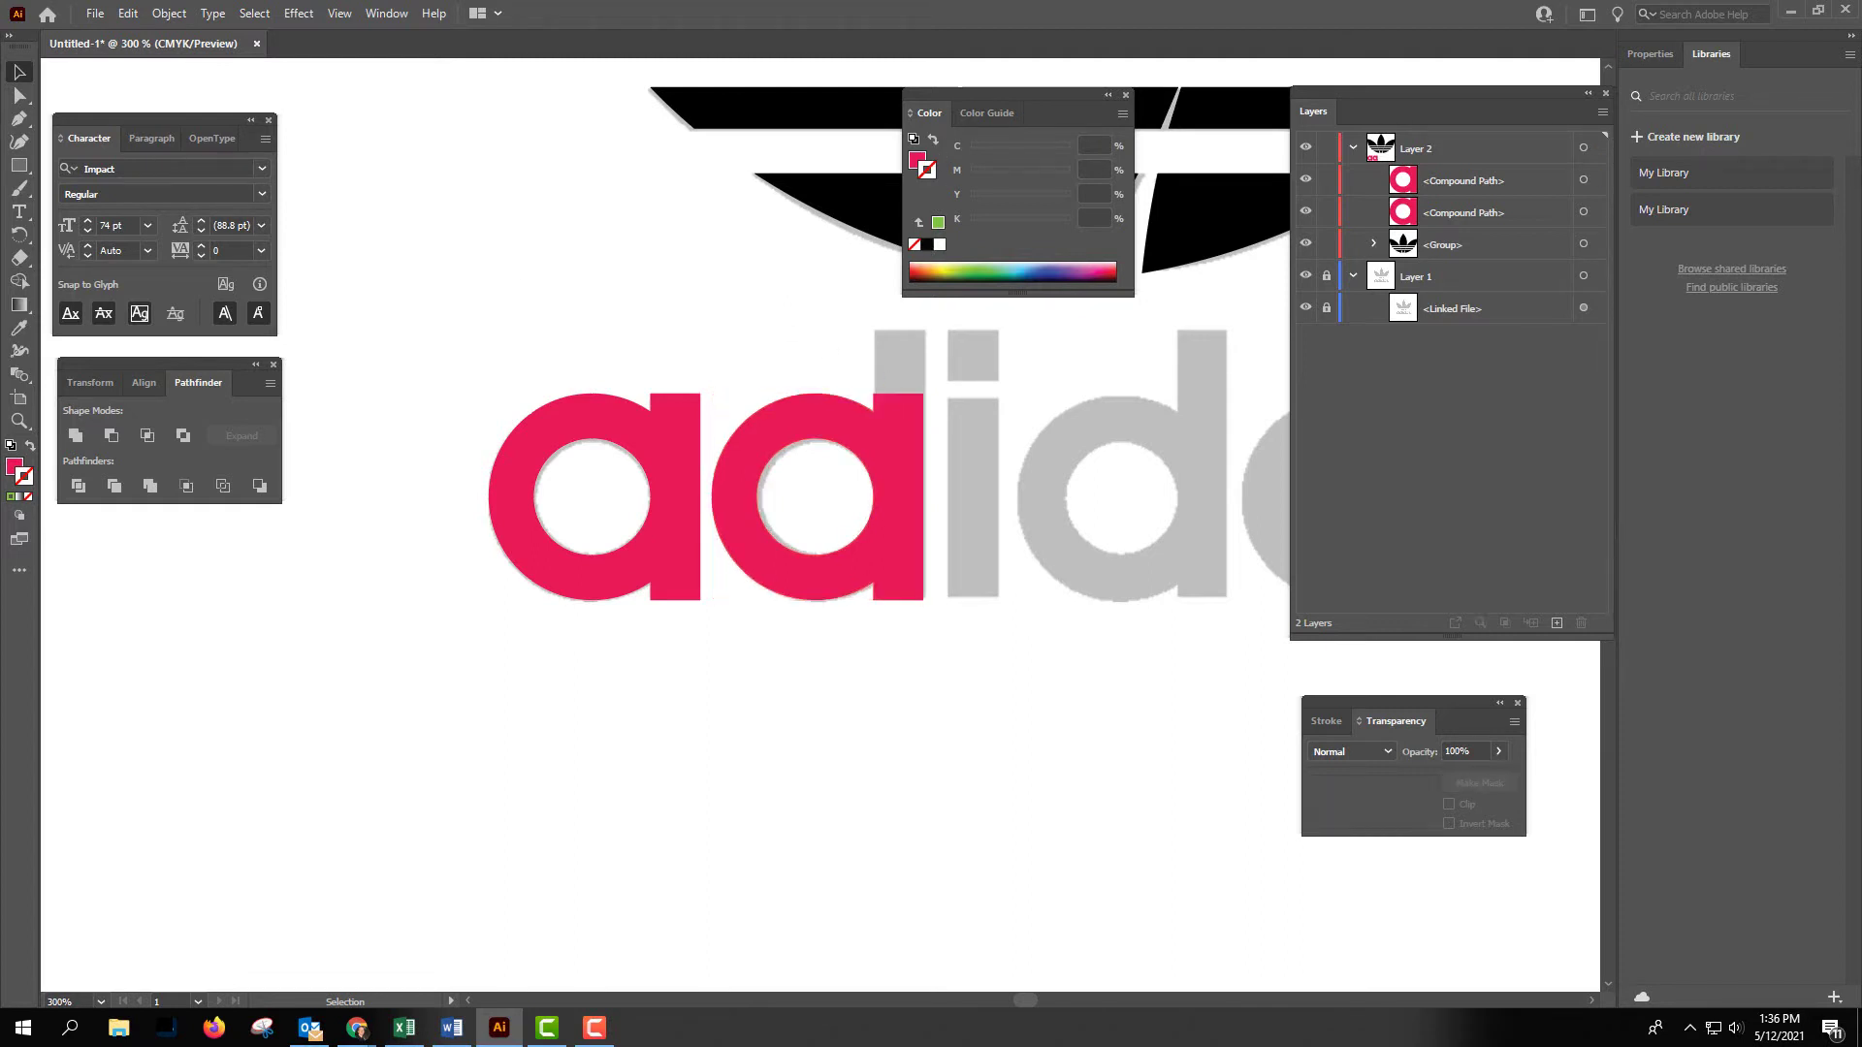
Raise the copied letter's two top stem corners with Direct Selection to the reference height, turning the "a" into a "d".
{"action": "left_click", "coordinate": [21, 96]}
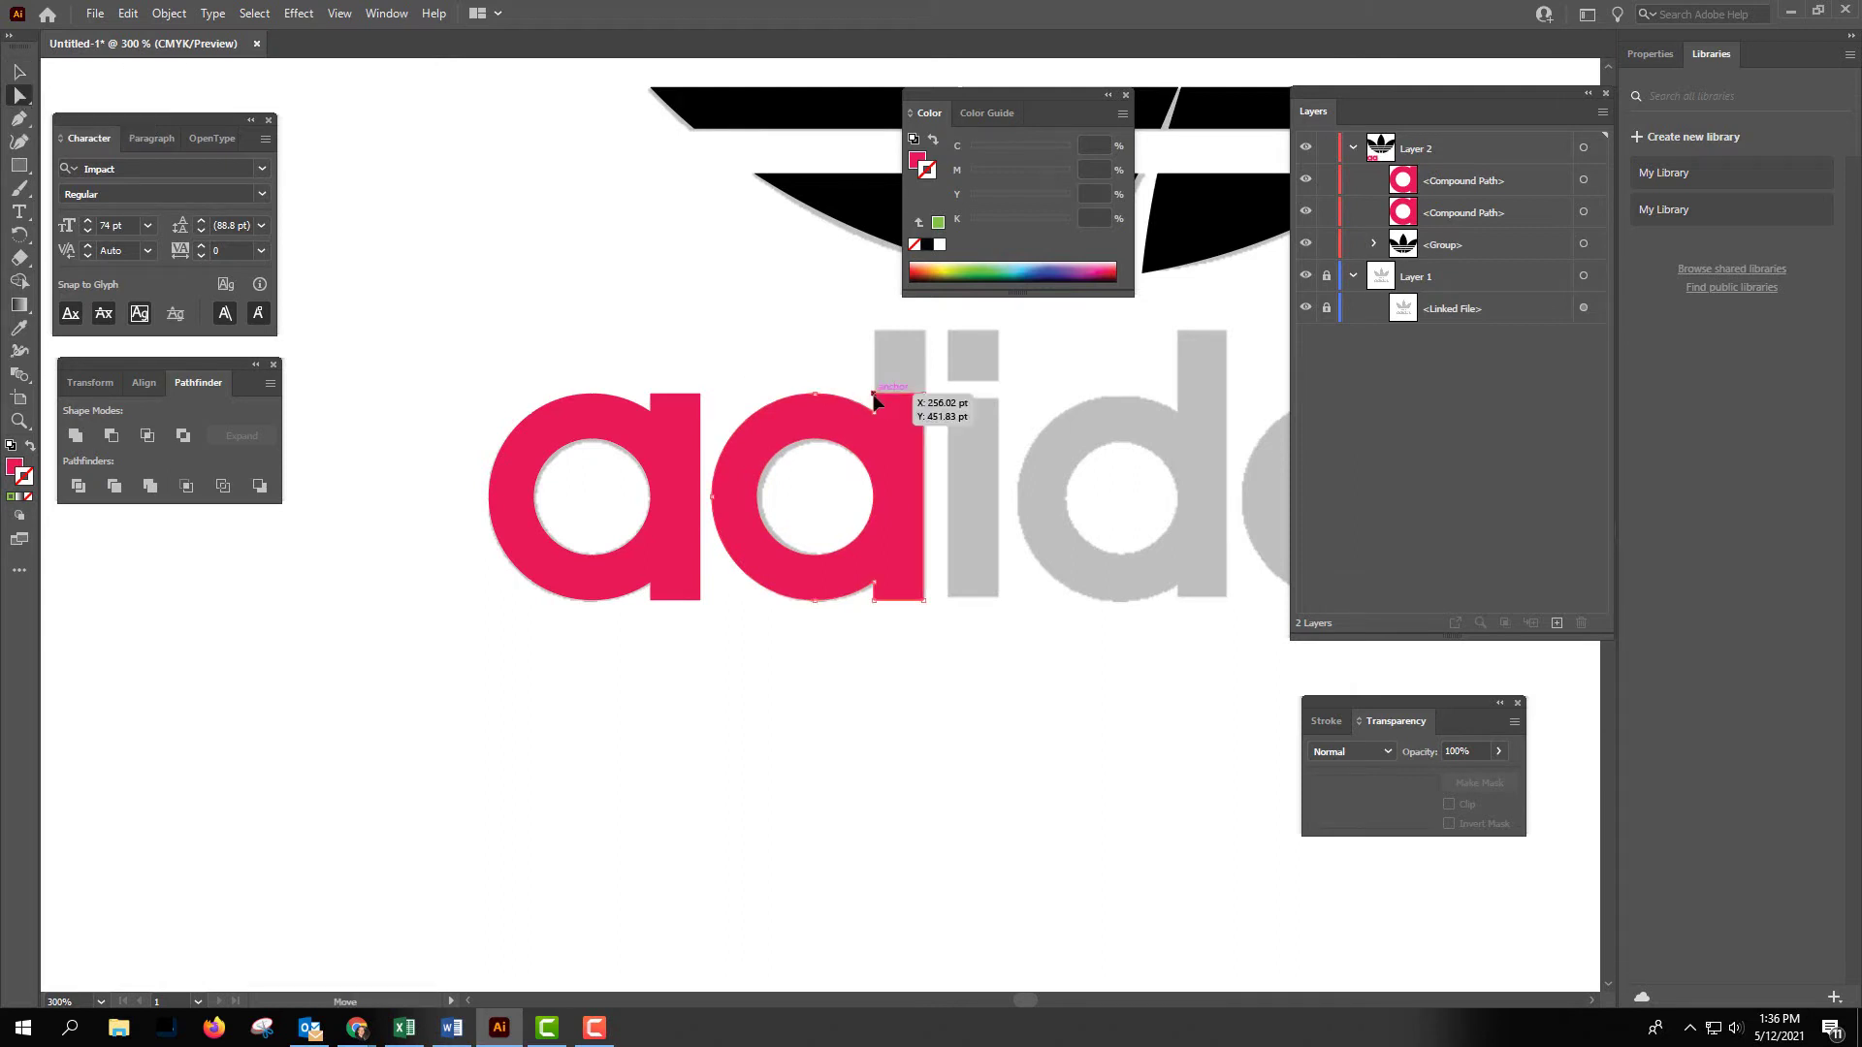
{"action": "left_click", "coordinate": [876, 400]}
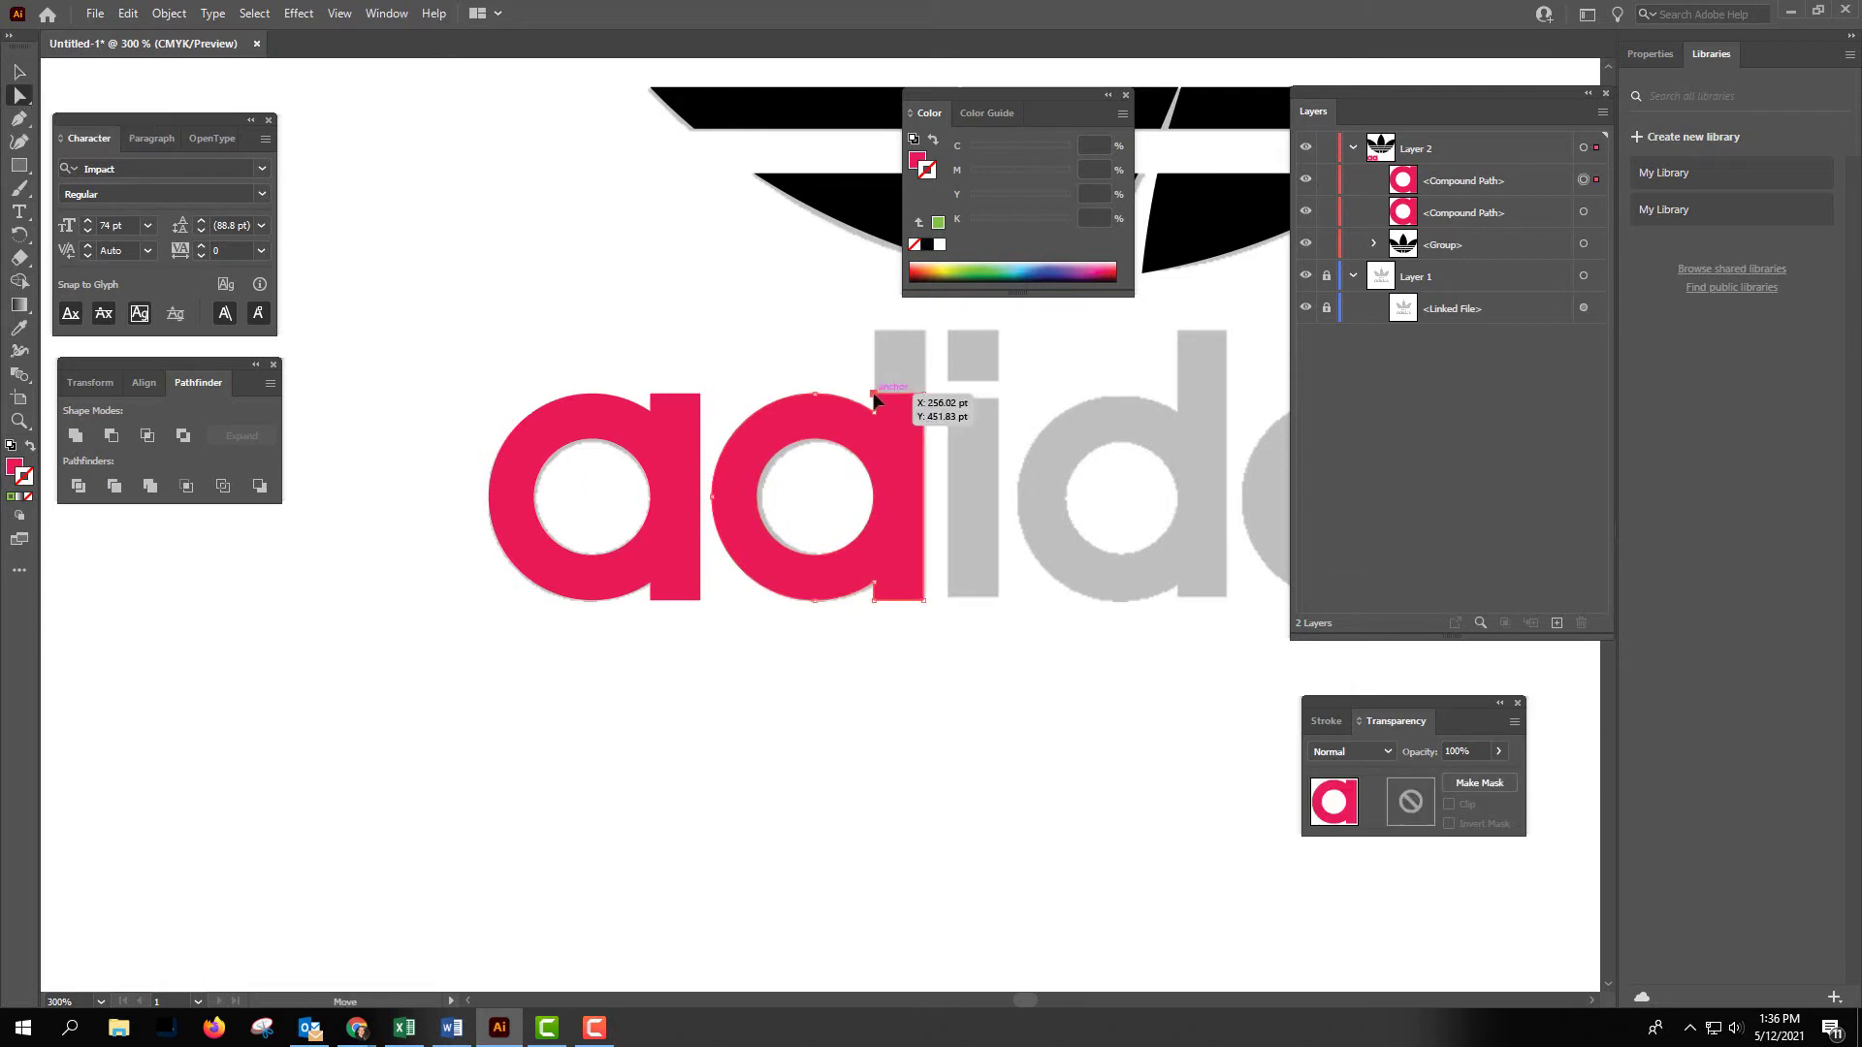
{"action": "left_click_drag", "start_coordinate": [875, 398], "coordinate": [875, 332]}
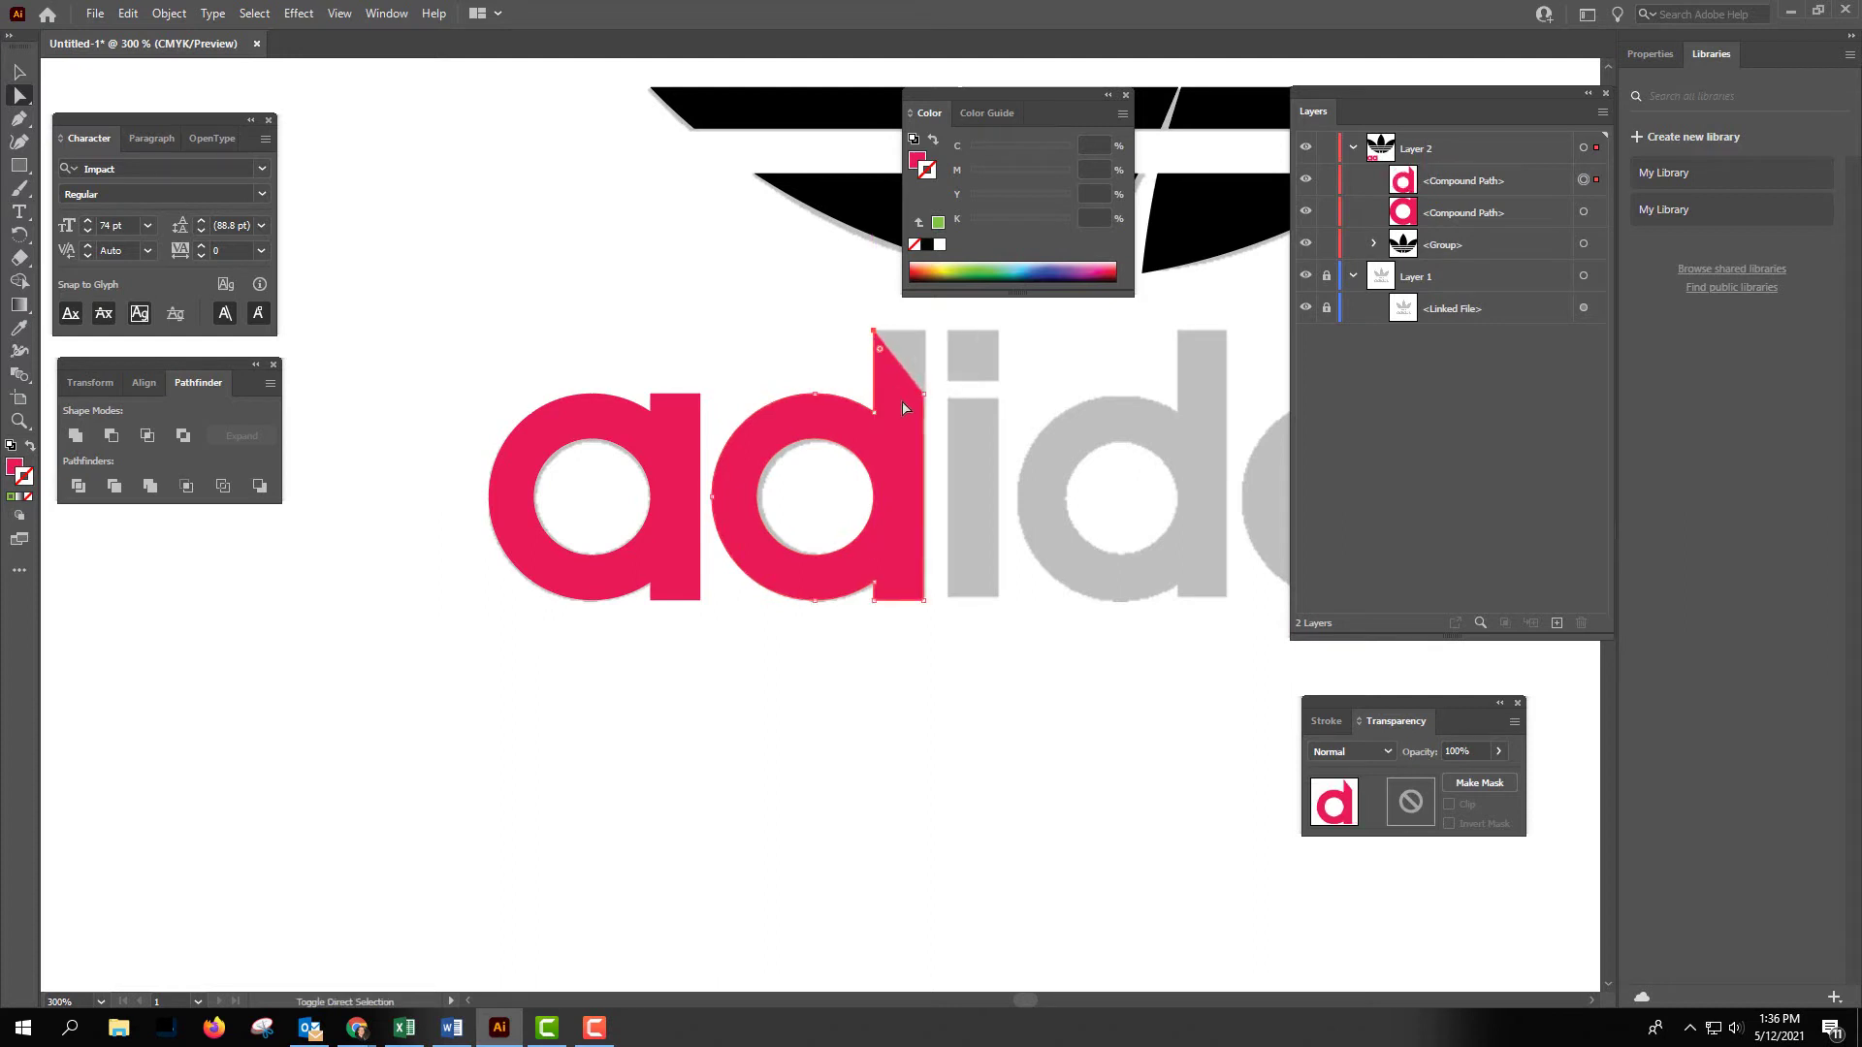
{"action": "left_click_drag", "start_coordinate": [923, 394], "coordinate": [923, 330]}
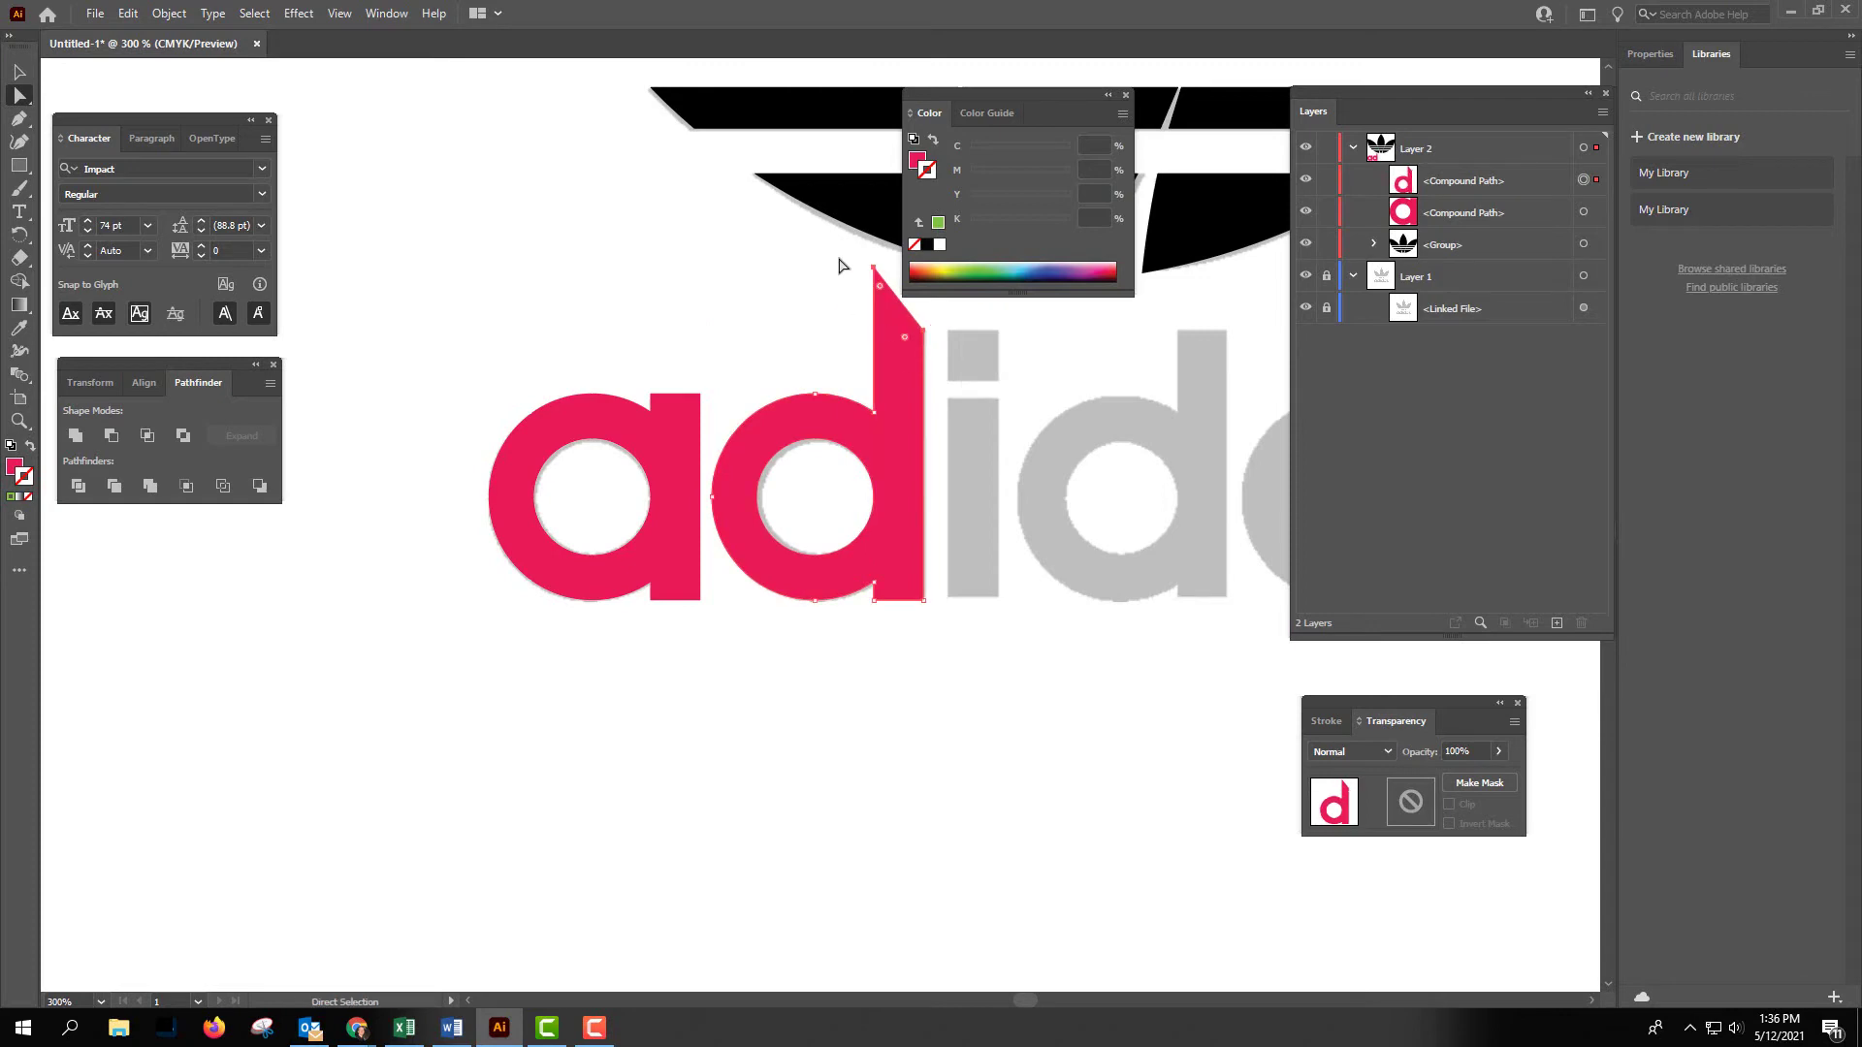
{"action": "left_click", "coordinate": [876, 276]}
{"action": "left_click_drag", "start_coordinate": [875, 276], "coordinate": [875, 329]}
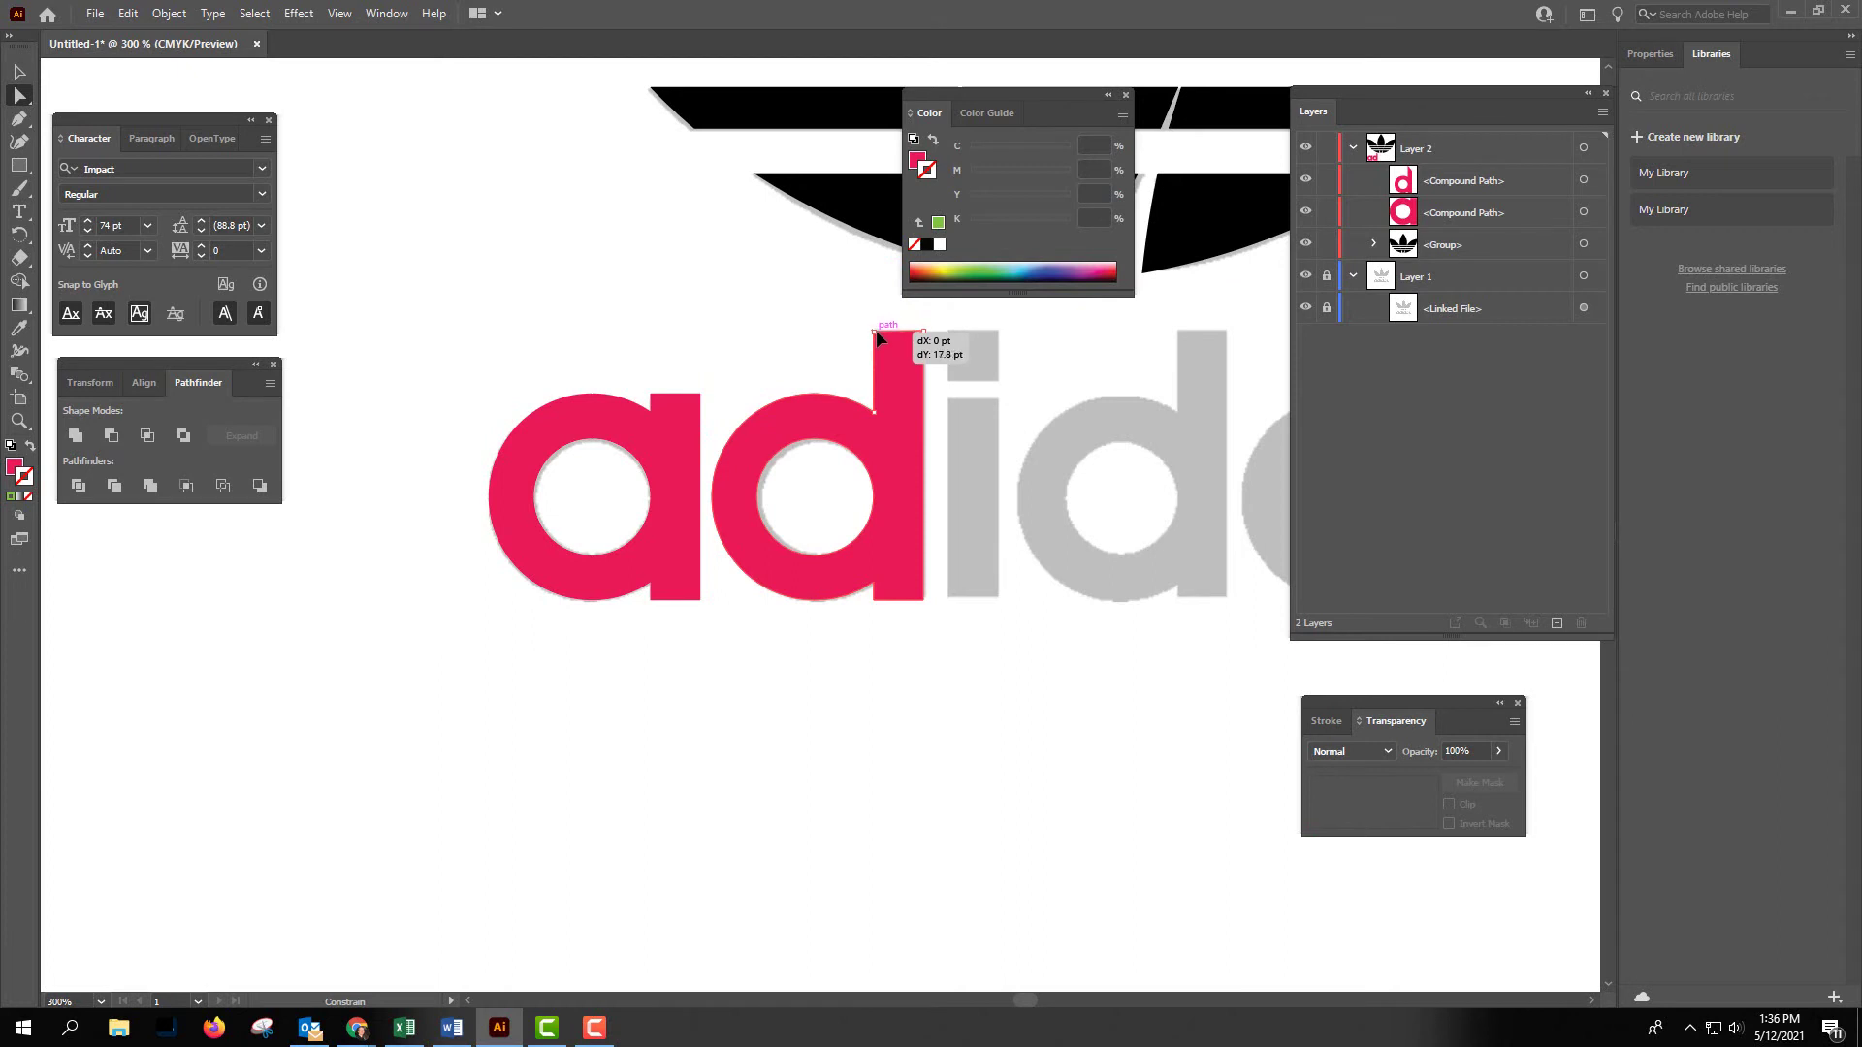
{"action": "left_click_drag", "start_coordinate": [876, 330], "coordinate": [876, 331]}
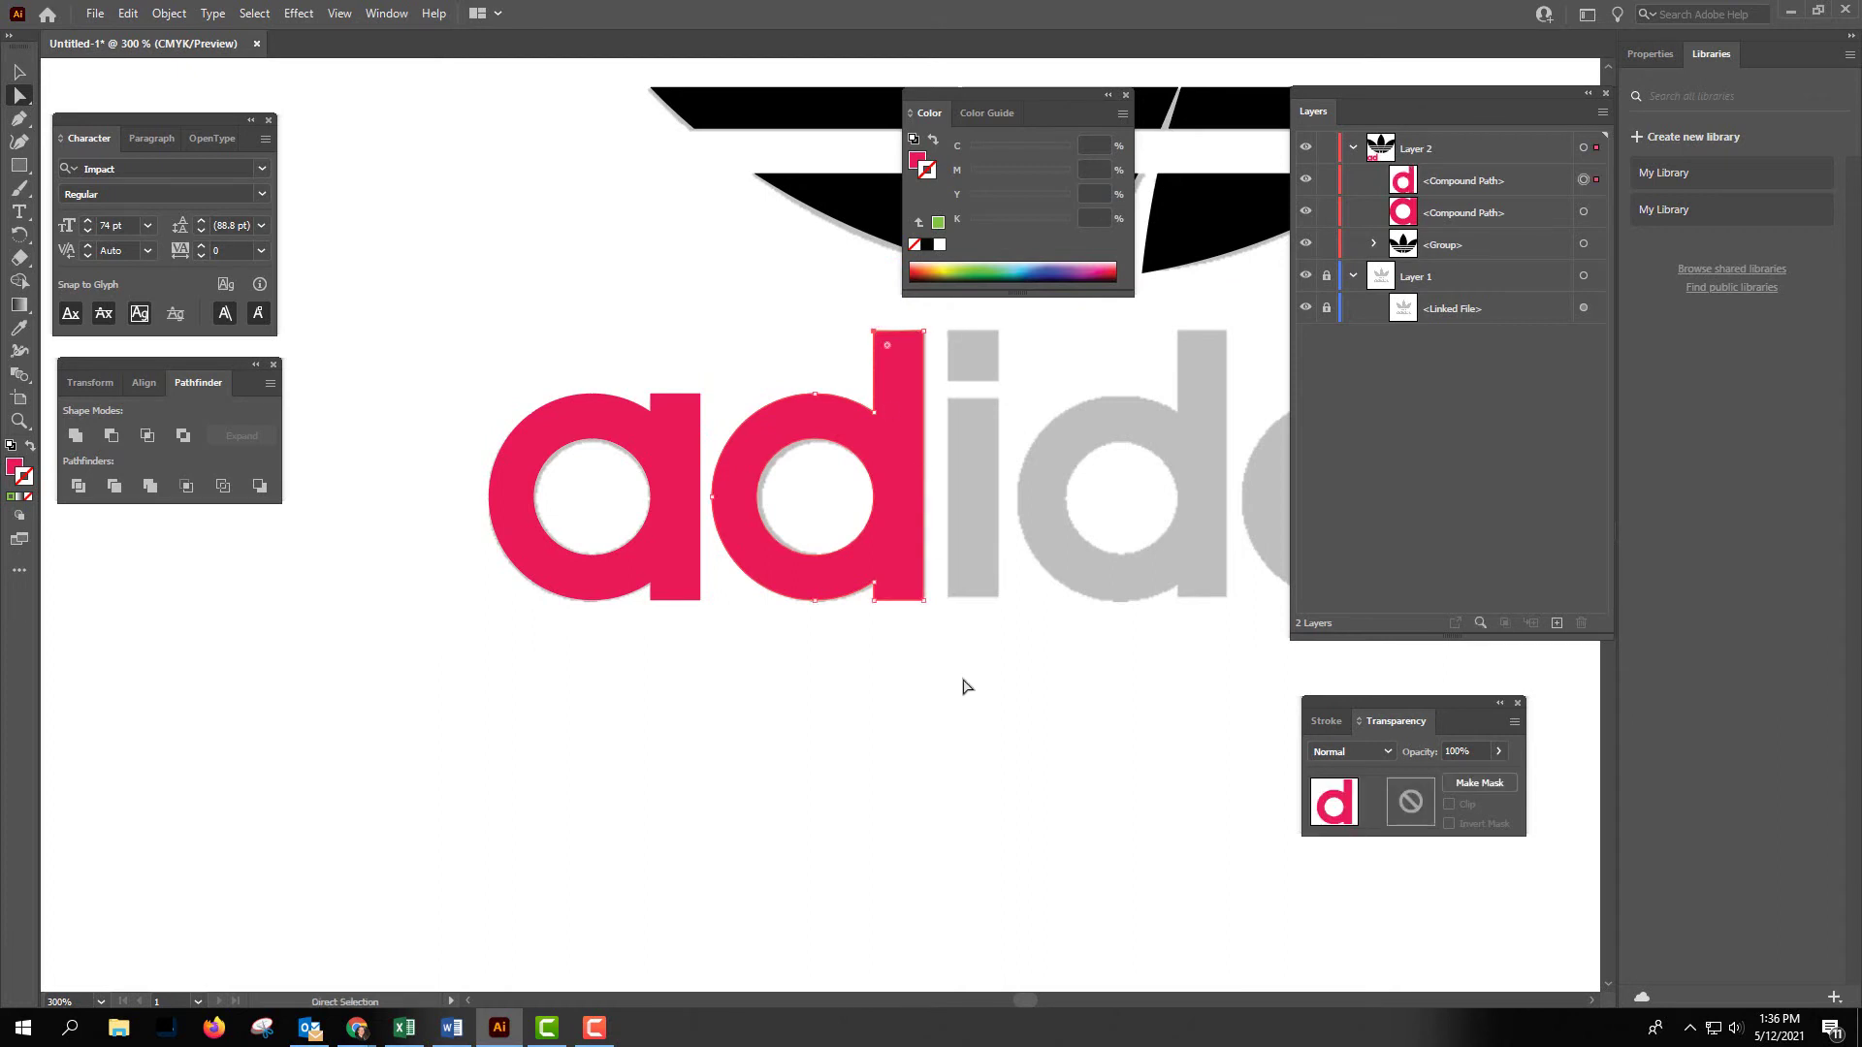
{"action": "left_click", "coordinate": [915, 732]}
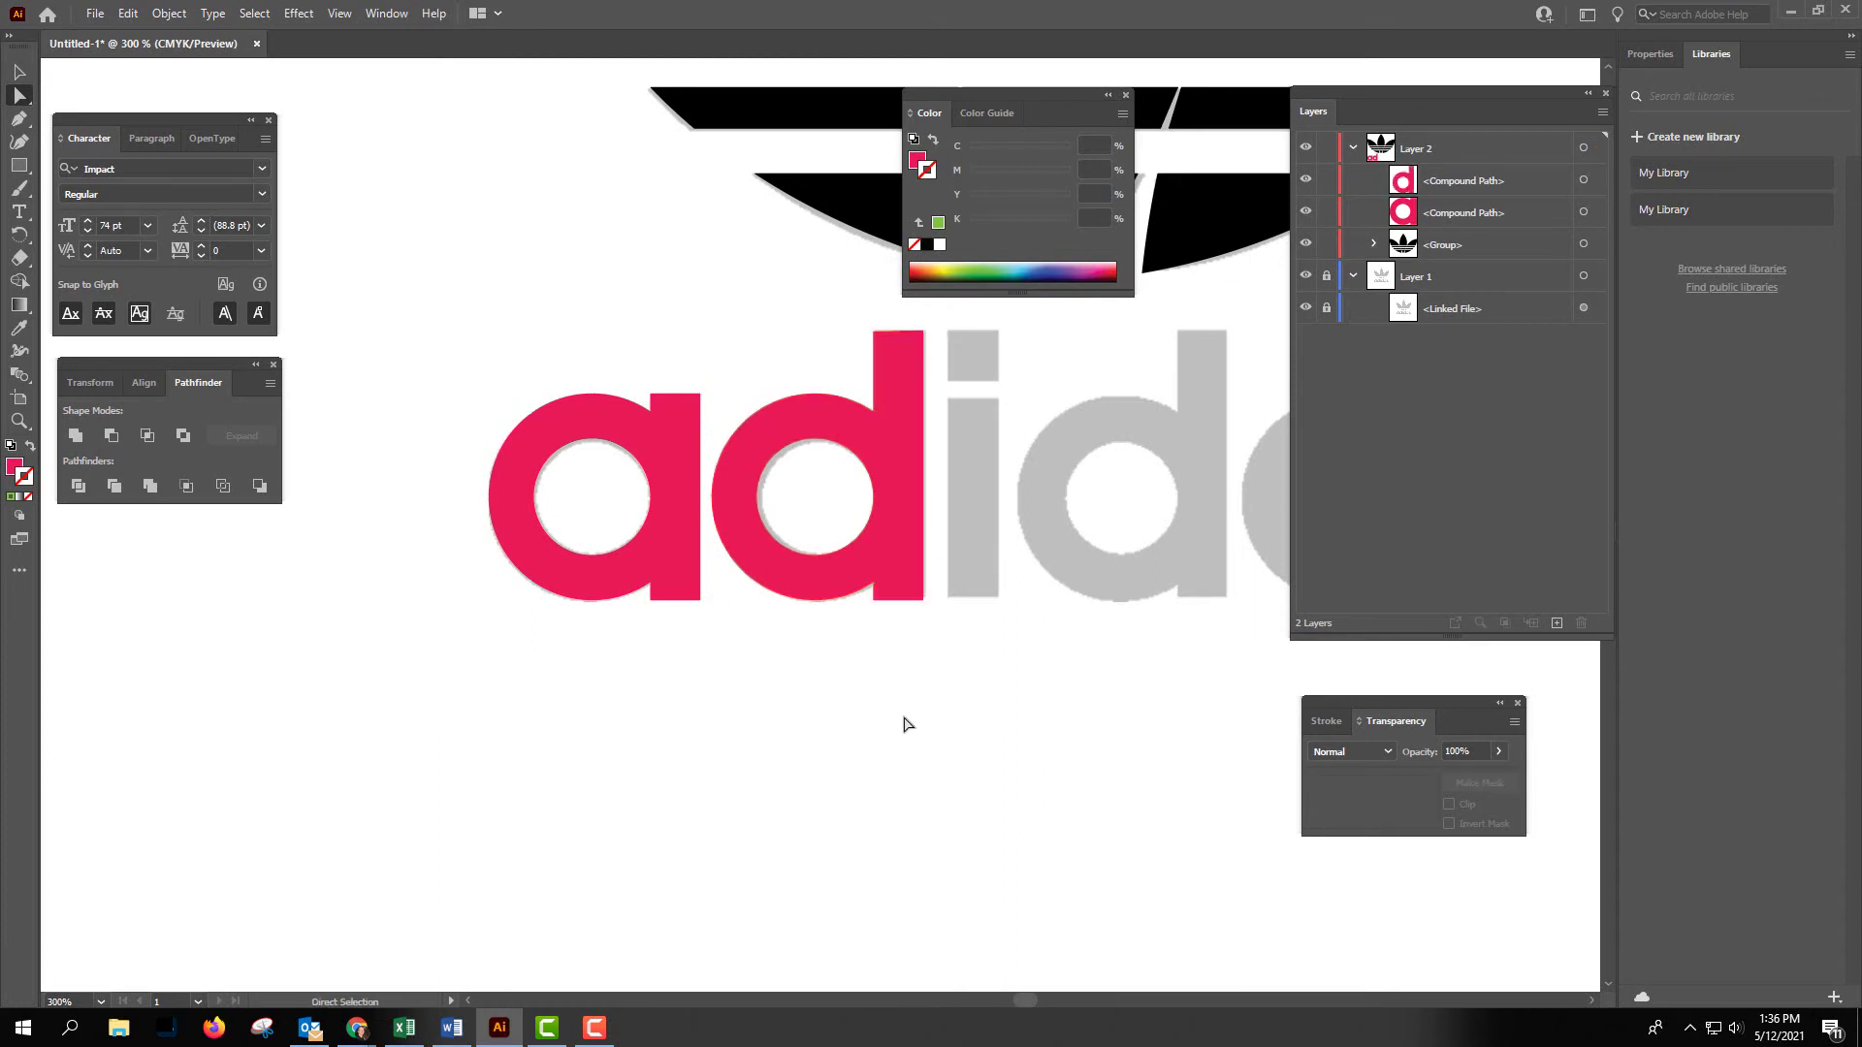
Duplicate the red "d" and nudge the copy horizontally until it covers the second "d" of the reference wordmark.
{"action": "left_click", "coordinate": [885, 472]}
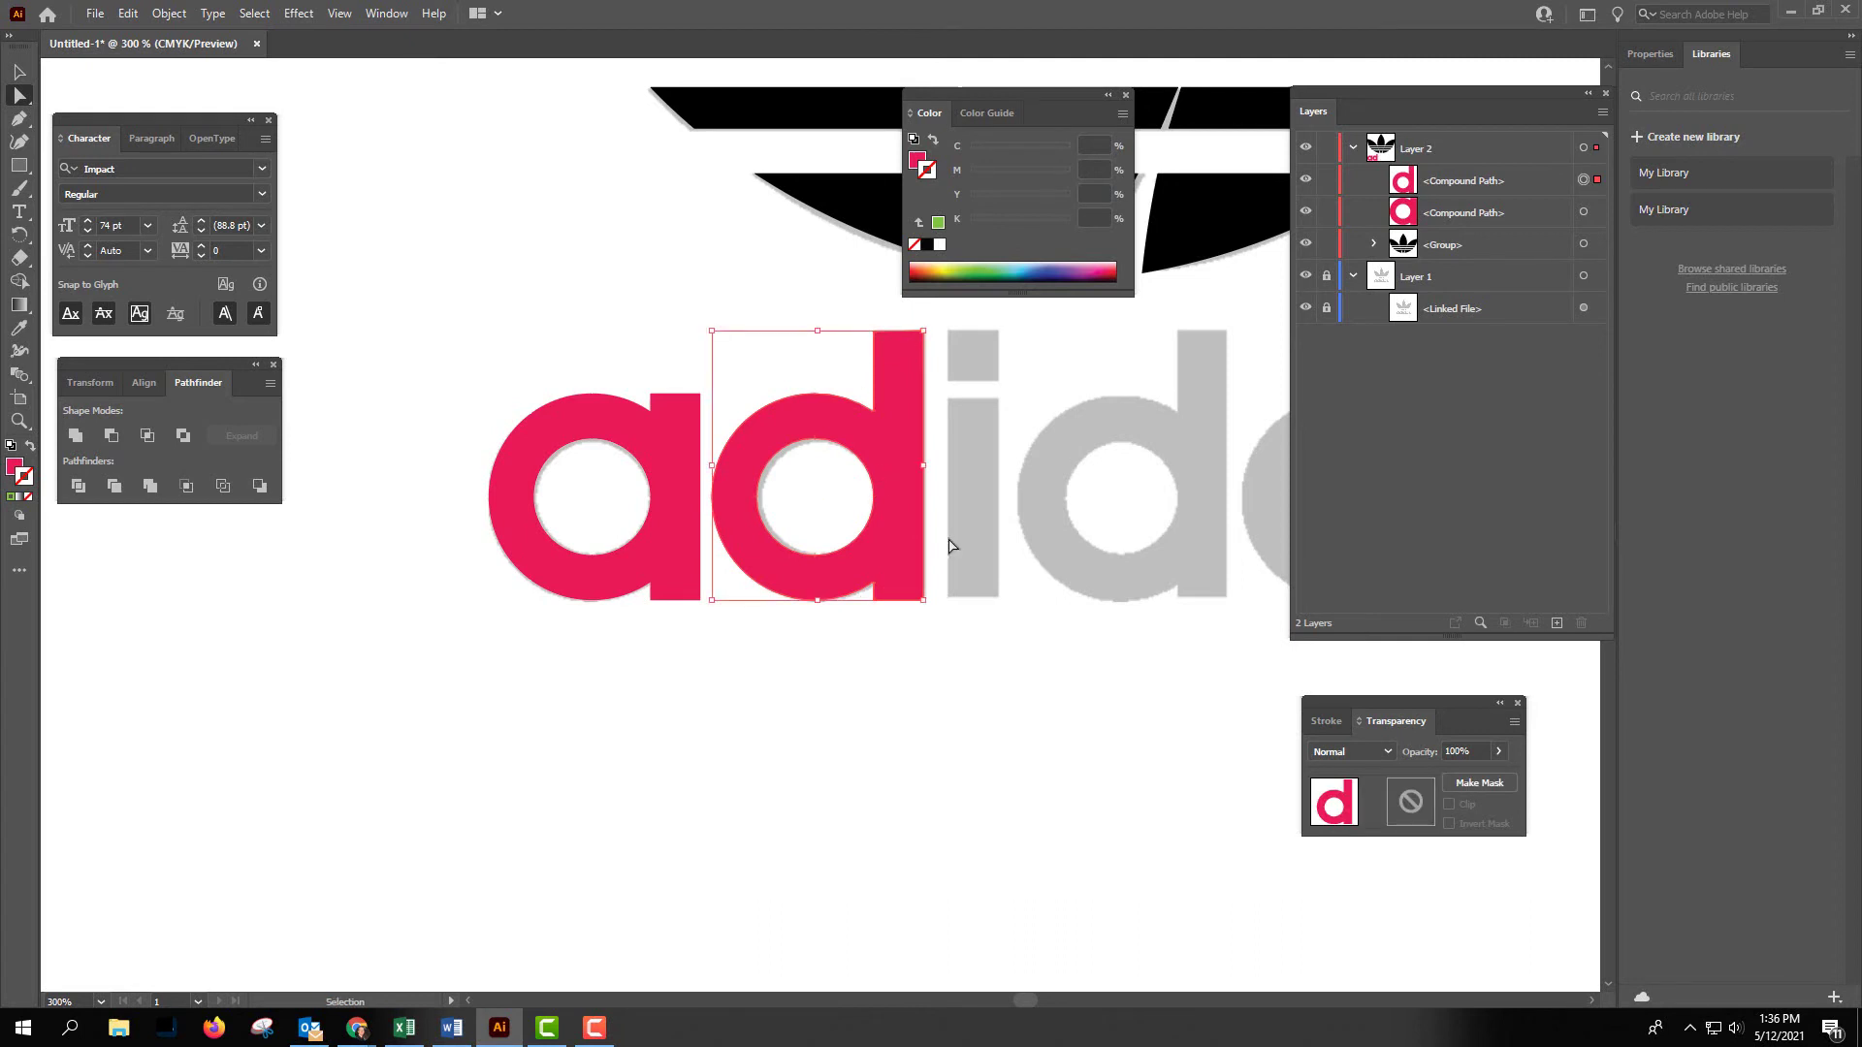
{"action": "left_click_drag", "start_coordinate": [811, 498], "coordinate": [950, 546]}
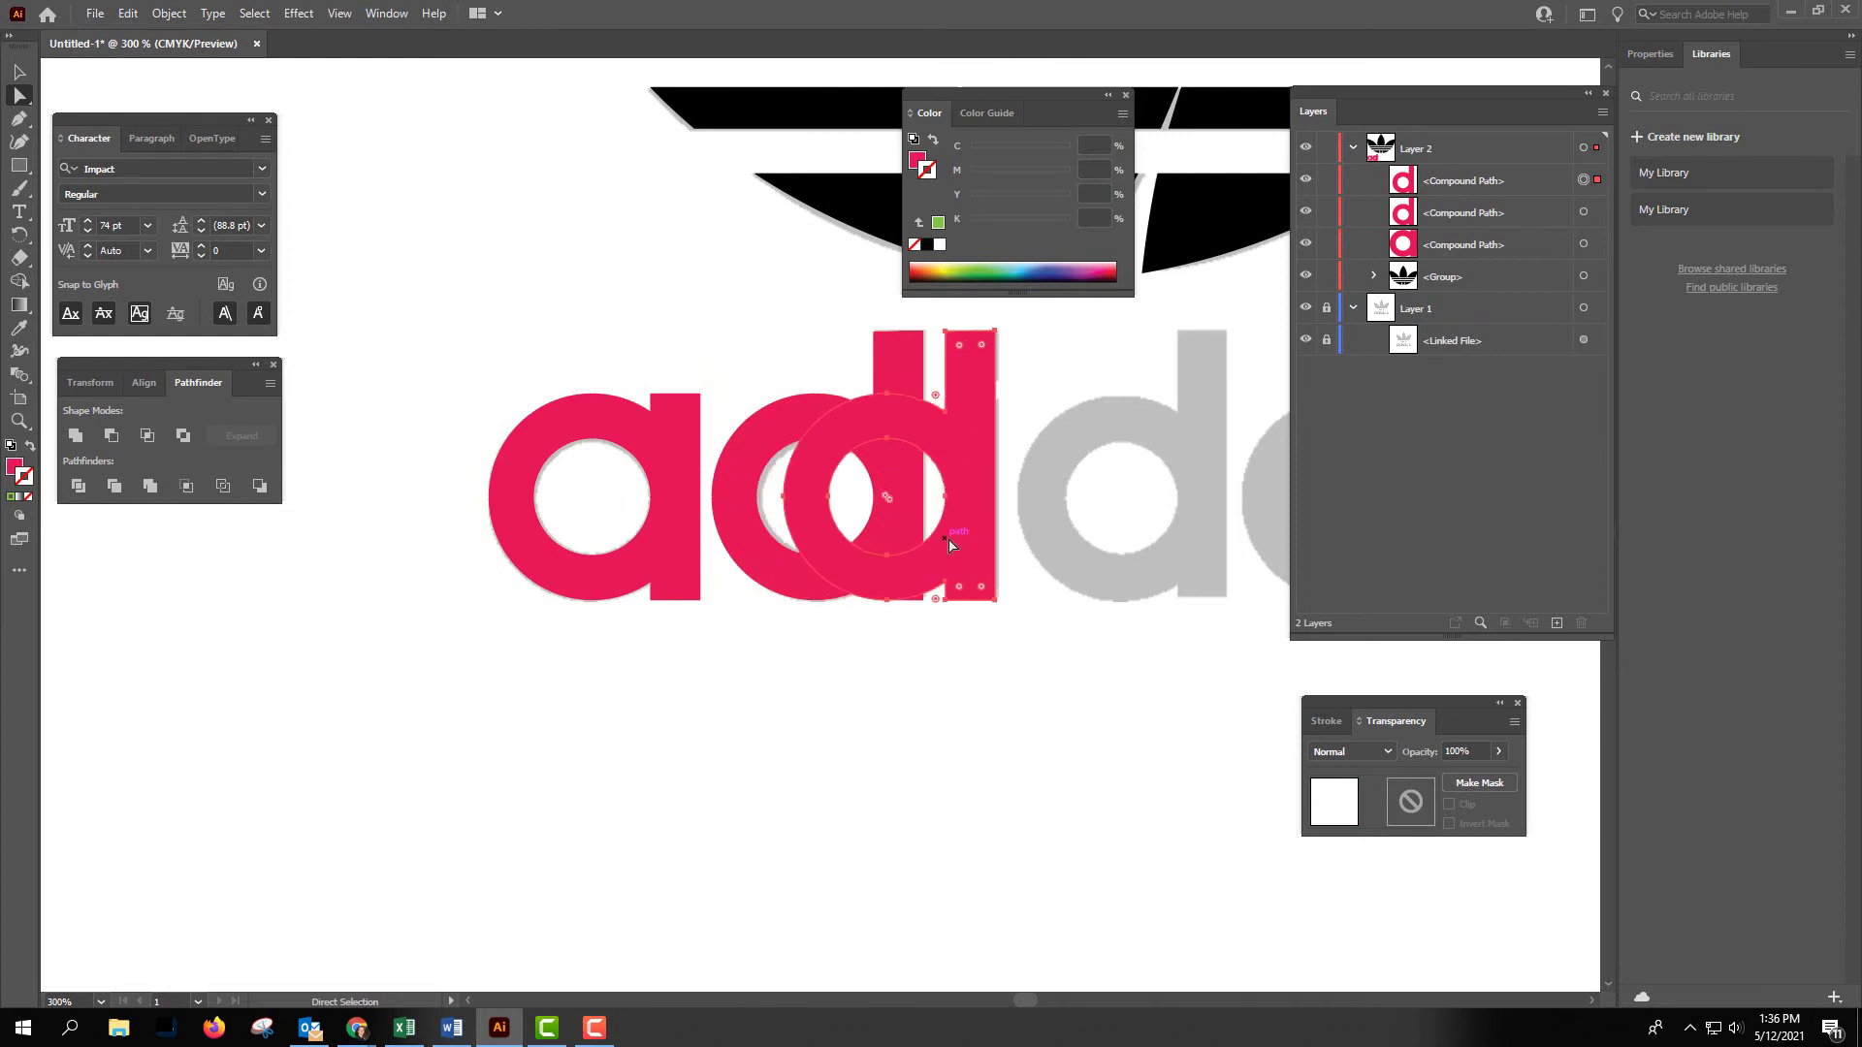
{"action": "key", "text": "shift+Right"}
{"action": "key", "text": "shift+Right"}
{"action": "key", "text": "shift+Right"}
{"action": "key", "text": "shift+Right"}
{"action": "key", "text": "shift+Right"}
{"action": "key", "text": "shift+Right"}
{"action": "key", "text": "shift+Right"}
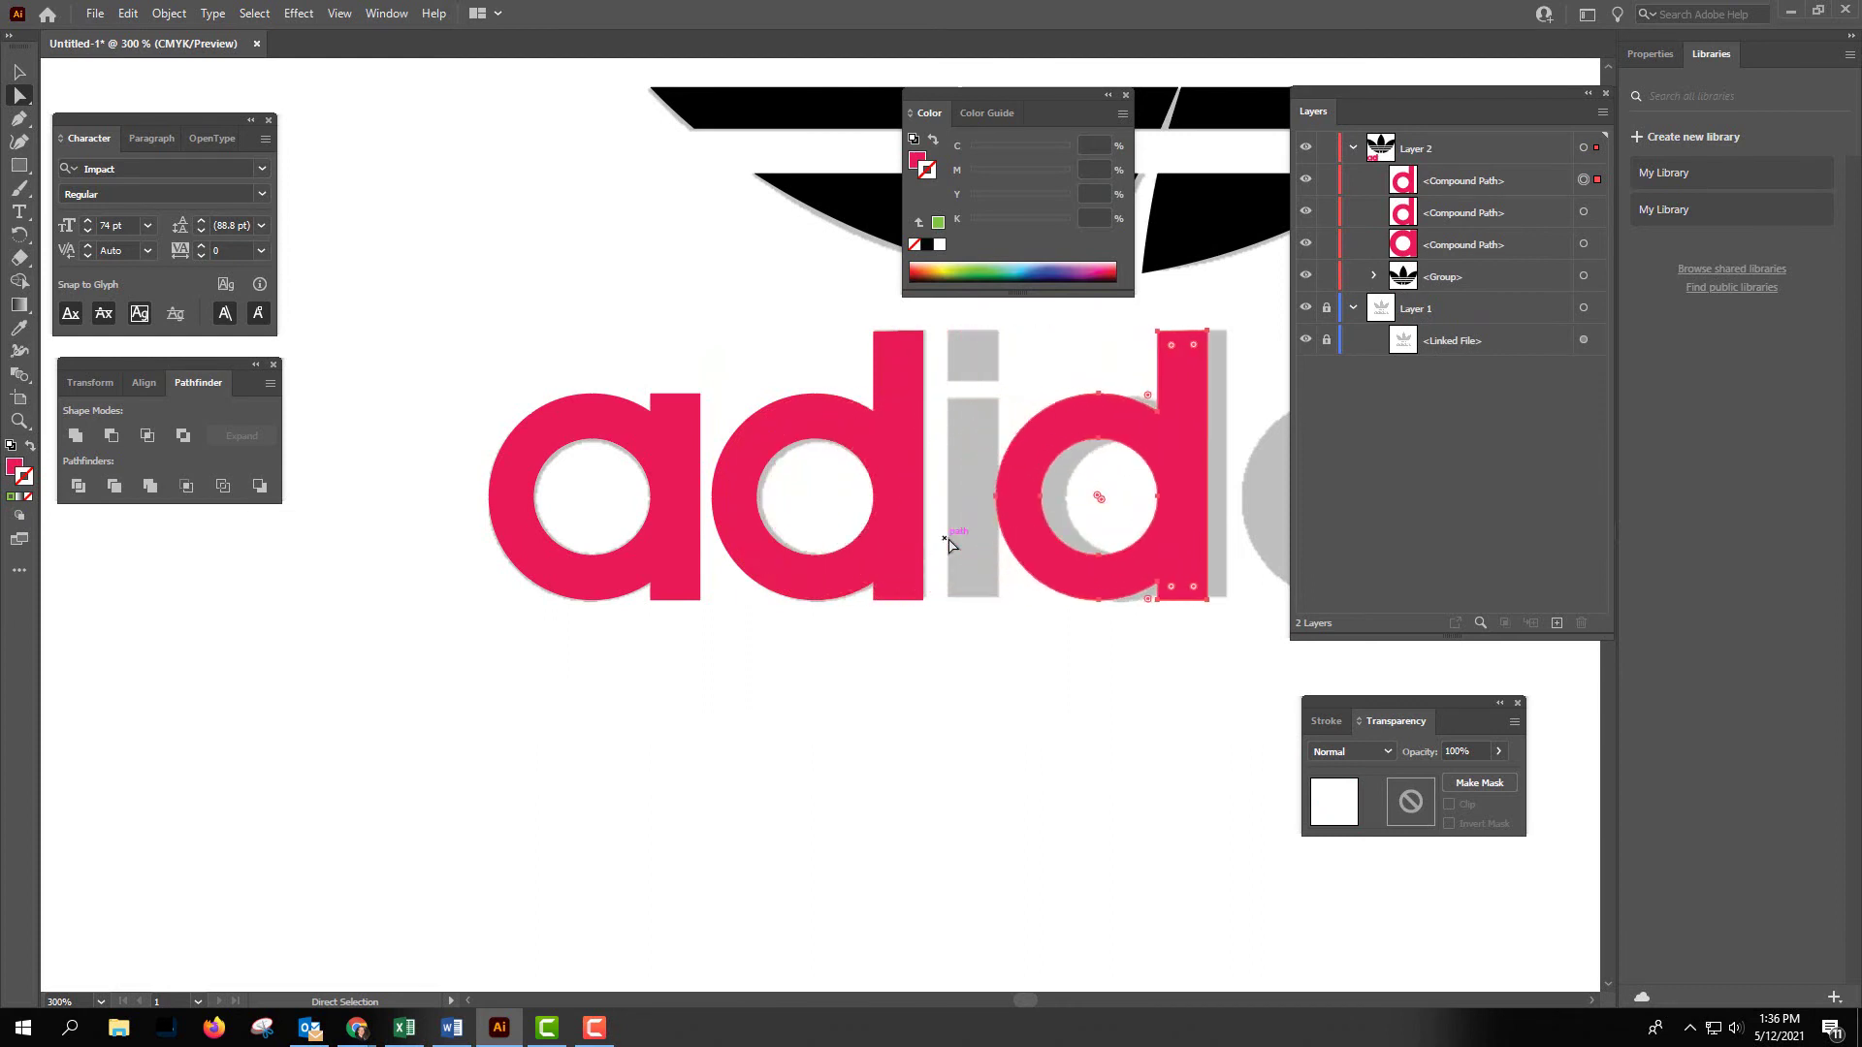
{"action": "key", "text": "Right"}
{"action": "key", "text": "Right"}
{"action": "key", "text": "Right"}
{"action": "key", "text": "Right"}
{"action": "key", "text": "Right"}
{"action": "key", "text": "Right"}
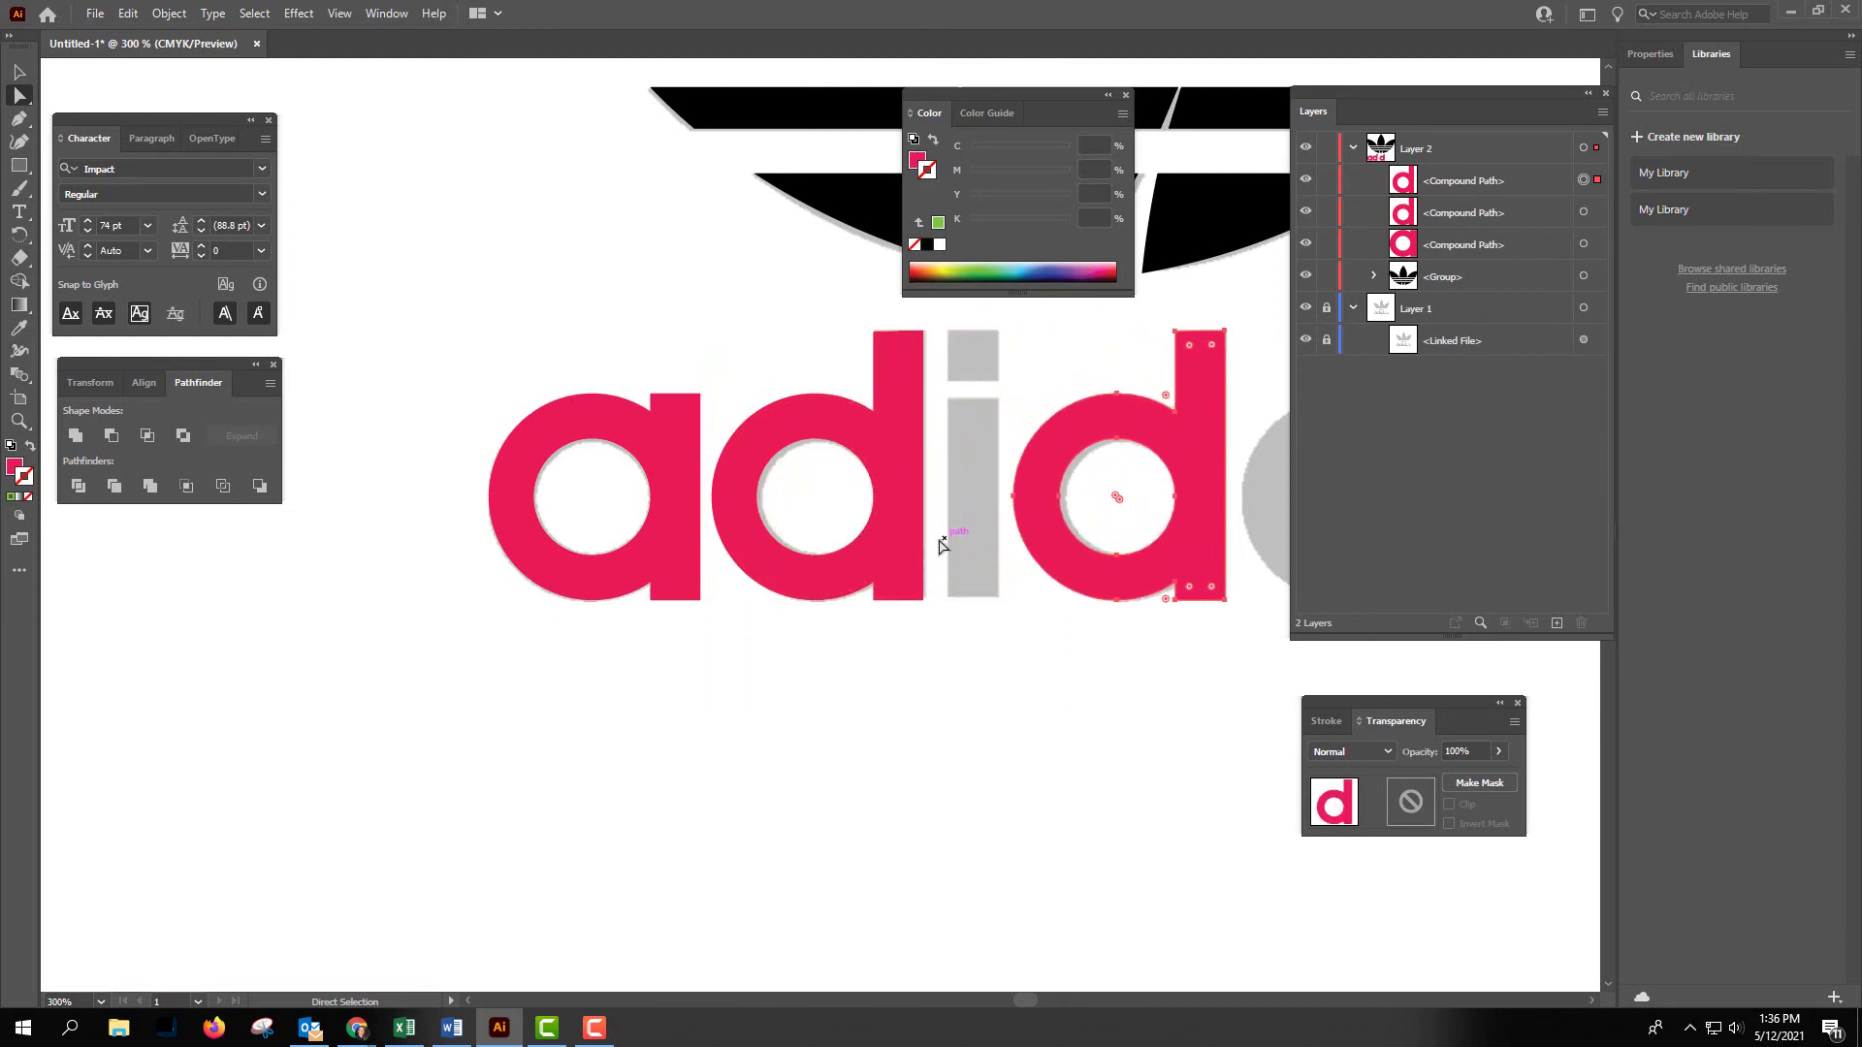
{"action": "key", "text": "Right"}
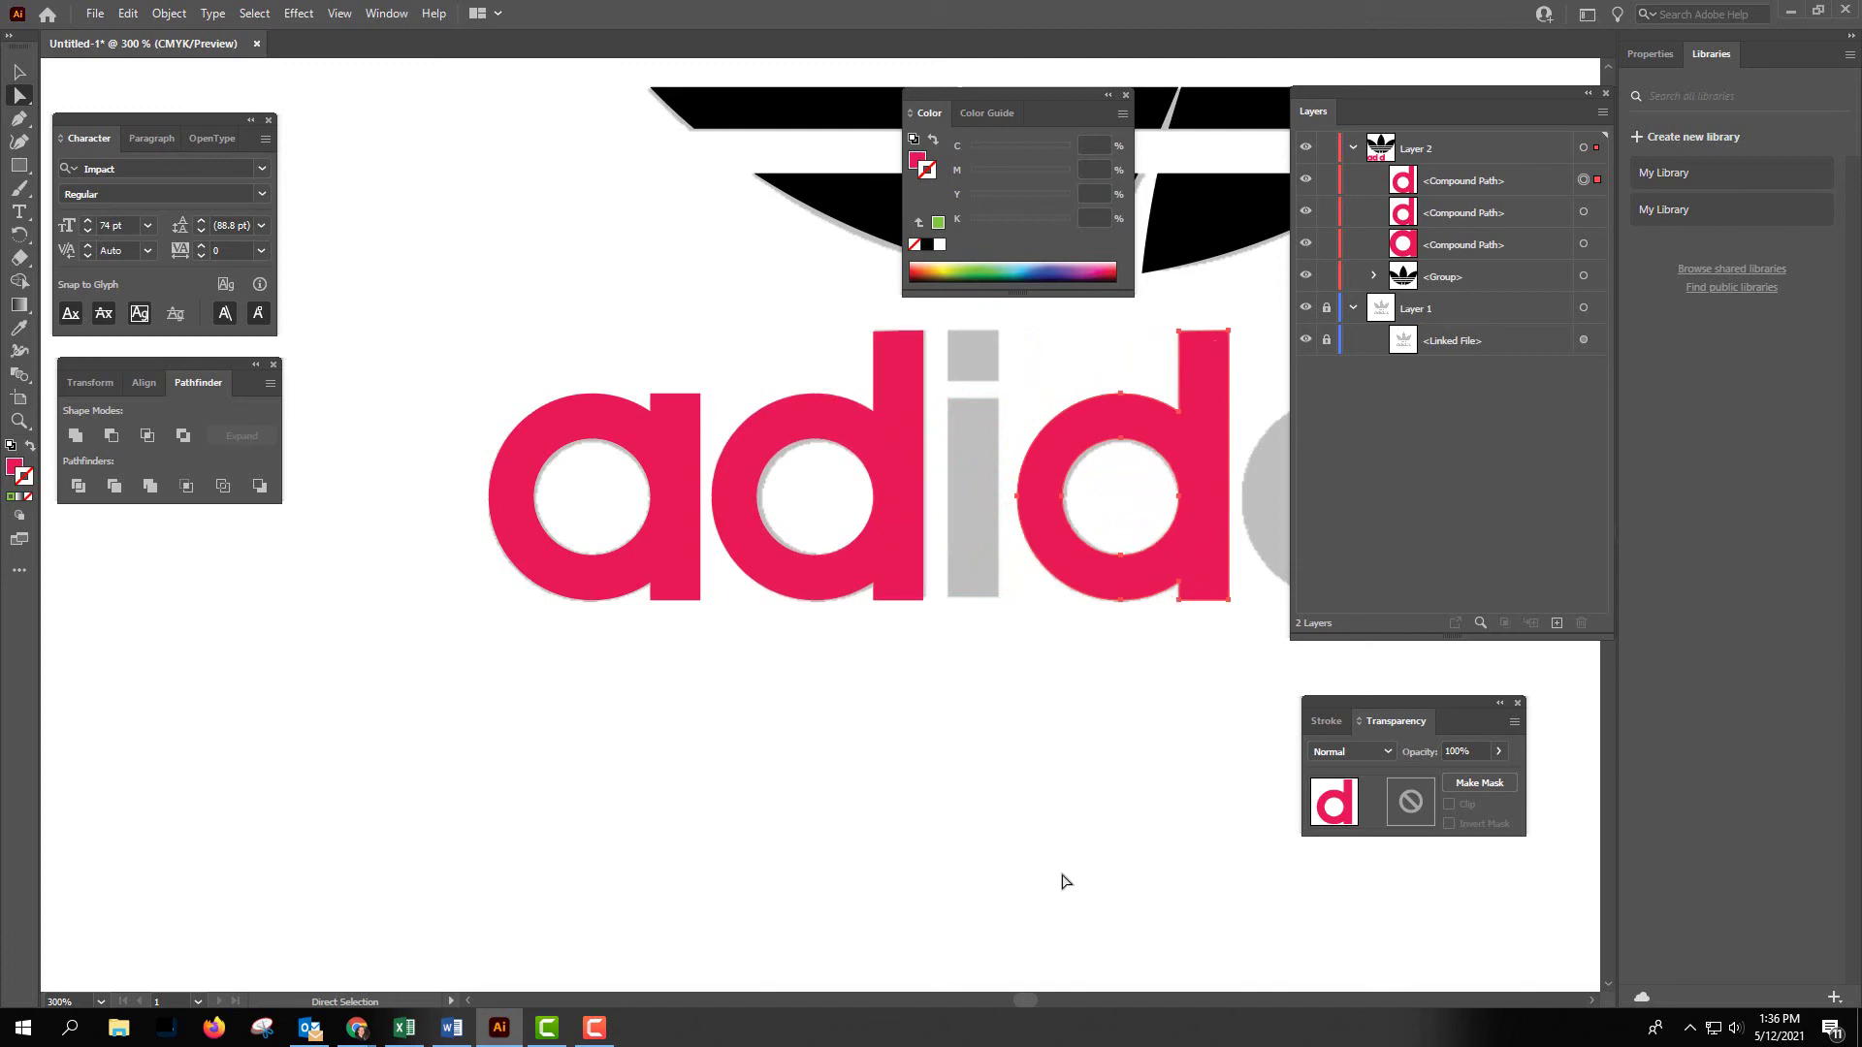
{"action": "left_click", "coordinate": [1064, 876]}
{"action": "key", "text": "ctrl+0"}
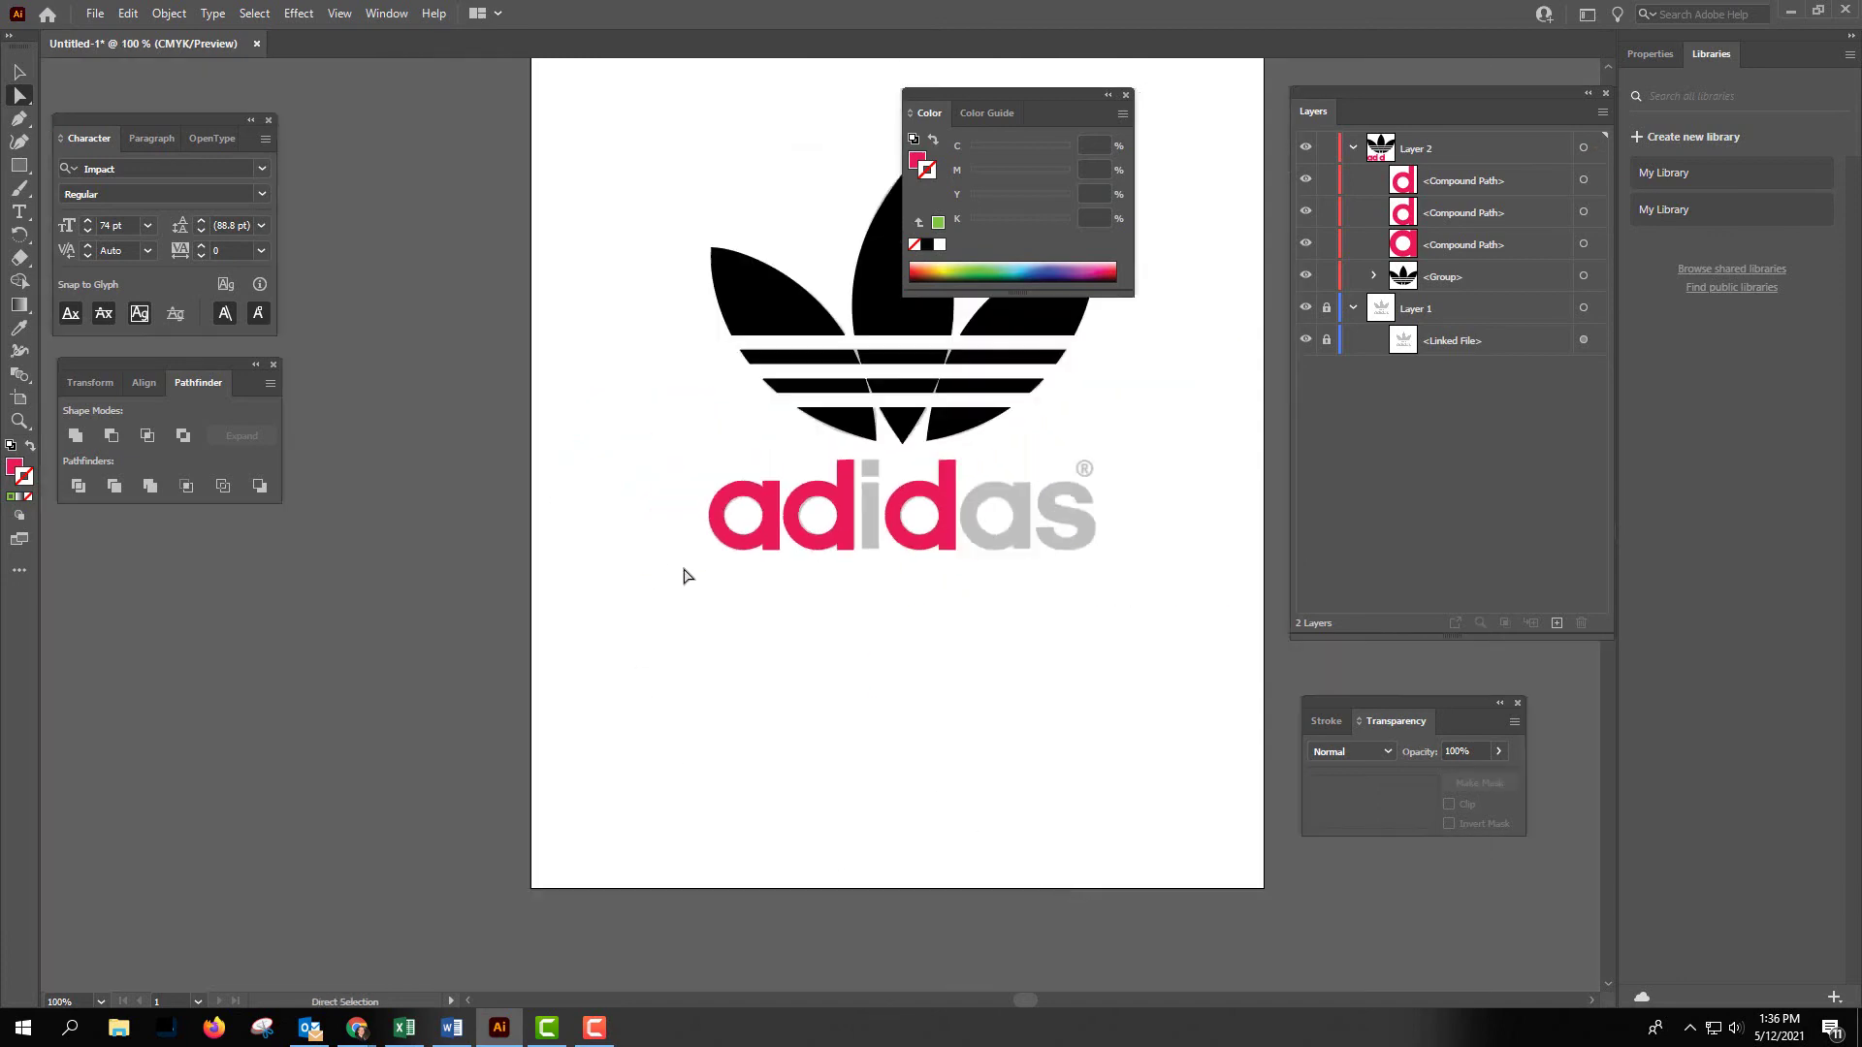
{"action": "scroll", "coordinate": [773, 632], "scroll_direction": "up", "scroll_amount": 5}
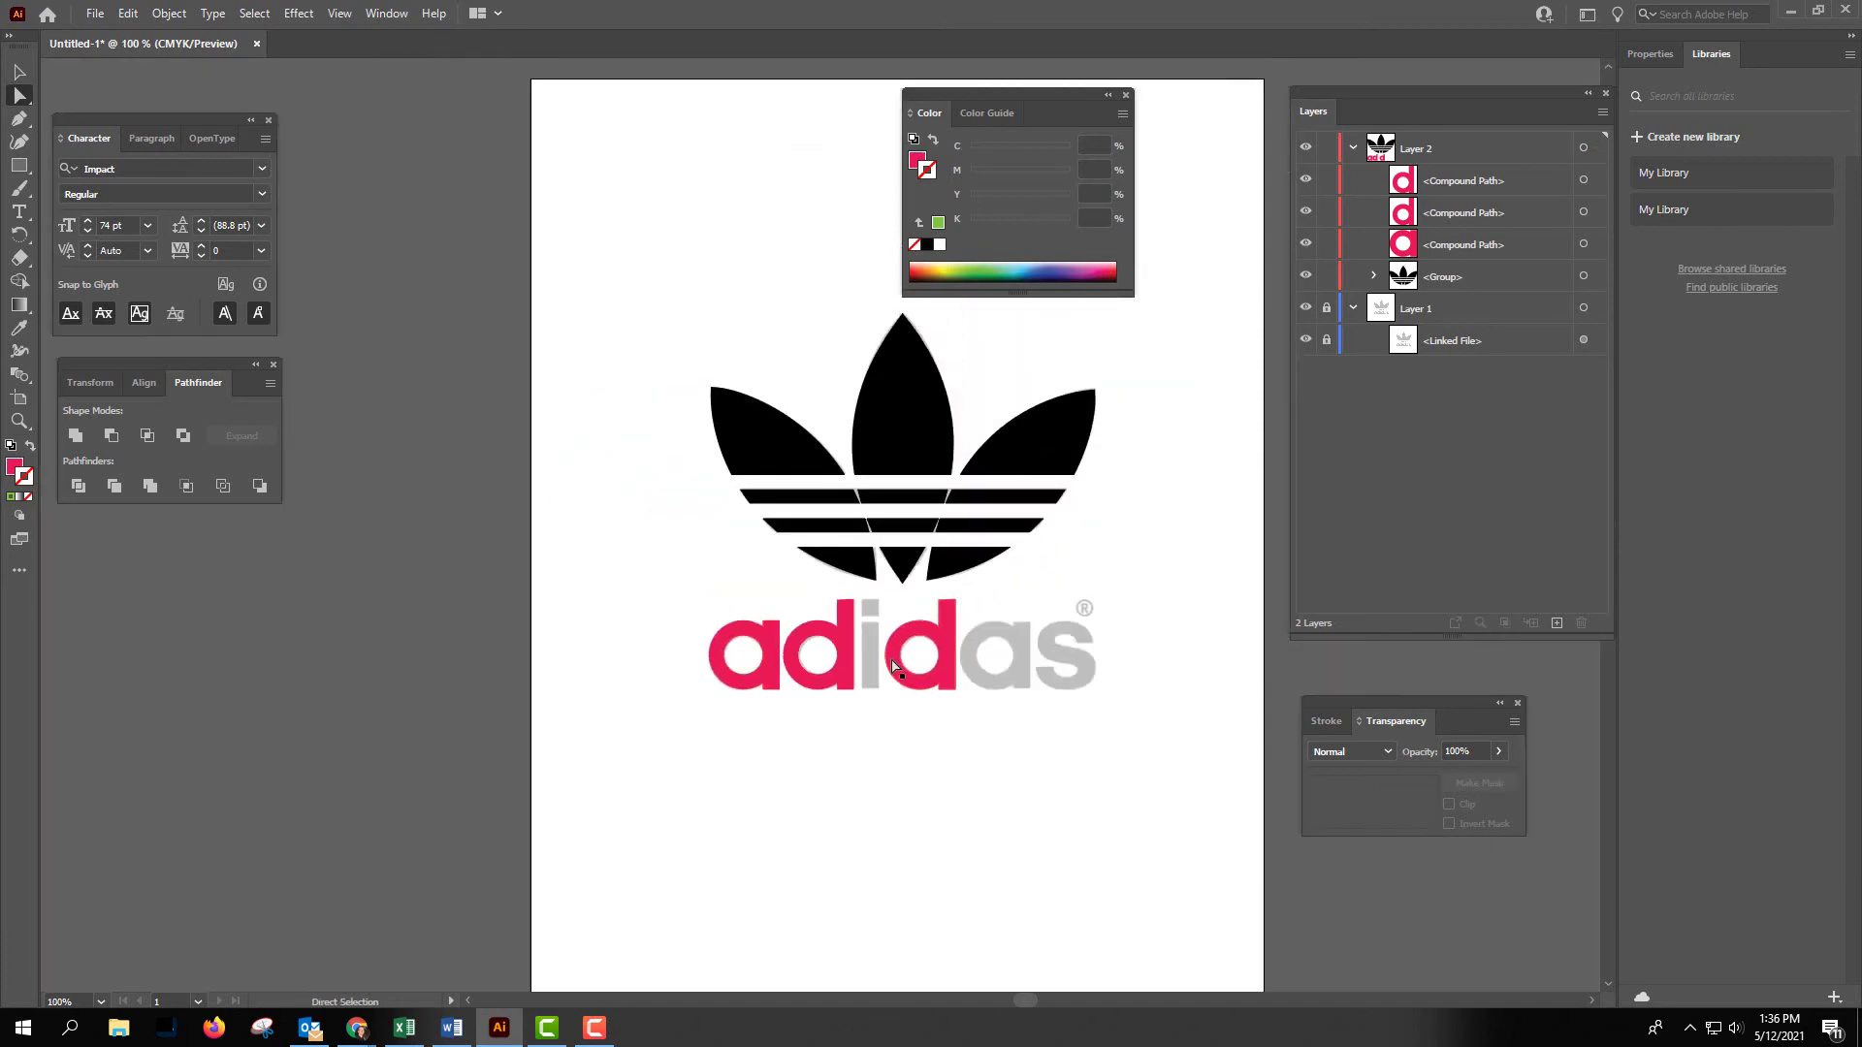